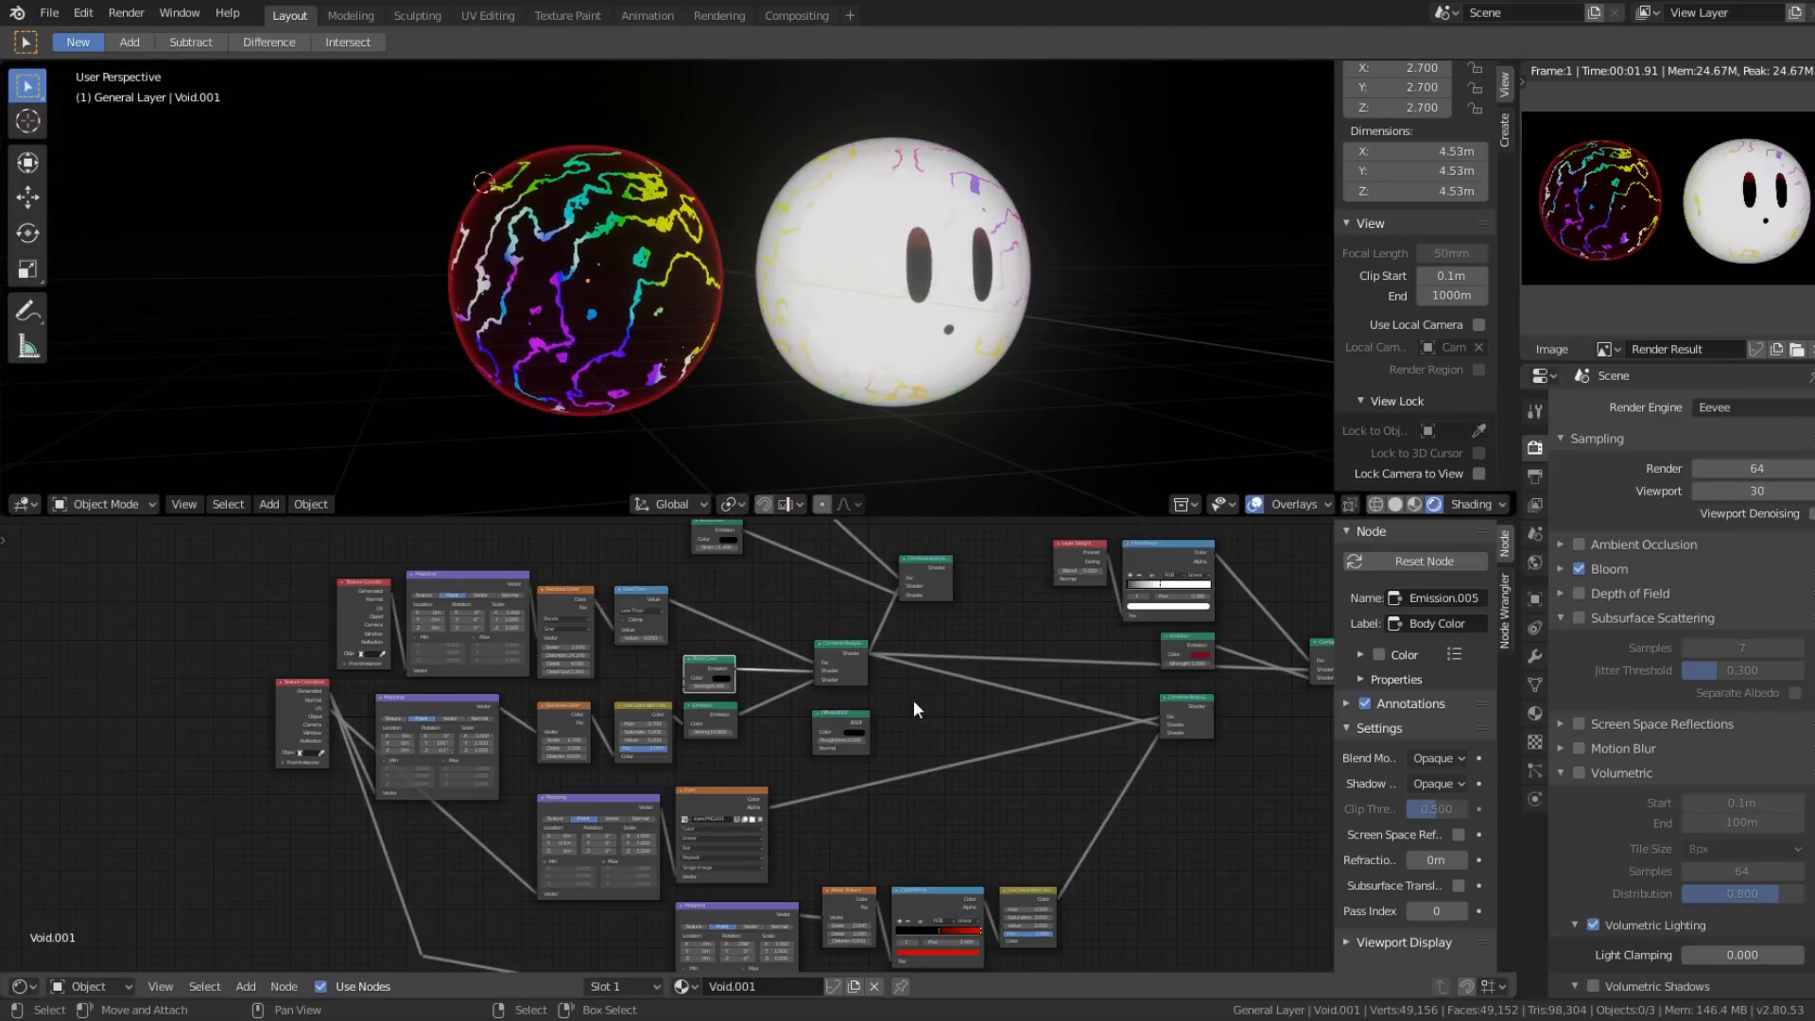
Step: Examine the finished material's node tree, its eyes texture and mapping nodes, and the two rendered spheres
mouse_move(915, 711)
middle_mouse_down()
mouse_move(895, 945)
mouse_move(831, 935)
mouse_move(1122, 660)
mouse_move(944, 721)
middle_mouse_up()
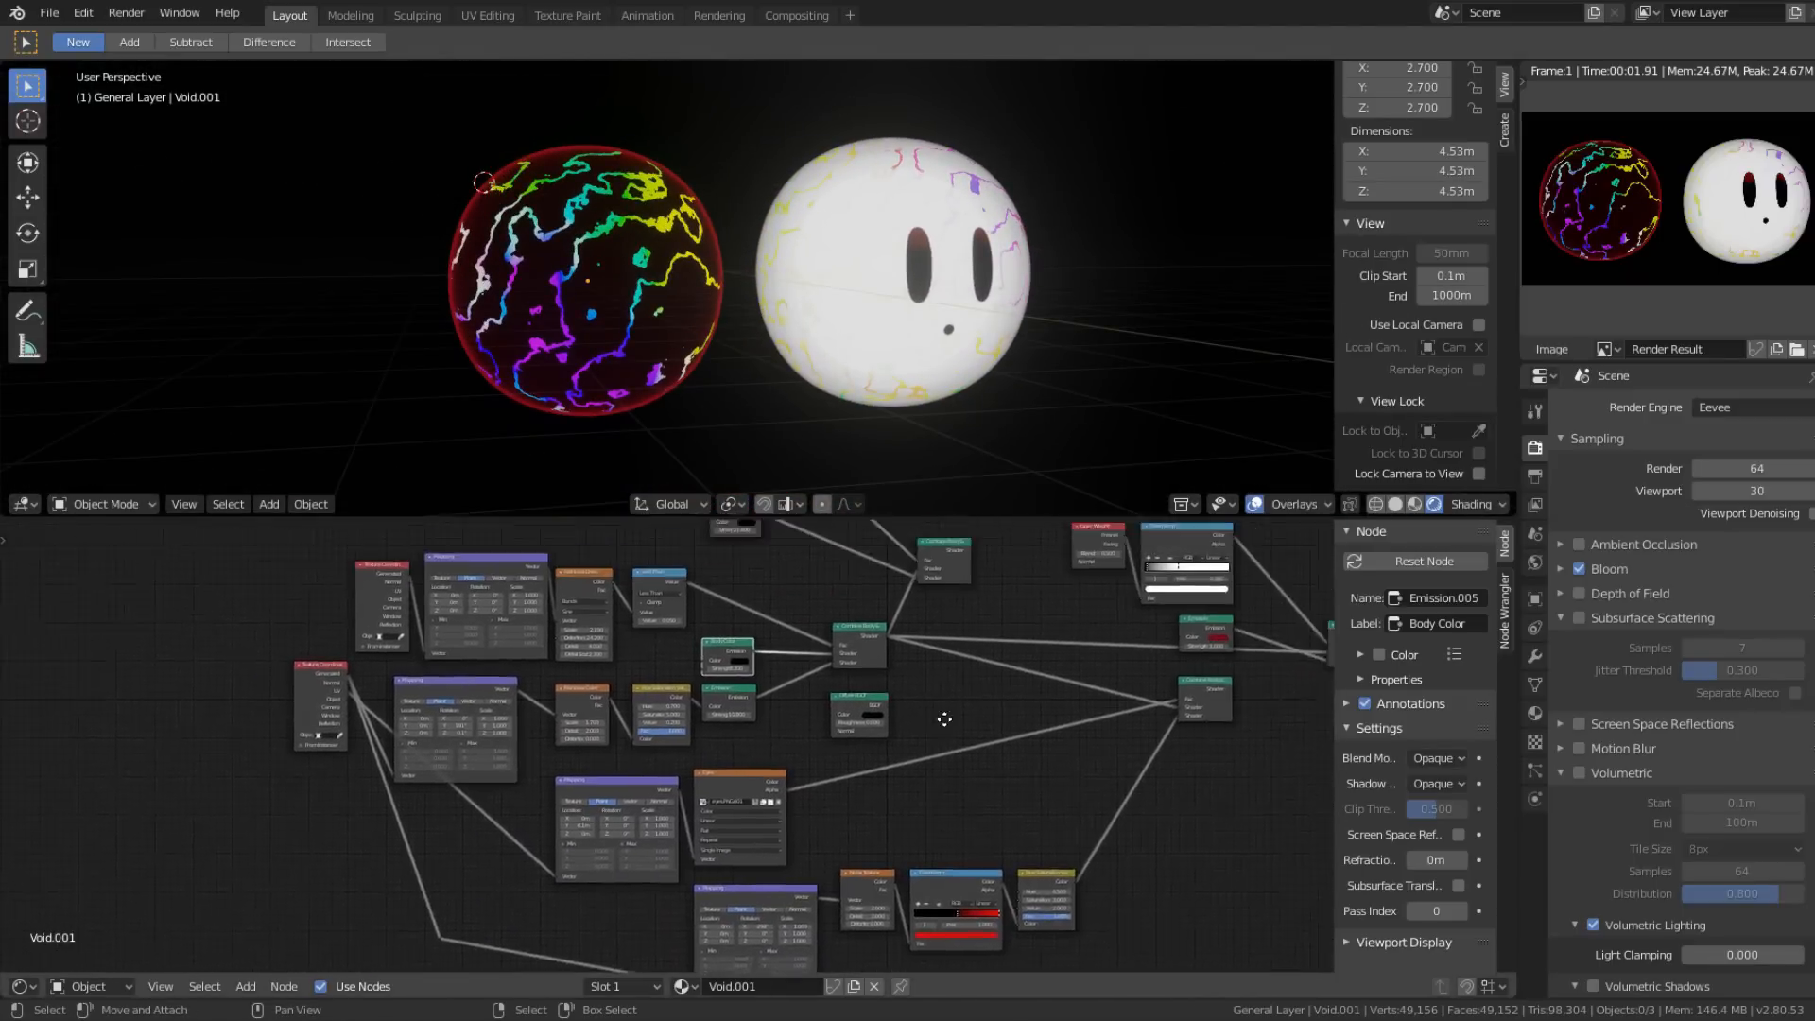
scroll(945, 722, "up", 4)
scroll(745, 685, "up", 3)
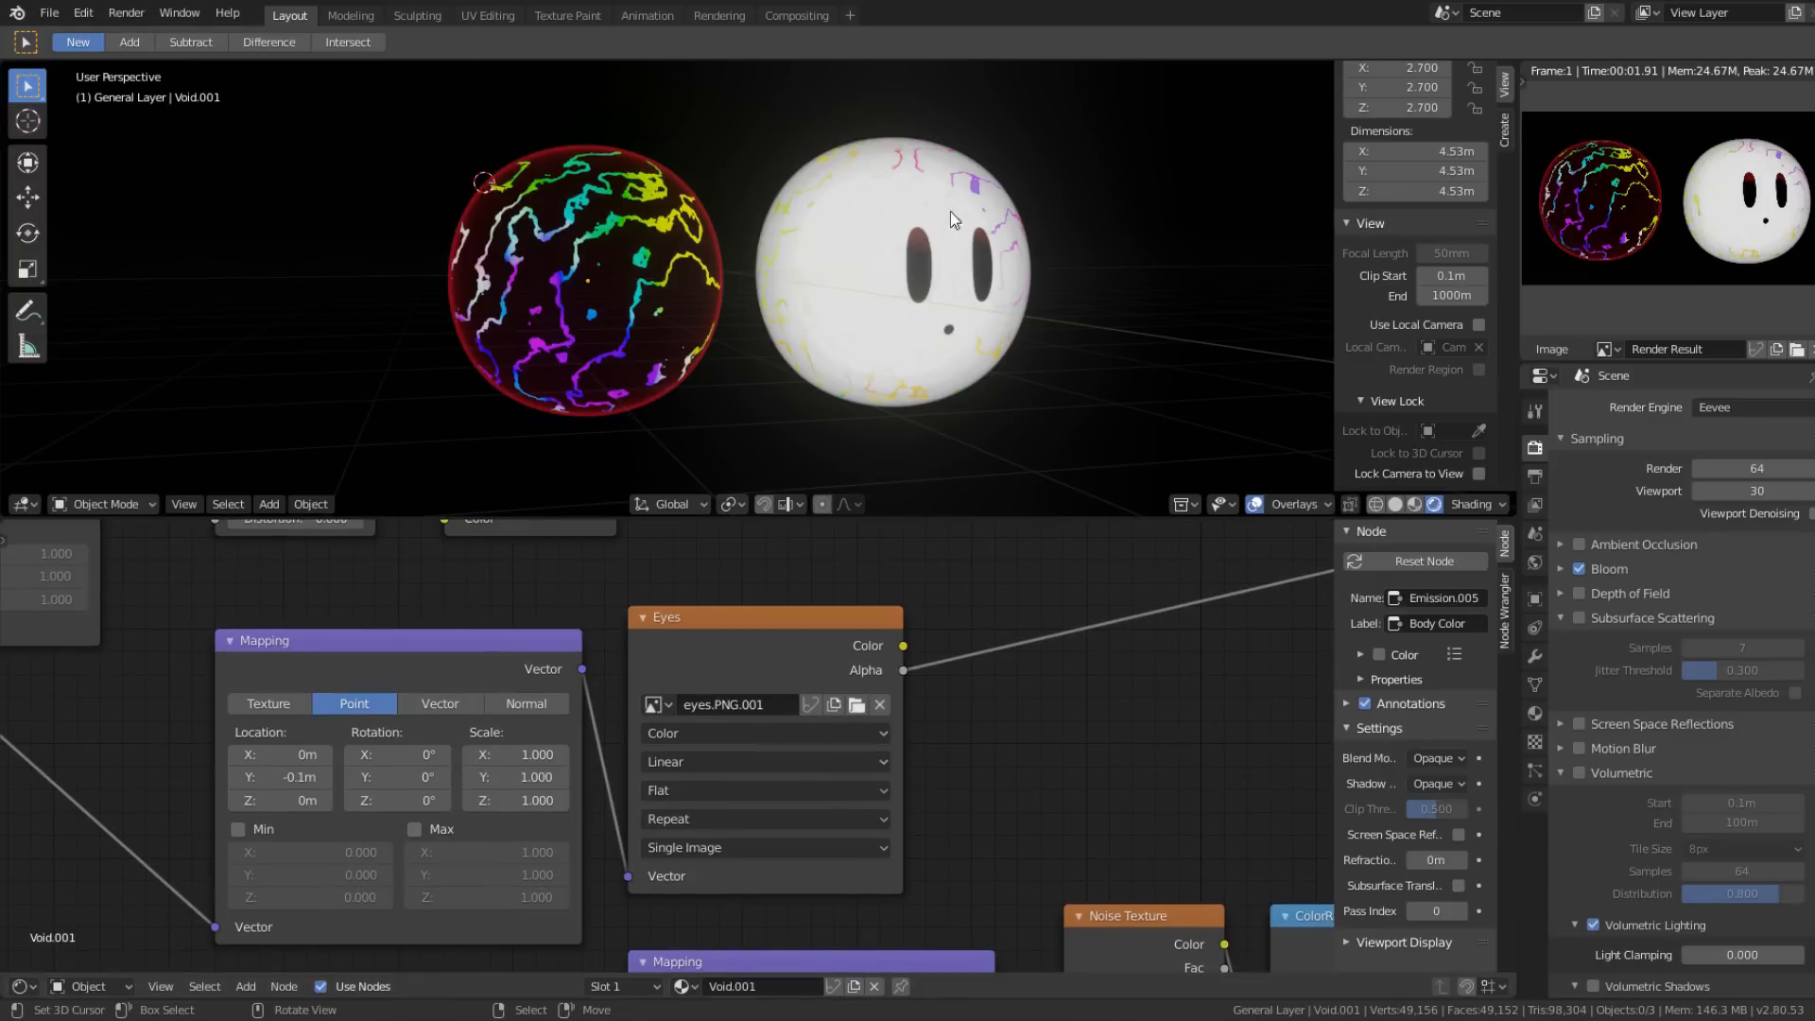
scroll(1089, 316, "up", 6)
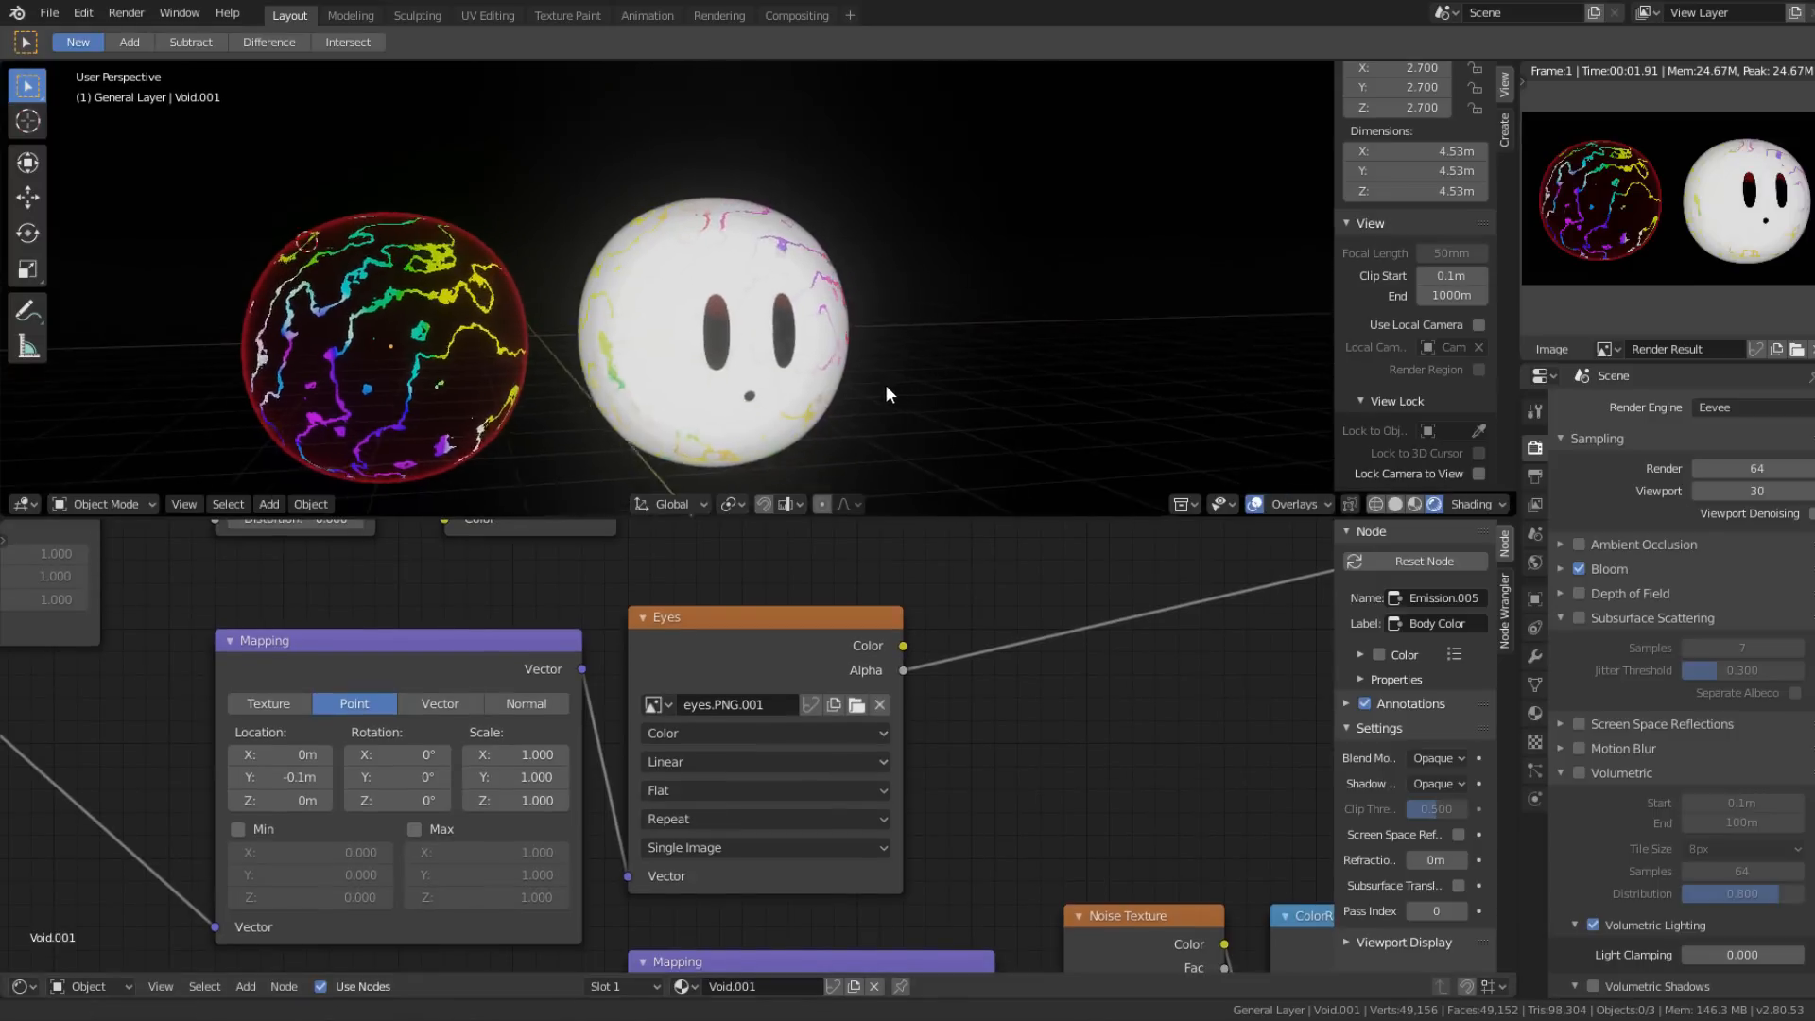
scroll(951, 268, "down", 4)
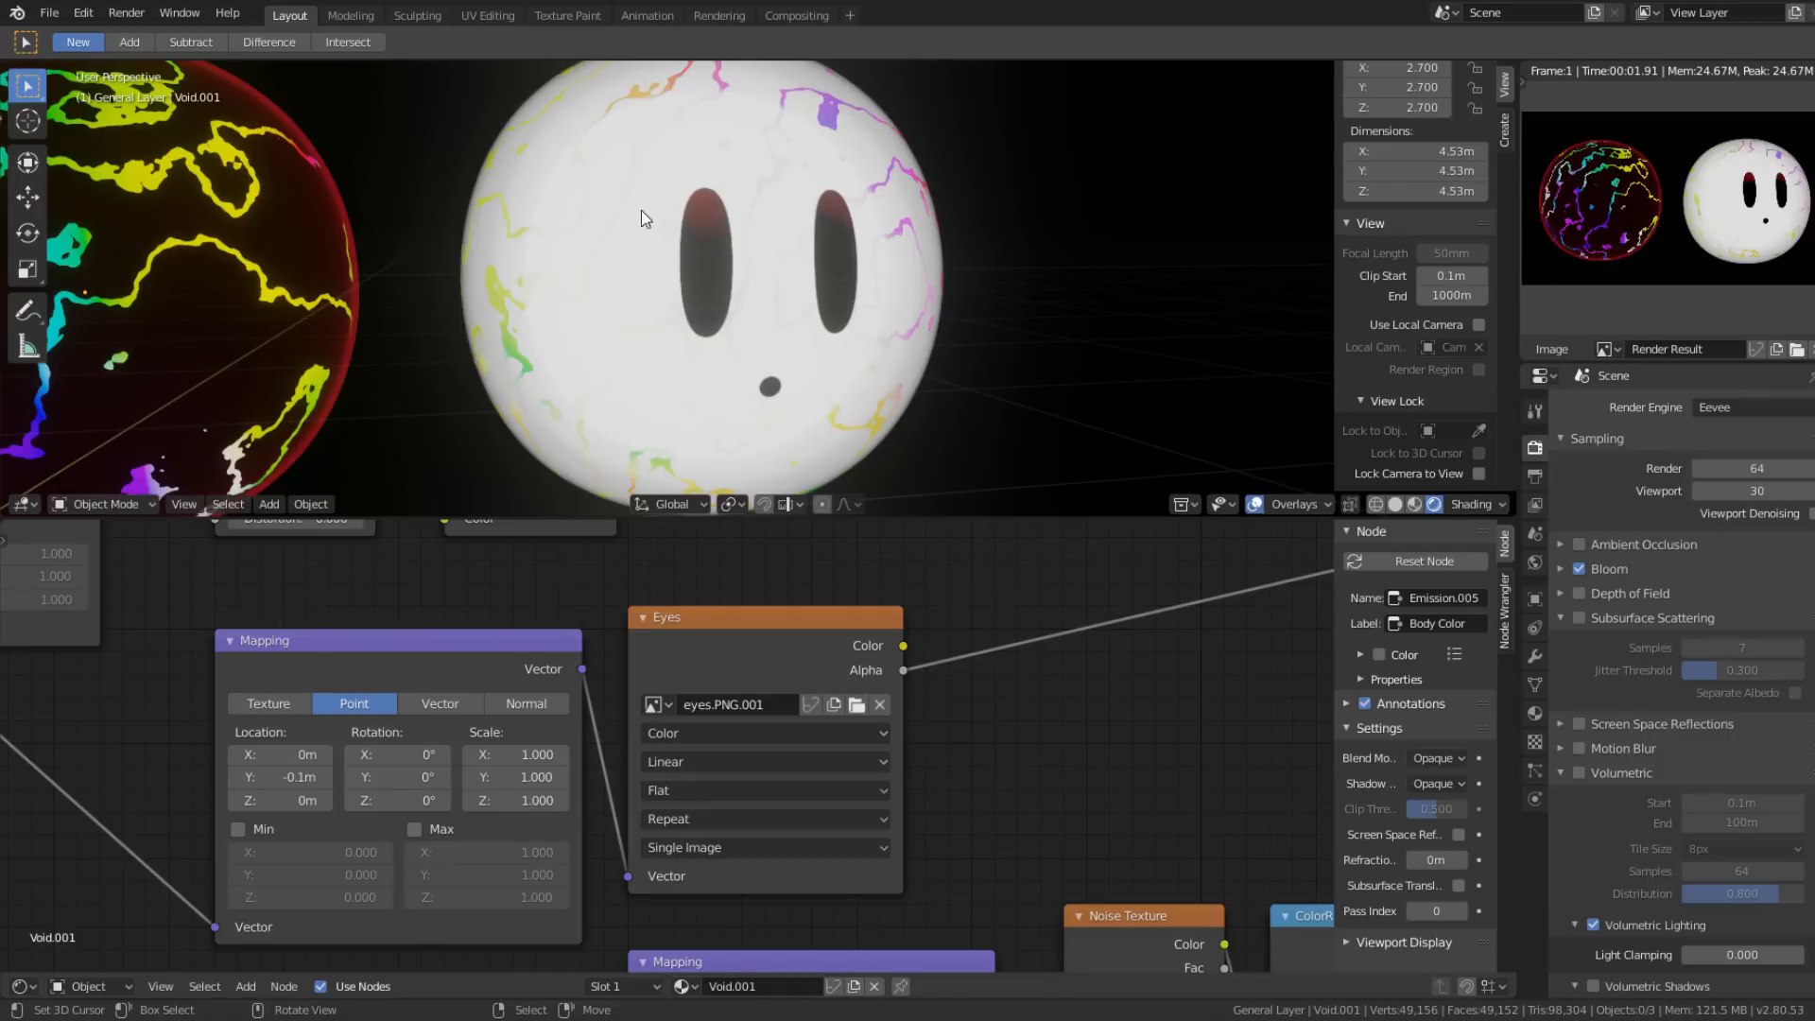
scroll(661, 265, "up", 4)
middle_click_drag(680, 246, 734, 179)
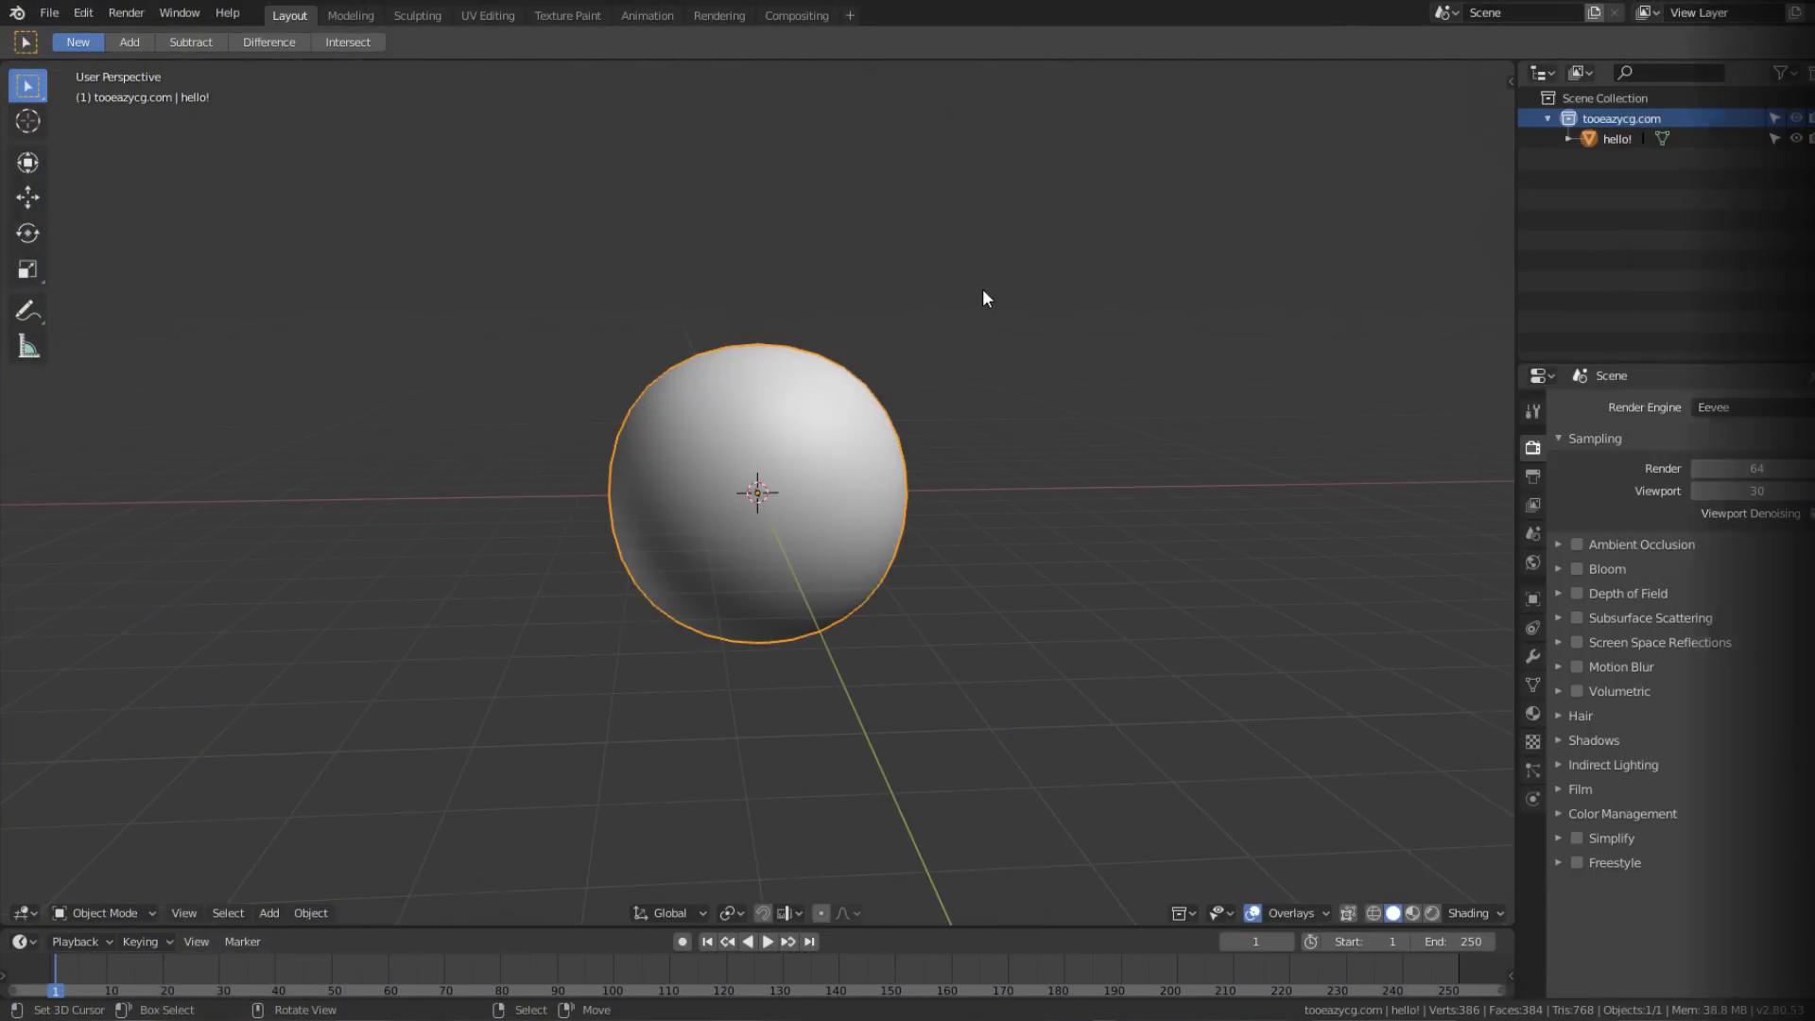
Step: Keep Eevee as the render engine and switch the 3D viewport to rendered shading
left_click(1713, 407)
left_click(1706, 407)
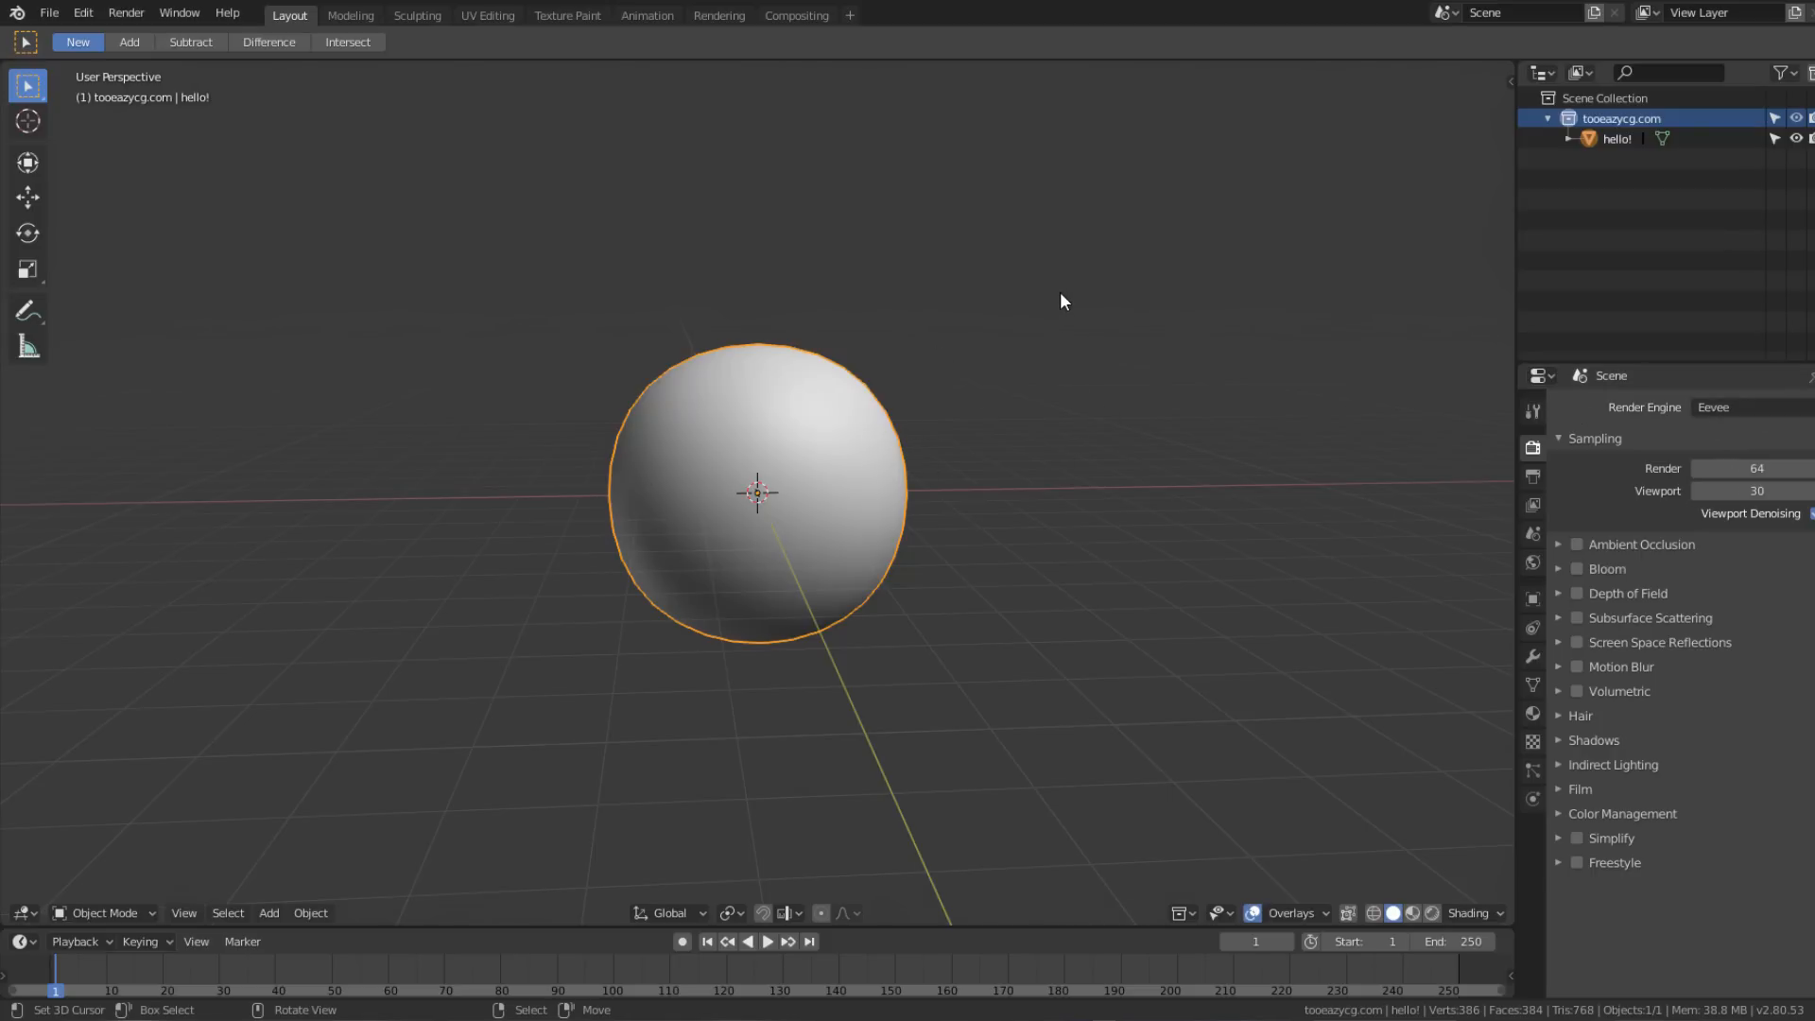
key("z")
left_click(1140, 230)
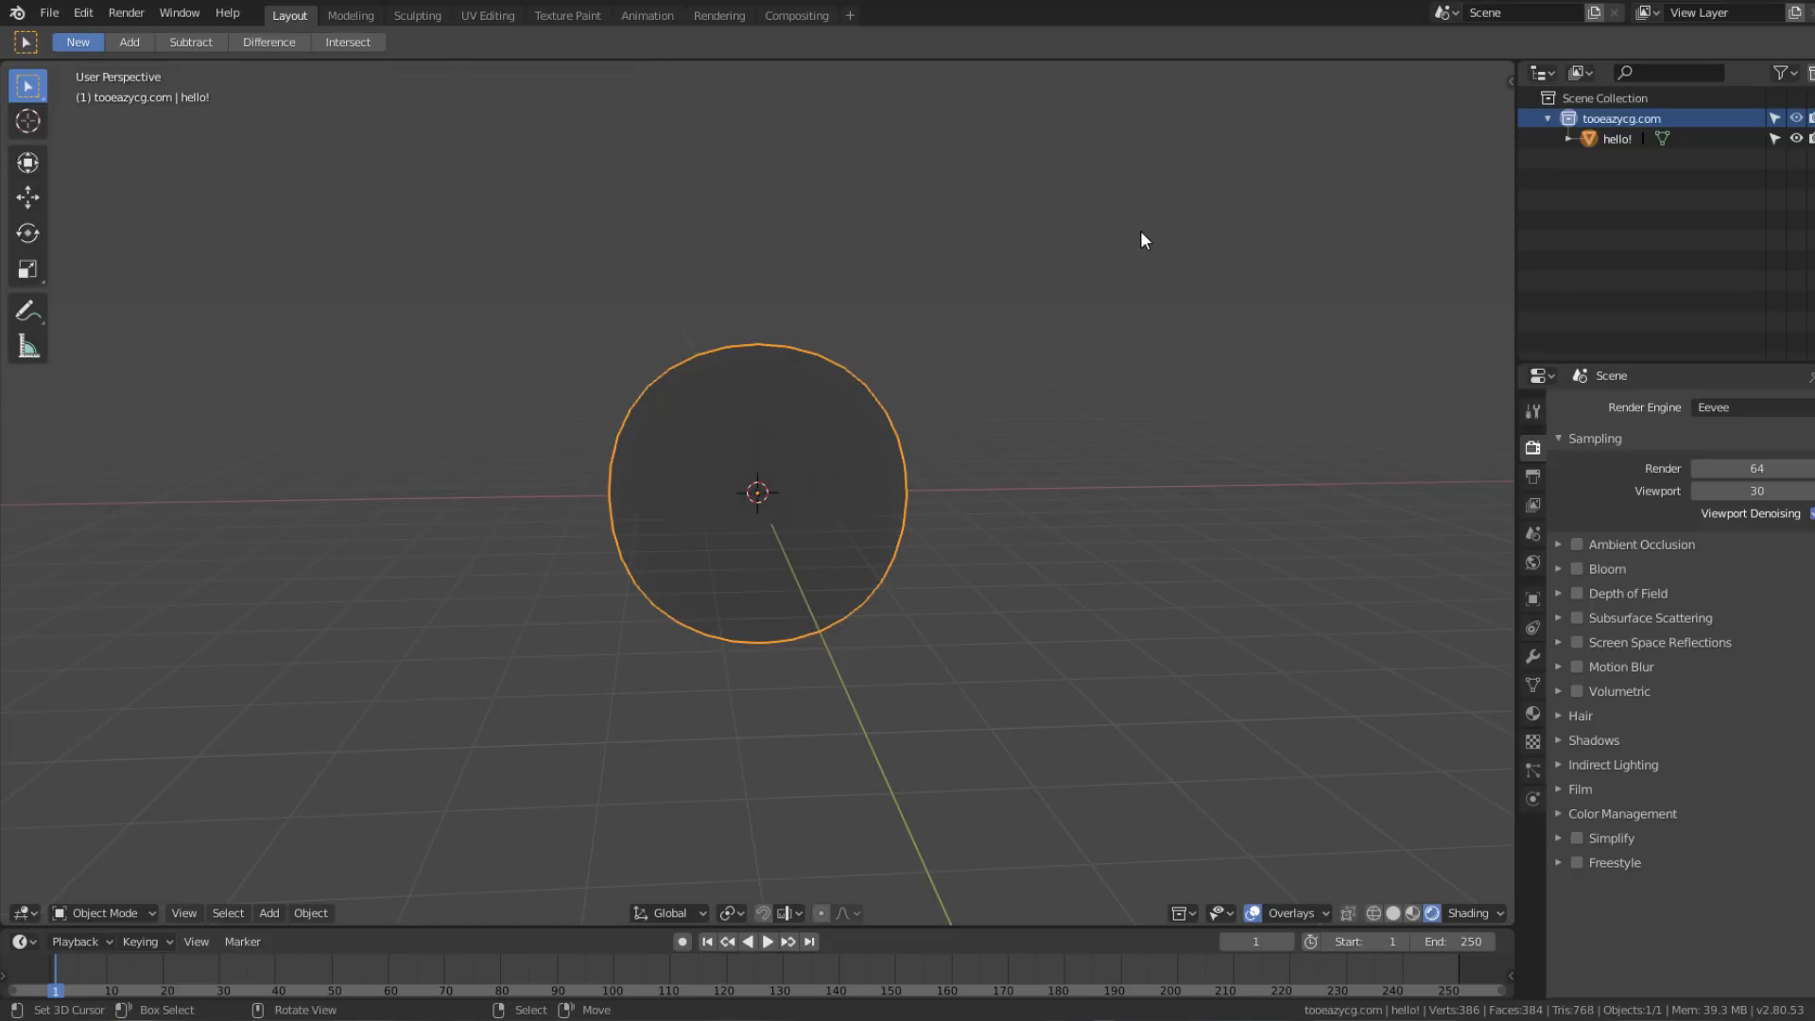
middle_click_drag(746, 490, 761, 494)
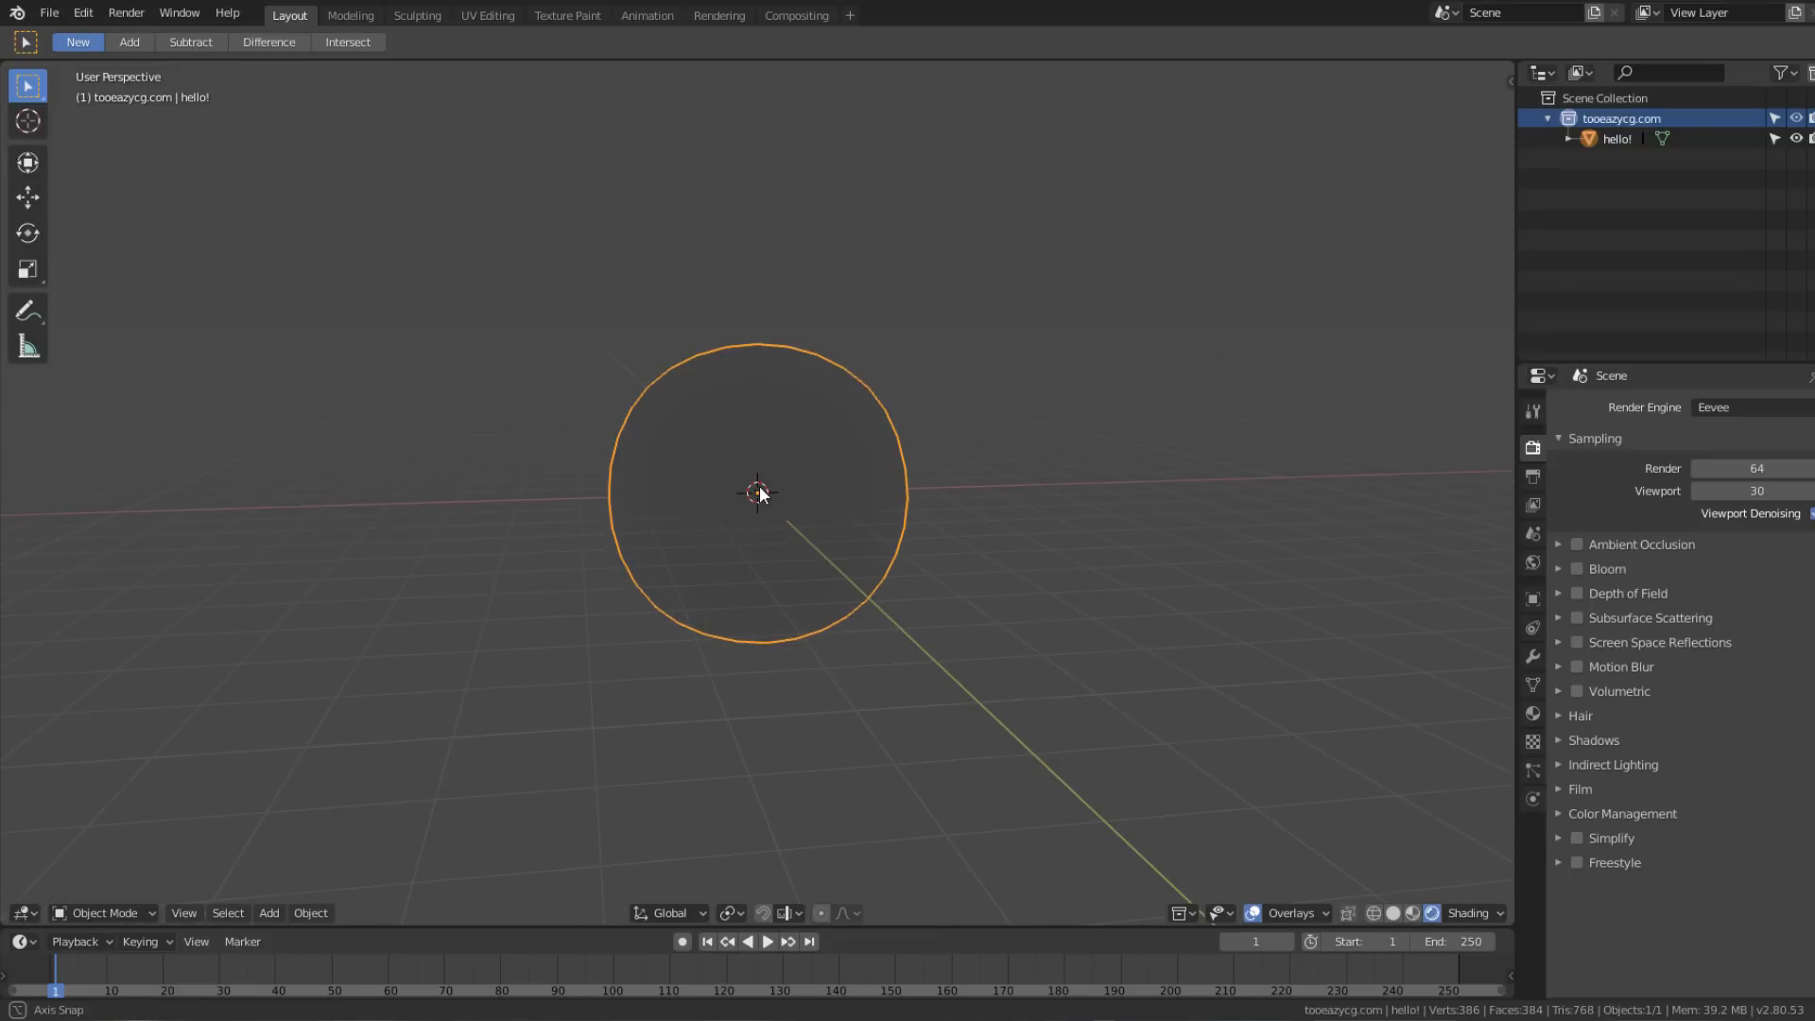
Step: Set the world background color to black
left_click(1532, 564)
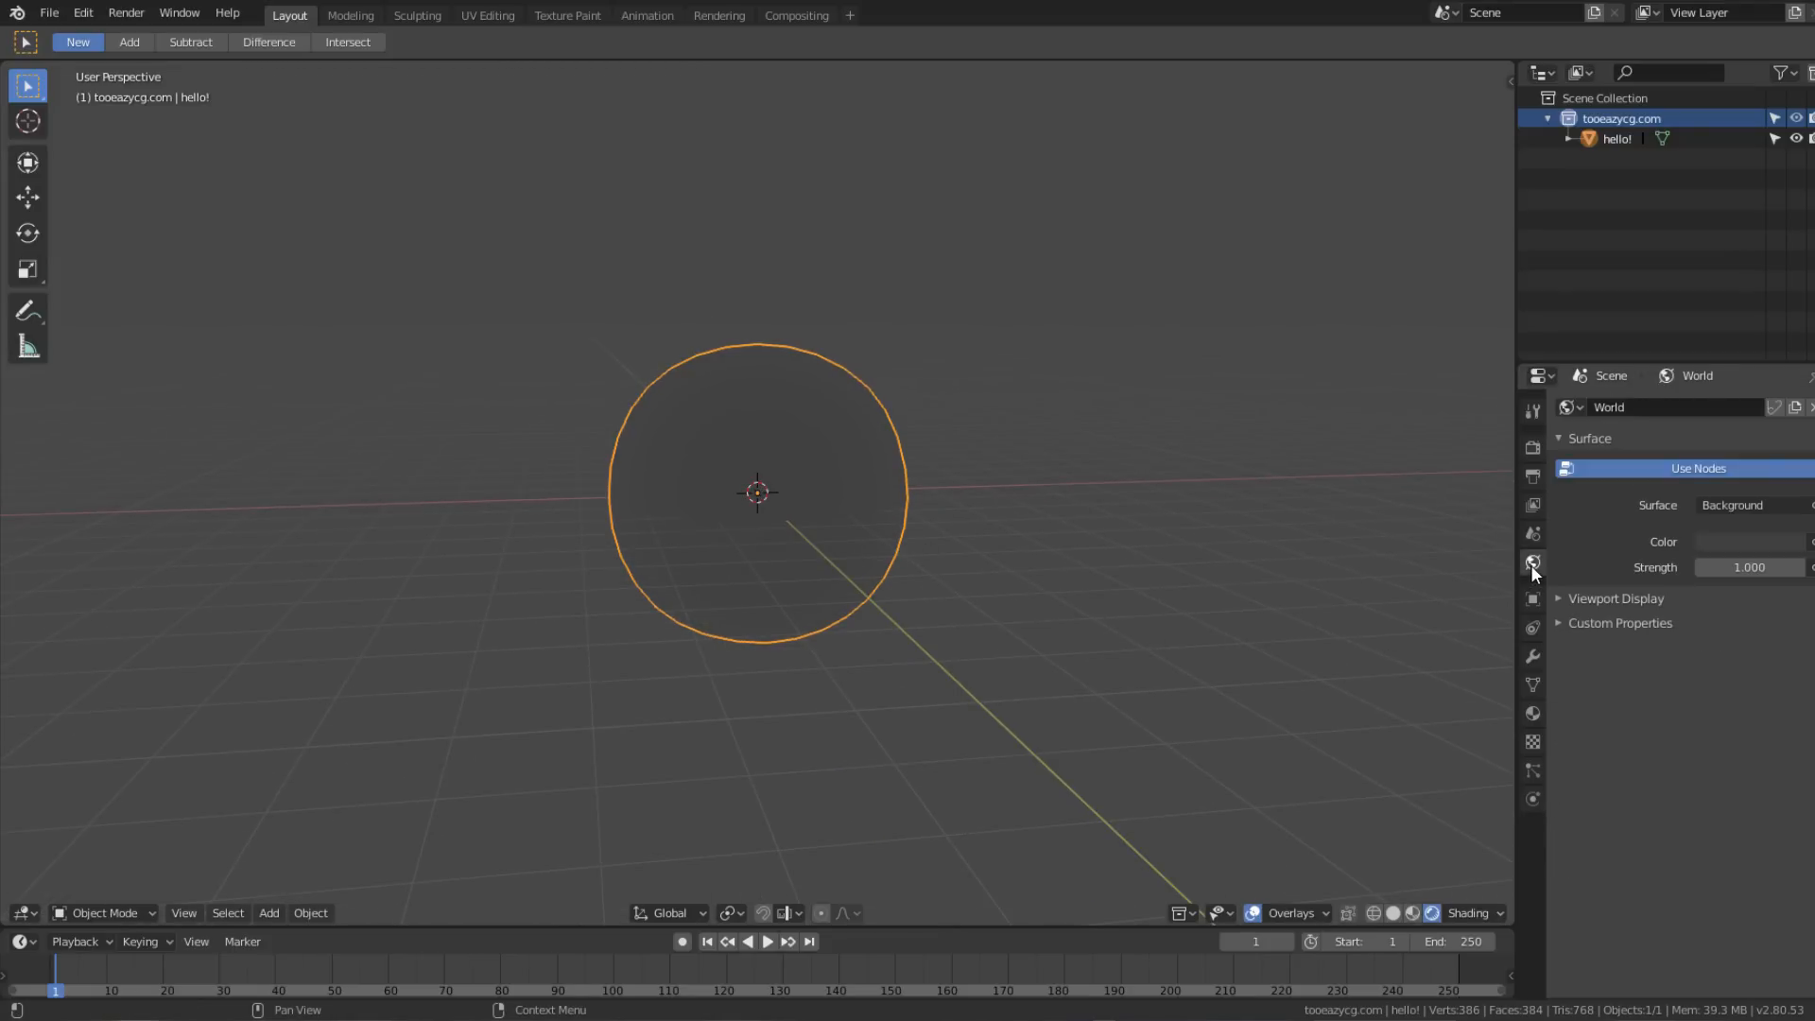
left_click(1717, 548)
left_click_drag(1790, 368, 1789, 396)
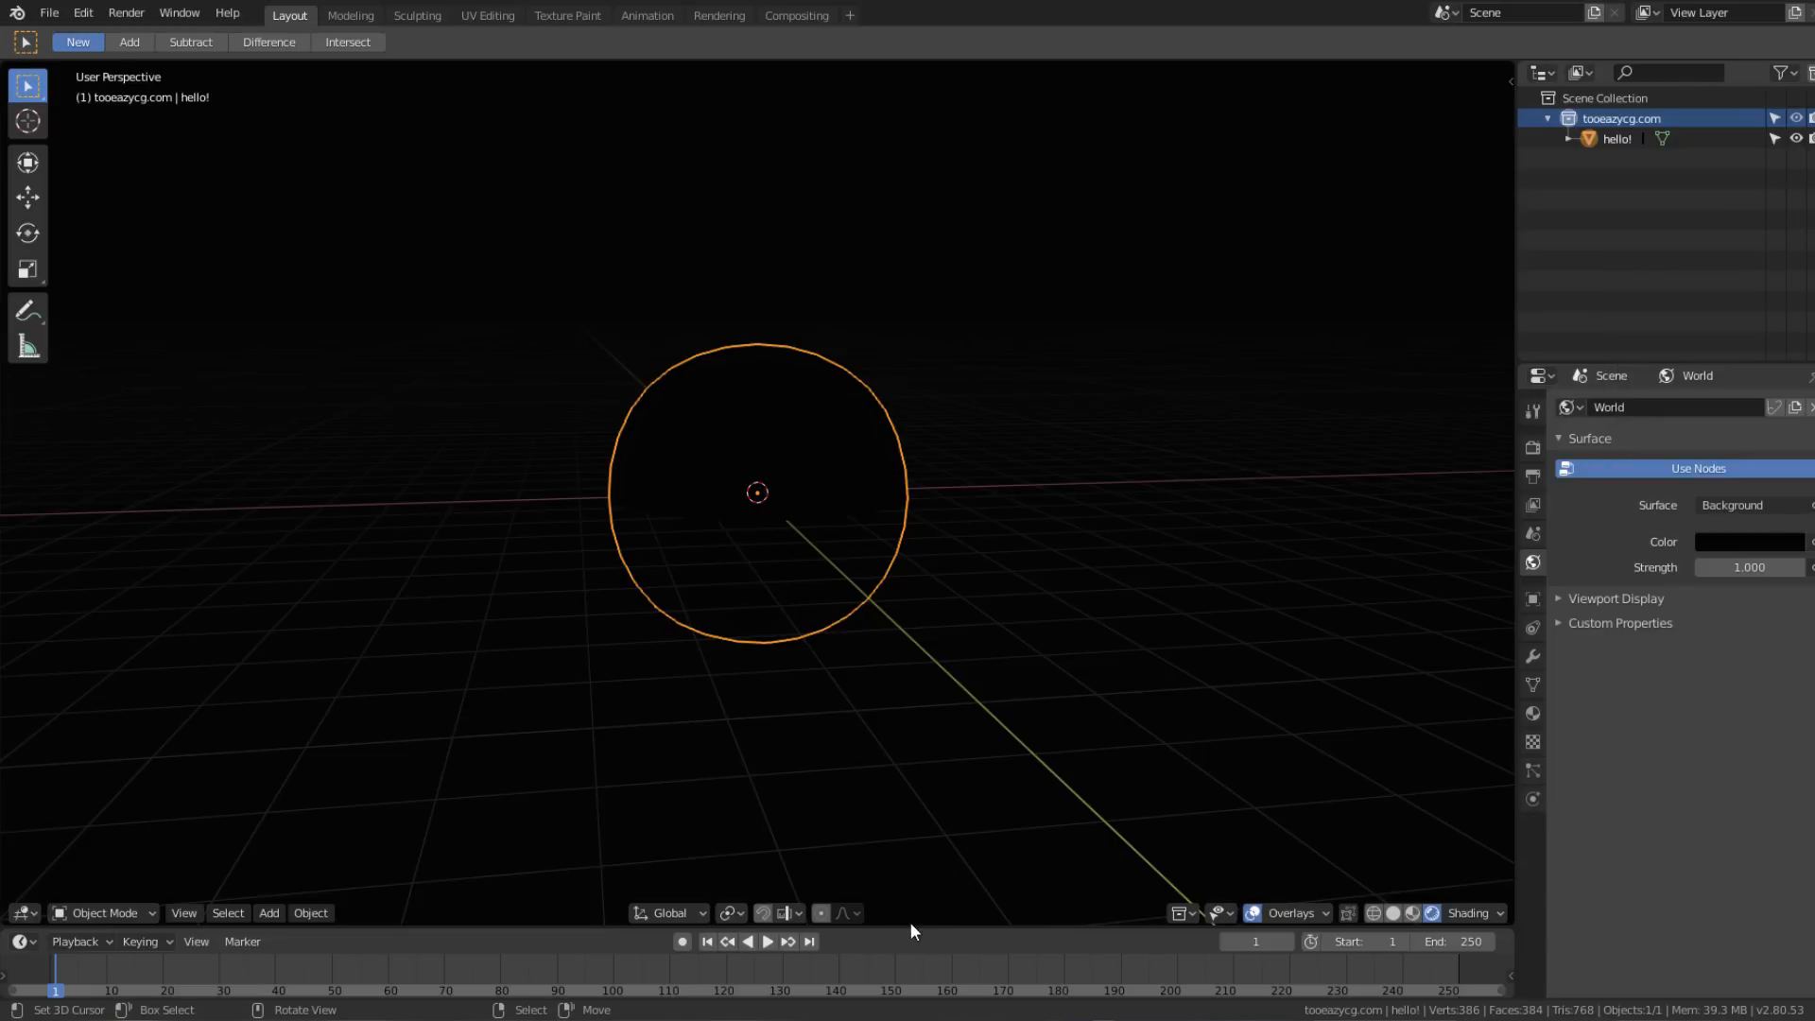
Step: Enlarge the timeline area to about half the window height and turn it into a Shader Editor
left_click_drag(912, 927, 978, 509)
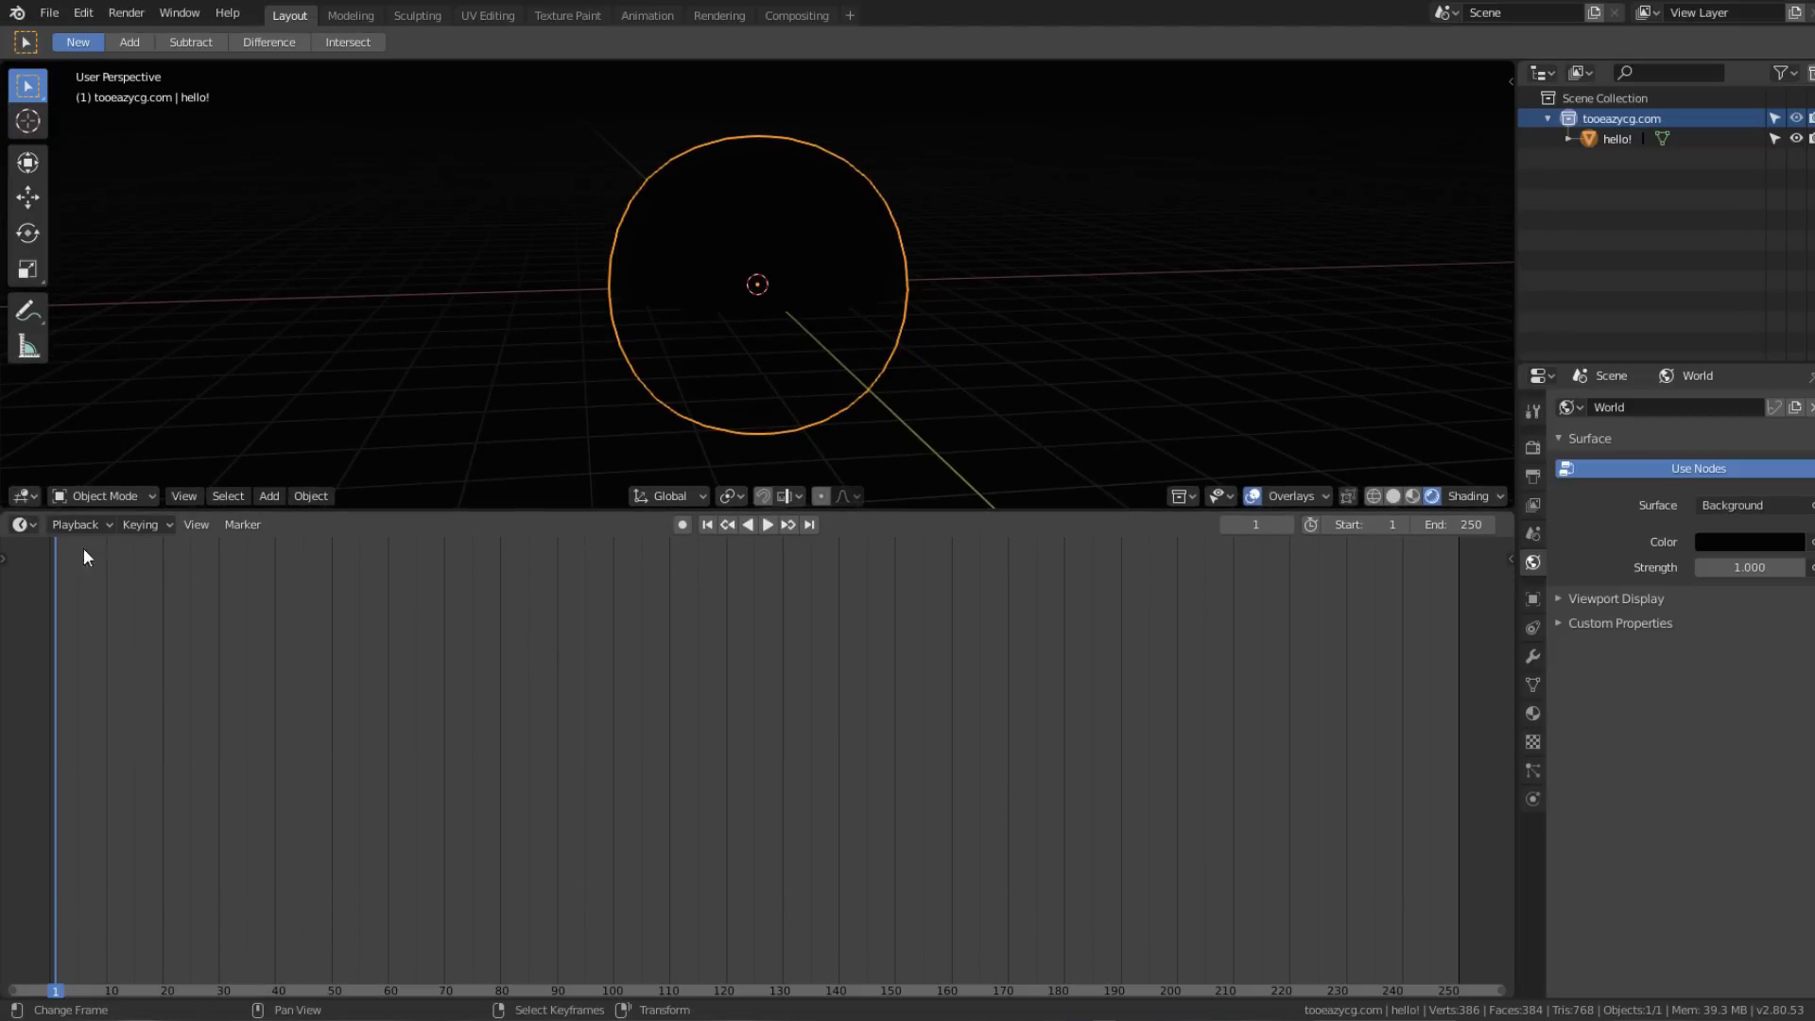
left_click(23, 526)
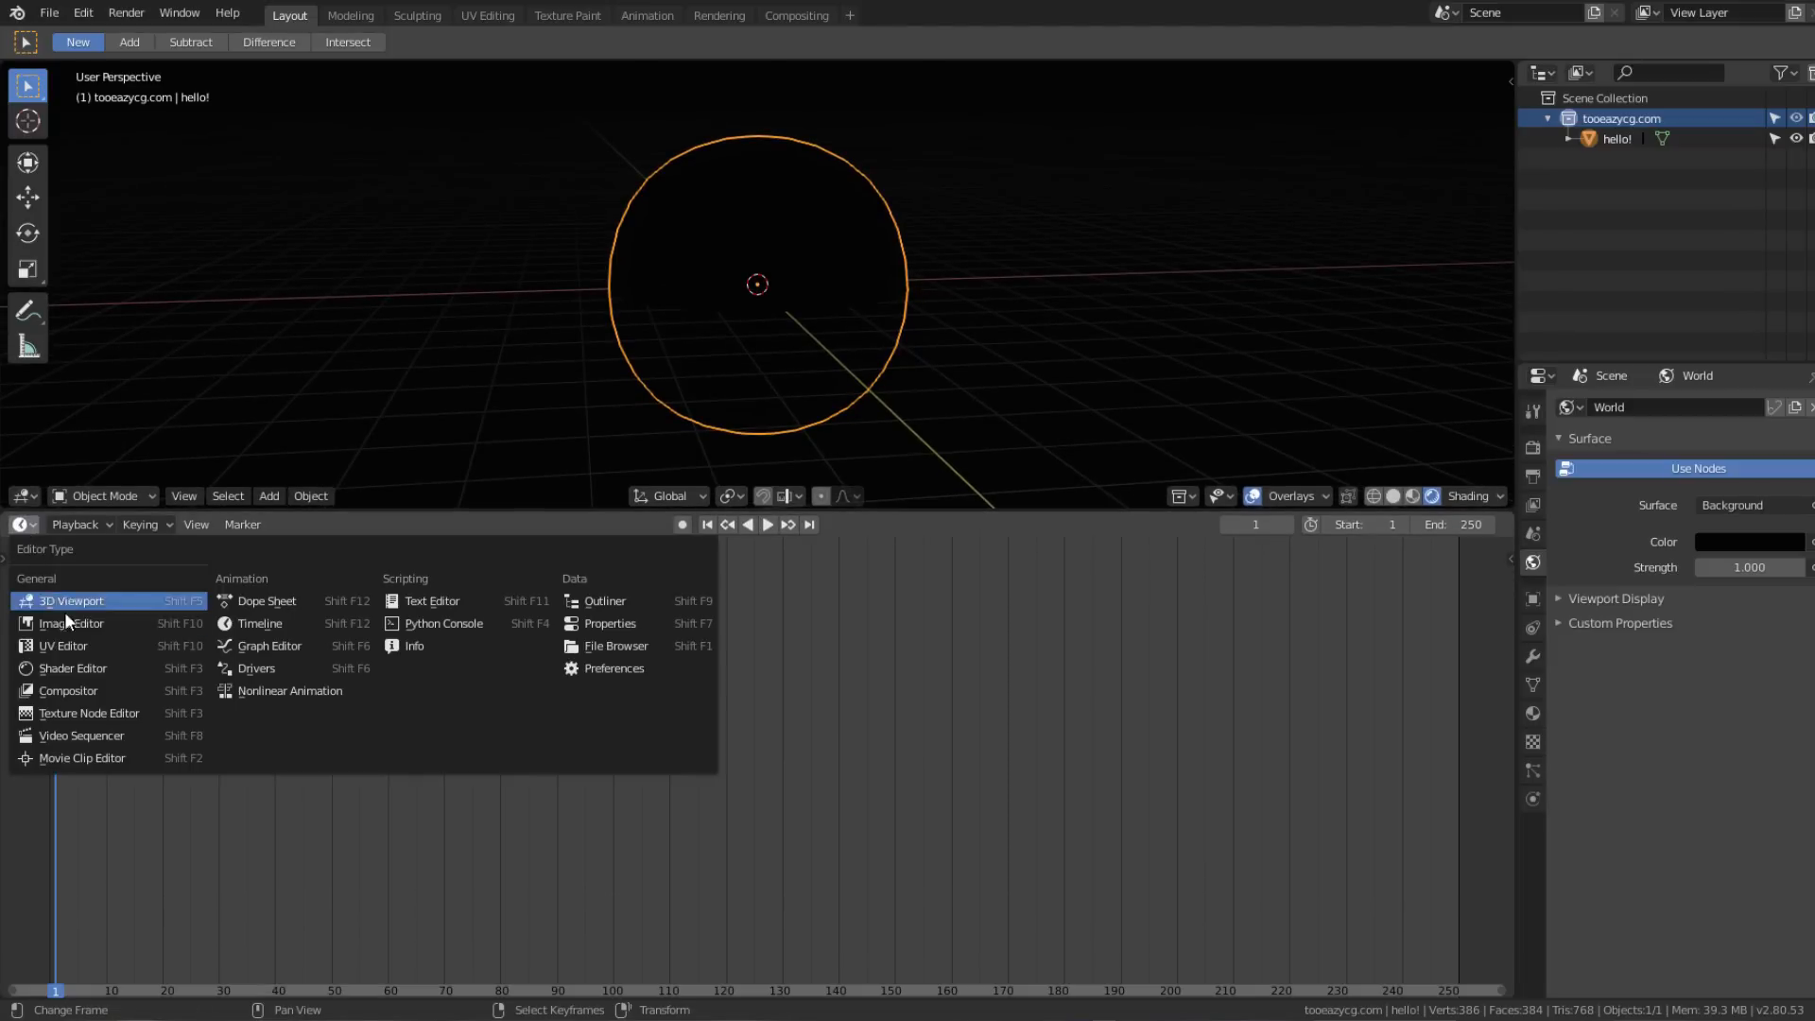
left_click(82, 666)
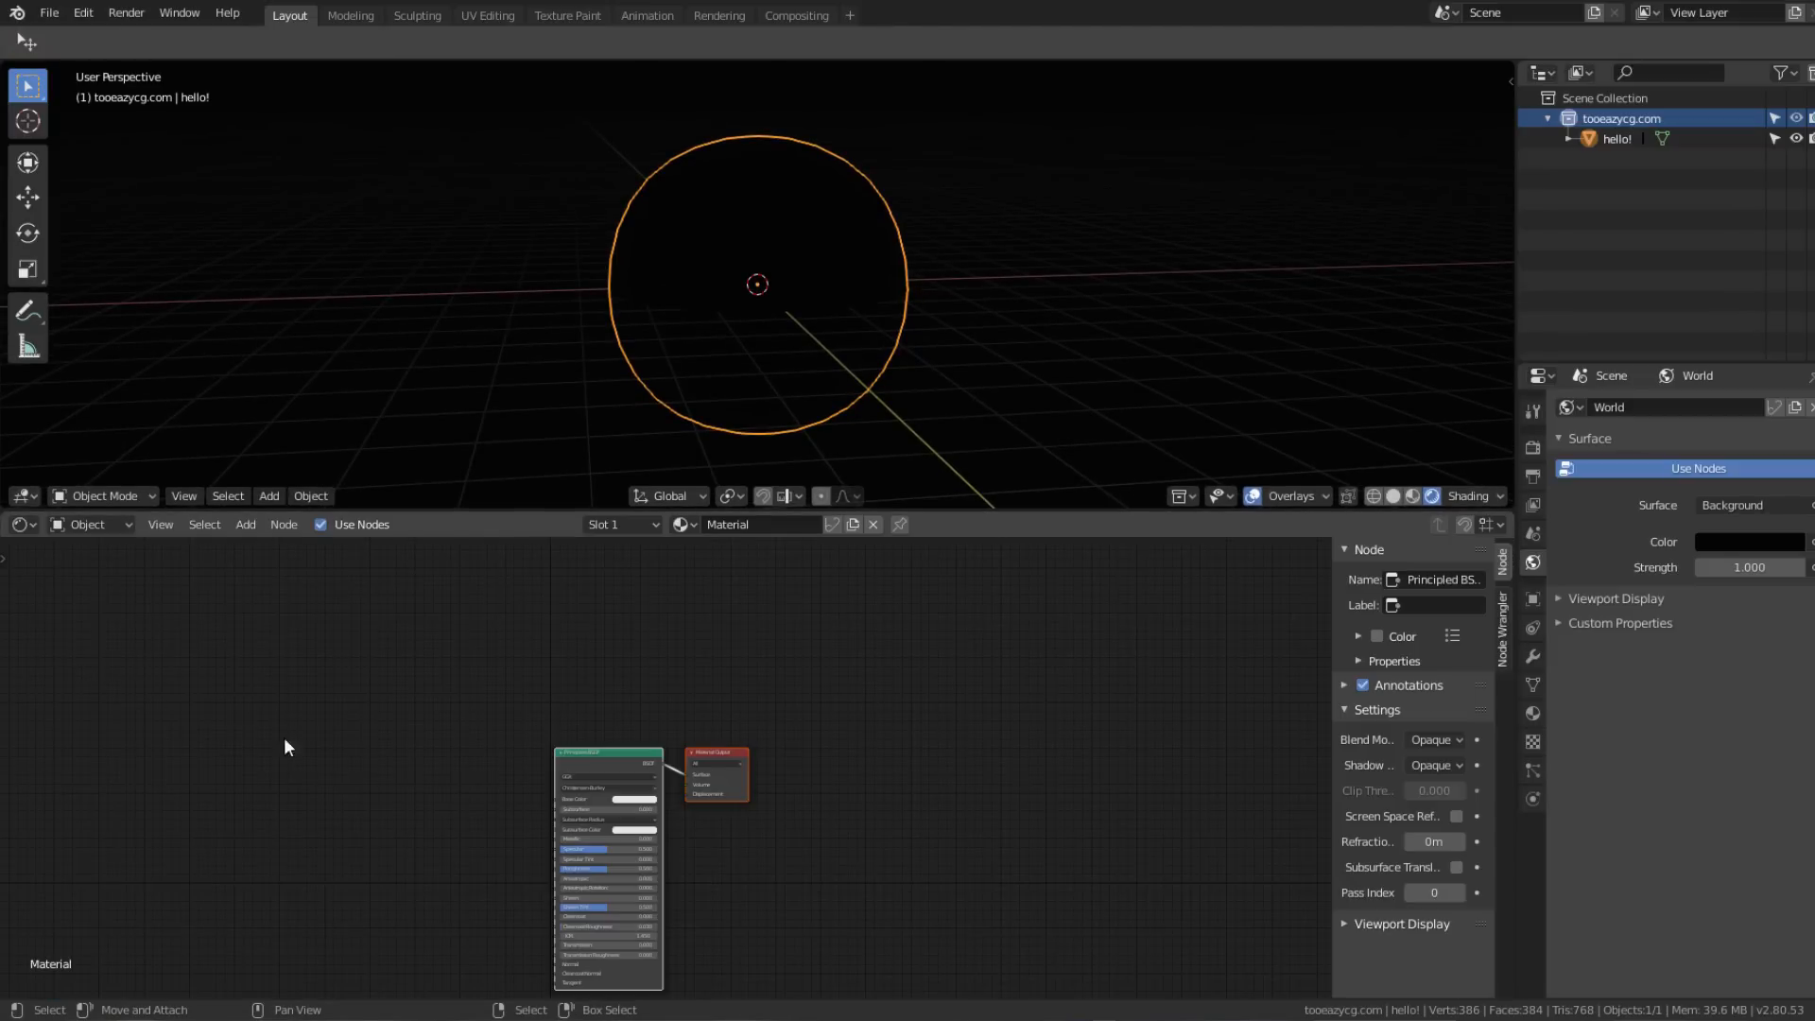
Step: Delete the Principled BSDF node from the sphere's material
middle_click_drag(600, 737, 740, 652)
scroll(717, 662, "up", 2)
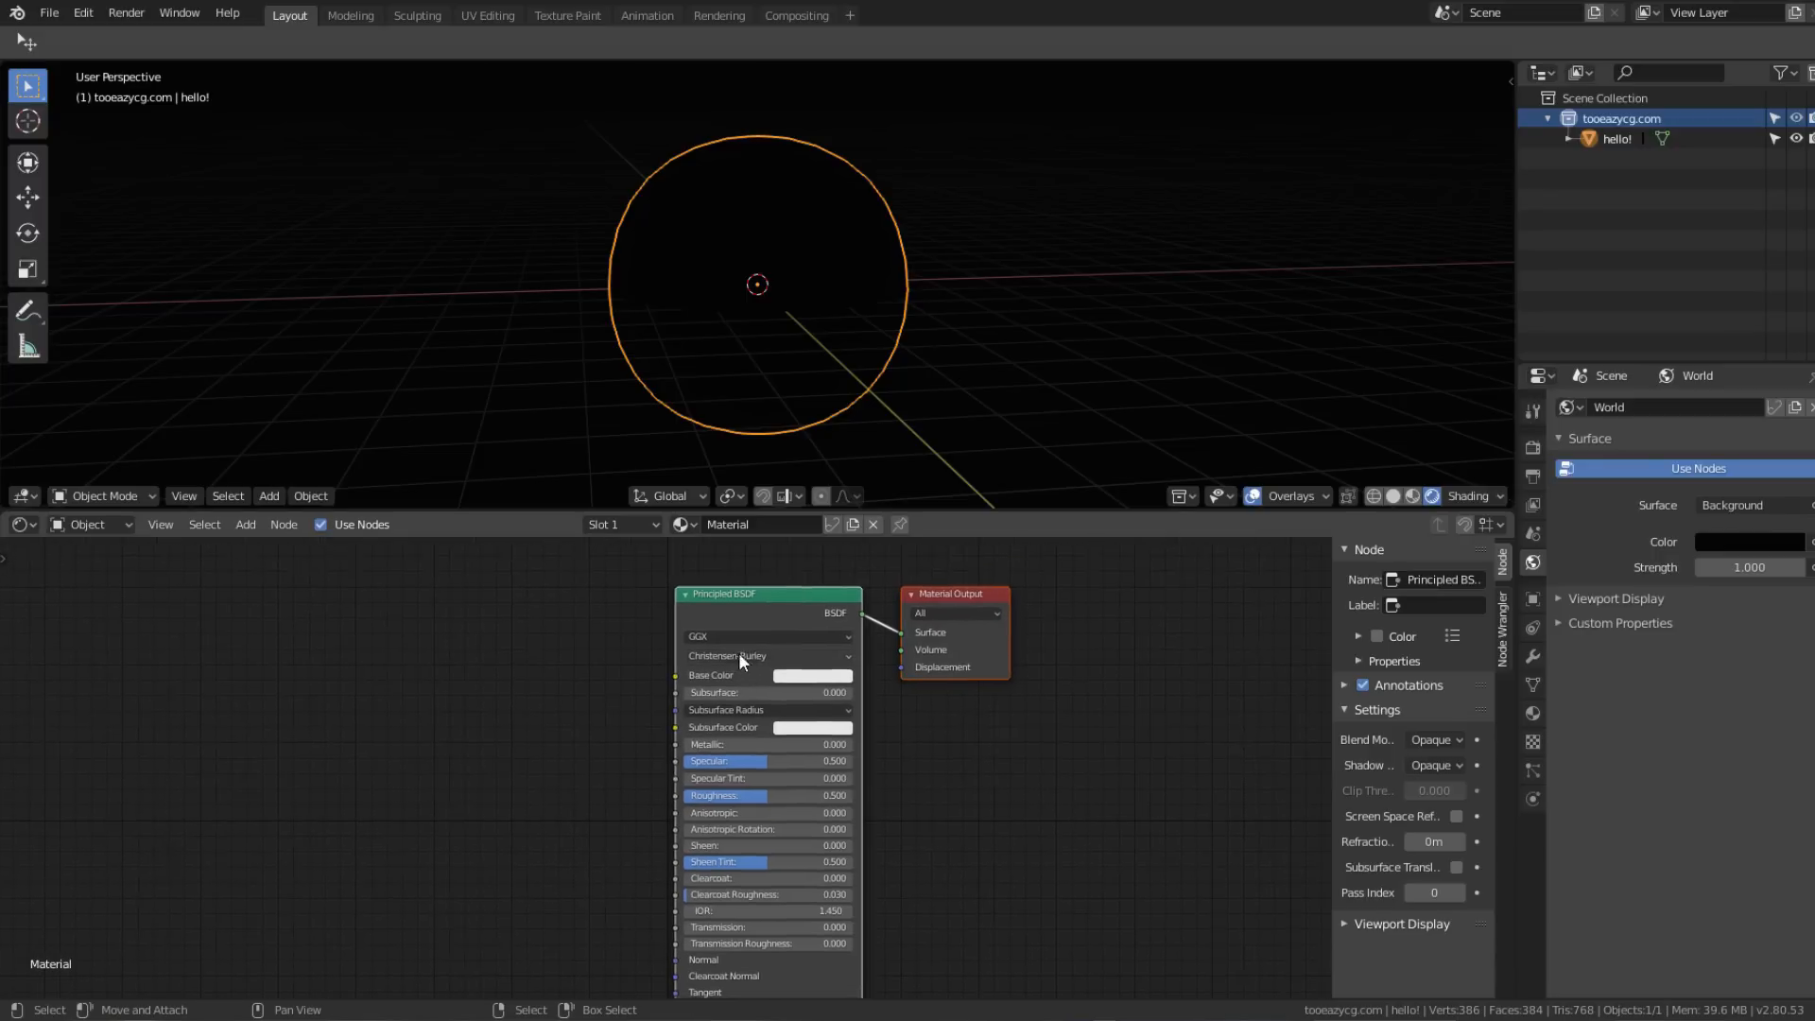
left_click(743, 597)
key("x")
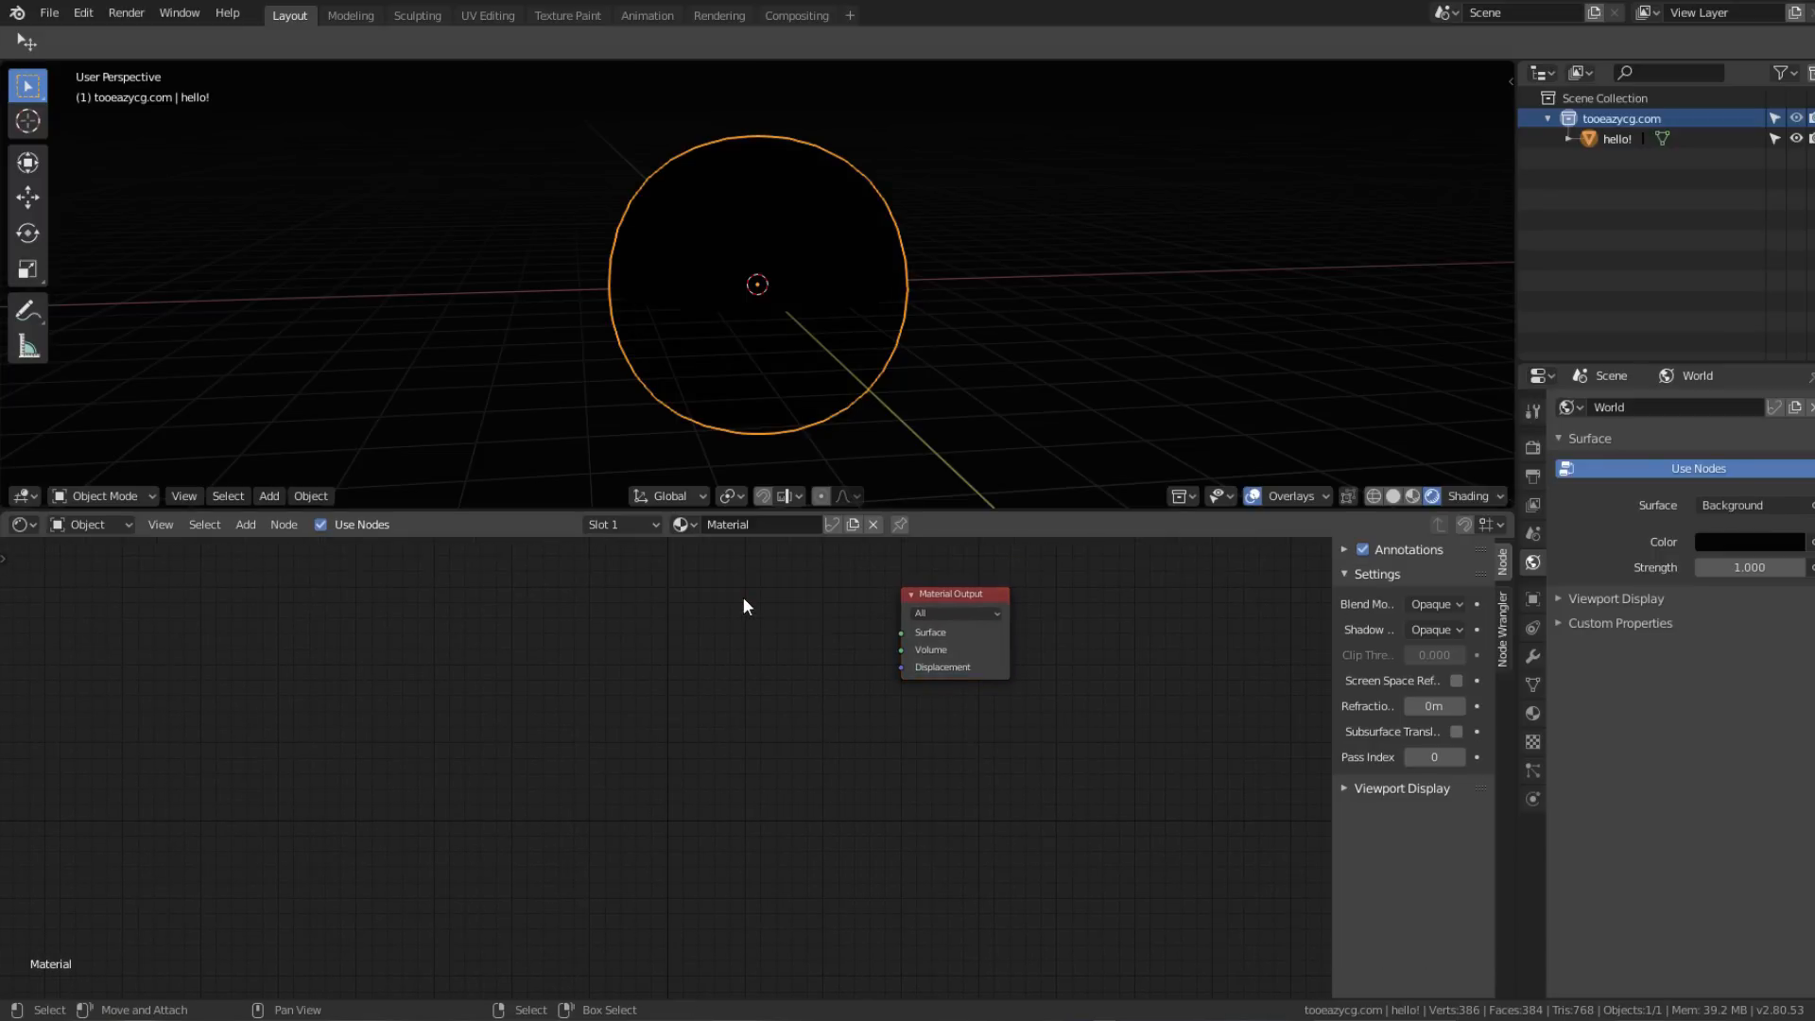
Step: Add a Wave Texture node well before the Material Output node
middle_click_drag(528, 623, 672, 670)
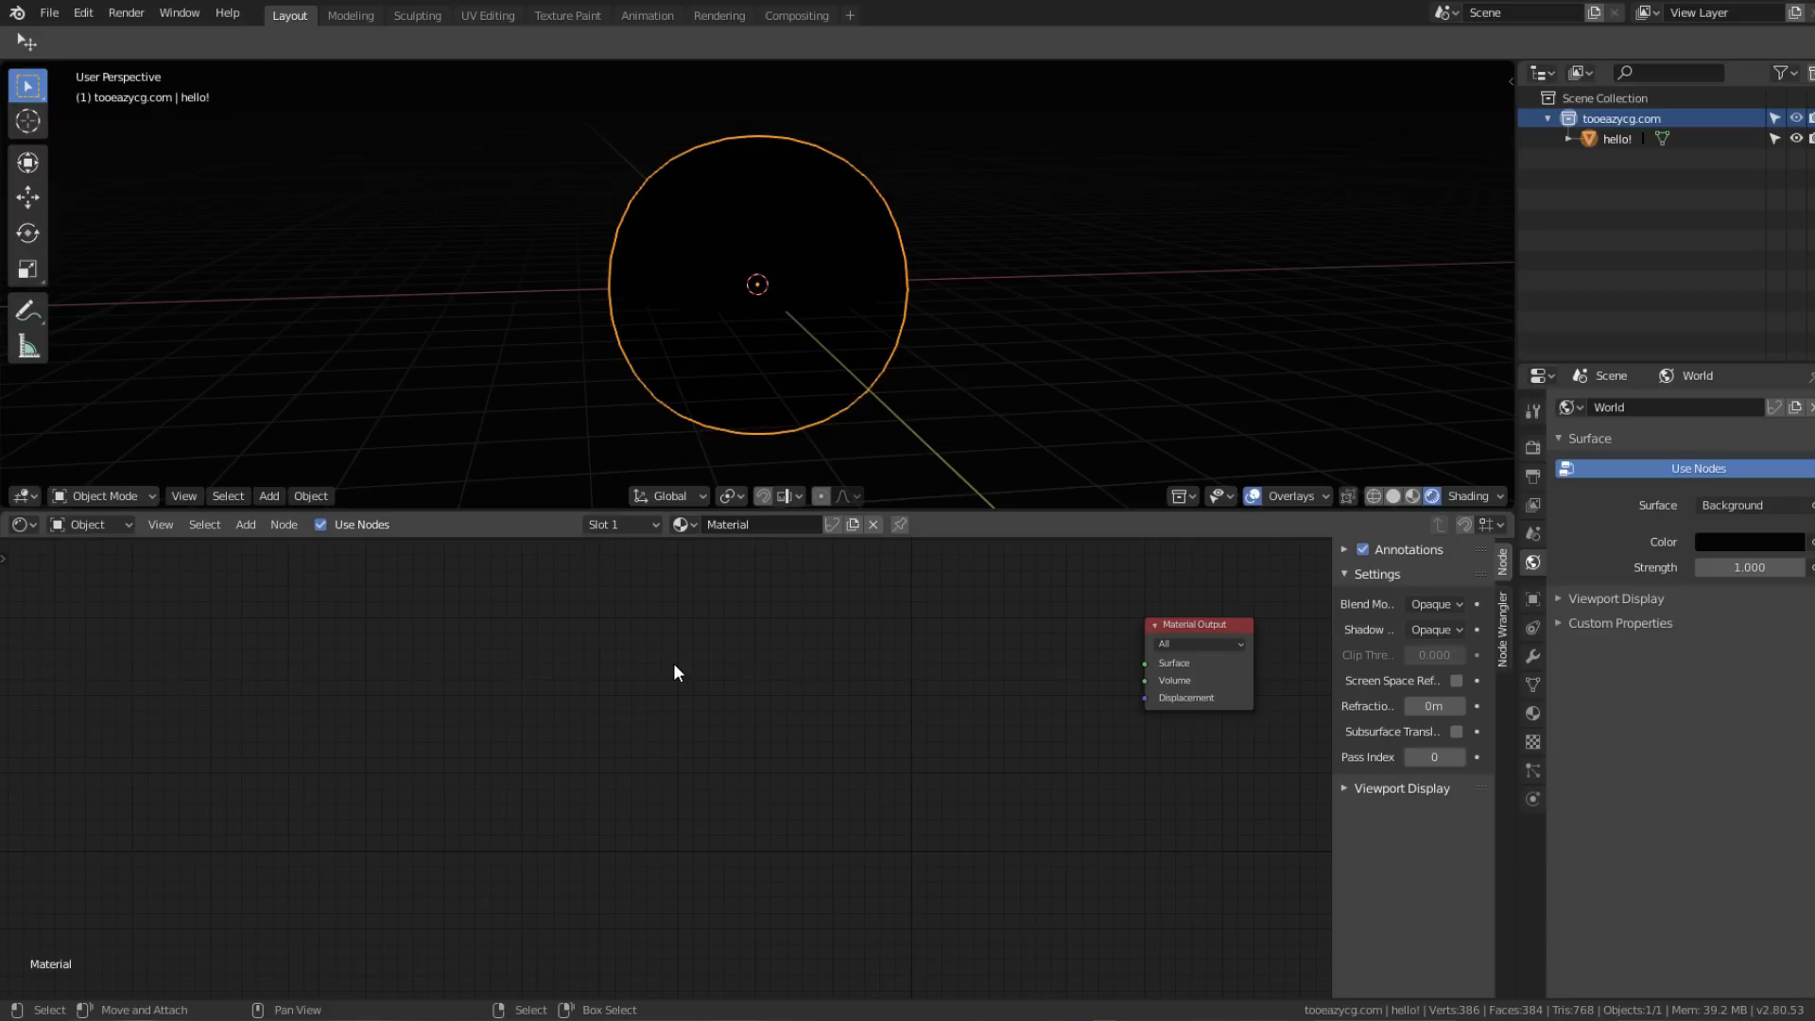
scroll(674, 665, "up", 1)
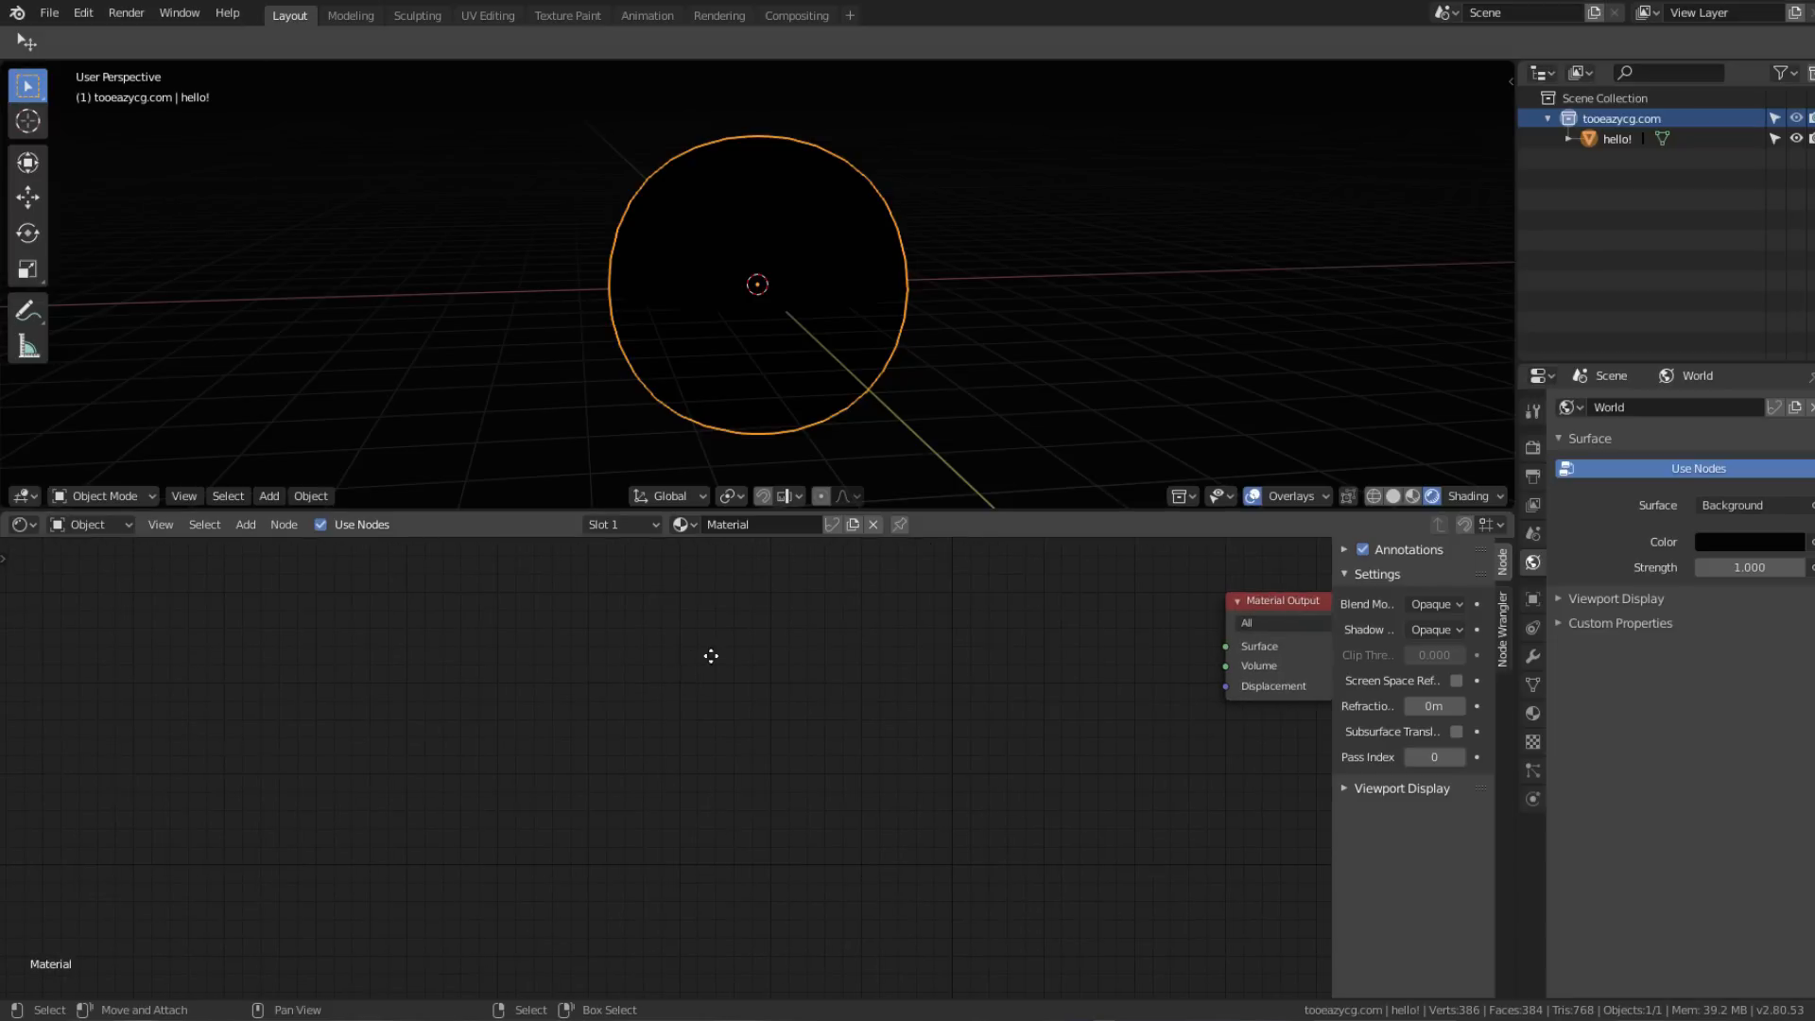
middle_click_drag(711, 655, 747, 679)
key("shift+a")
left_click(682, 607)
type("wav")
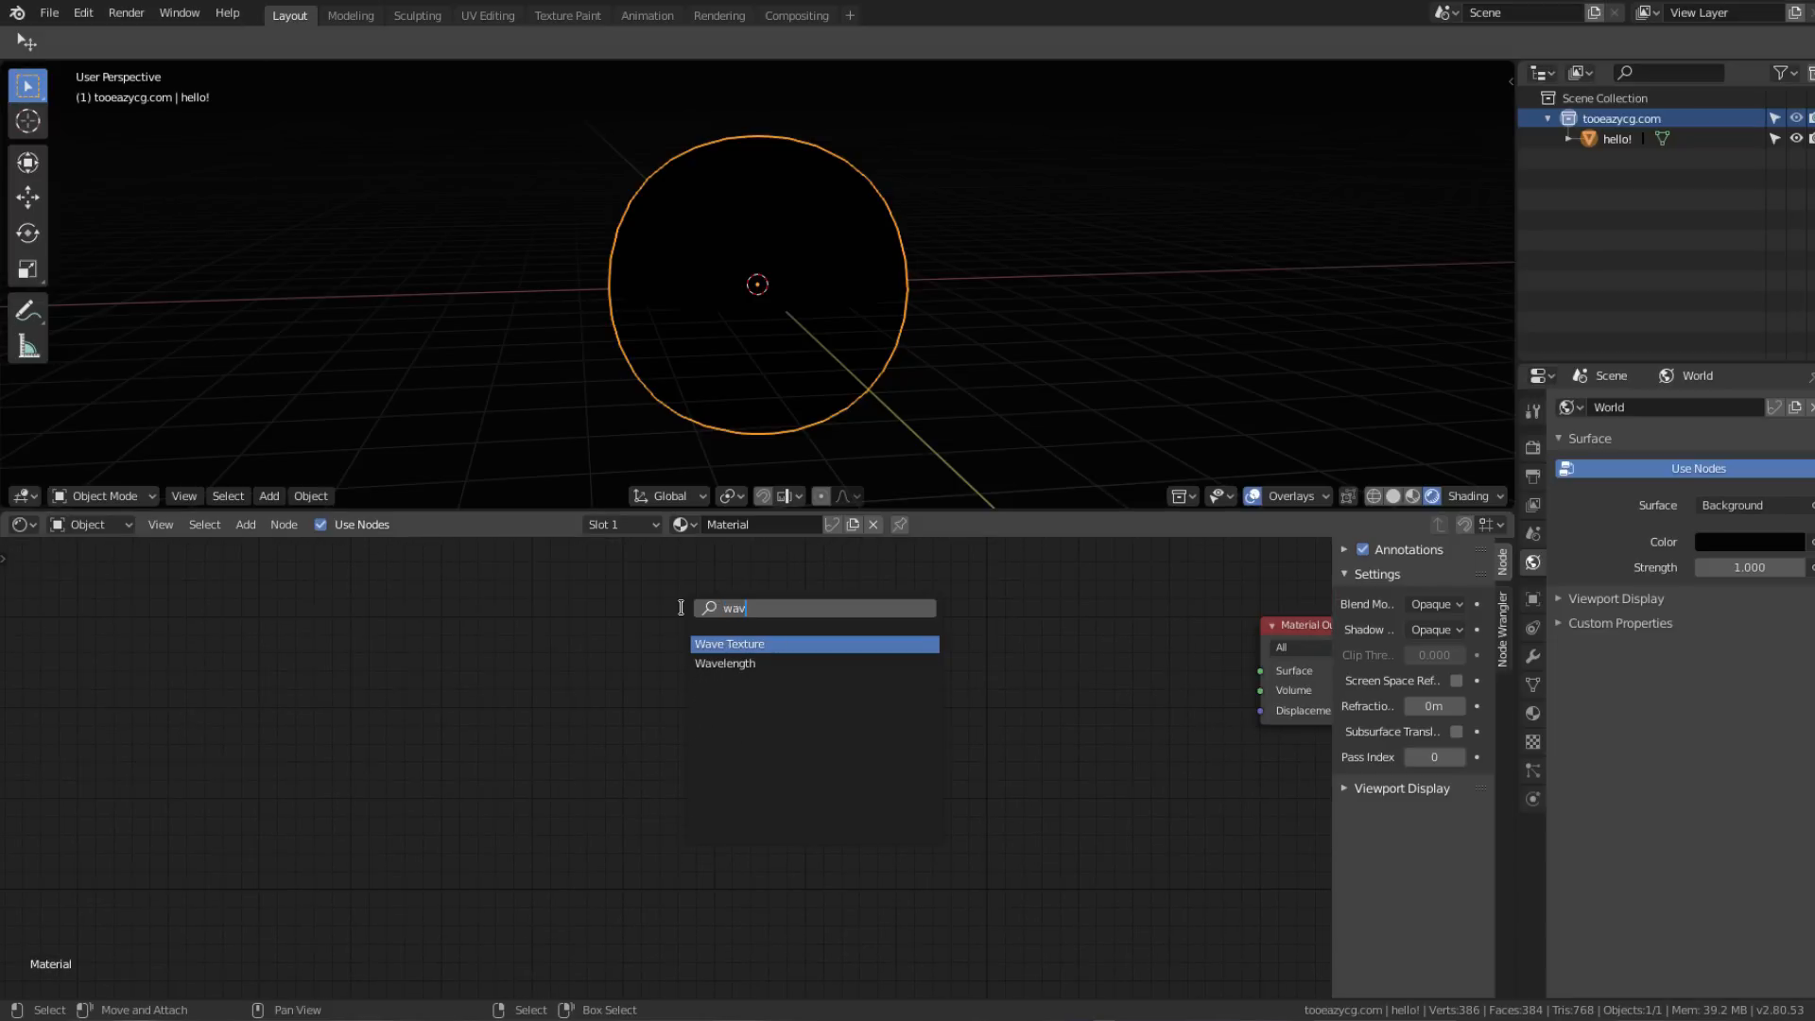
key("Return")
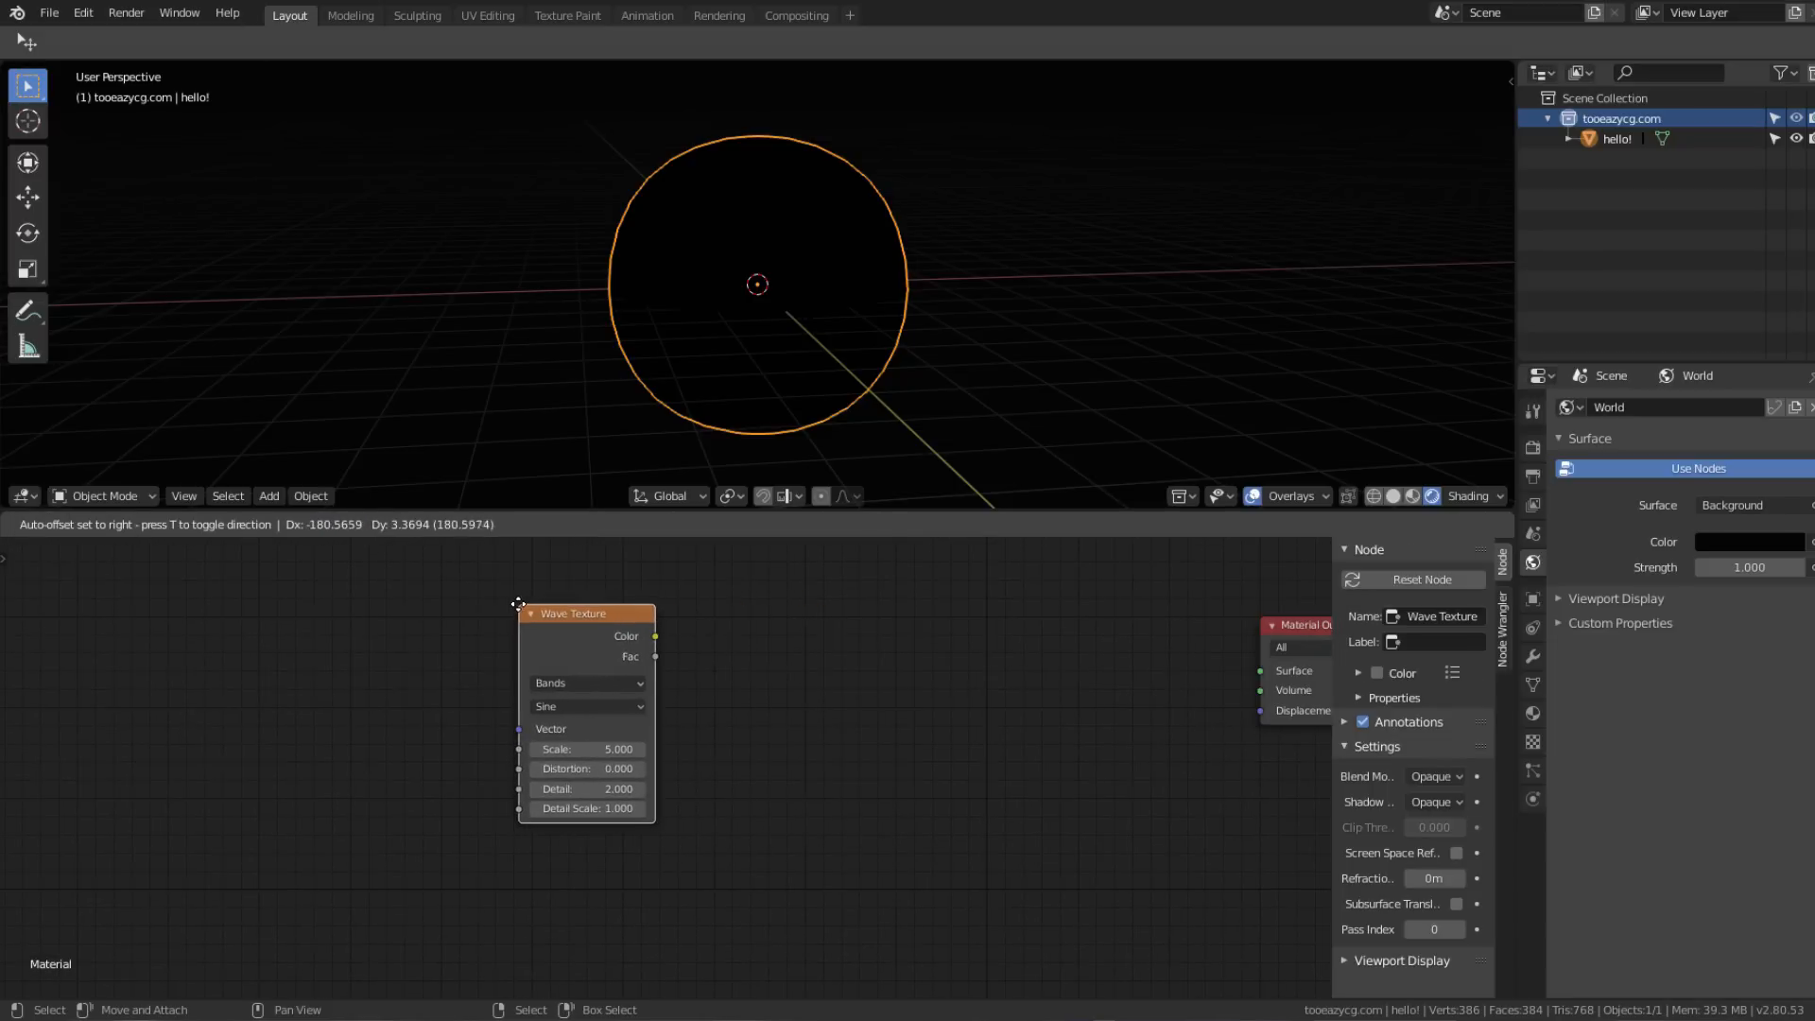
left_click(516, 603)
Step: Add a Math node directly after the Wave Texture node
key("shift+a")
left_click(678, 573)
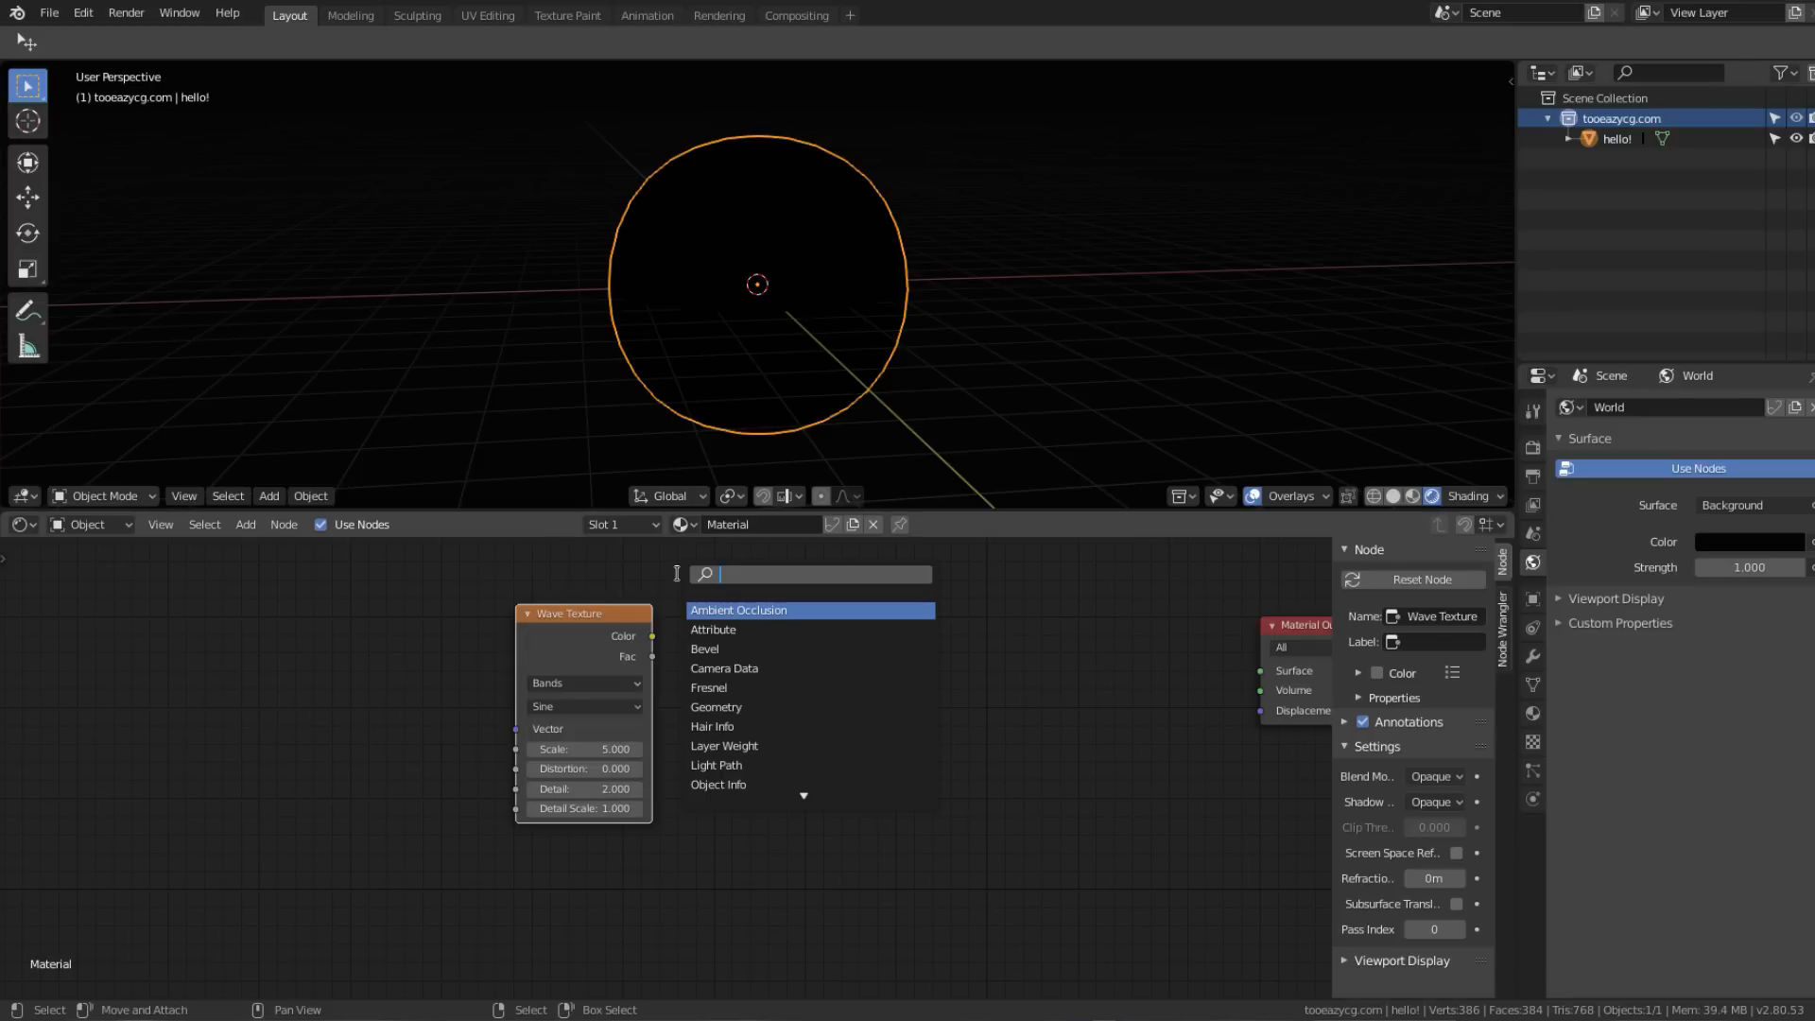
type("mat")
key("Down")
key("Return")
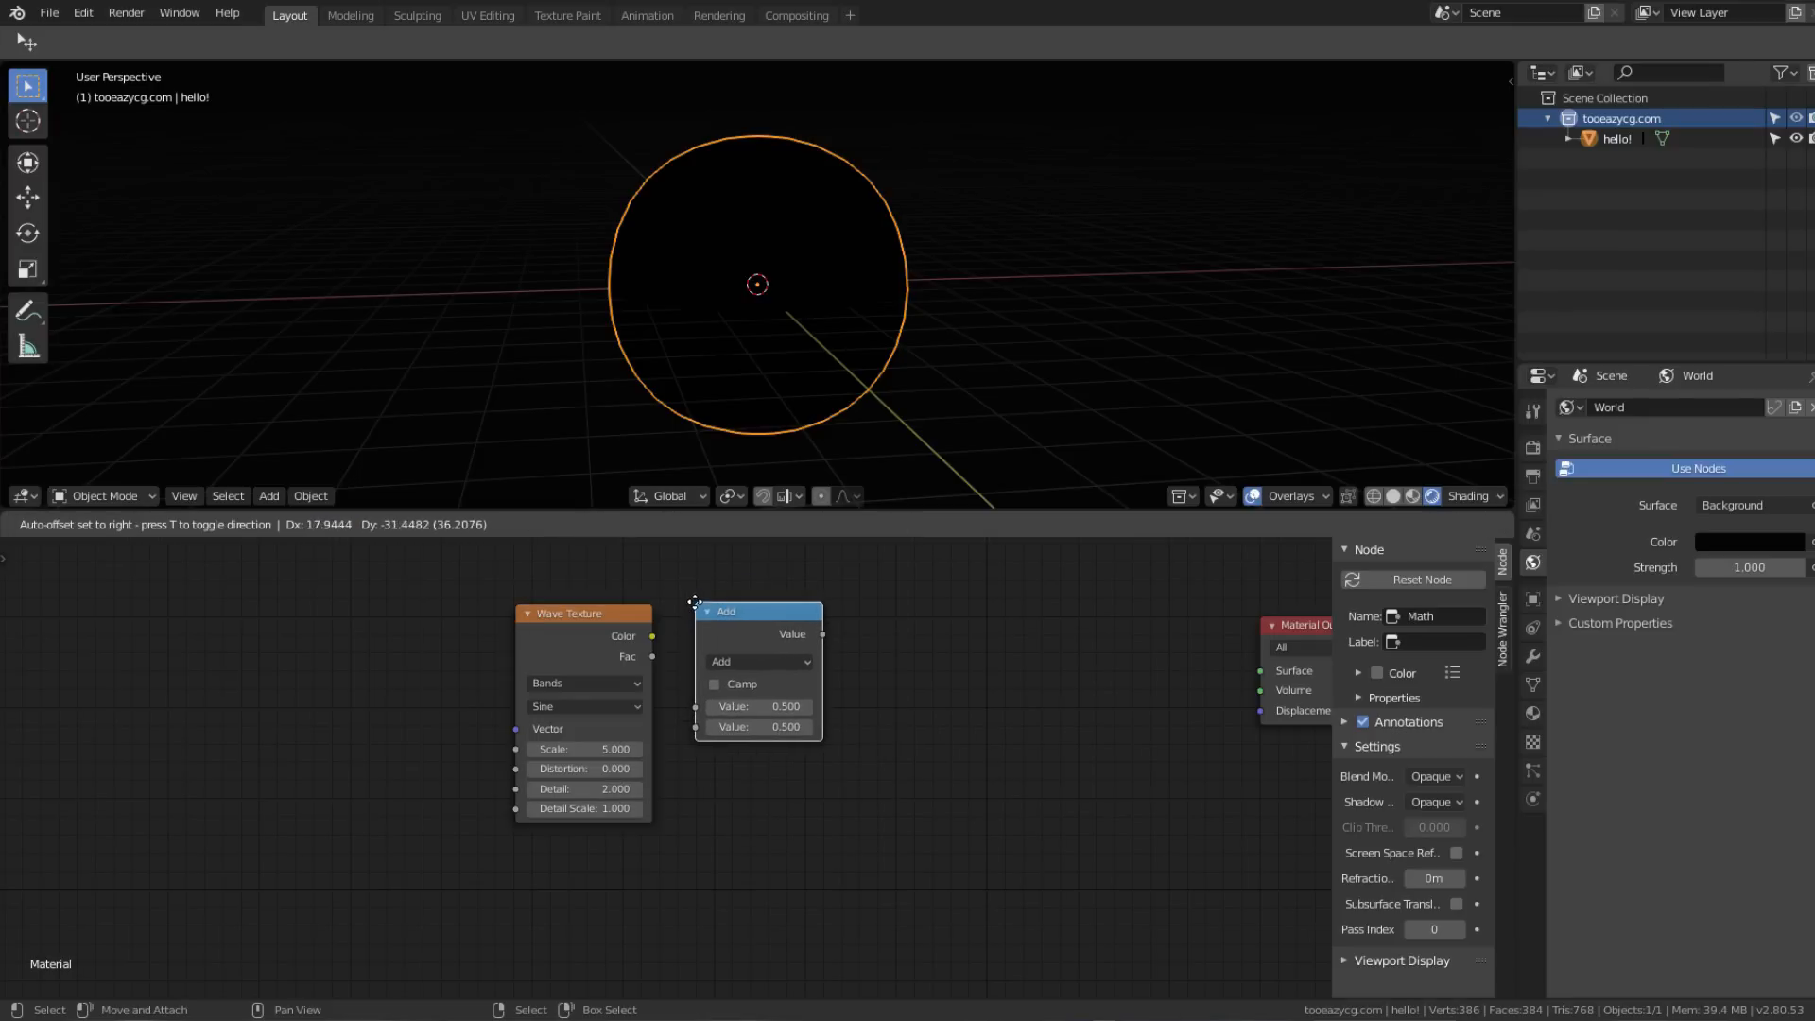
left_click(695, 603)
Step: Preview the Wave Texture node's color output on the sphere and inspect the bands up close
middle_click_drag(614, 631, 721, 581)
left_click(690, 569, "ctrl+shift")
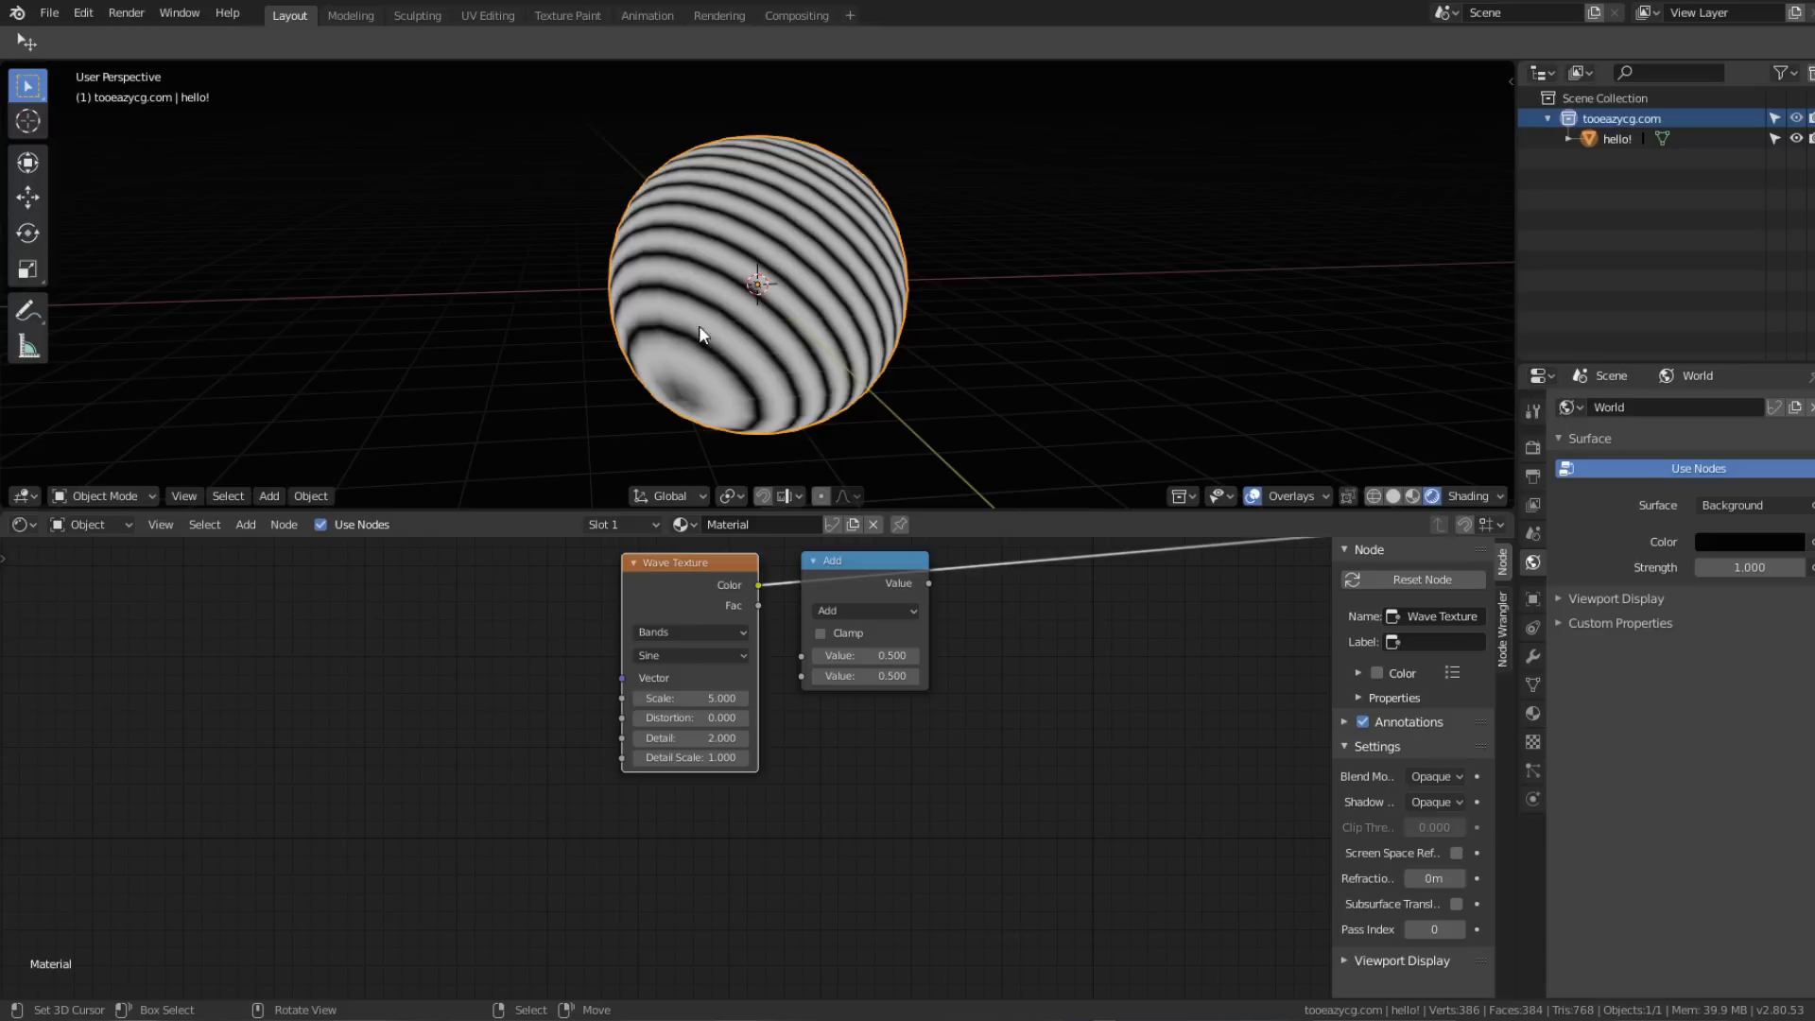
scroll(823, 327, "up", 5)
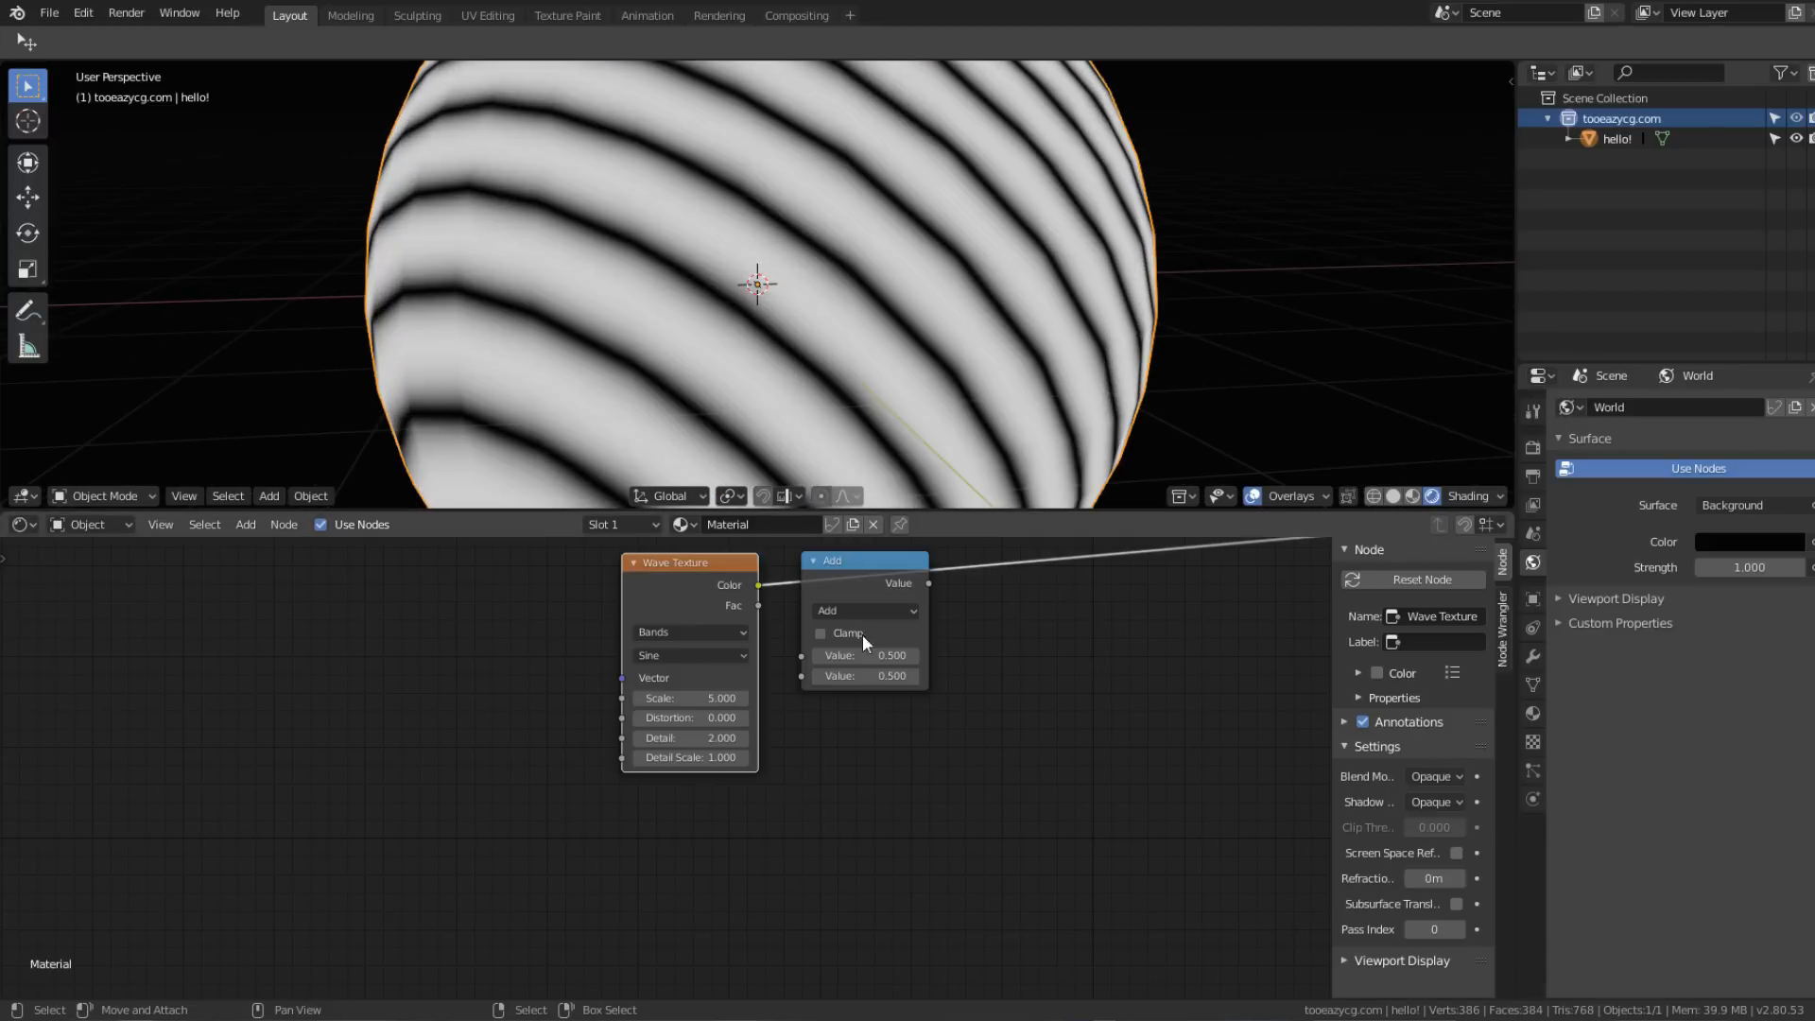
Step: Connect the Wave Texture's Color output to the Math node's first value and preview the Math node on the sphere
middle_click_drag(822, 699, 724, 769)
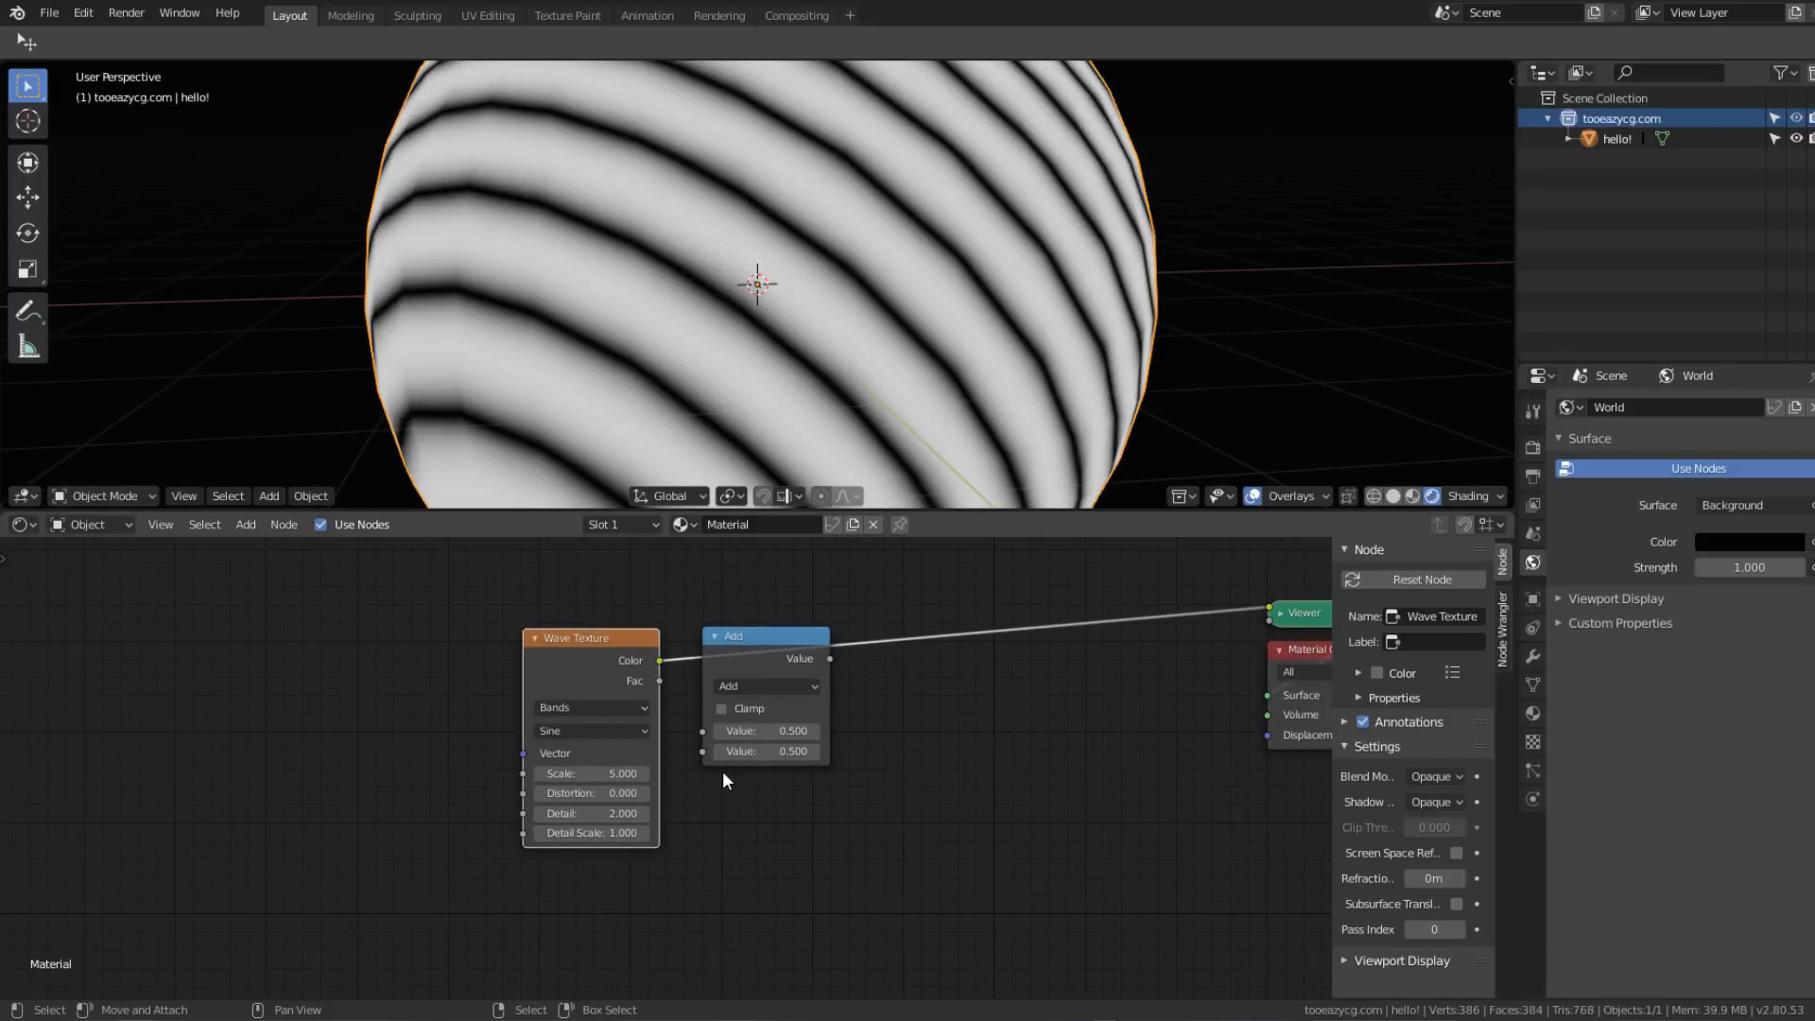
scroll(863, 292, "down", 3)
scroll(781, 801, "up", 2)
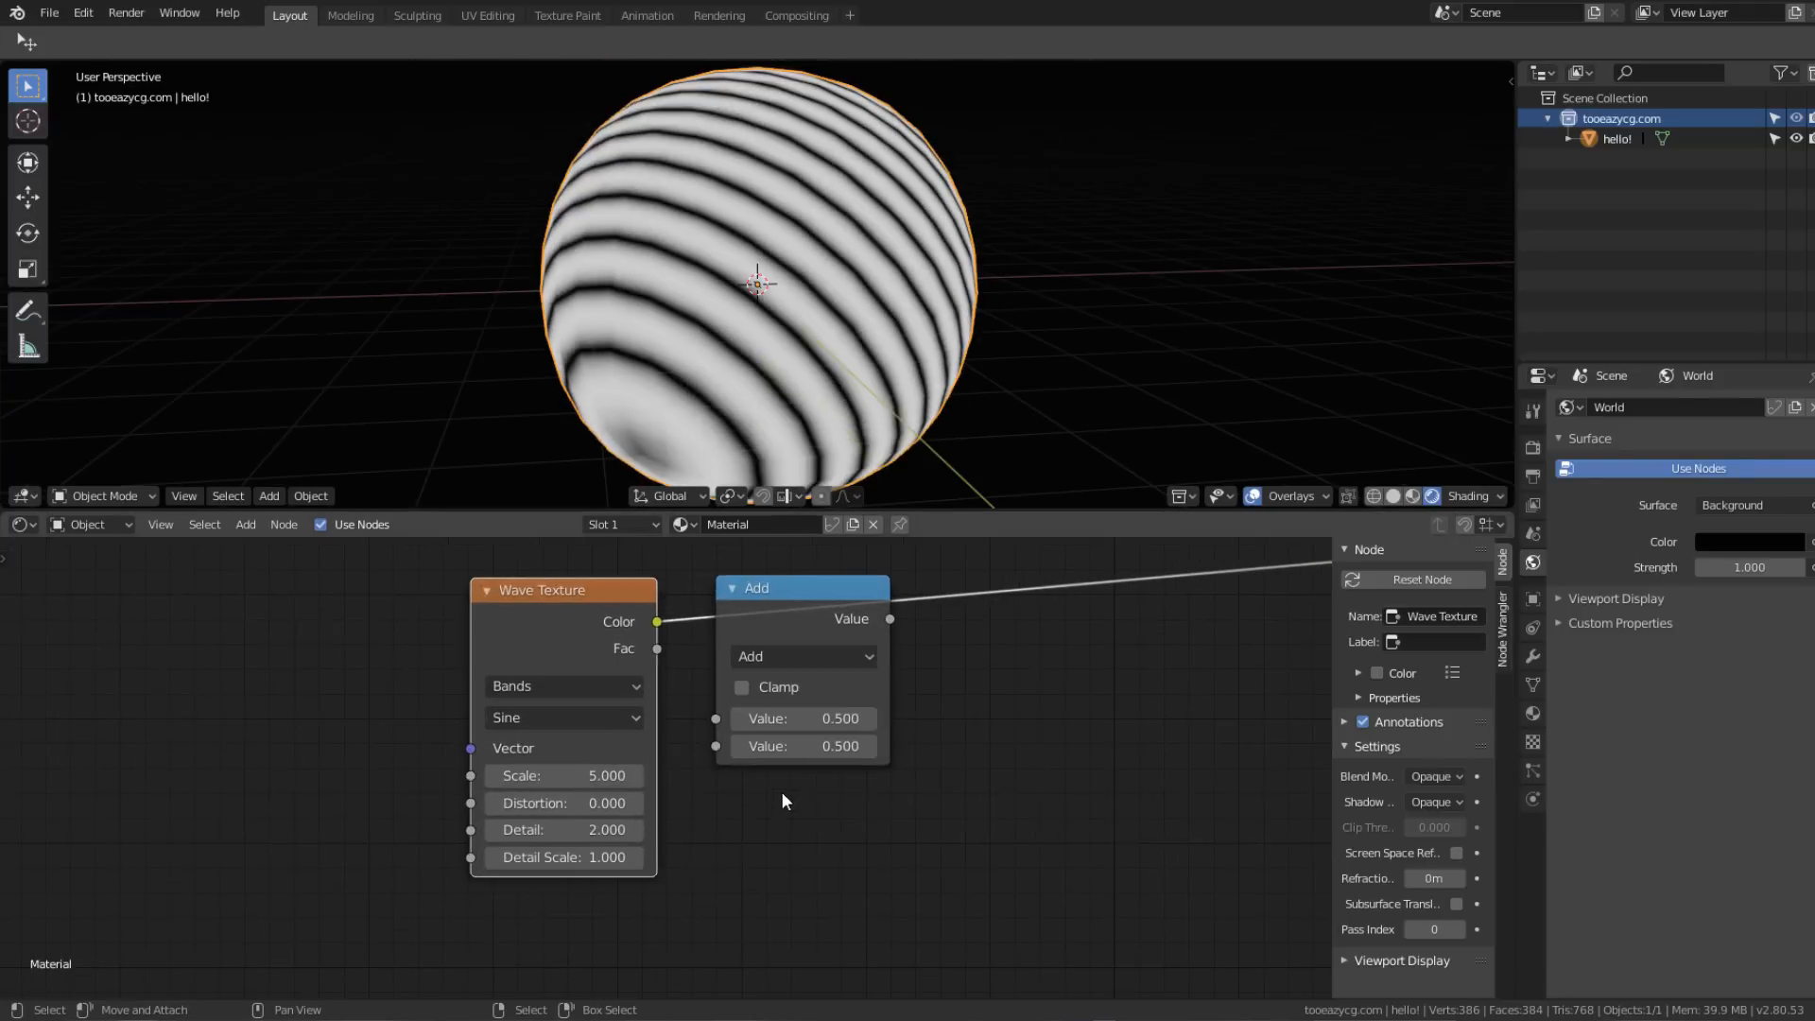
middle_click_drag(709, 653, 685, 692)
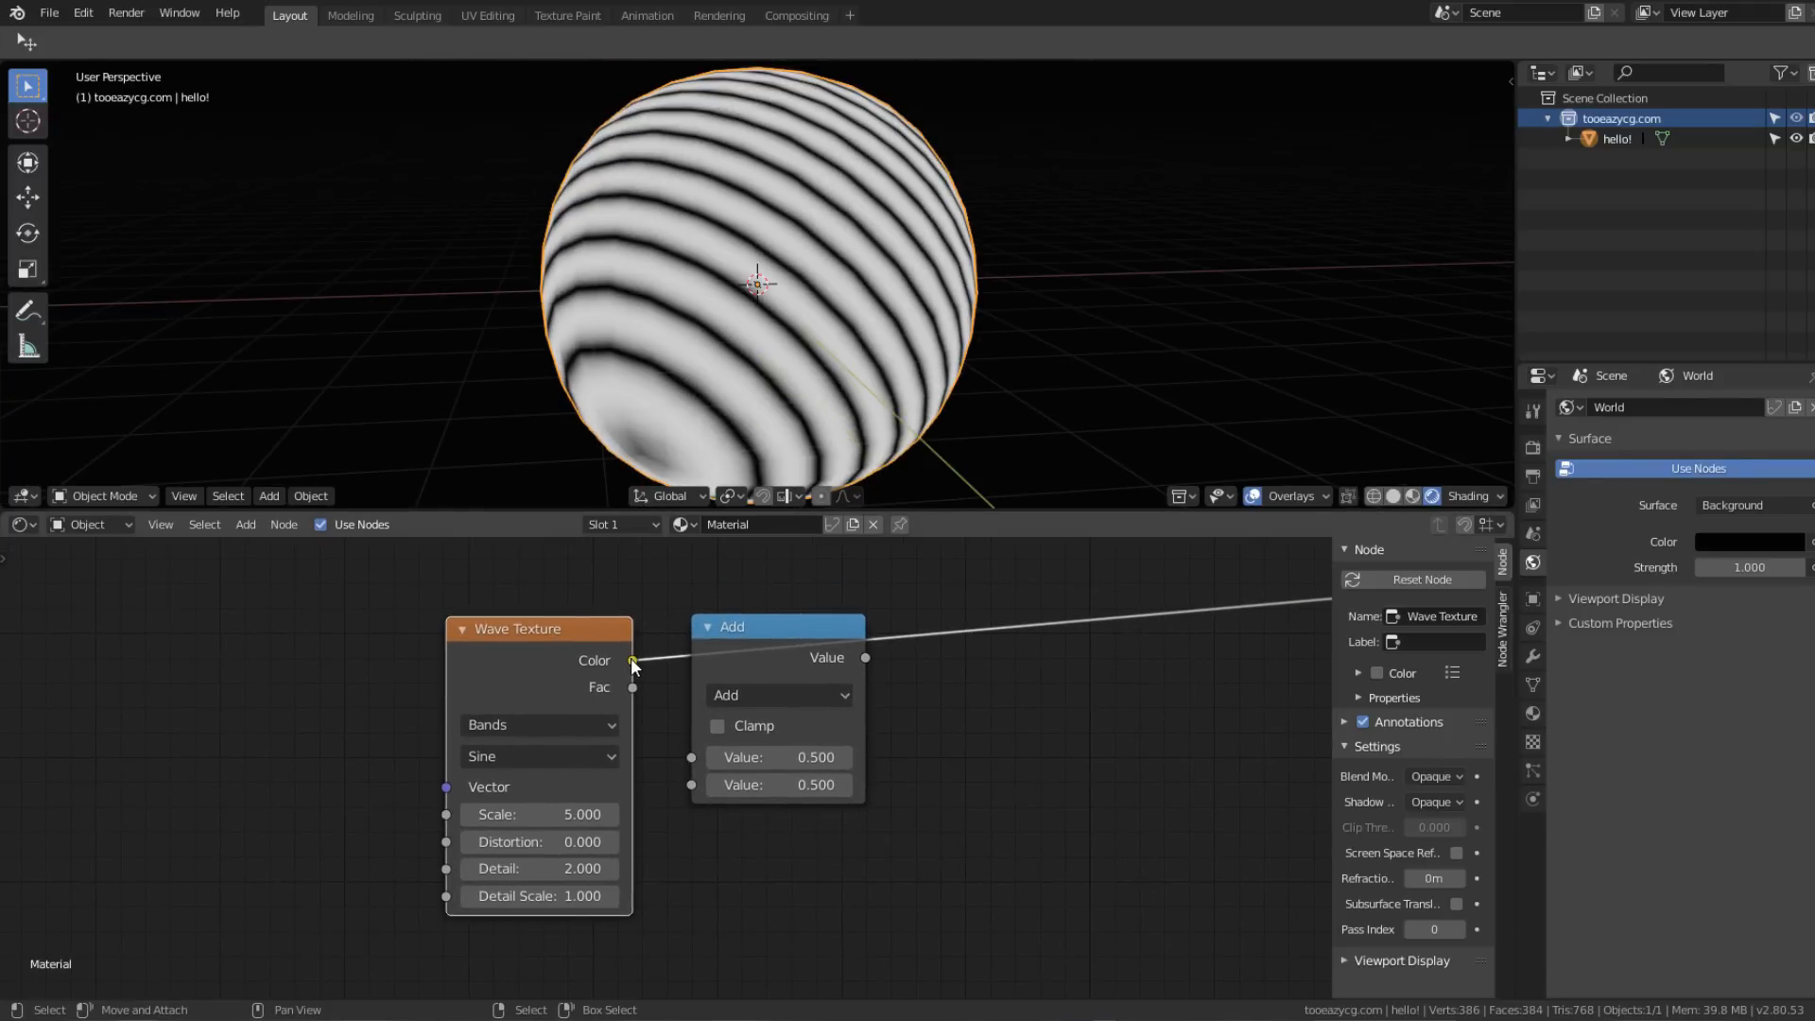
left_click_drag(632, 659, 700, 753)
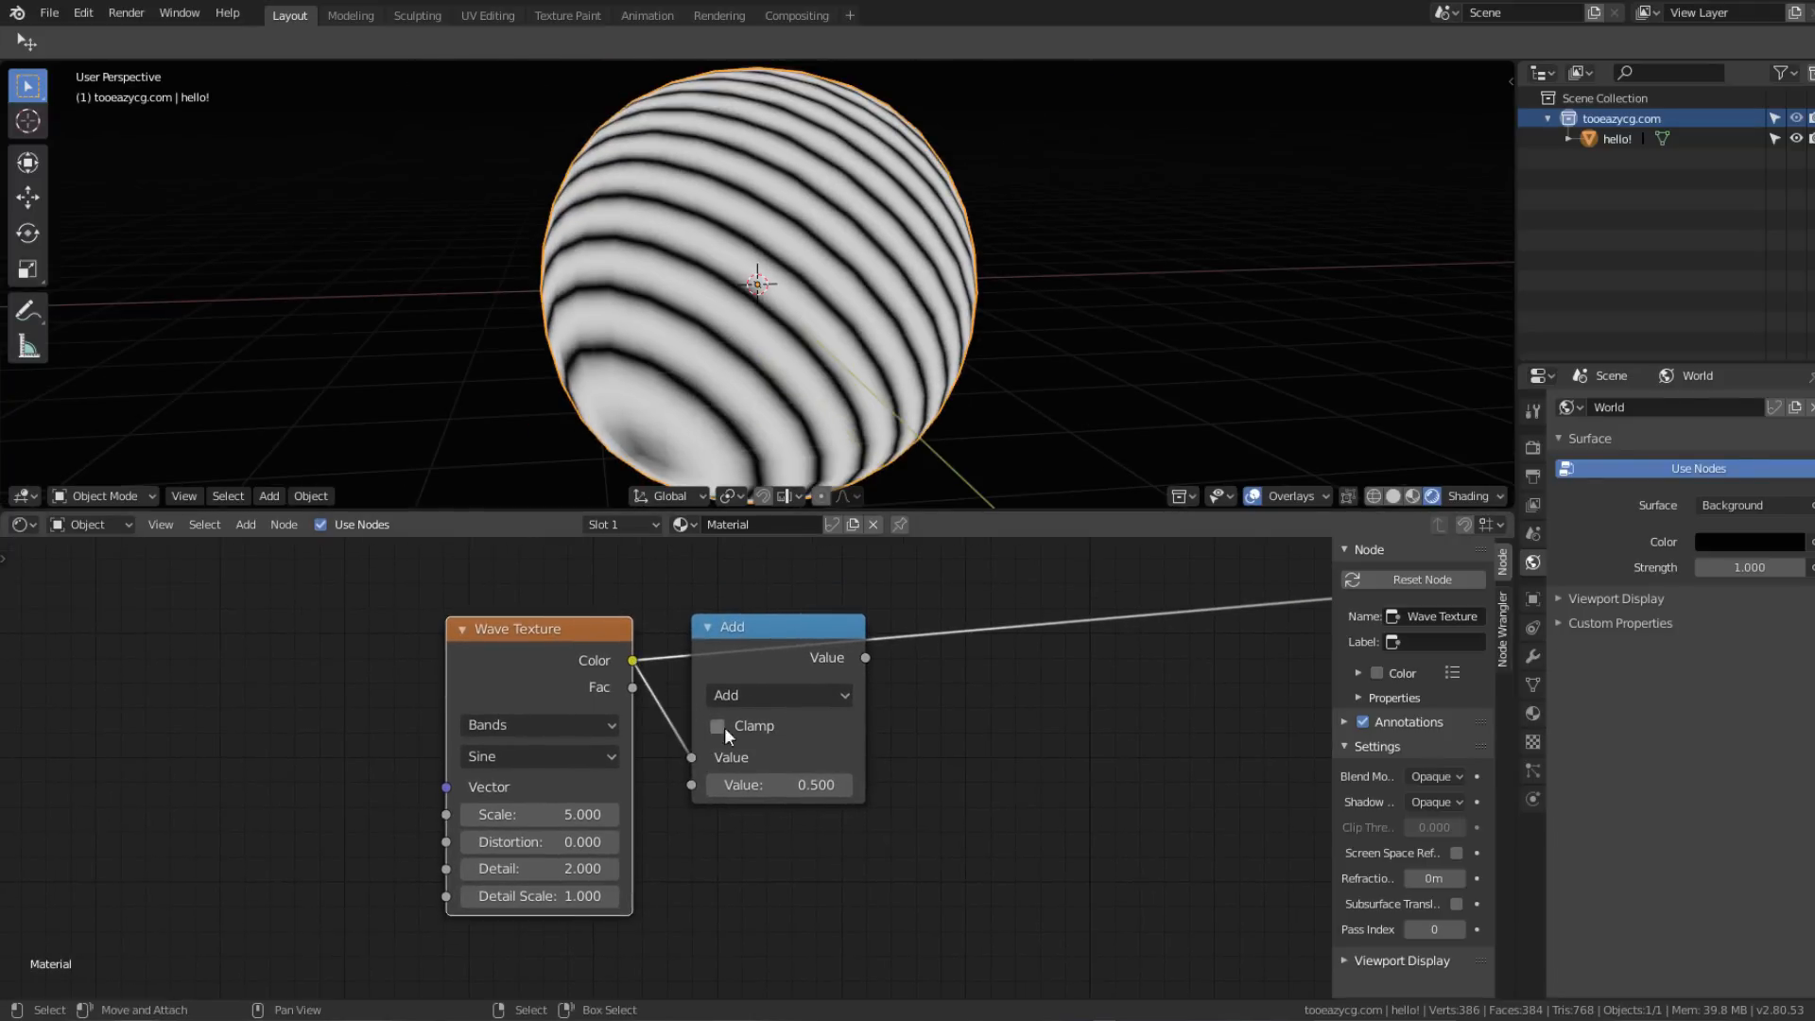
left_click(775, 629, "ctrl+shift")
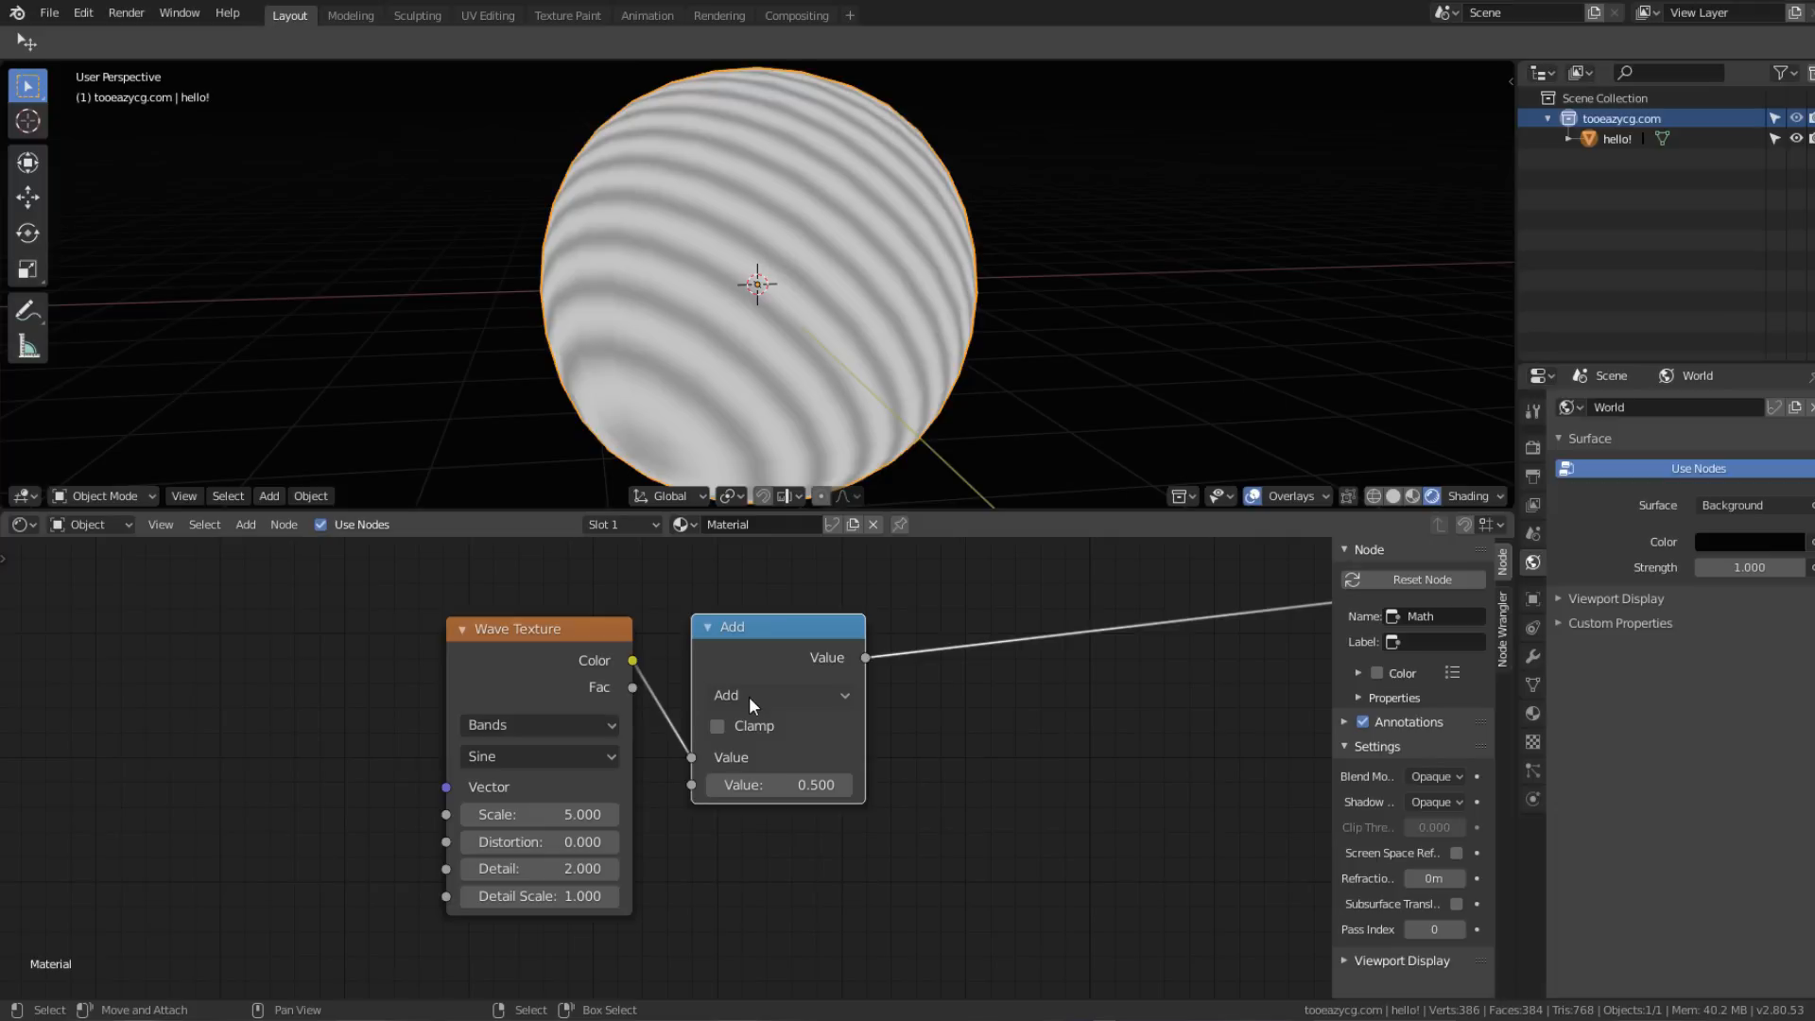
Step: Set the Math node's operation to Less Than with a second value of 0.05
left_click(747, 699)
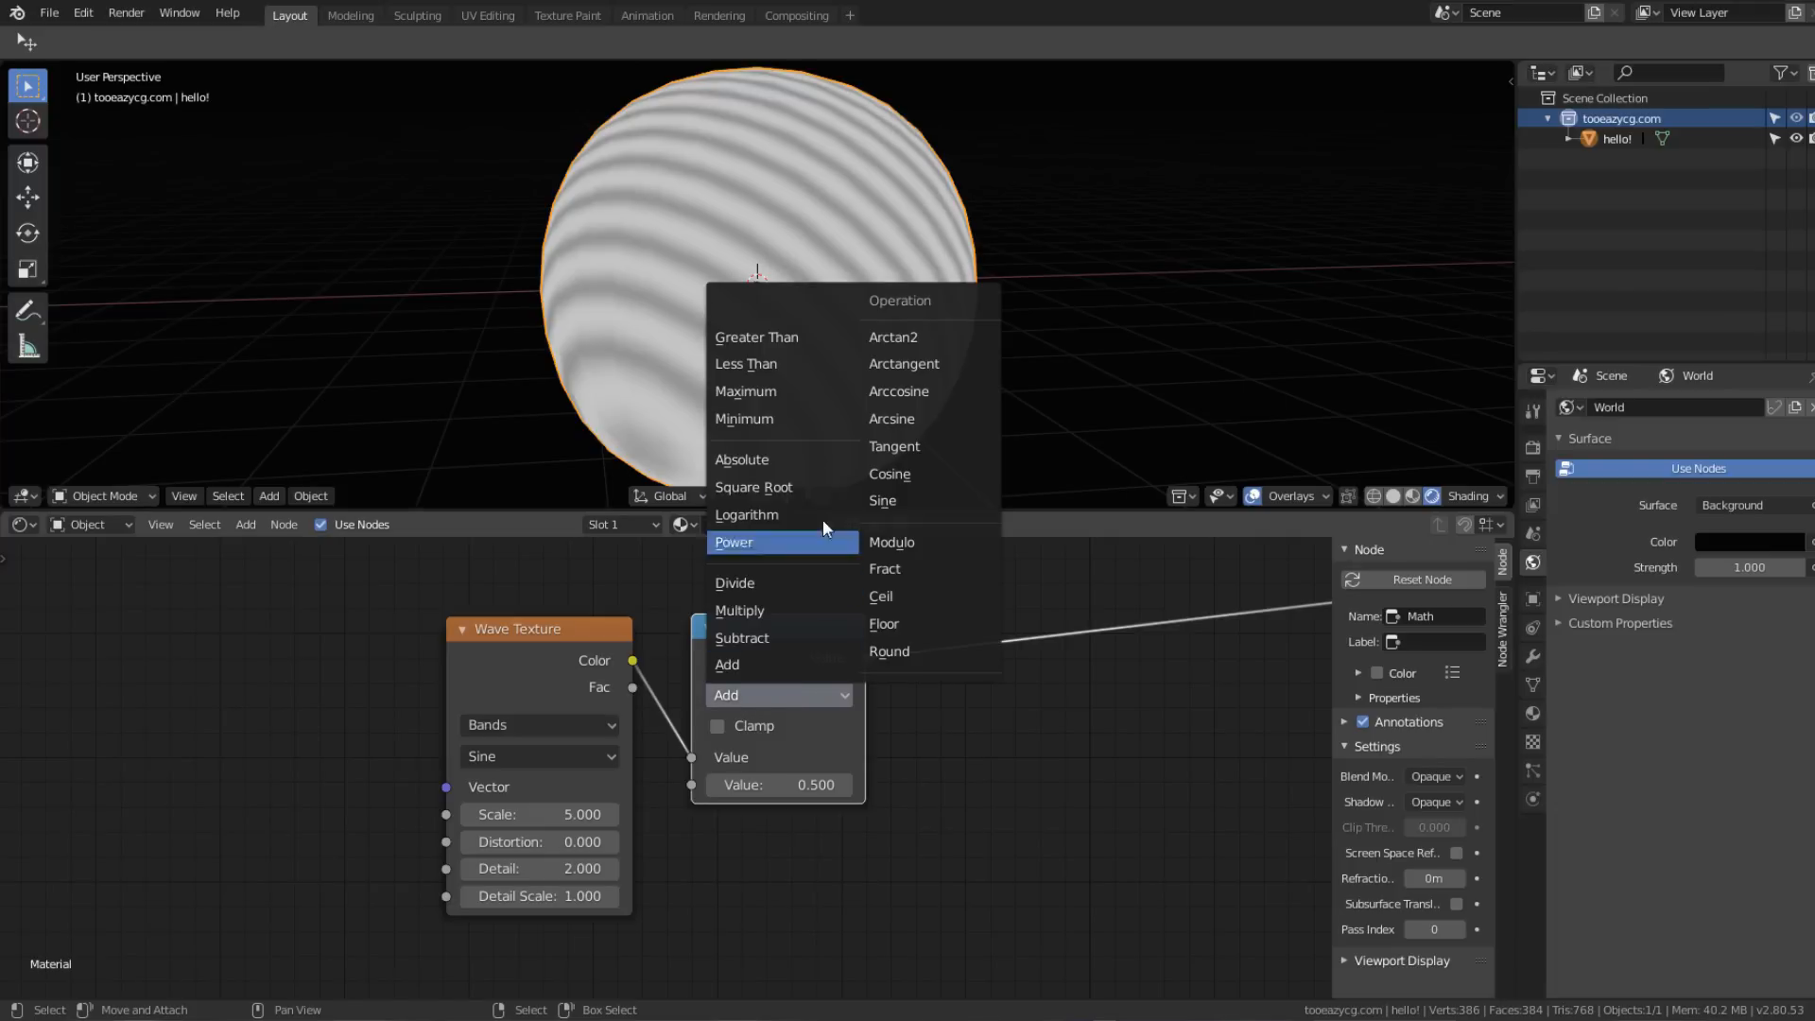
left_click(808, 363)
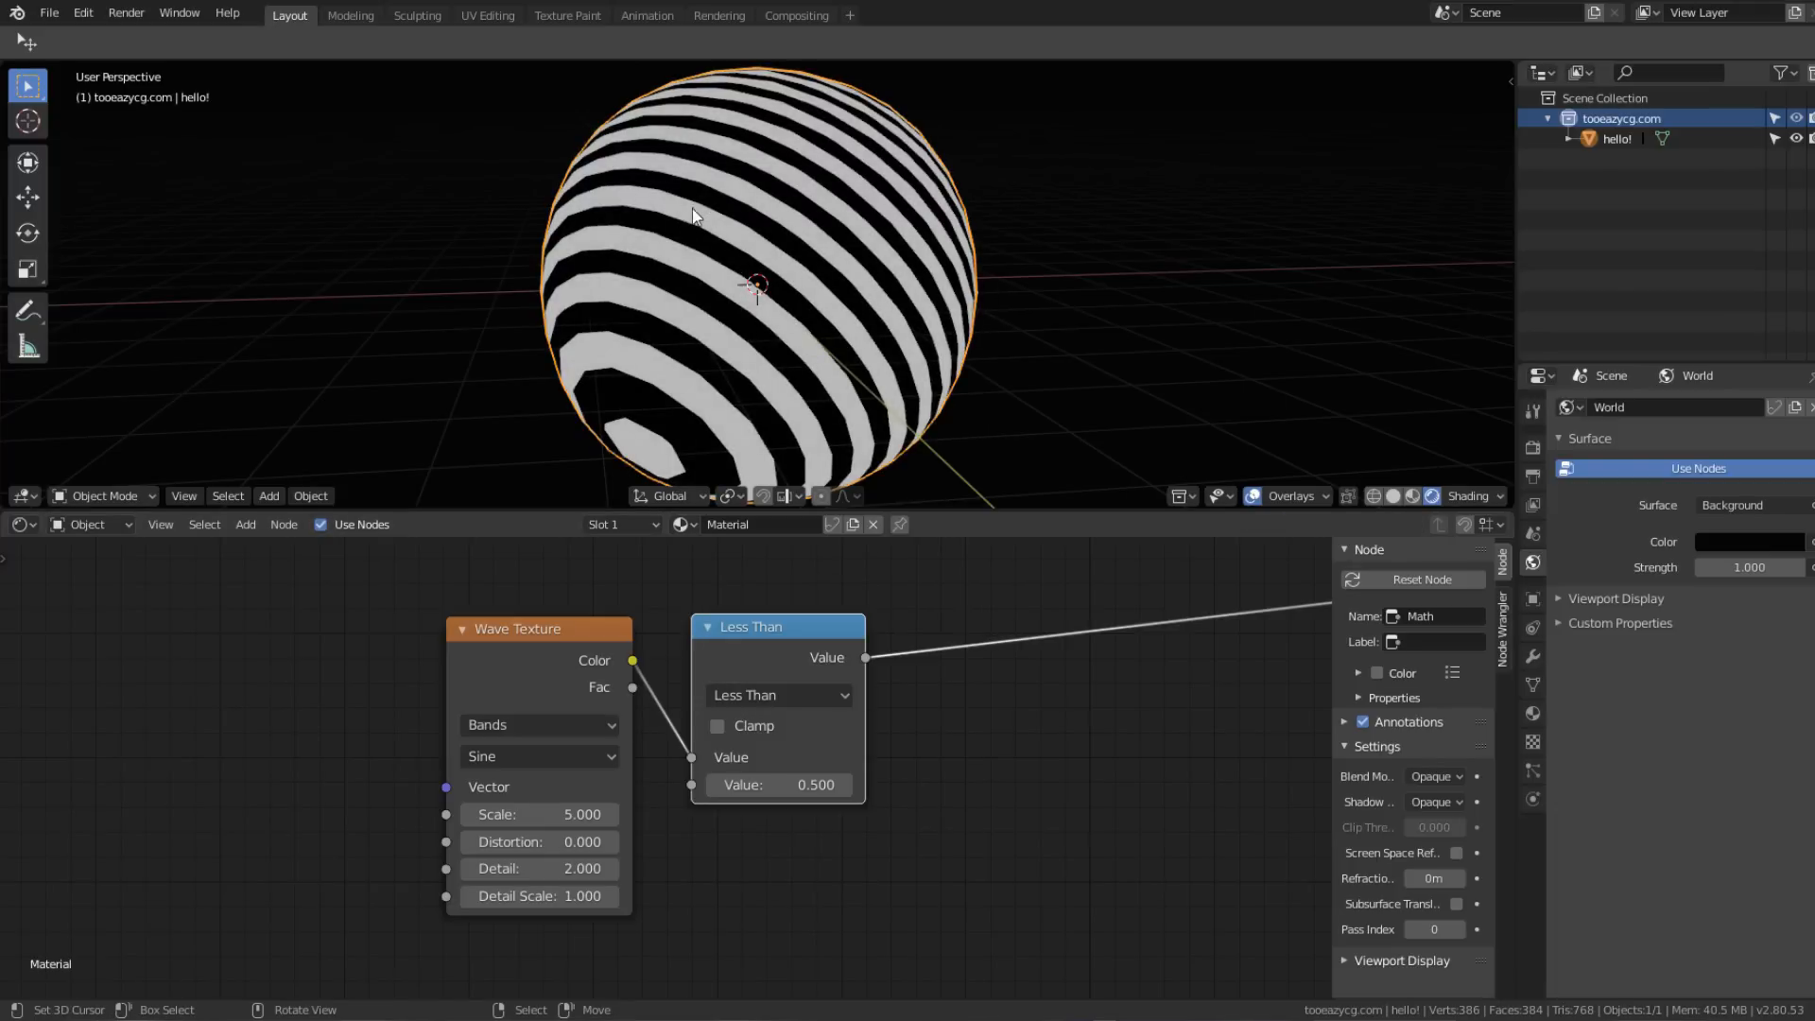
scroll(766, 259, "up", 3)
scroll(765, 259, "down", 3)
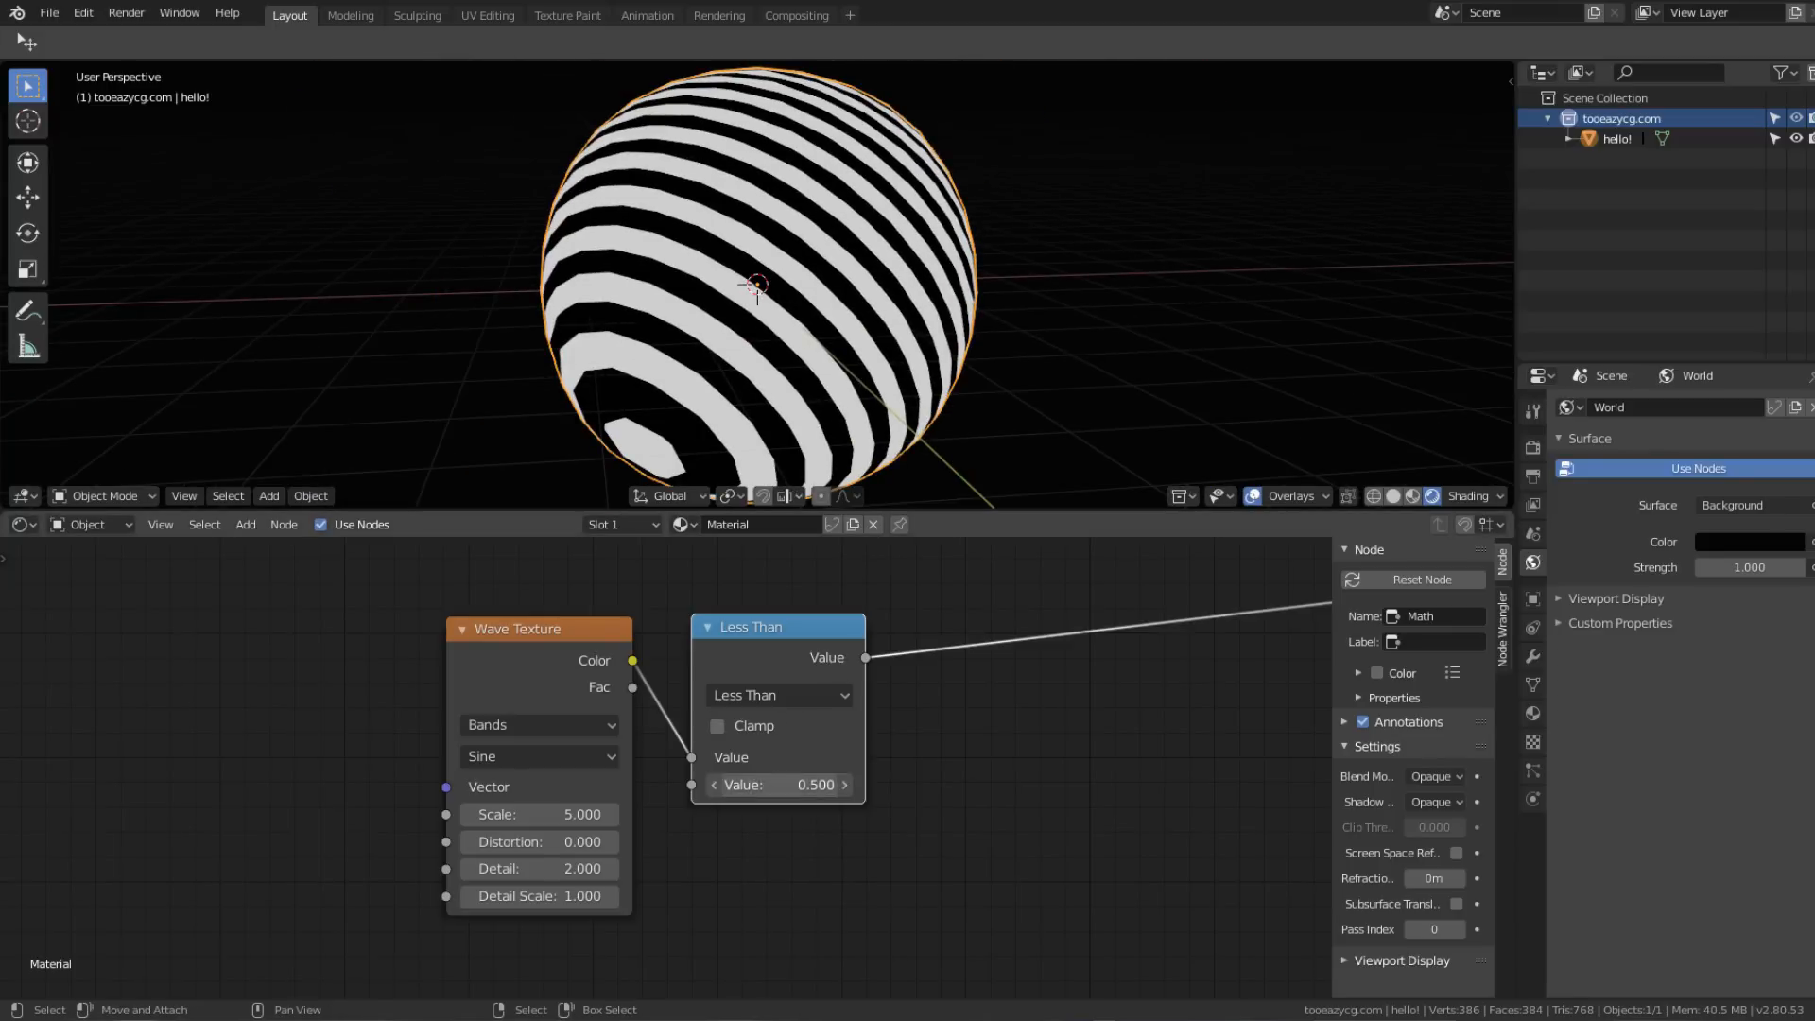
left_click(786, 783)
type("0.05")
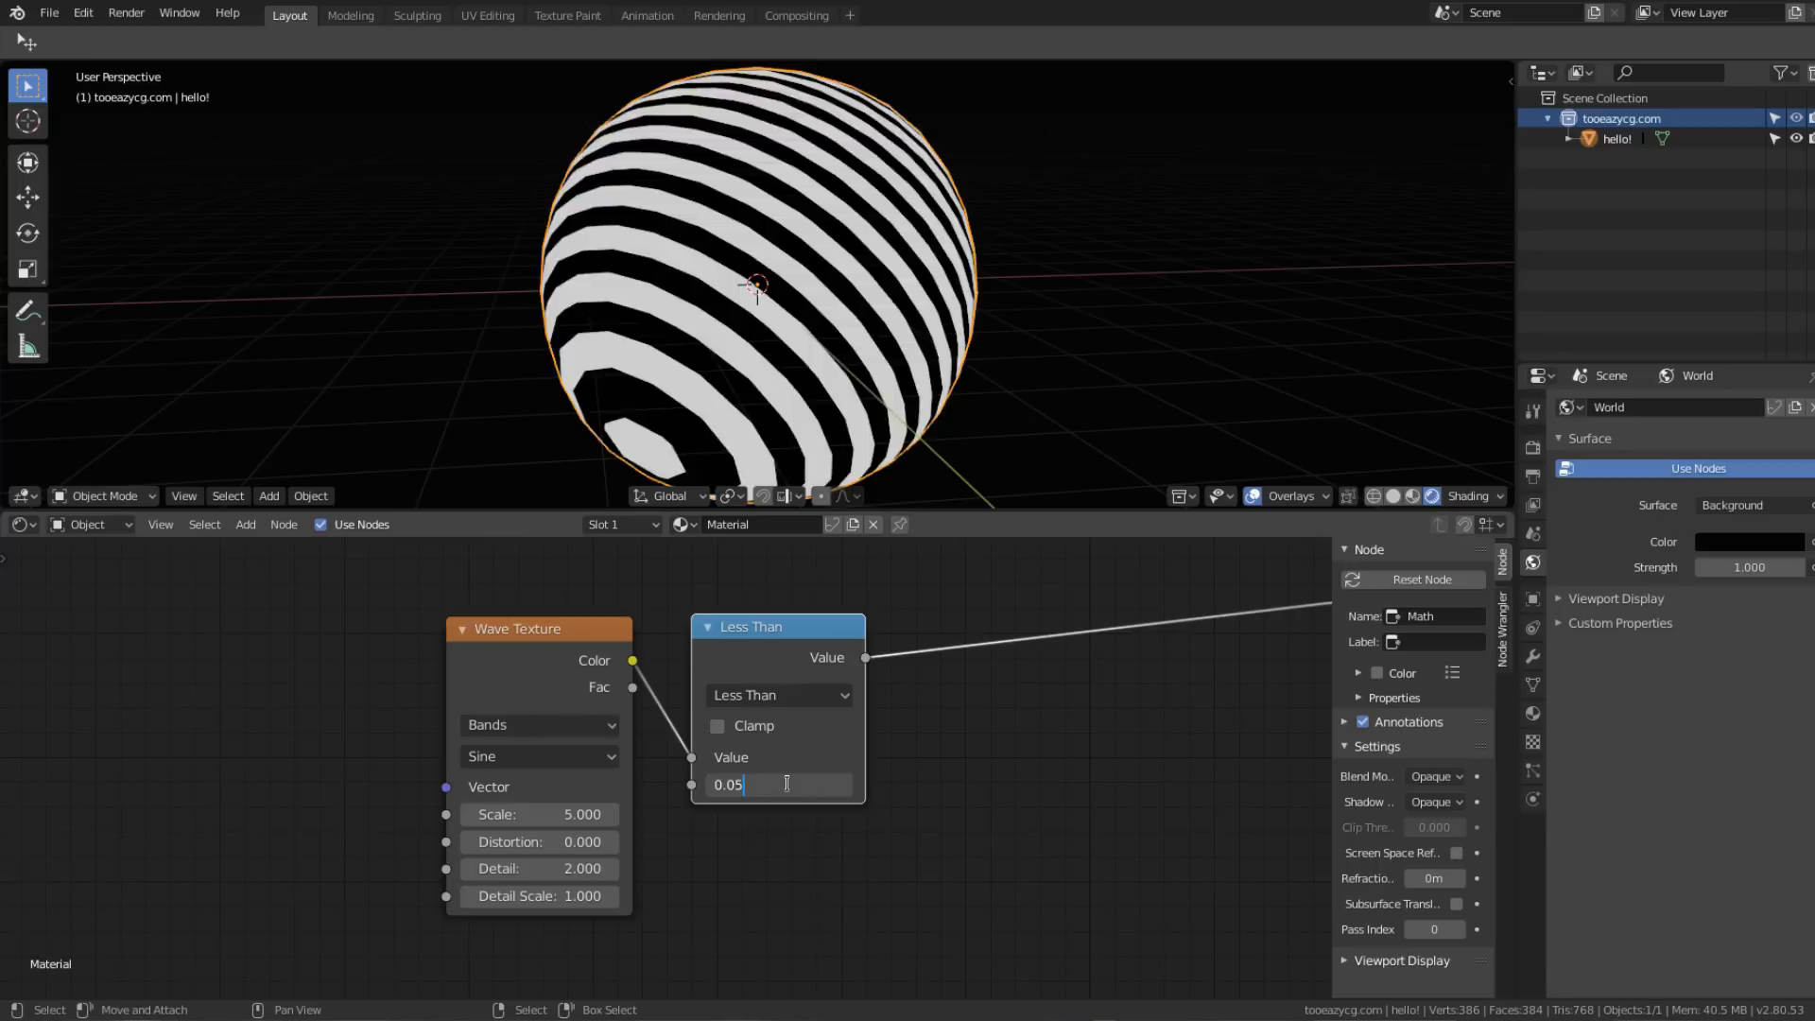
key("Return")
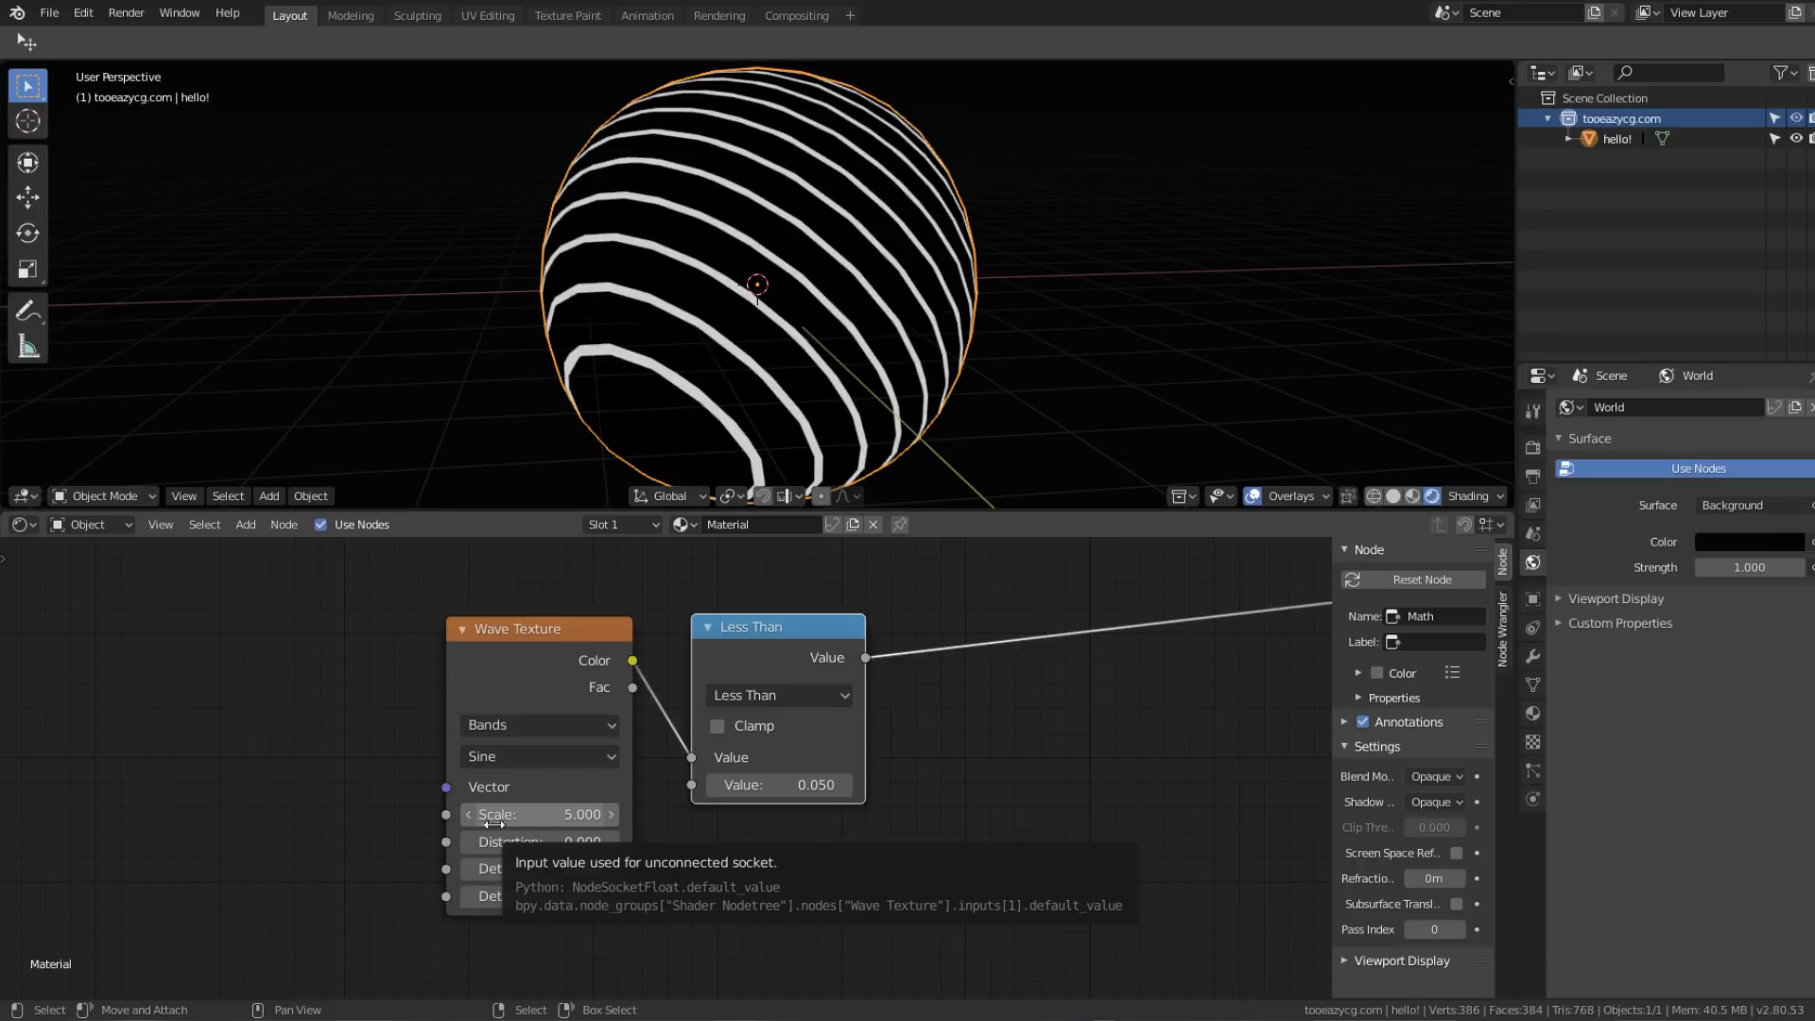
Step: Set the Wave Texture's scale to 2.1
left_click(463, 815)
left_click(463, 815)
left_click(530, 815)
type("2.1")
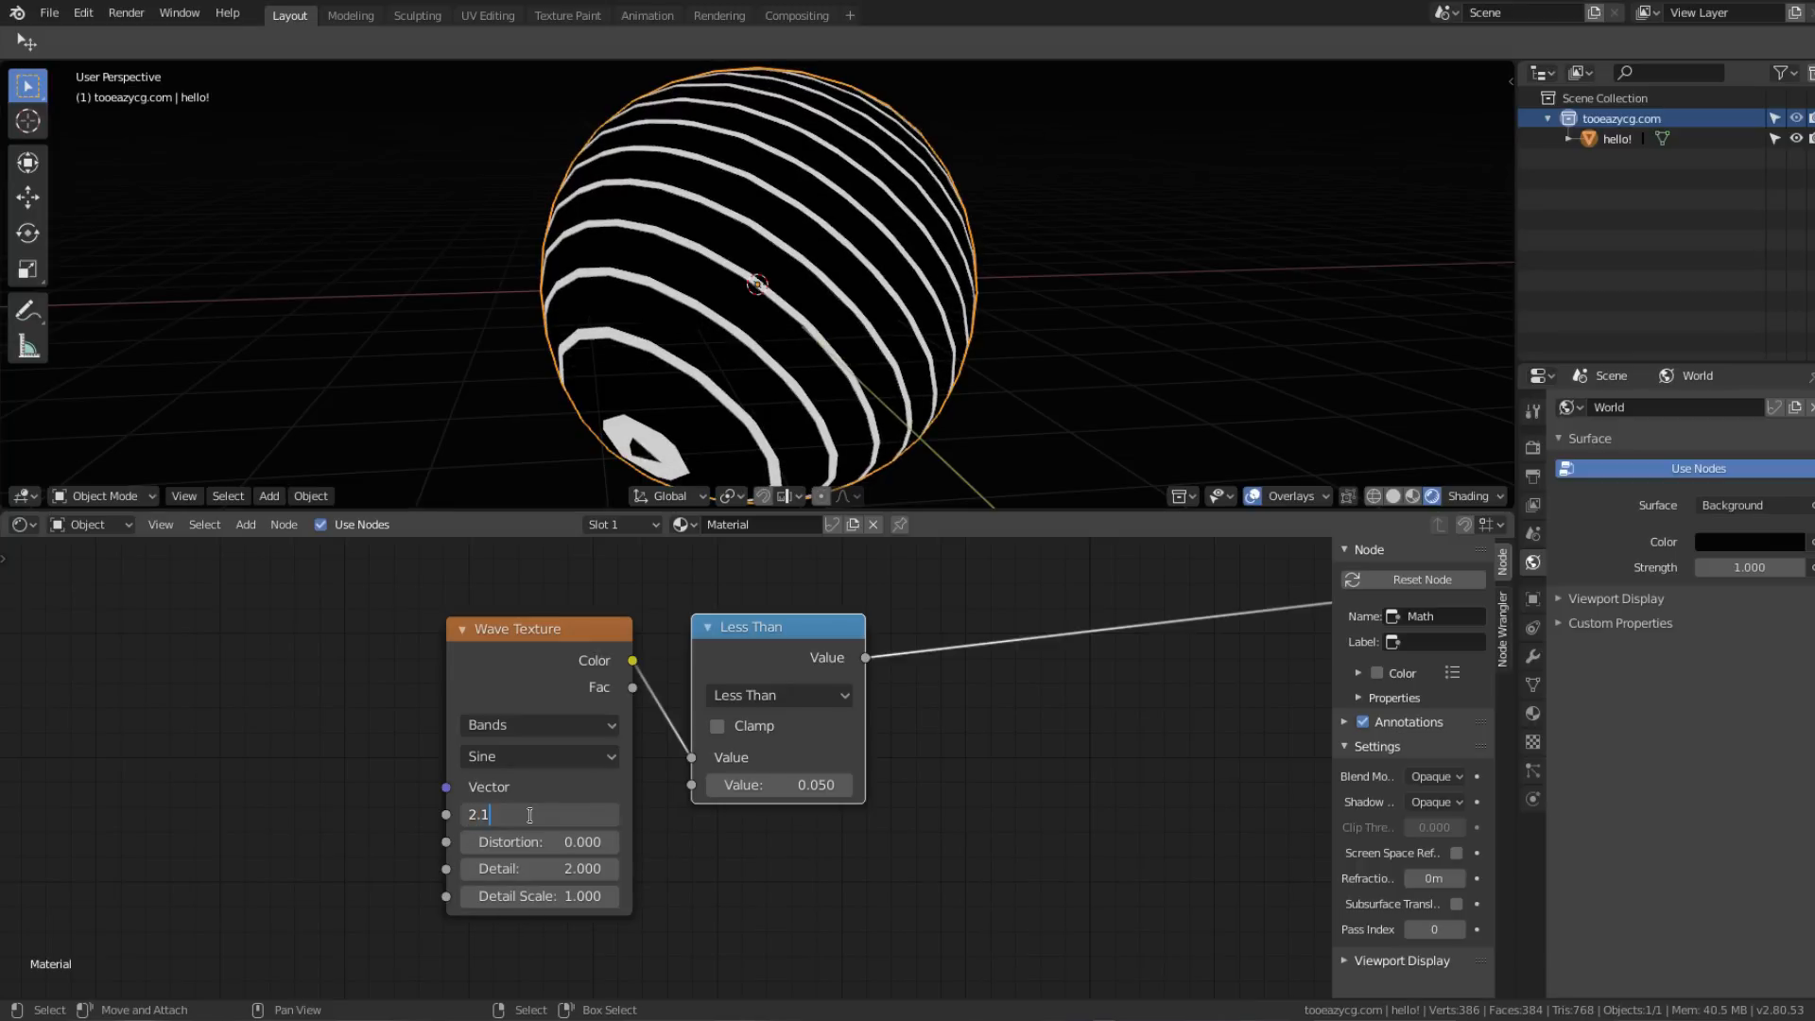
key("Return")
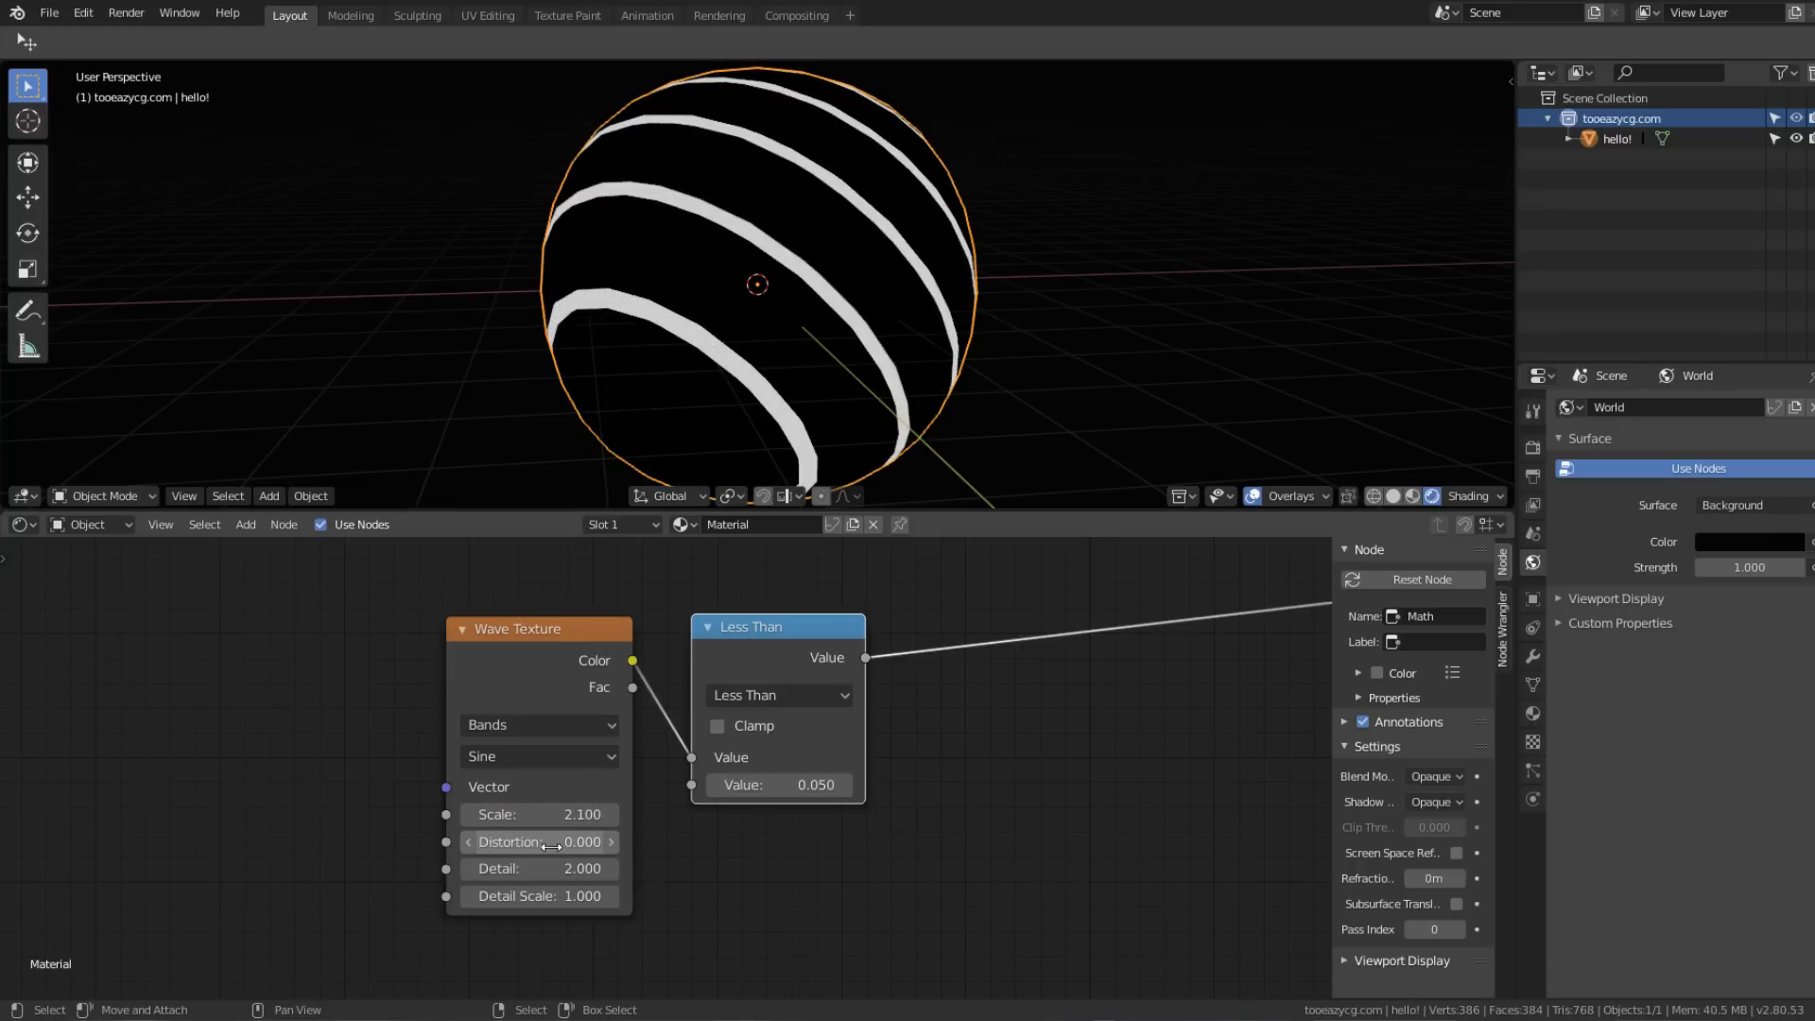
Step: Set the Wave Texture's distortion to 46.7, detail to 4 and detail scale to 1.3
left_click_drag(539, 841, 700, 841)
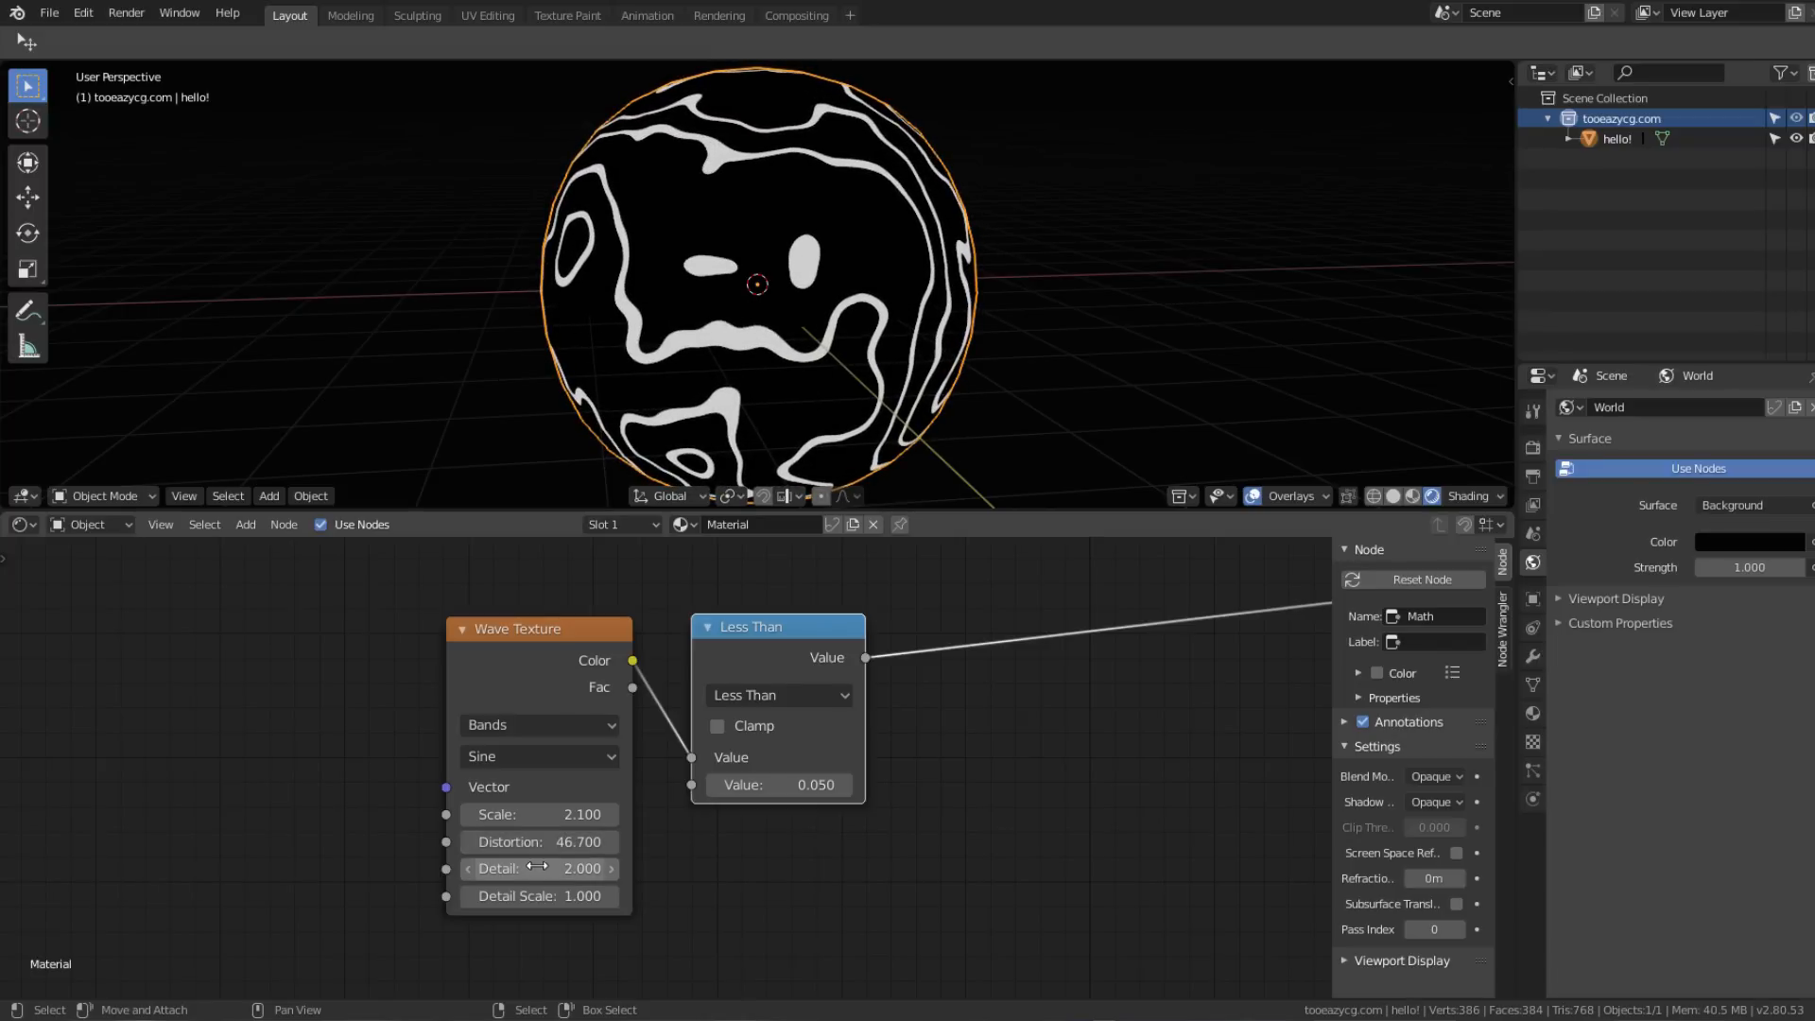
left_click(534, 869)
type("4")
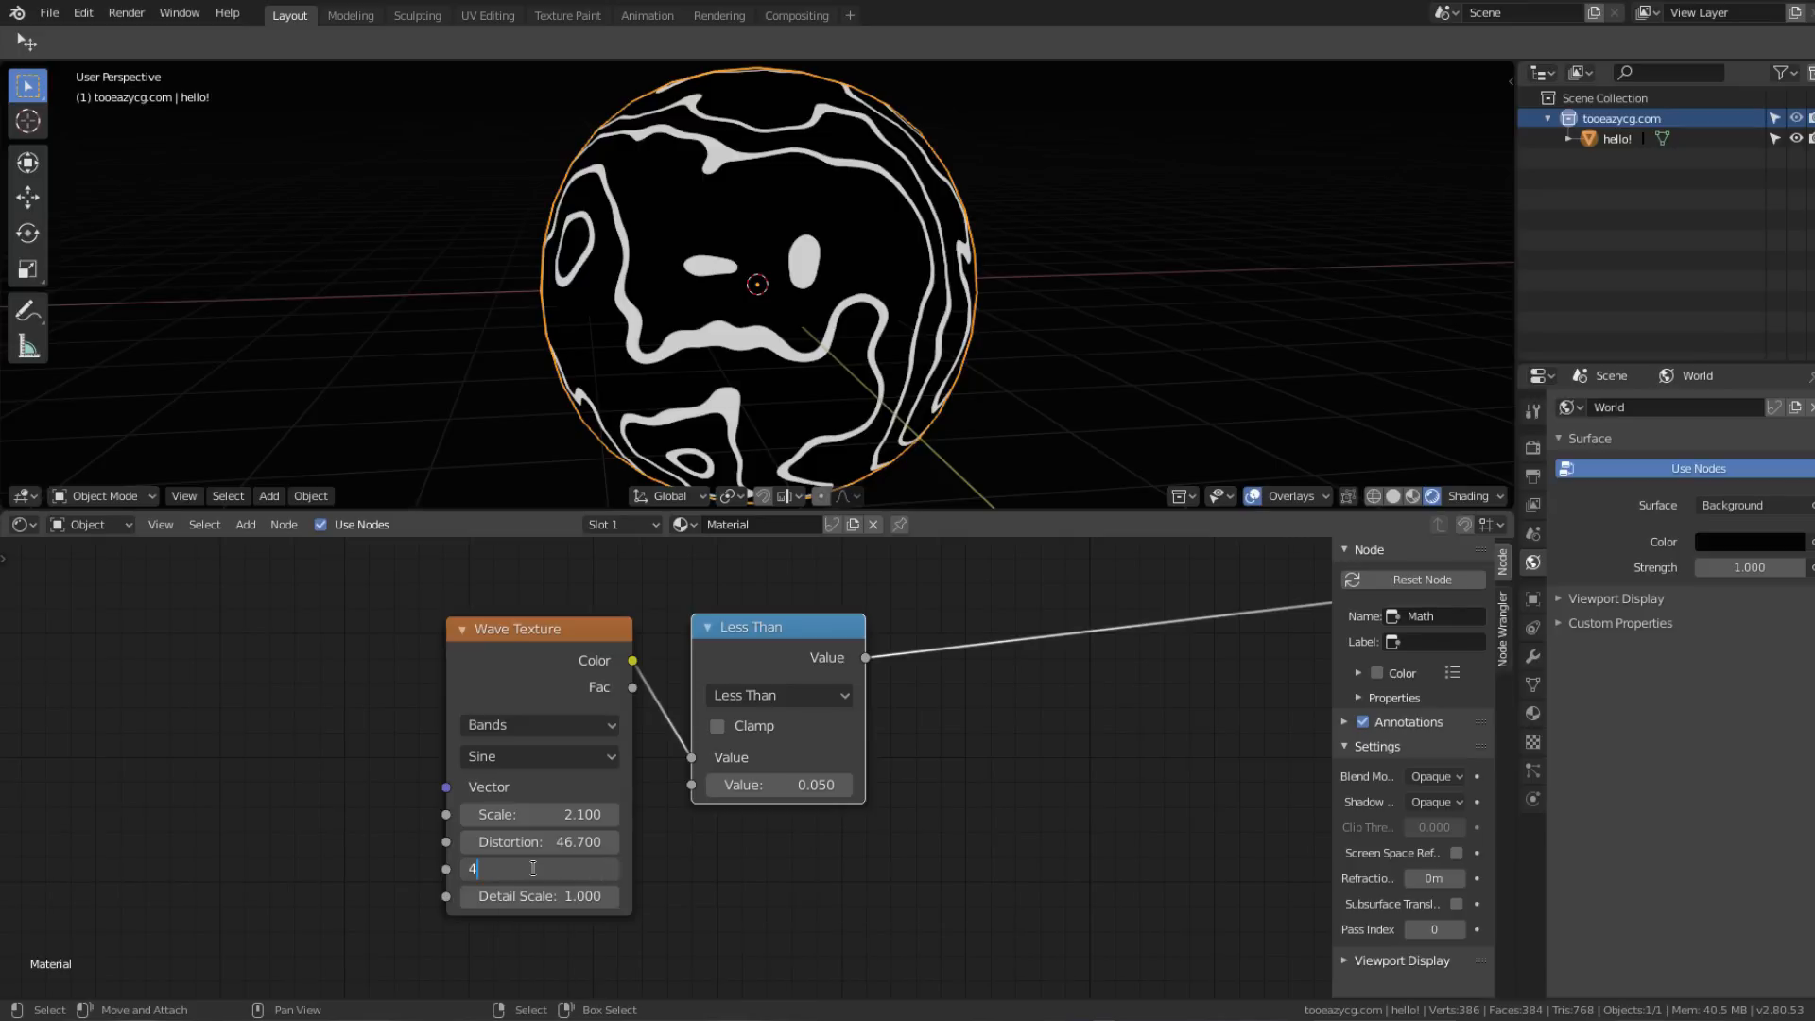
key("Return")
left_click(532, 902)
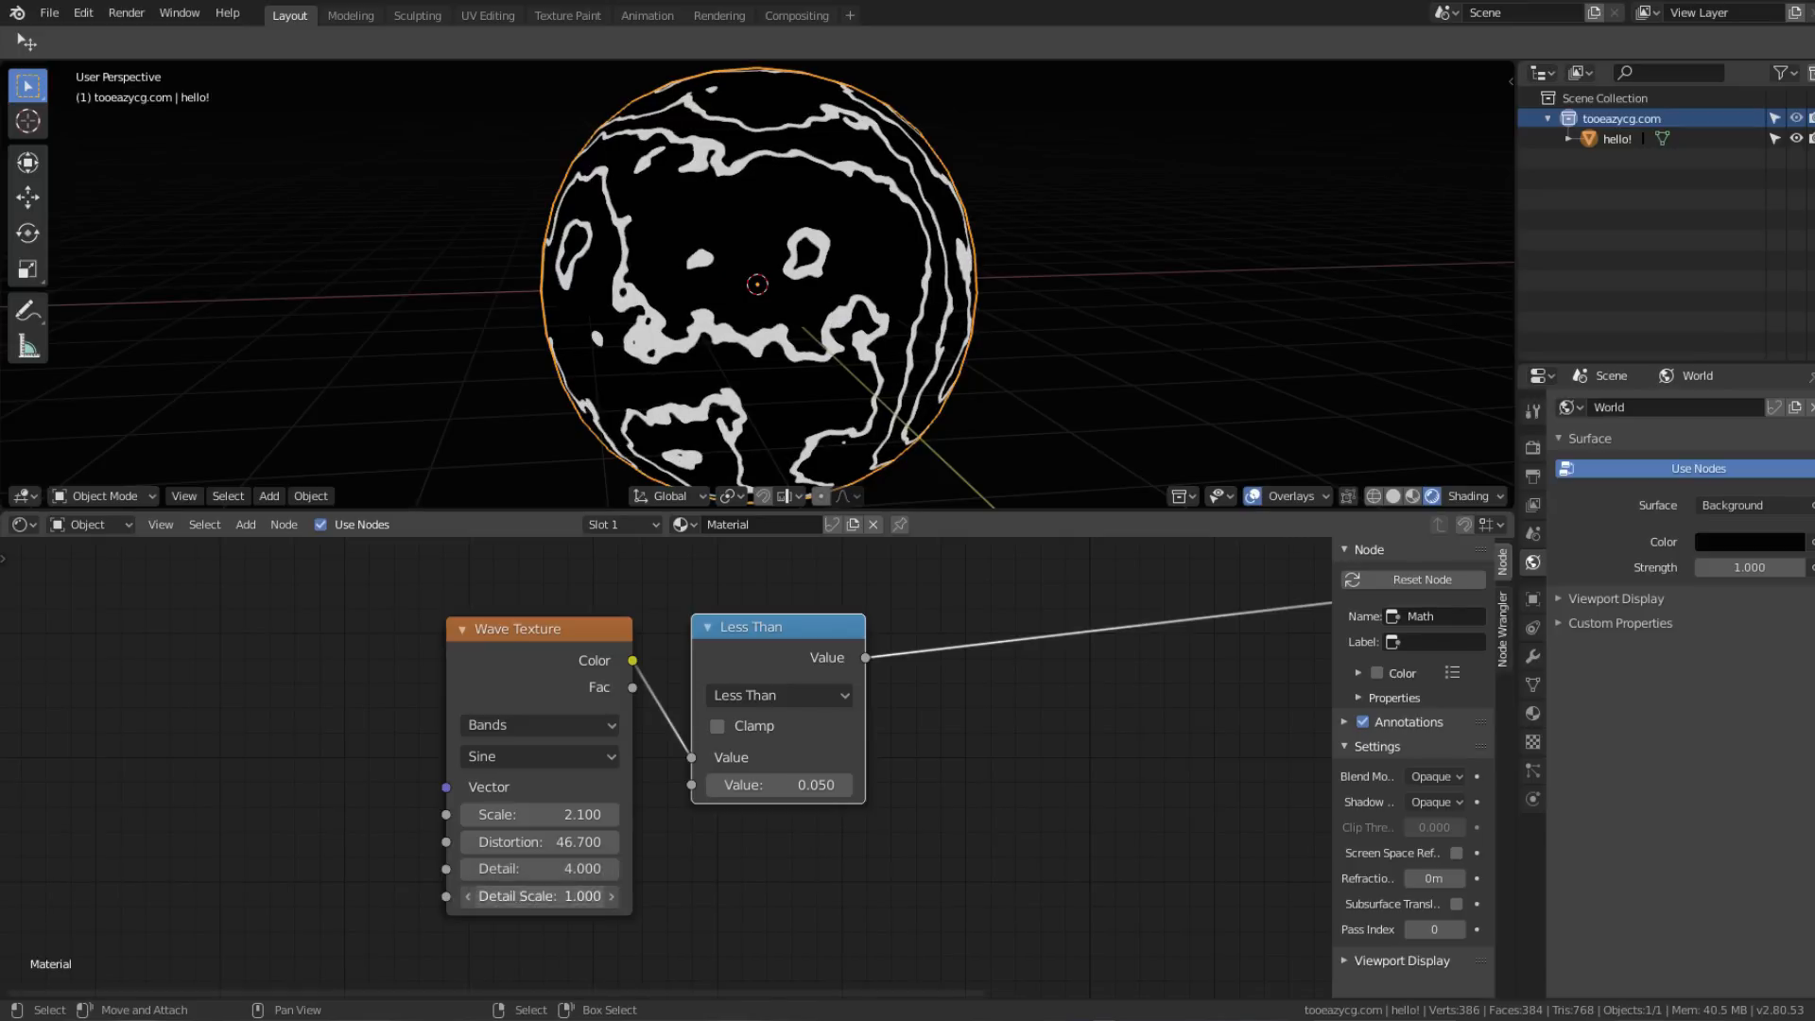
type("1.3")
key("Return")
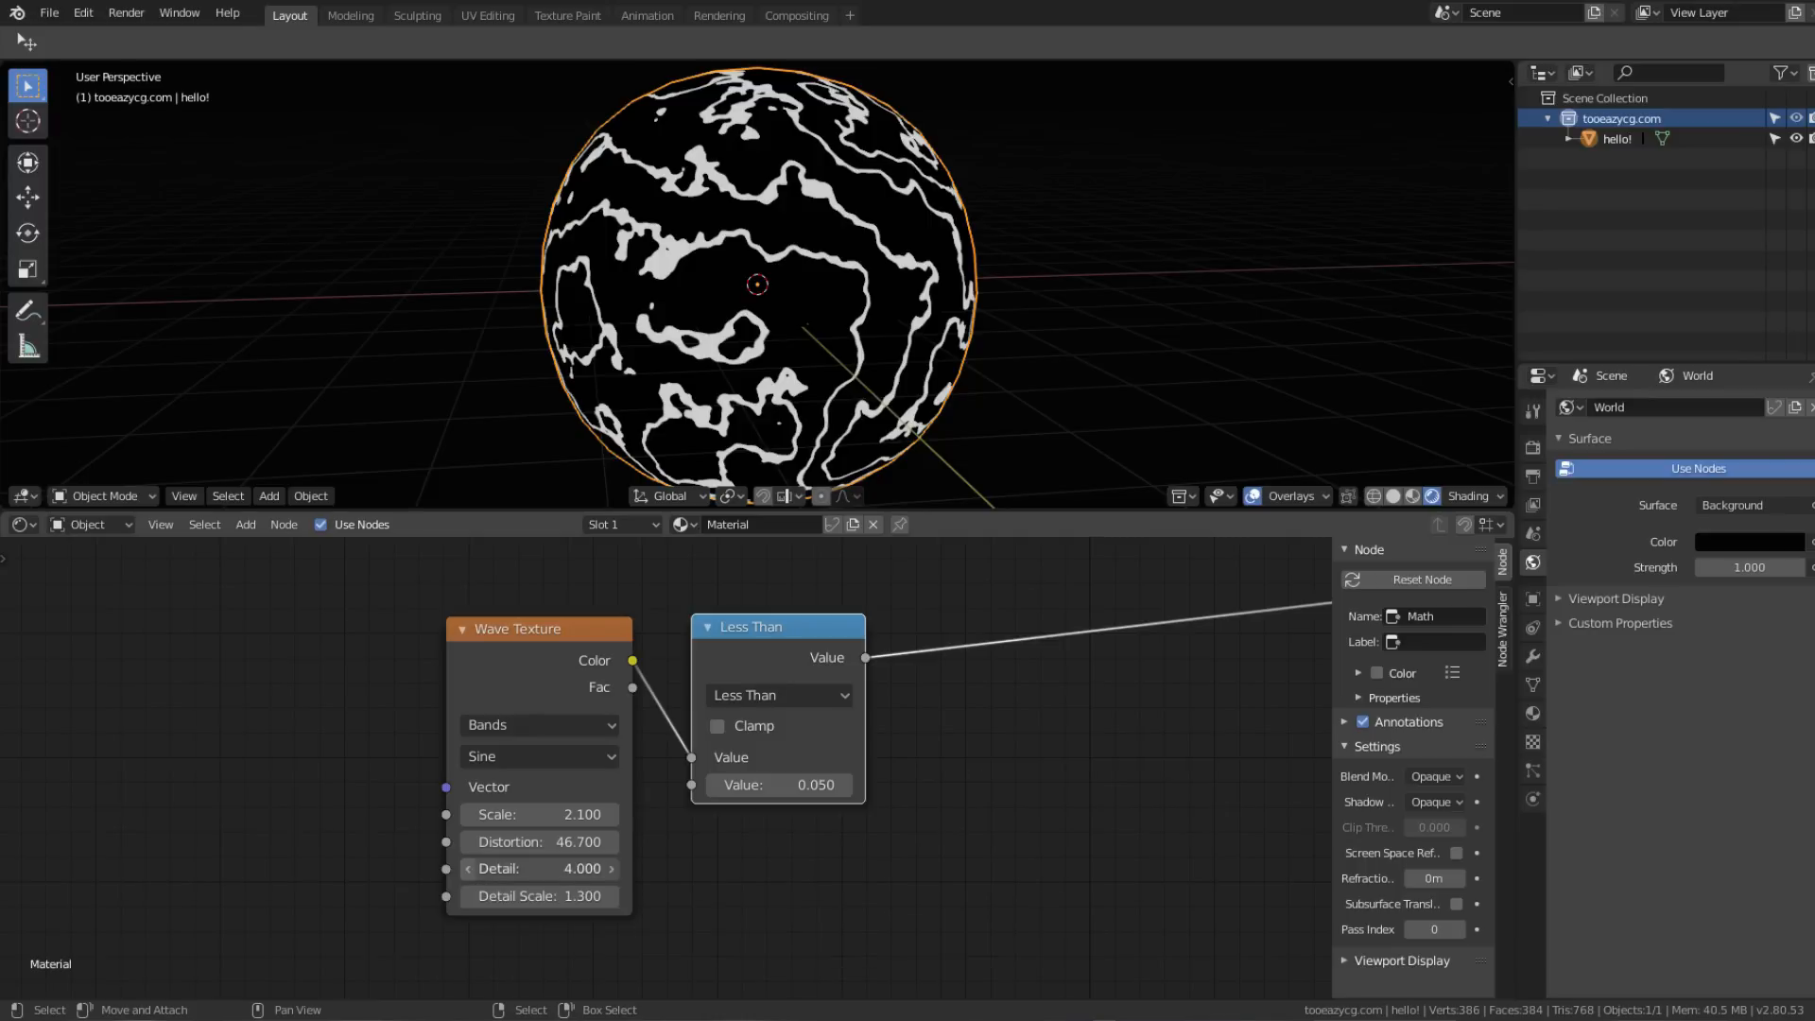
Step: Lower the Wave Texture's detail to 3.1
left_click(463, 868)
left_click(463, 868)
left_click(463, 867)
left_click(464, 868)
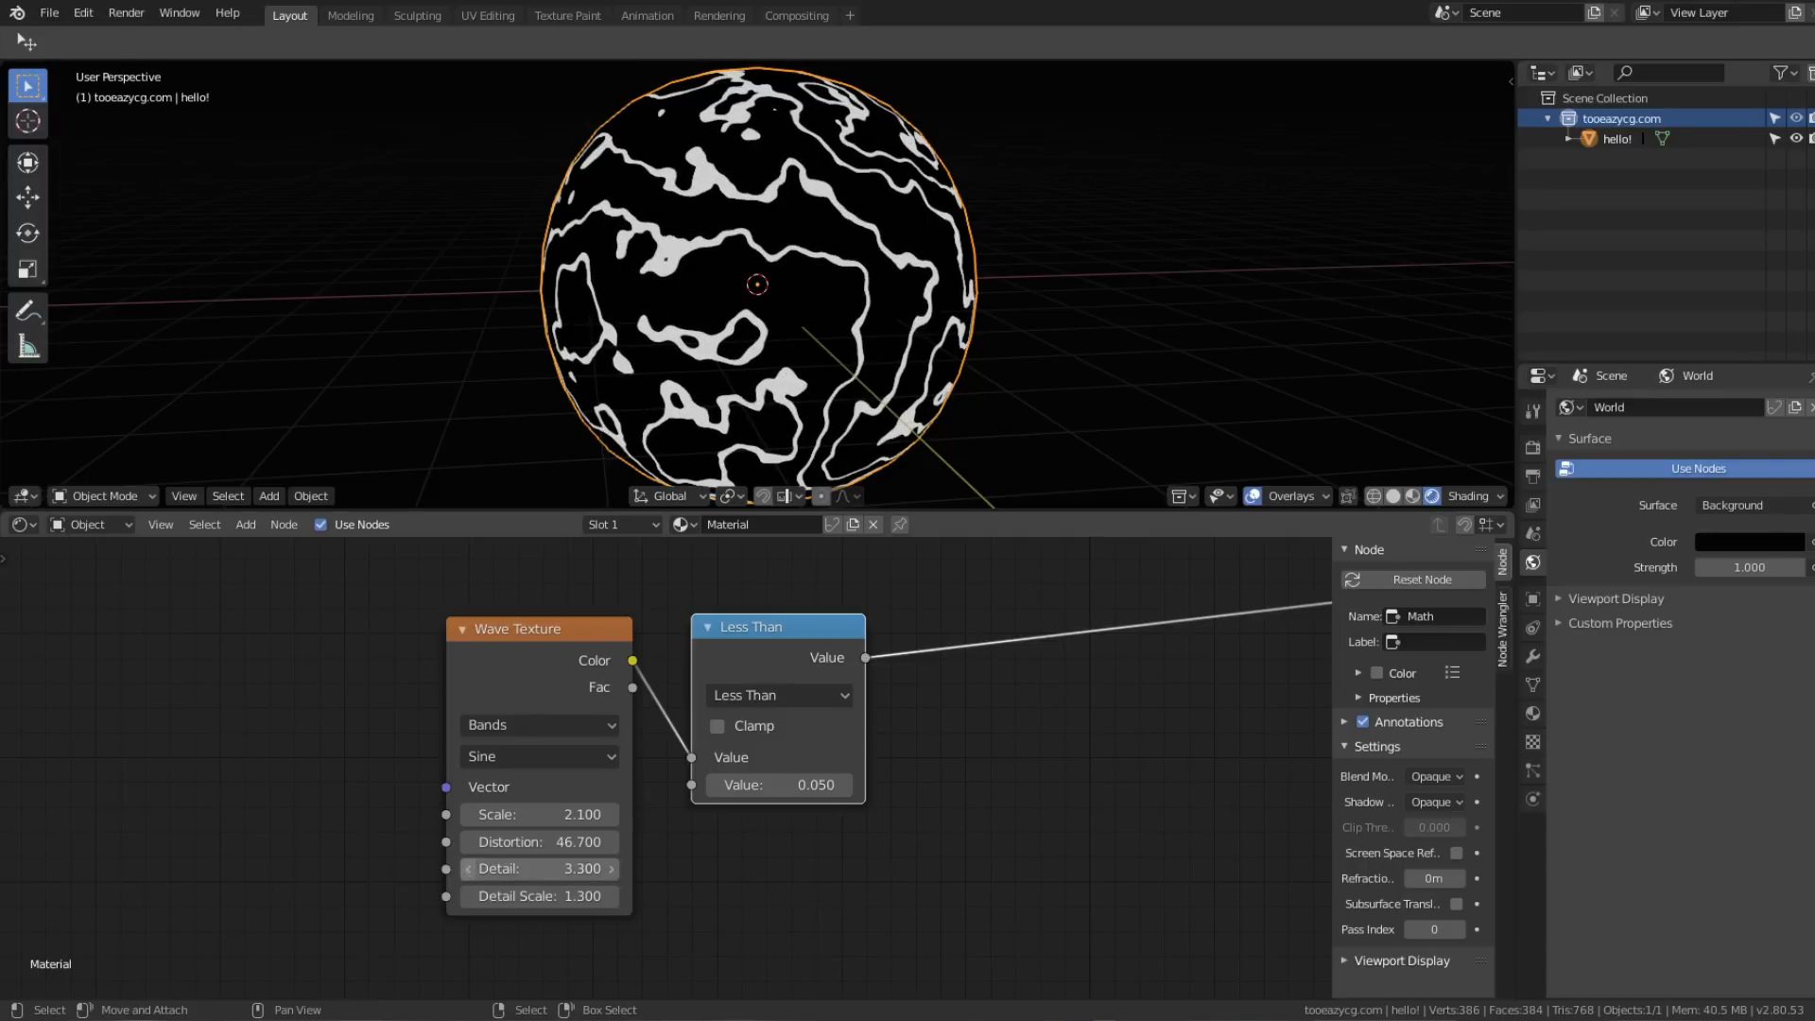
left_click(463, 868)
left_click(463, 868)
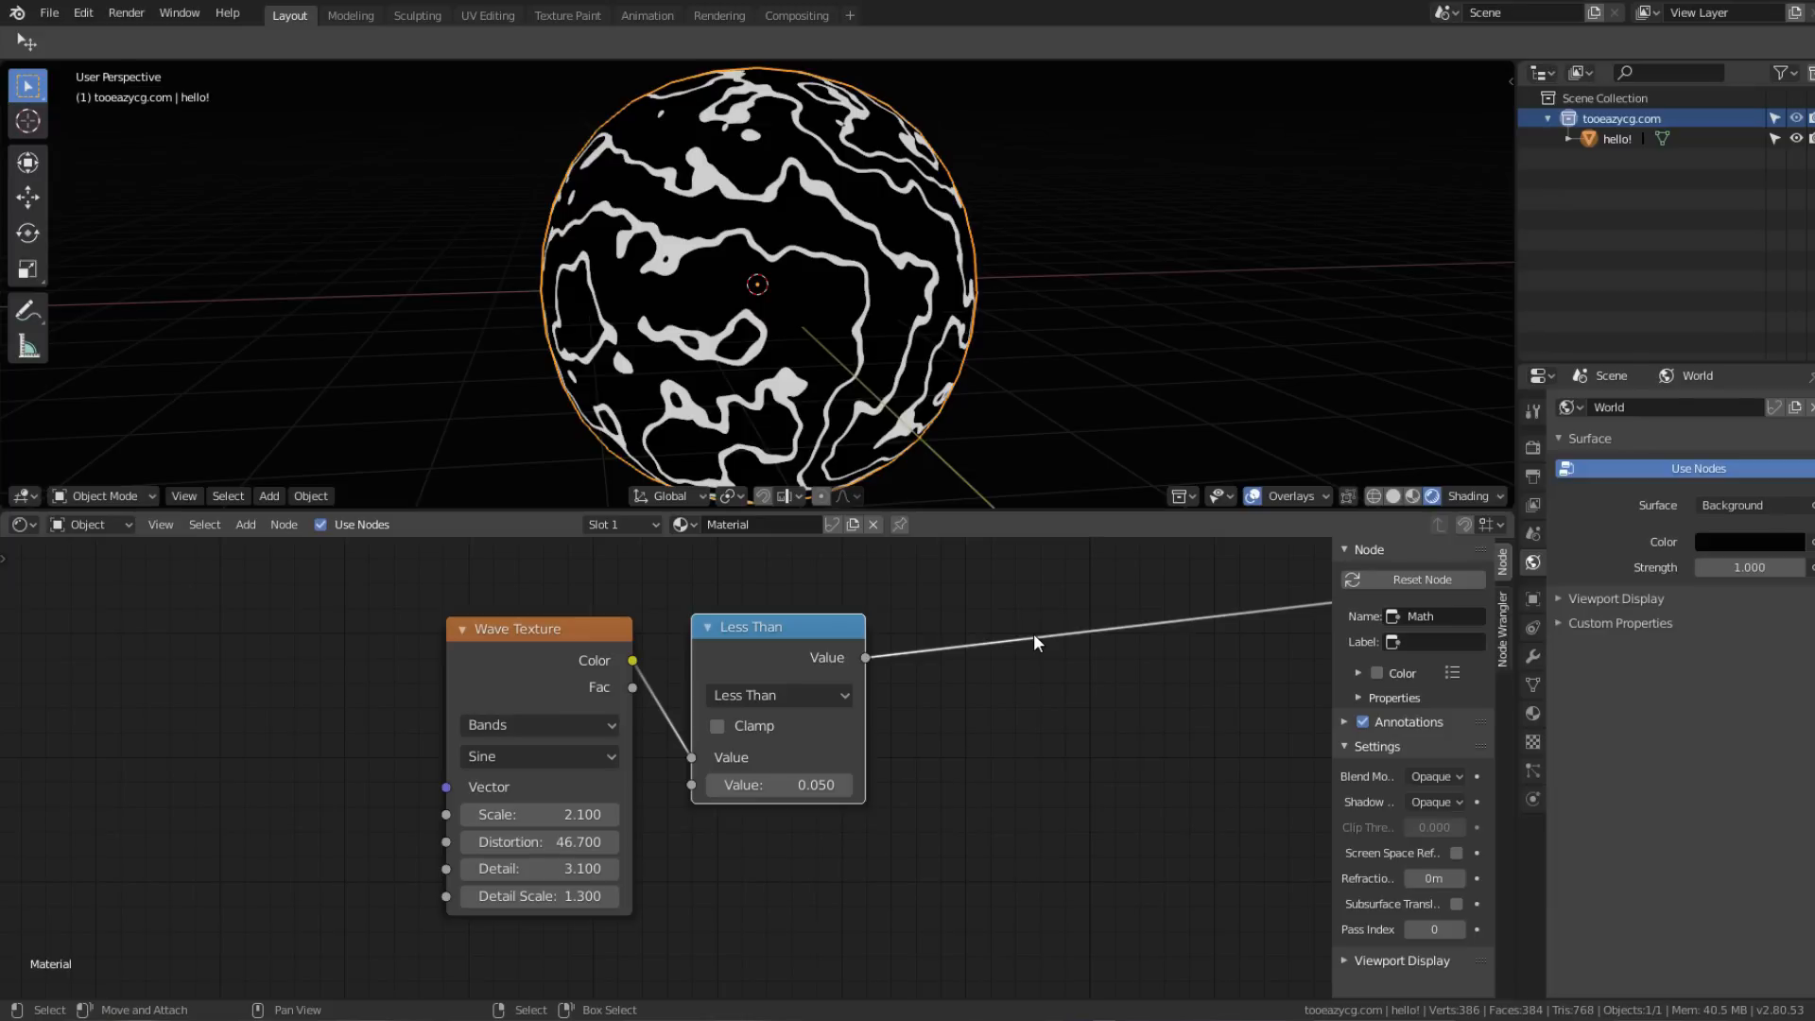
Step: Move the Wave Texture and Less Than nodes farther away from the Viewer and Material Output nodes, and deselect everything
scroll(1034, 633, "down", 3)
key("g")
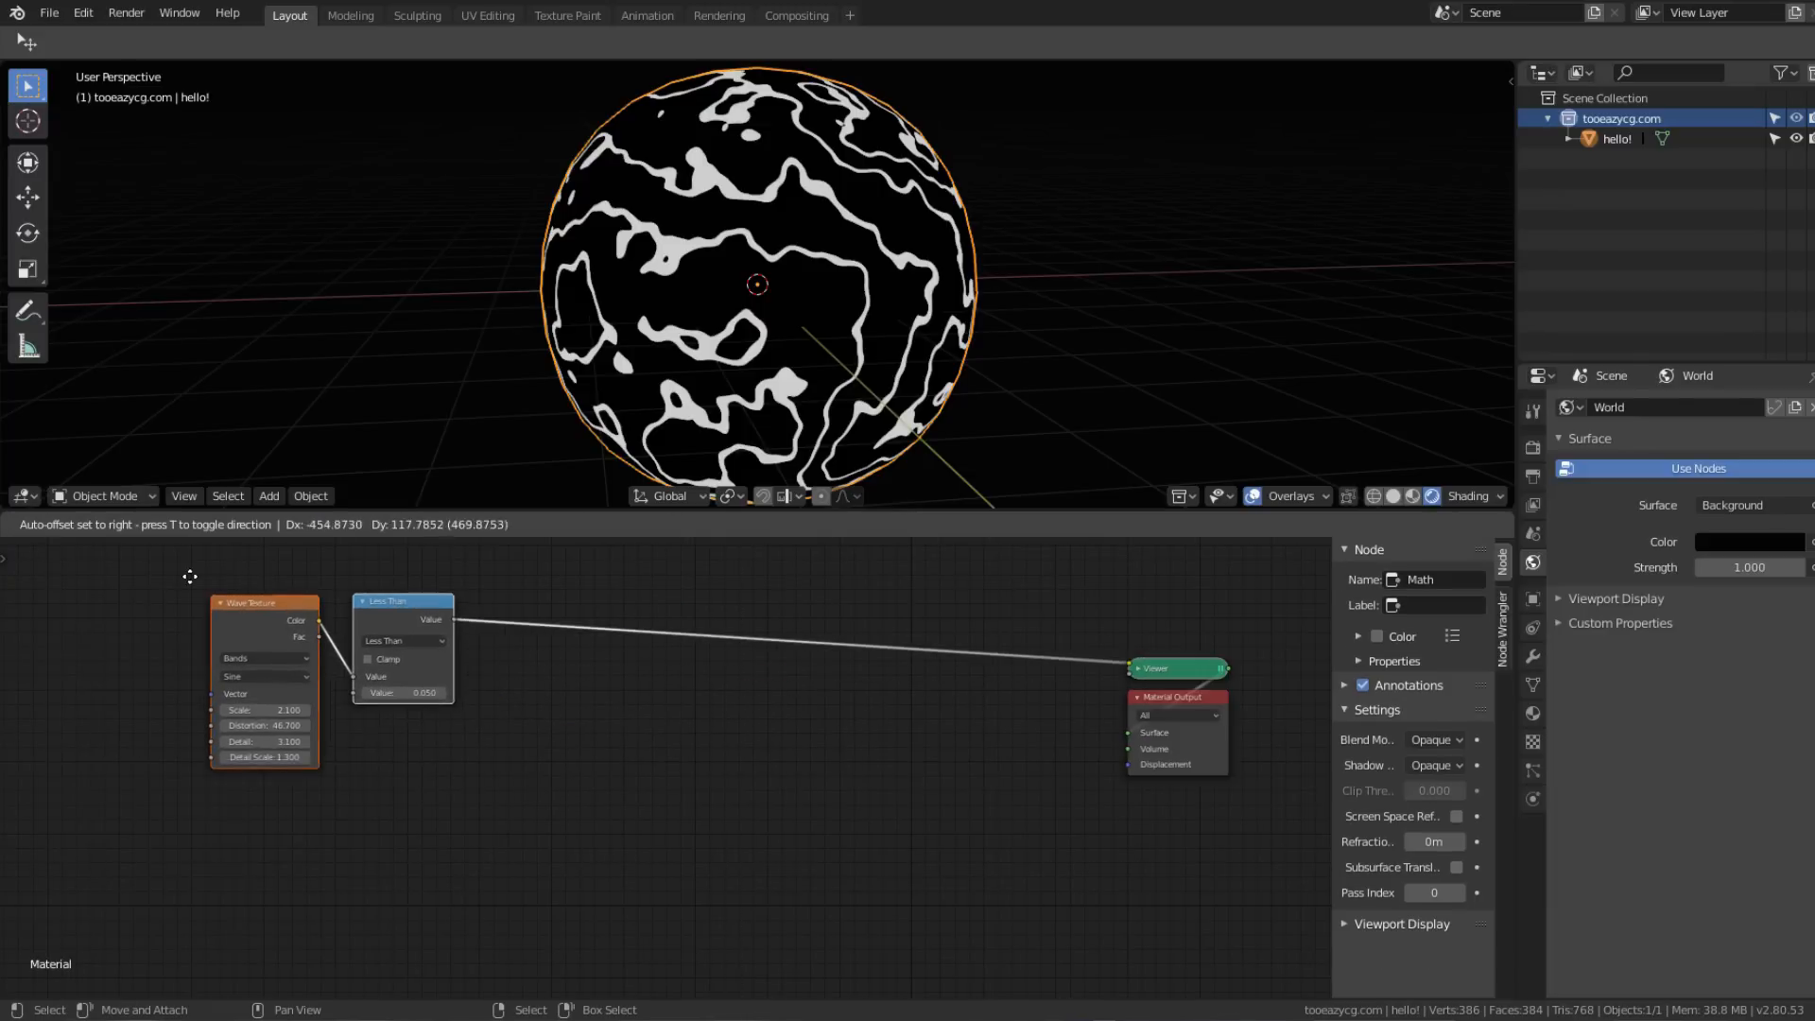
left_click(168, 576)
key("alt+a")
Step: Add a Noise Texture node below the Less Than node and preview its color output on the sphere
middle_click_drag(380, 657, 445, 644)
key("shift+a")
left_click(452, 677)
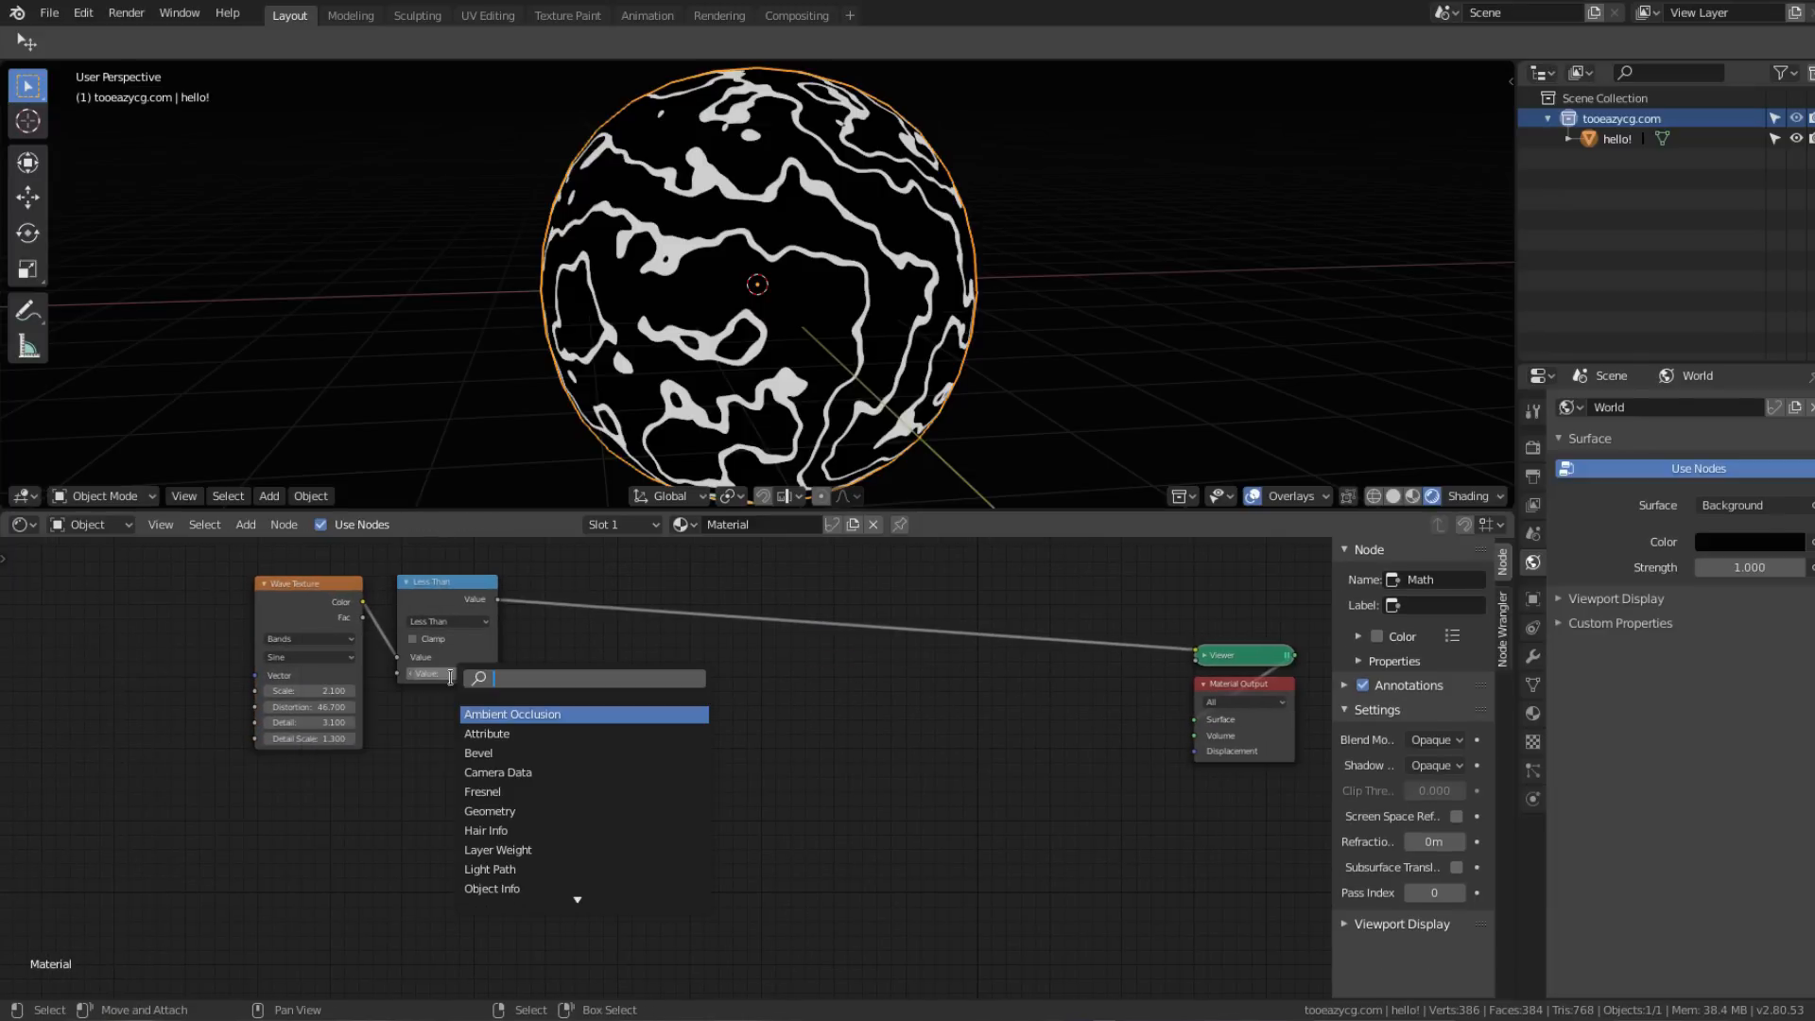
type("noise")
key("Return")
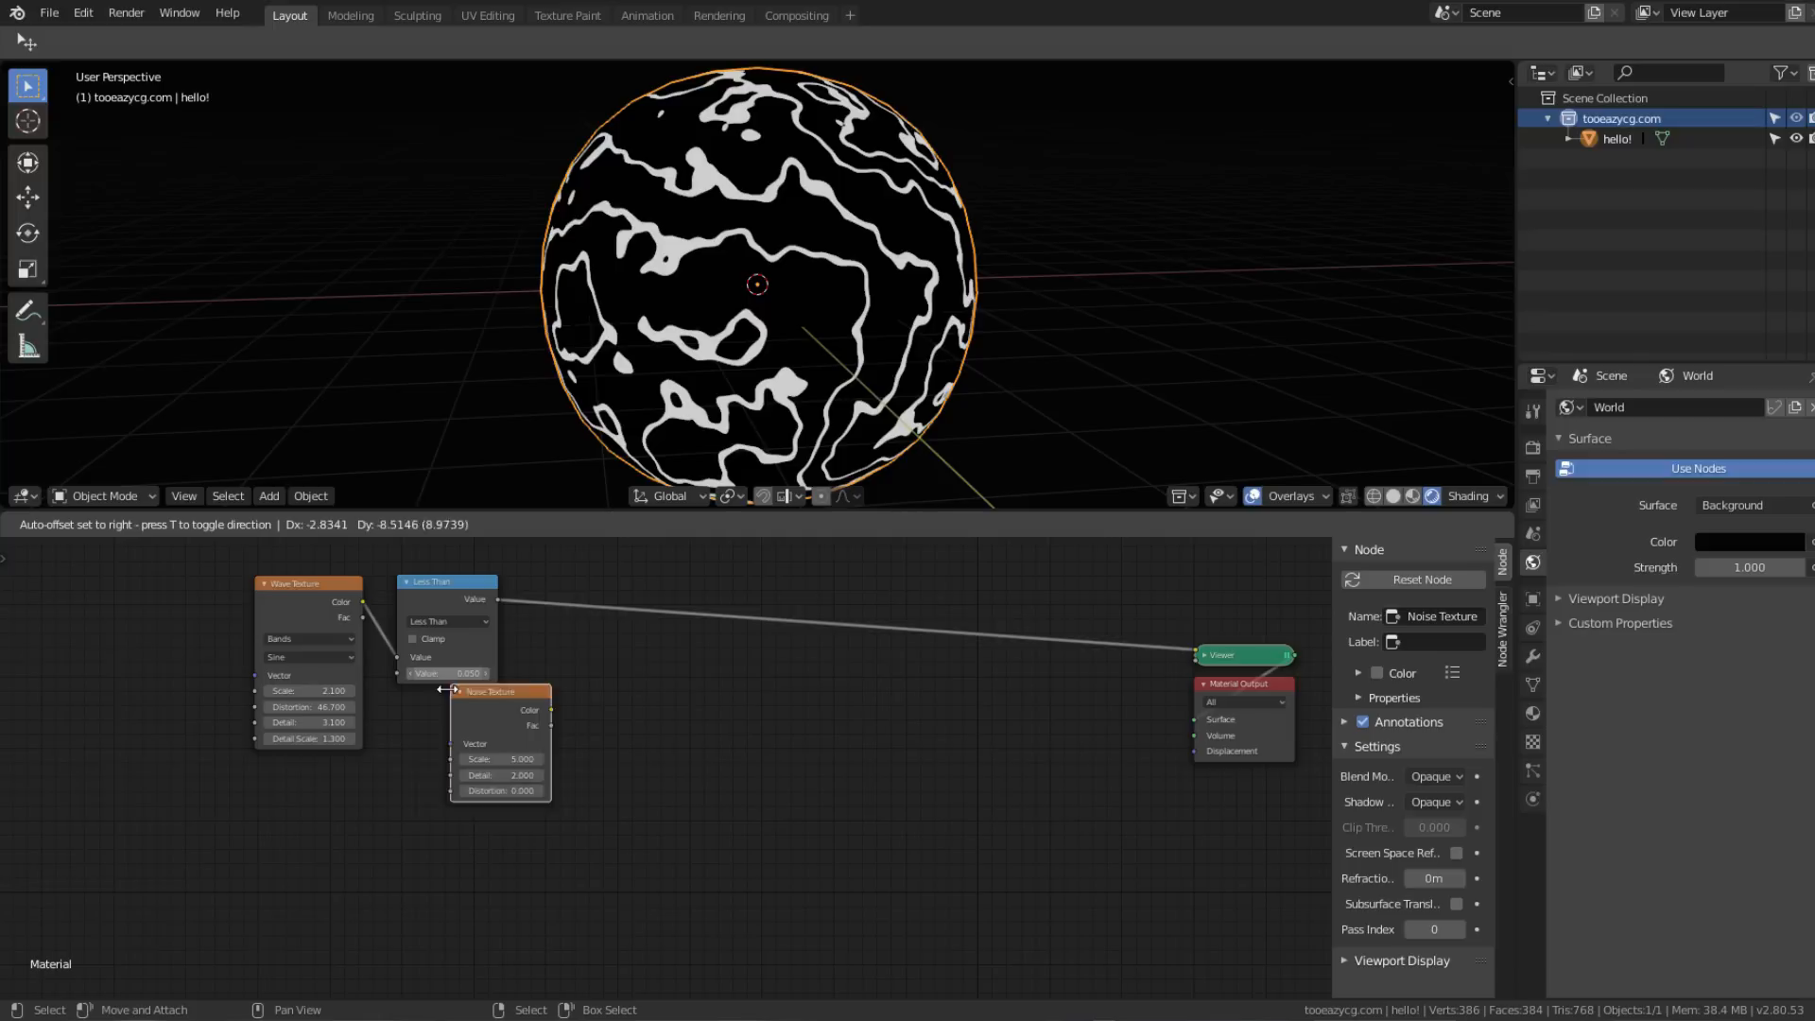
left_click(397, 752)
scroll(401, 798, "up", 2)
left_click(401, 797, "ctrl+shift")
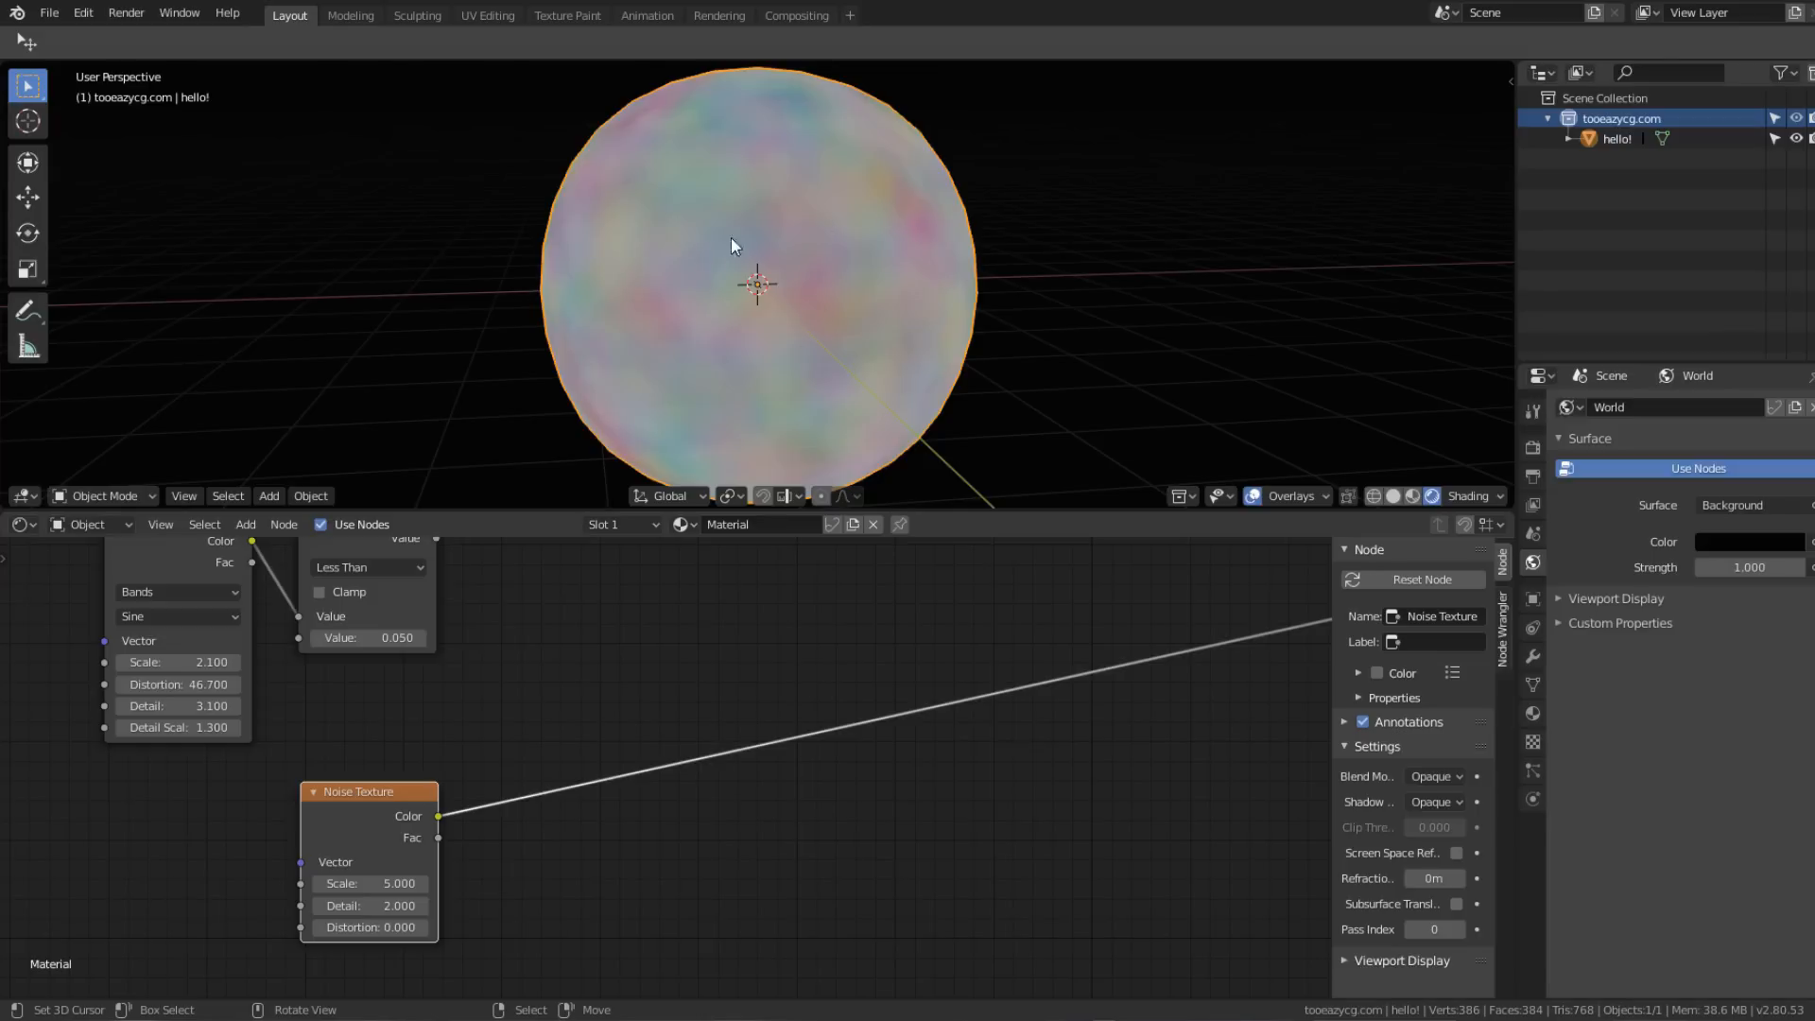
Step: Add a Hue Saturation Value node and insert it on the link between the Noise Texture and the Viewer
middle_click_drag(555, 781, 677, 651)
scroll(676, 650, "up", 1)
key("shift+s")
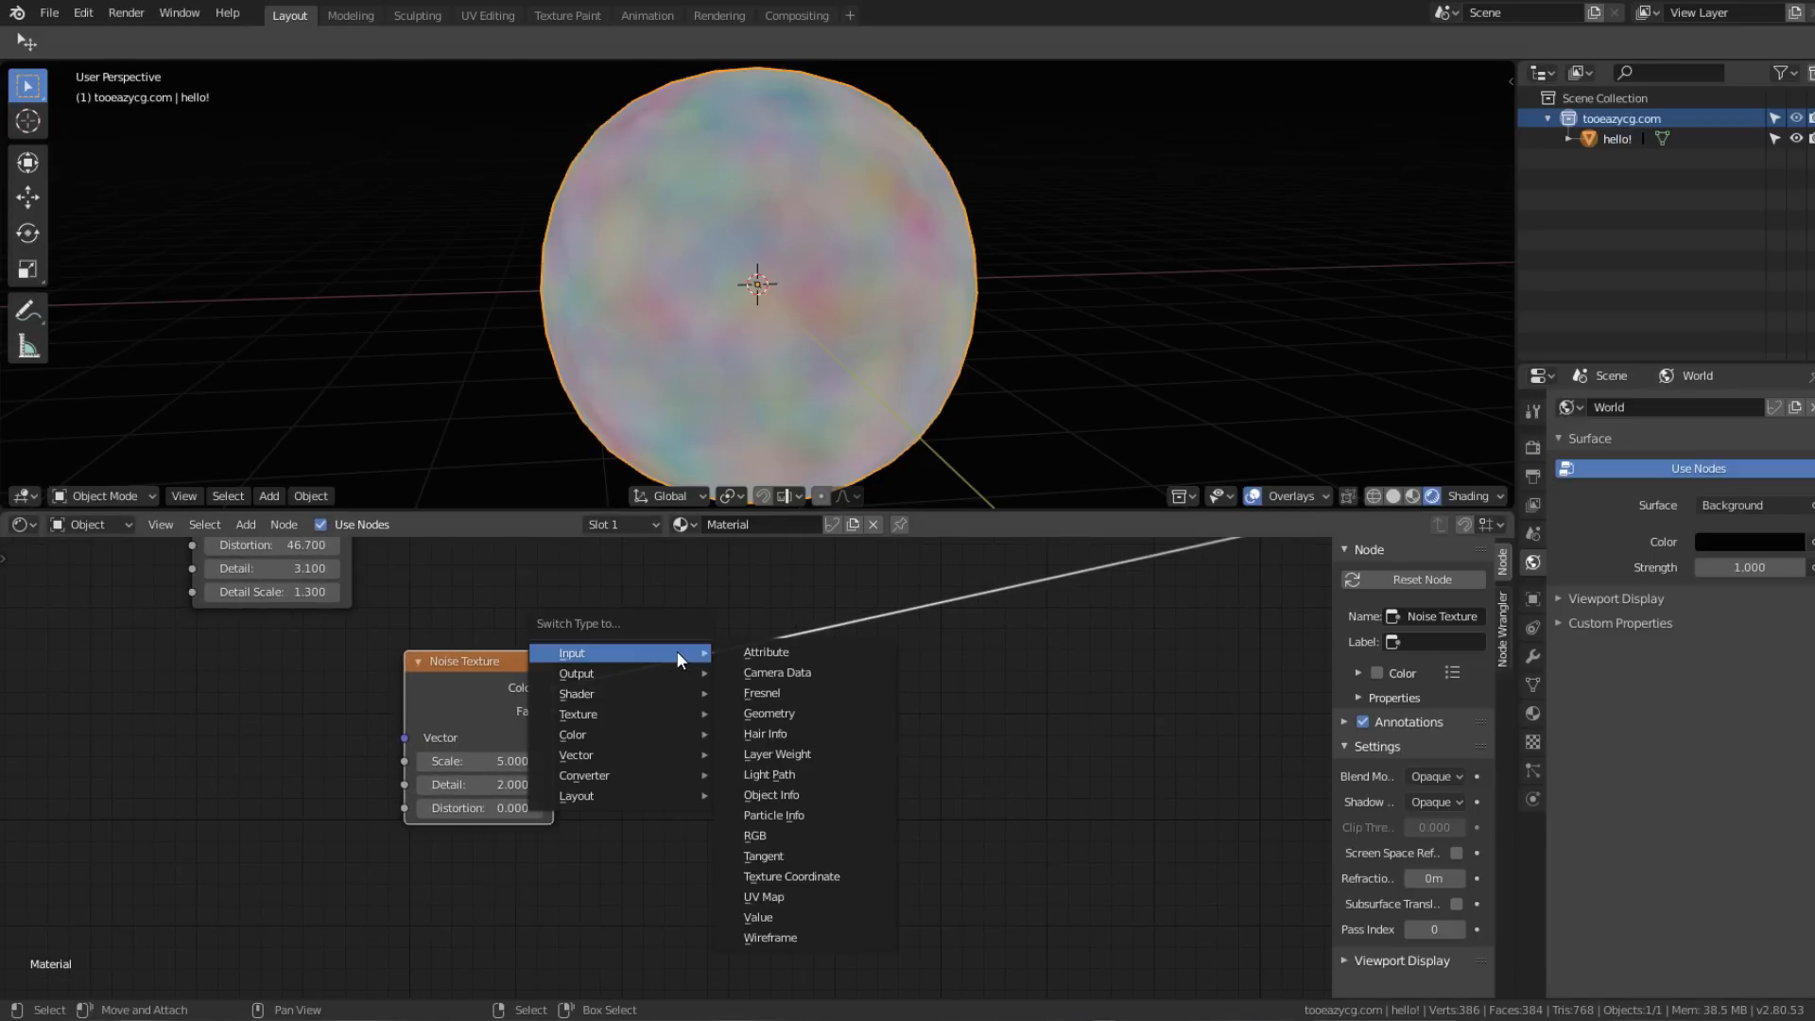
key("Escape")
key("shift+a")
left_click(773, 643)
type("hue")
key("Return")
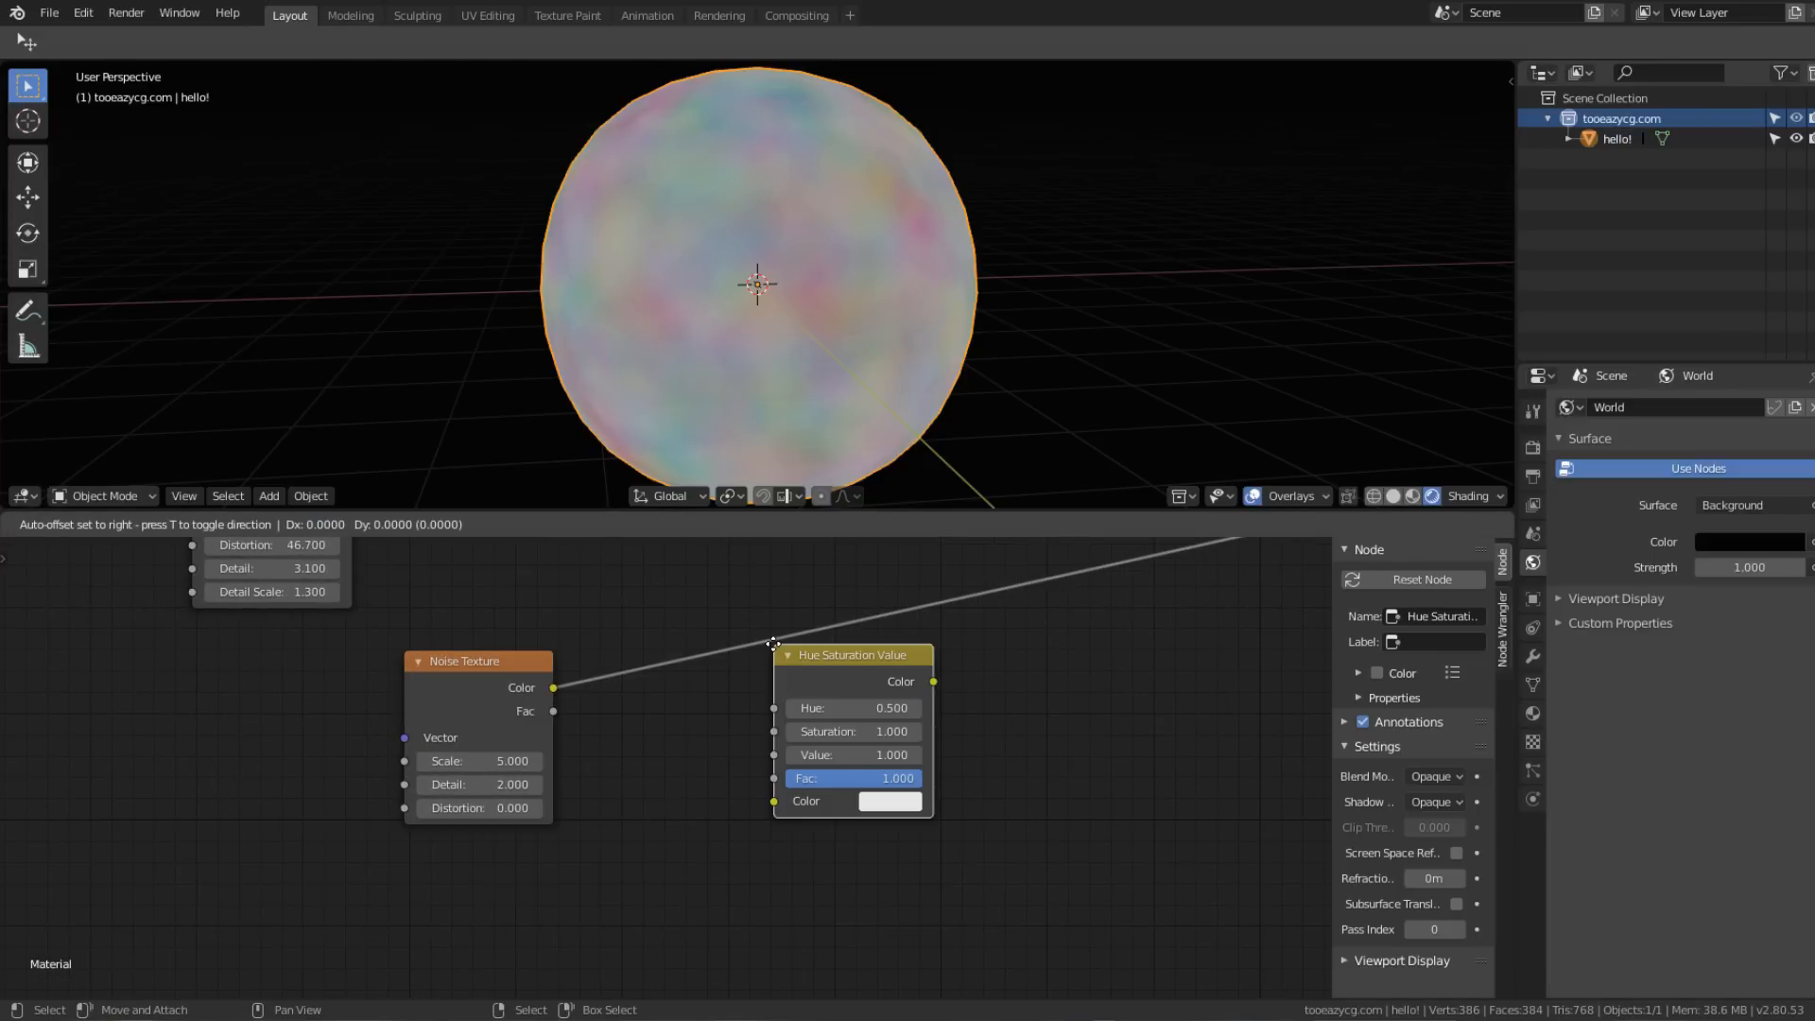
left_click(631, 652)
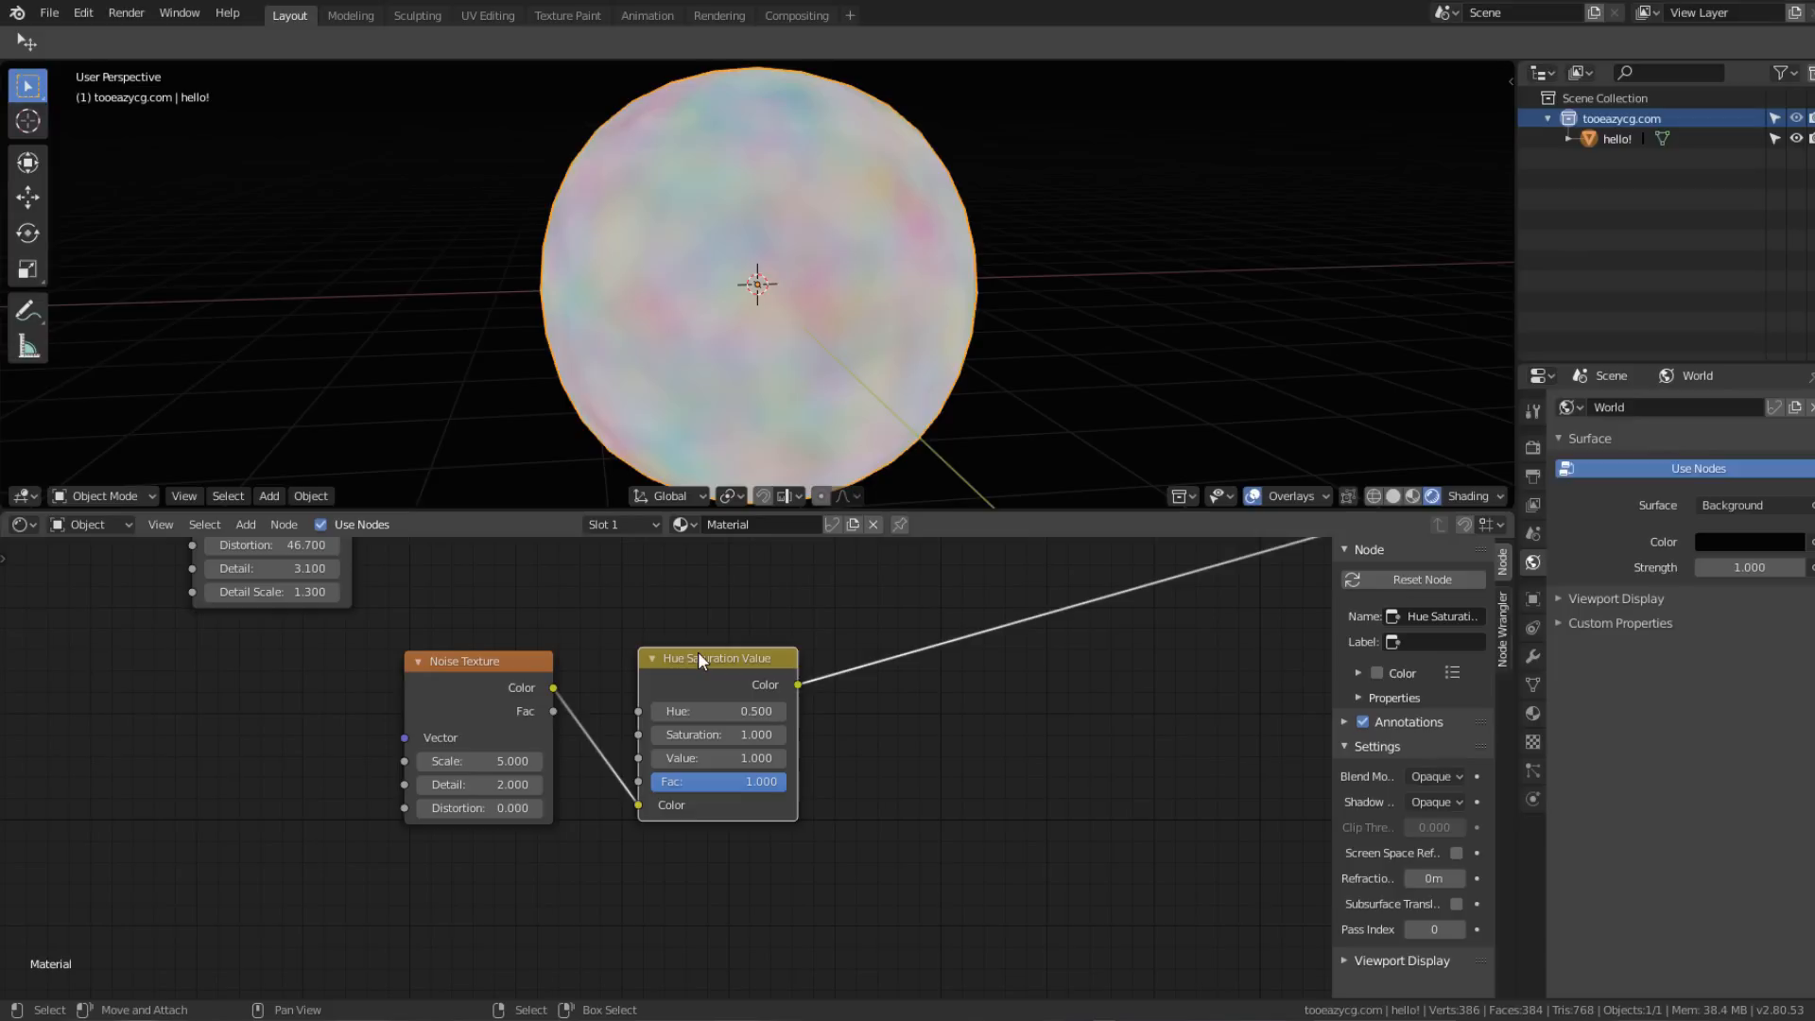
Step: Set the Hue Saturation Value node's hue to 0.7, saturation to 5 and value to 0.3
left_click(781, 711)
left_click(781, 711)
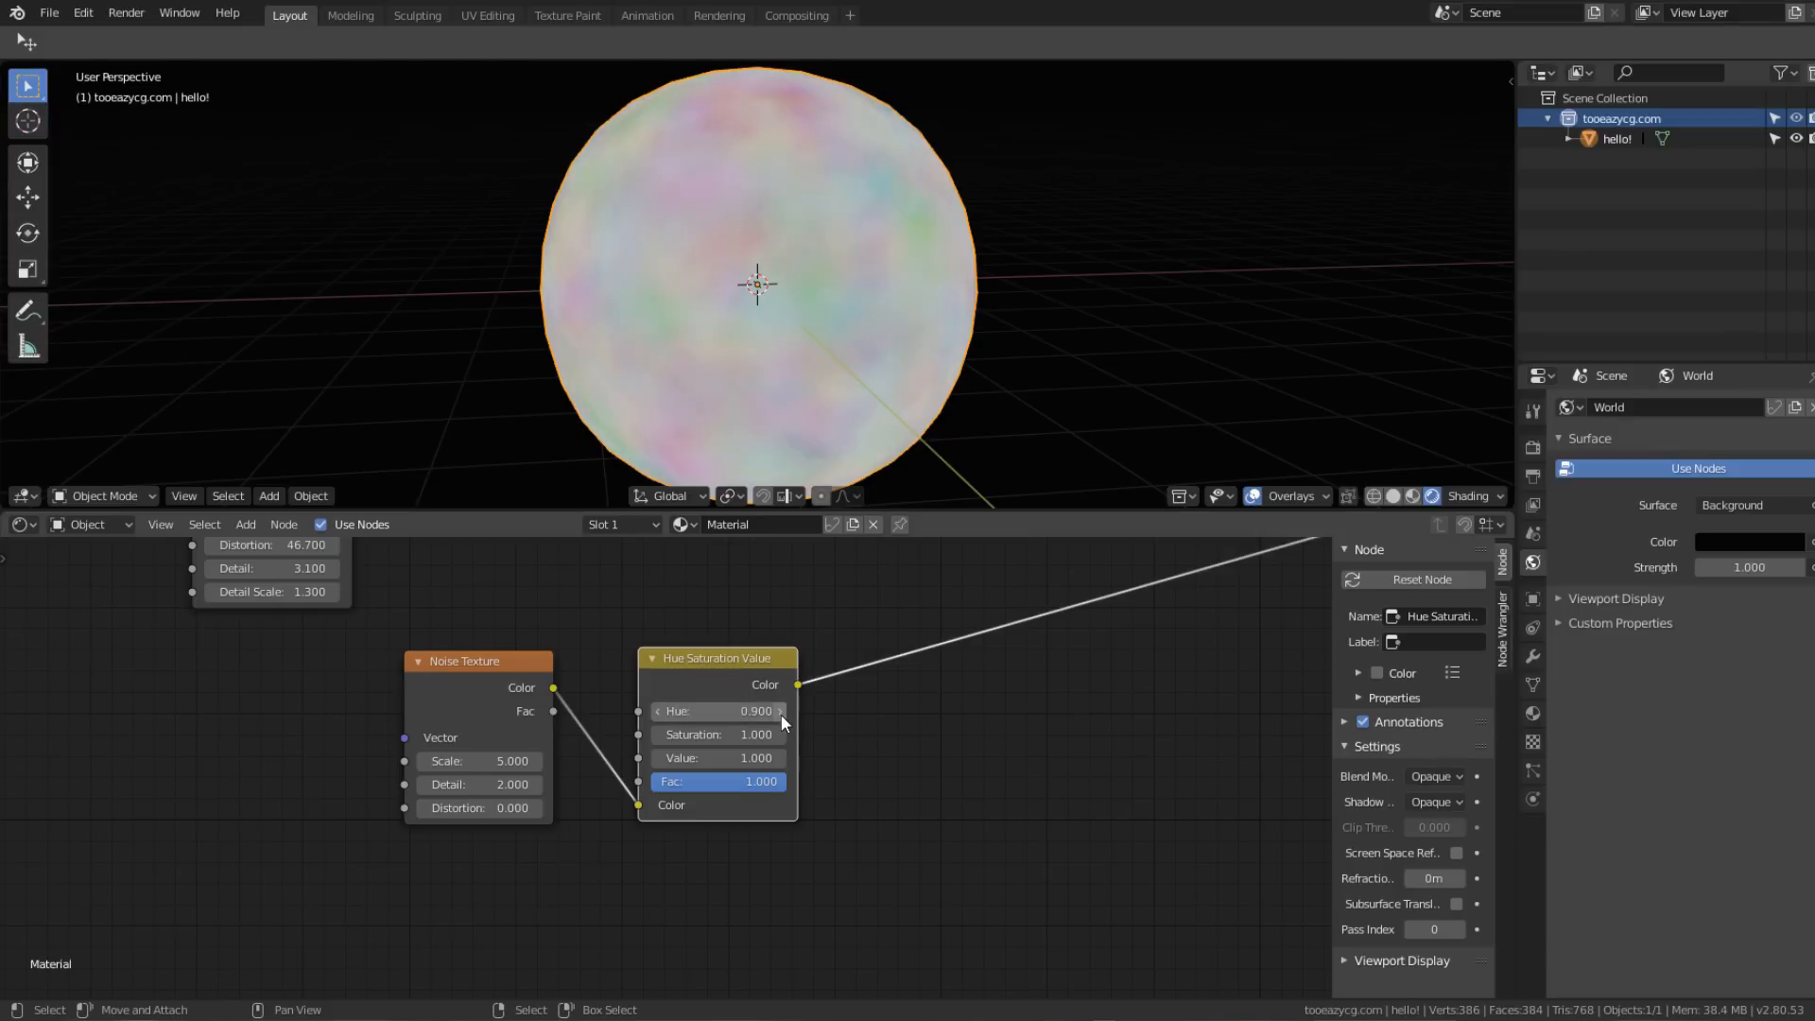
left_click(656, 711)
left_click(656, 711)
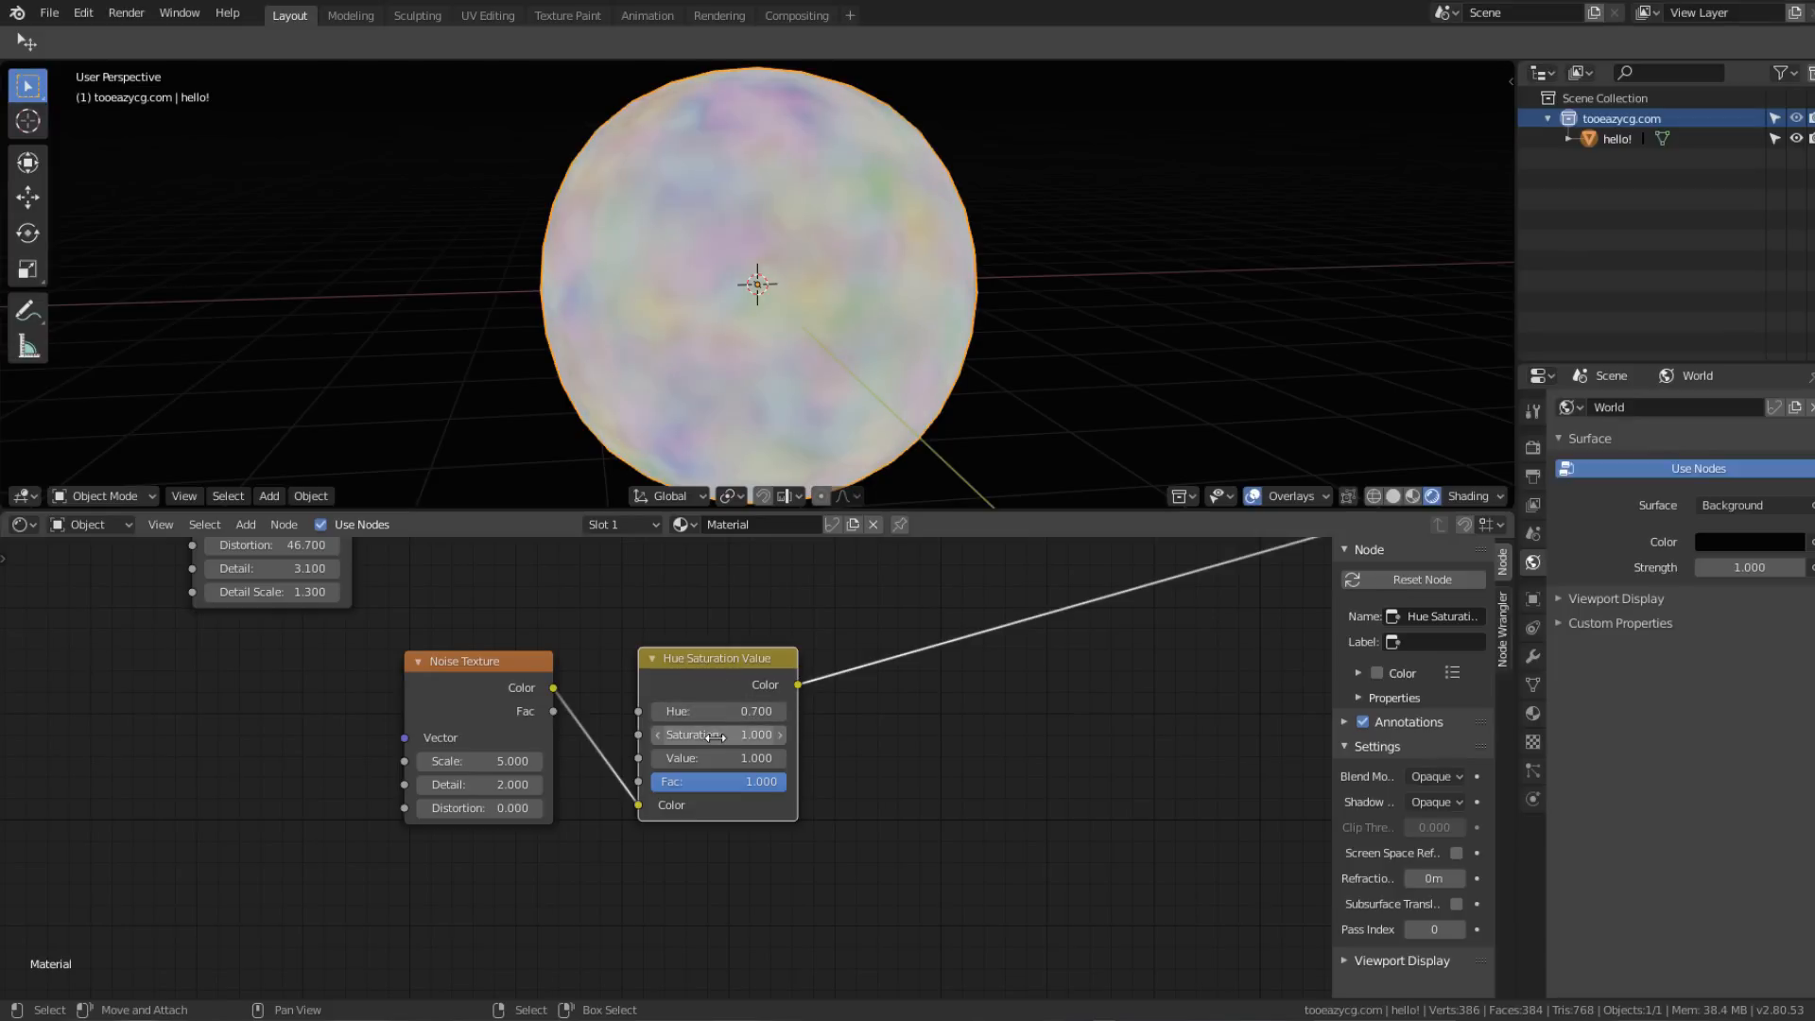
left_click(713, 735)
type("5")
key("Return")
left_click_drag(664, 759, 615, 759)
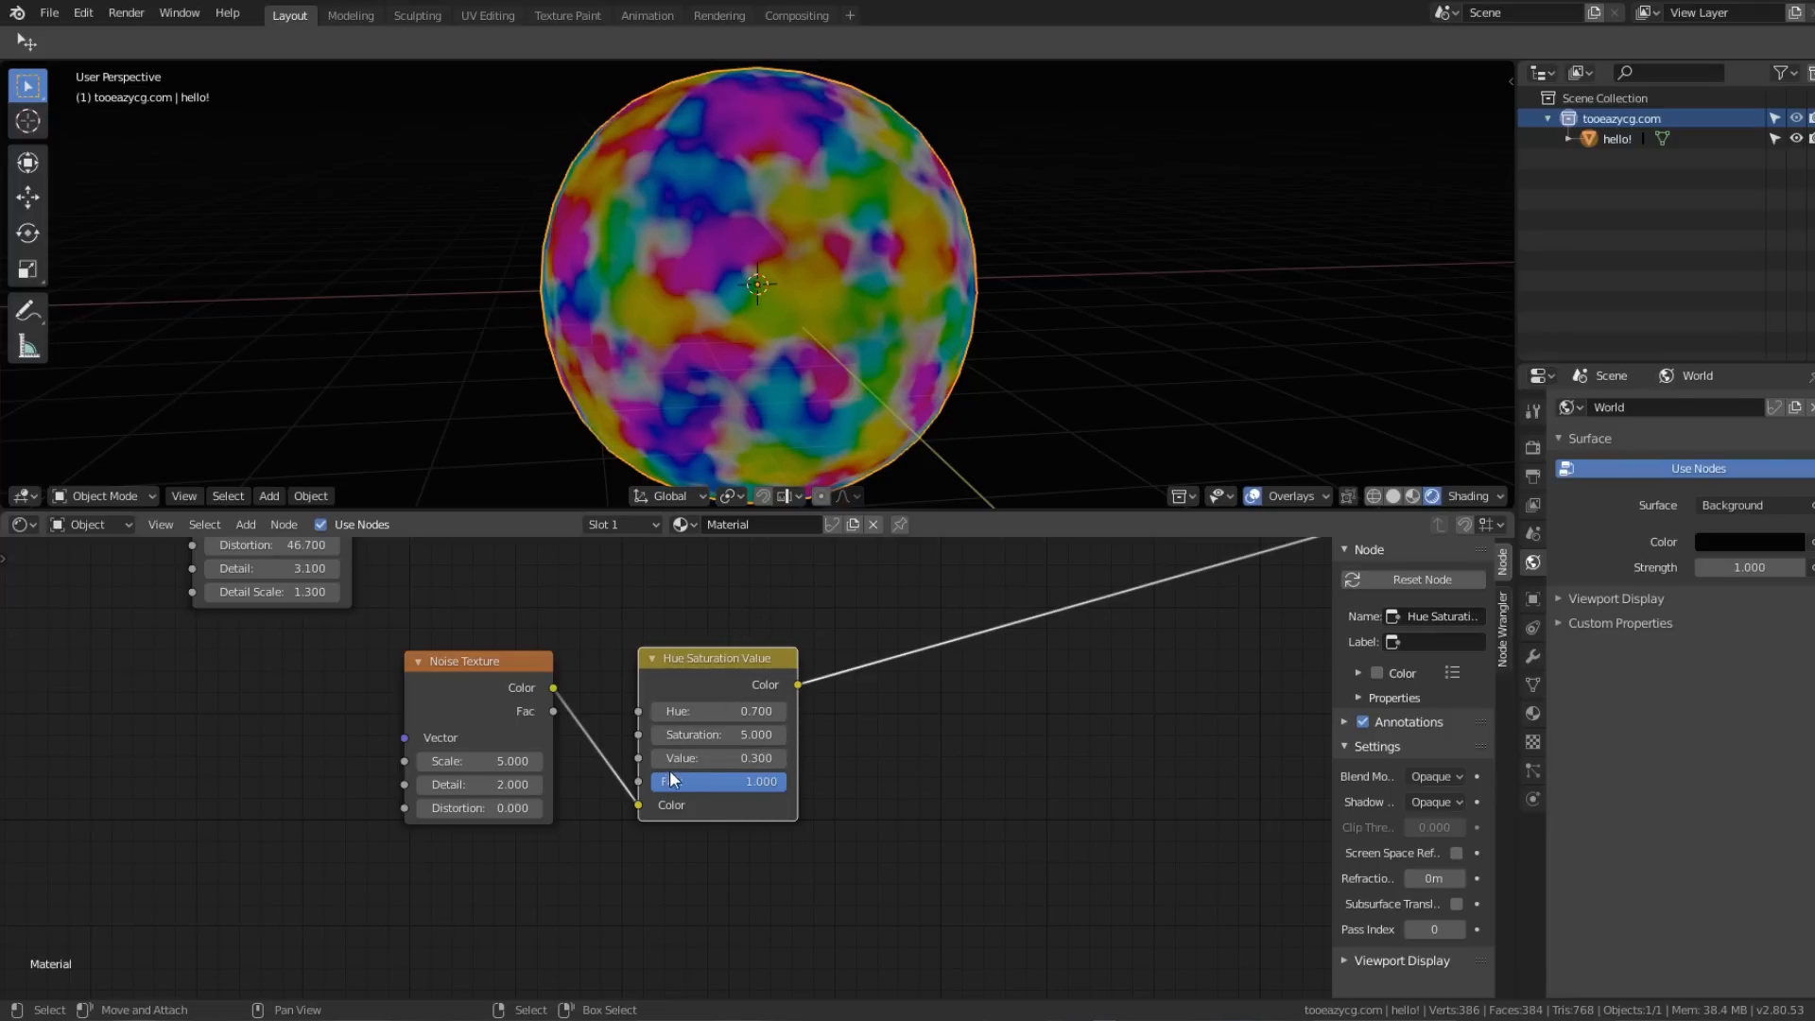
Step: Set the Noise Texture's scale to 1.7
scroll(816, 554, "down", 1)
middle_click_drag(817, 554, 718, 605)
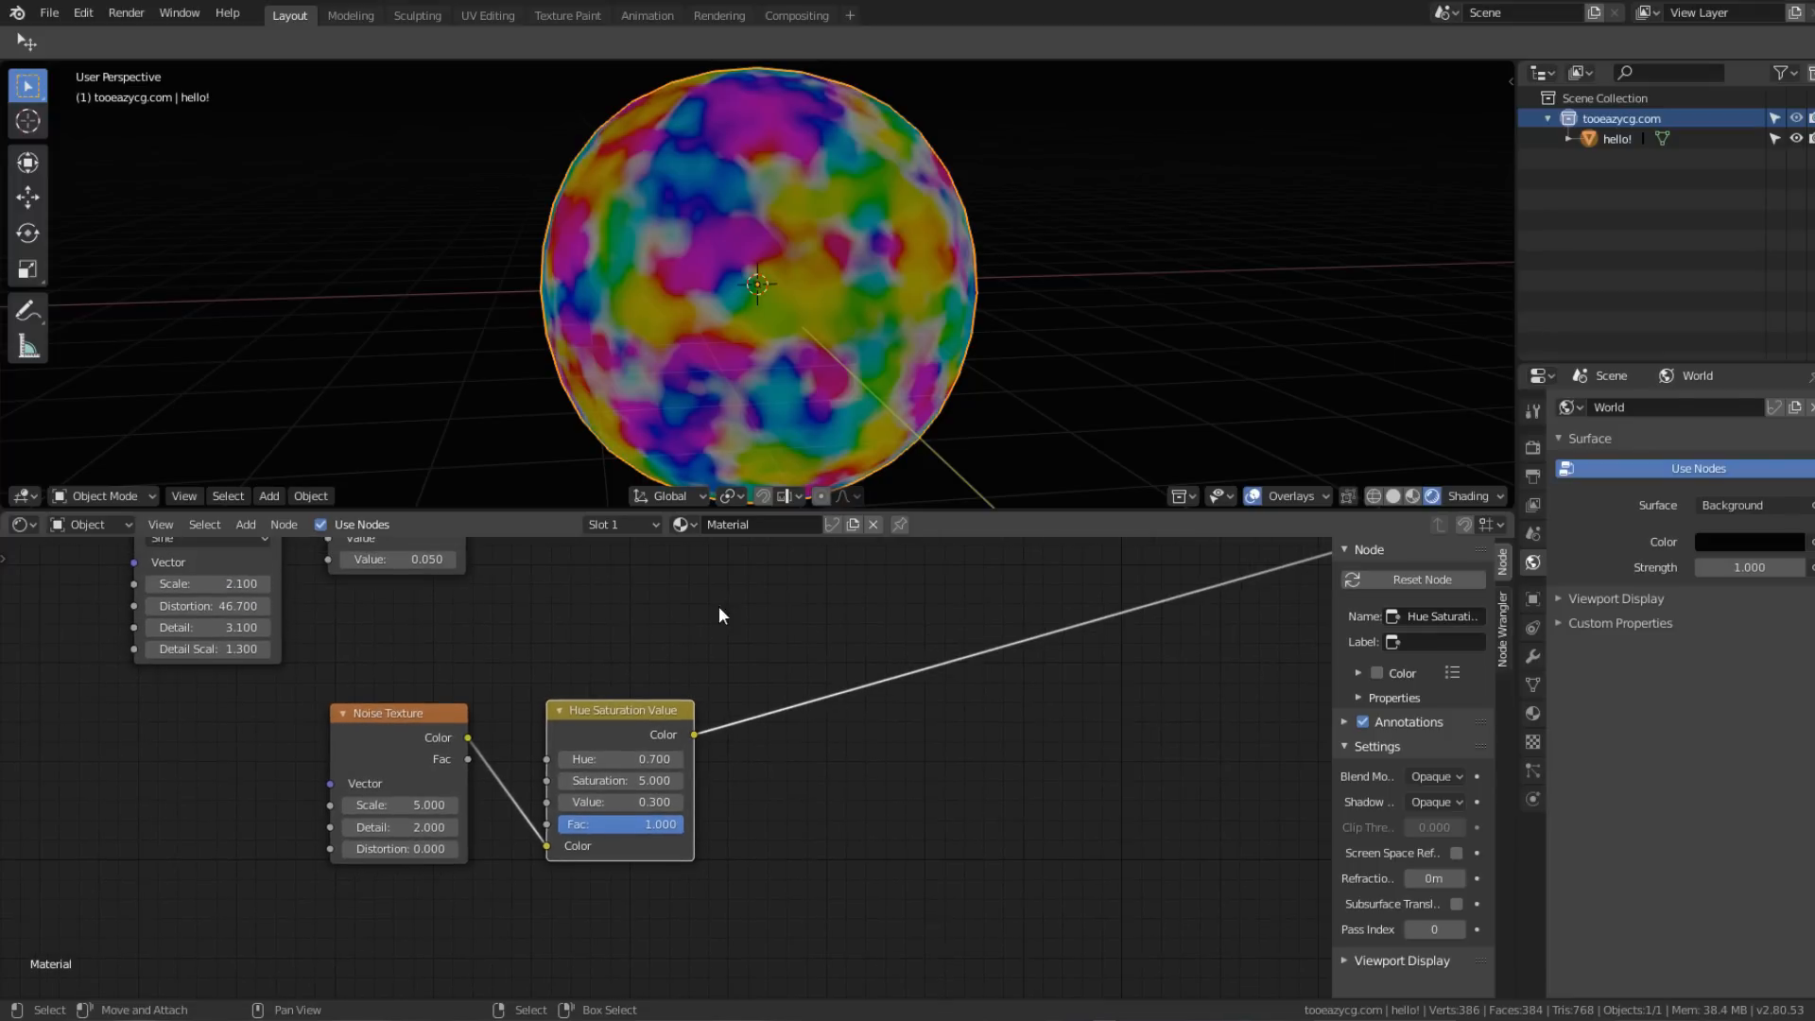
left_click(365, 804)
type("1.7")
key("Return")
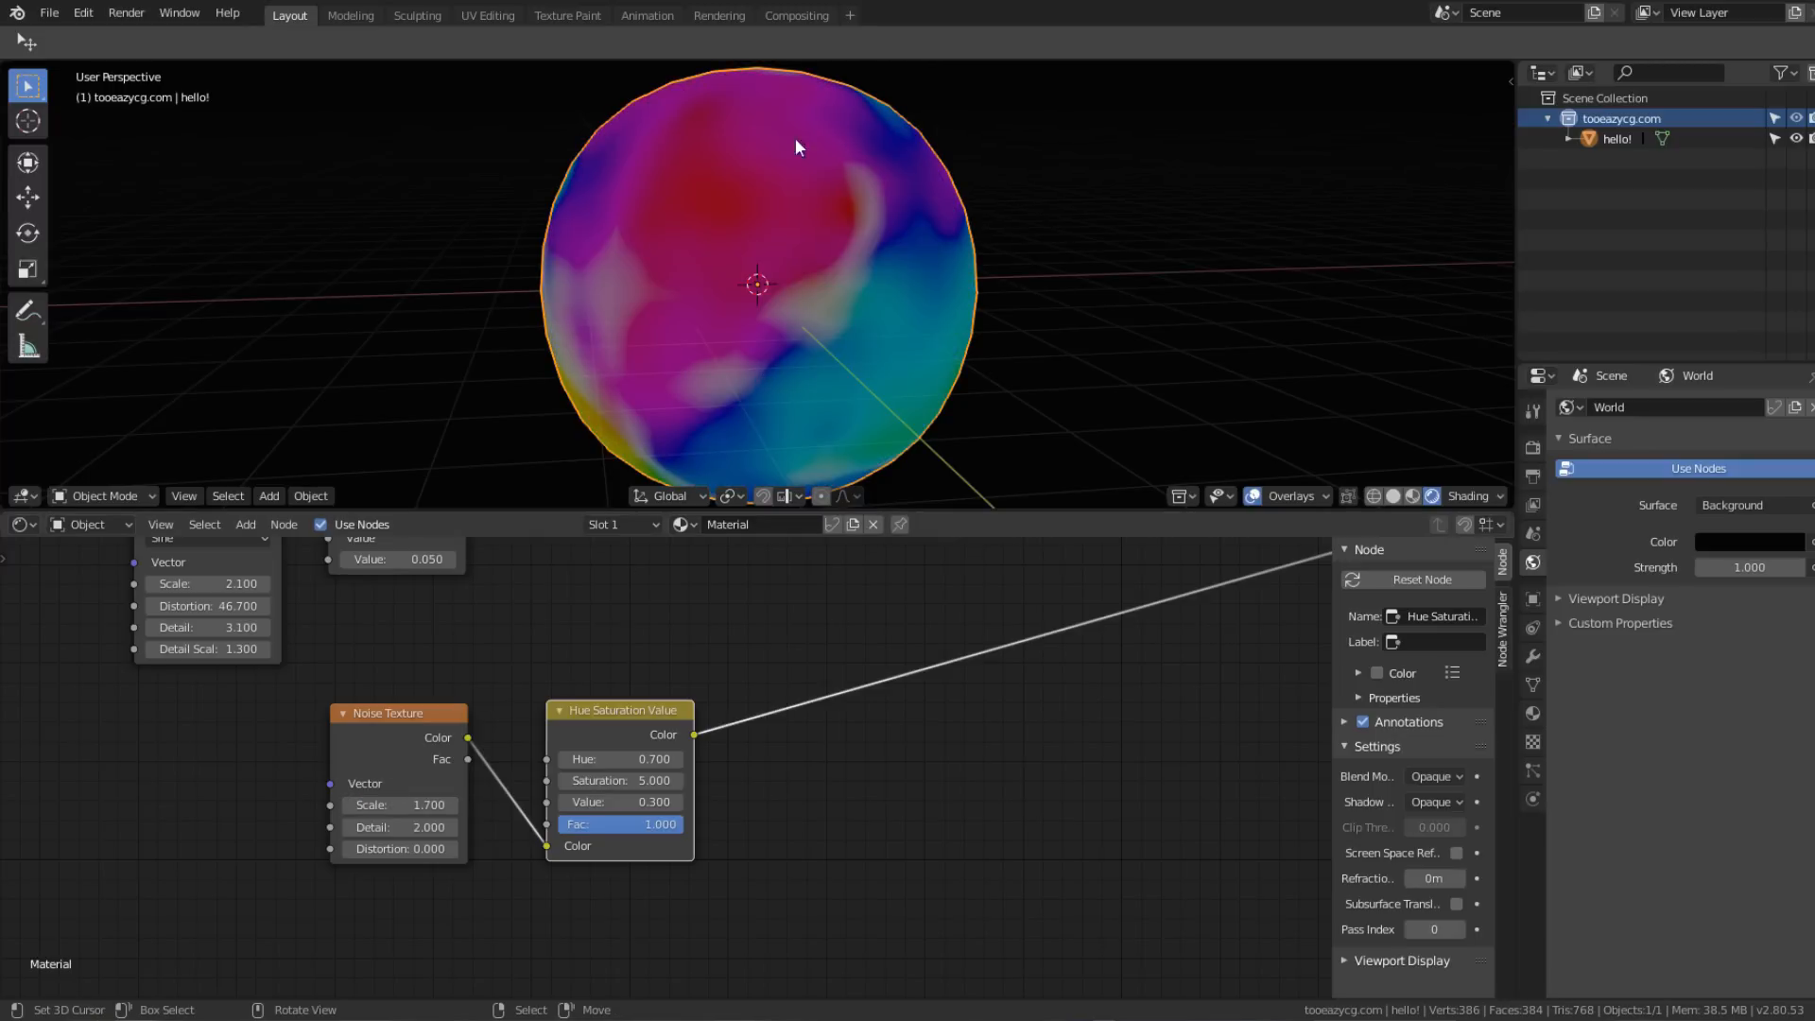
Step: Insert an Emission node after the Hue Saturation Value node, preview it on the sphere and set its strength to 10.4
key("shift+a")
left_click(734, 643)
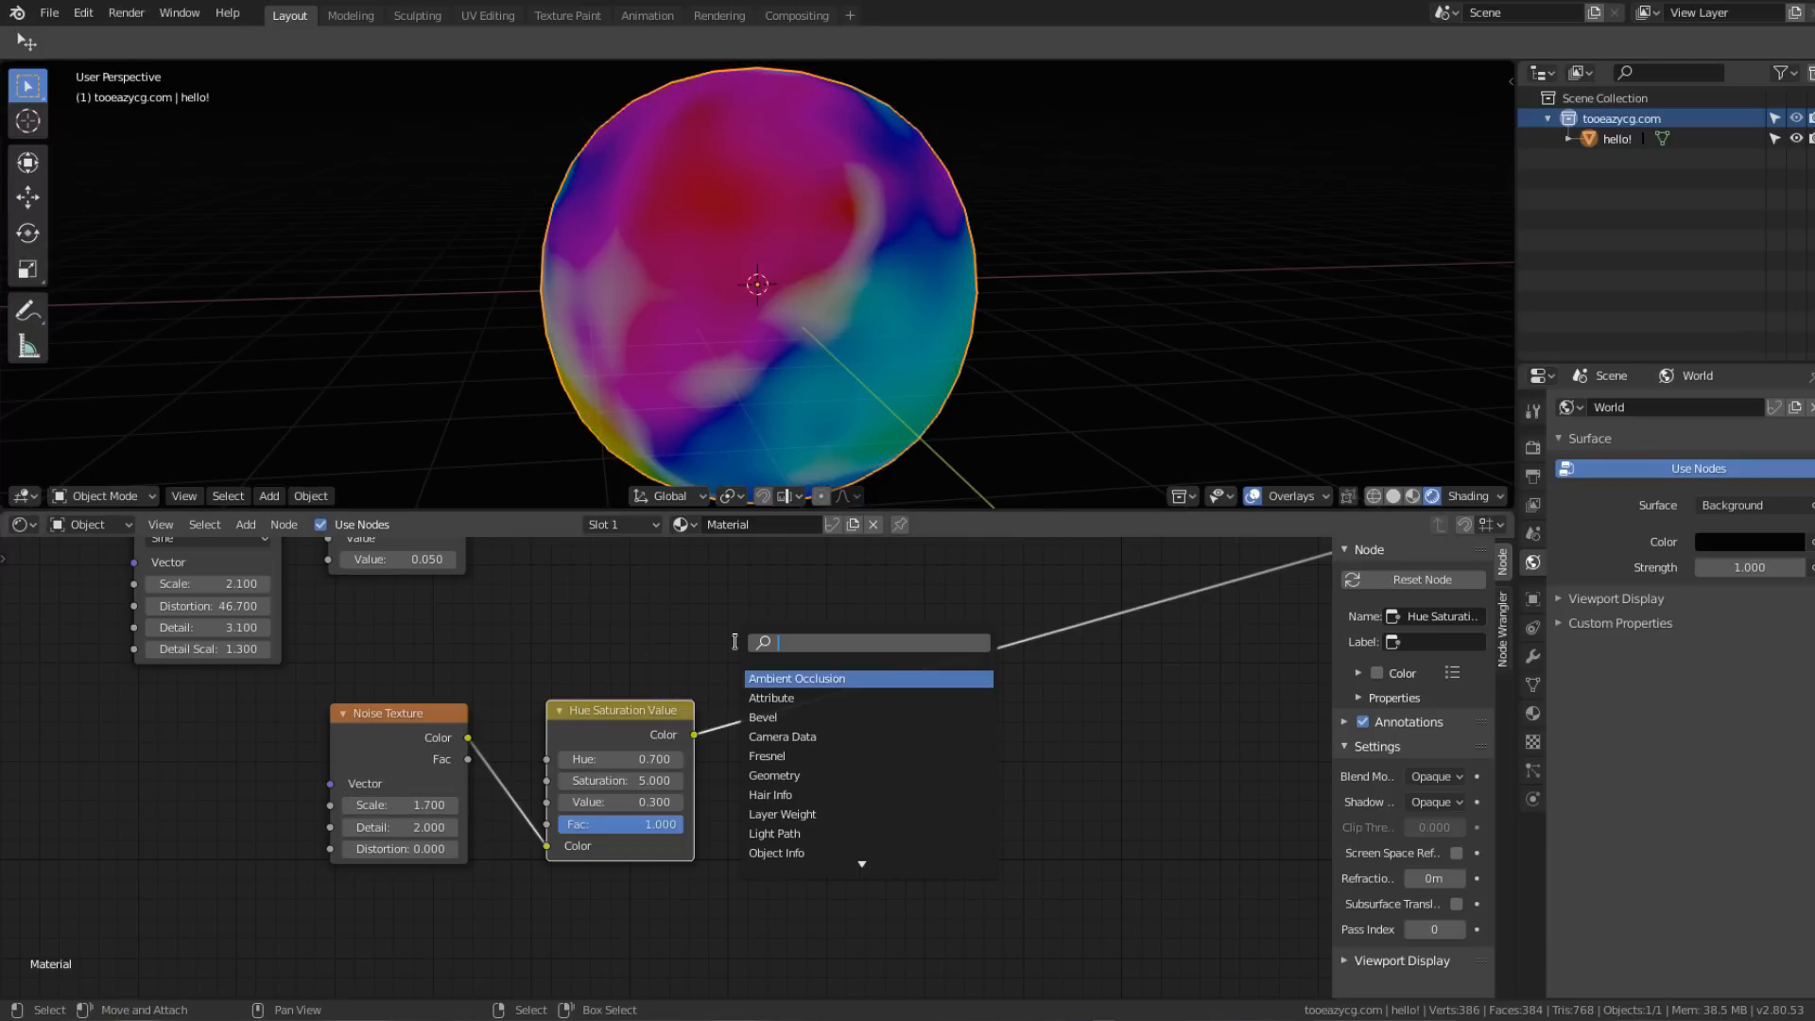
type("emi")
key("Return")
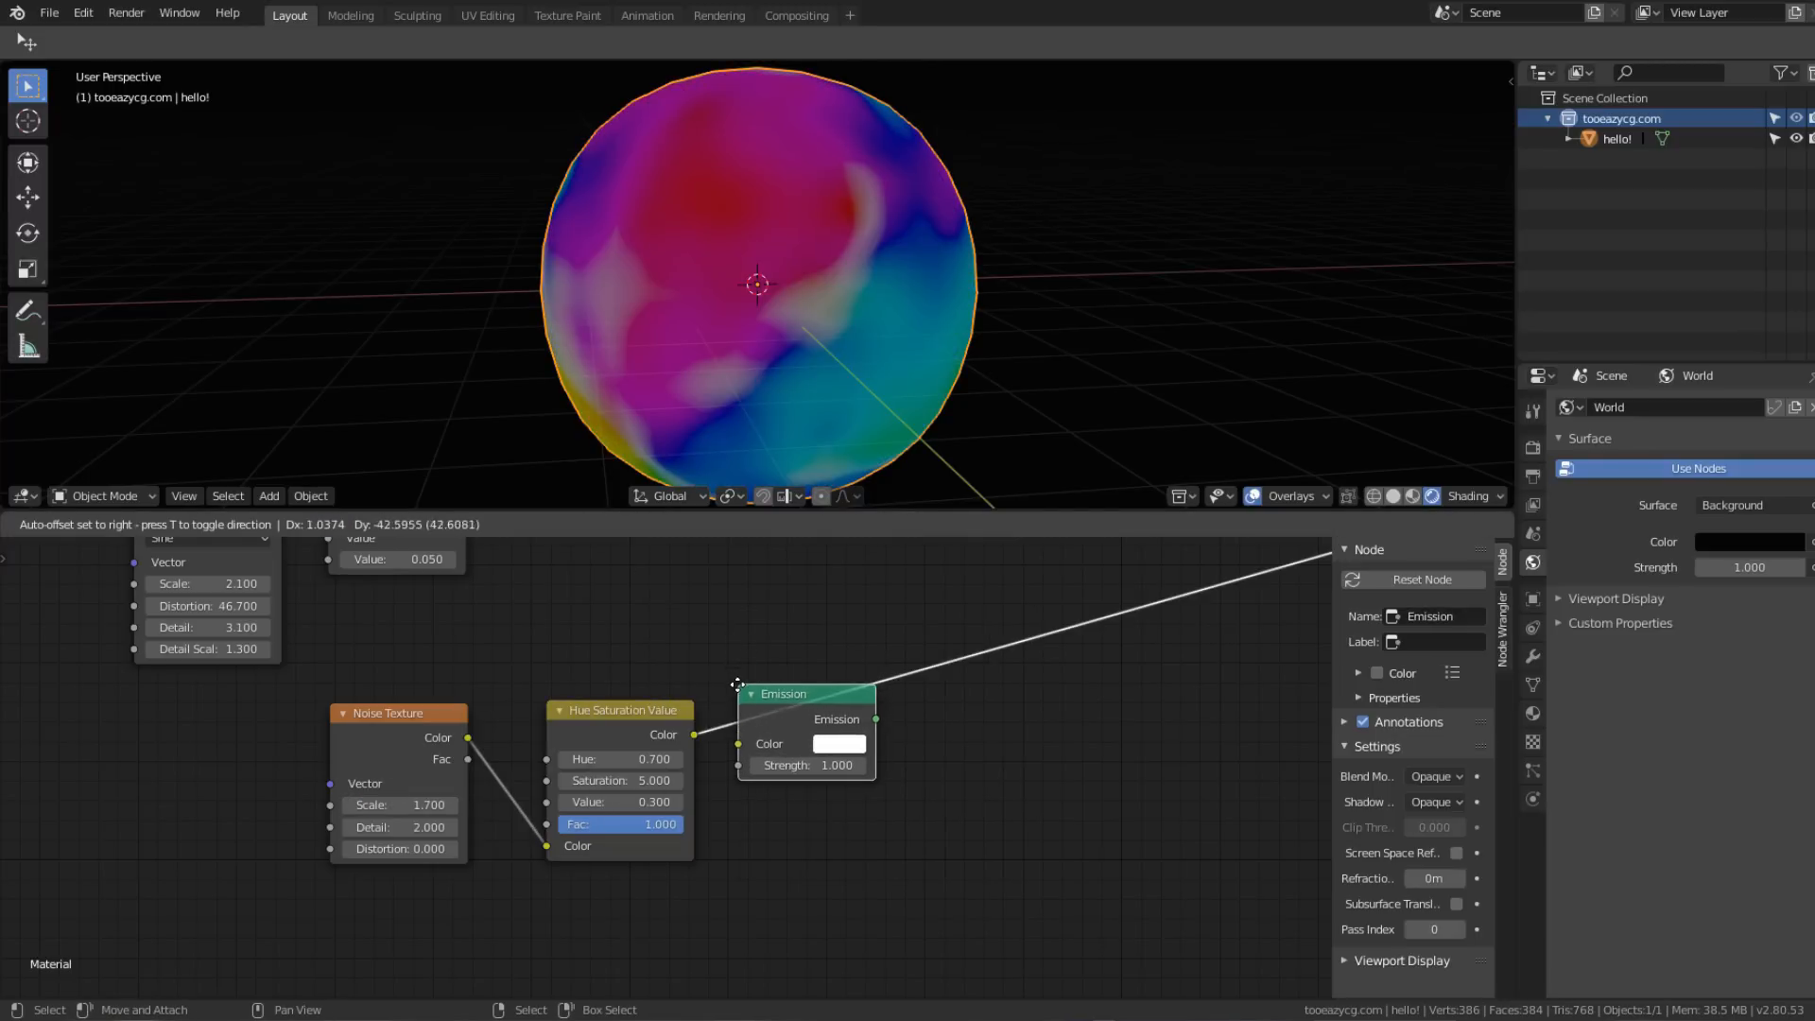
left_click(854, 701)
left_click(853, 701, "ctrl+shift")
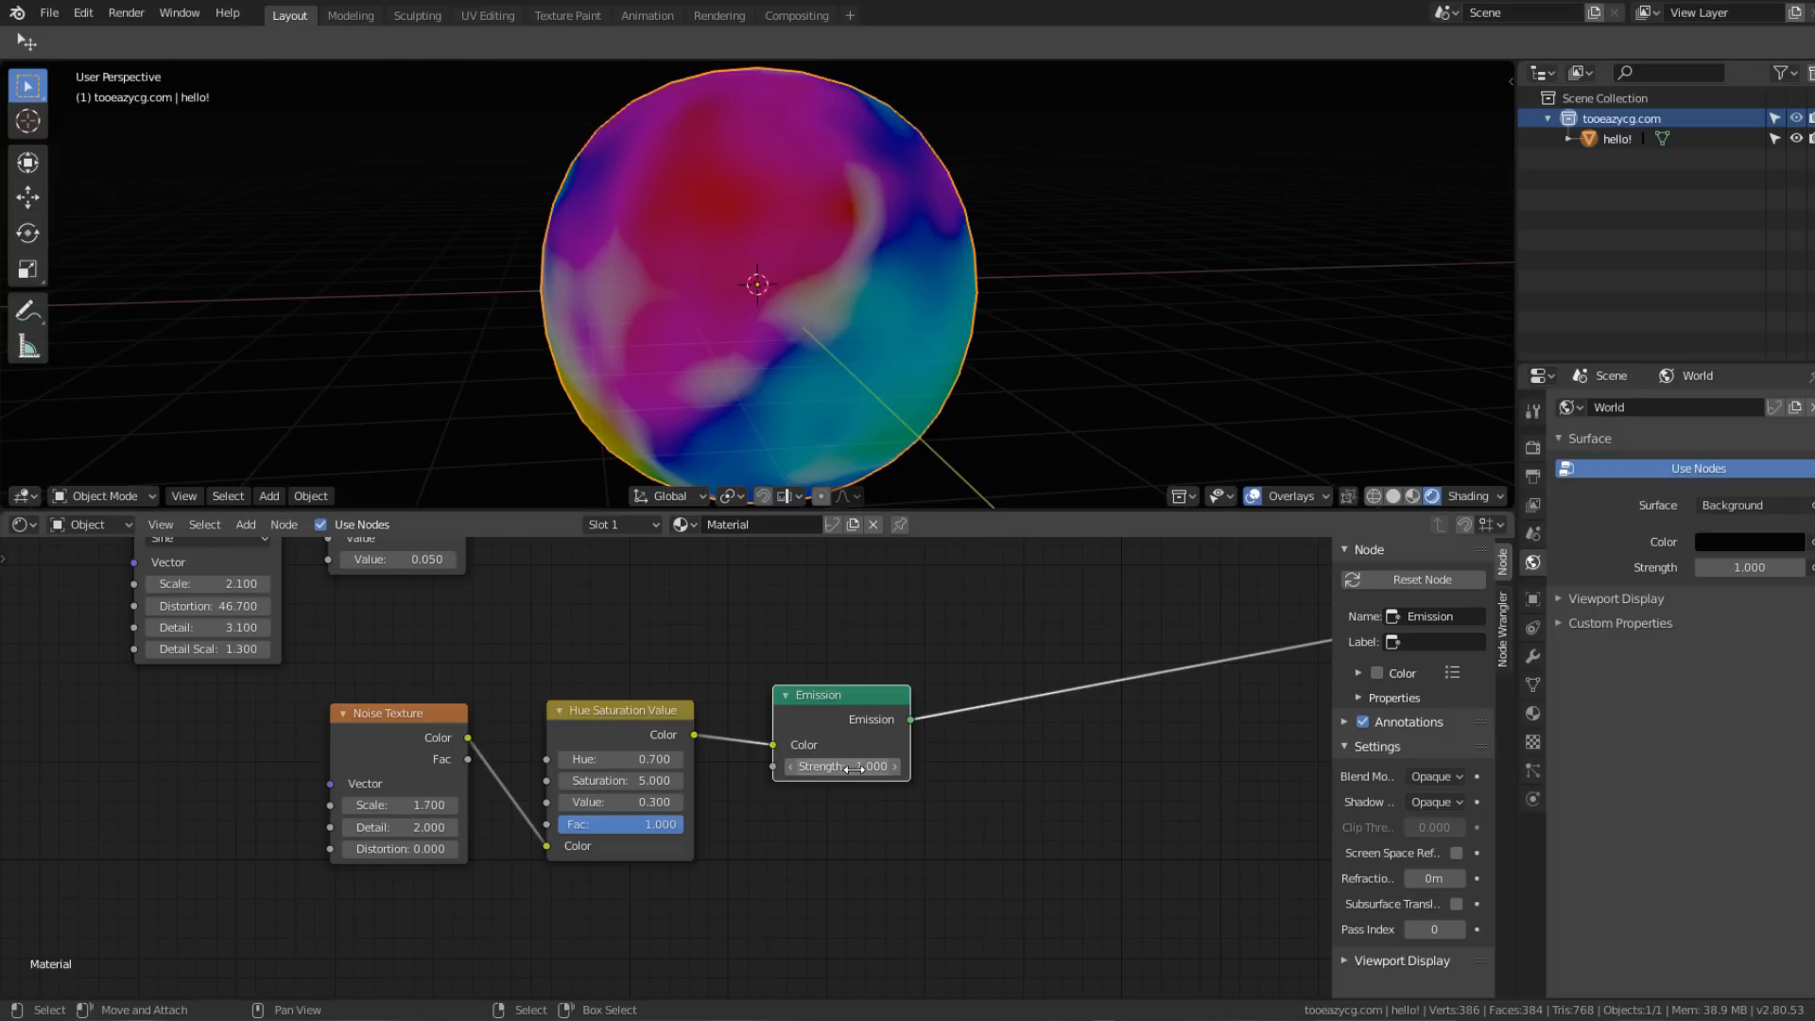
left_click_drag(854, 769, 945, 769)
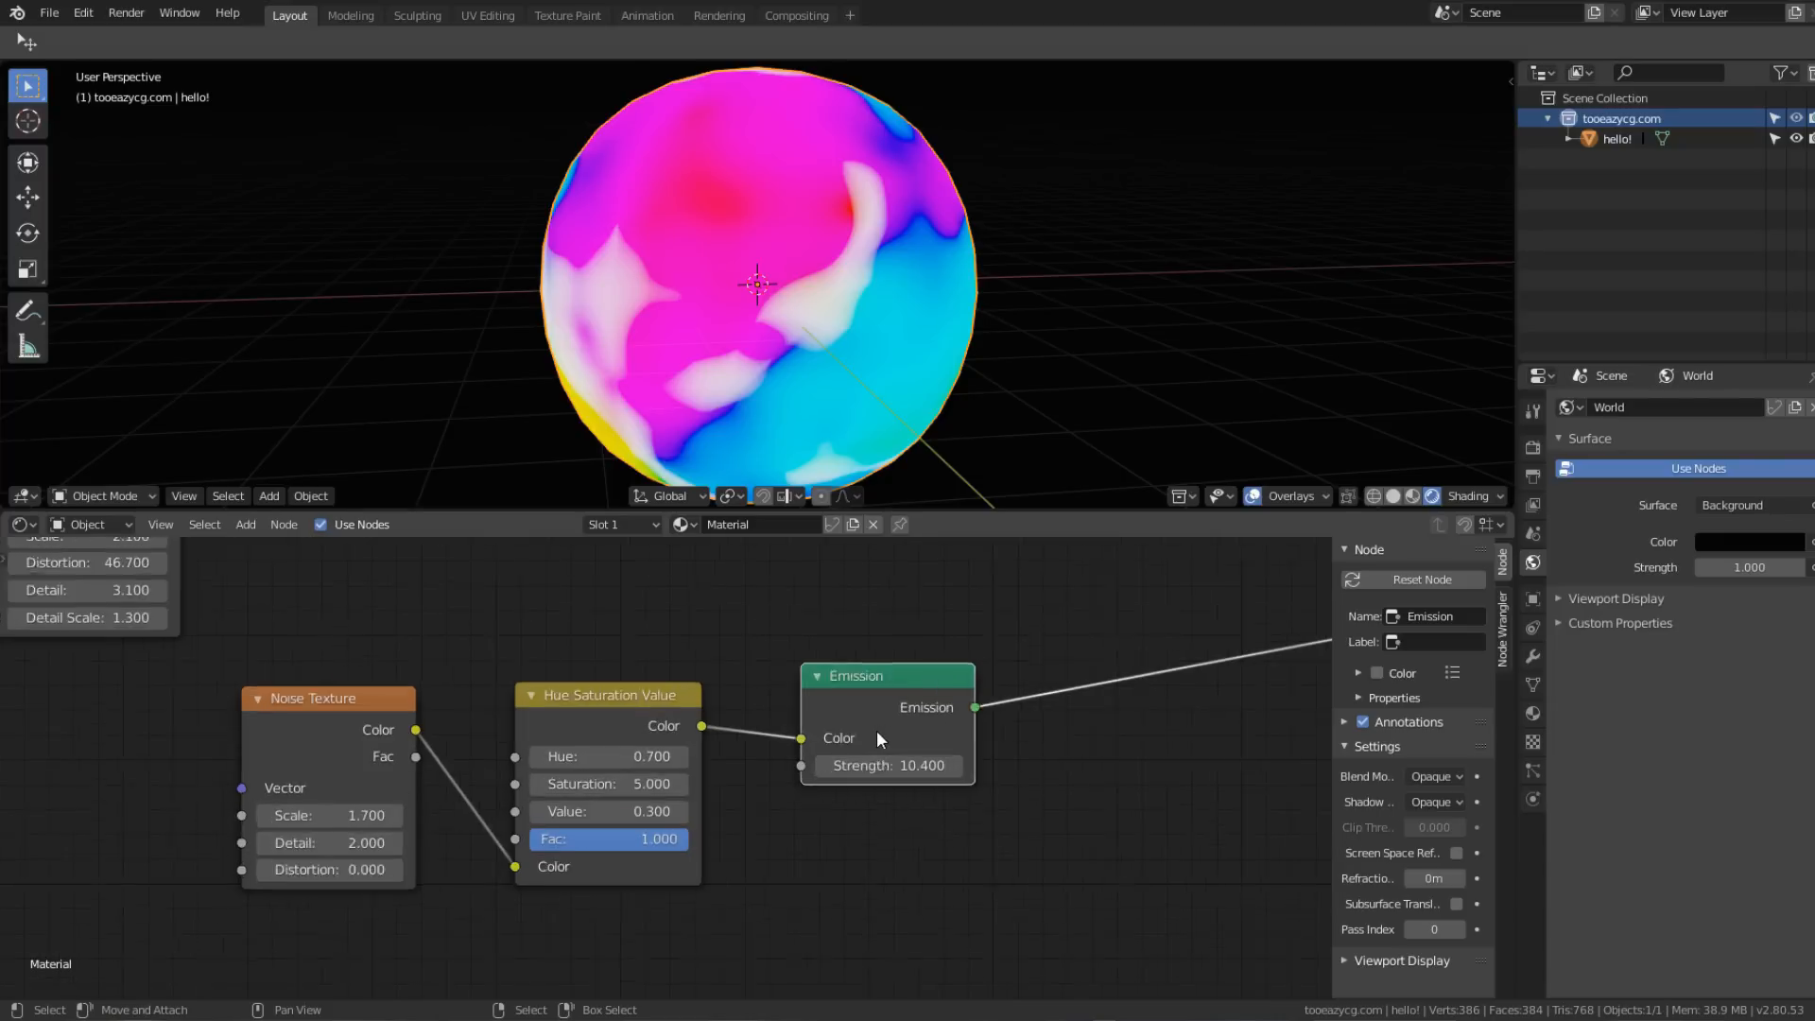
Step: Preview the Less Than node, and move the Noise Texture, Hue Saturation Value and Emission nodes beneath the wave nodes
scroll(876, 730, "down", 3)
left_click(480, 576, "ctrl+shift")
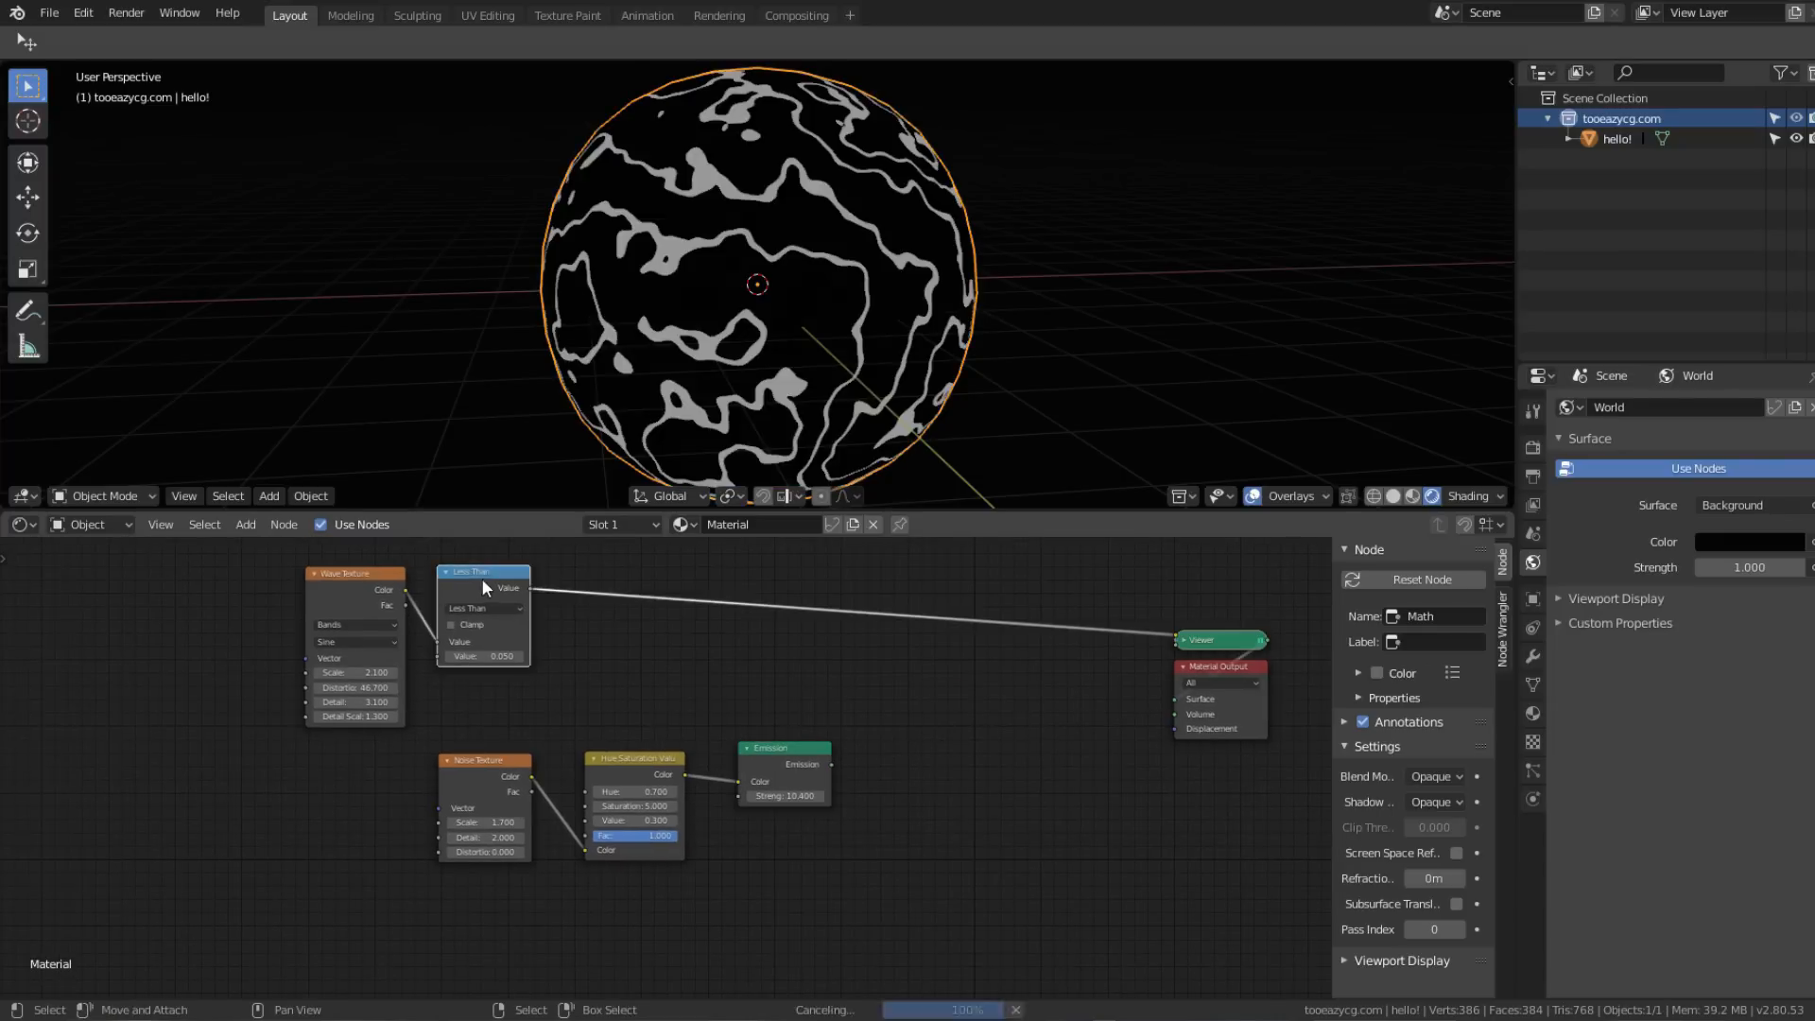
left_click_drag(824, 879, 414, 798)
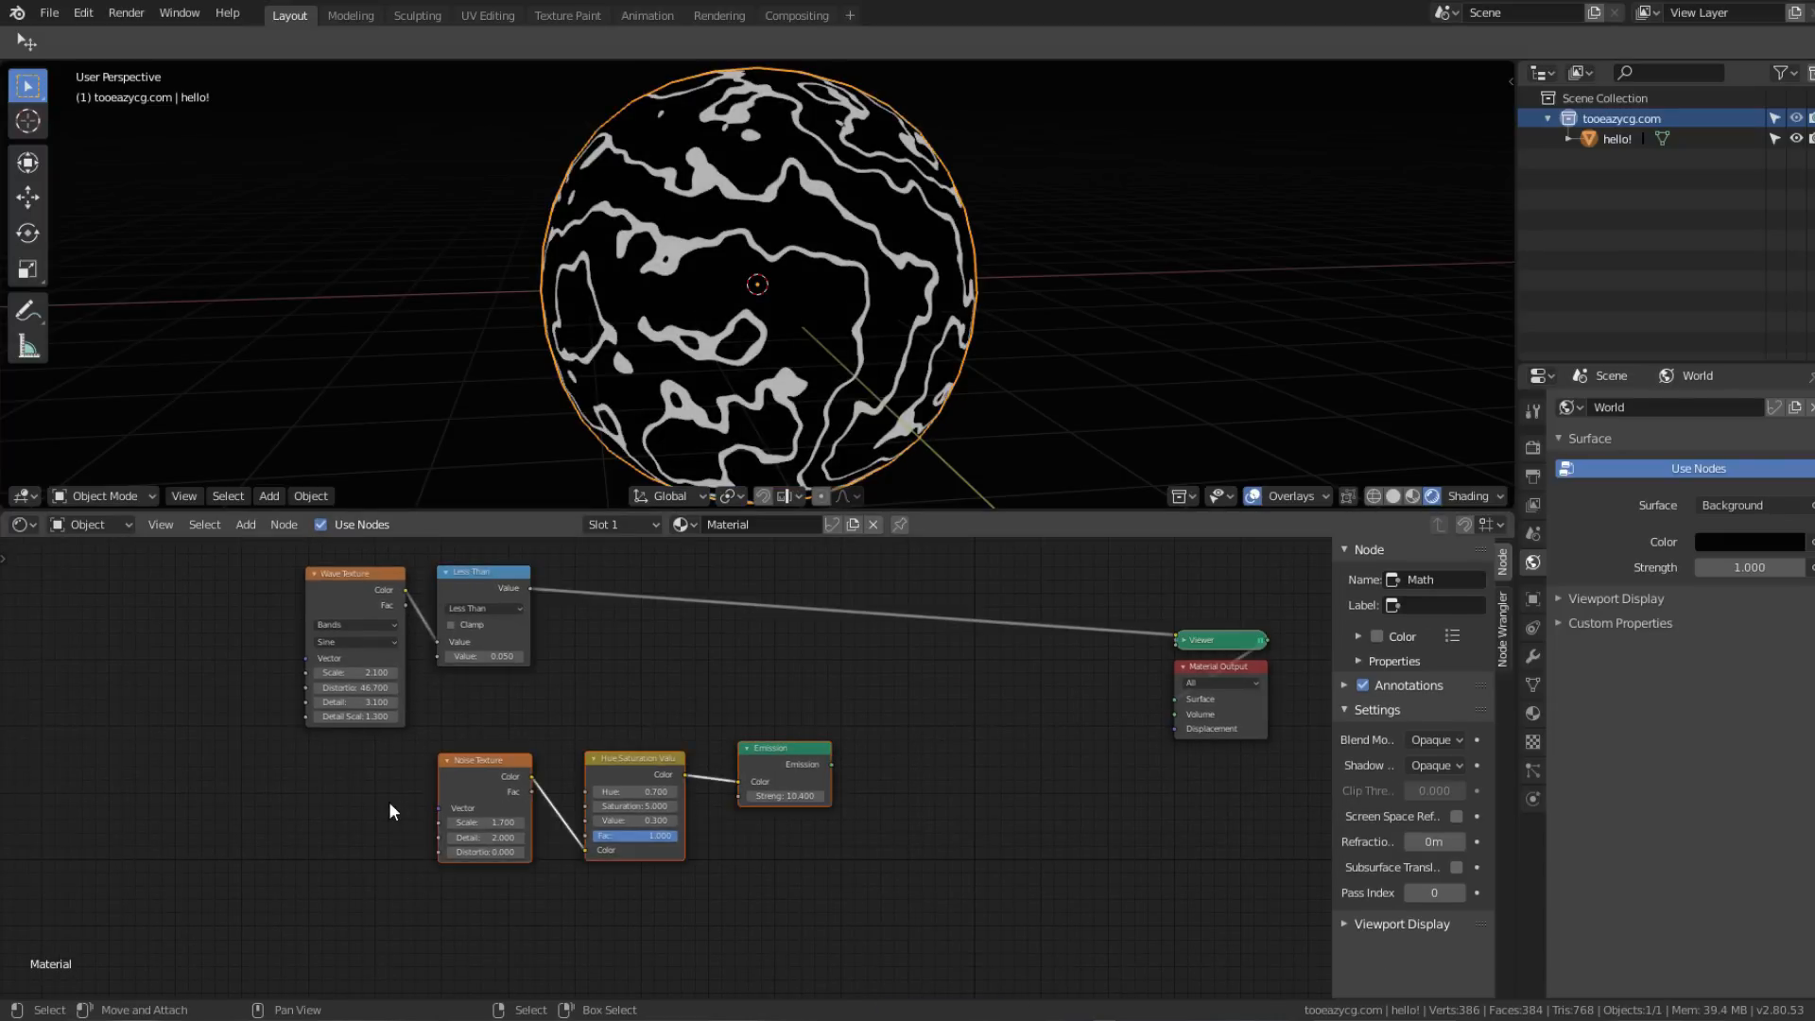
key("g")
left_click(247, 830)
key("alt+a")
Step: Add an unconnected Mix Shader node in the free space between the Less Than node and the Viewer
scroll(711, 692, "up", 2)
key("shift+a")
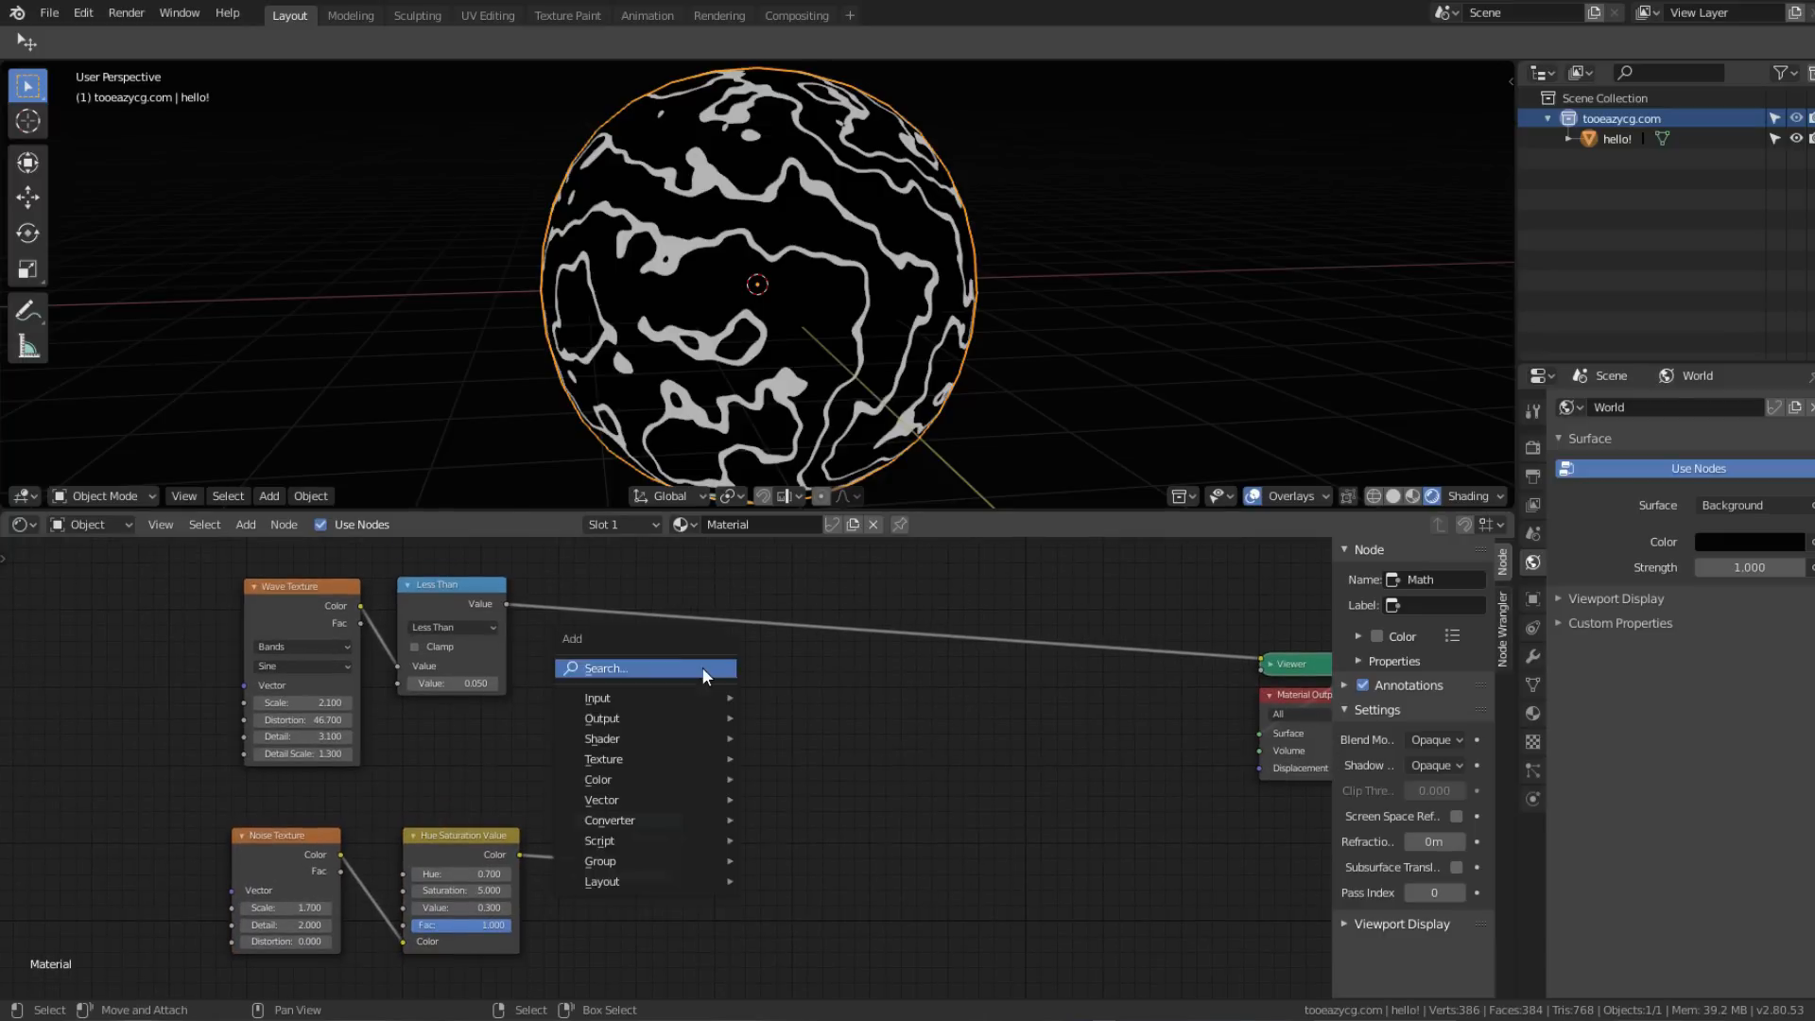
left_click(715, 670)
left_click(728, 660)
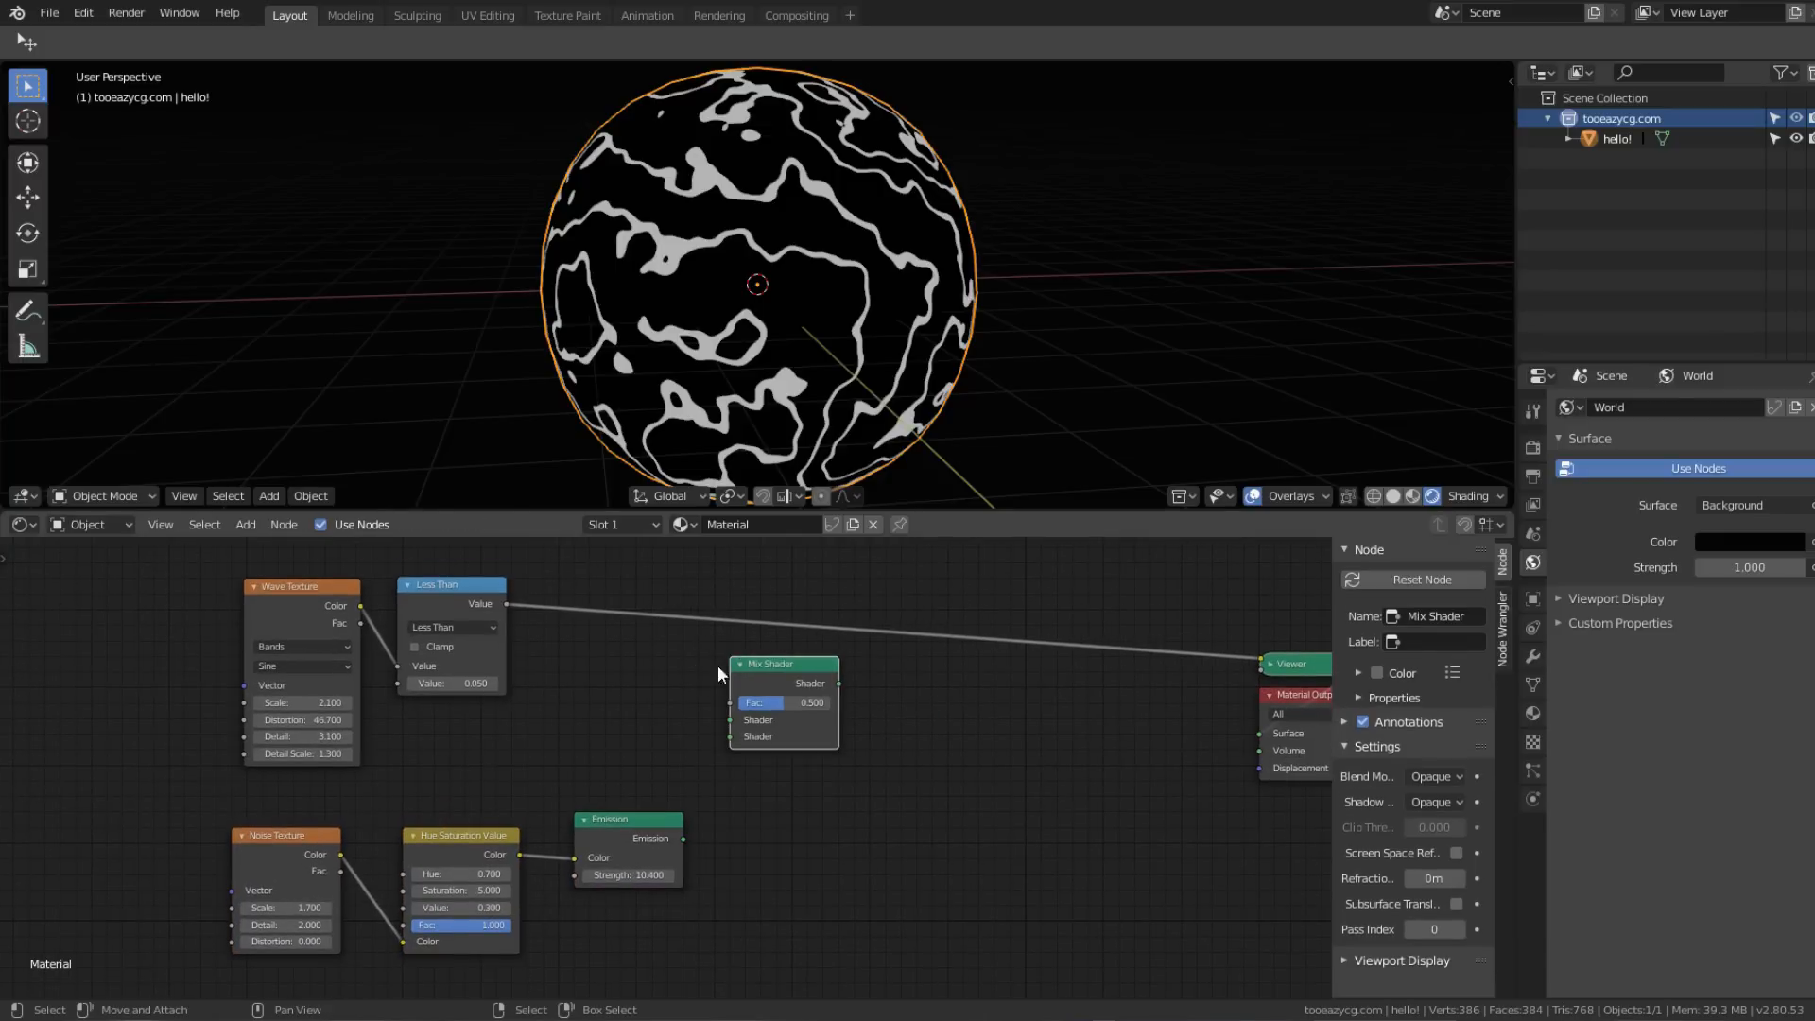
Step: Add a second Emission node between the Less Than node and the Mix Shader
key("shift+a")
left_click(624, 675)
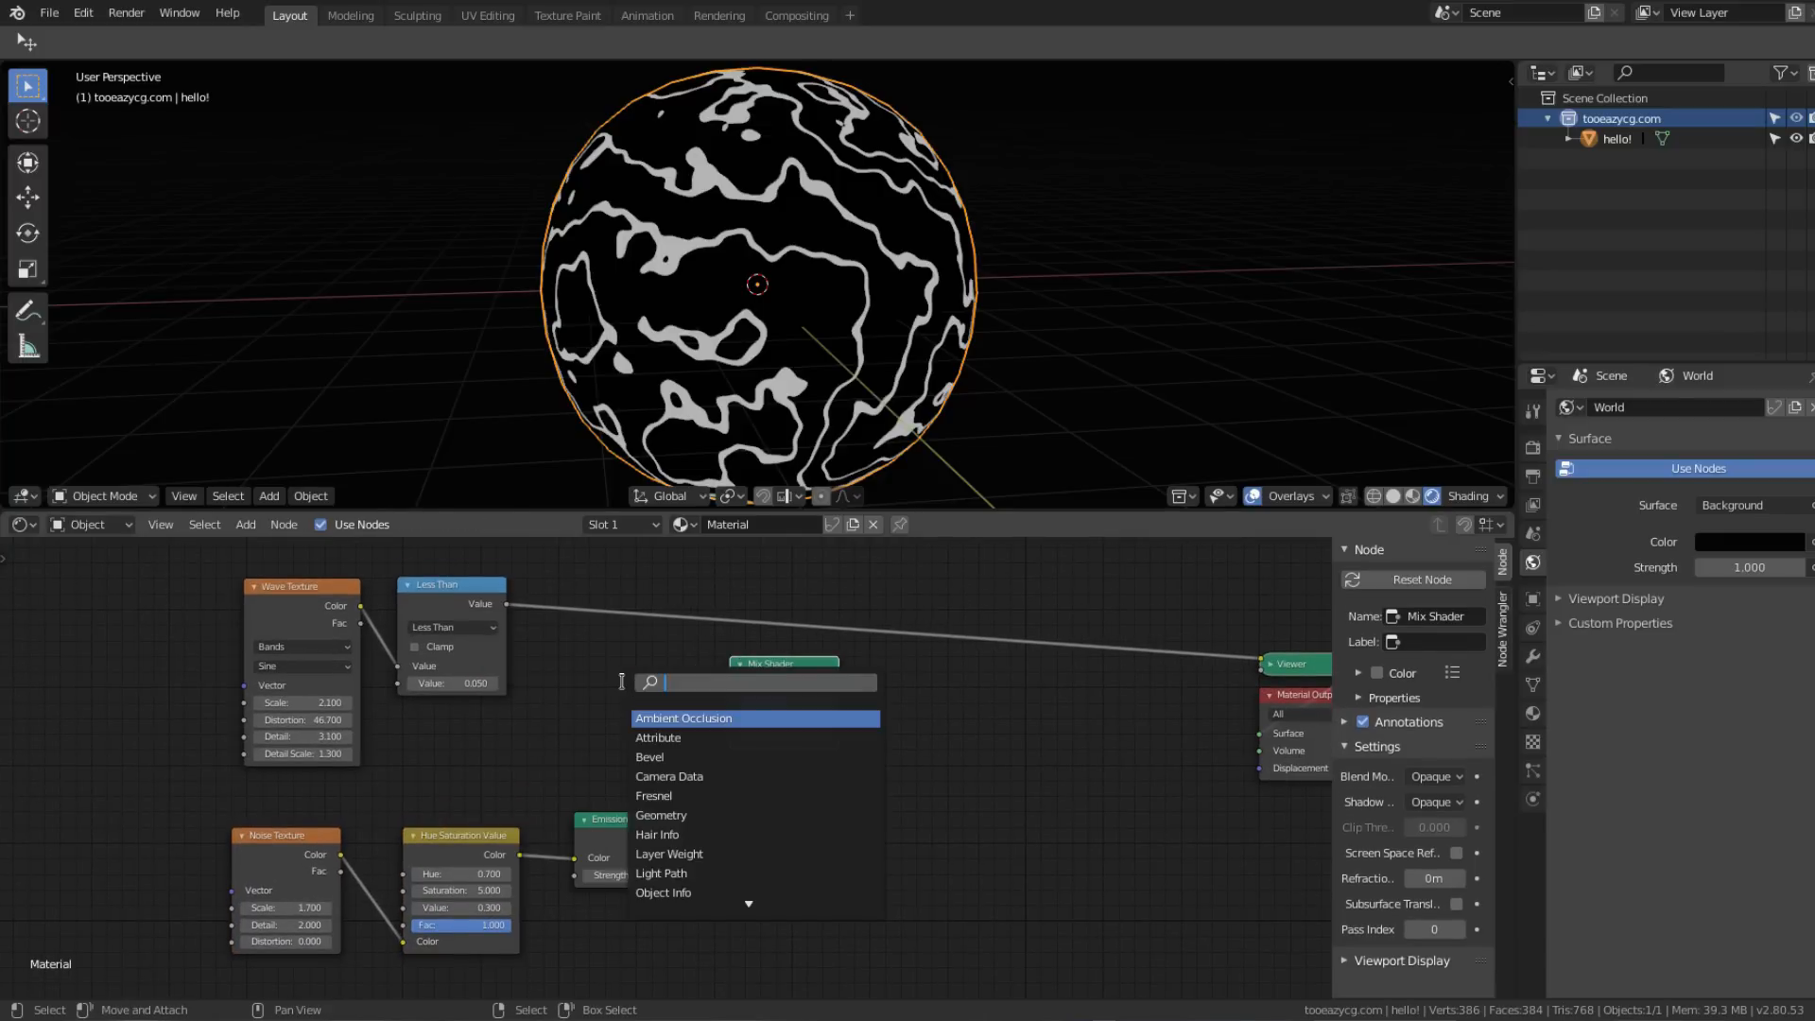
type("emis")
key("Return")
left_click(571, 673)
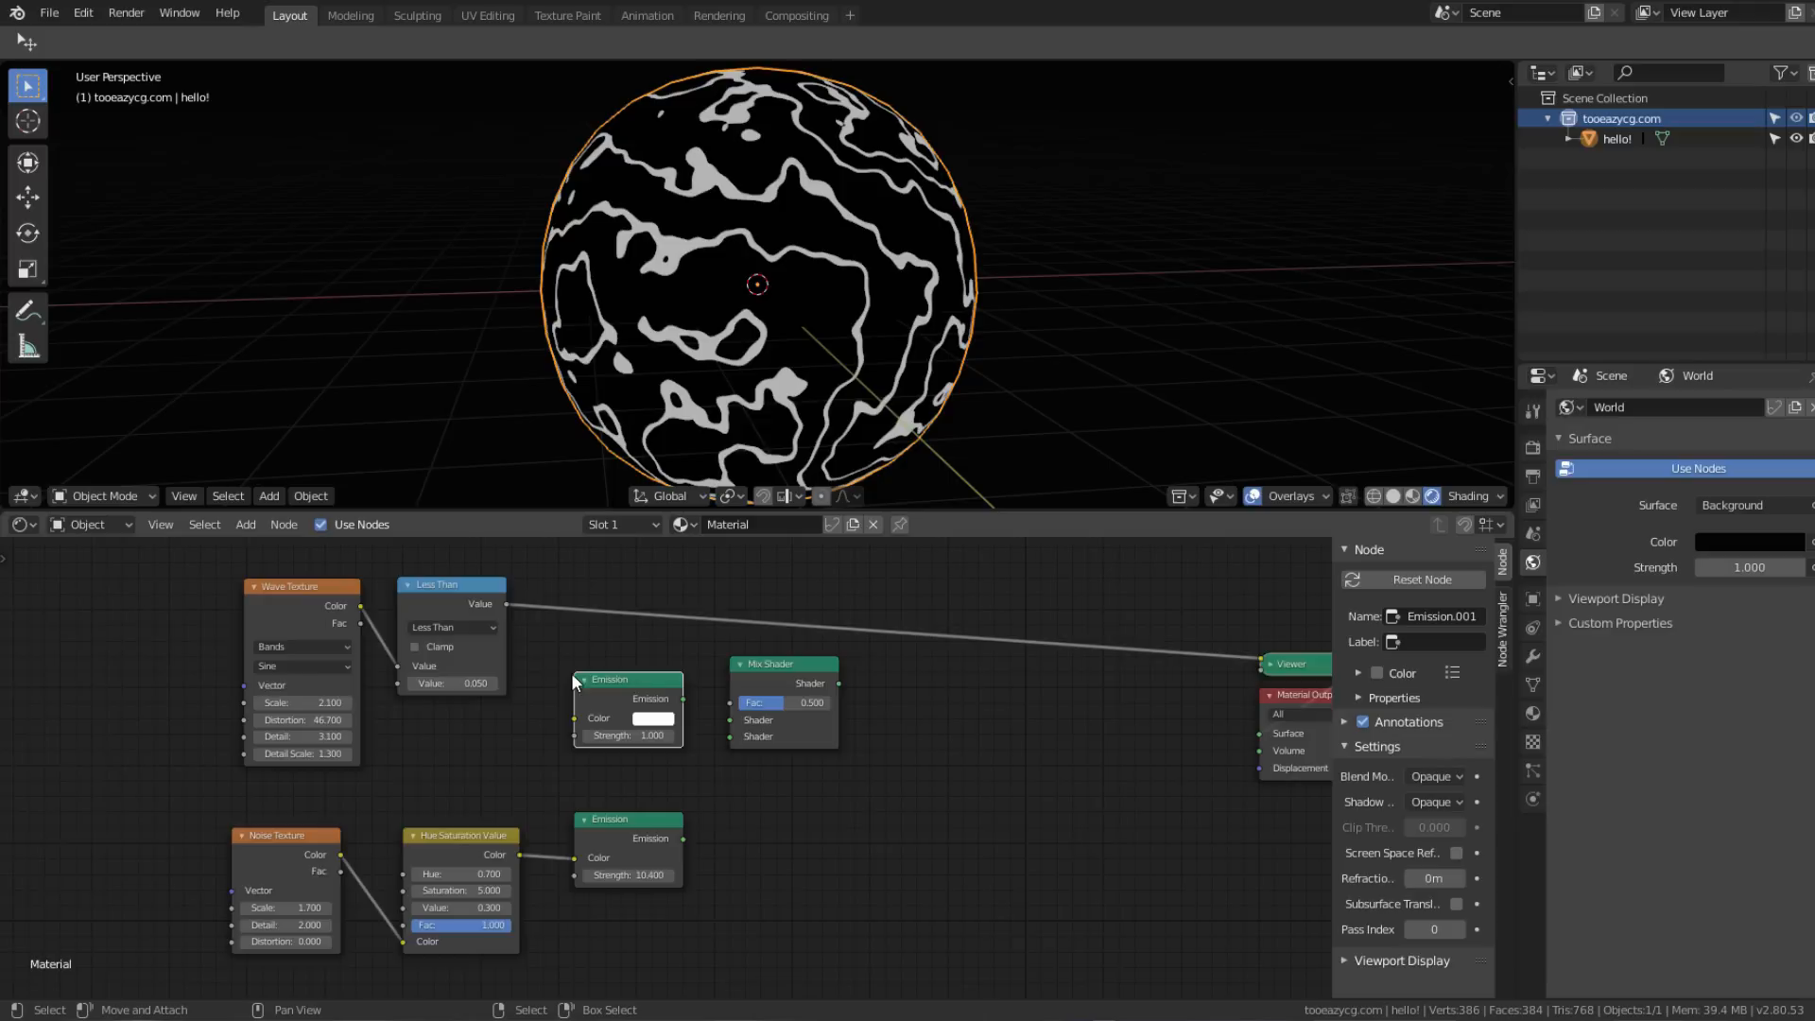
Step: Connect the new white Emission to the Mix Shader's first shader input and the noise-colored Emission to the second
scroll(570, 673, "up", 2)
middle_click_drag(712, 638, 714, 711)
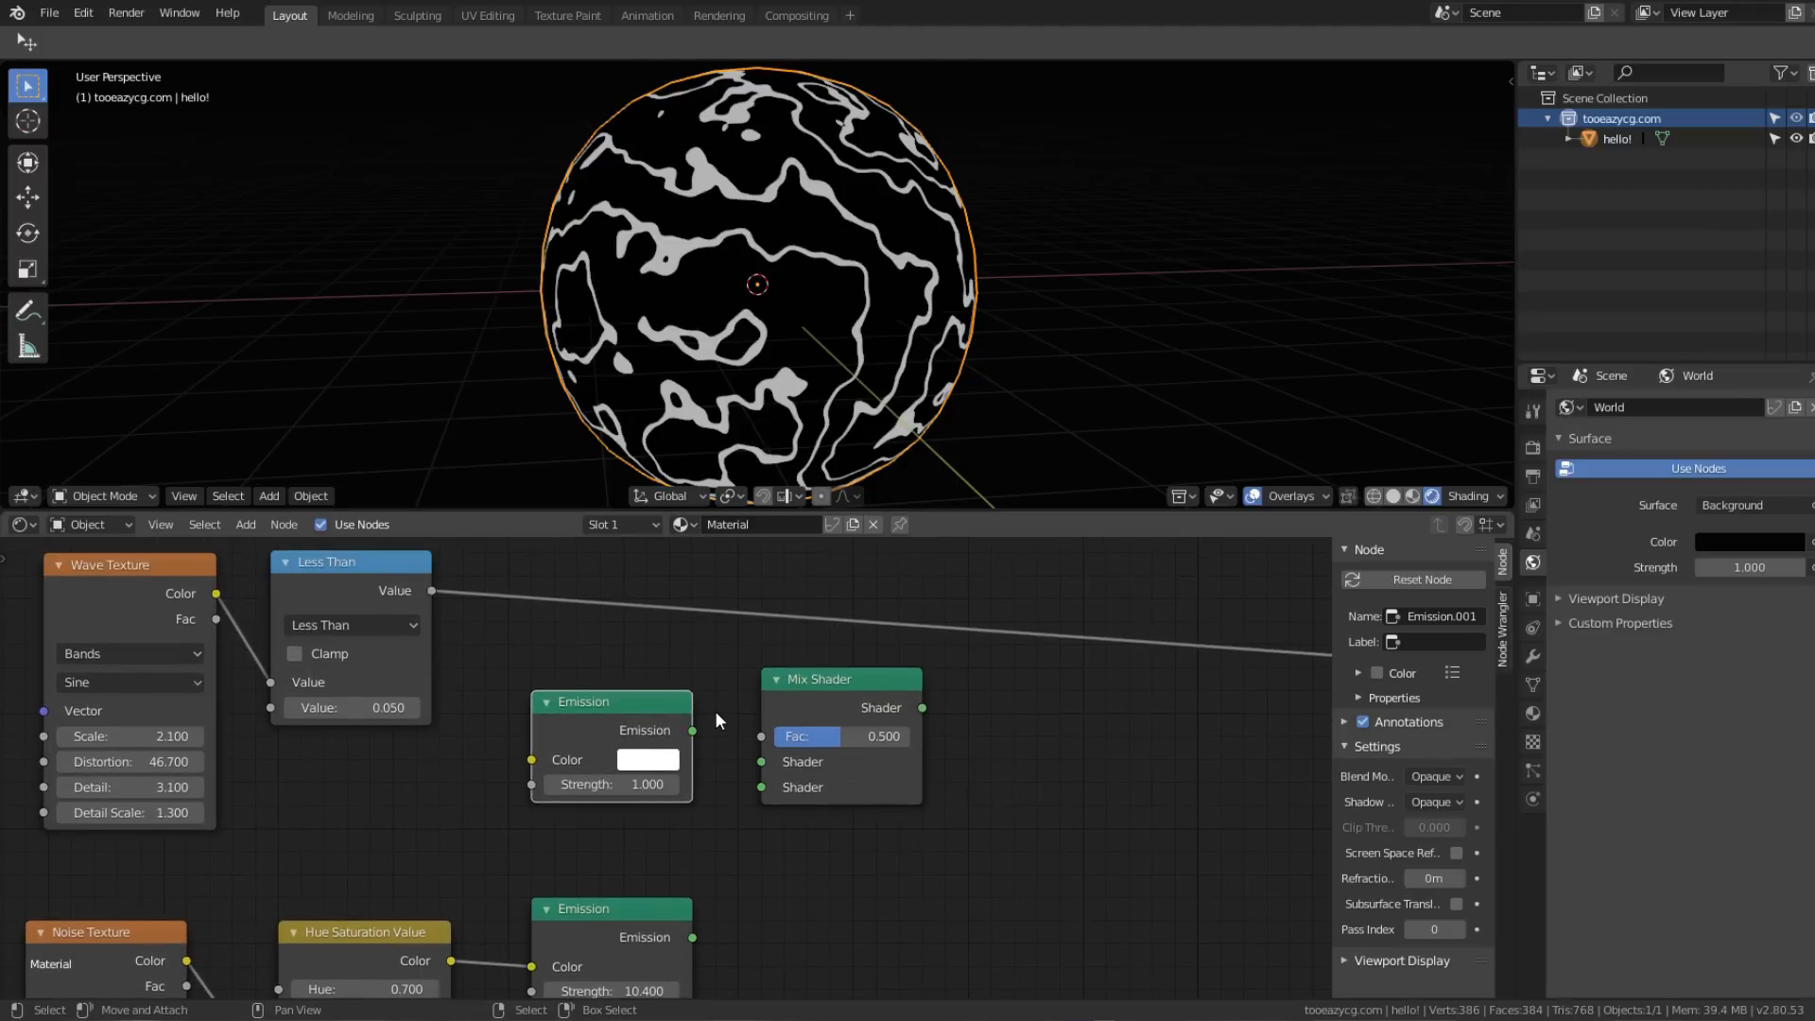
scroll(715, 711, "up", 1)
left_click_drag(697, 724, 777, 760)
middle_click_drag(721, 822, 887, 650)
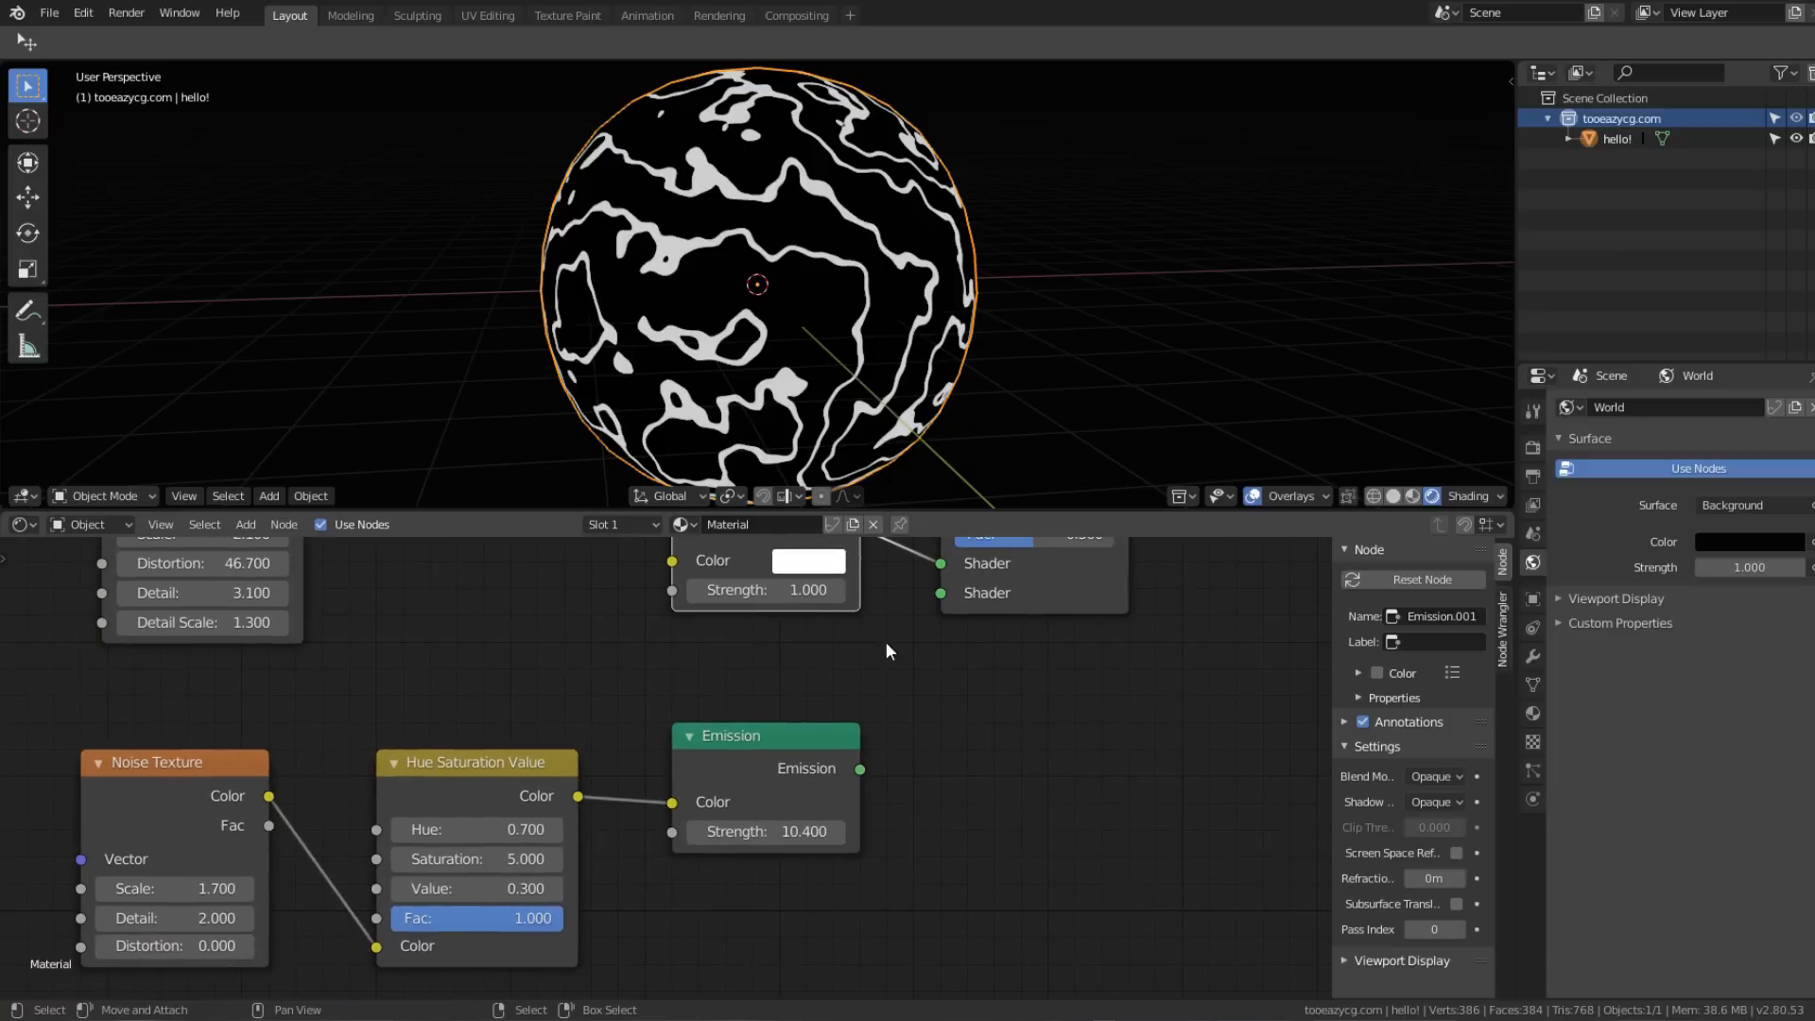
left_click_drag(861, 769, 956, 594)
Step: Preview the Mix Shader on the sphere and connect the Less Than node's Value output to its Fac input
middle_click_drag(957, 594, 930, 725)
left_click(973, 598)
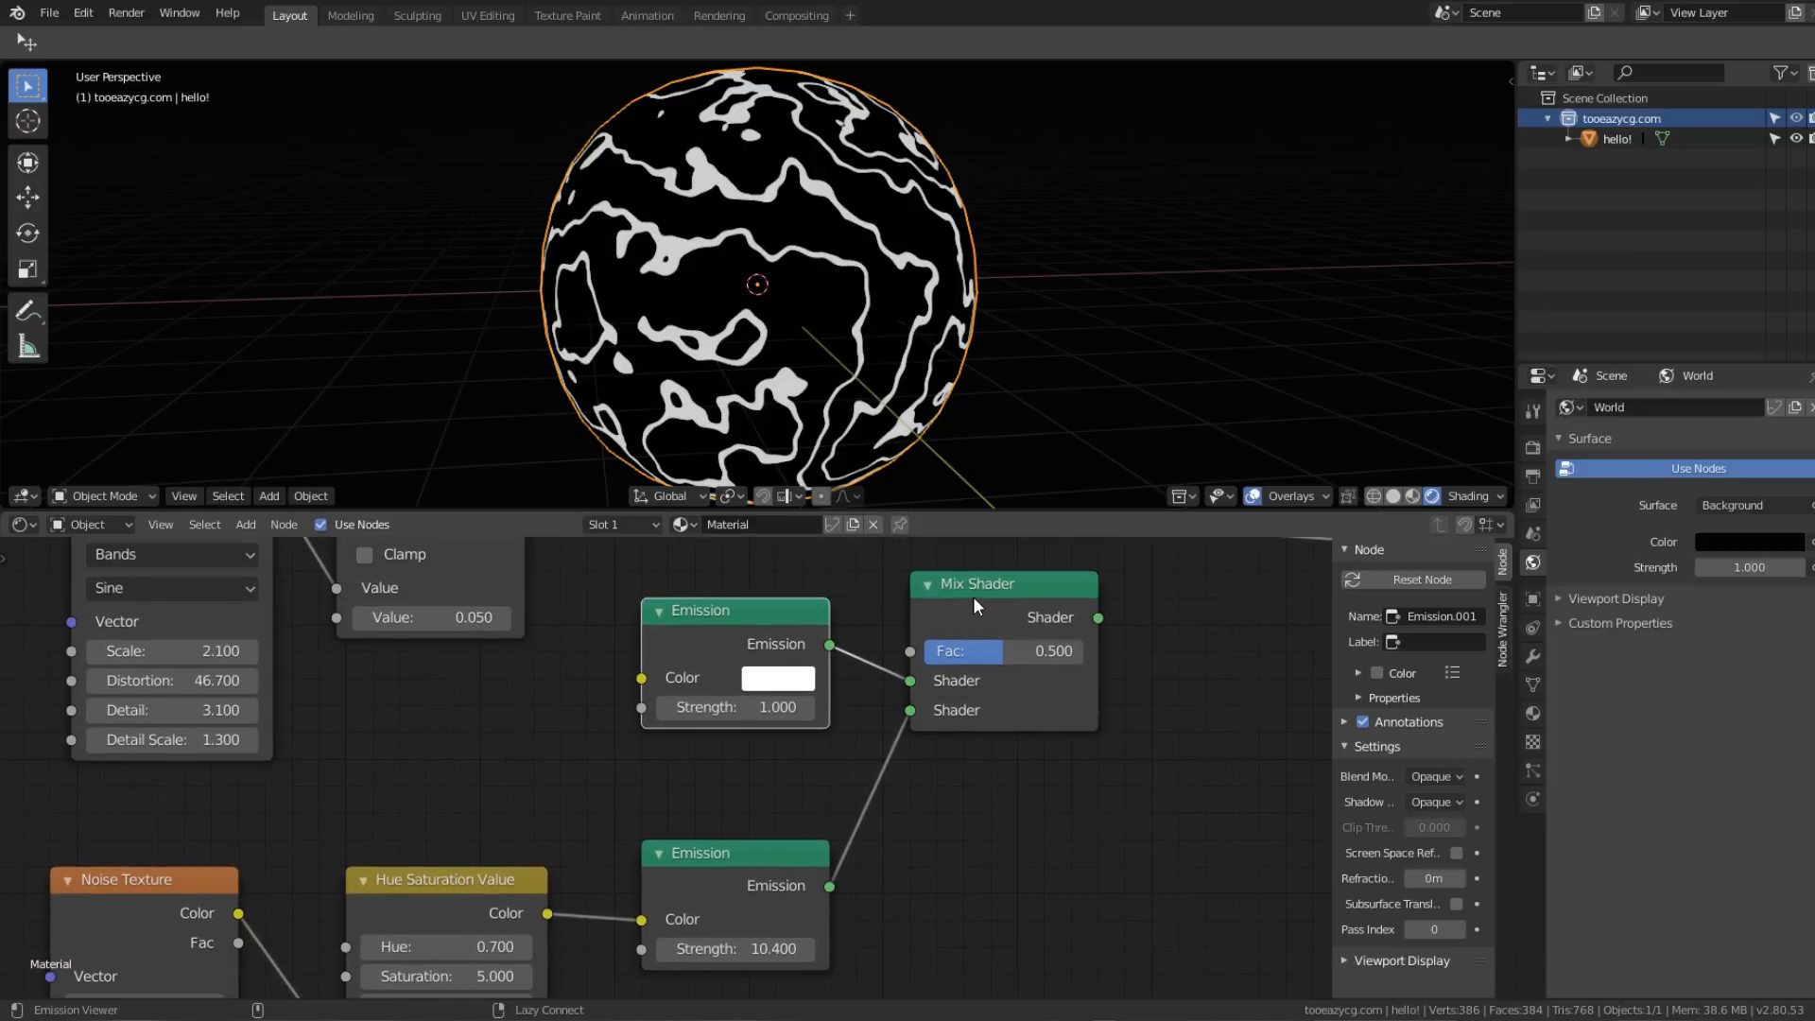
middle_click_drag(791, 587, 833, 782)
scroll(644, 661, "down", 1)
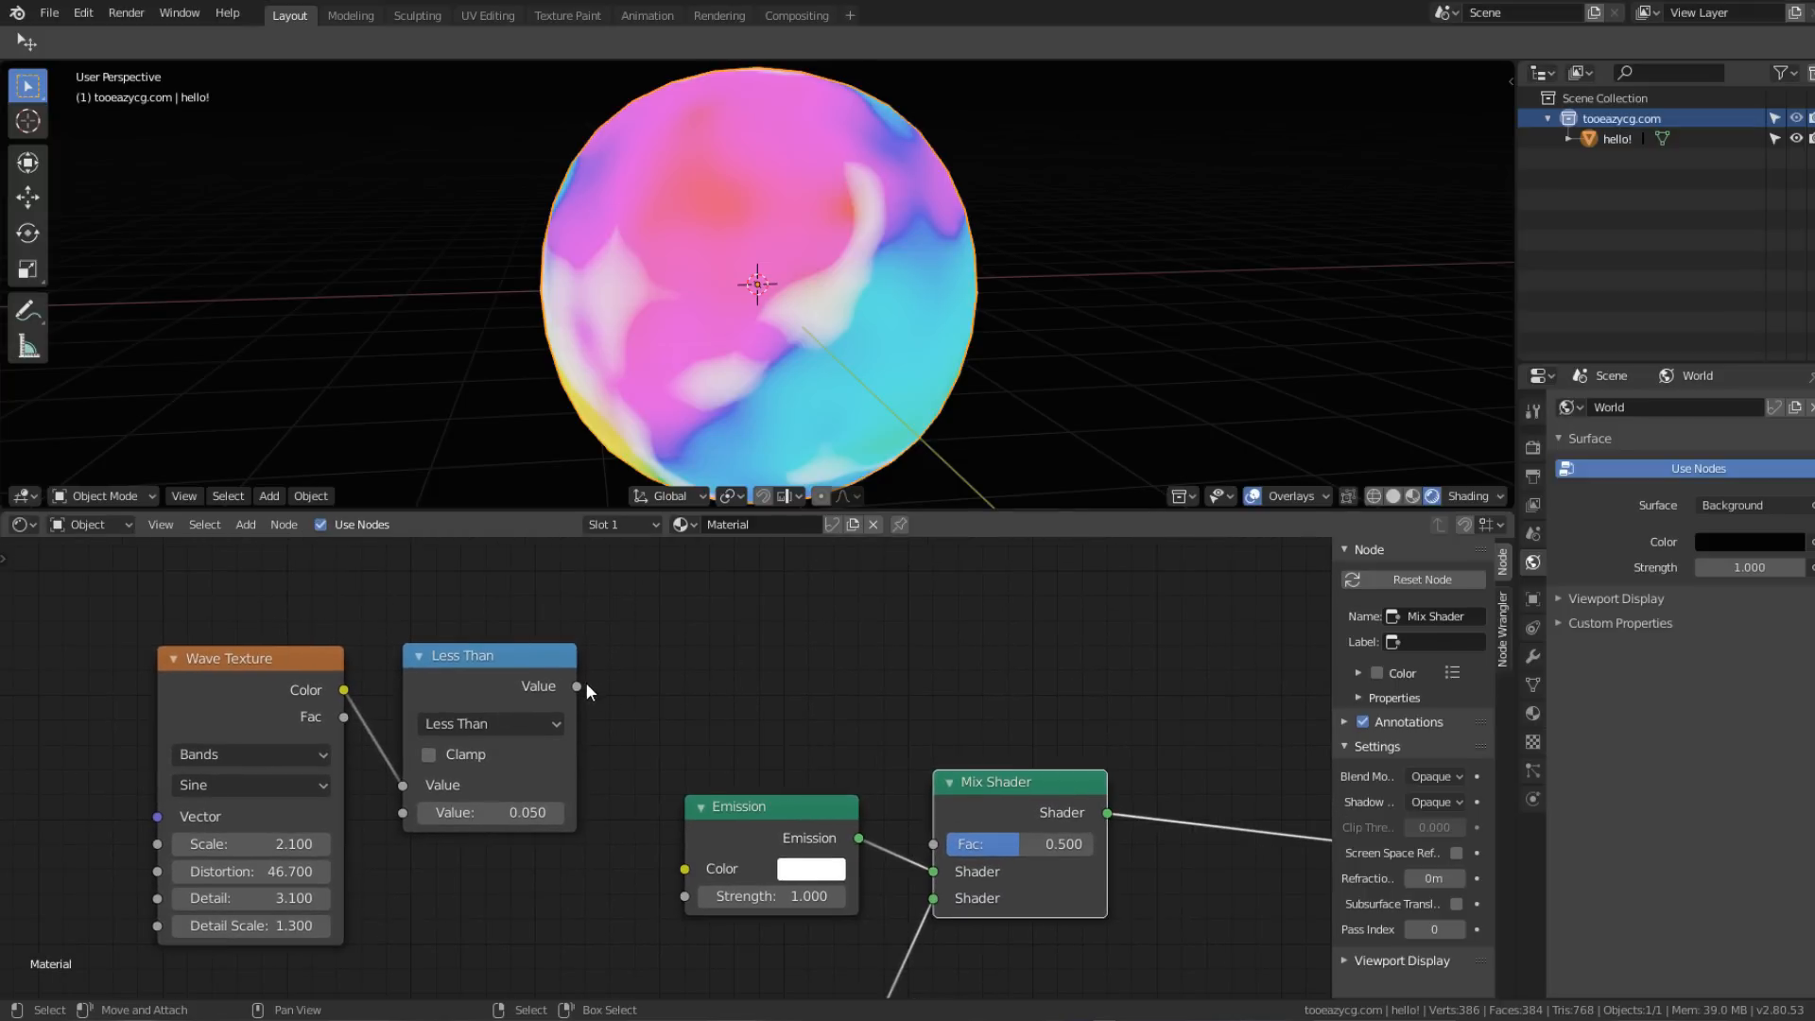
middle_click_drag(580, 683, 546, 535)
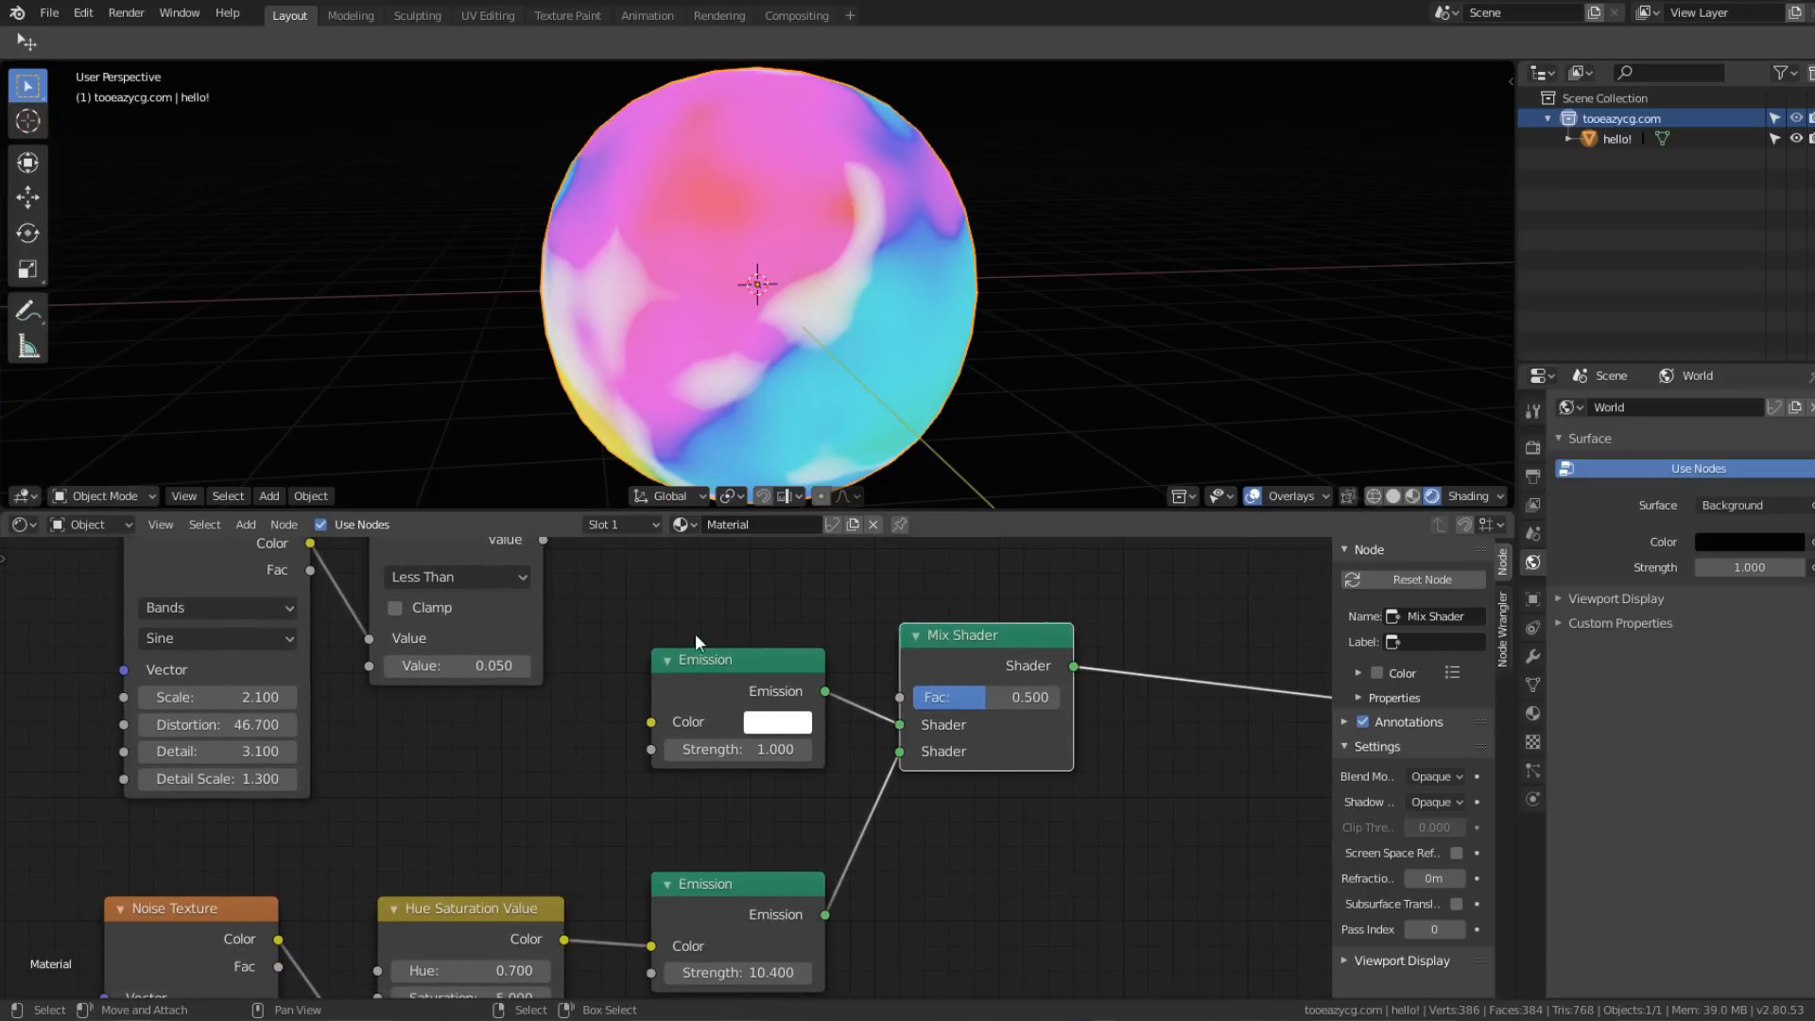
middle_click_drag(695, 633, 666, 792)
scroll(455, 637, "up", 2)
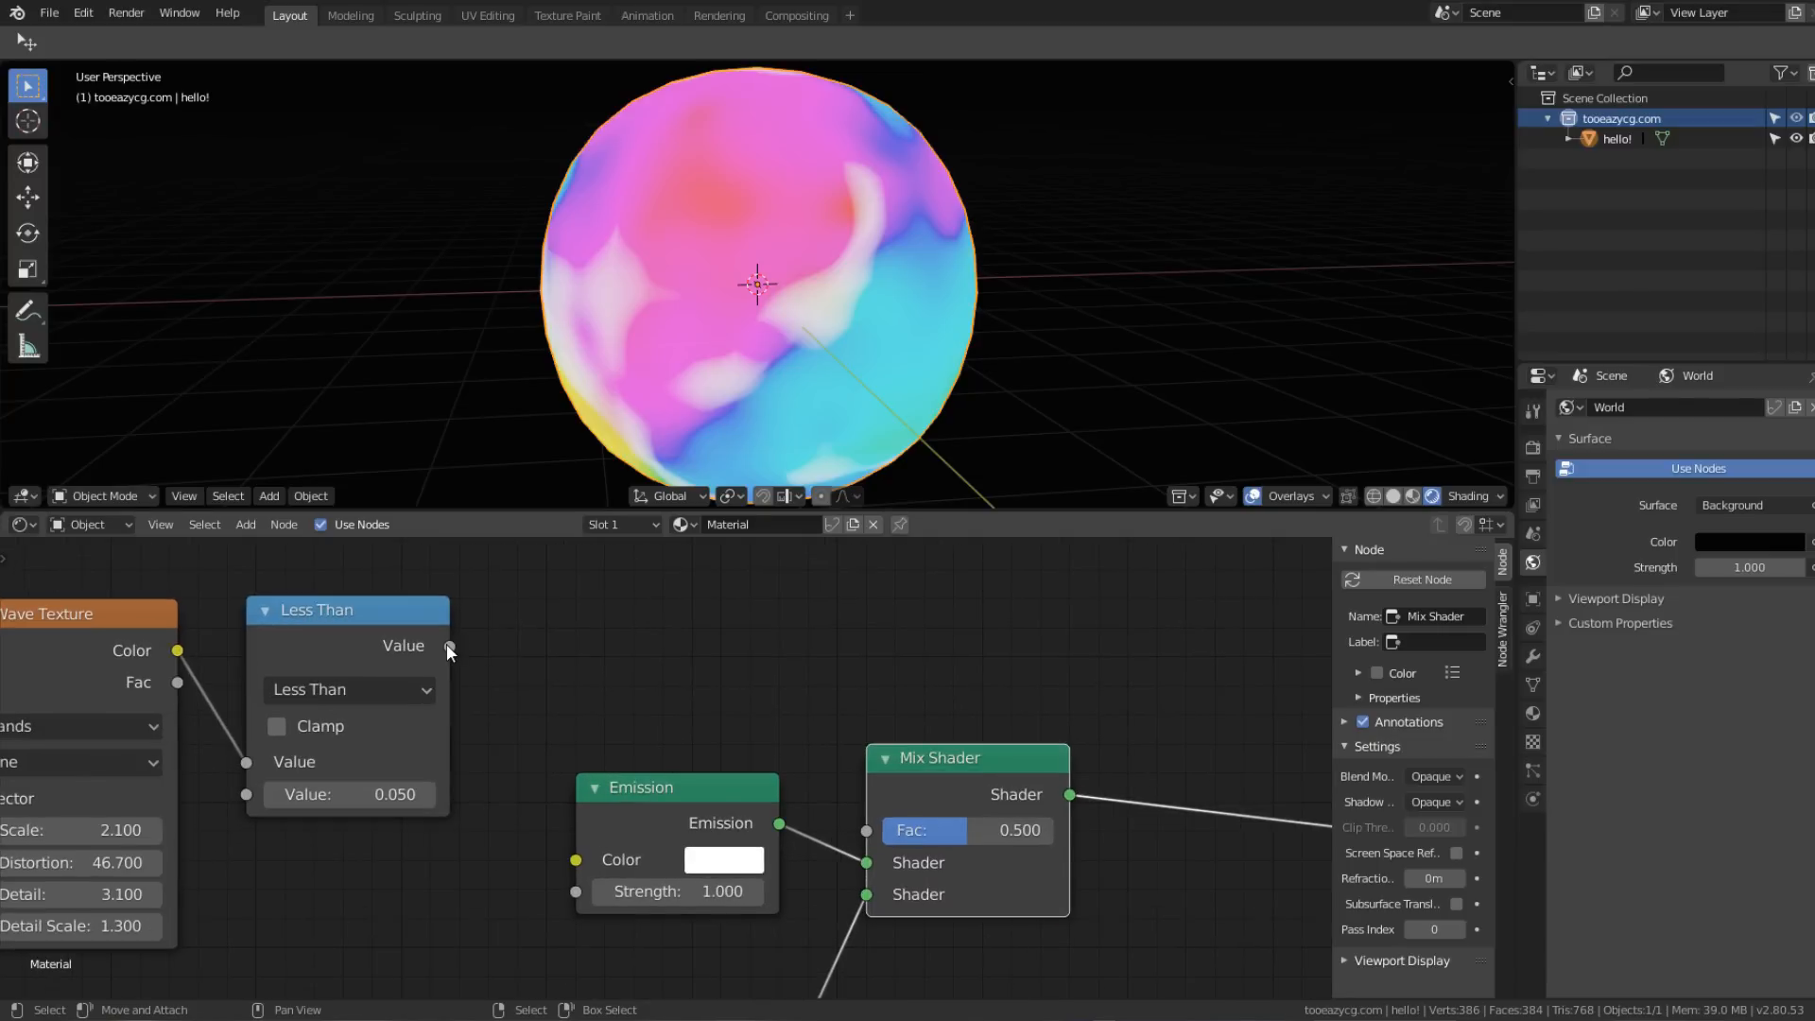
left_click_drag(450, 647, 868, 829)
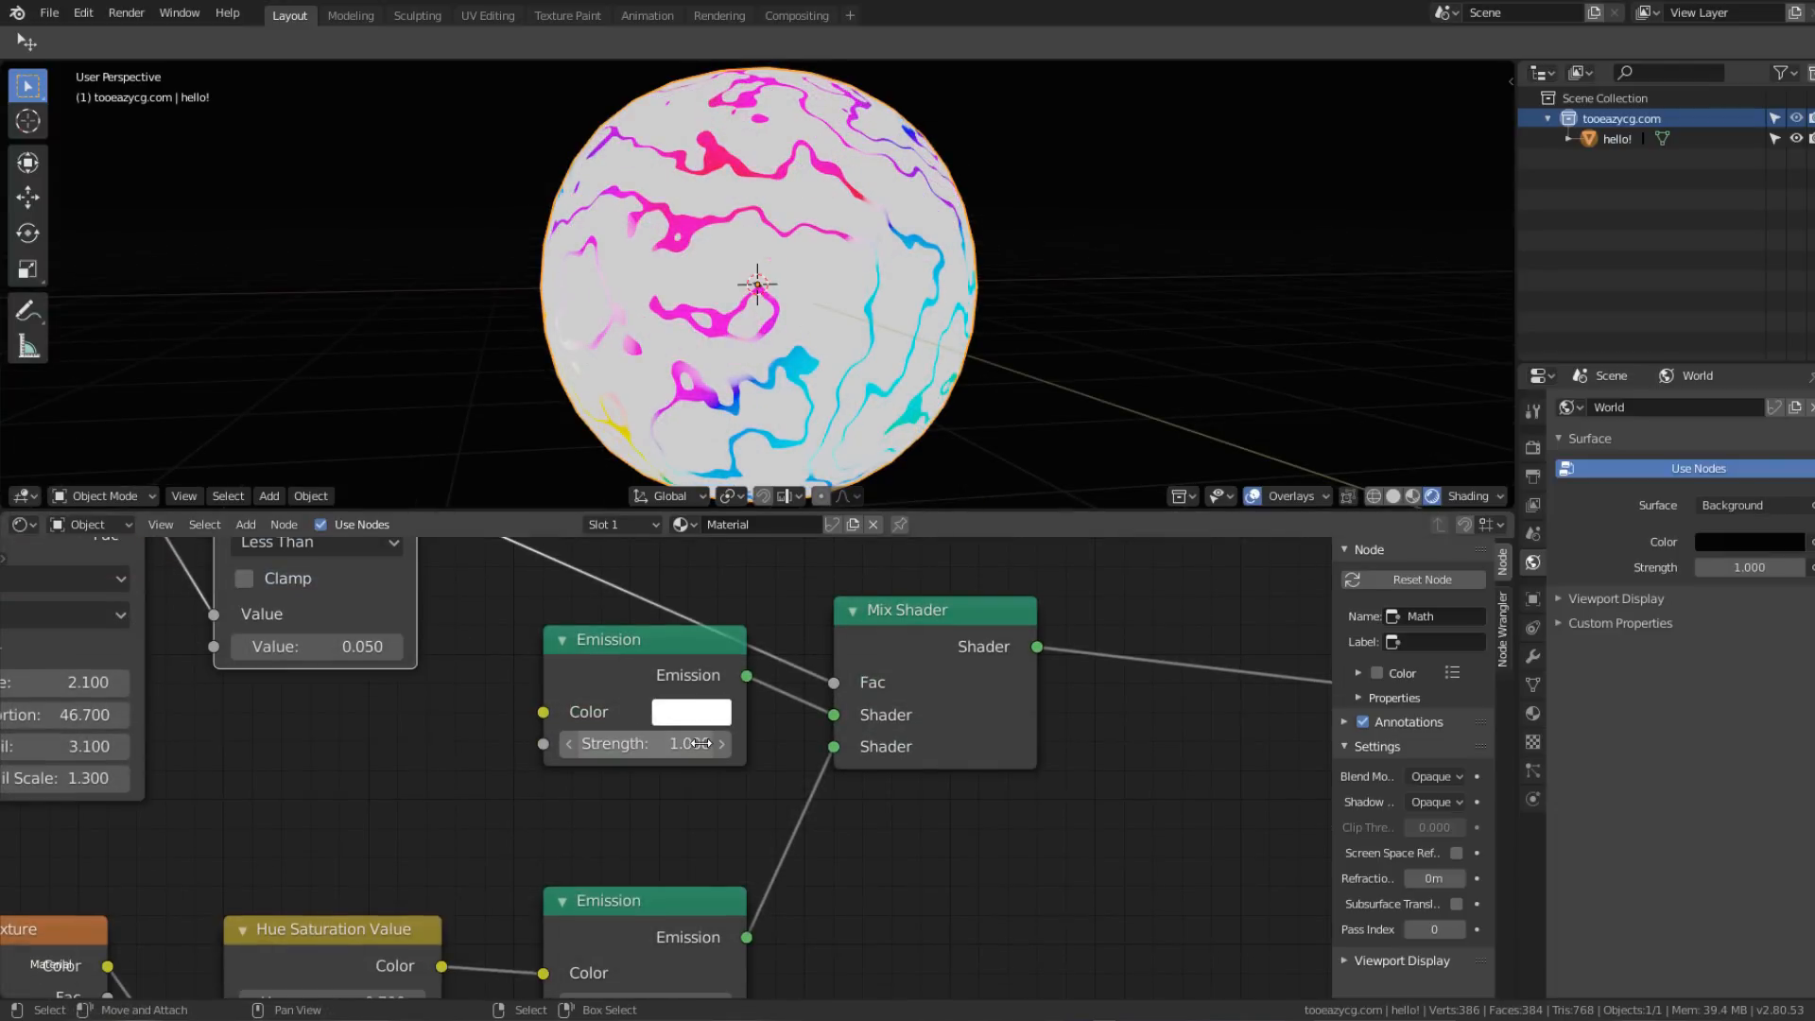
Step: Set the white Emission's strength to 2.5 and move that node down, closer to the noise-colored Emission
left_click(678, 744)
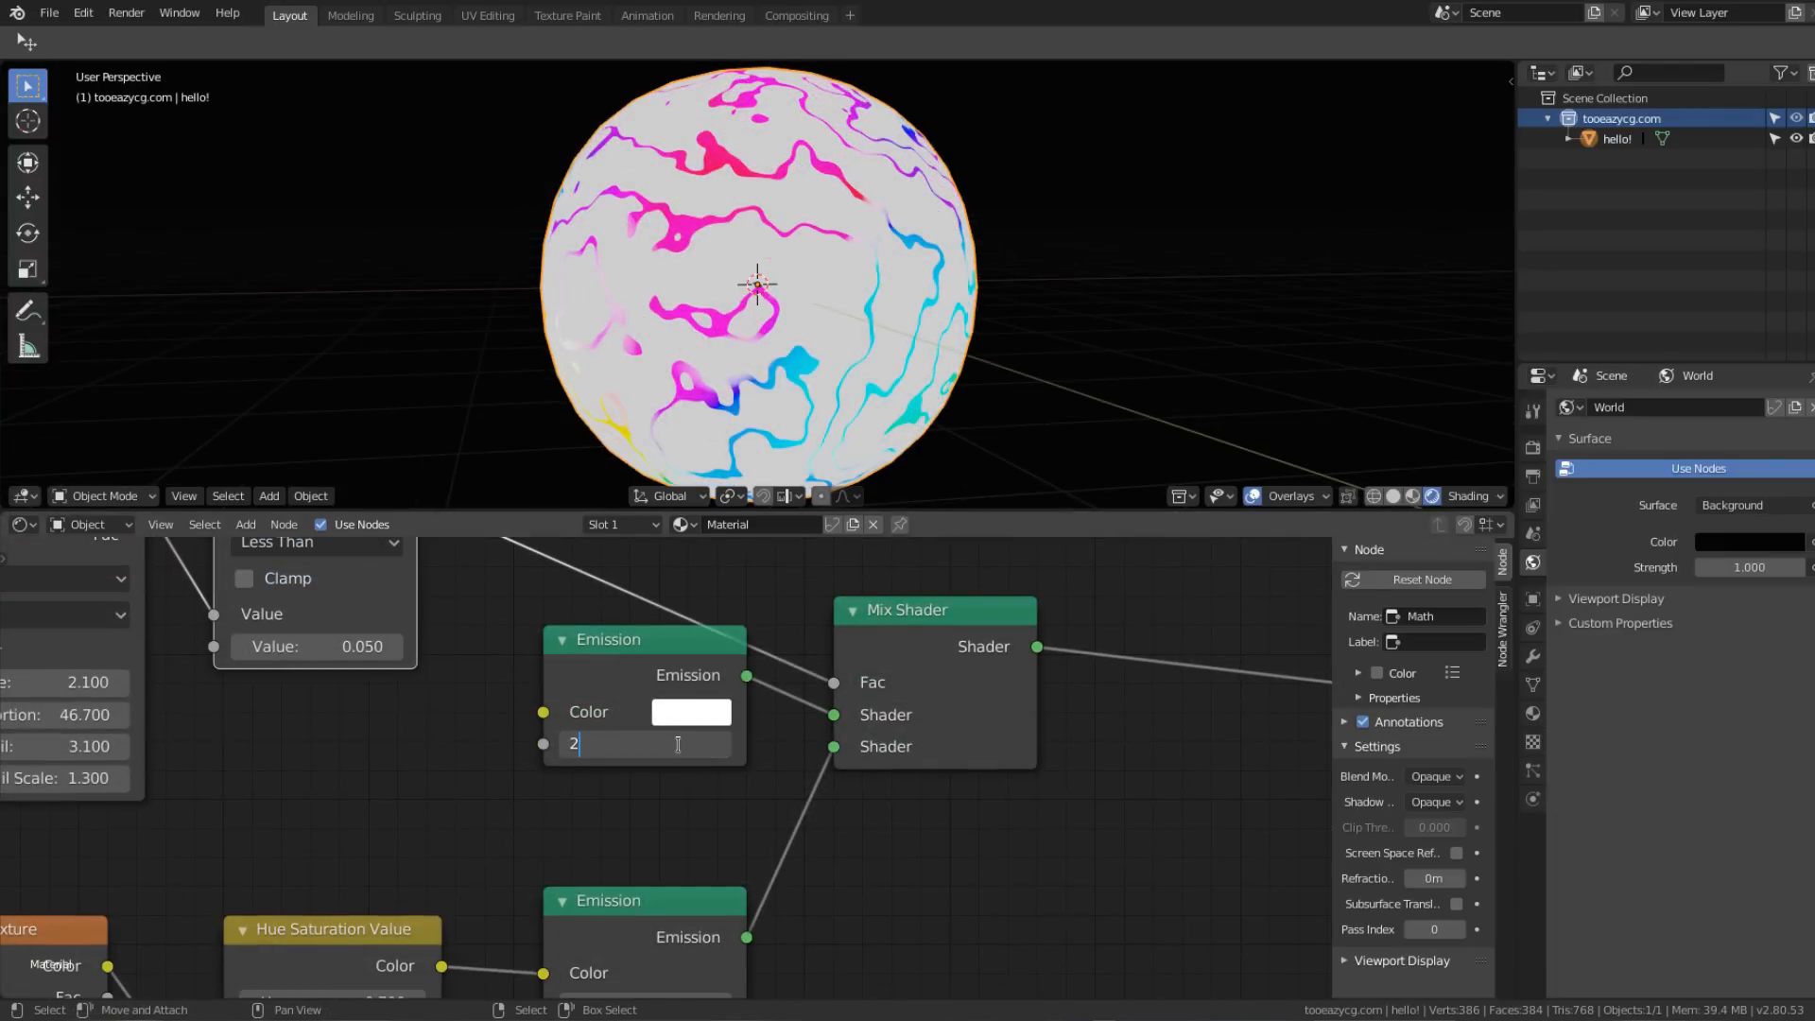
type("2.5")
key("Return")
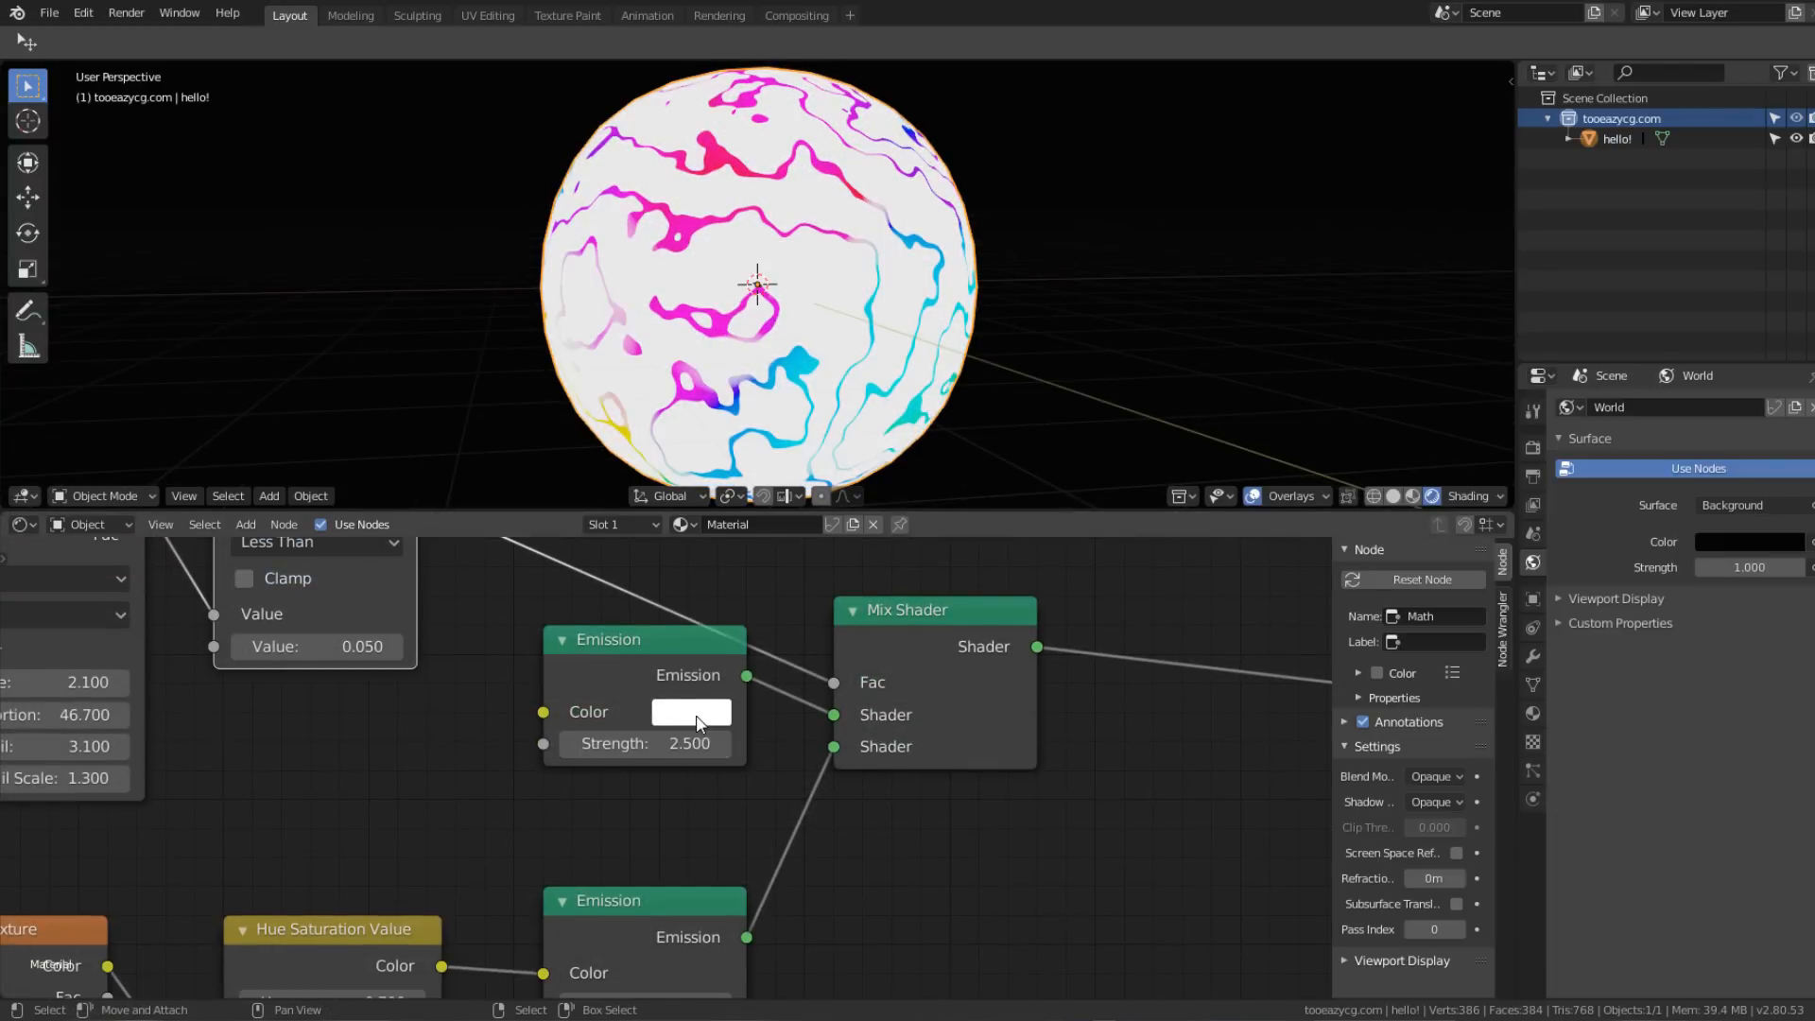
scroll(678, 744, "down", 3)
left_click(681, 677)
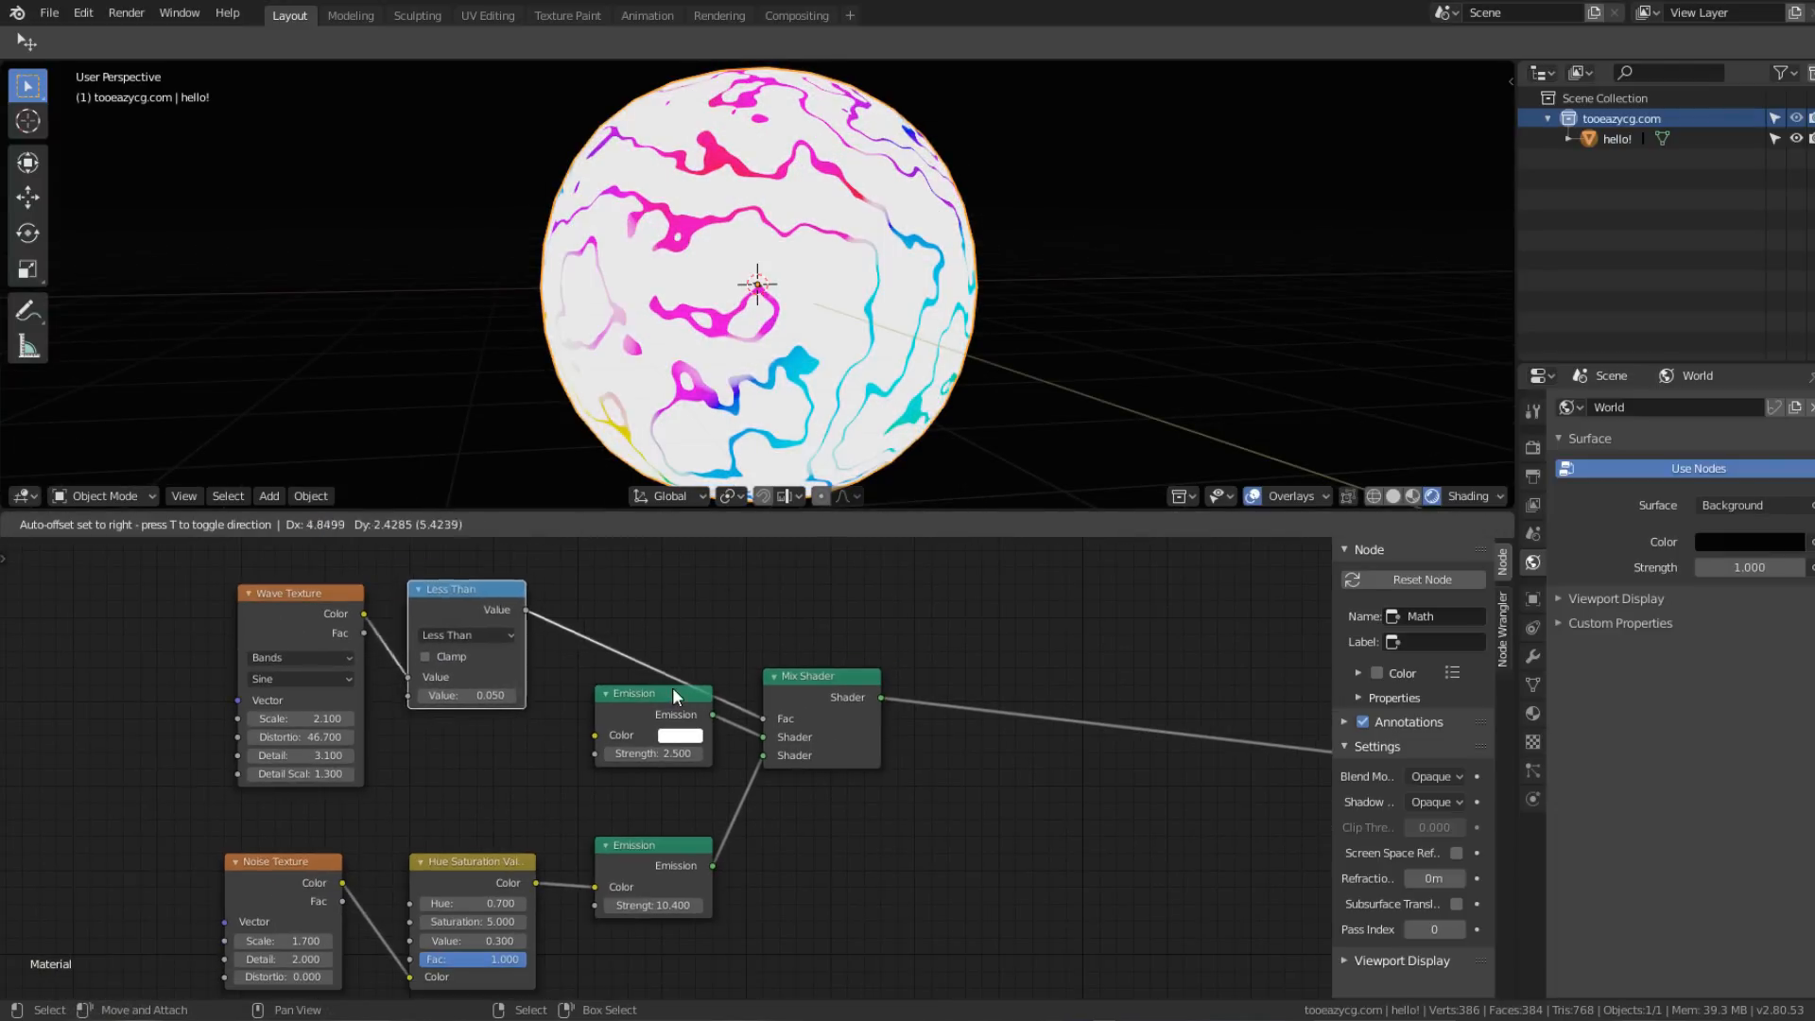
left_click_drag(635, 695, 628, 730)
scroll(662, 765, "down", 2)
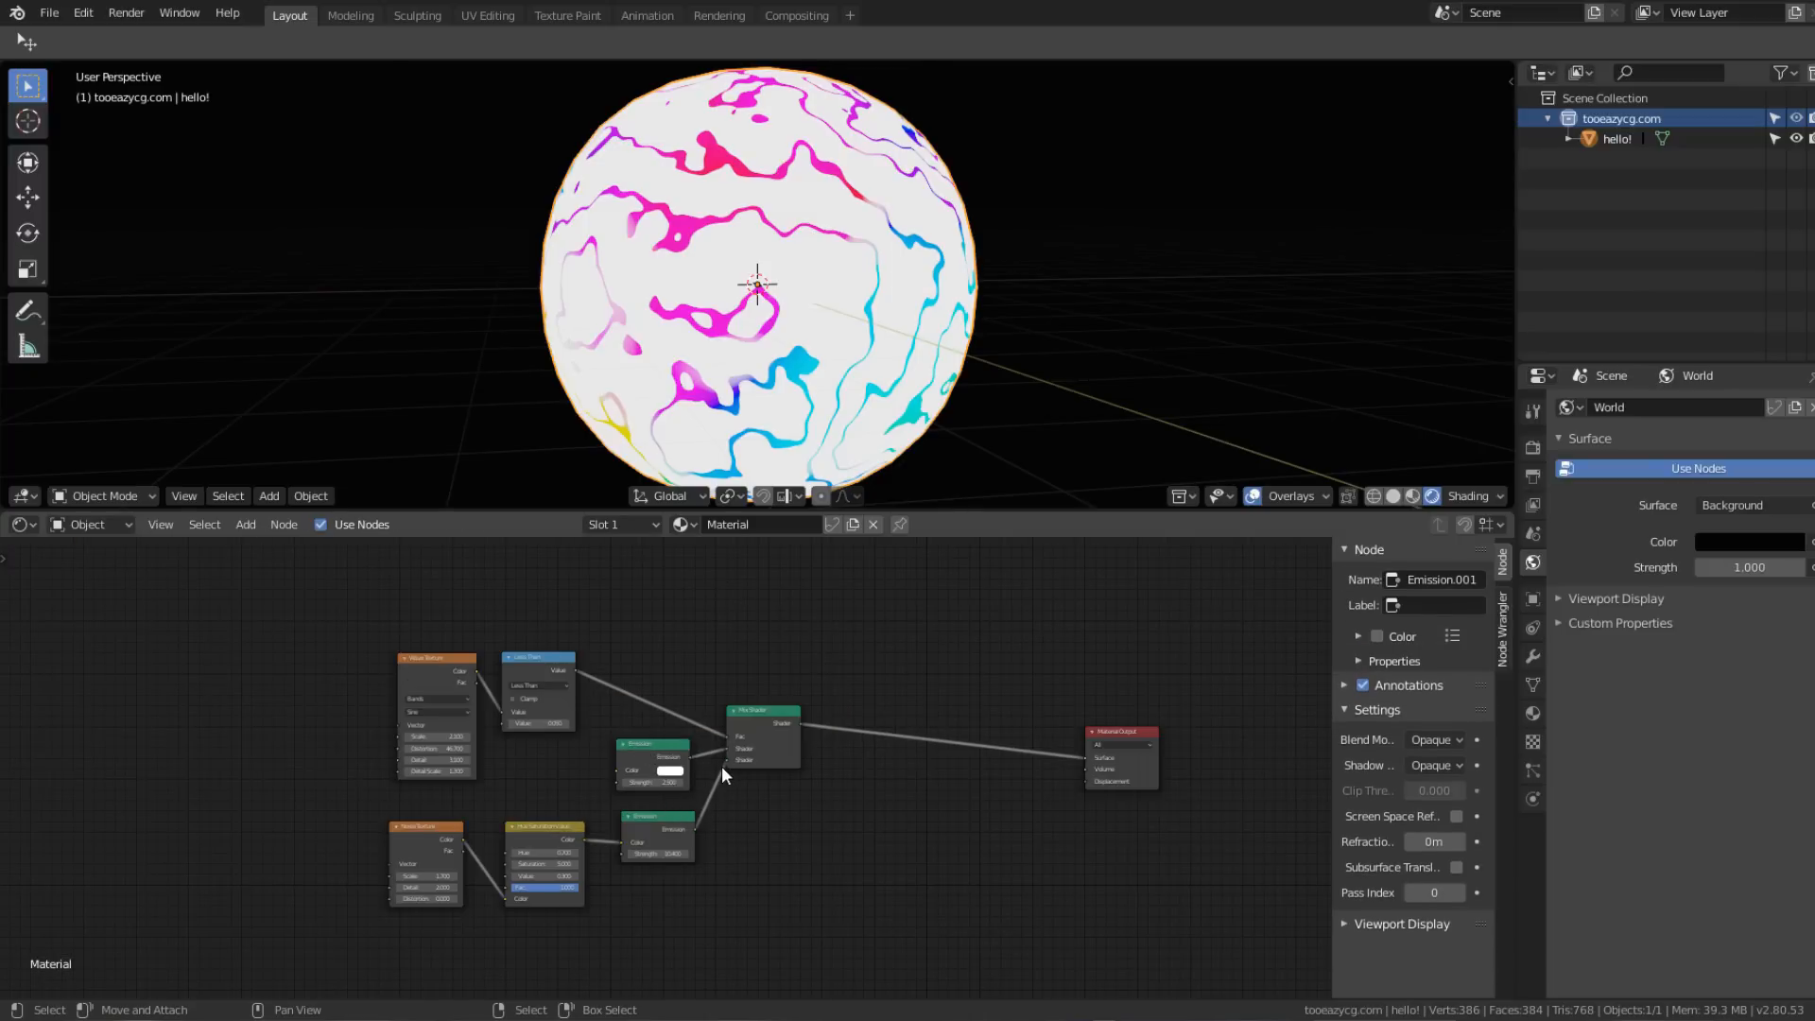
Step: Move all nodes except the Material Output to the left, leaving a wide gap before the output
key("b")
left_click_drag(745, 894, 309, 628)
key("g")
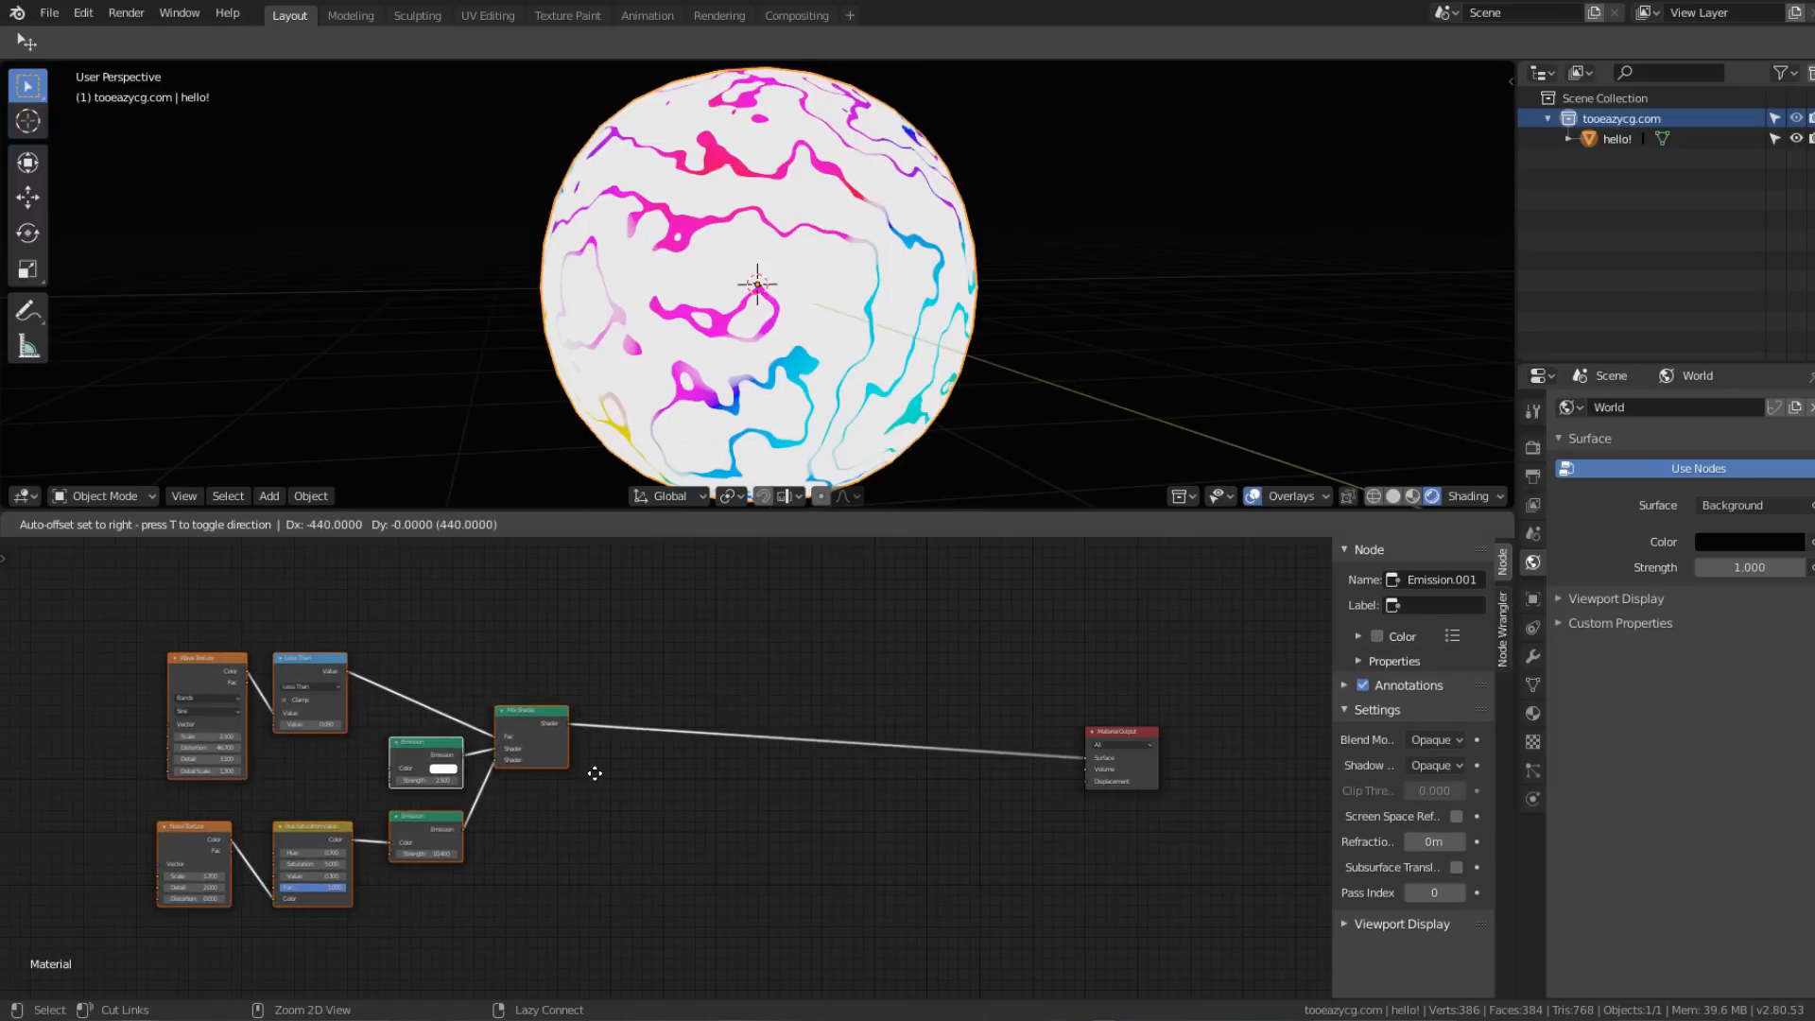
left_click(596, 781)
left_click(596, 781)
Step: Add a third, unconnected Emission node in the gap, below the link between the Mix Shader and the Material Output
middle_click_drag(685, 655, 728, 698)
scroll(728, 700, "up", 2)
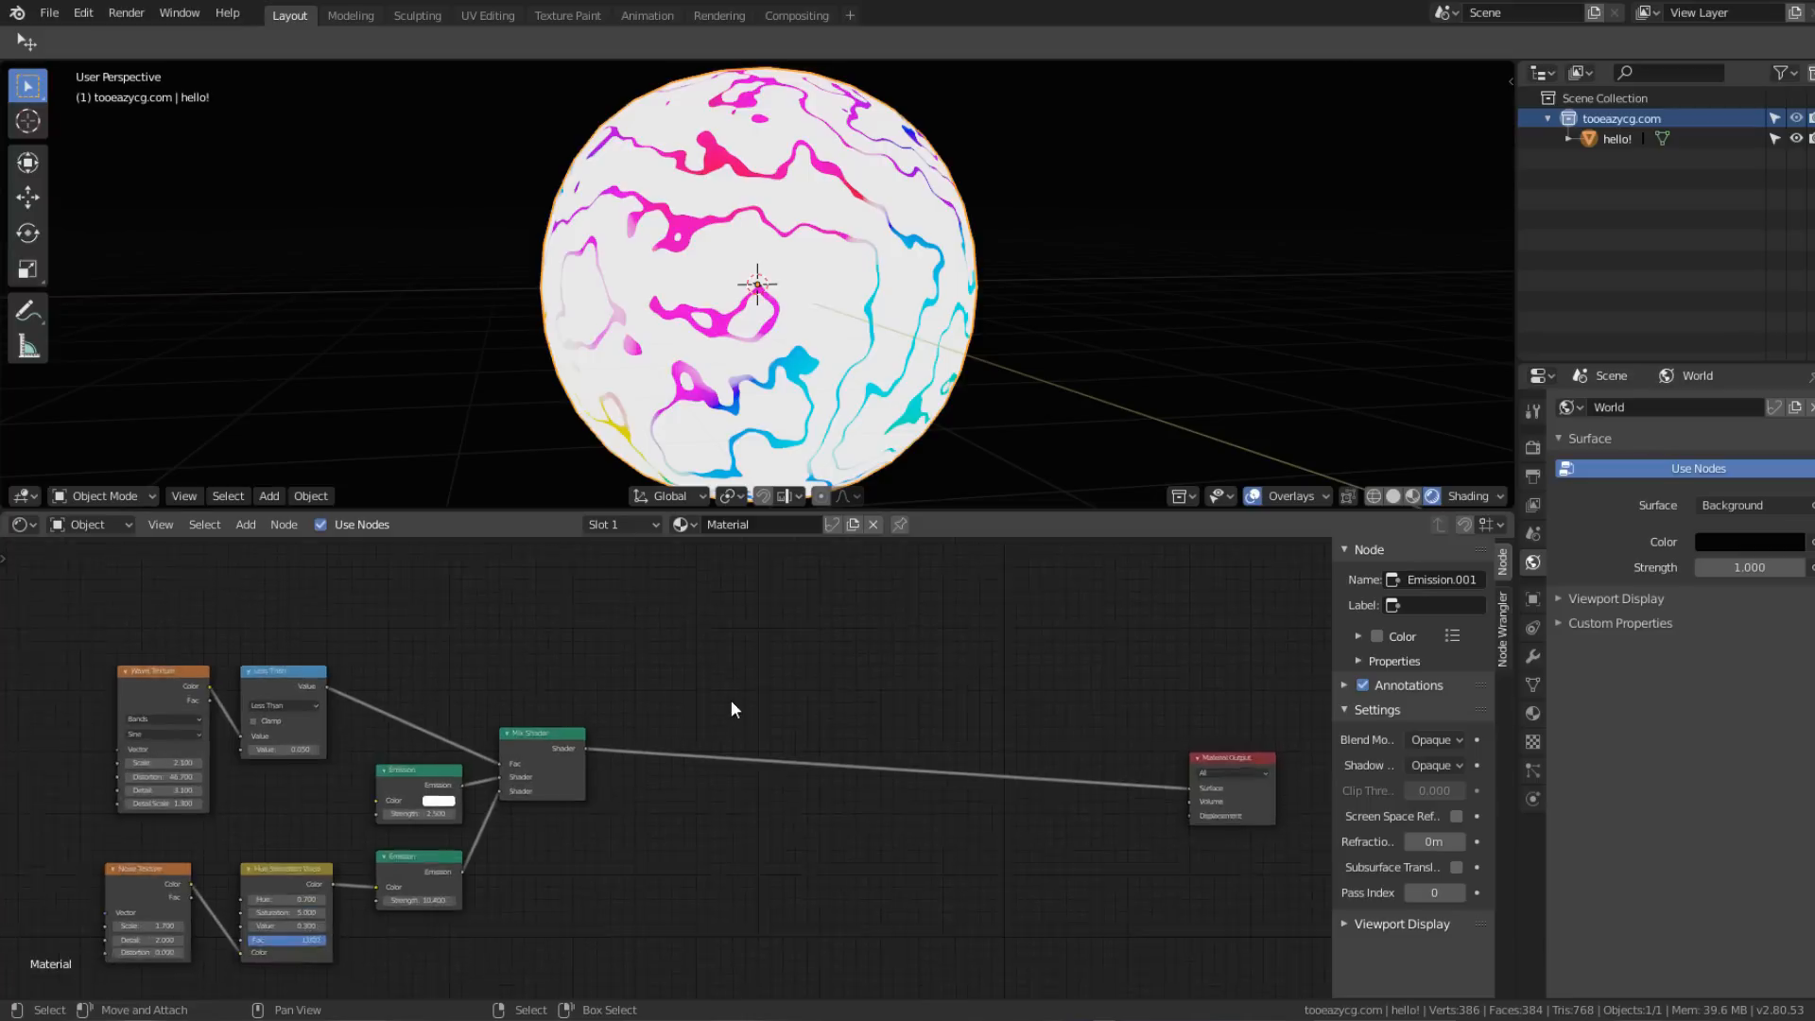
key("shift+a")
left_click(676, 709)
type("emis")
key("Return")
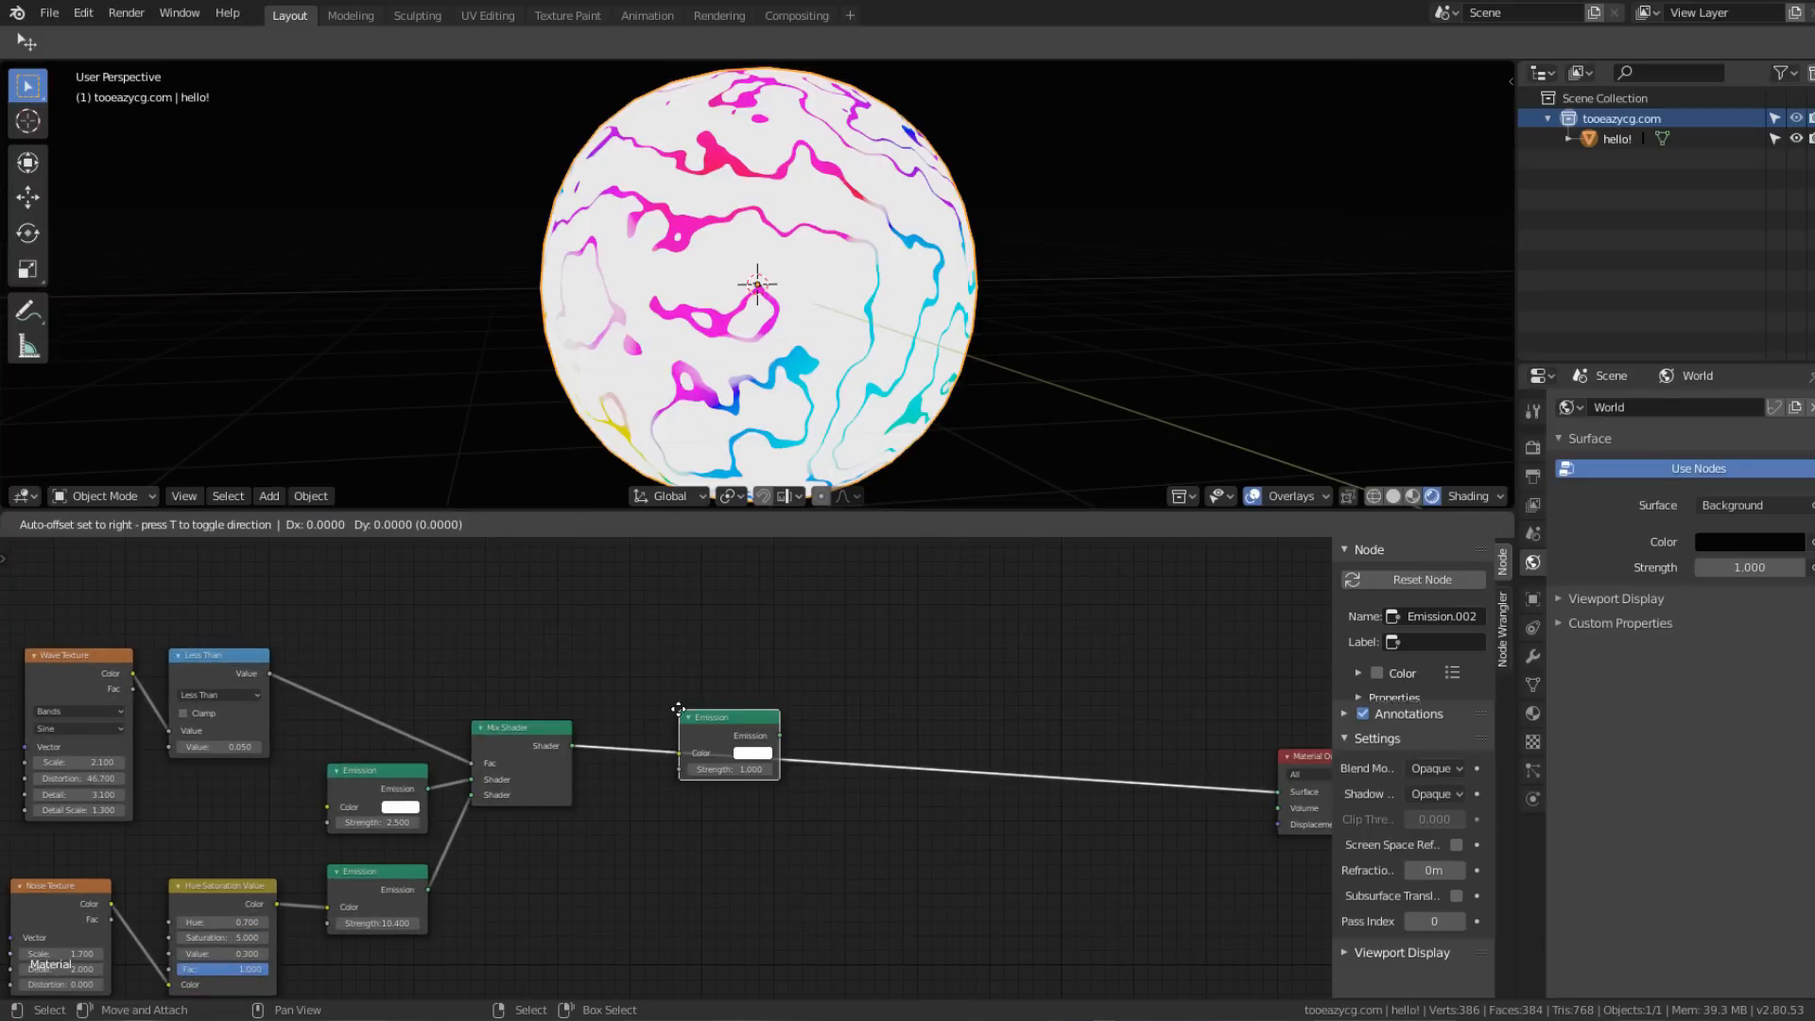
left_click(677, 800)
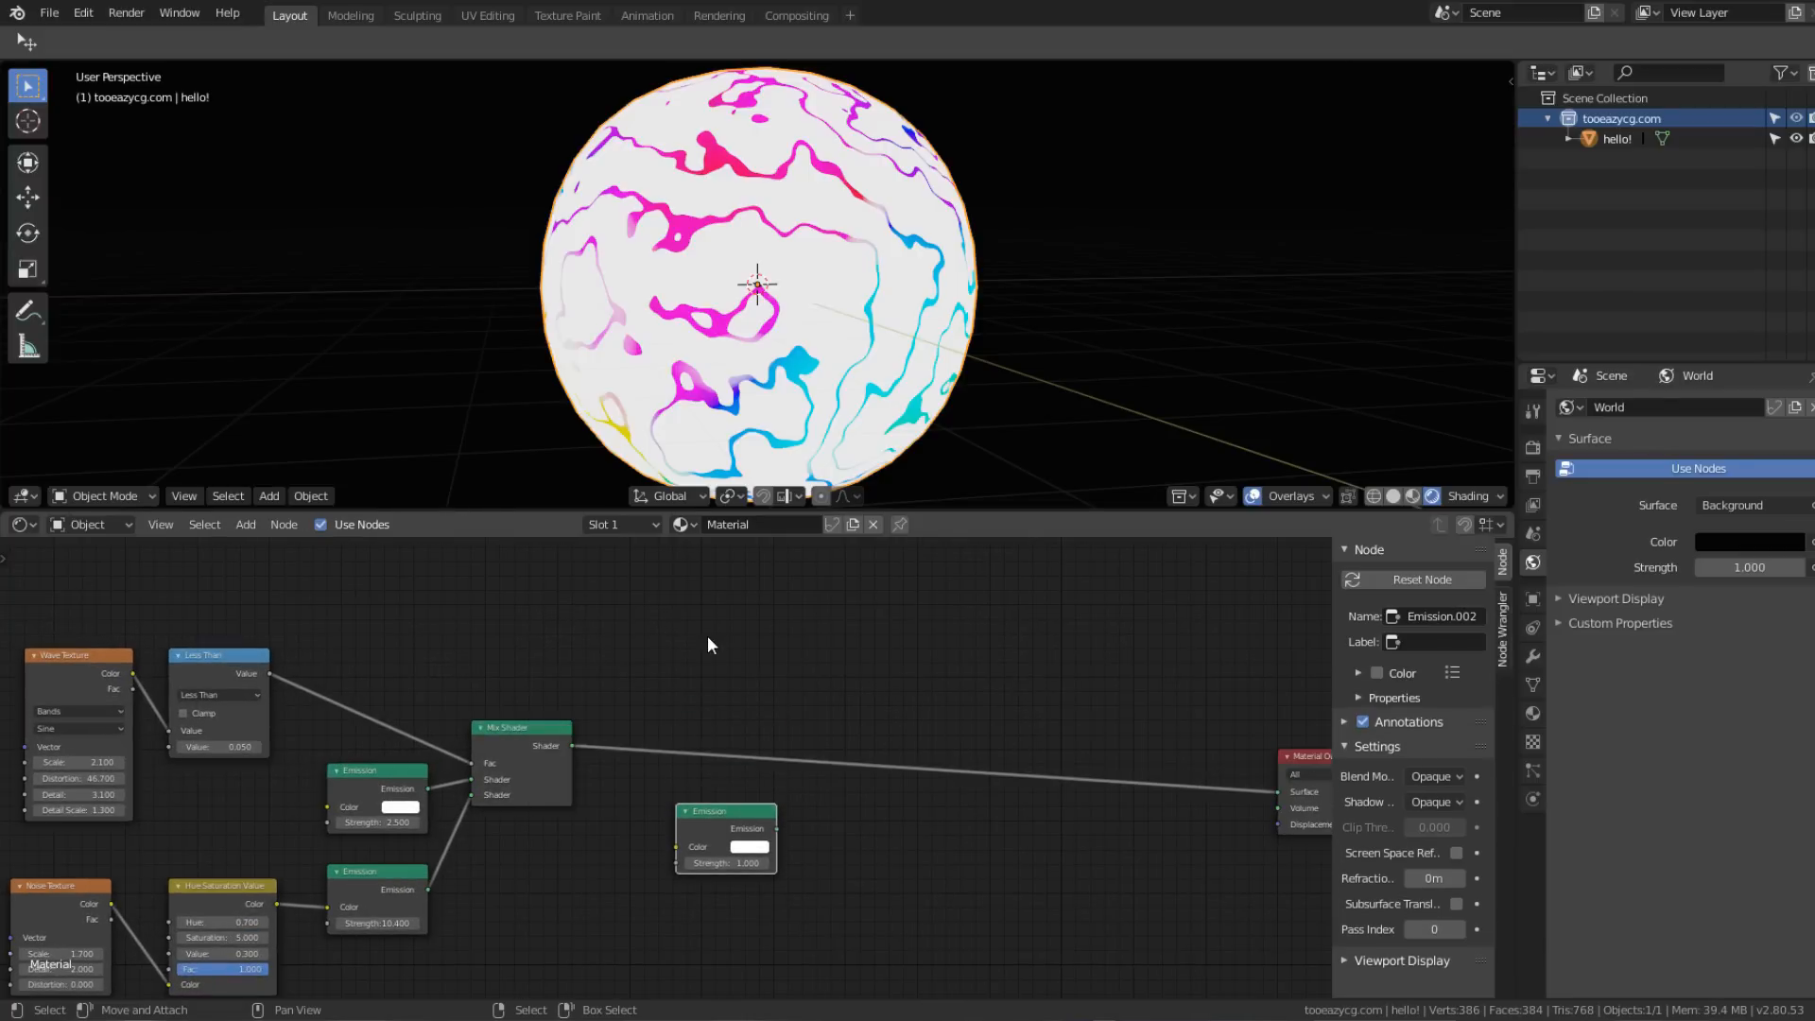
Step: Add a Layer Weight node above the link between the Mix Shader and the Material Output
middle_click_drag(707, 635, 869, 662)
key("shift+a")
left_click(866, 652)
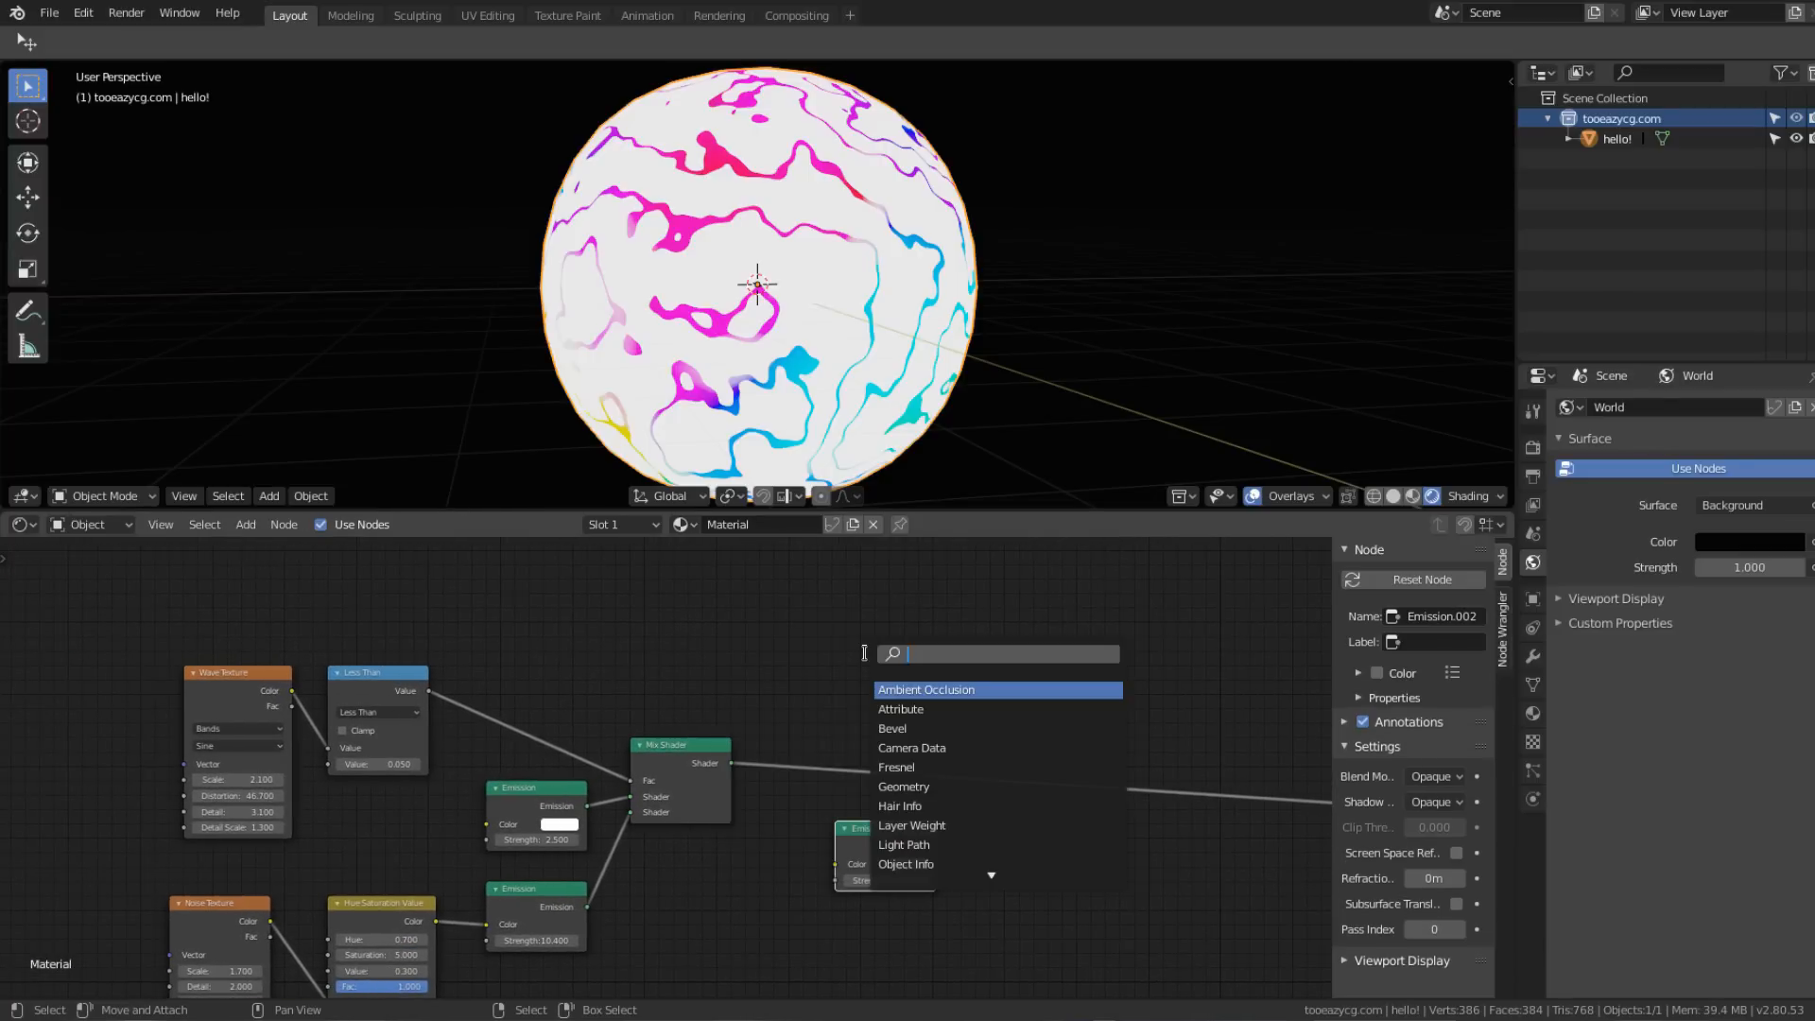
type("layer")
key("Return")
left_click(786, 626)
Step: Add a ColorRamp node just to the right of the Layer Weight node
key("shift+a")
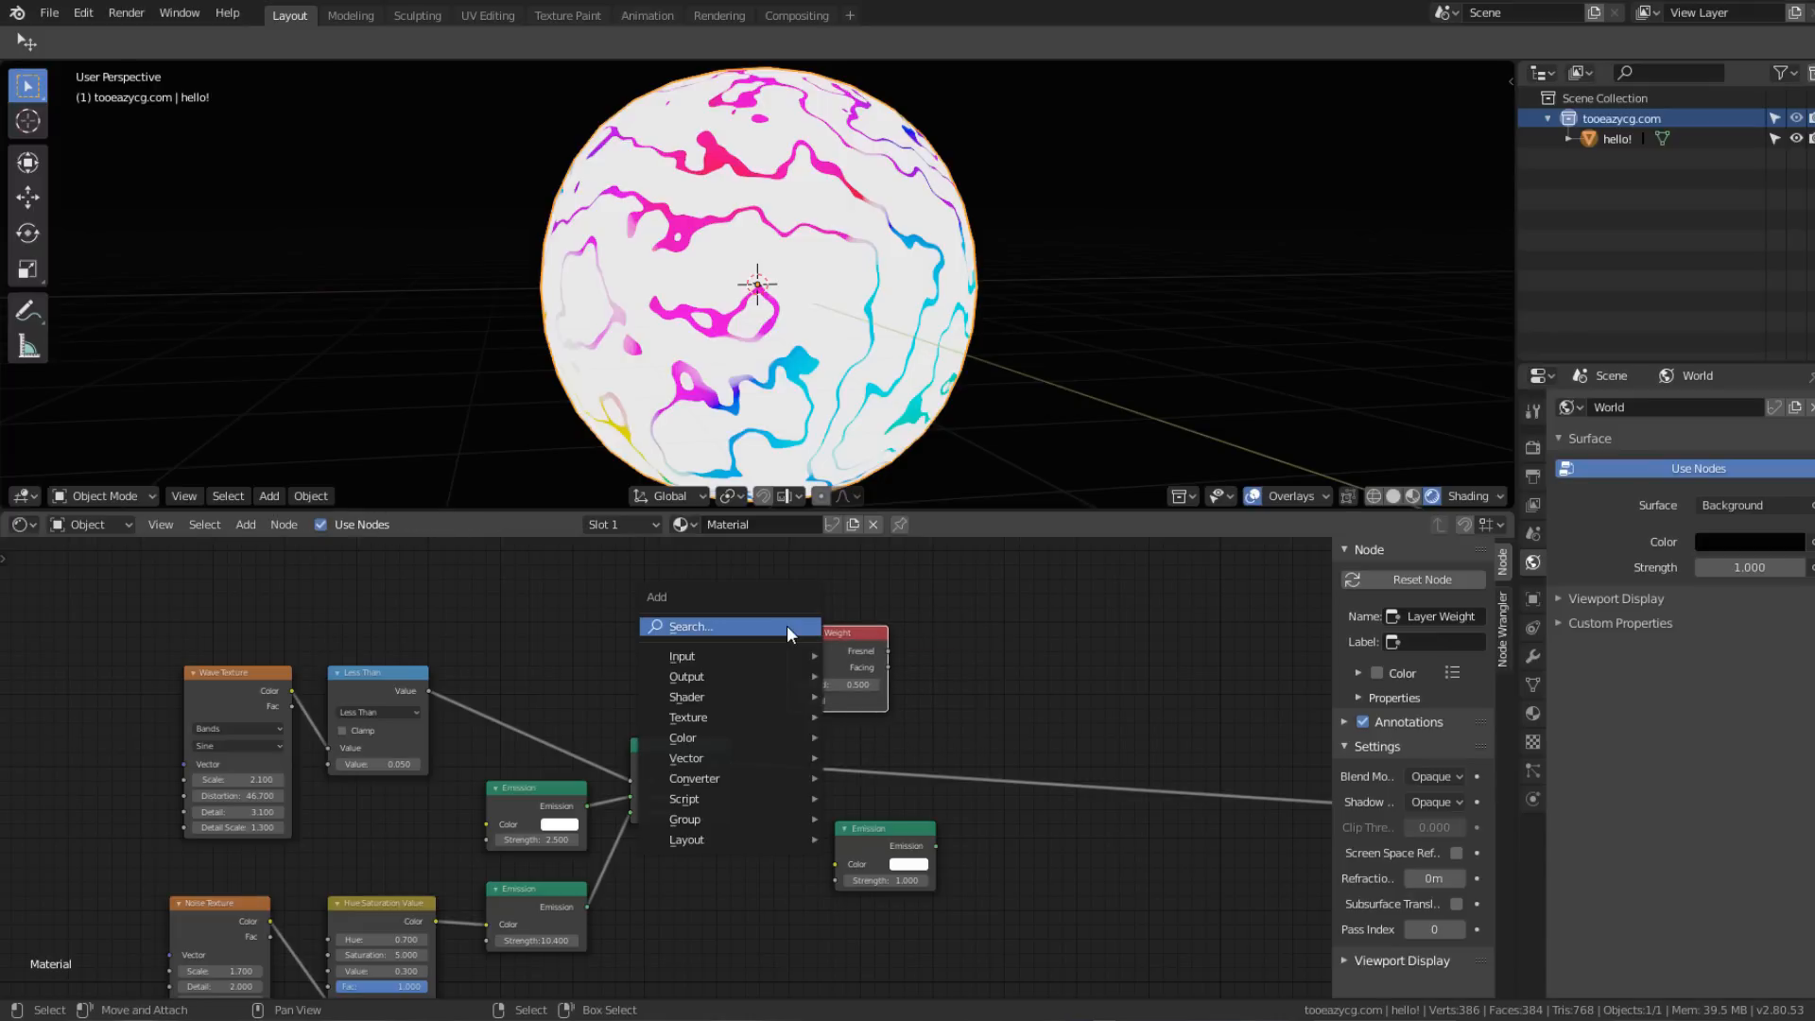
left_click(787, 625)
type("ramp")
key("Return")
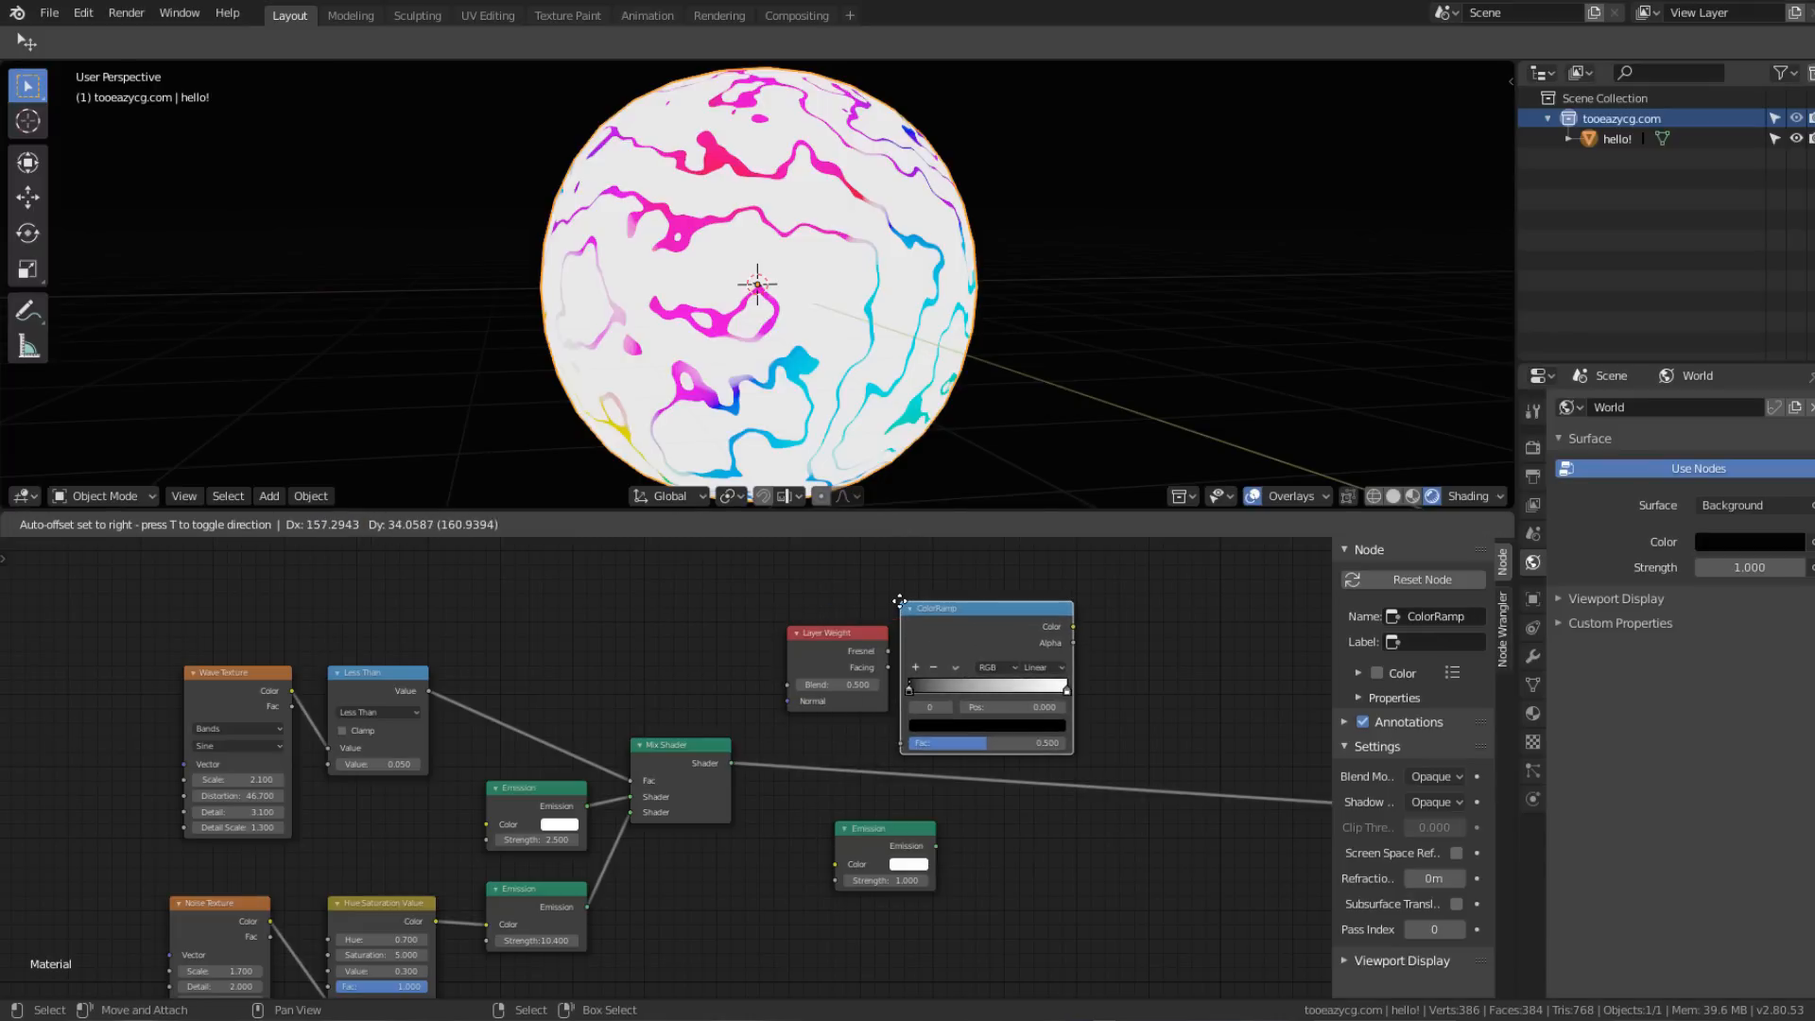
left_click(900, 601)
Step: Insert a second Mix Shader into the link between the first Mix Shader and the Material Output
middle_click_drag(903, 667, 598, 677)
key("shift+a")
left_click(656, 668)
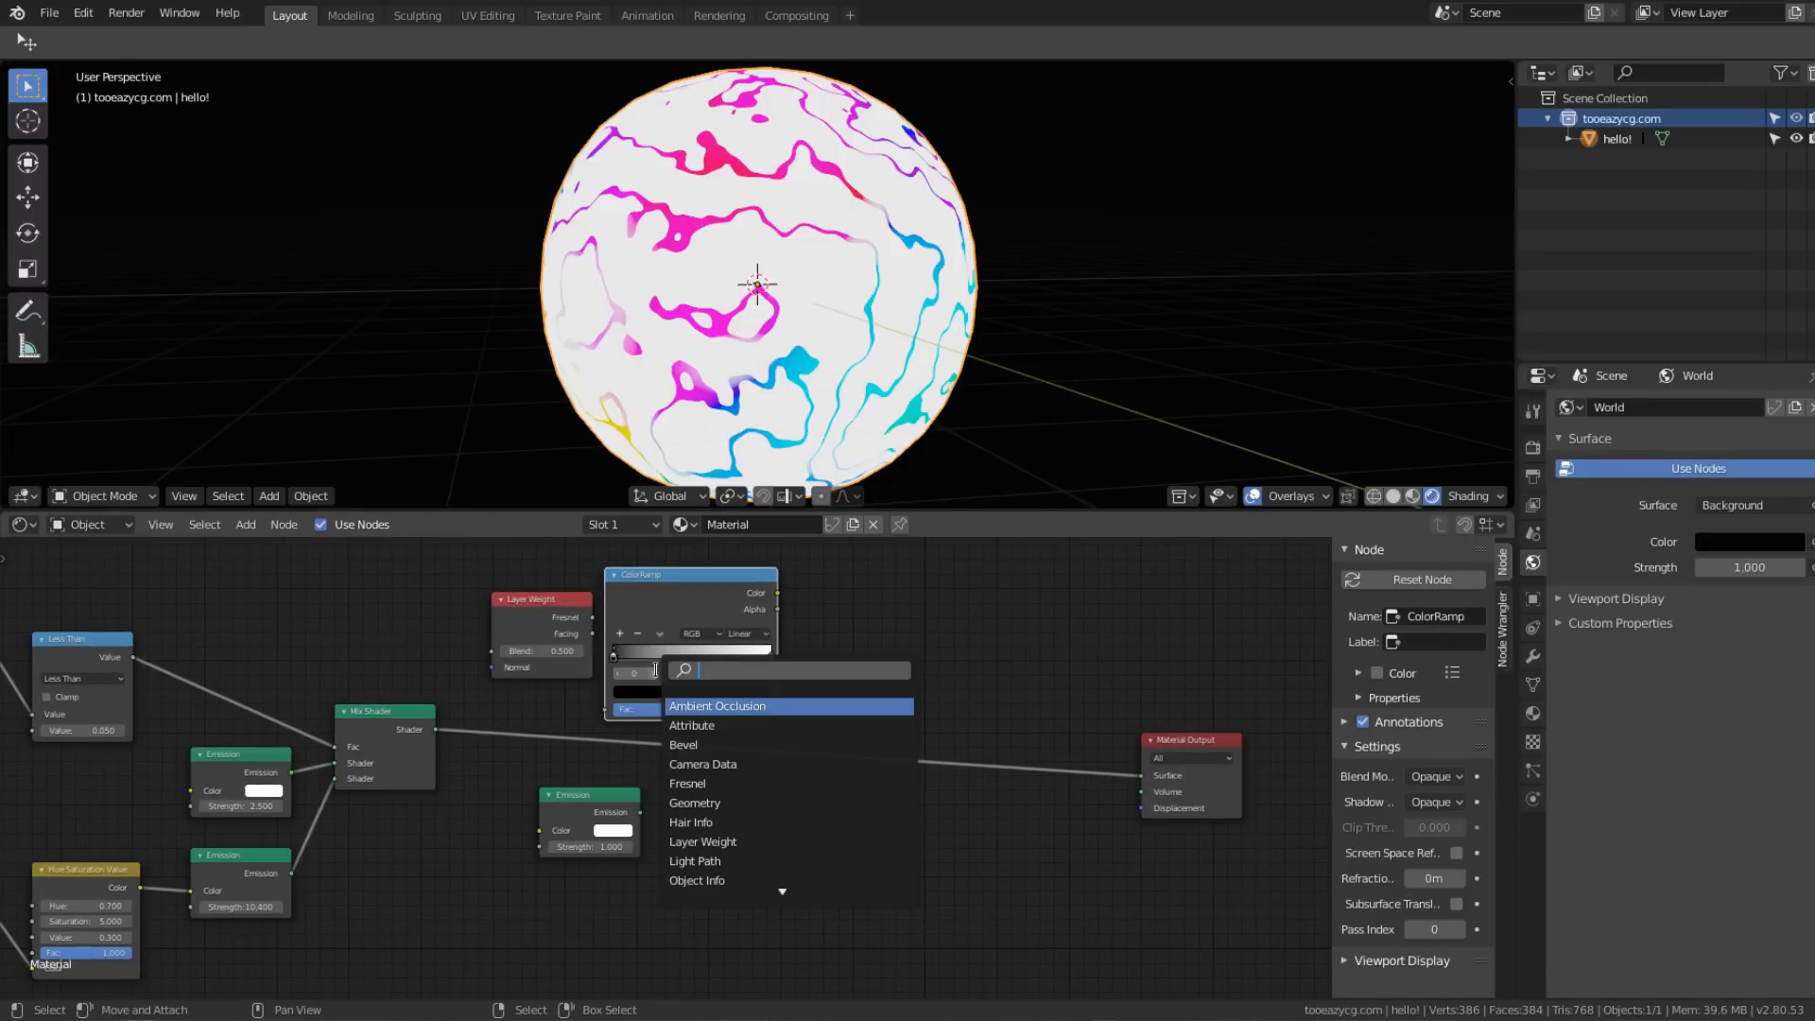
type("mix")
key("Return")
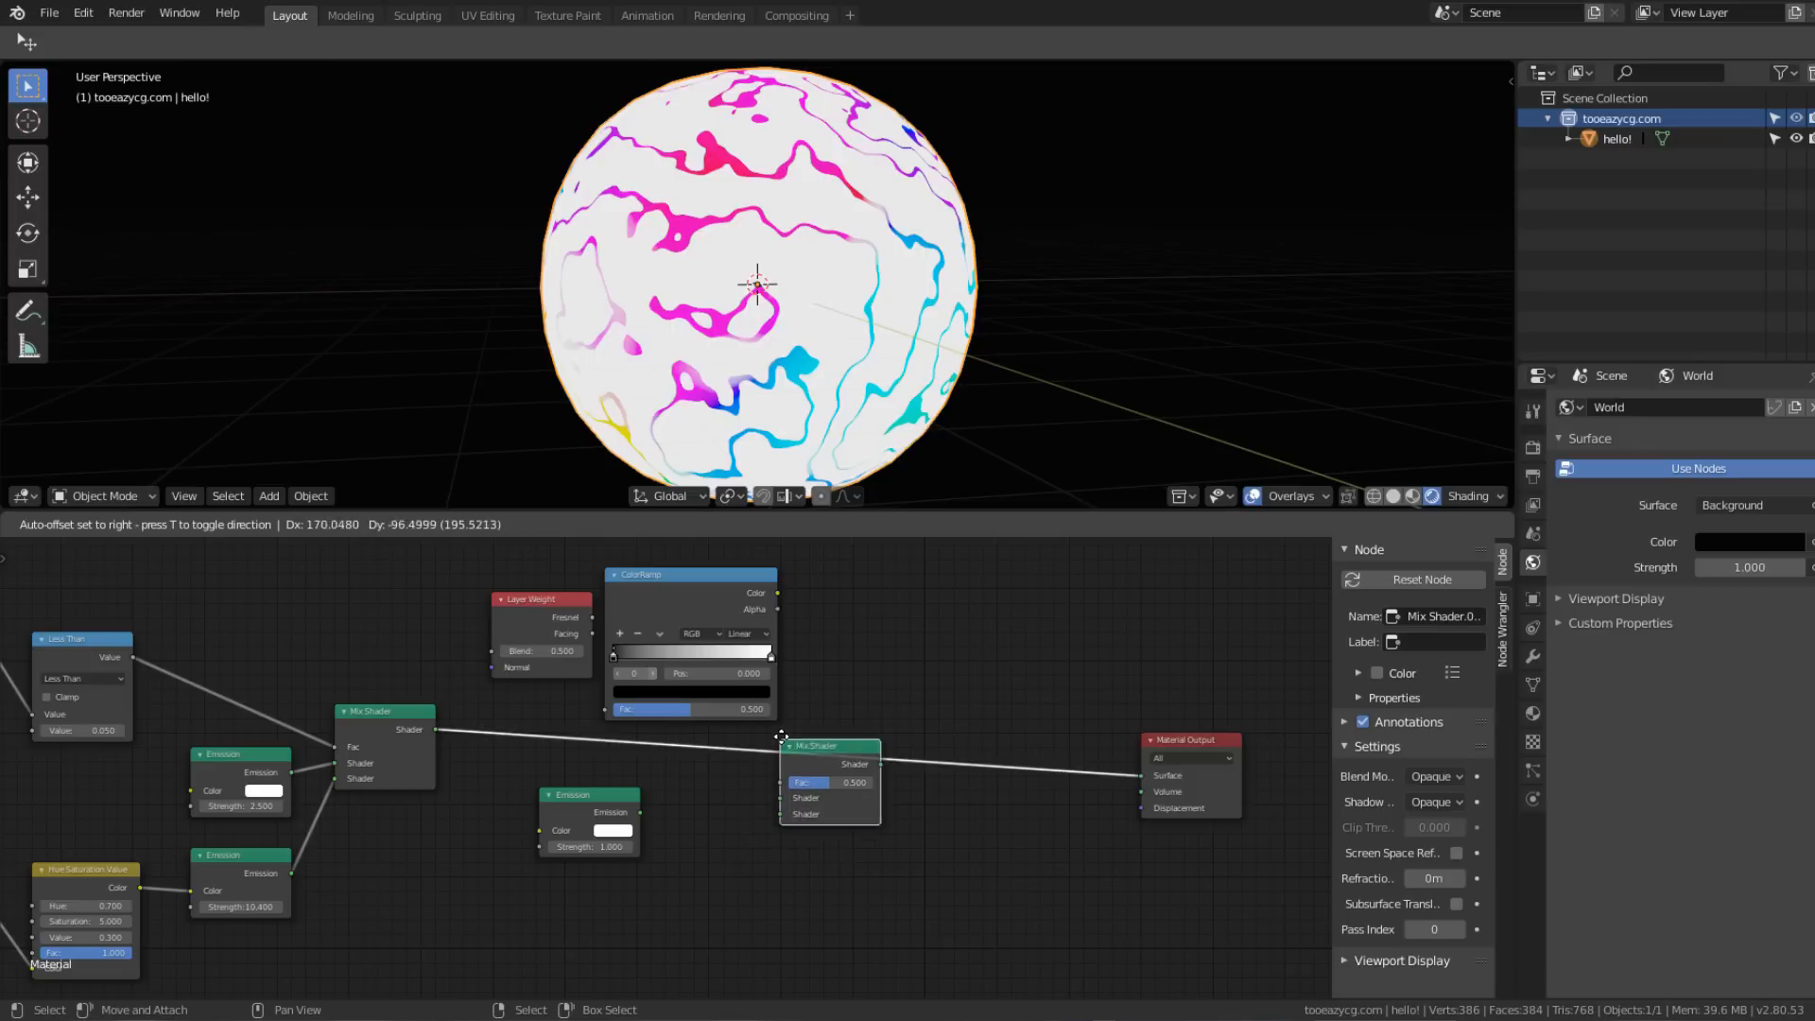
left_click(782, 736)
Step: Darken the color of the Emission feeding the first Mix Shader from white to light grey
scroll(815, 728, "up", 4)
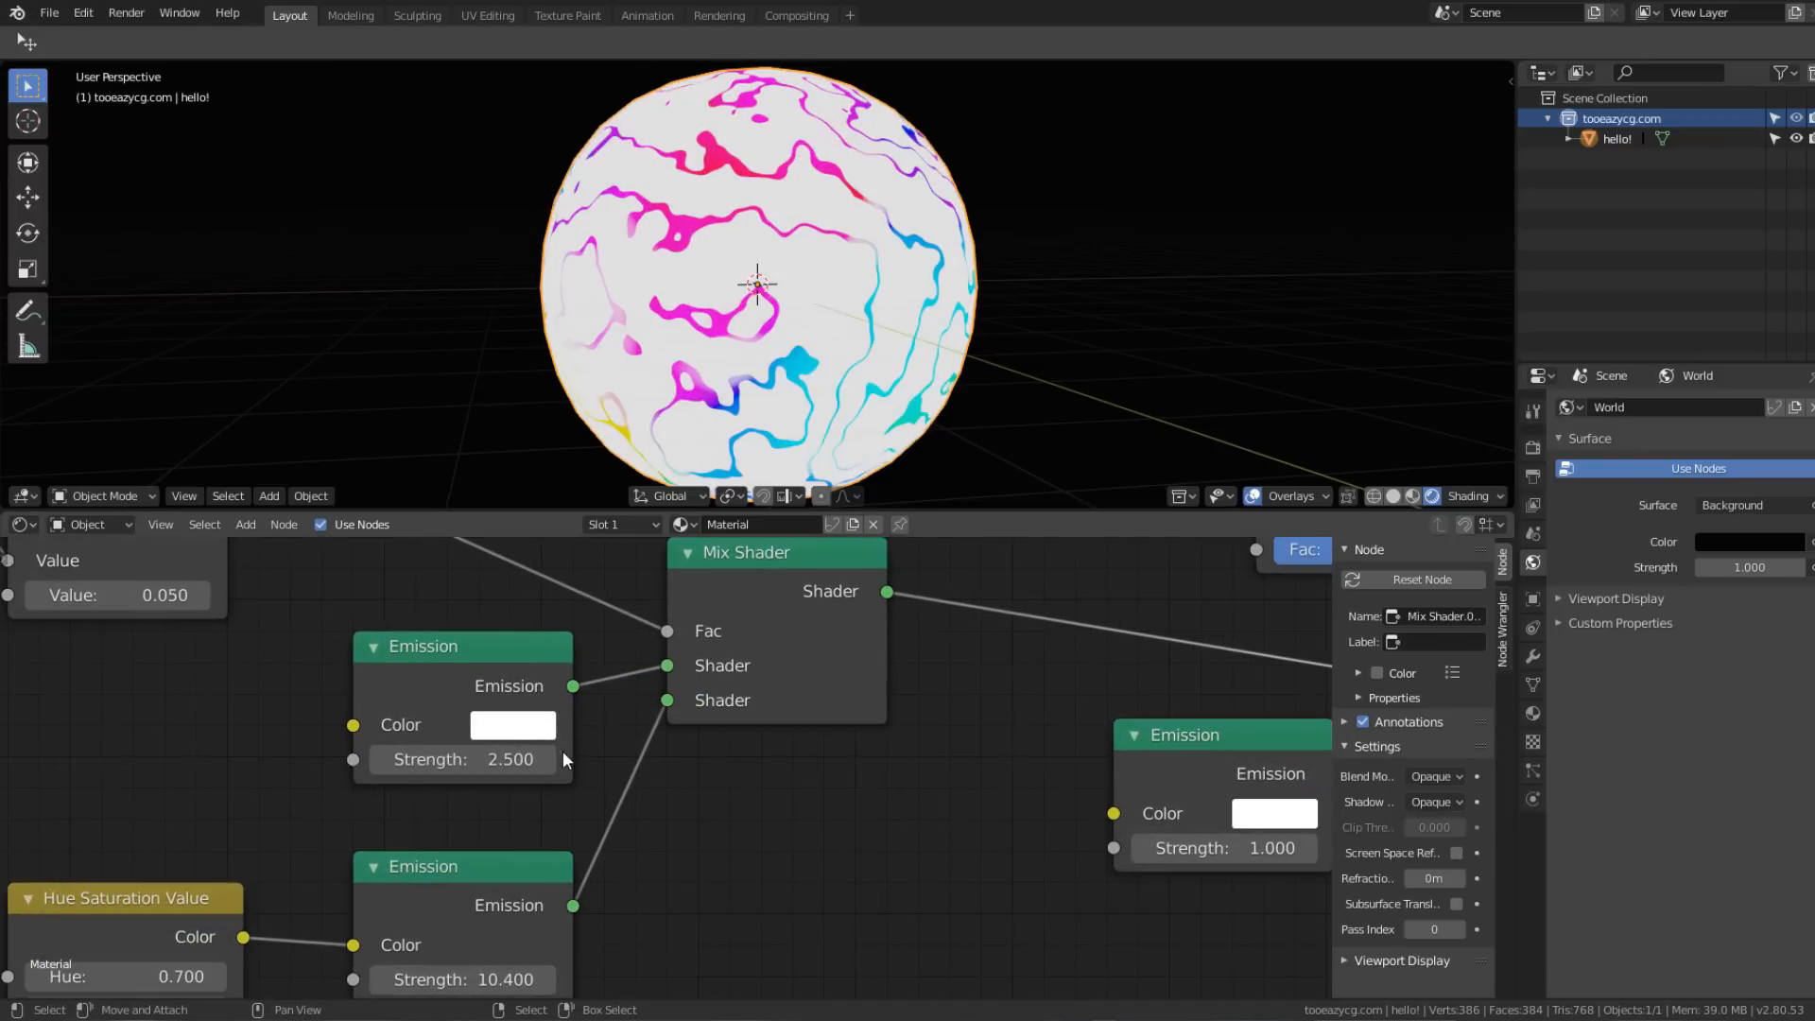
left_click(531, 728)
left_click(742, 297)
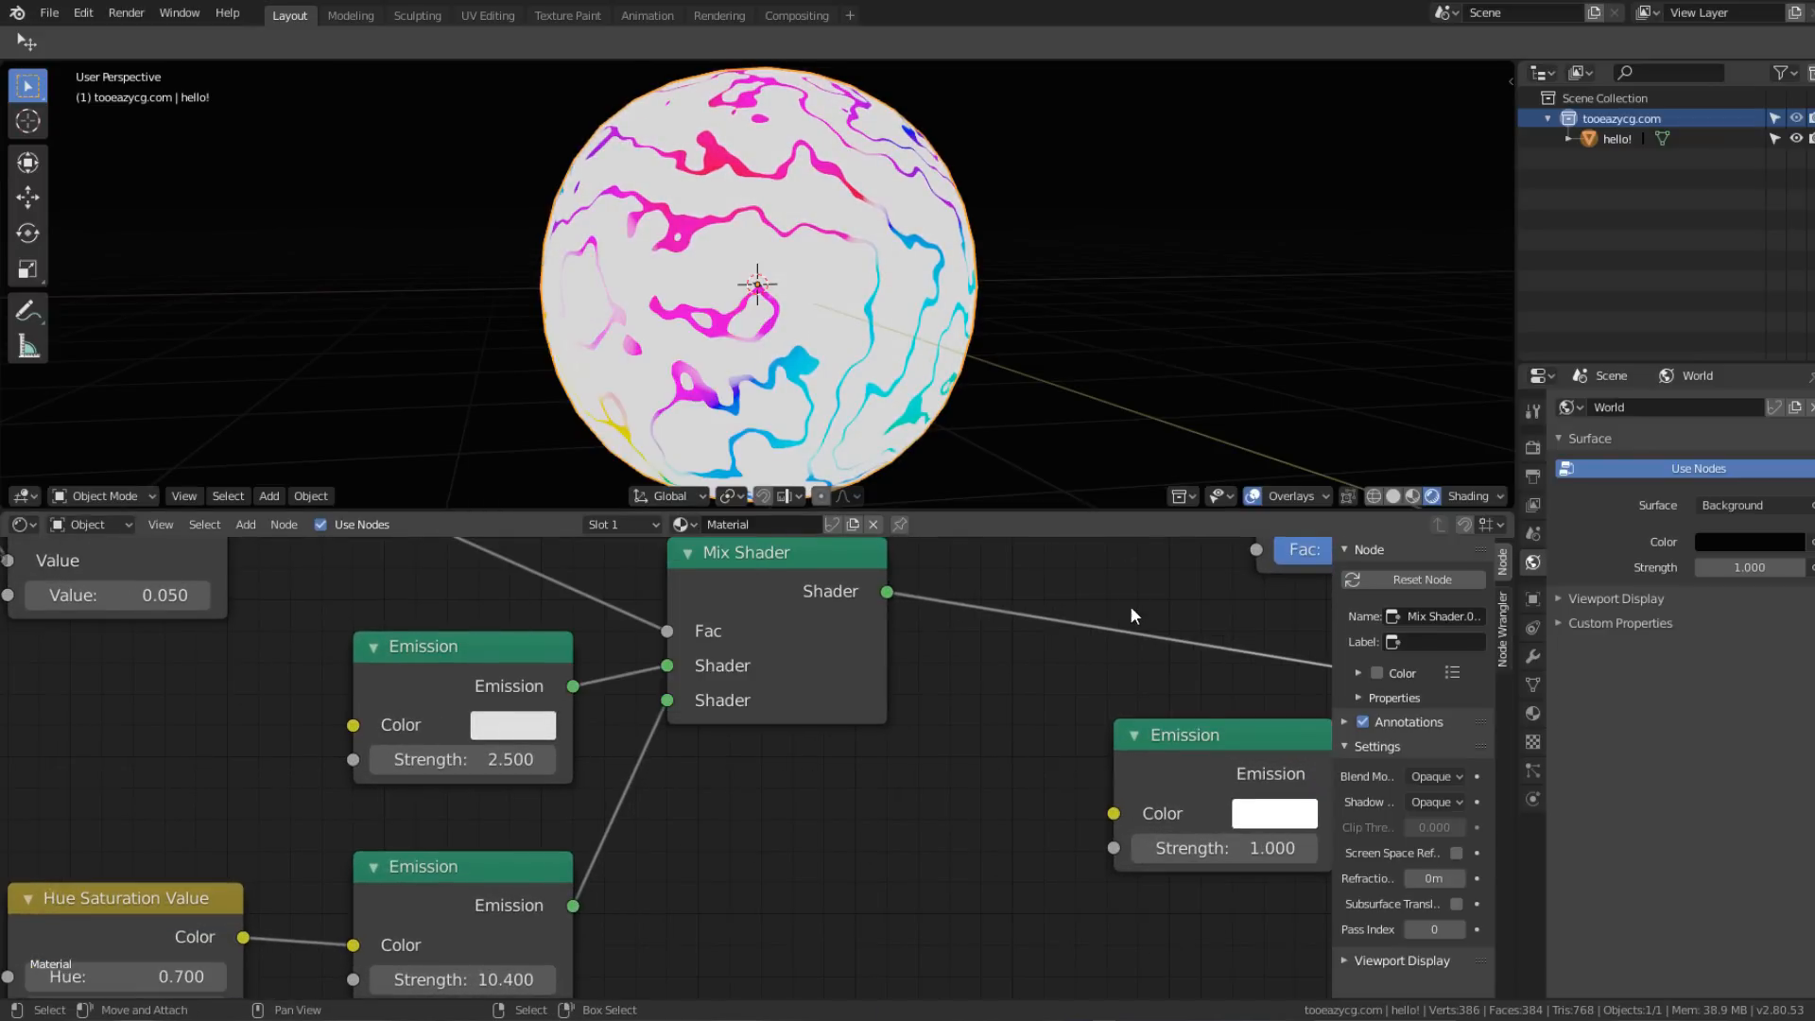
Step: Set the newest Emission's strength to 2.5 and connect its output to the second Mix Shader's free shader input
middle_click_drag(1130, 605, 626, 707)
middle_click_drag(882, 797, 714, 778)
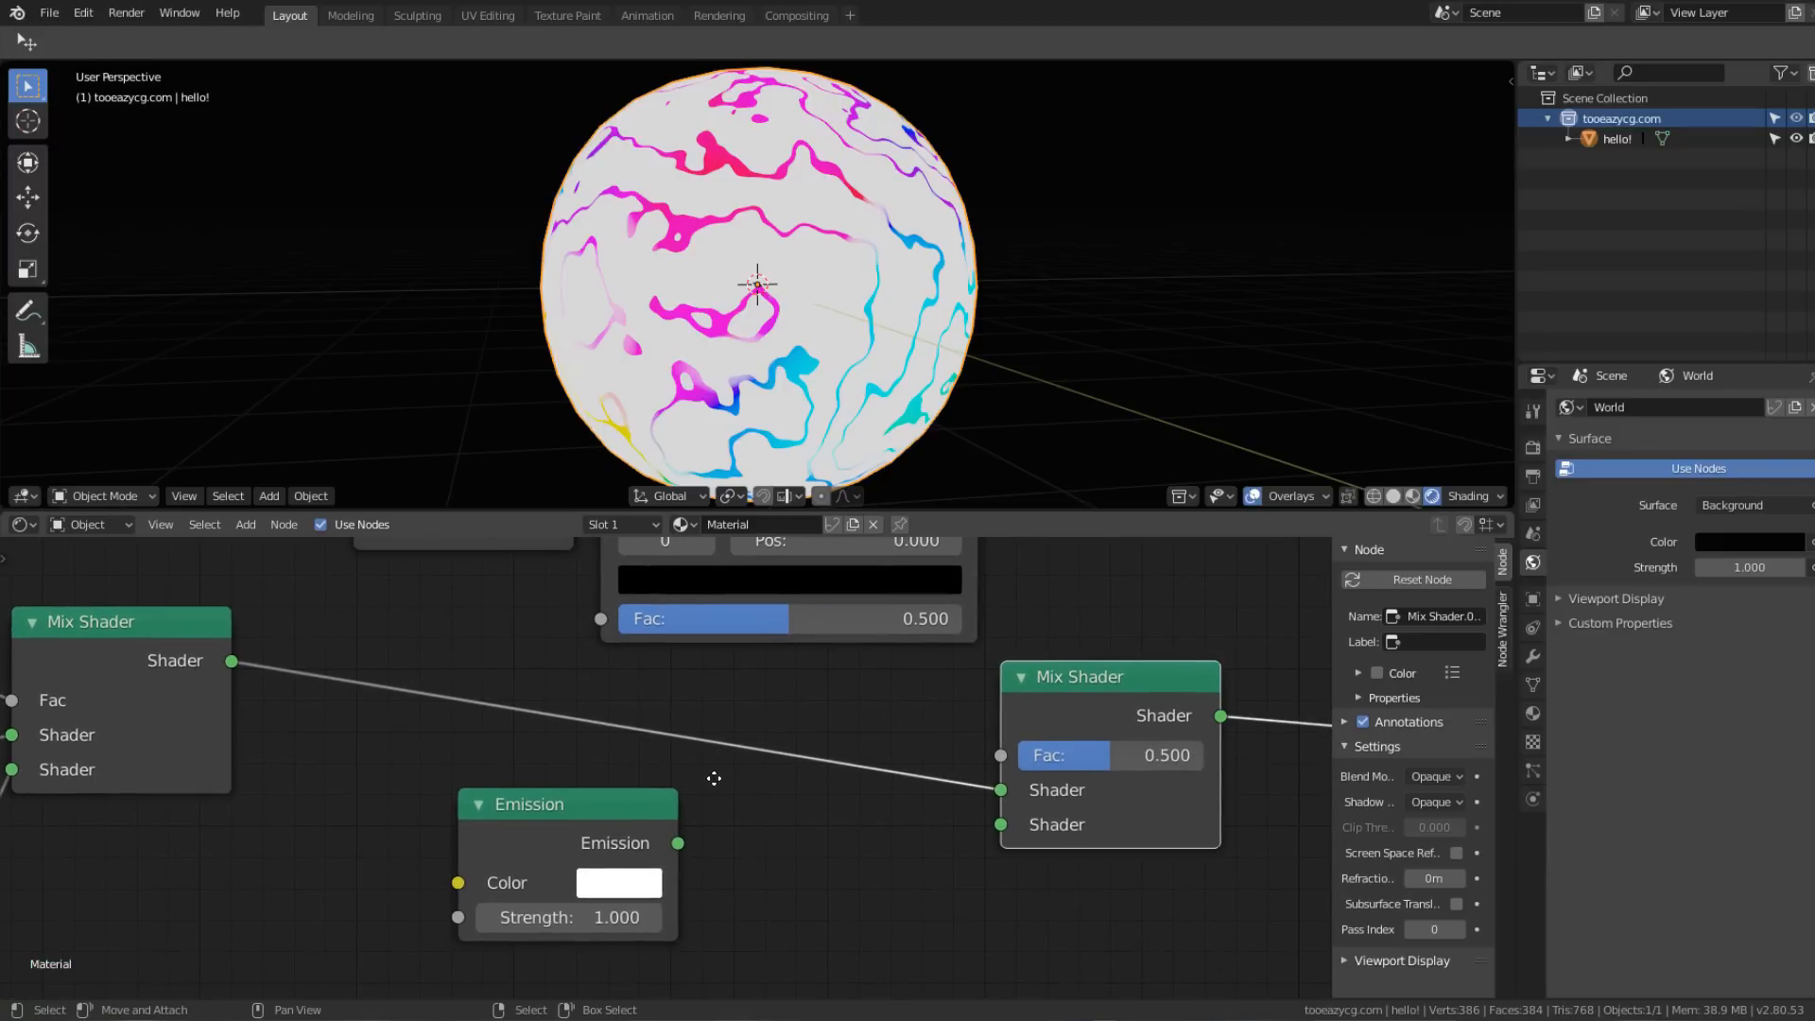
left_click(598, 919)
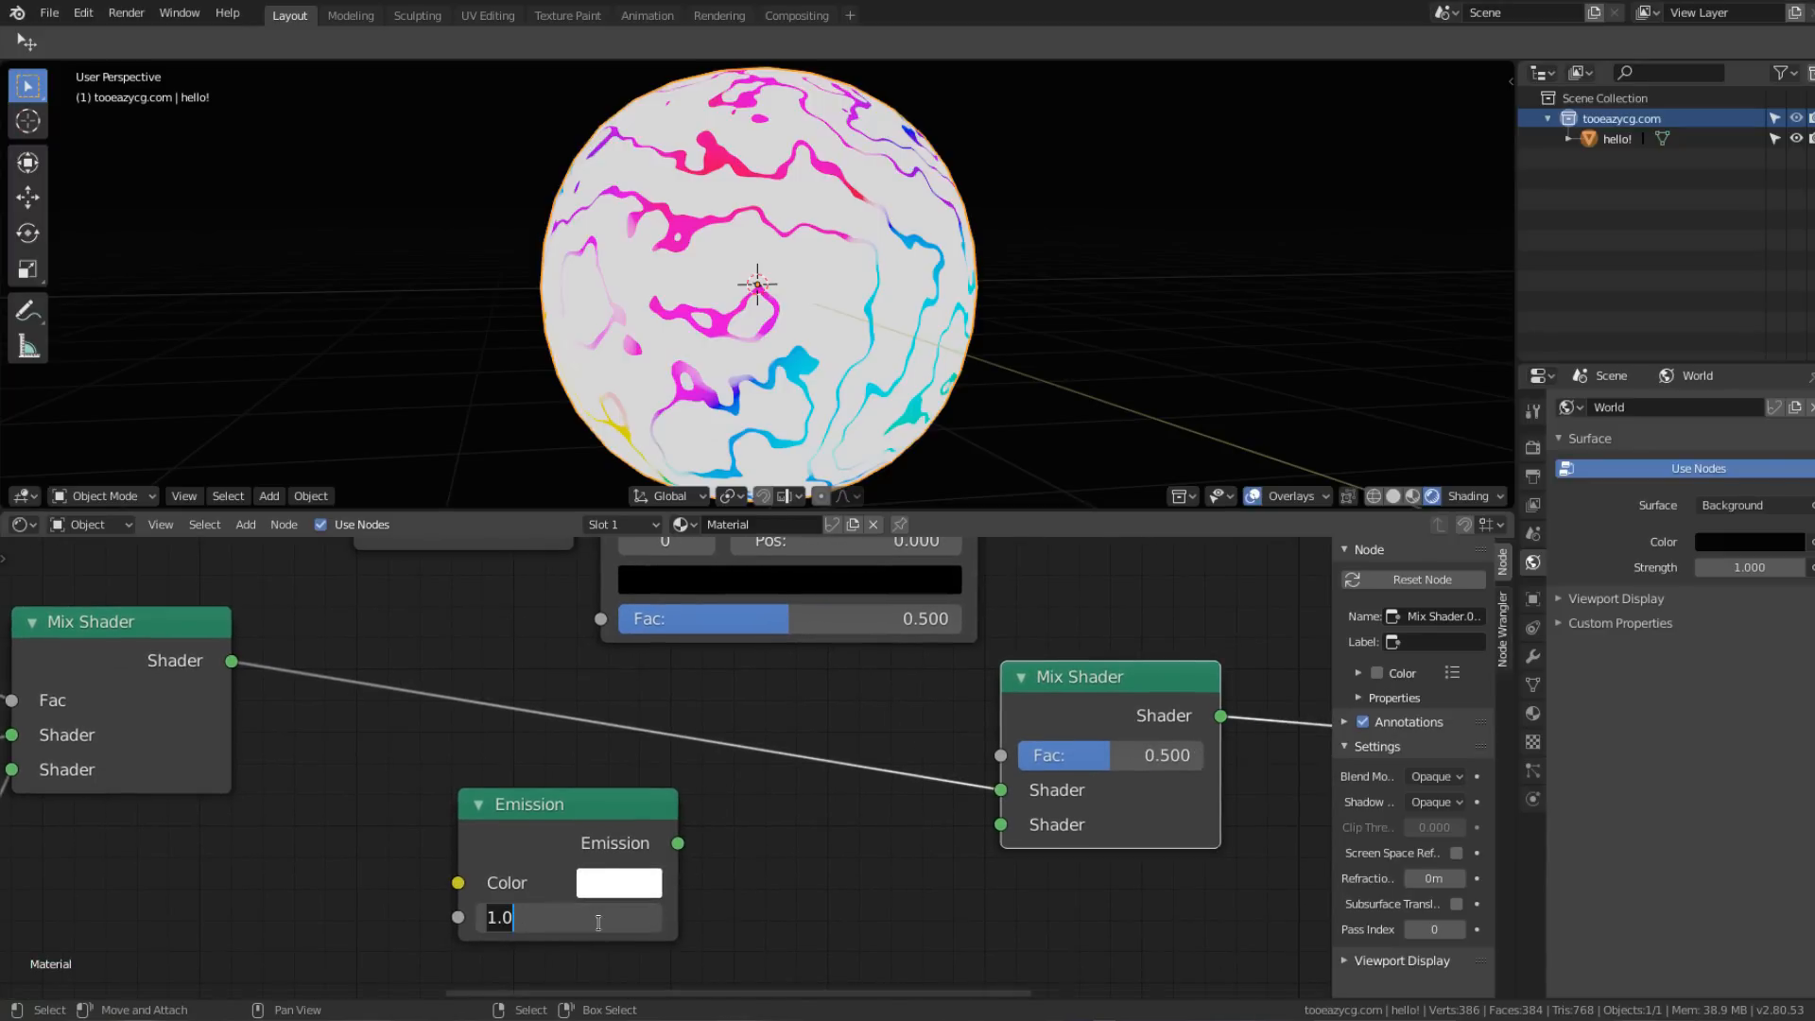
type("2.5")
key("Return")
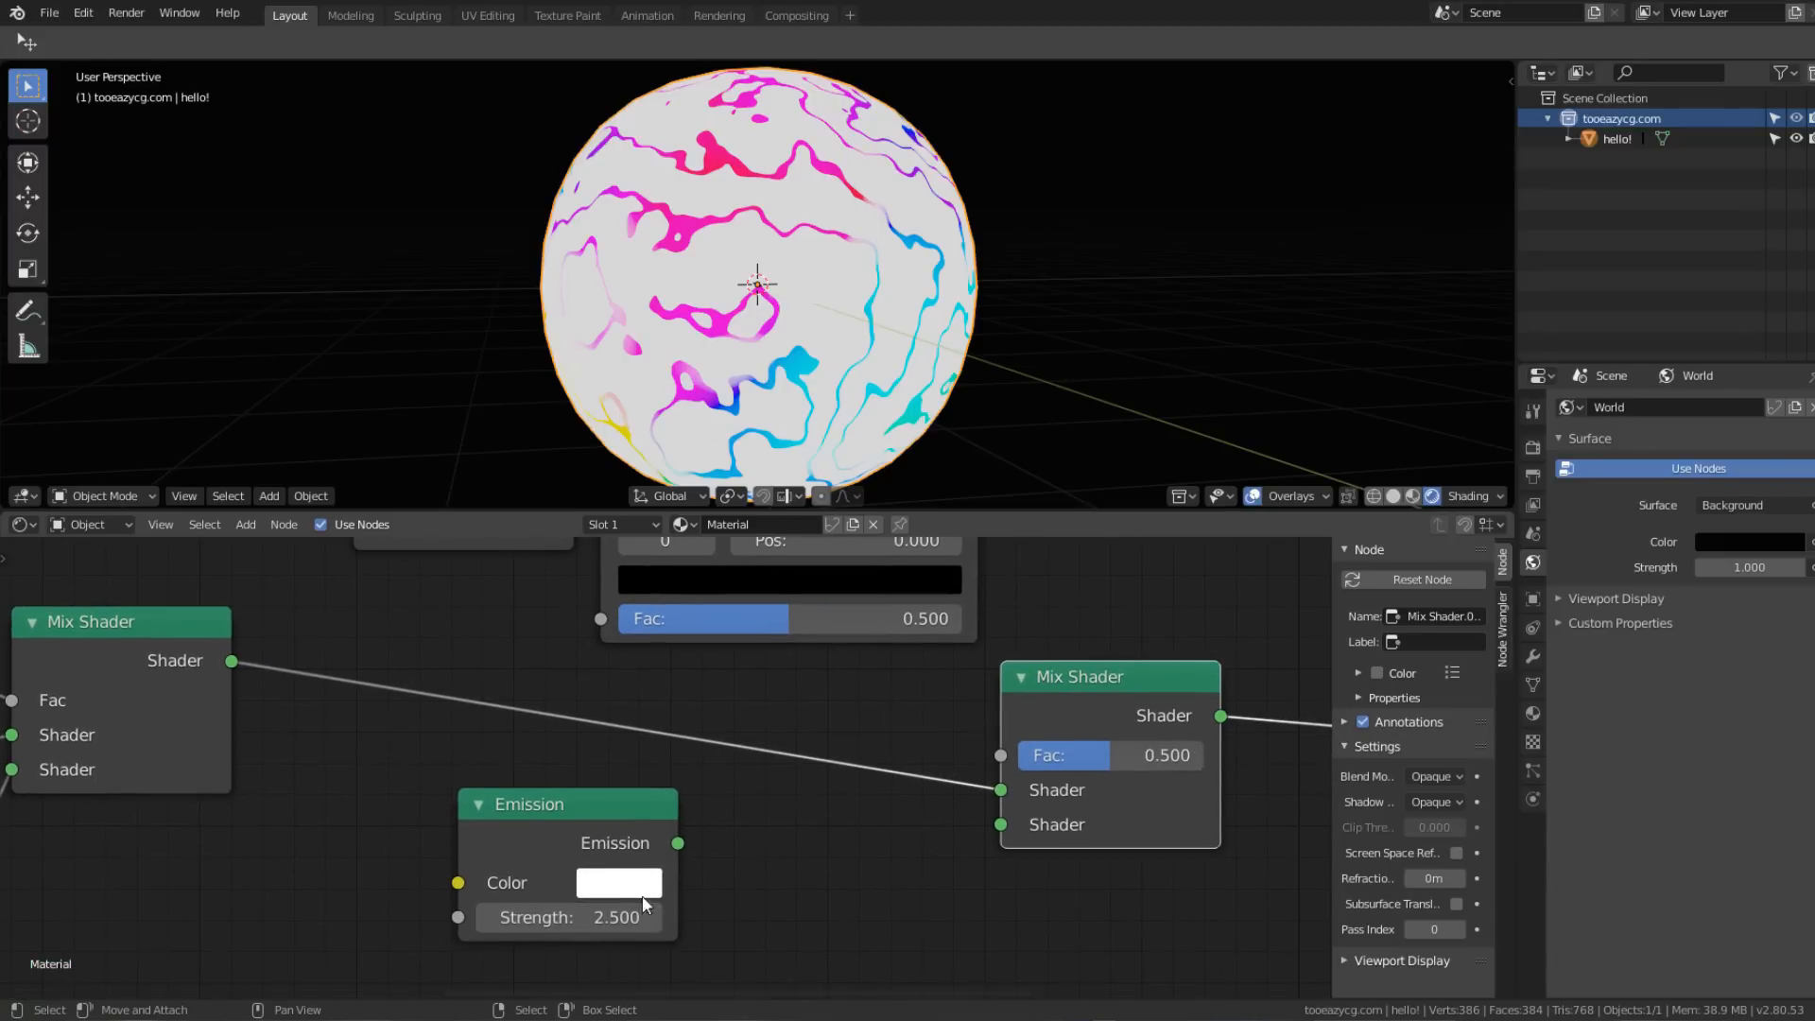
left_click_drag(676, 845, 711, 844)
left_click_drag(949, 802, 1005, 830)
Step: Connect the Layer Weight's Fresnel output to the ColorRamp's Fac input and preview the ColorRamp on the sphere
scroll(966, 803, "down", 3)
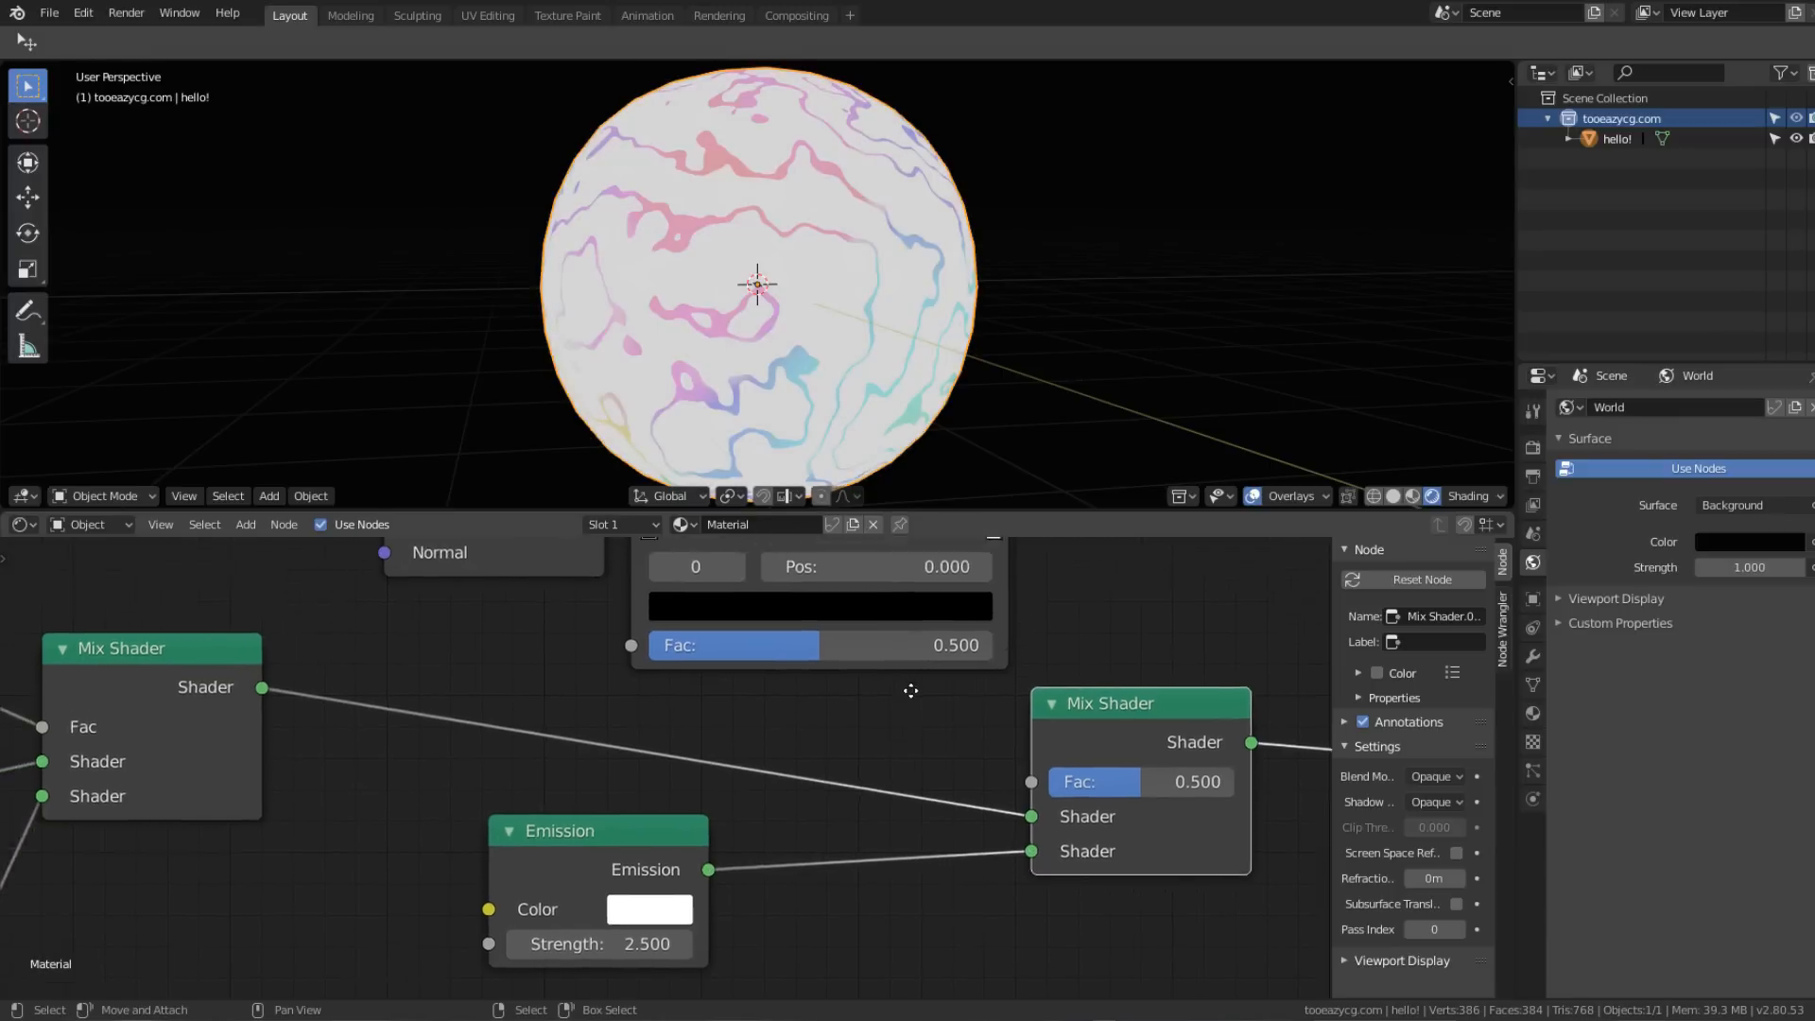
scroll(641, 701, "up", 2)
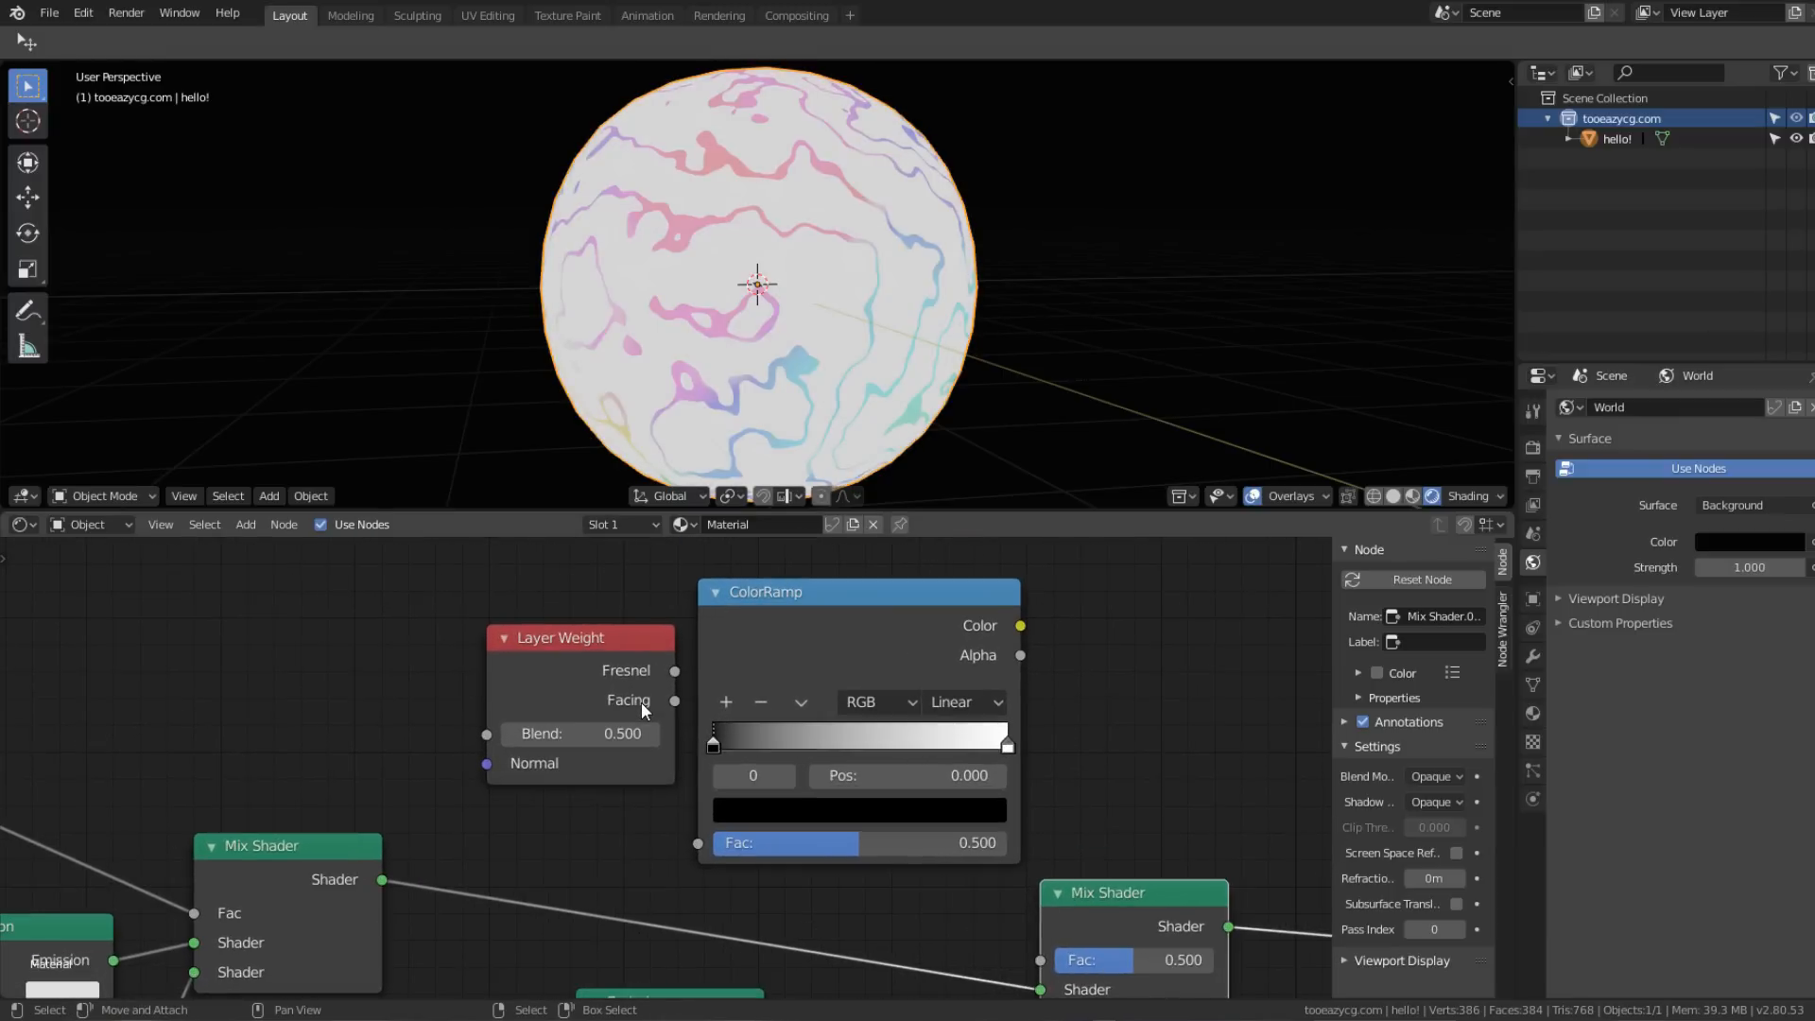
middle_click_drag(687, 688, 618, 677)
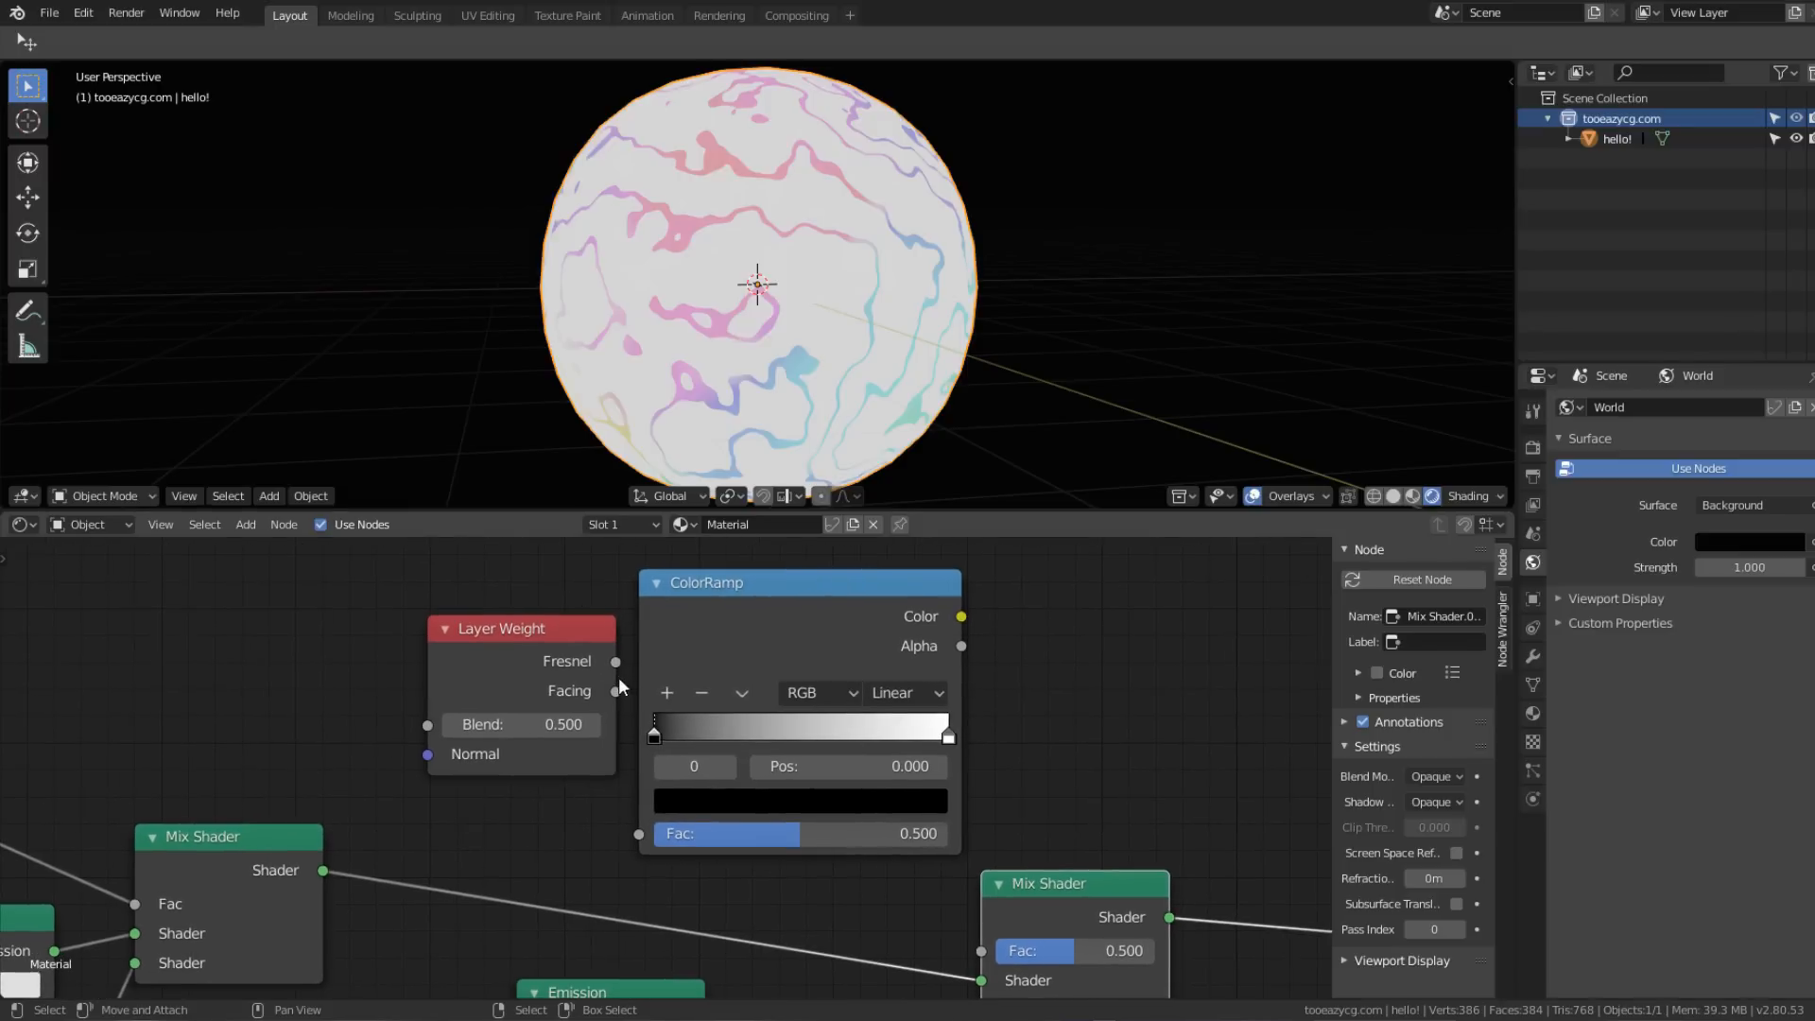
left_click(552, 644, "ctrl+shift")
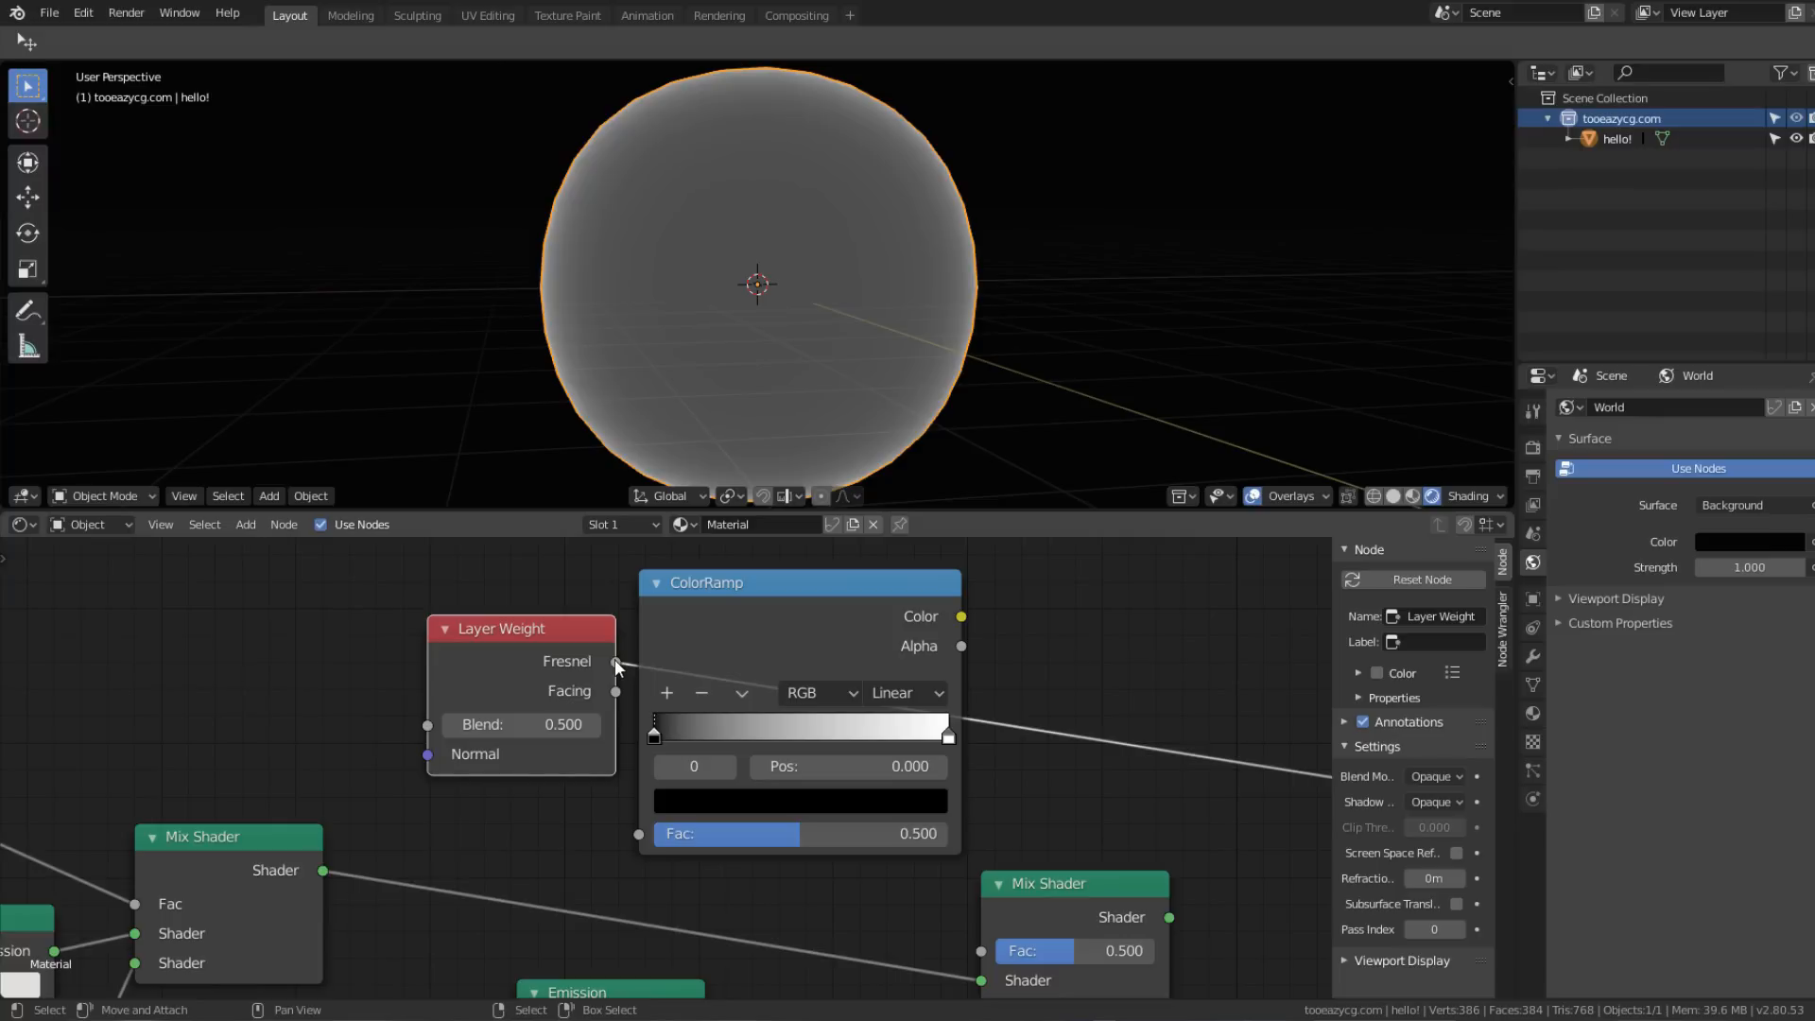
left_click_drag(614, 662, 640, 834)
left_click(774, 617, "ctrl+shift")
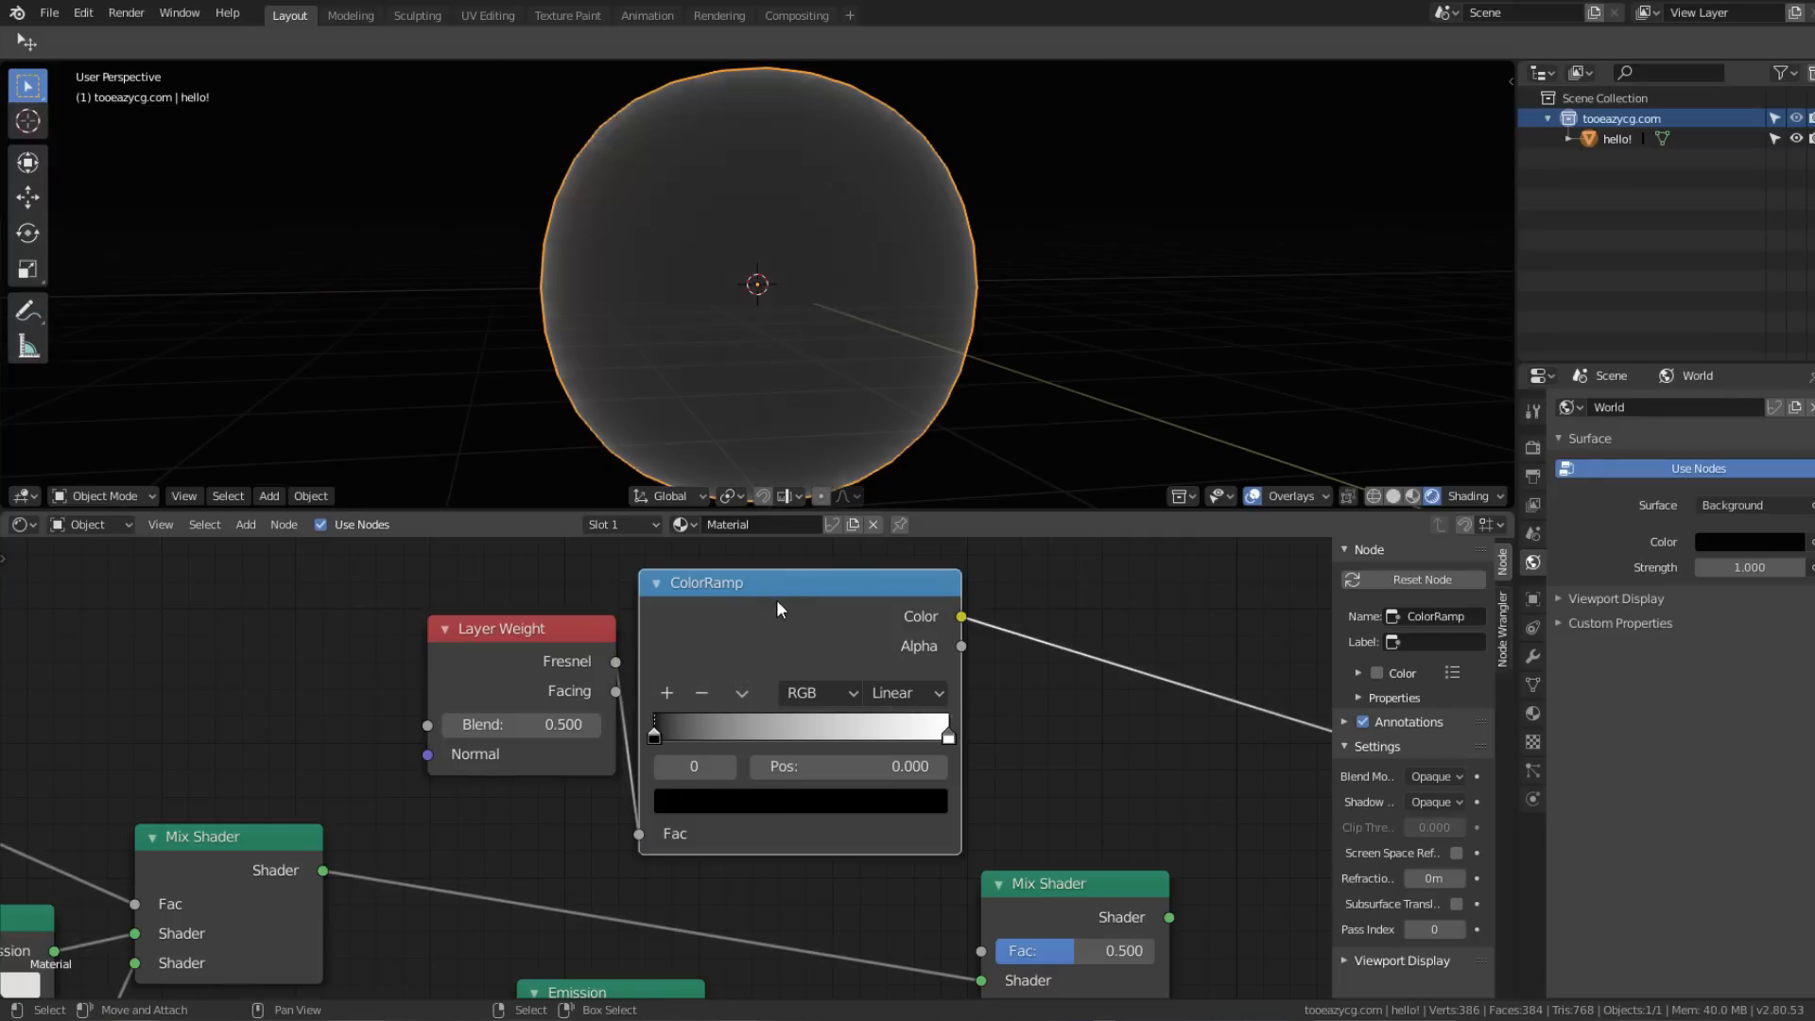
Step: Arrange the ColorRamp stops to run from white at the start to black at position 0.123
left_click_drag(656, 735, 762, 735)
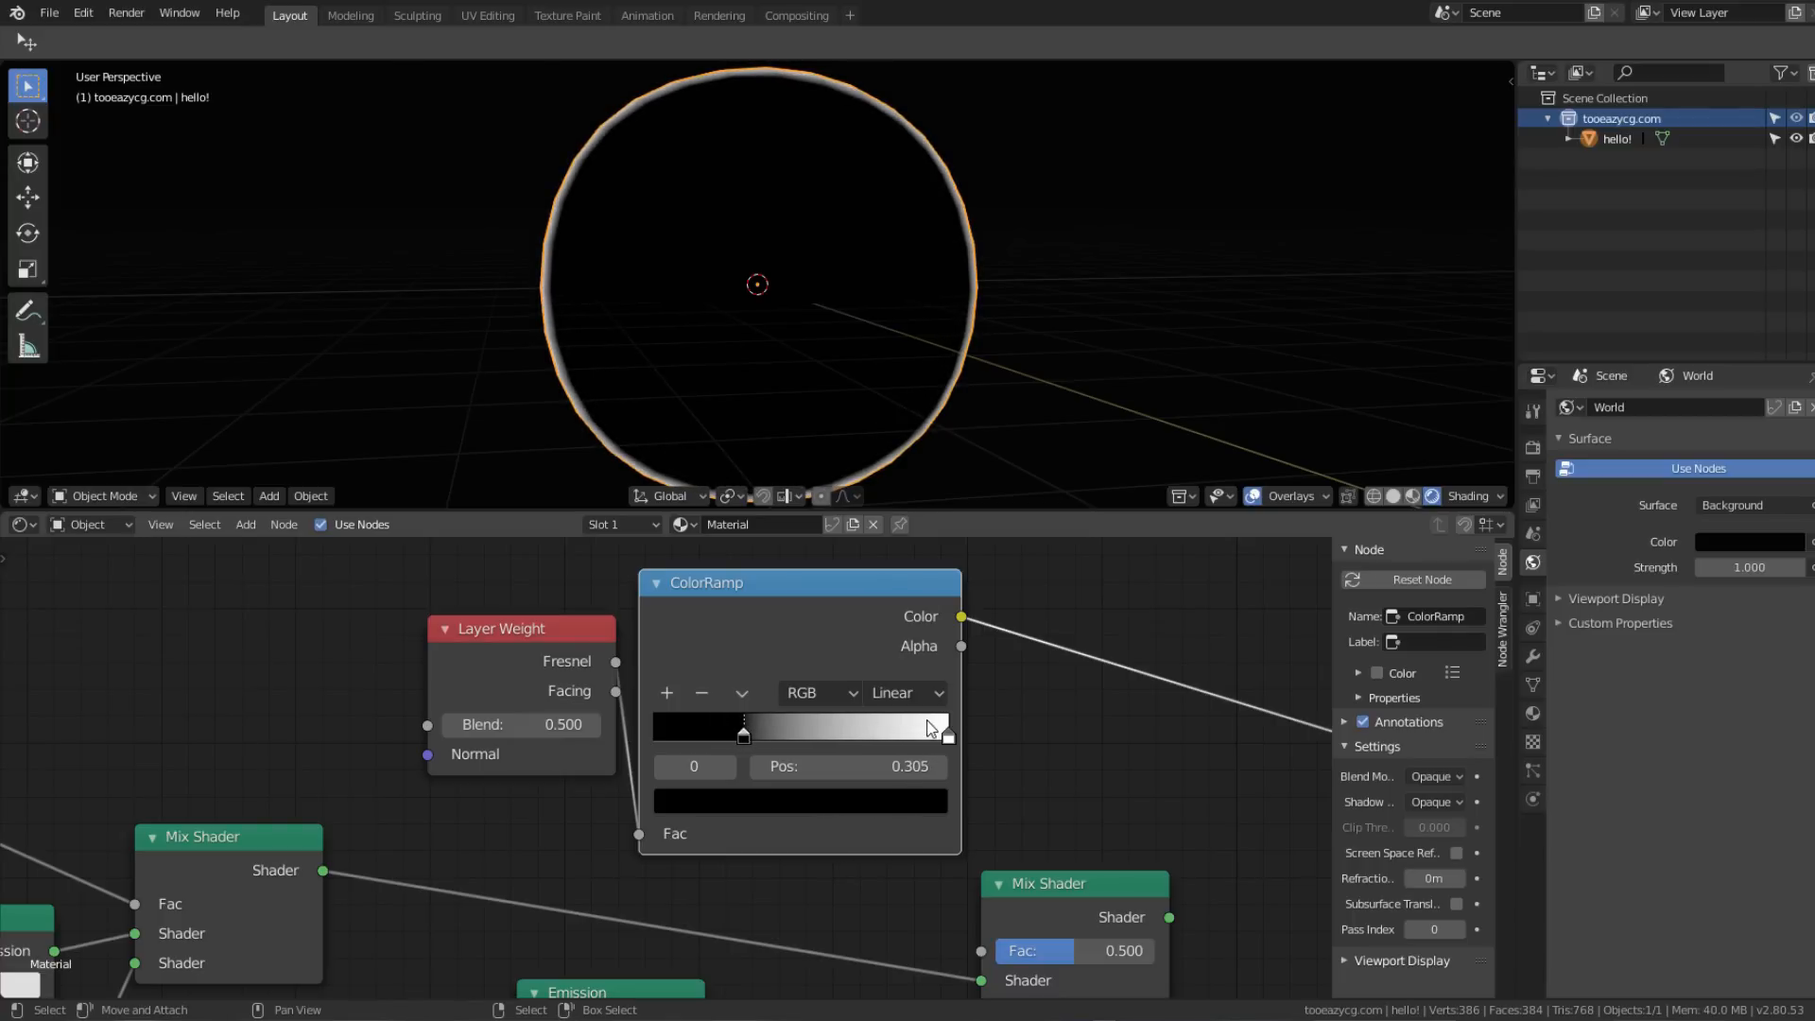
mouse_move(948, 735)
left_mouse_down()
mouse_move(771, 735)
mouse_move(673, 783)
mouse_move(751, 730)
mouse_move(715, 746)
left_mouse_up()
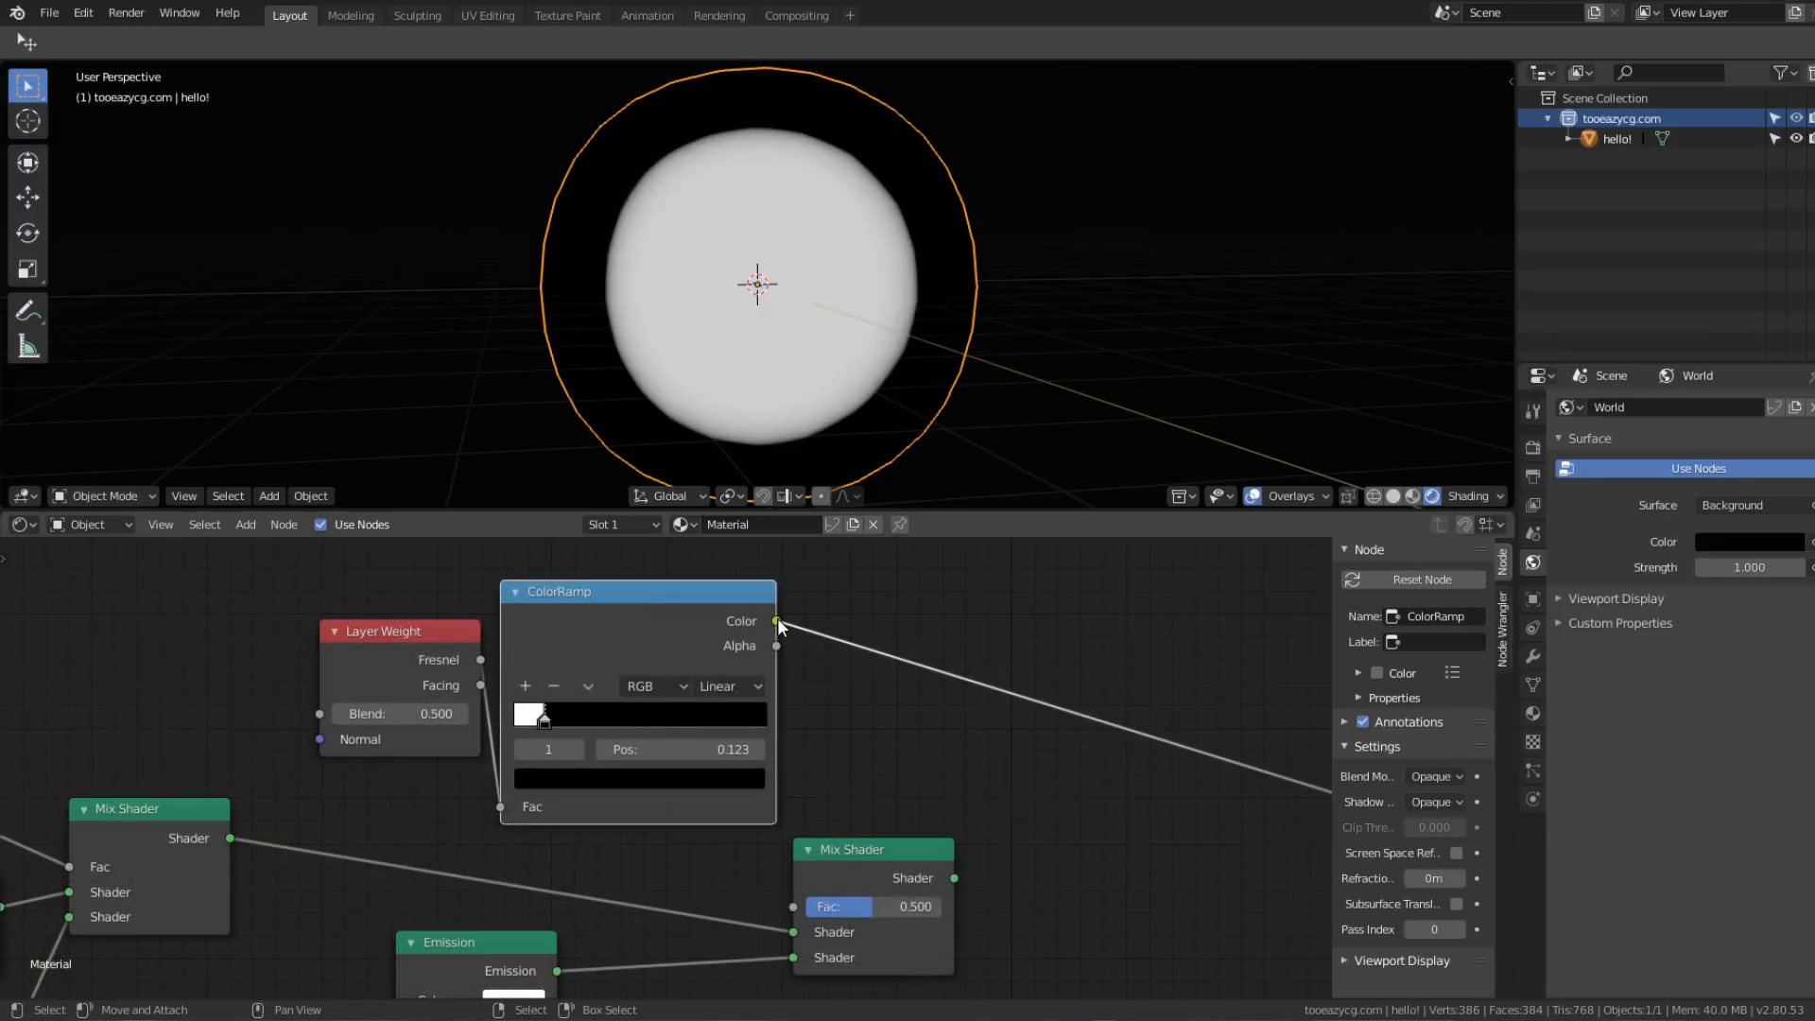
Step: Connect the ColorRamp's Color output to the second Mix Shader's Fac input and check the mixed result around the sphere
mouse_move(777, 622)
left_mouse_down()
mouse_move(880, 667)
mouse_move(915, 835)
mouse_move(806, 900)
left_mouse_up()
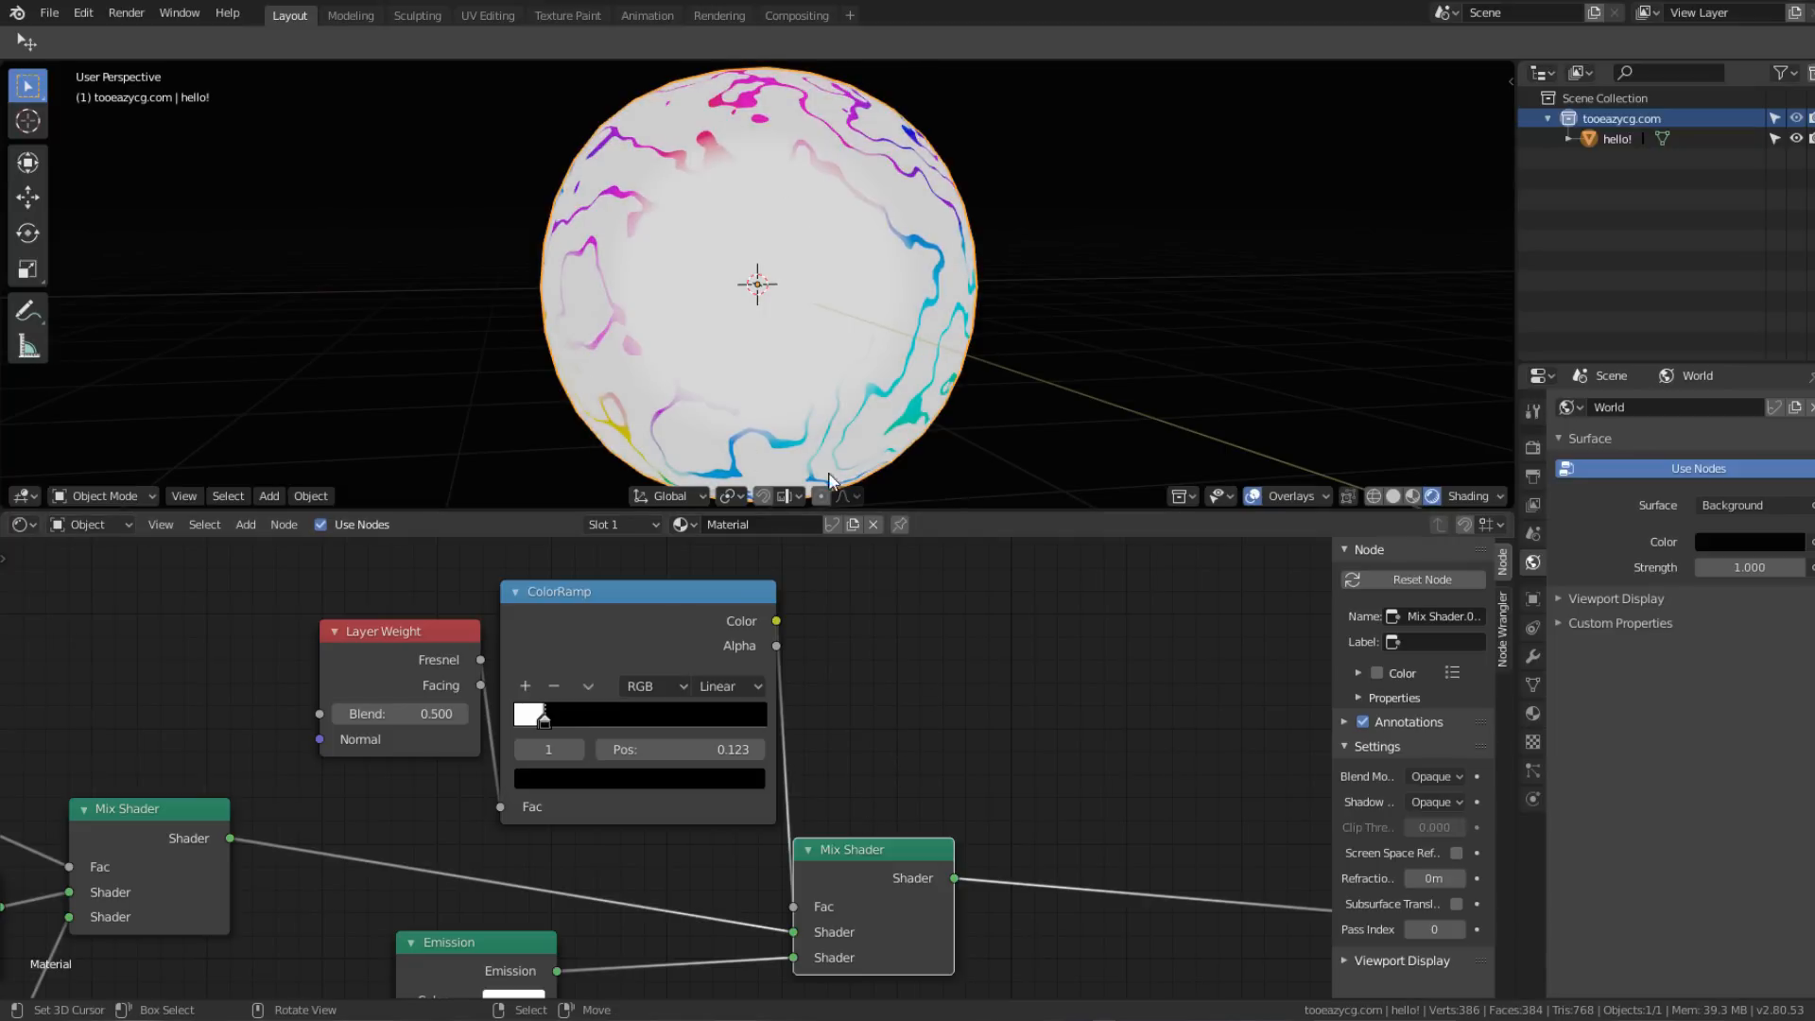
middle_click_drag(734, 381, 858, 384)
scroll(819, 372, "down", 5)
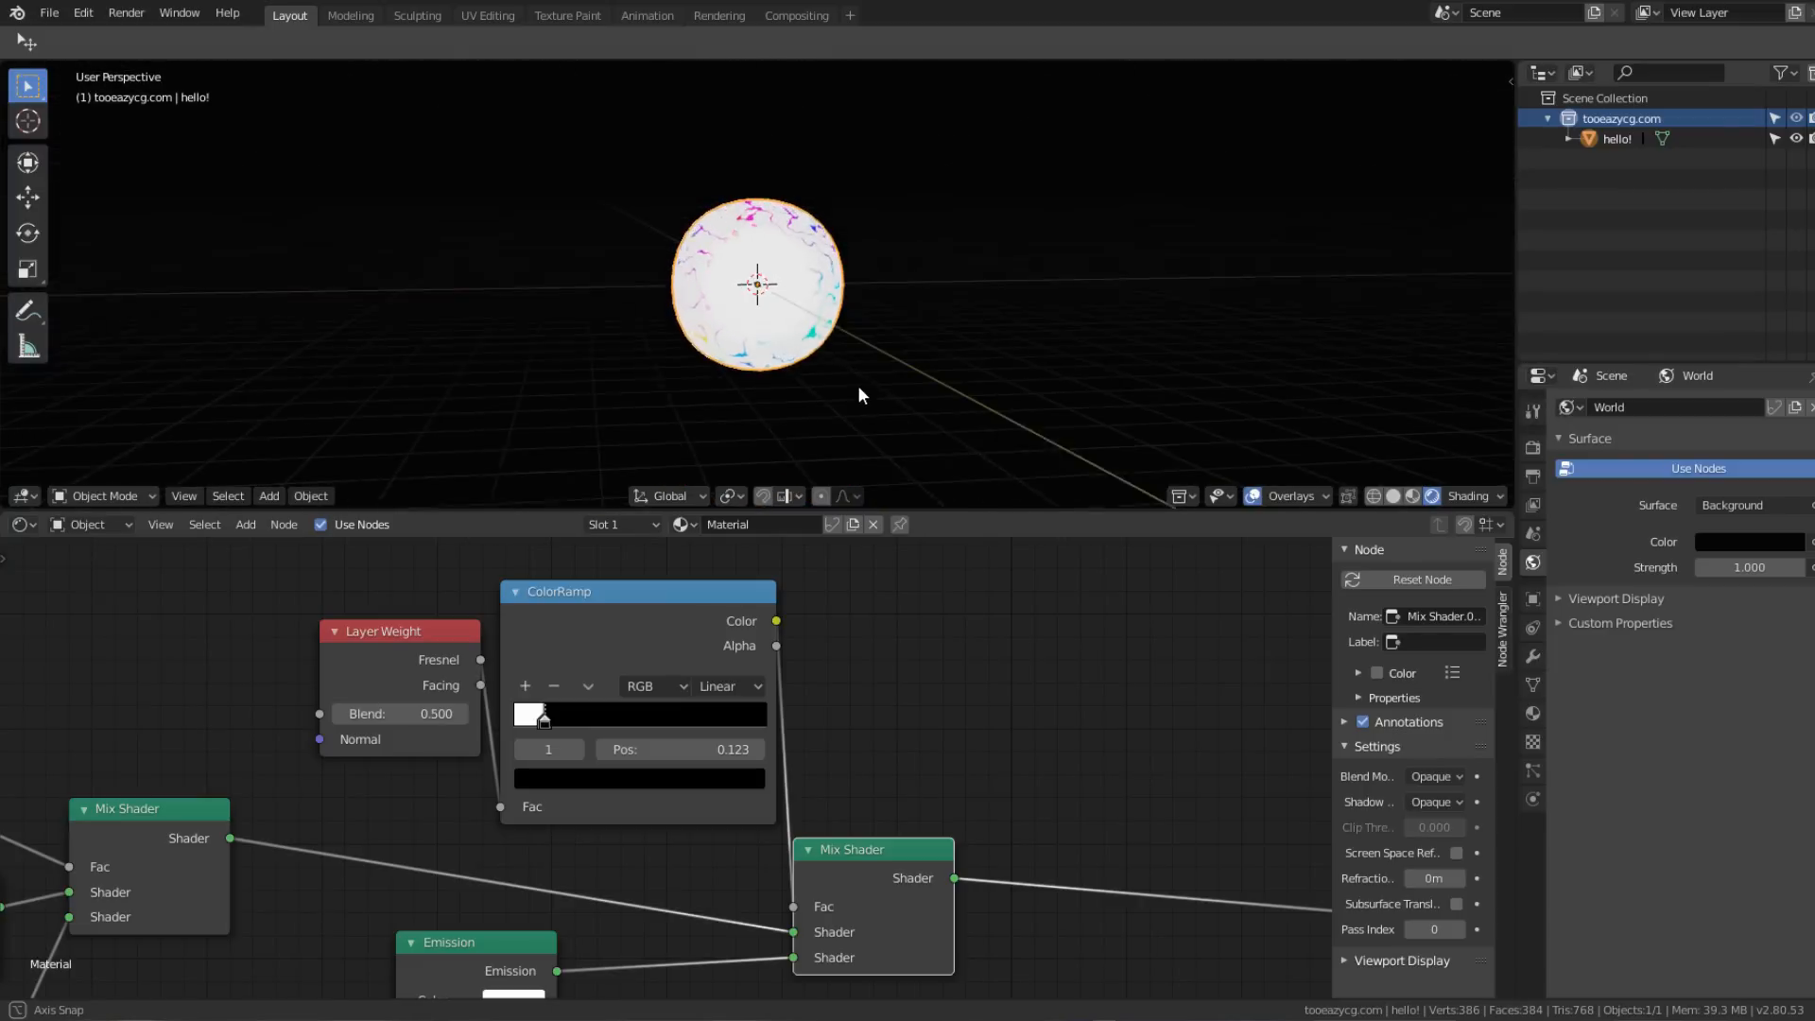
scroll(858, 386, "up", 5)
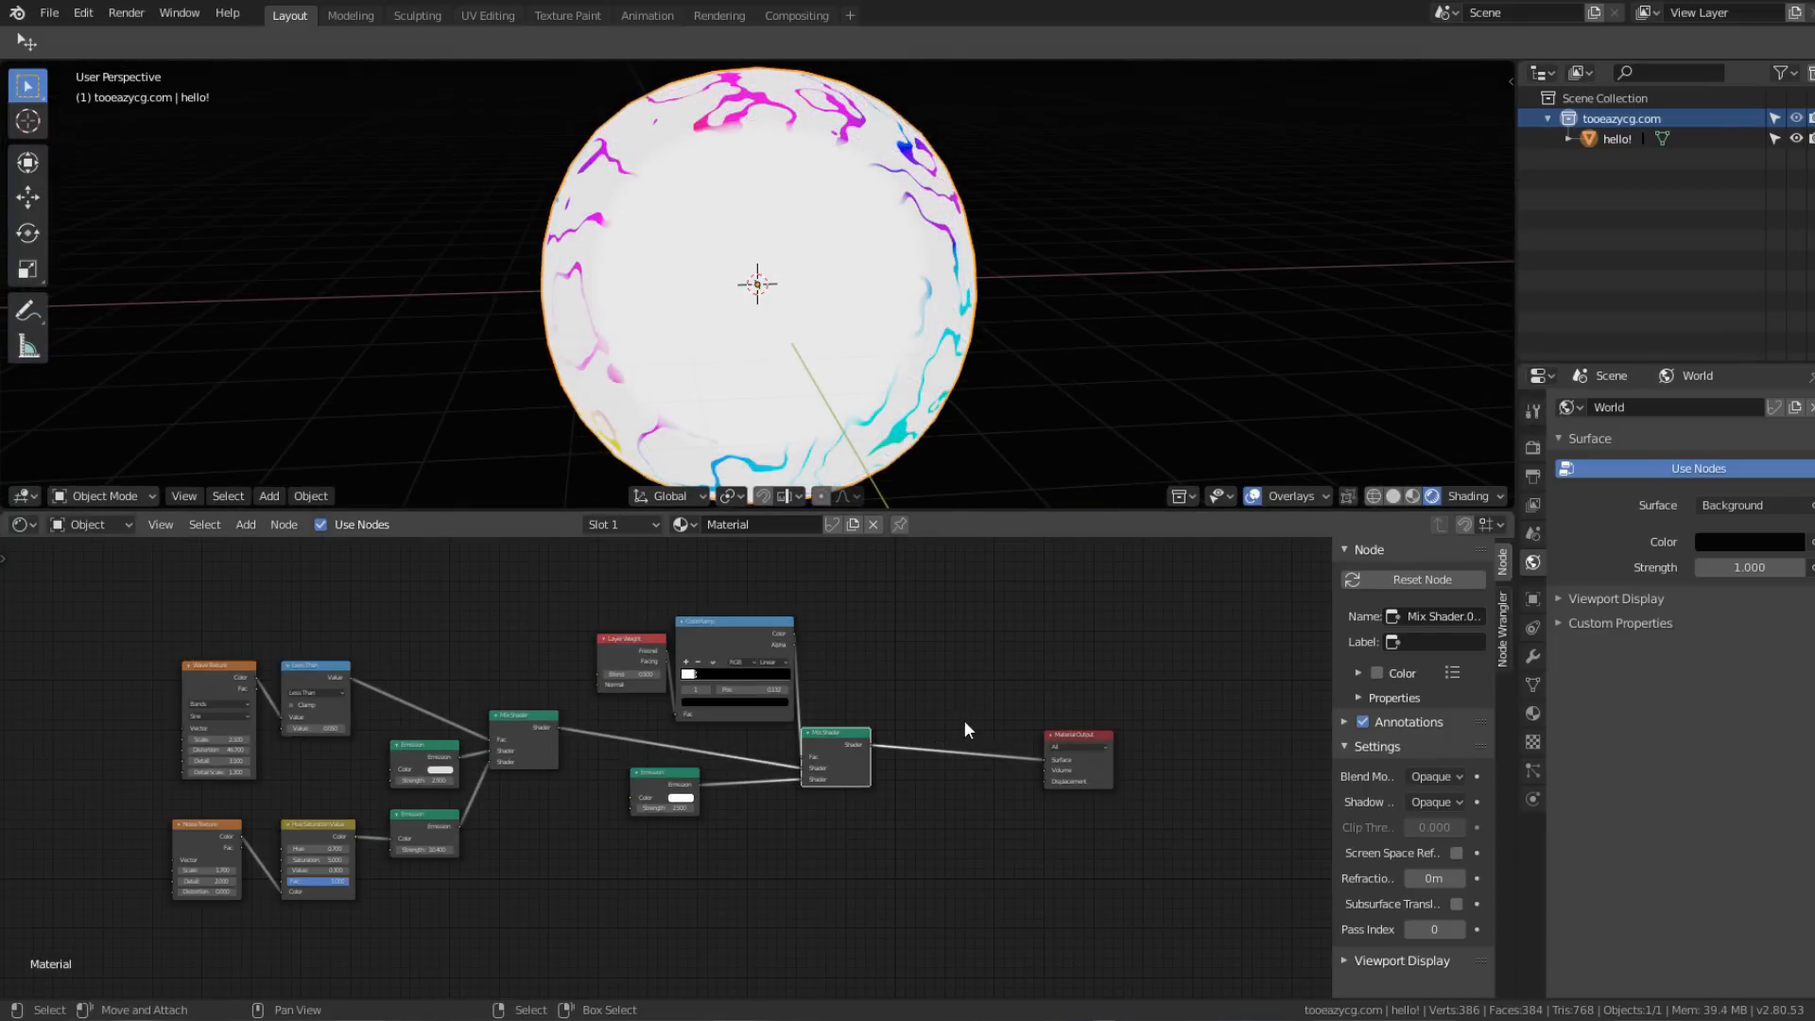
Step: Add an Image Texture node in the free space below the other nodes
middle_click_drag(695, 878, 693, 628)
key("shift+a")
left_click(762, 641)
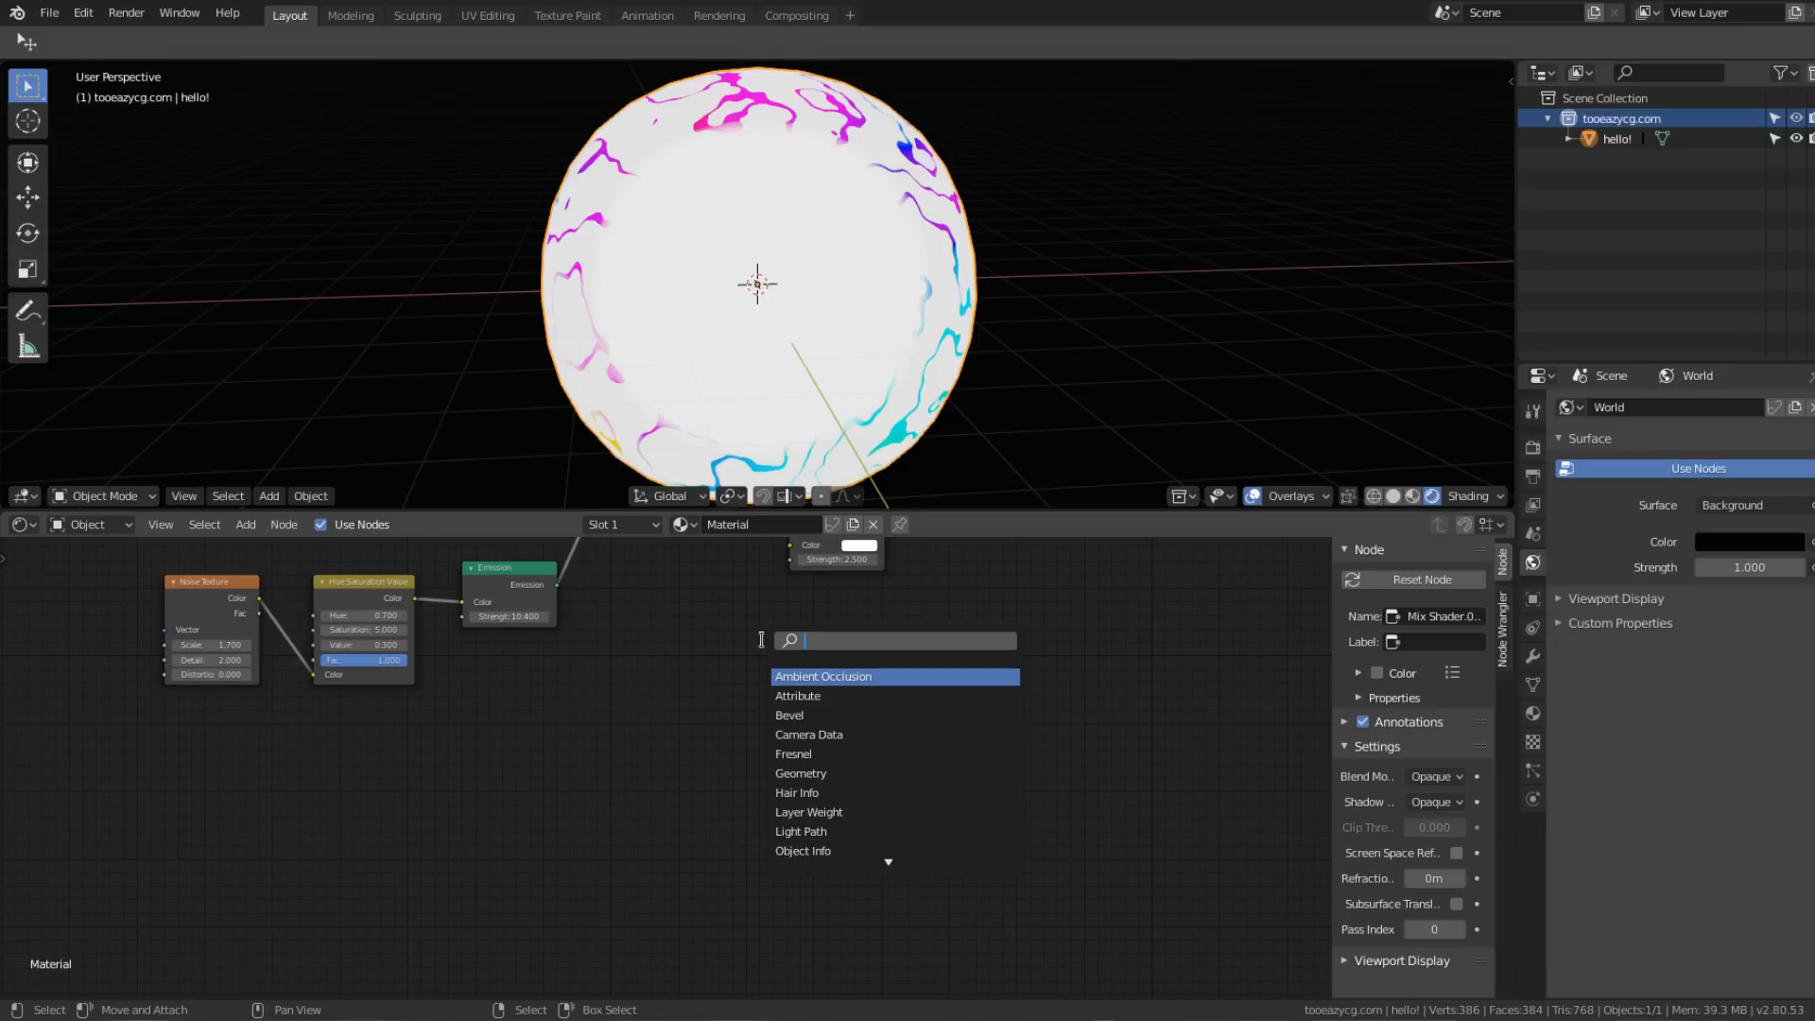
type("image")
key("Return")
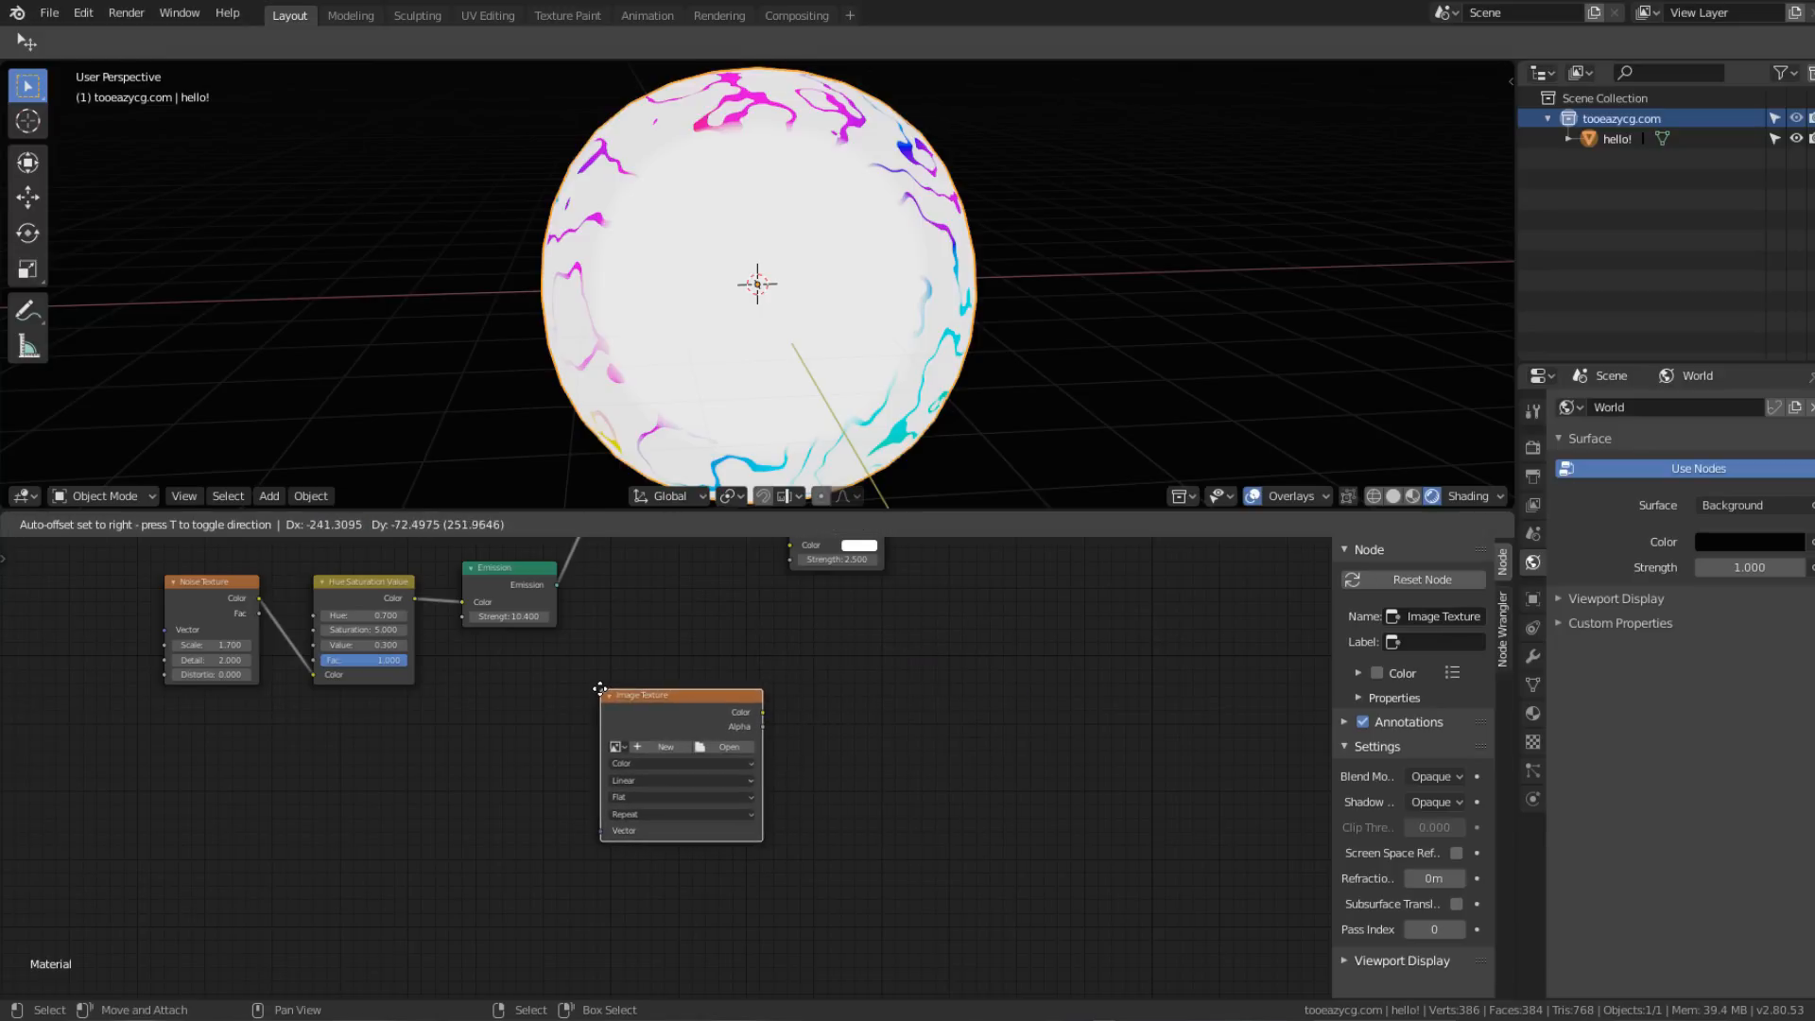
left_click(605, 690)
Step: Load eyes.PNG from the Desktop folder into the Image Texture node
scroll(654, 716, "up", 4)
scroll(654, 717, "up", 1)
middle_click_drag(768, 644, 736, 665)
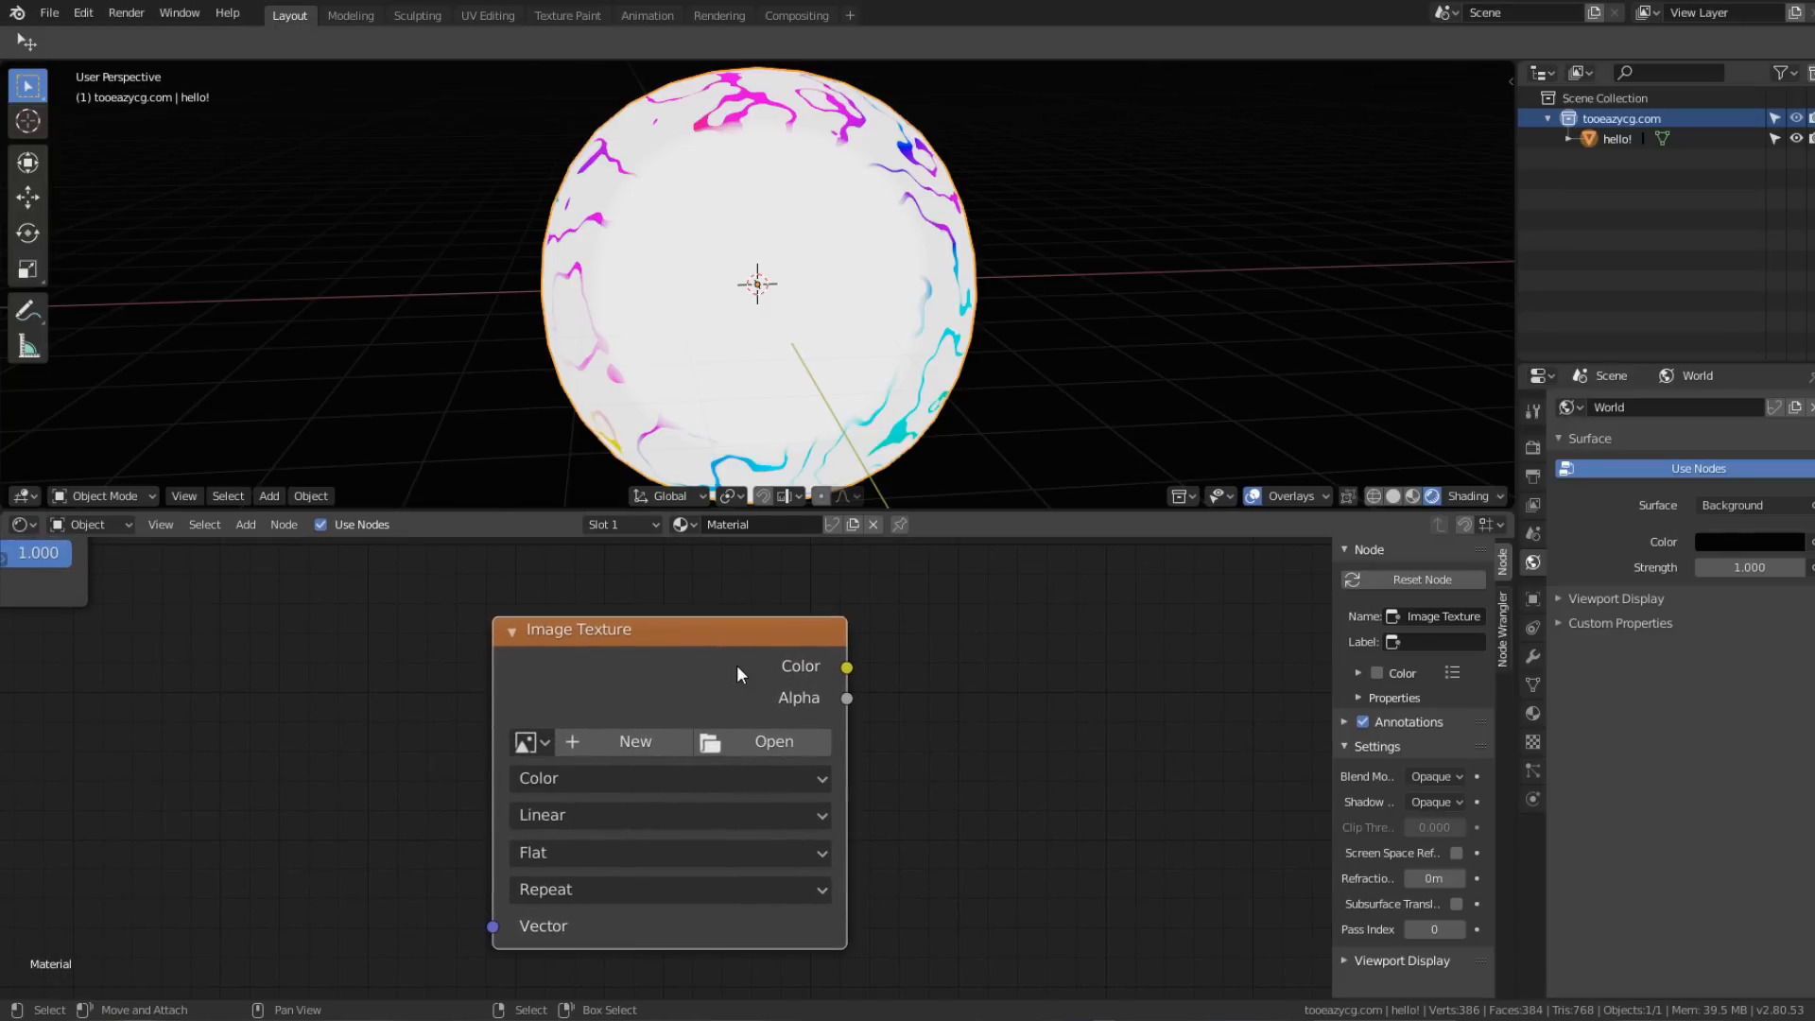
left_click(733, 741)
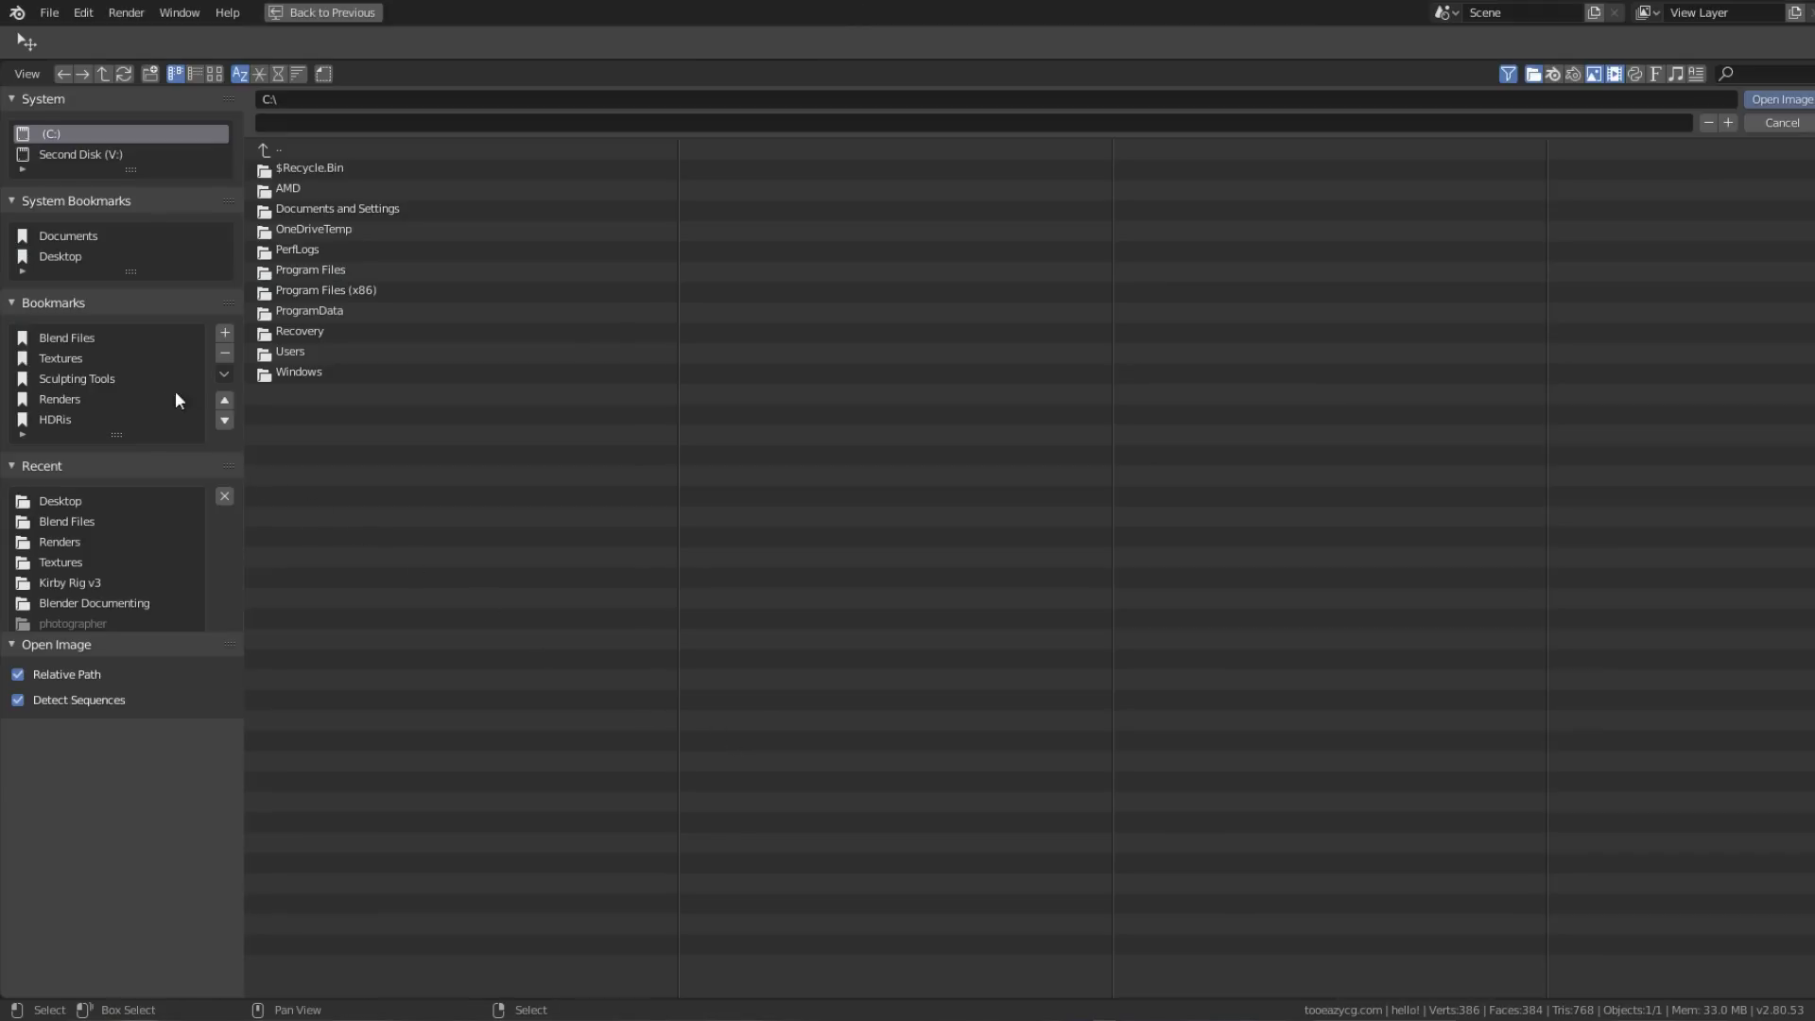
left_click(59, 256)
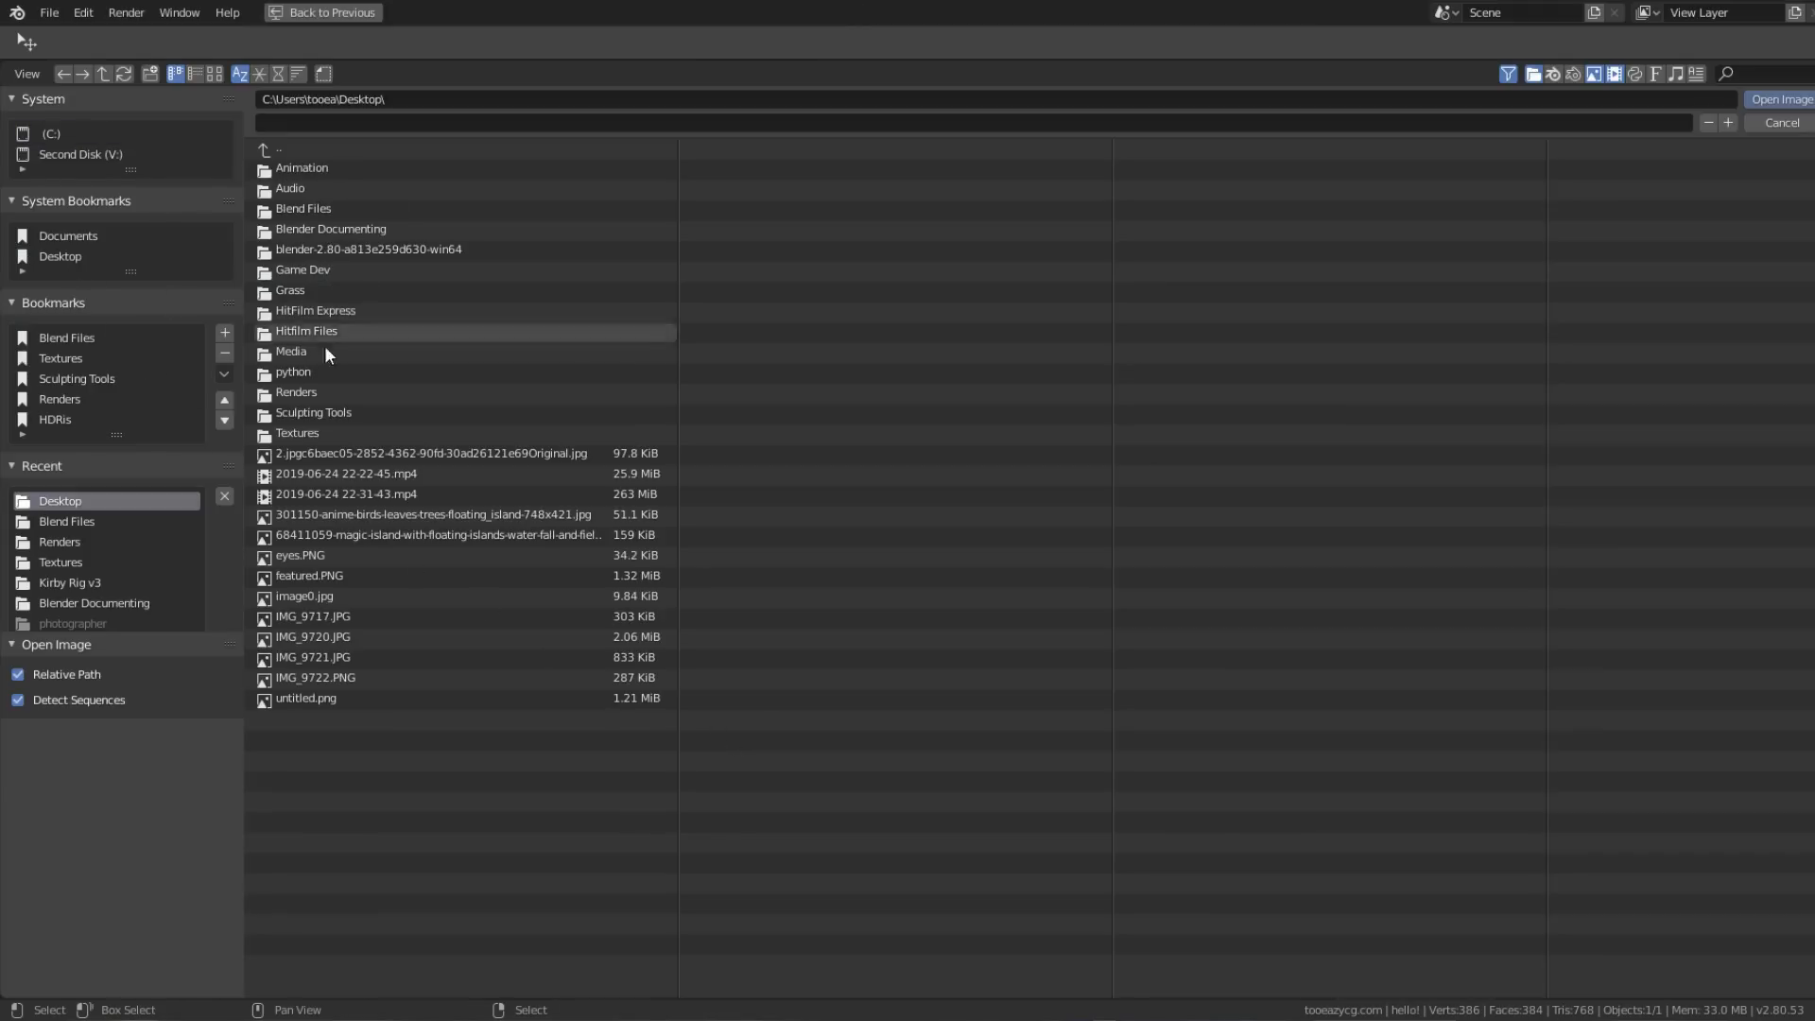
double_click(369, 555)
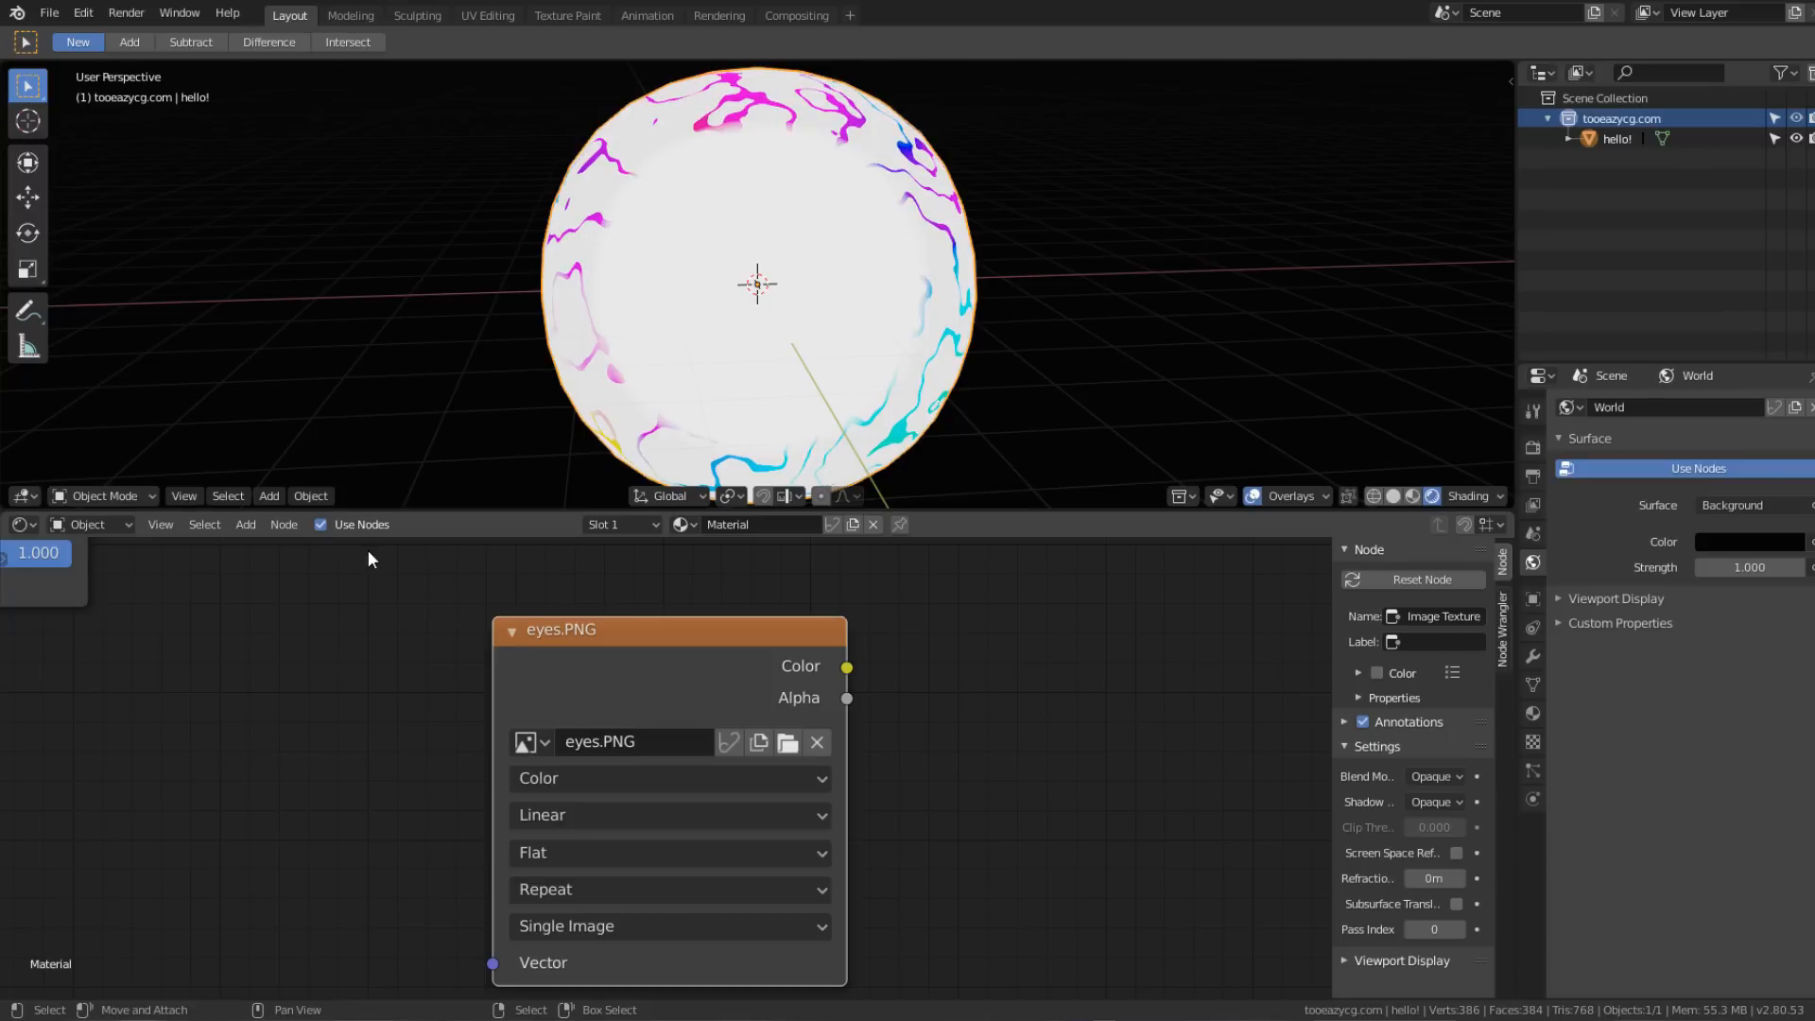
scroll(709, 667, "down", 4)
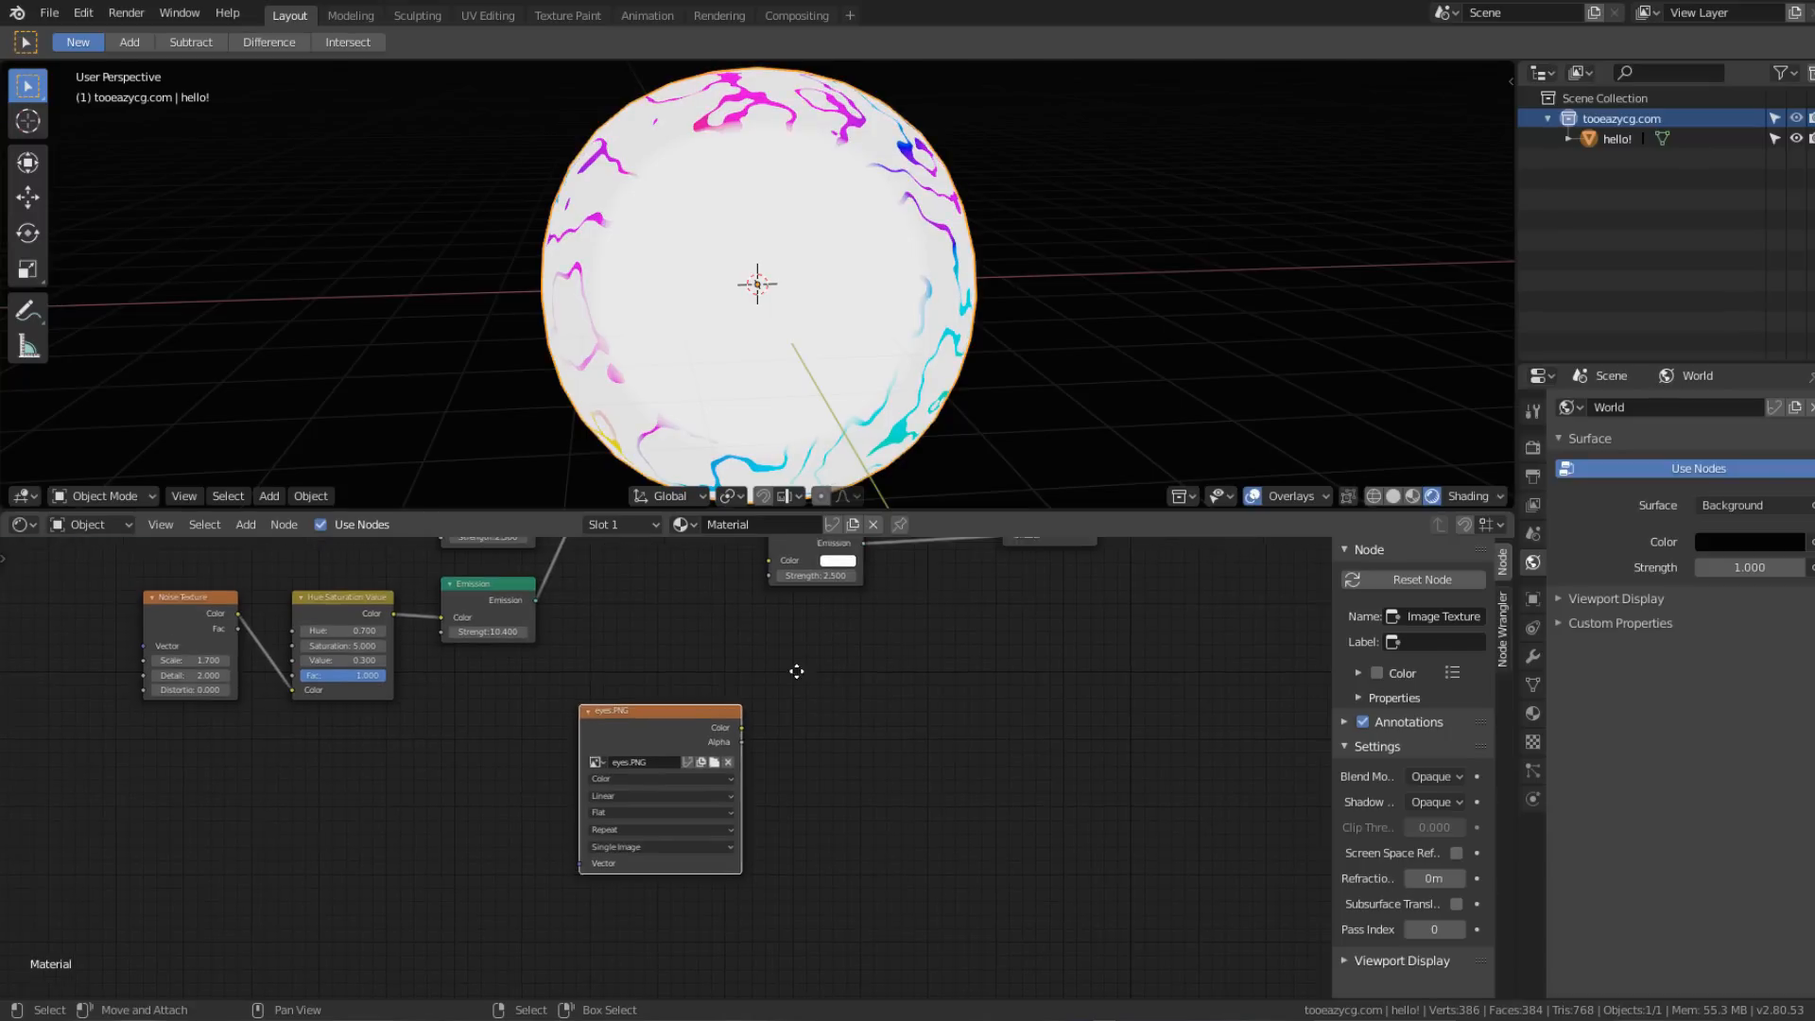
Step: Switch the Outliner area to the UV Editor and display eyes.PNG in it
middle_click_drag(794, 668, 557, 763)
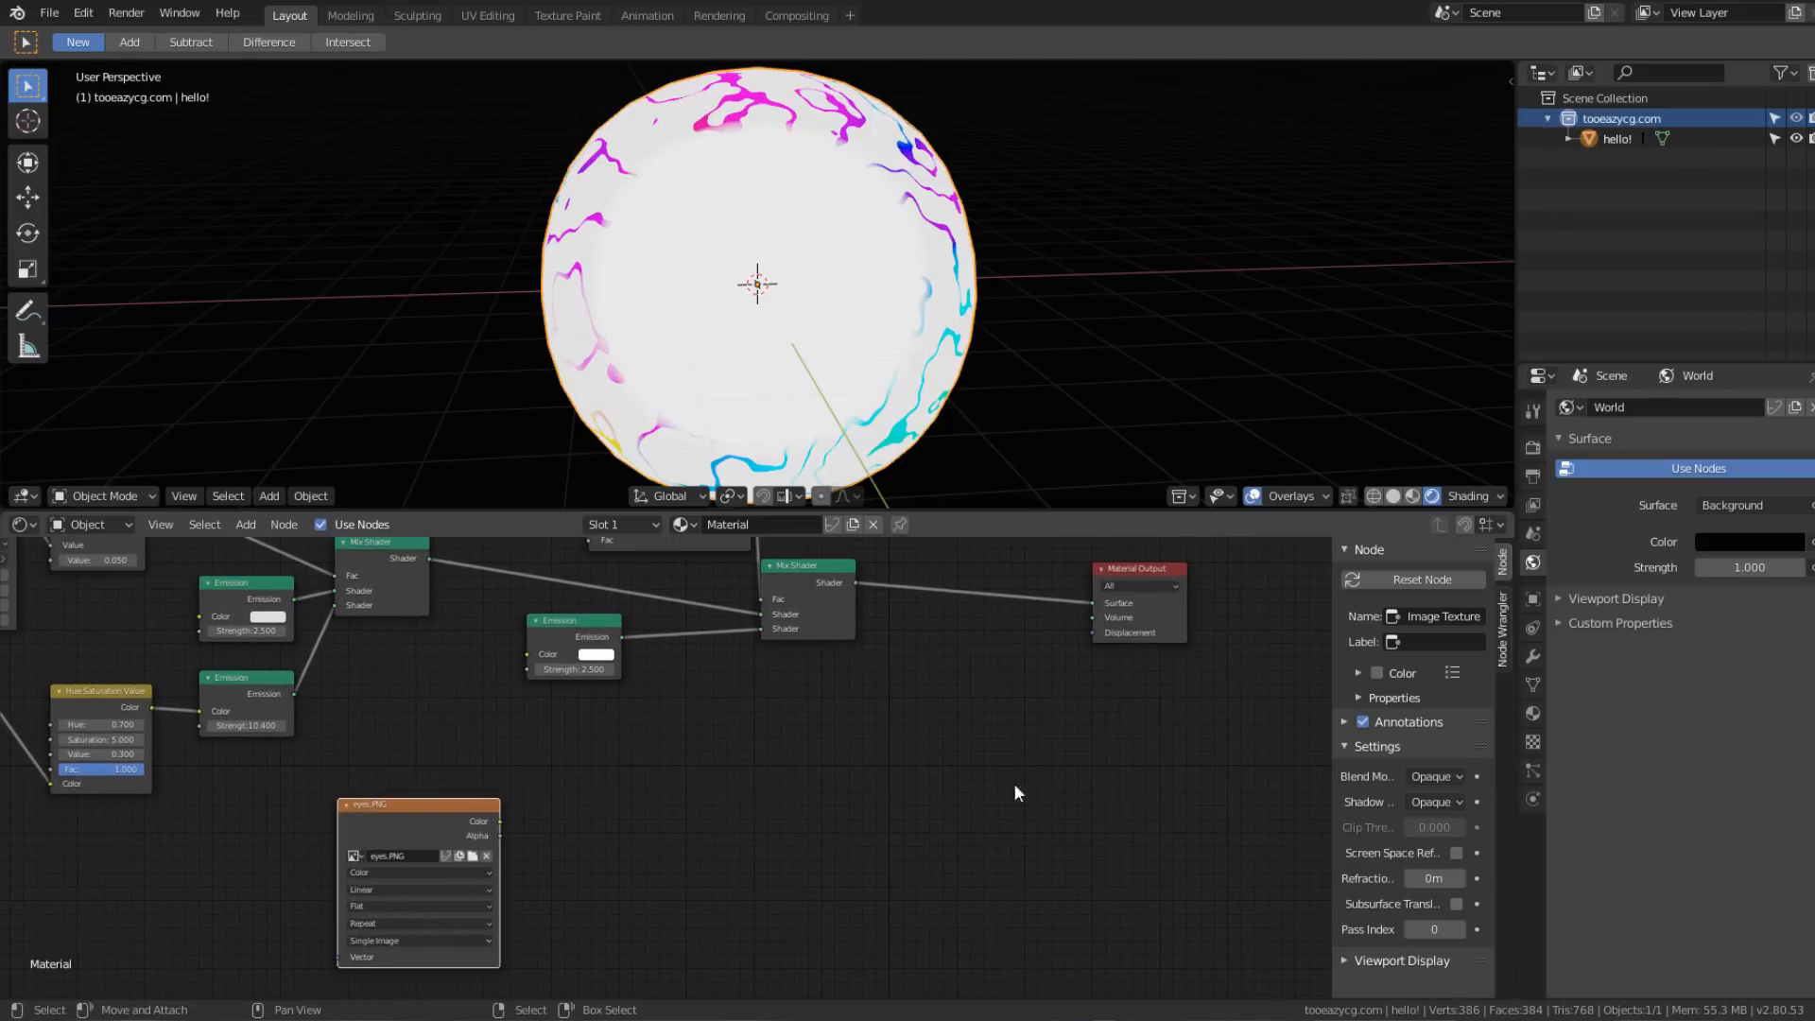
left_click(1542, 73)
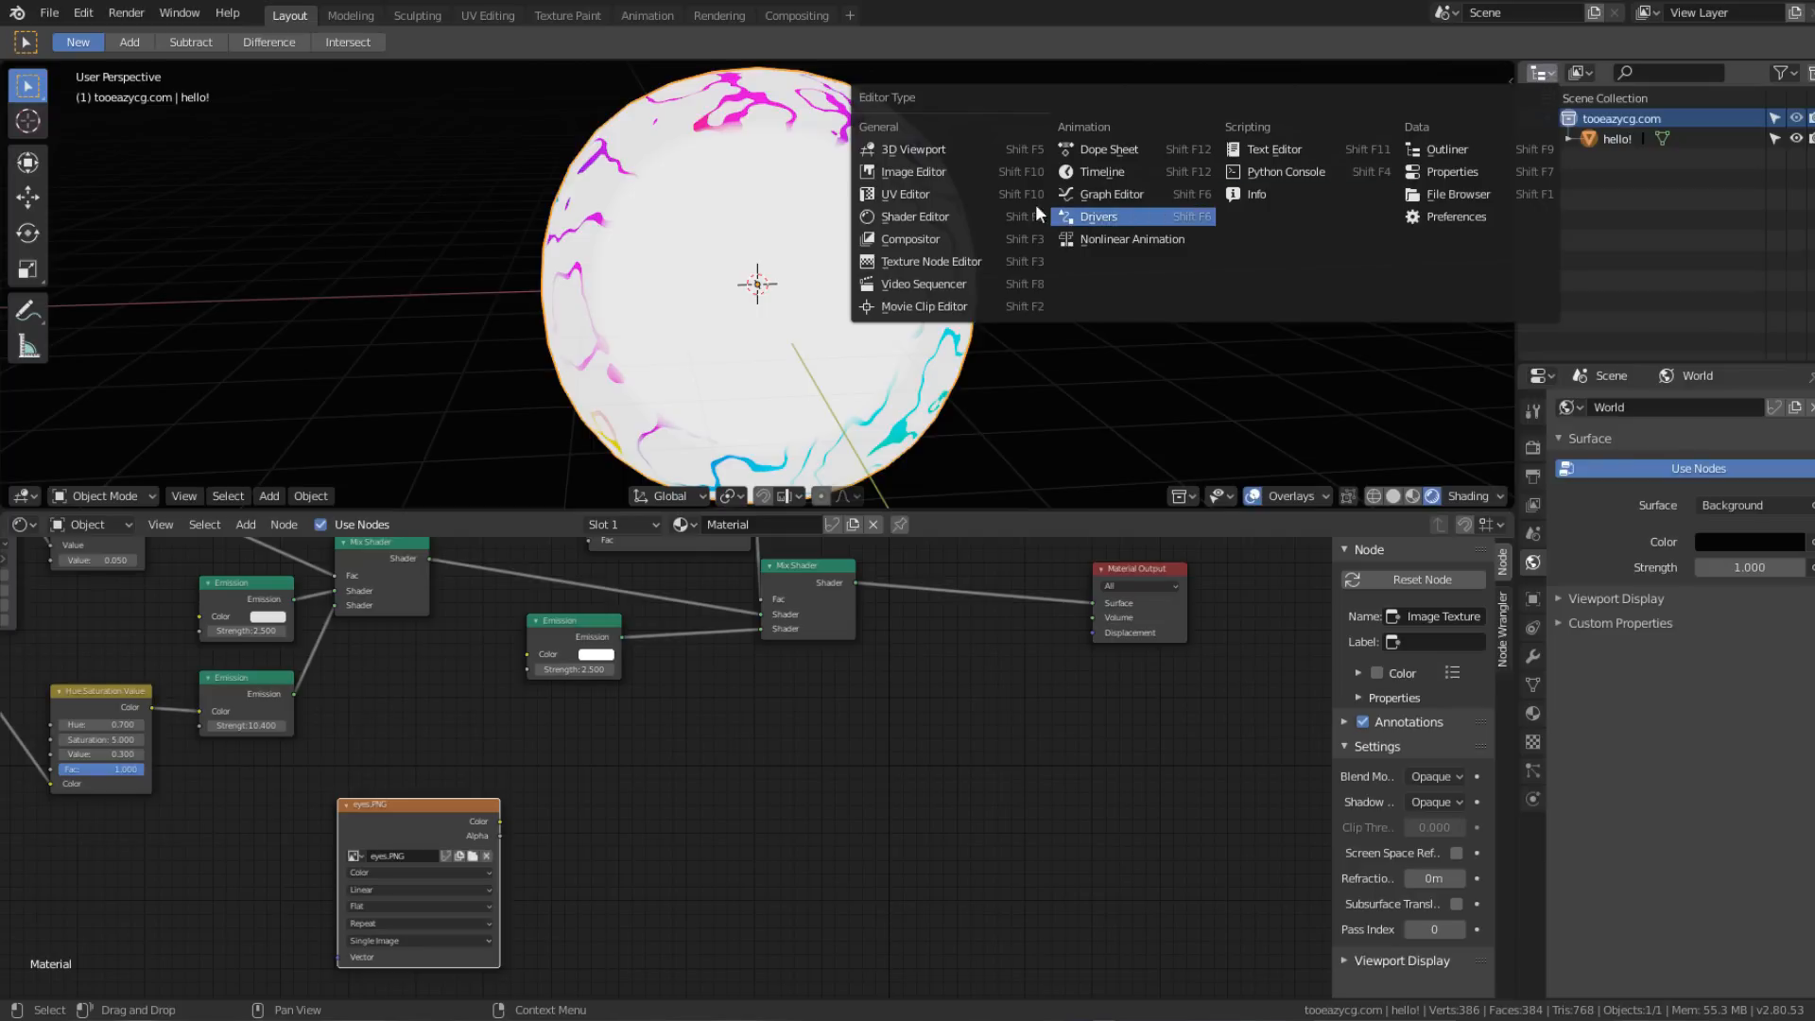
left_click(928, 192)
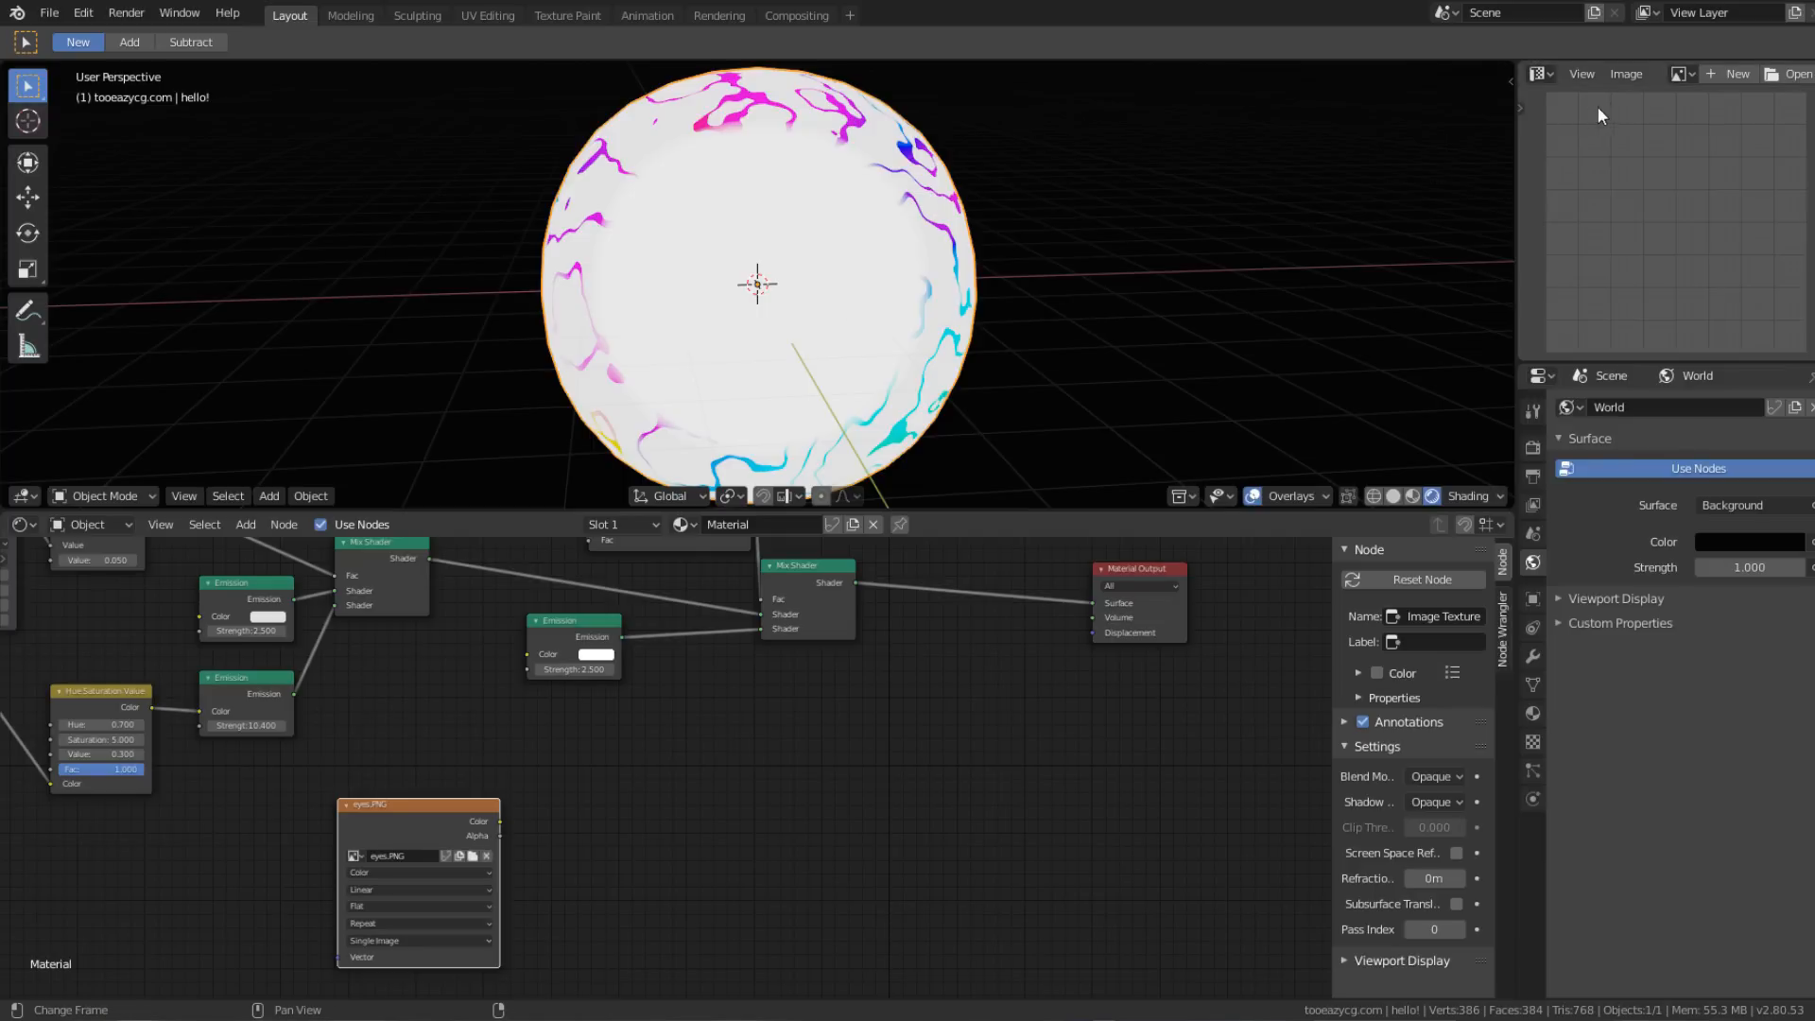
left_click(1677, 74)
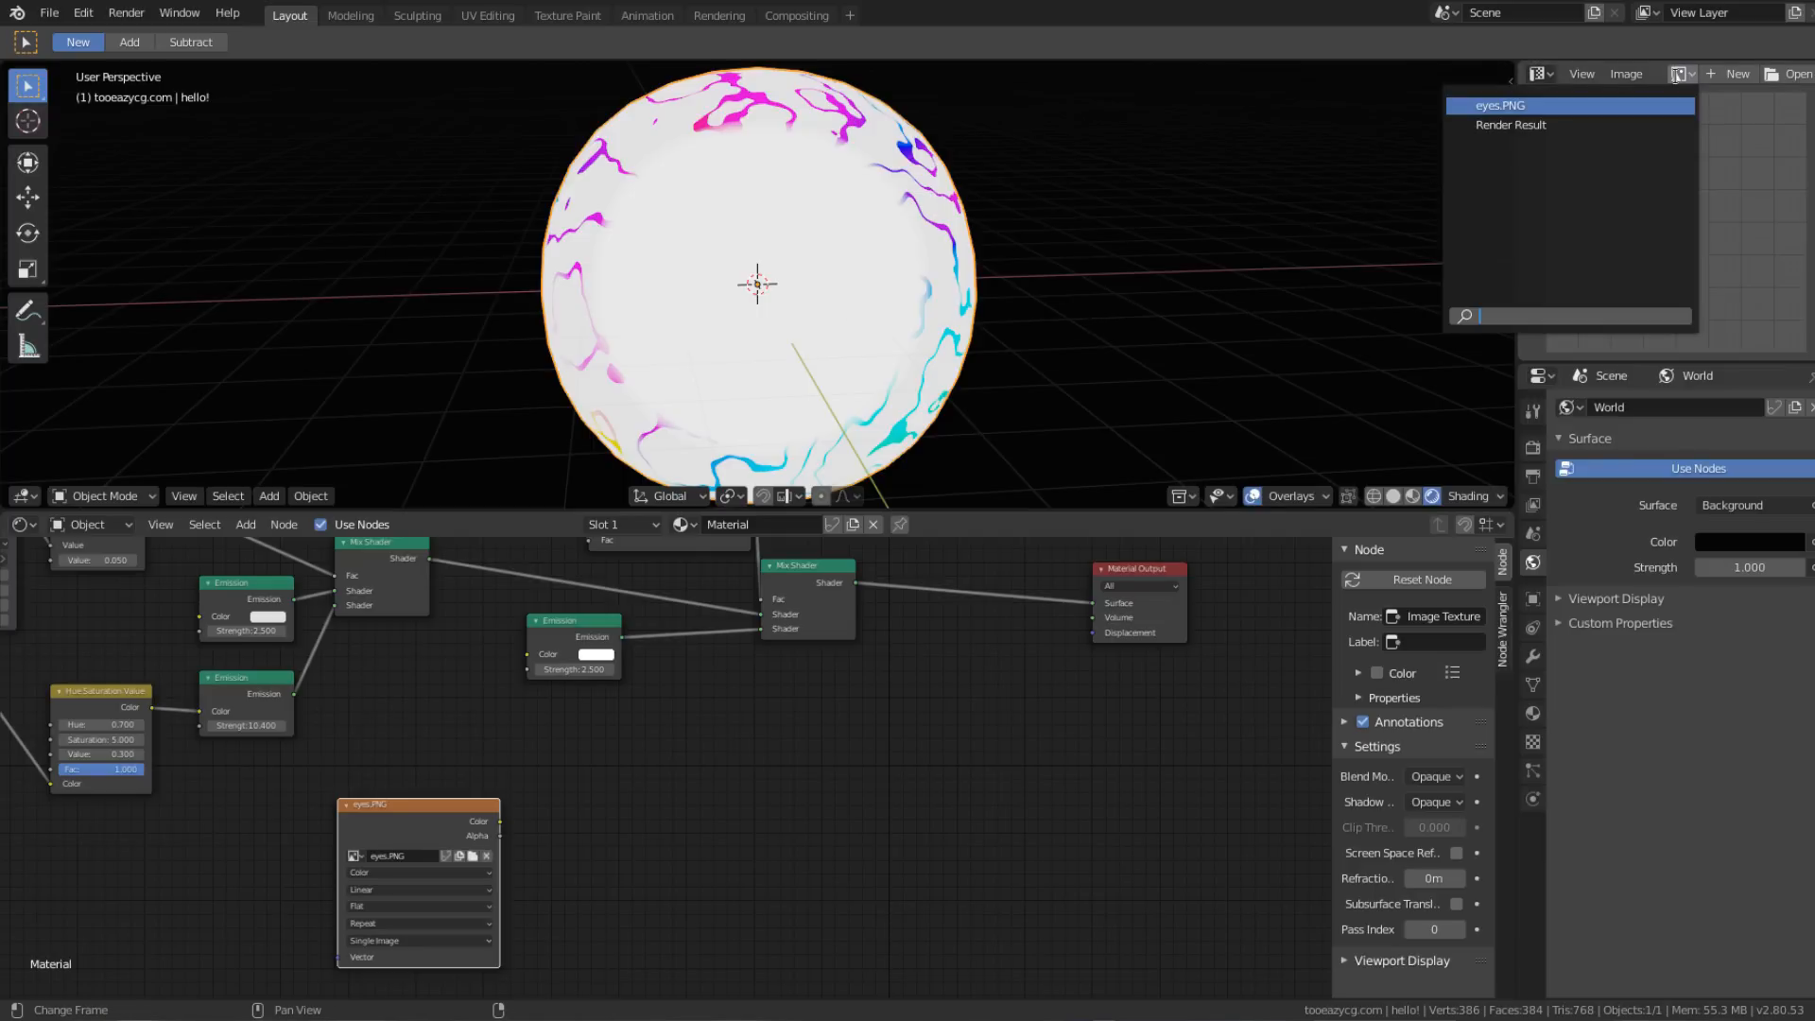
left_click(1558, 105)
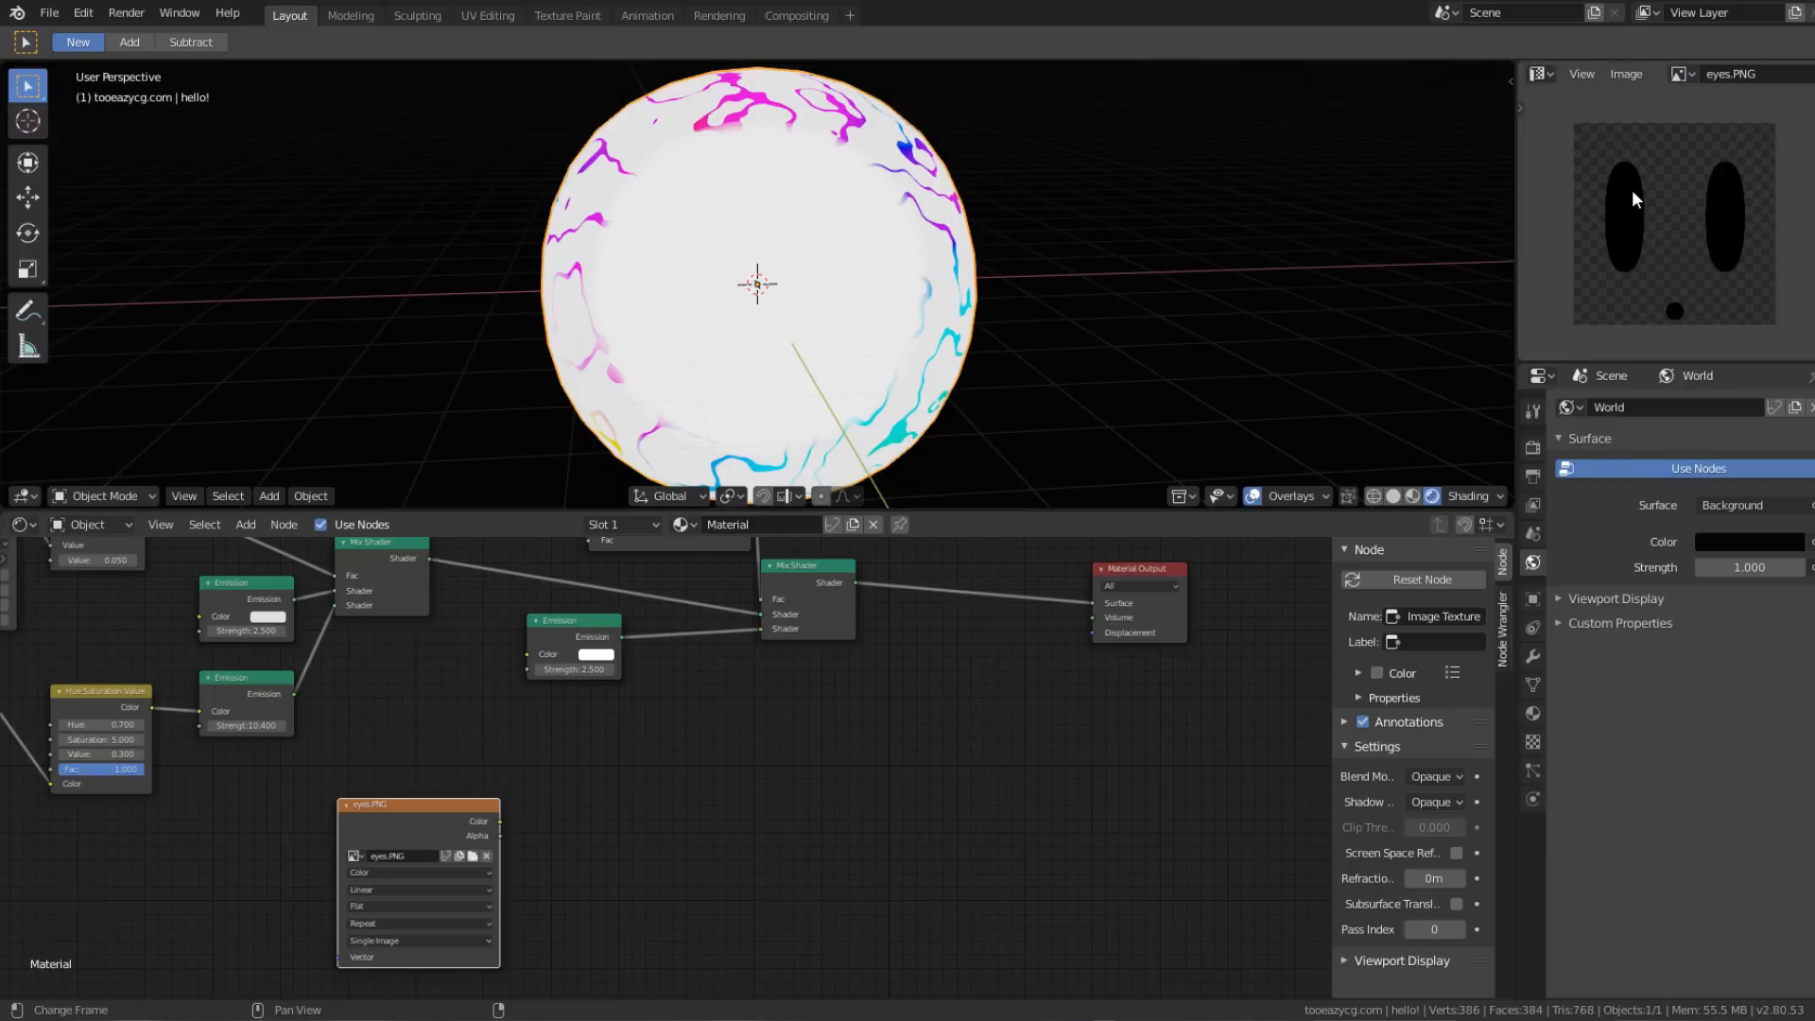
scroll(1632, 189, "up", 1)
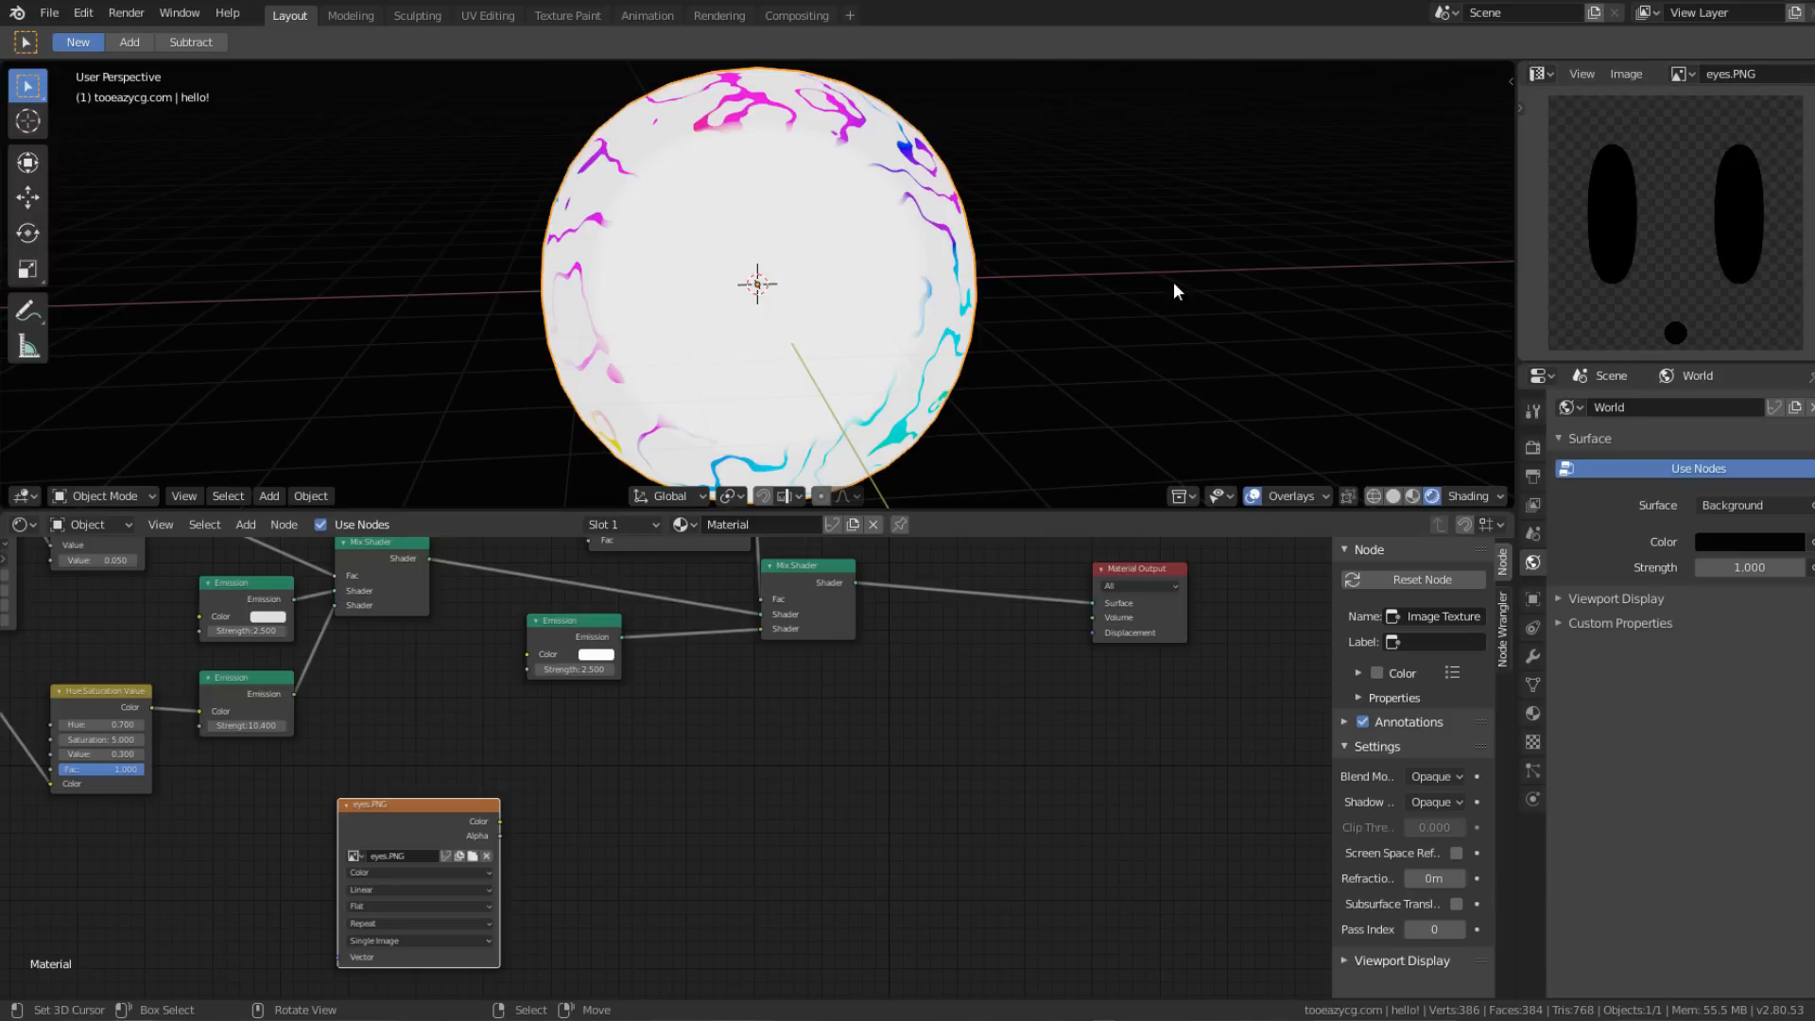
Step: In Edit Mode from the front view, select only the central 4 by 4 block of sphere faces
key("KP_1")
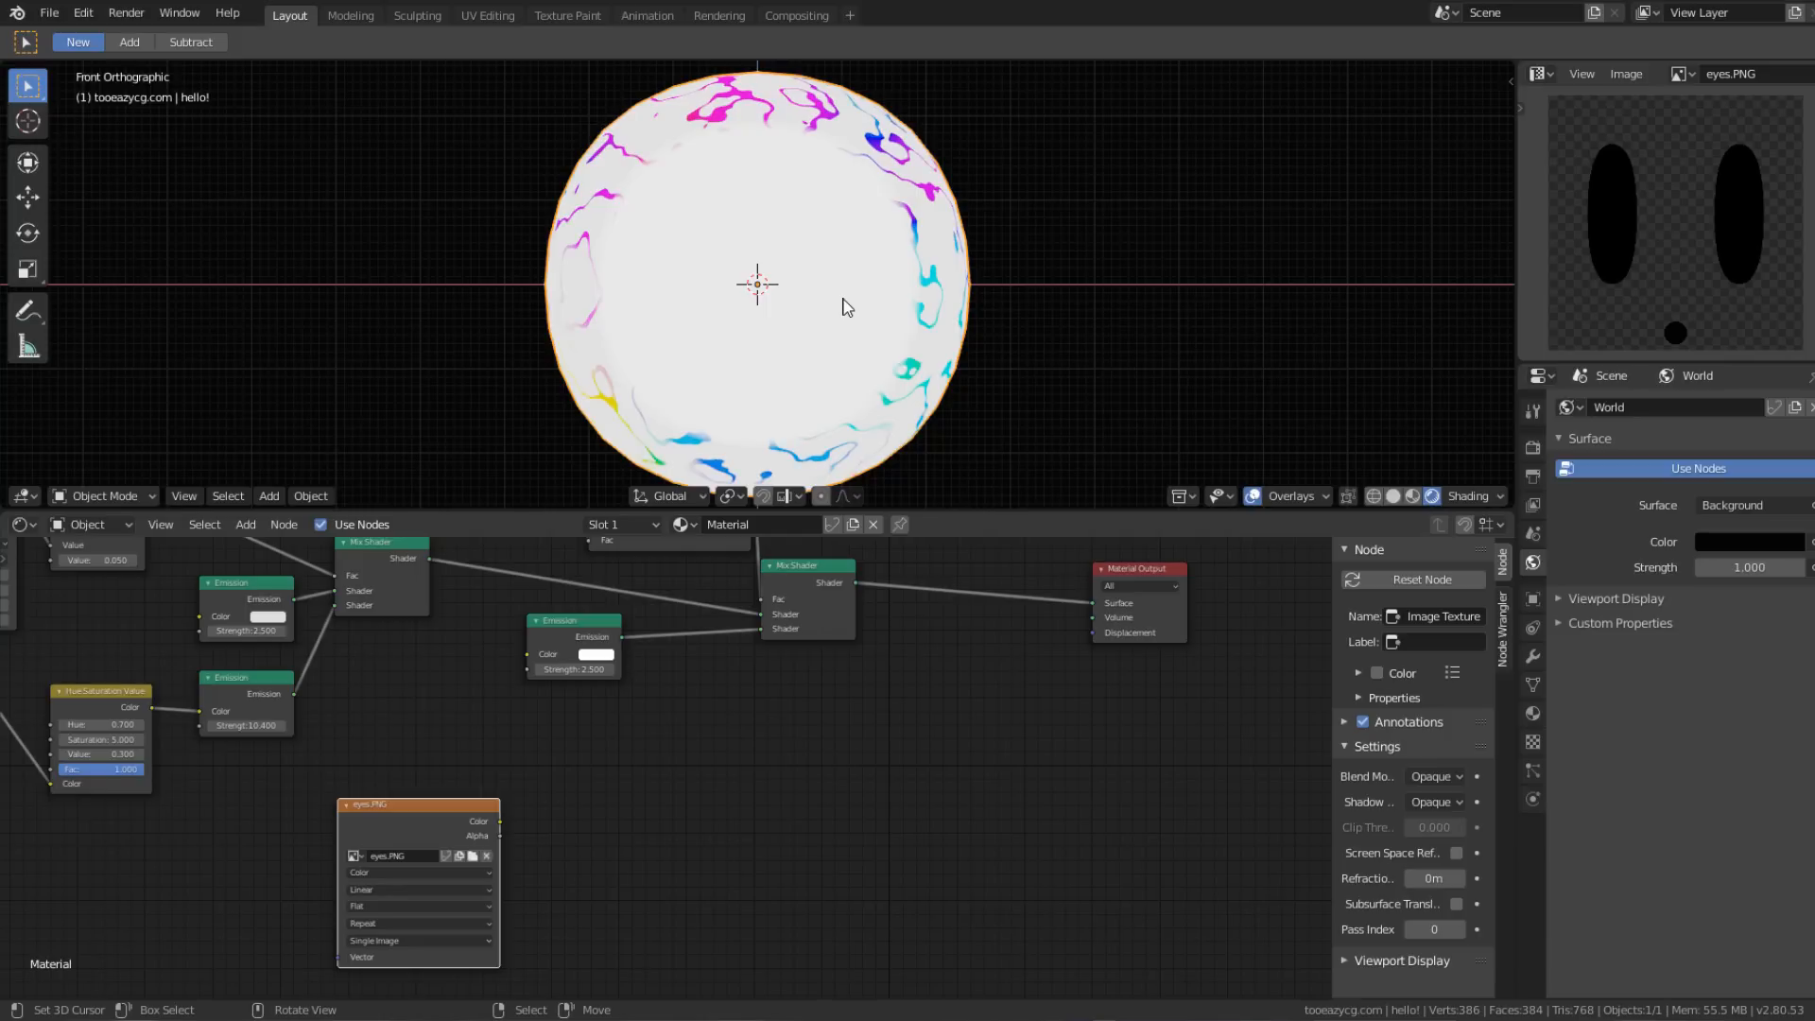
key("Tab")
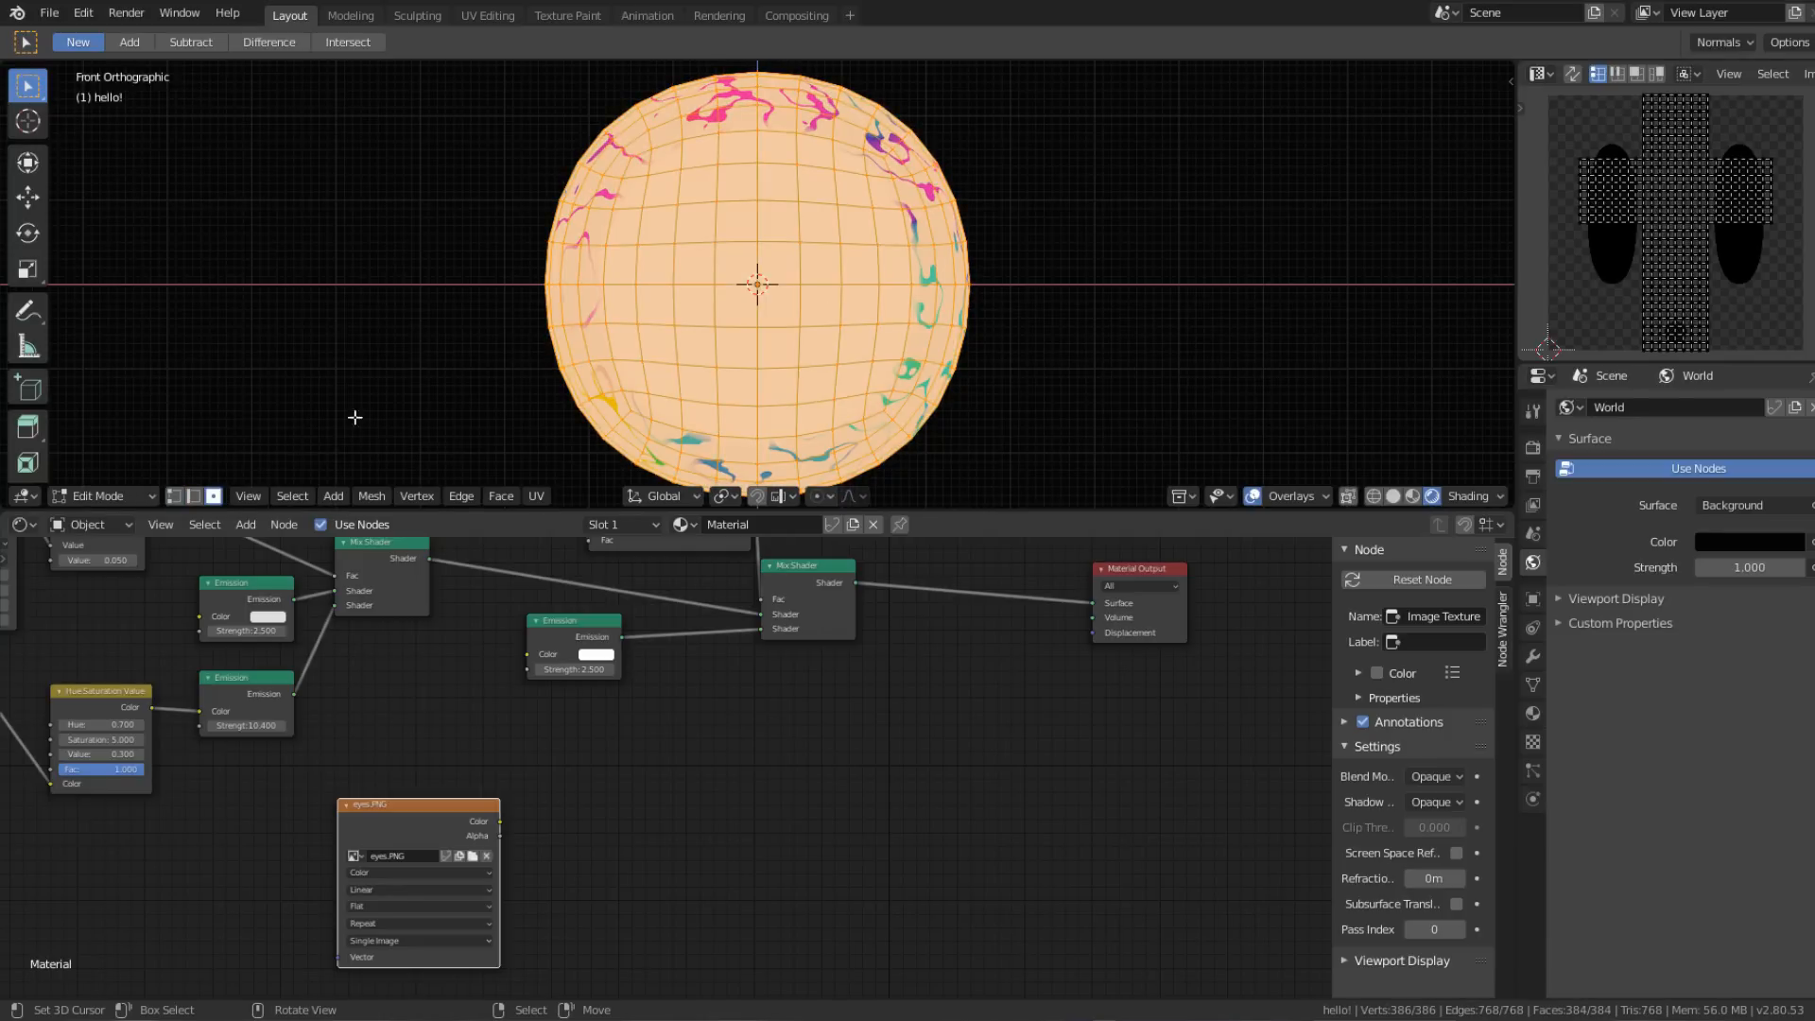
key("alt+a")
key("c")
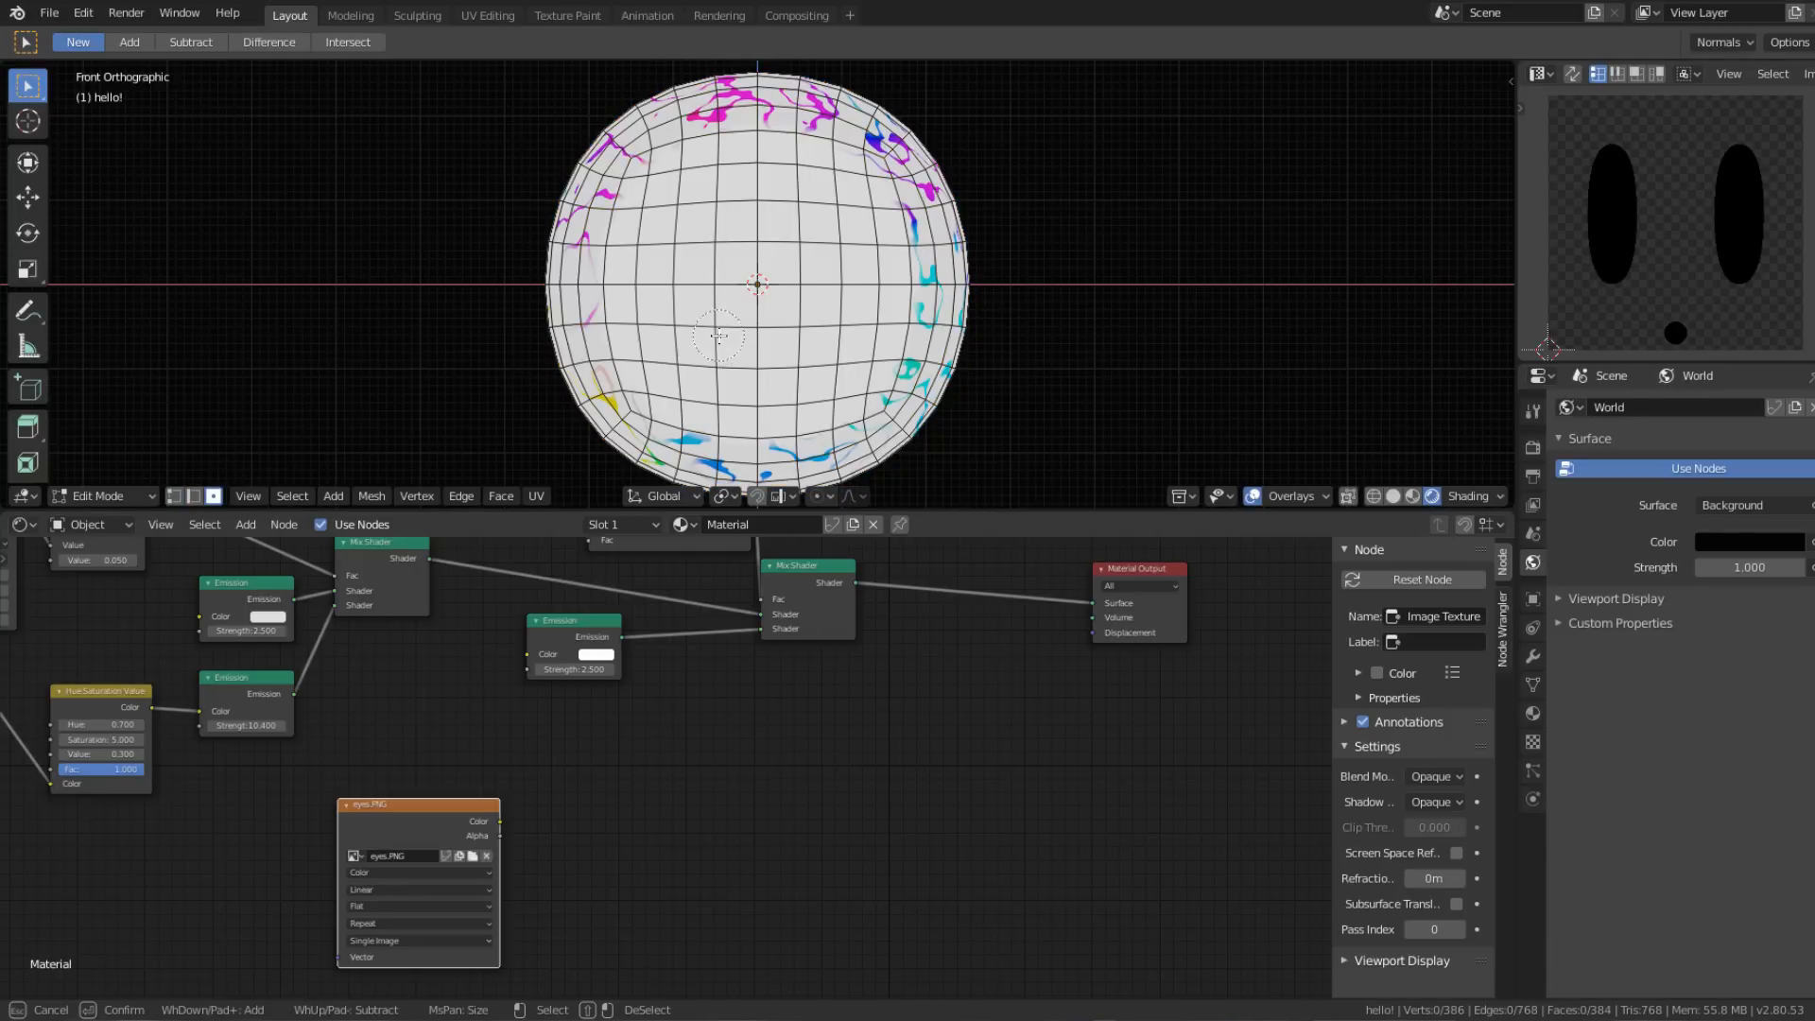
mouse_move(719, 336)
left_mouse_down()
mouse_move(779, 331)
mouse_move(799, 255)
mouse_move(742, 232)
mouse_move(706, 255)
left_mouse_up()
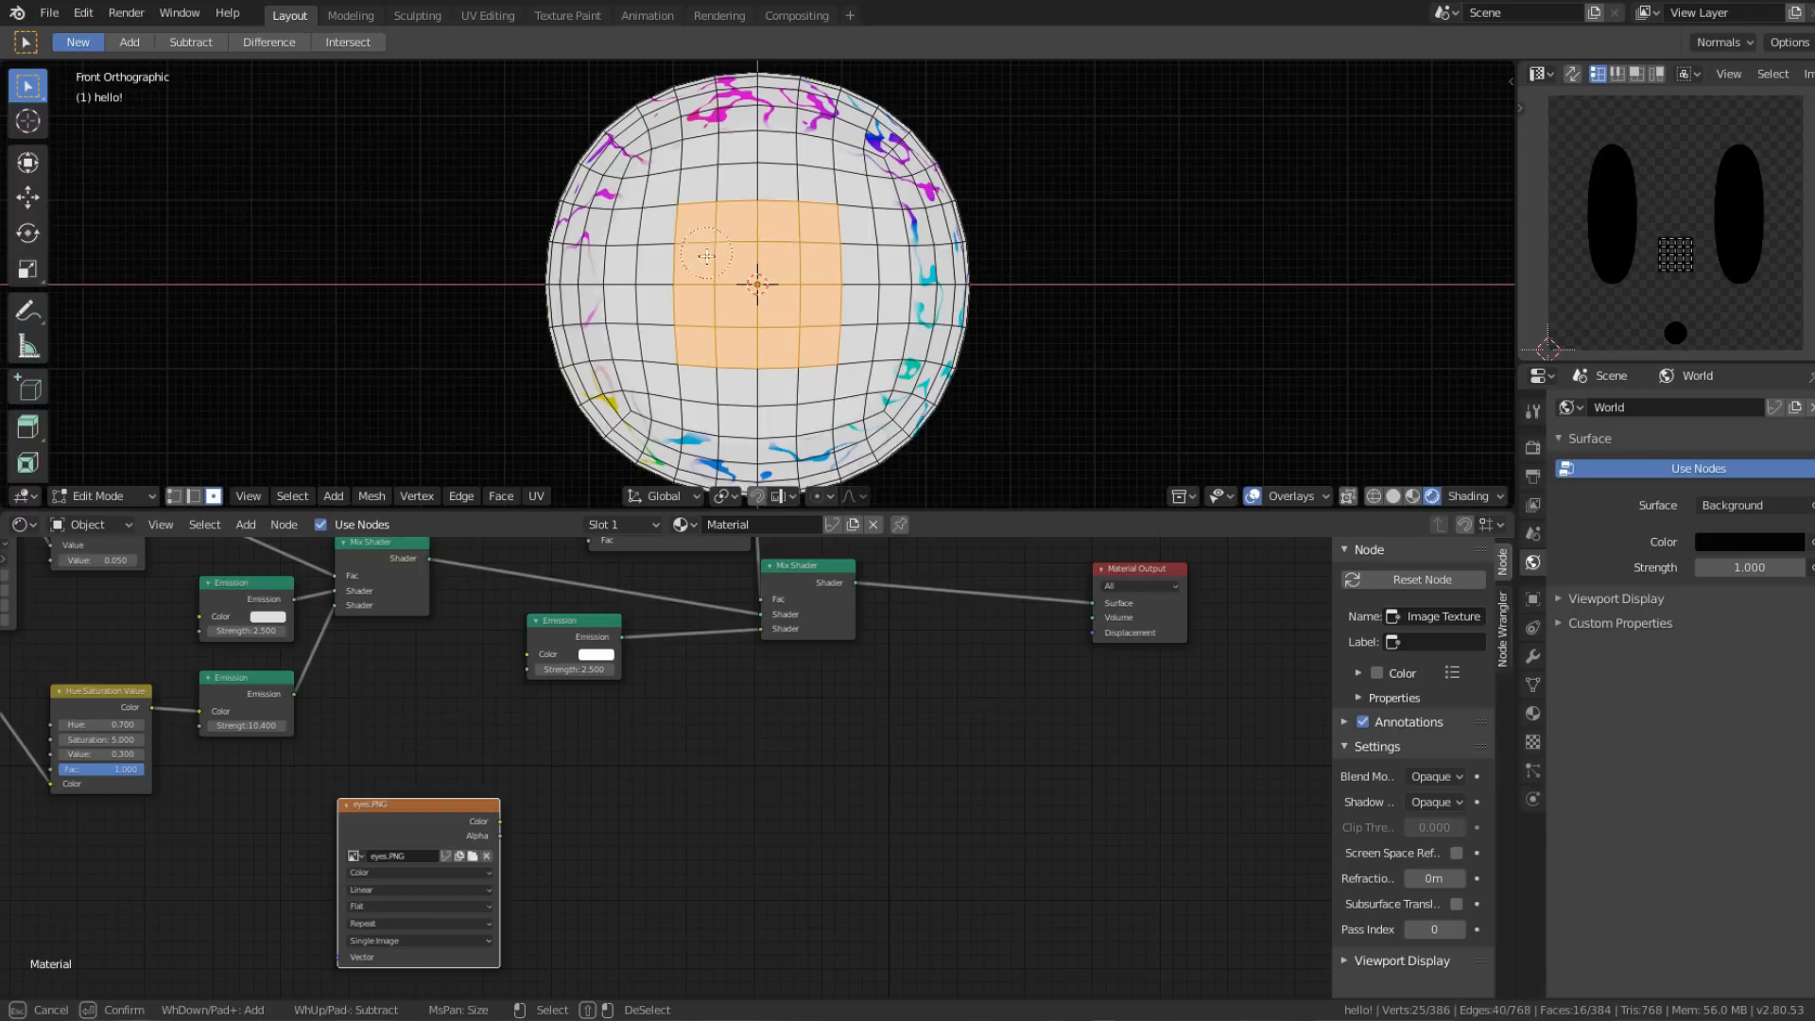
right_click(716, 275)
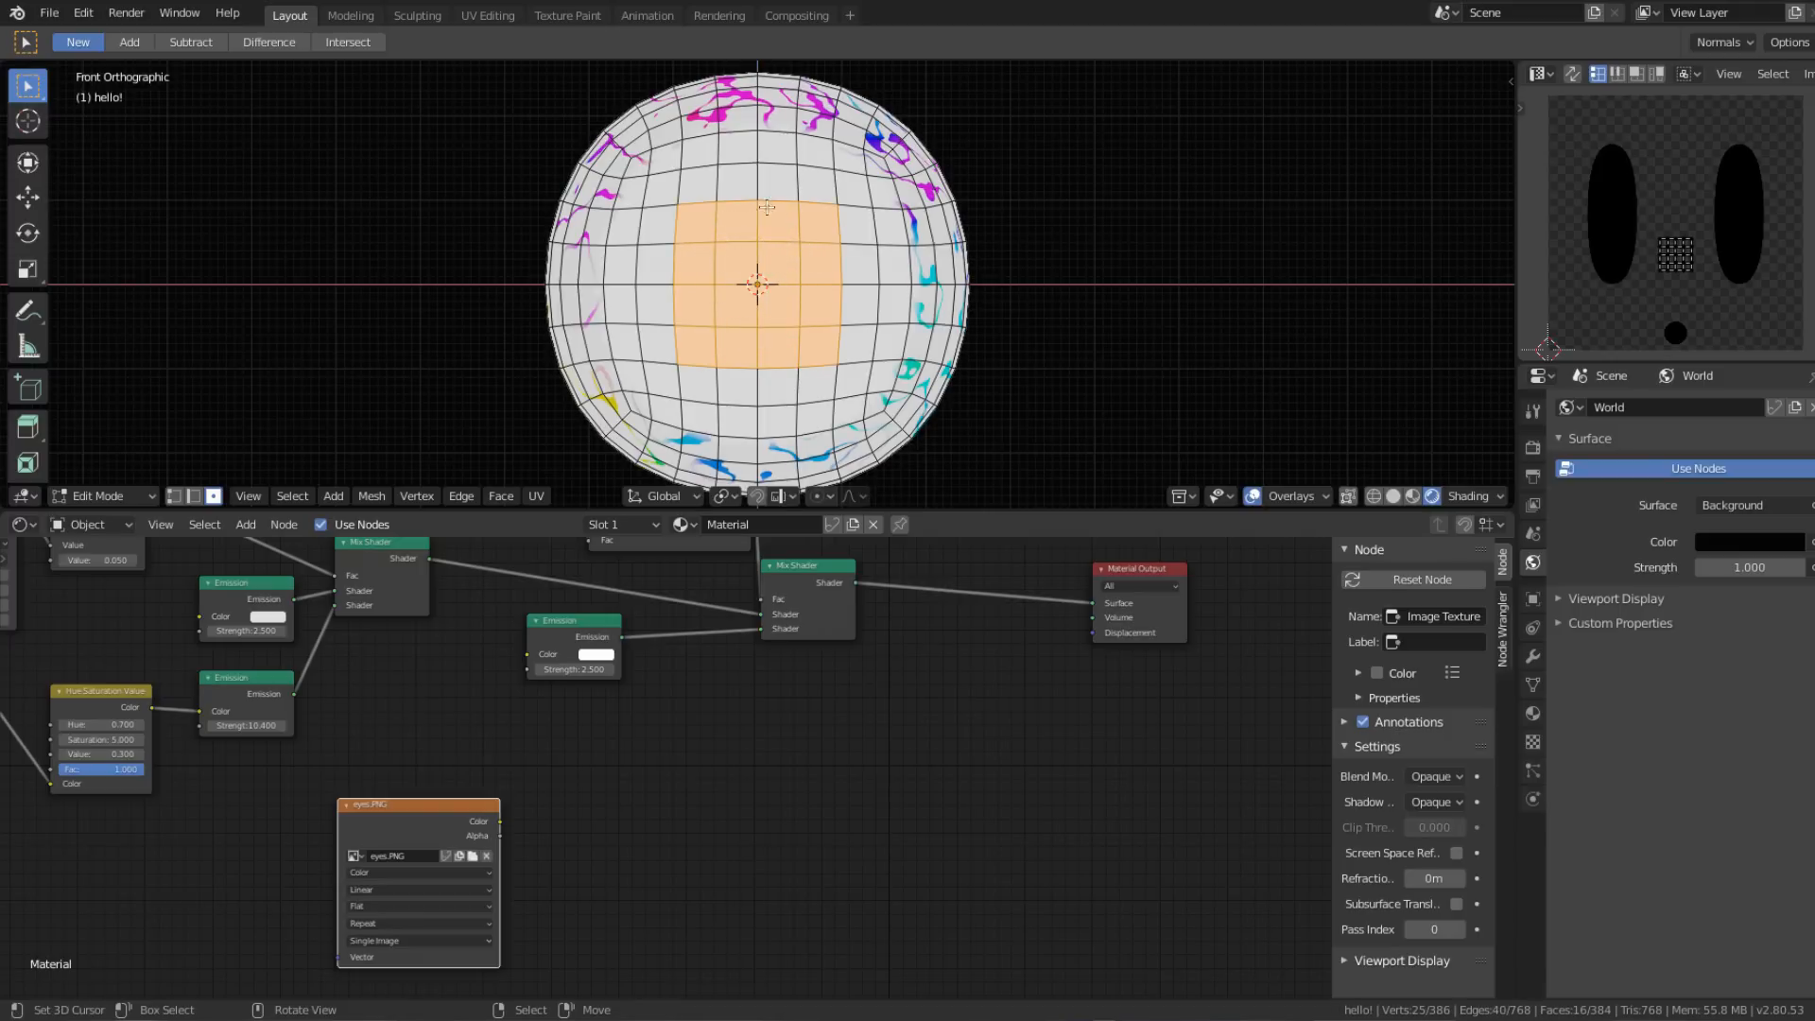
middle_click_drag(774, 269, 870, 292)
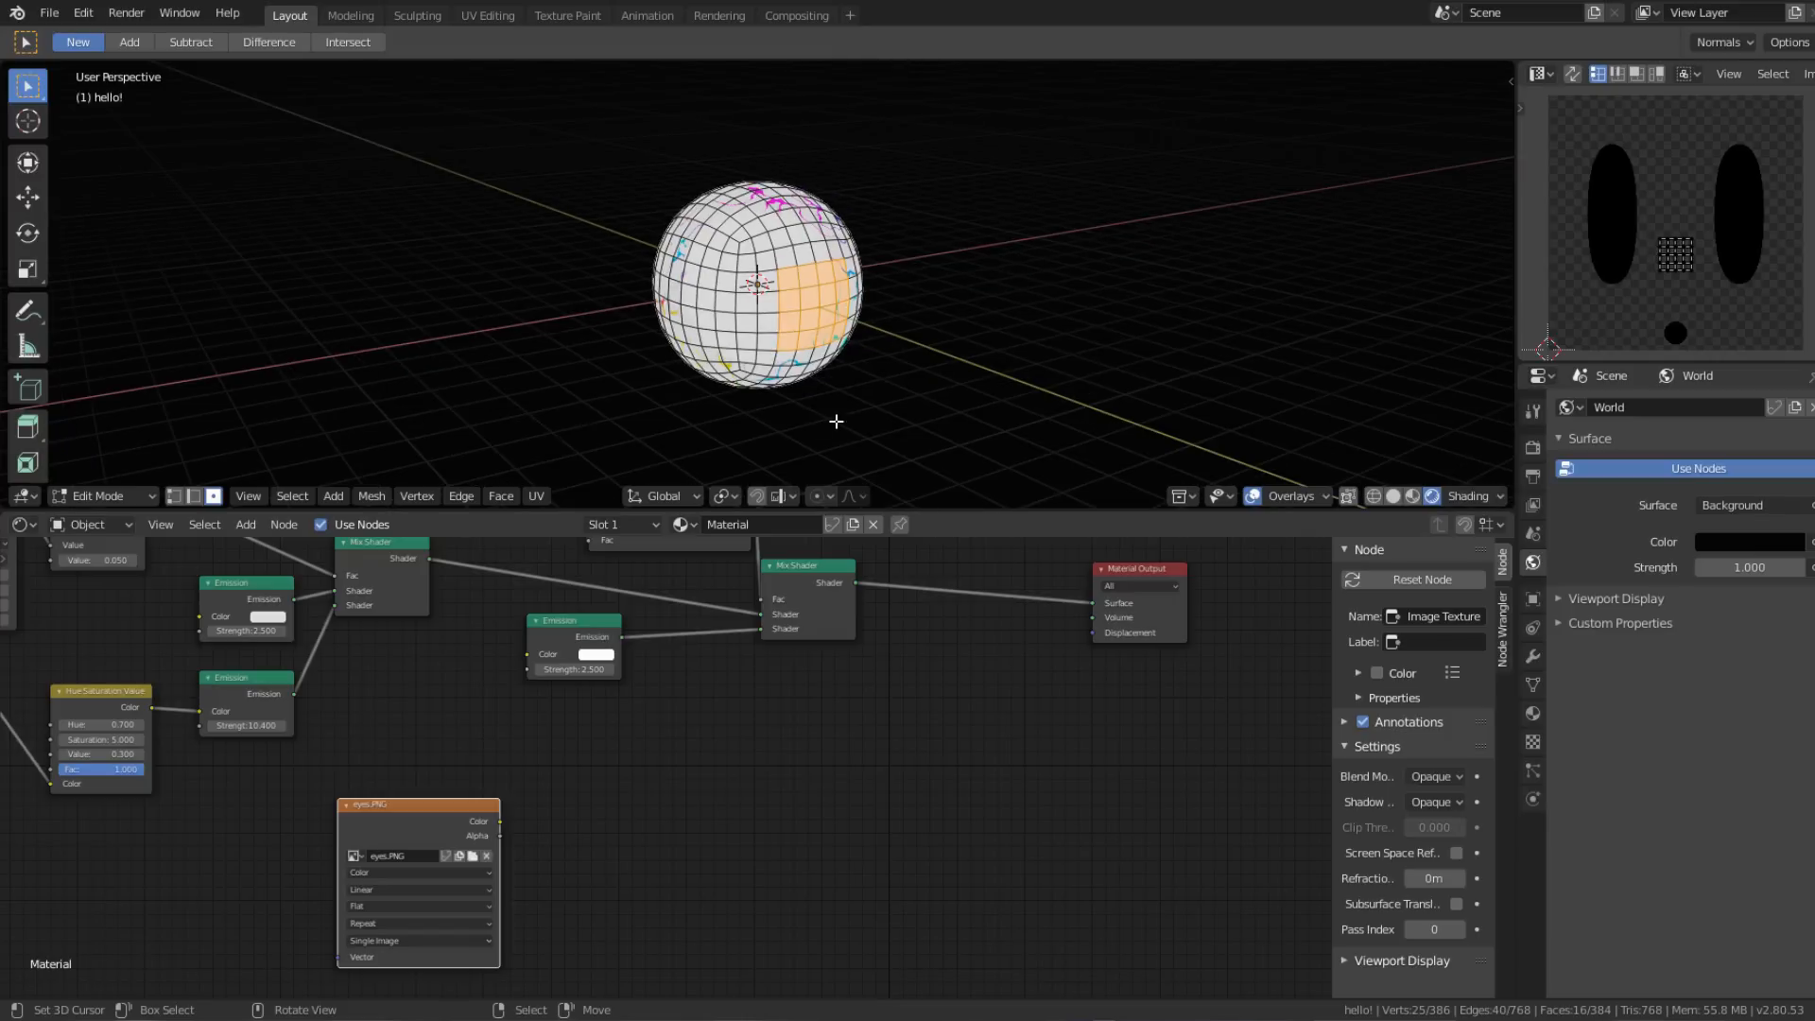
middle_click_drag(775, 323, 797, 298)
key("KP_1")
scroll(797, 297, "up", 4)
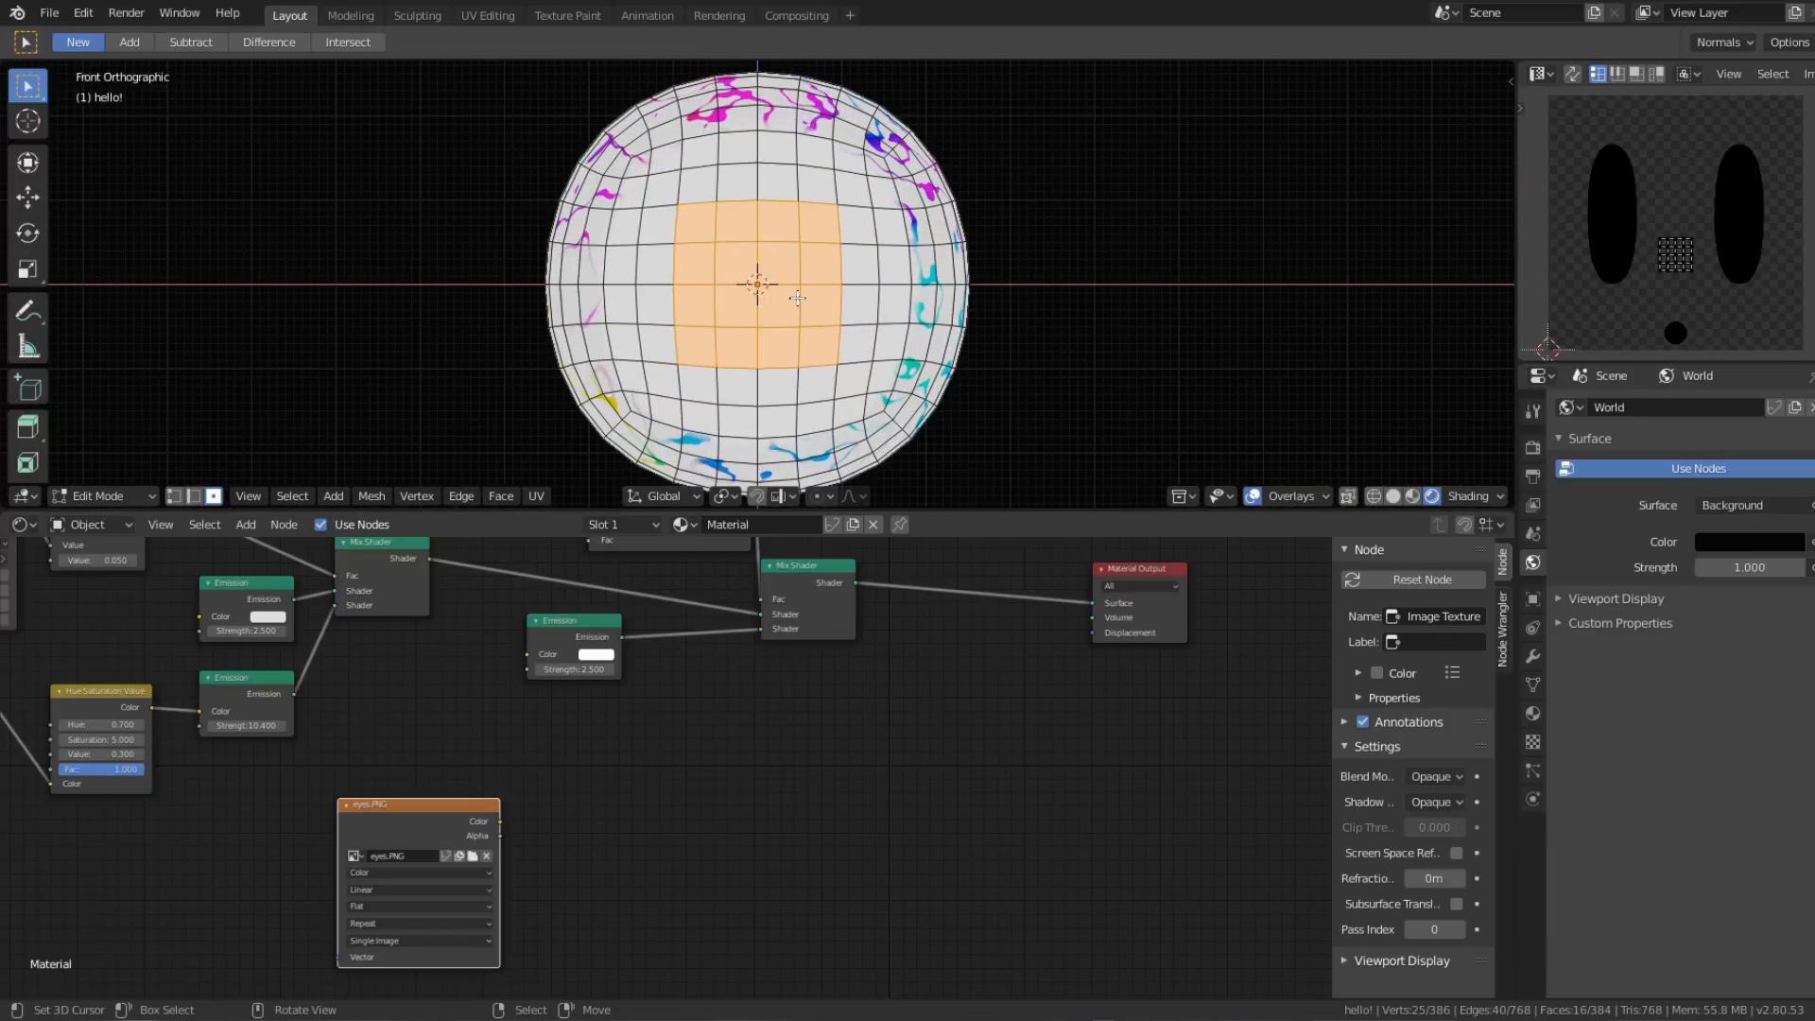
Step: Scale the selected faces' UVs up about 5.82 times so they spread over the eyes image
scroll(1717, 274, "up", 4)
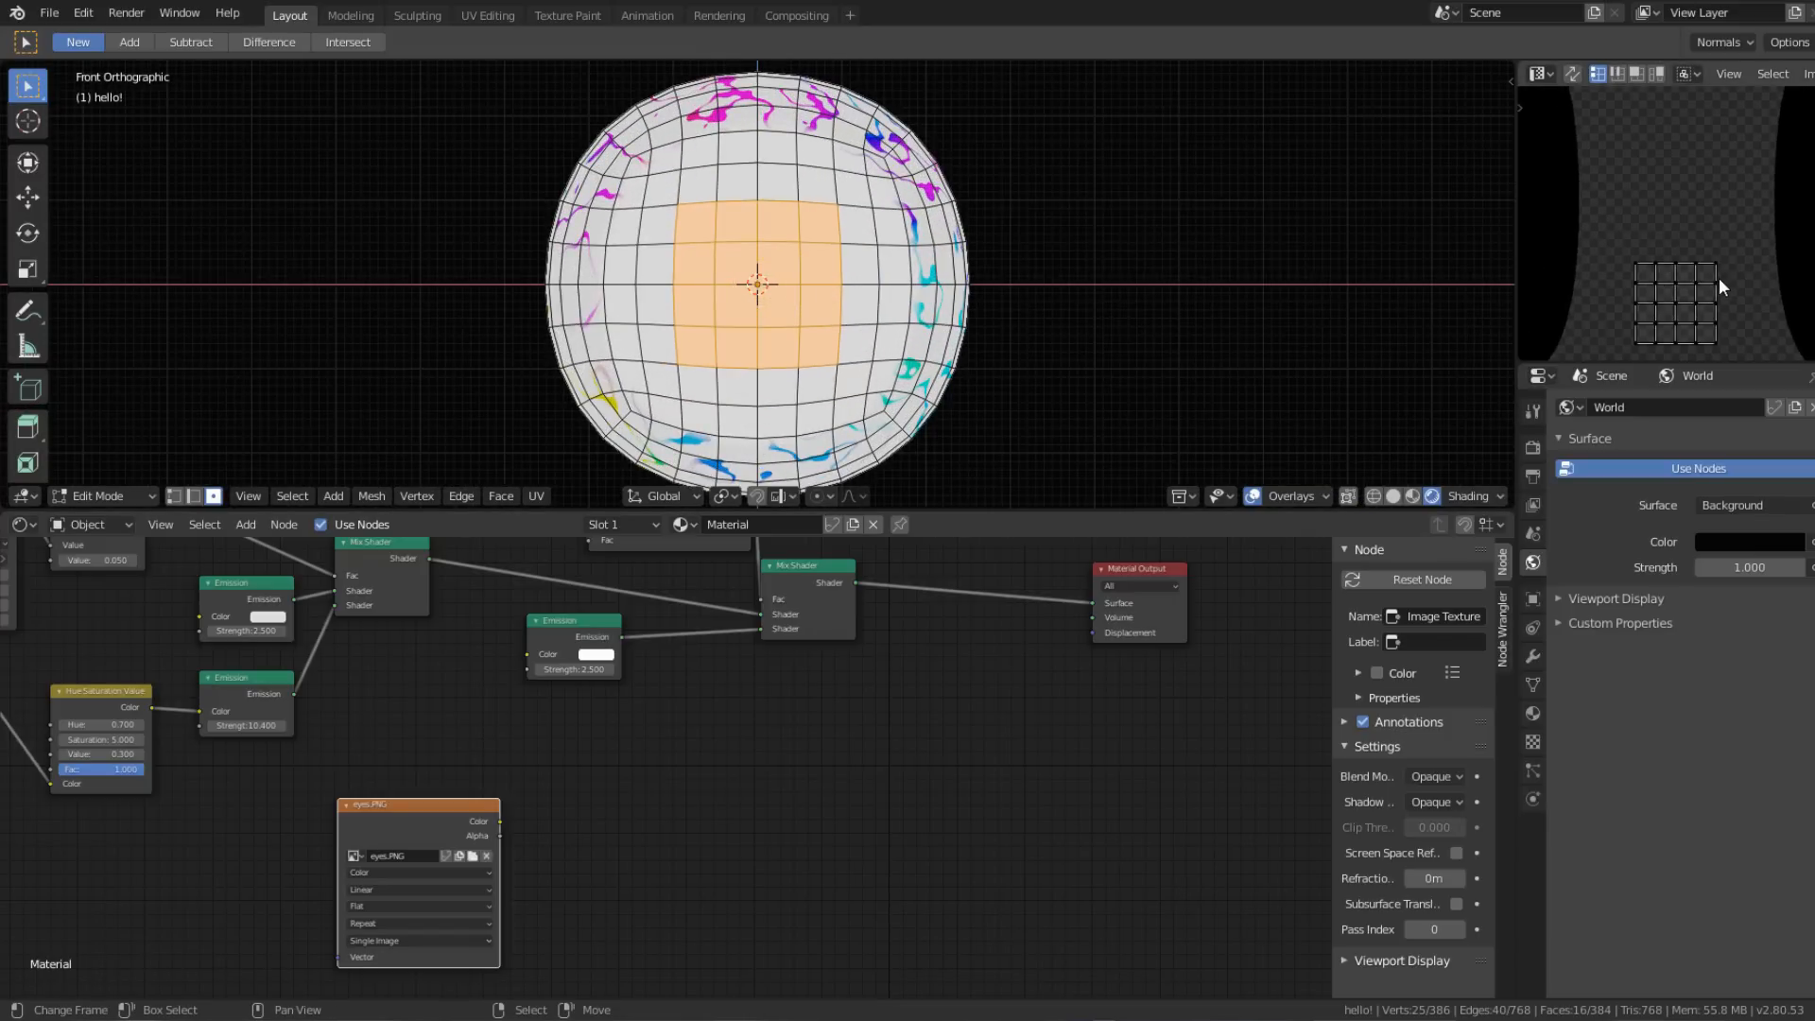
scroll(1682, 214, "up", 2)
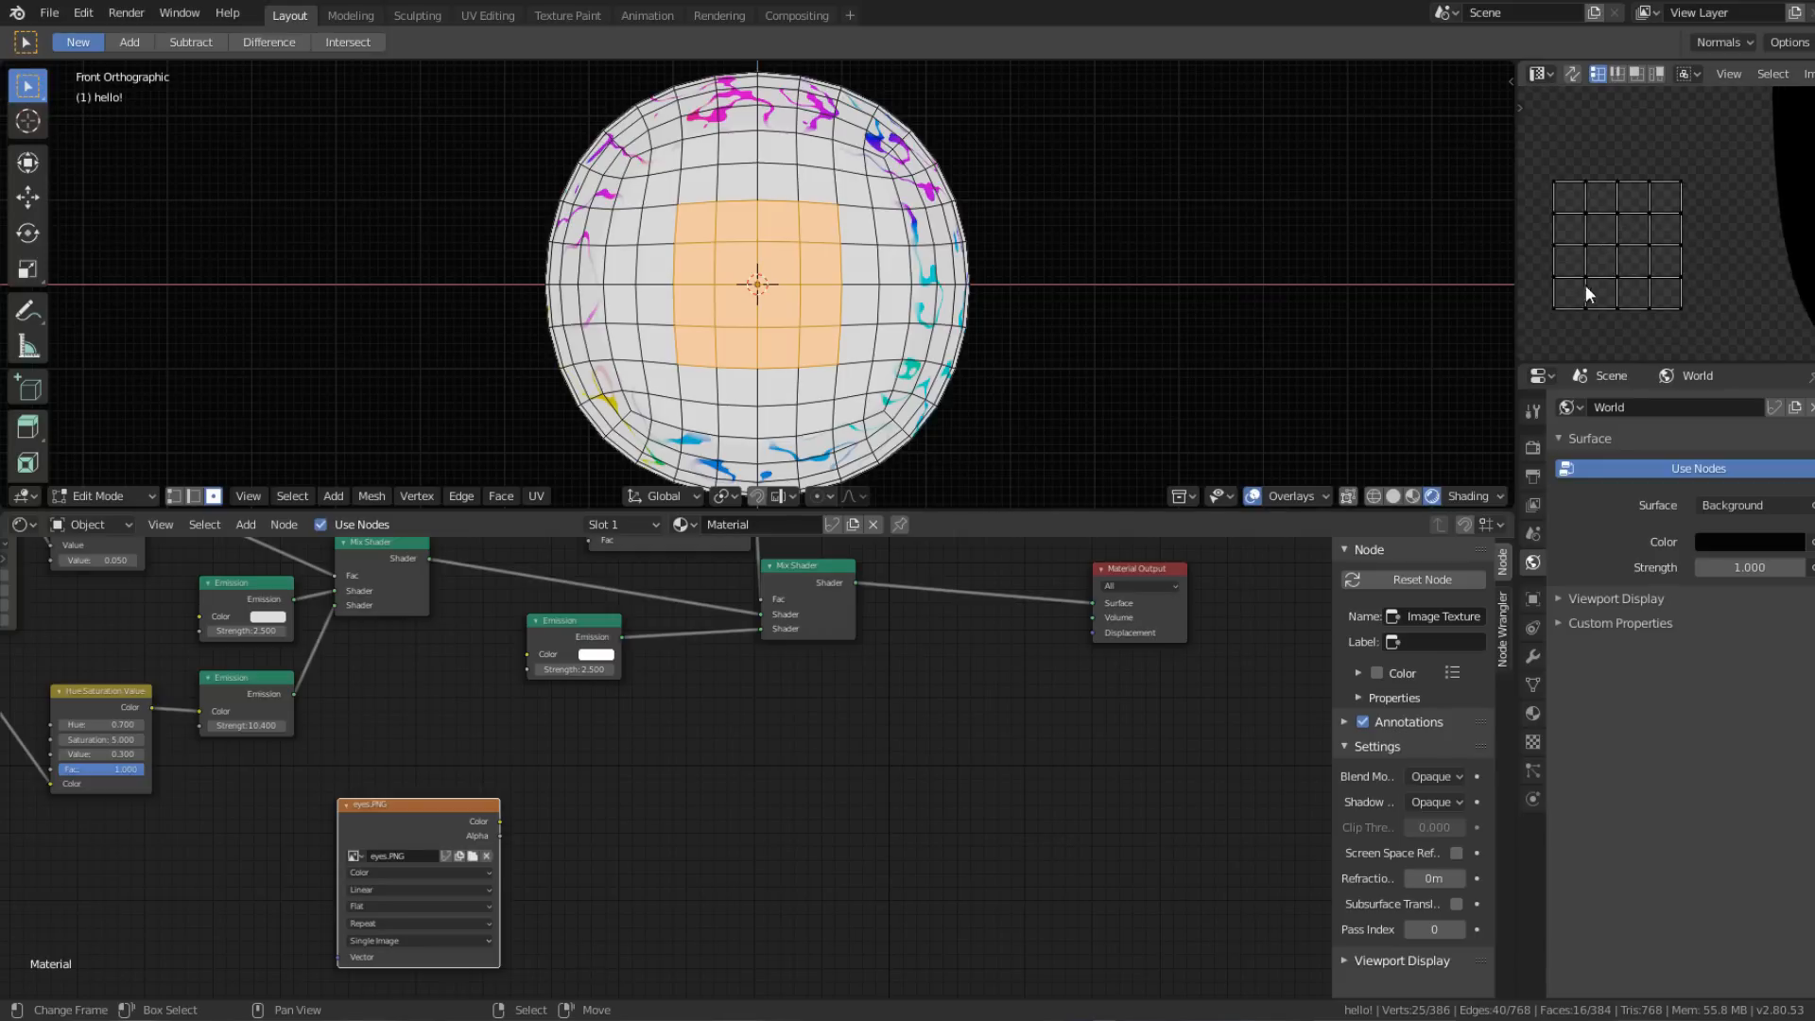
scroll(1602, 270, "down", 6)
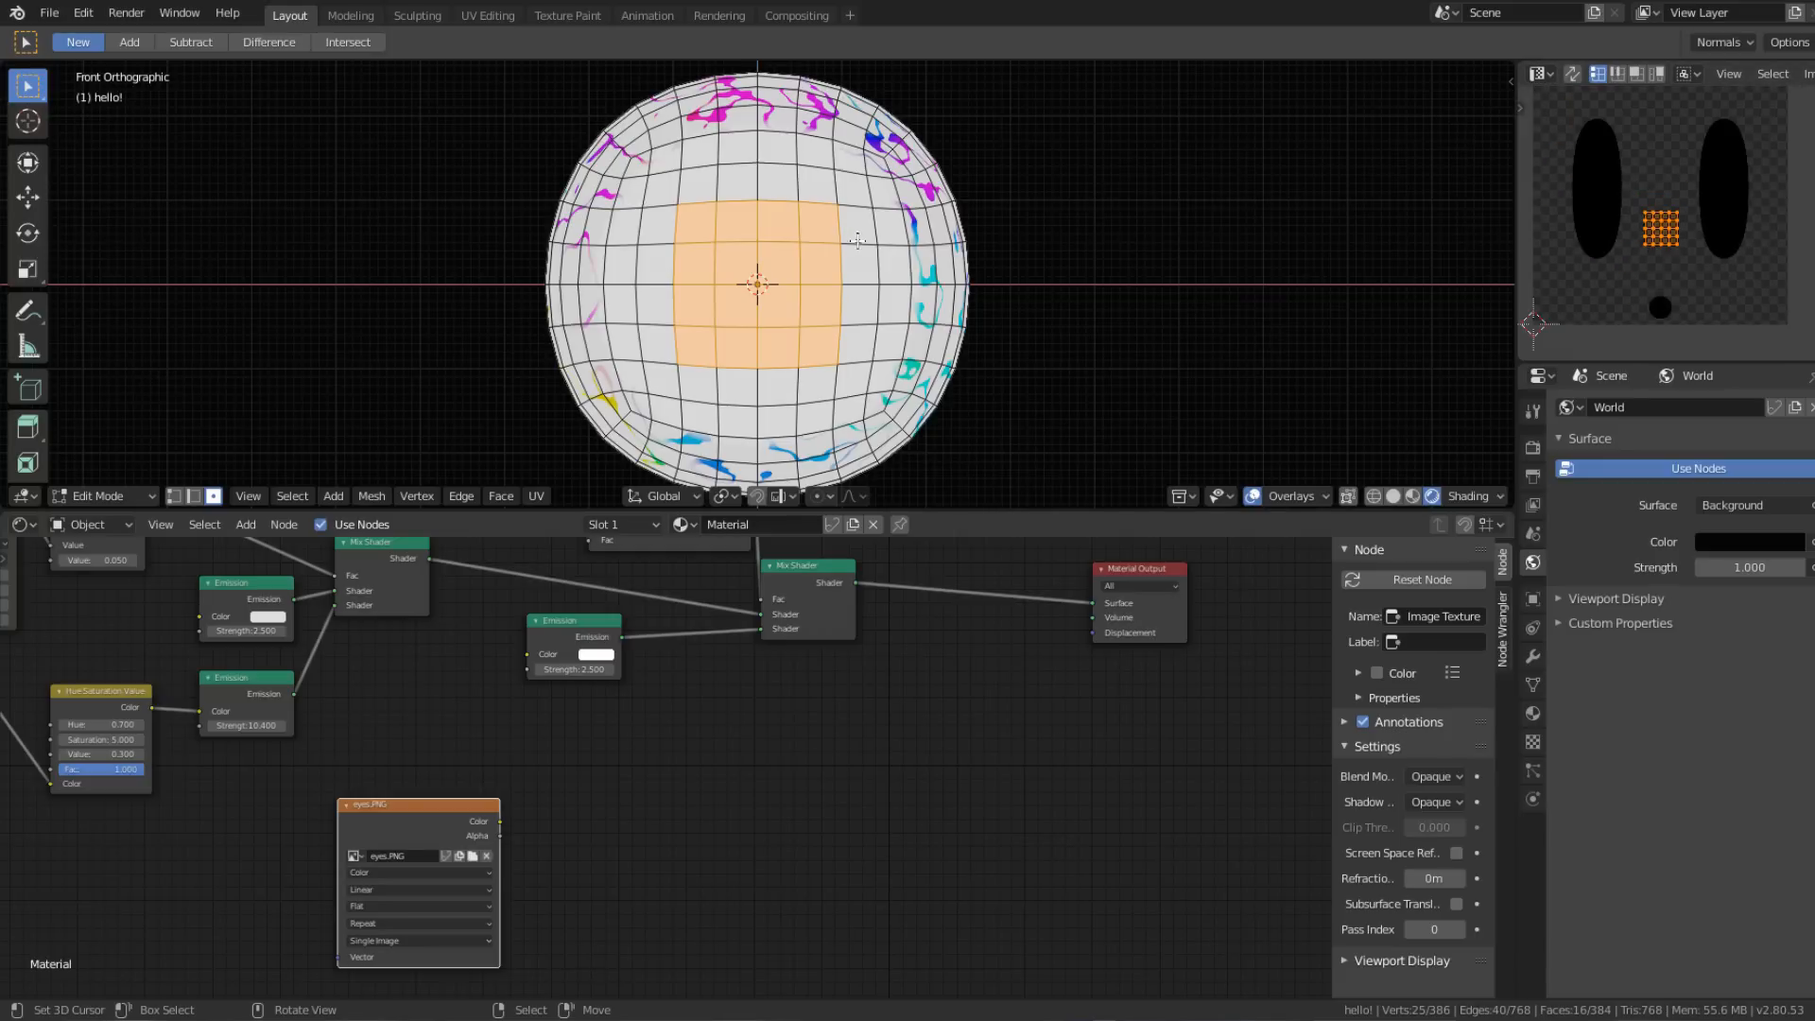
scroll(1641, 256, "down", 2)
scroll(1641, 256, "up", 2)
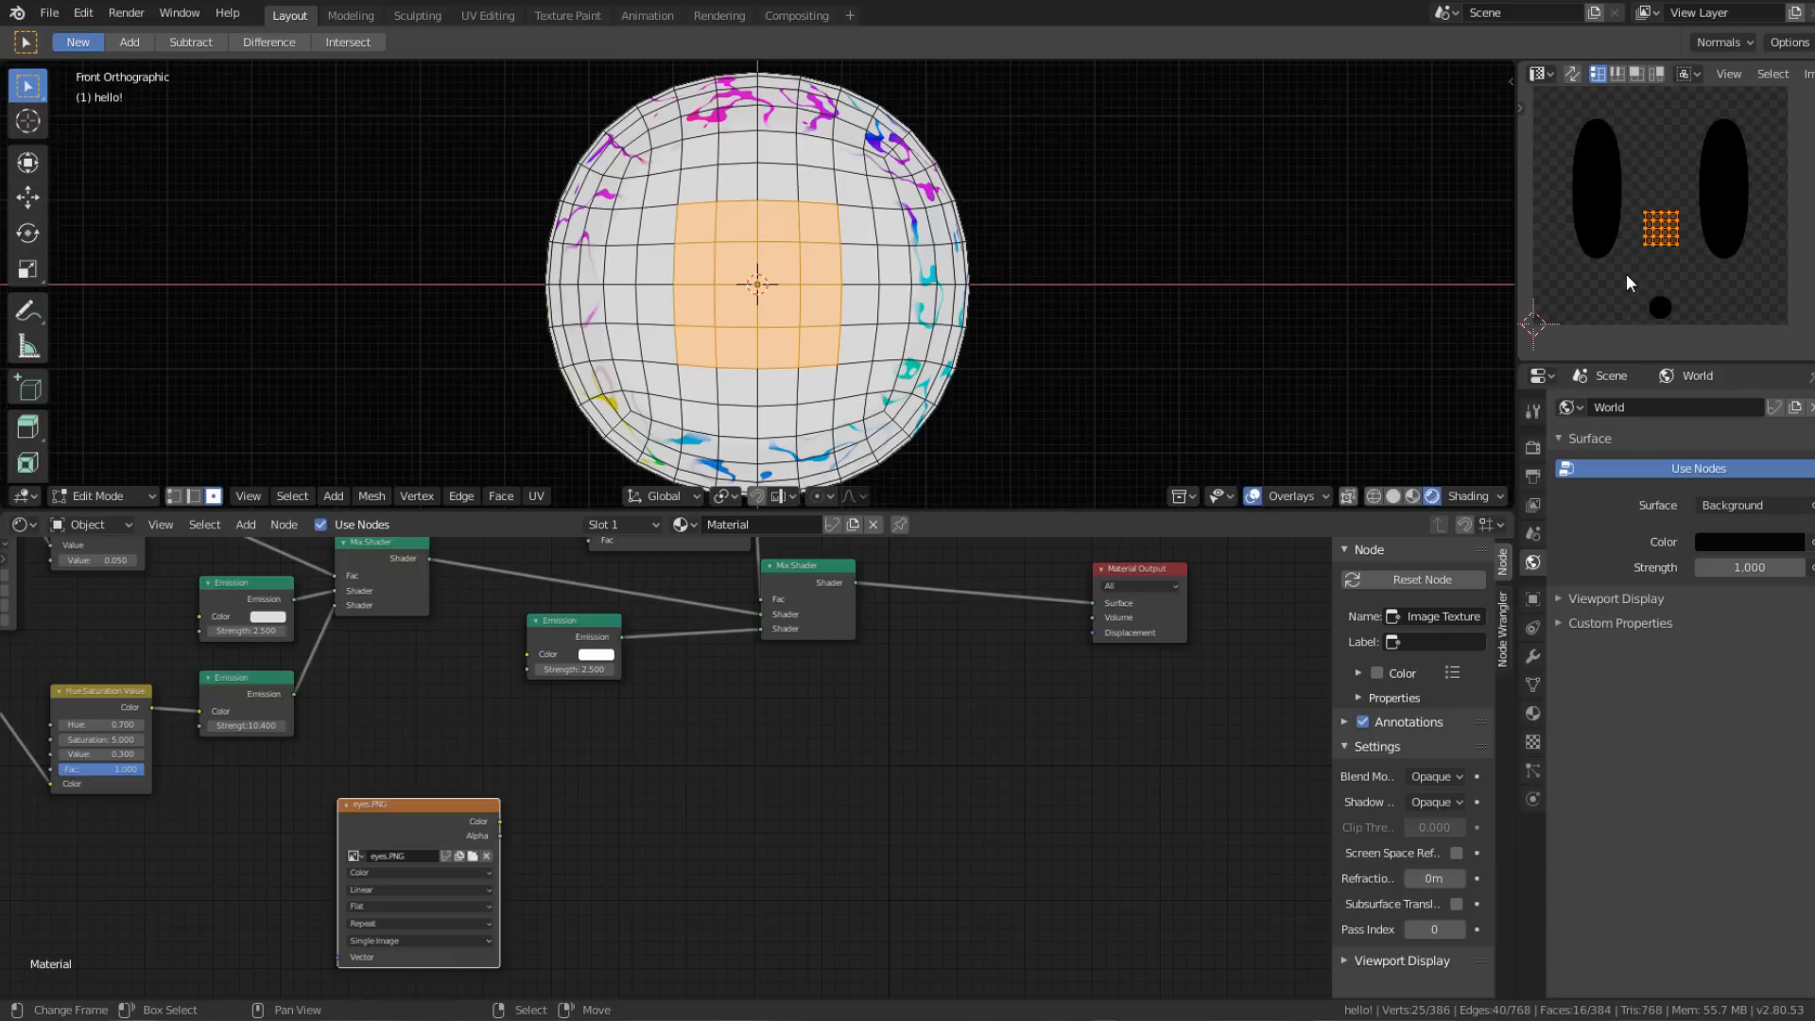
key("s")
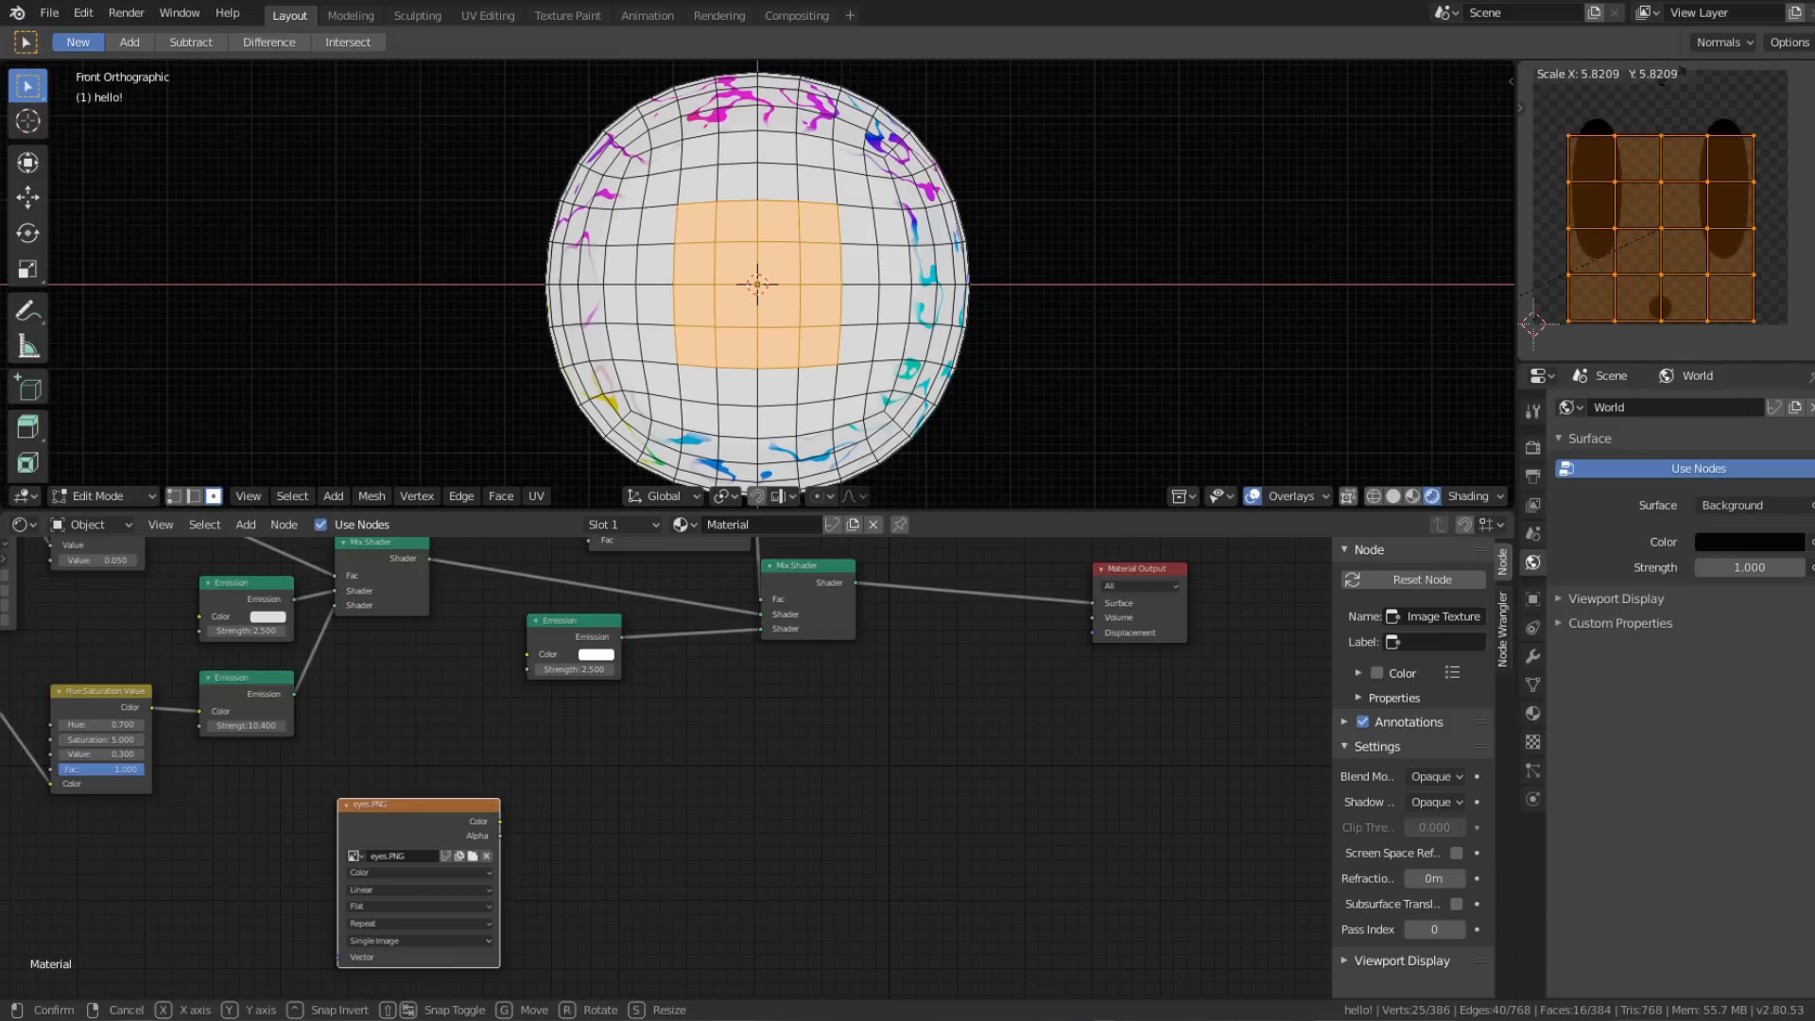
left_click(1692, 267)
middle_click_drag(1692, 267, 1697, 211)
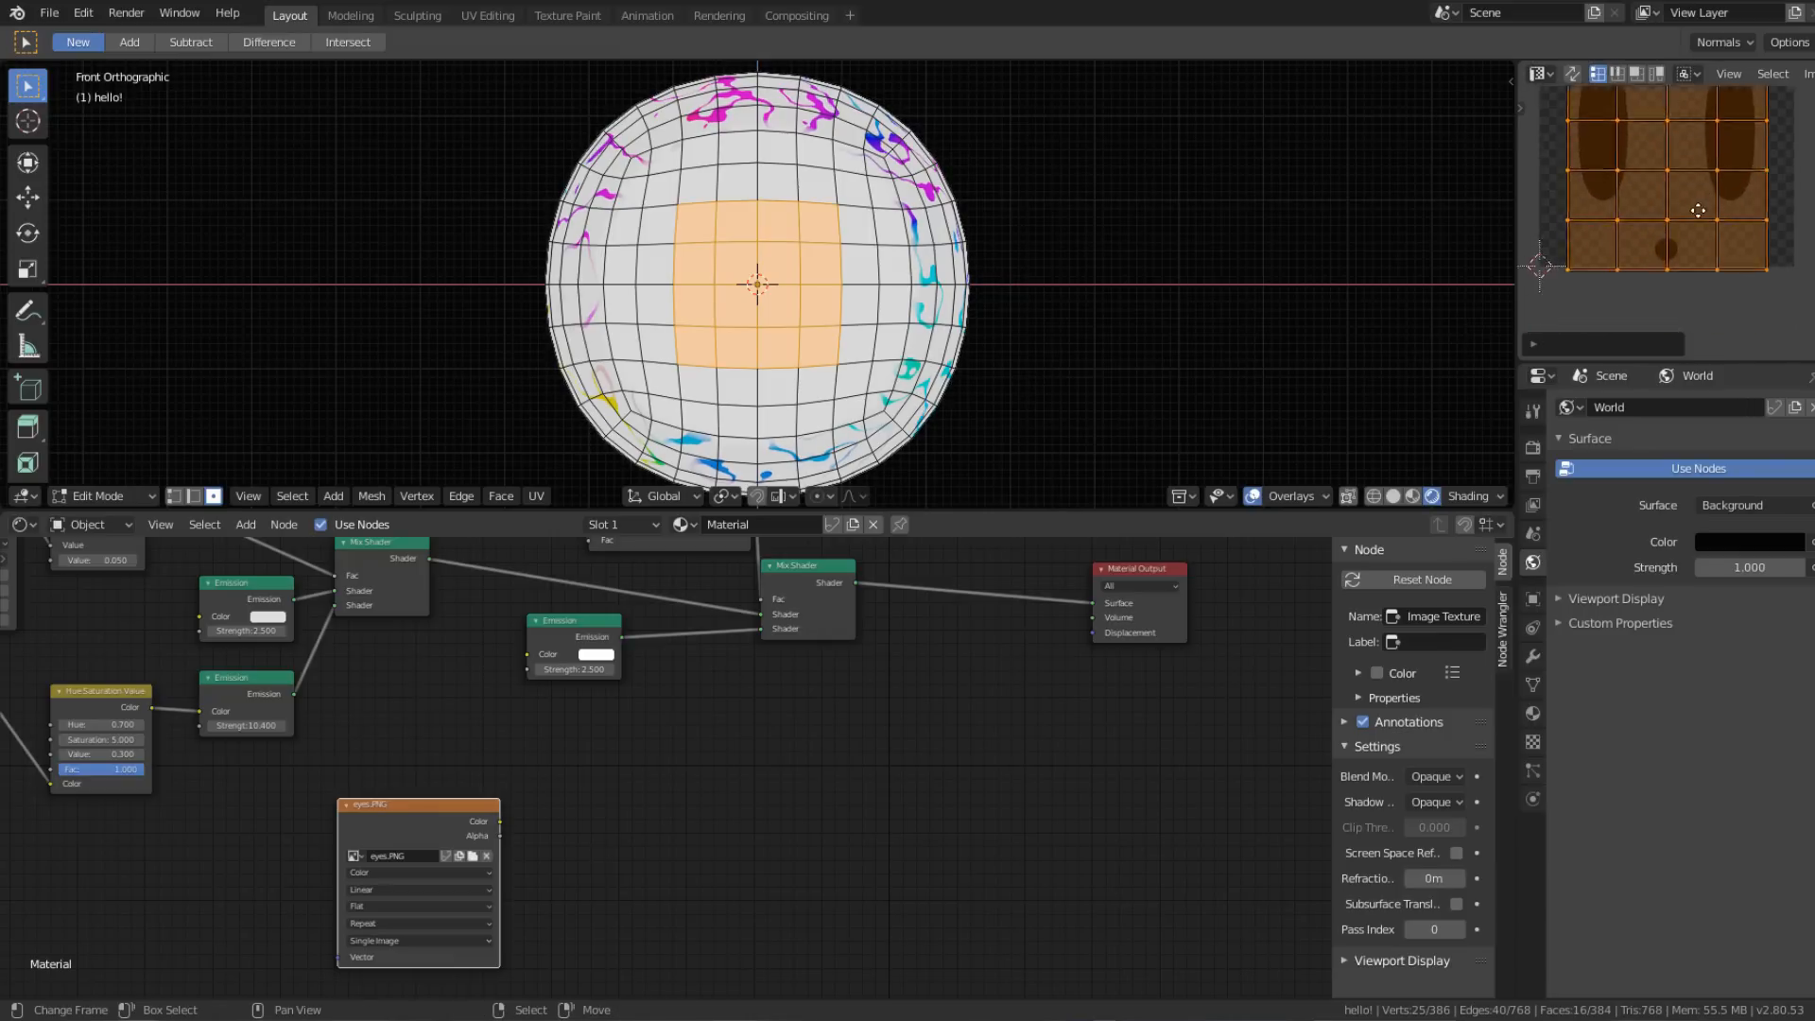
scroll(1698, 210, "up", 6)
key("g")
key("y")
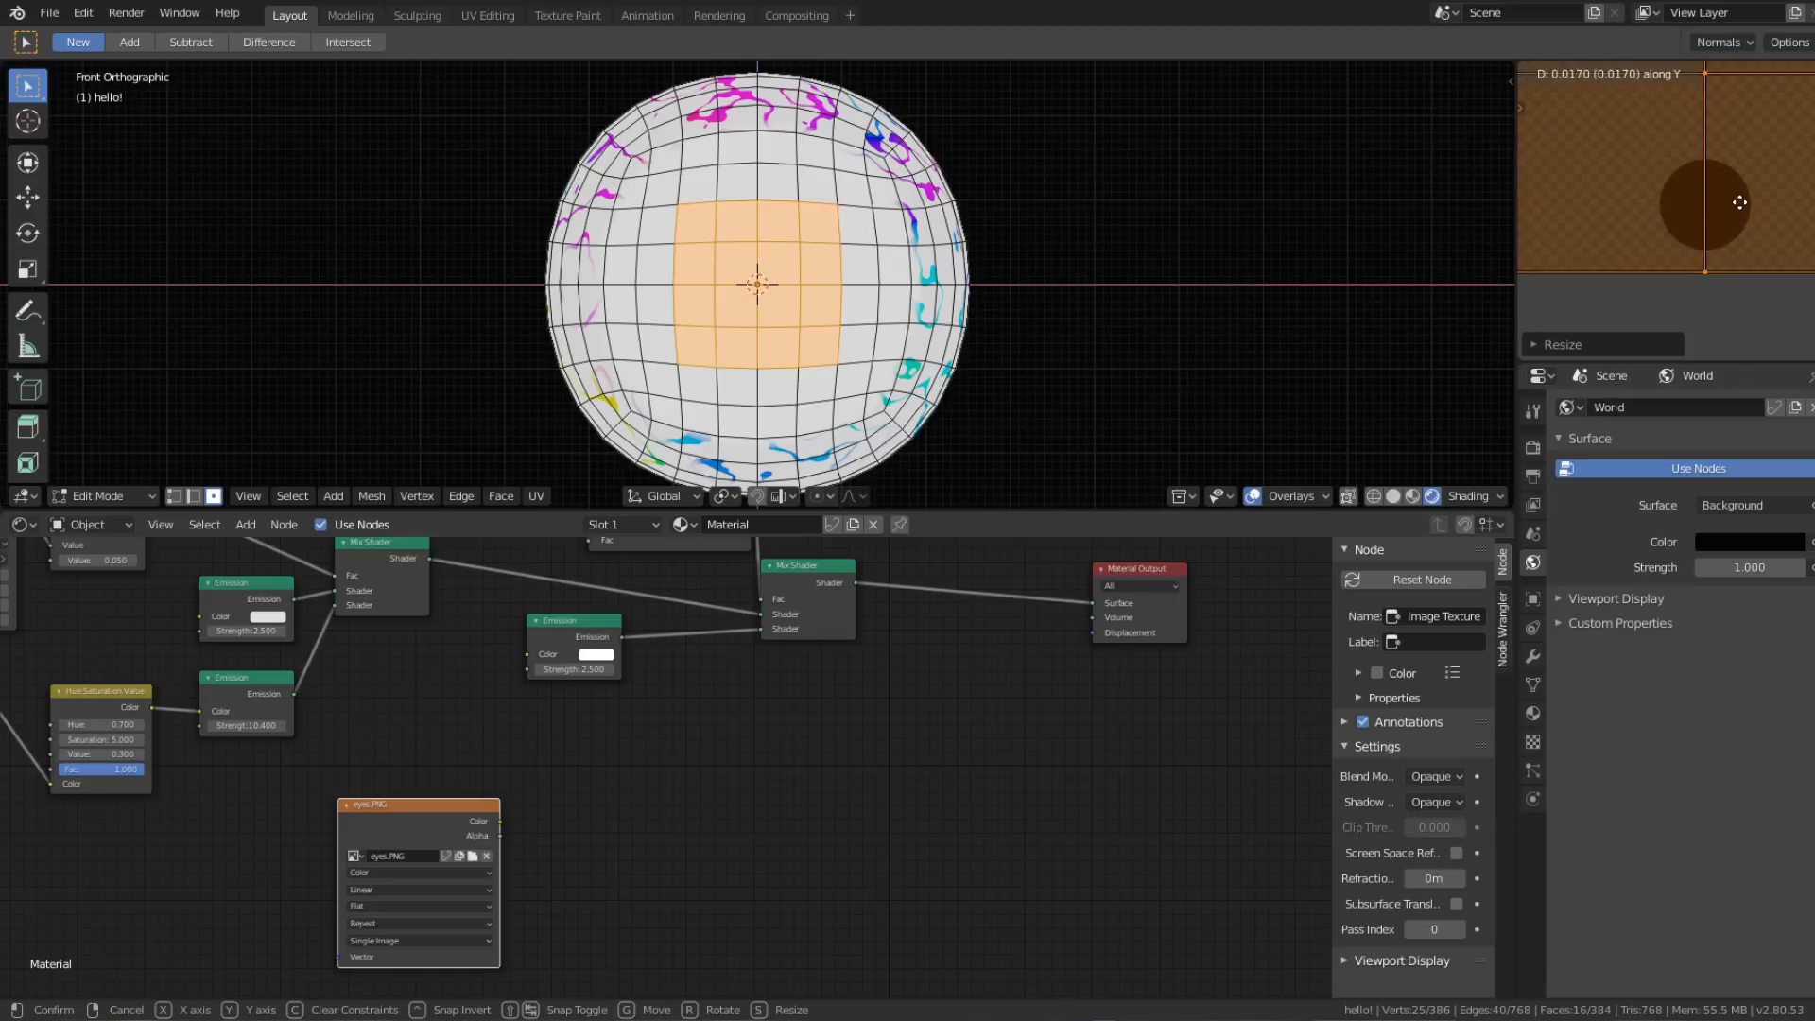
key("Escape")
scroll(1740, 202, "down", 5)
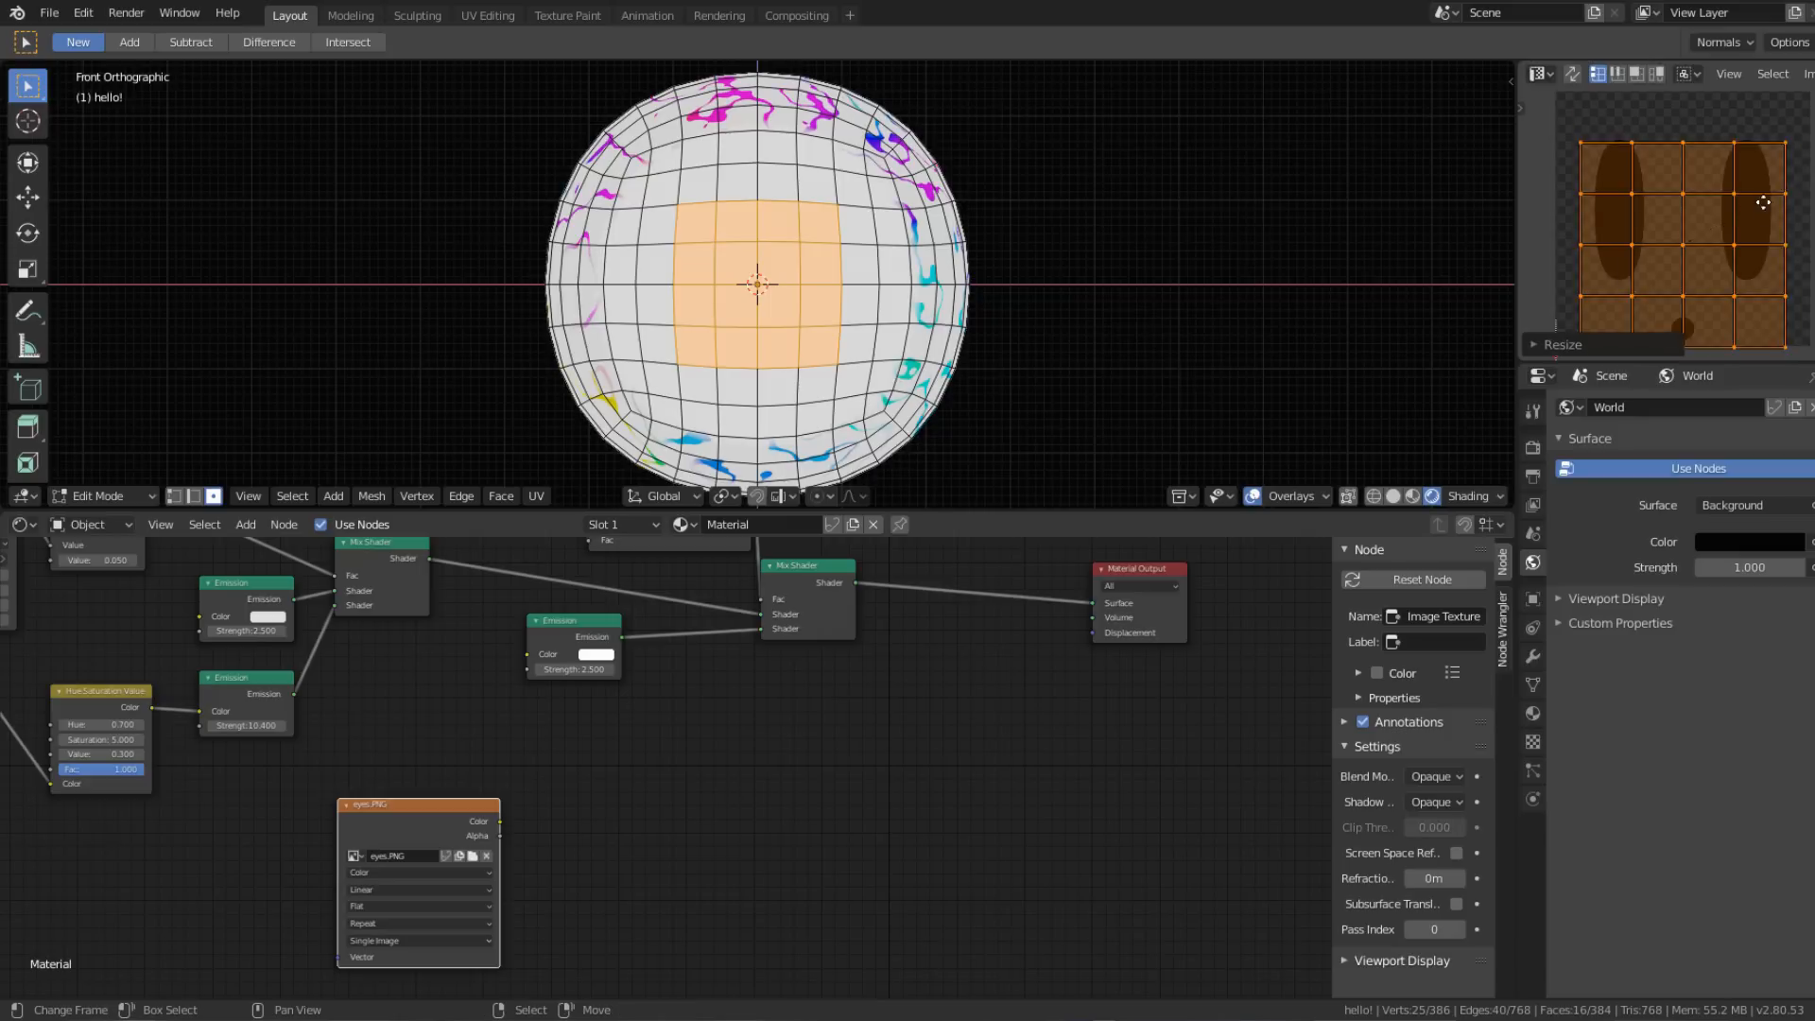
Step: Fine-tune the position and scale of the enlarged UV block so it frames both eyes and the mouth dot within the image
scroll(1763, 203, "up", 5)
key("g")
key("y")
scroll(1708, 220, "up", 5)
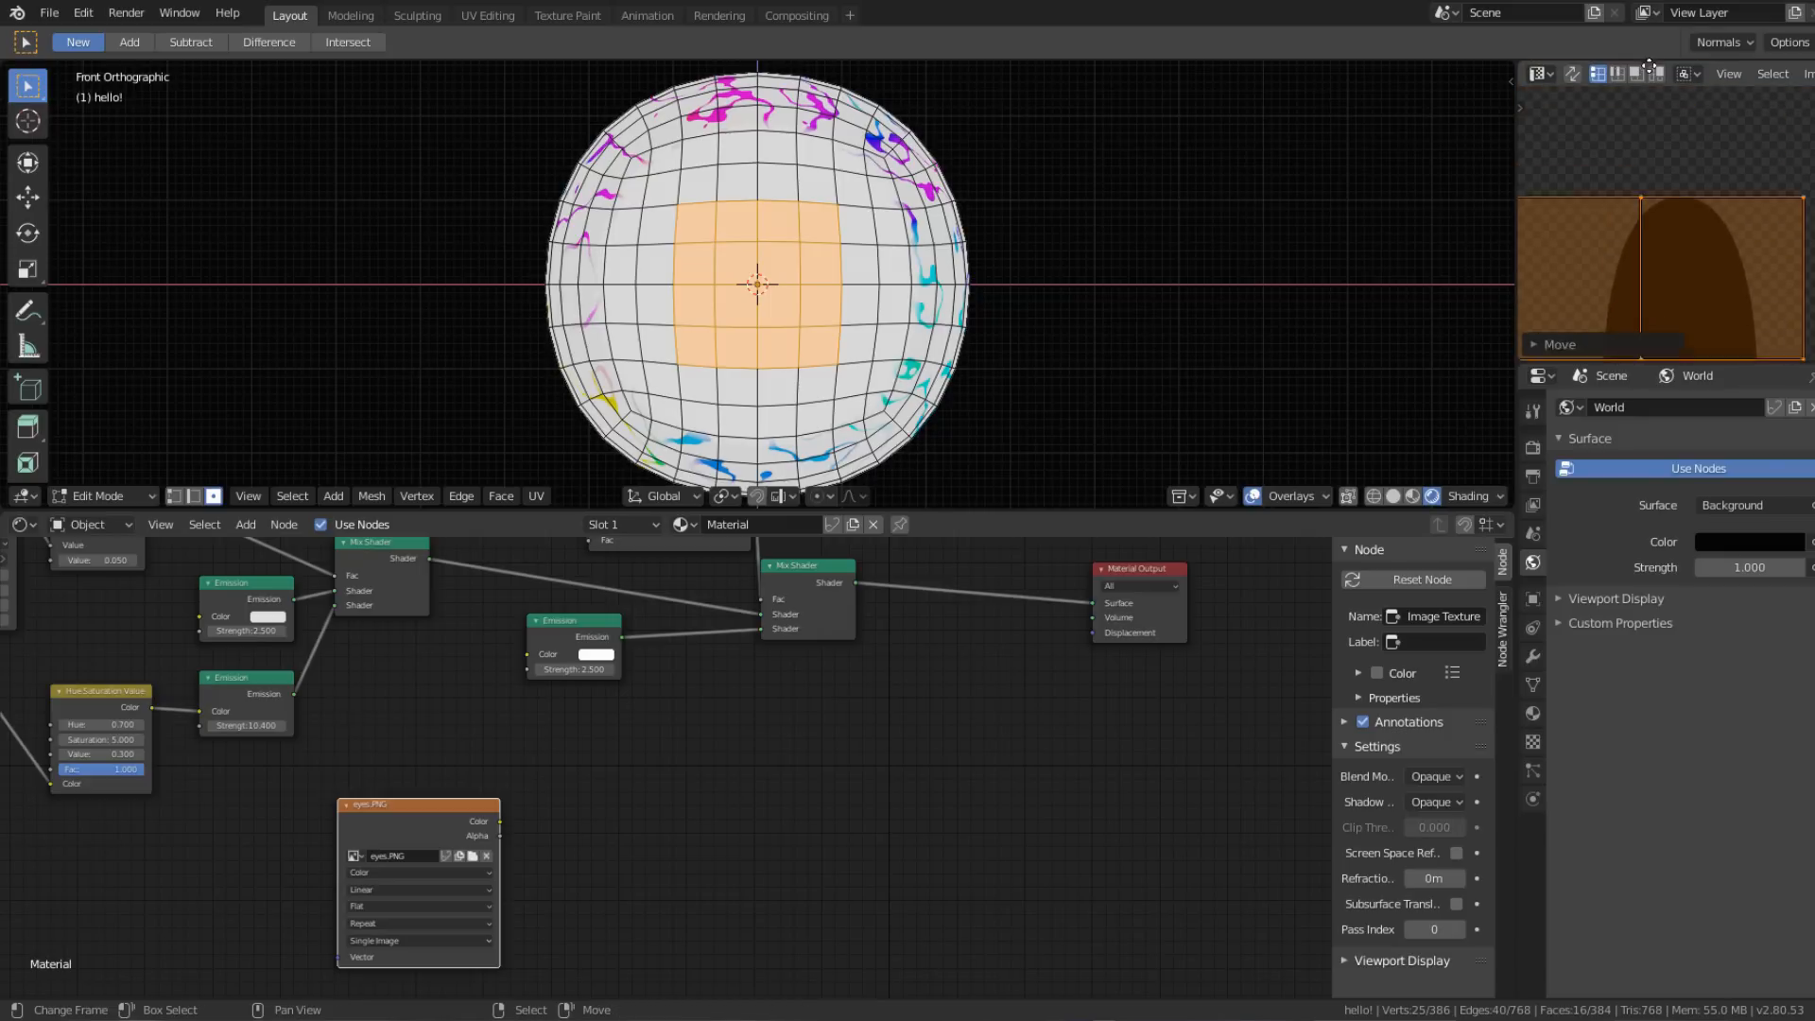
key("s")
left_click(1718, 295)
middle_click_drag(1718, 296, 1733, 247)
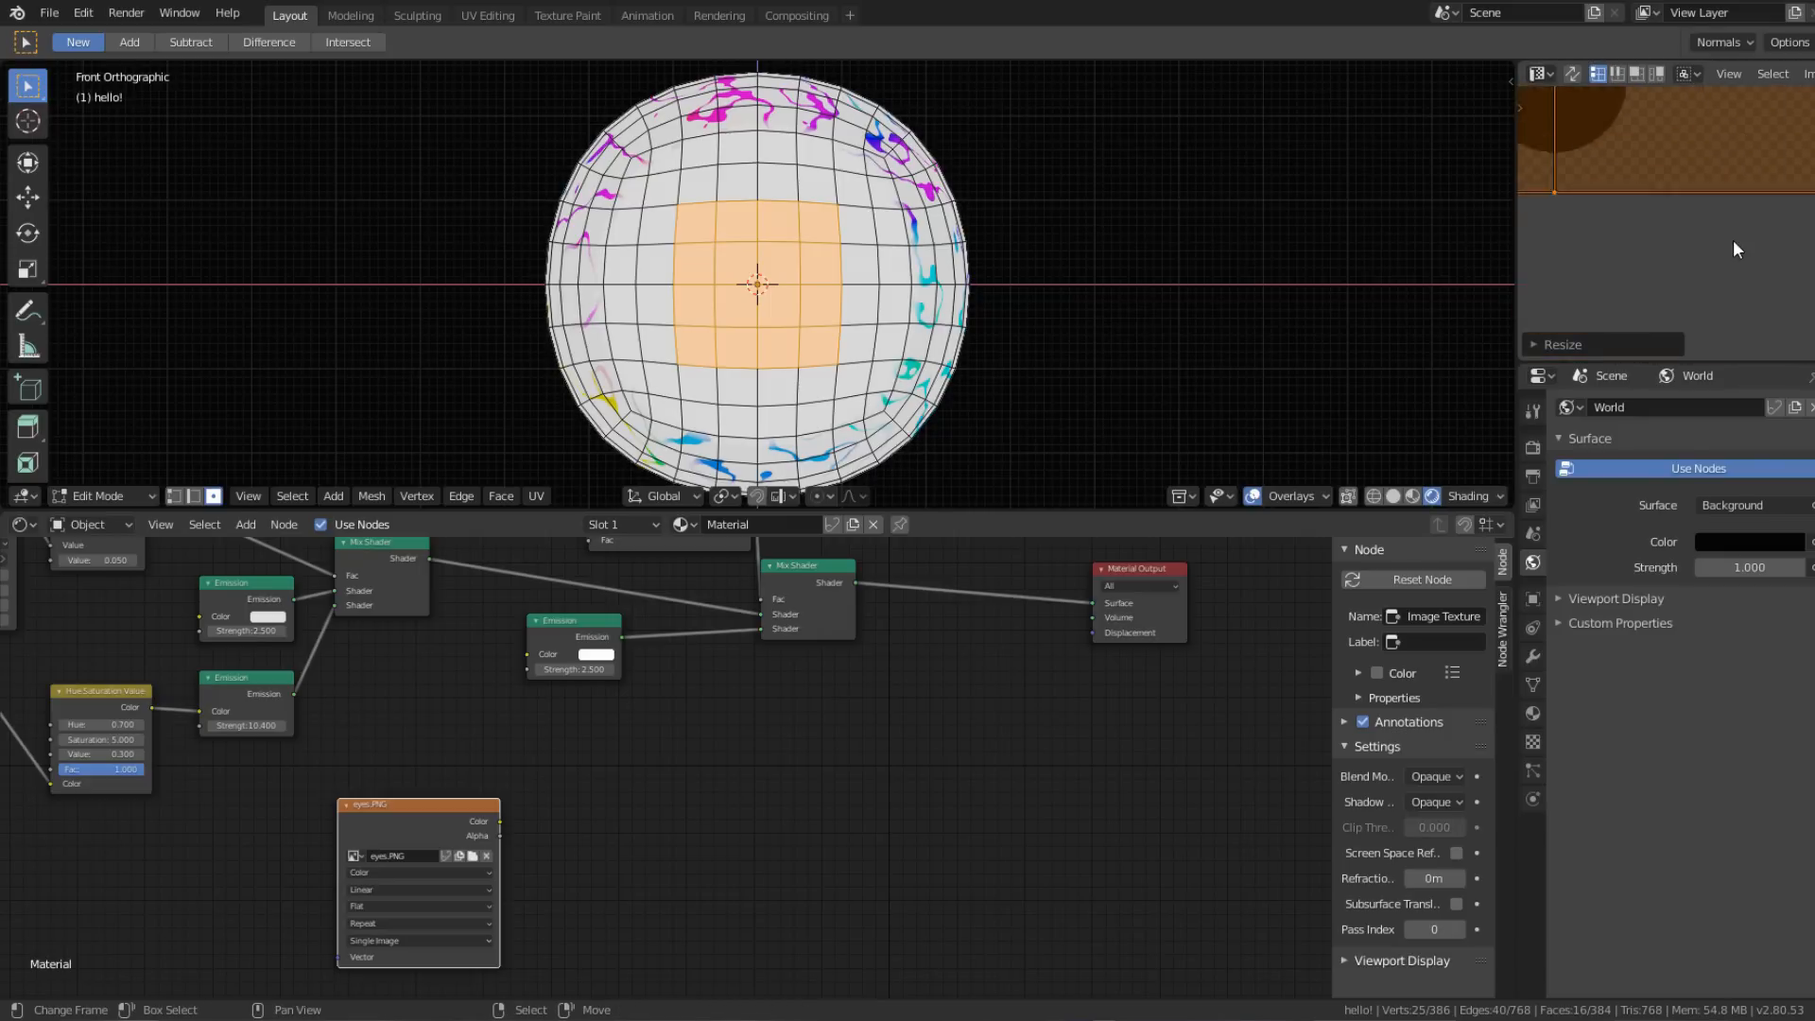
key("g")
left_click(1720, 234)
scroll(1688, 214, "down", 7)
scroll(1705, 251, "up", 3)
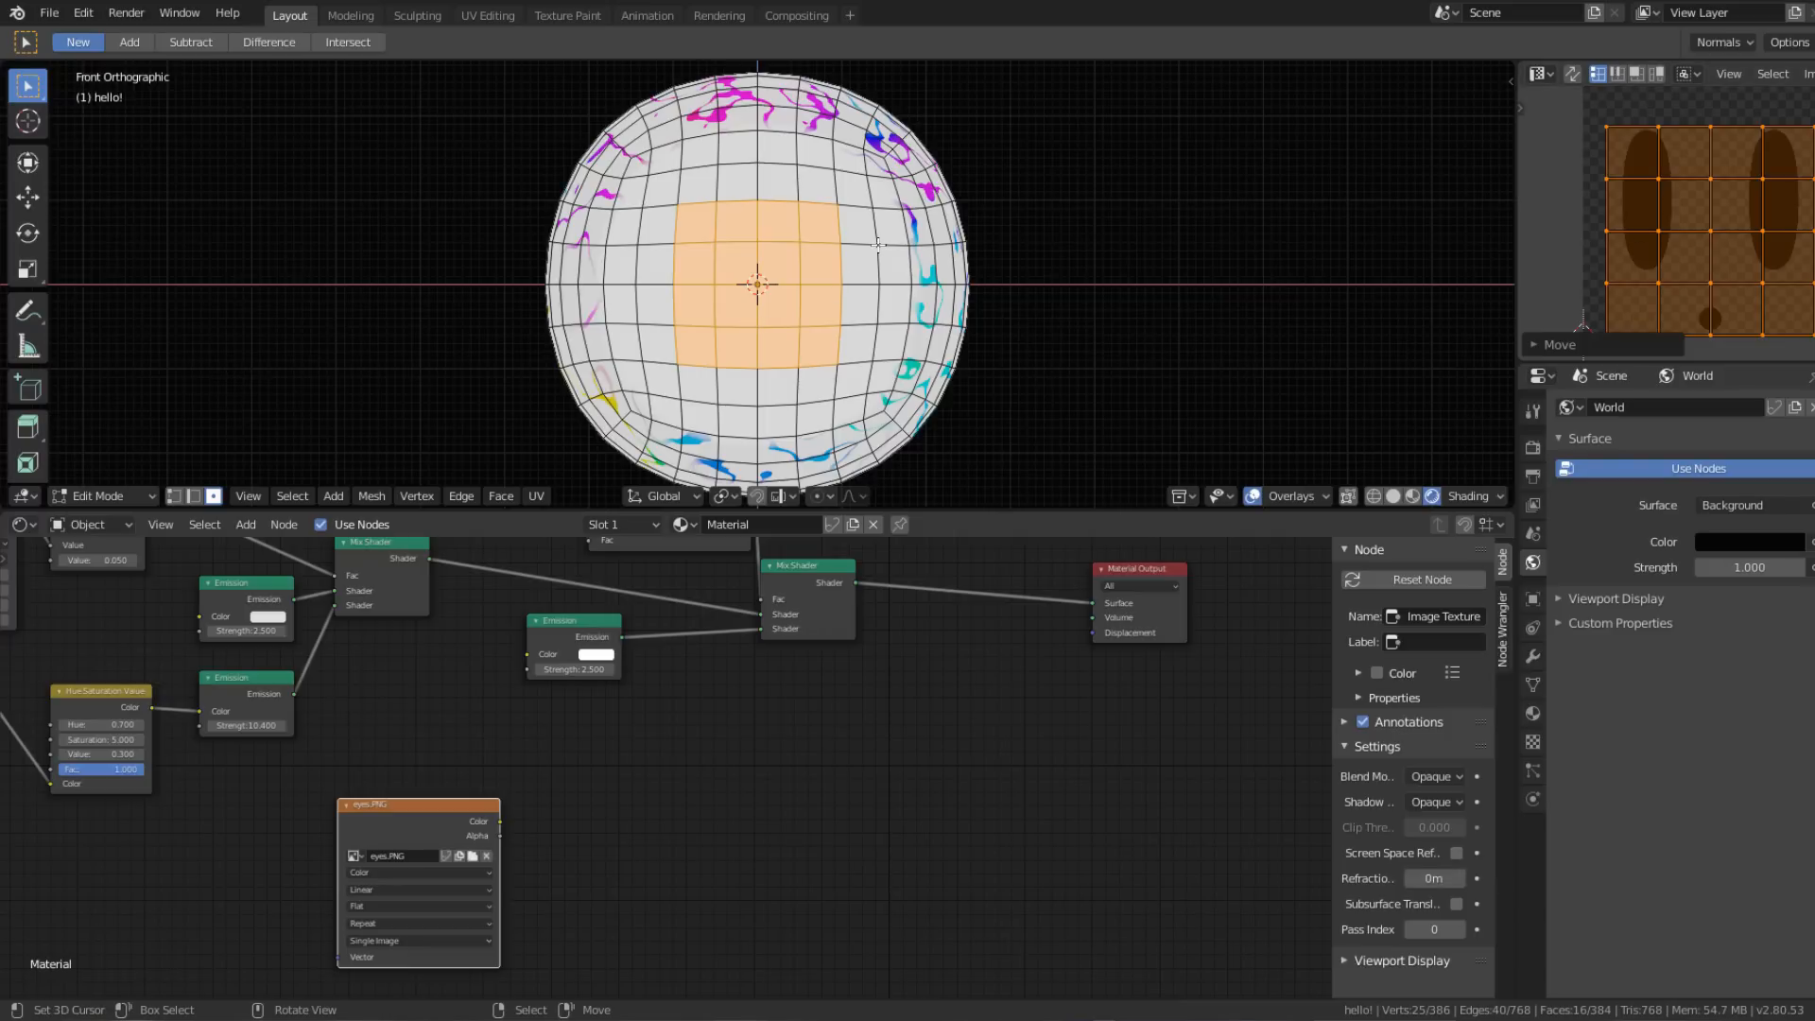
Step: Invert the face selection so every sphere face outside the front 4 by 4 block is selected
middle_click_drag(878, 244, 808, 363)
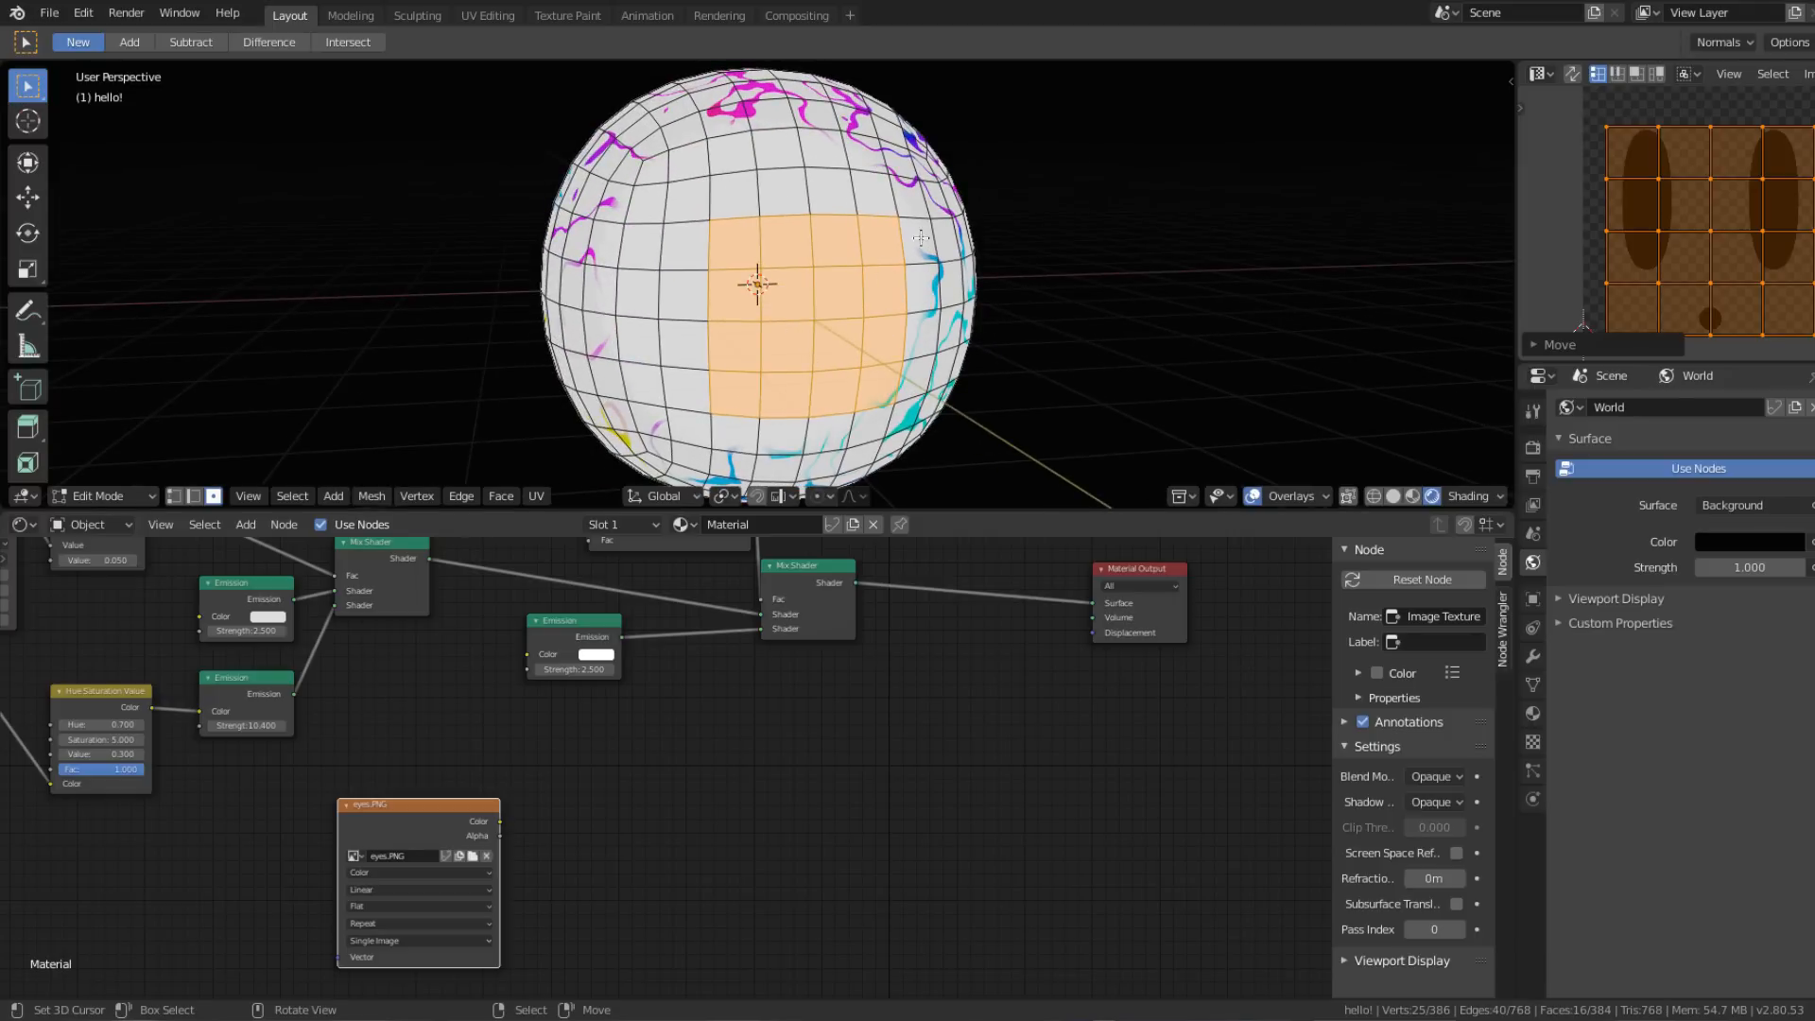
middle_click_drag(986, 287, 851, 321)
scroll(832, 331, "down", 4)
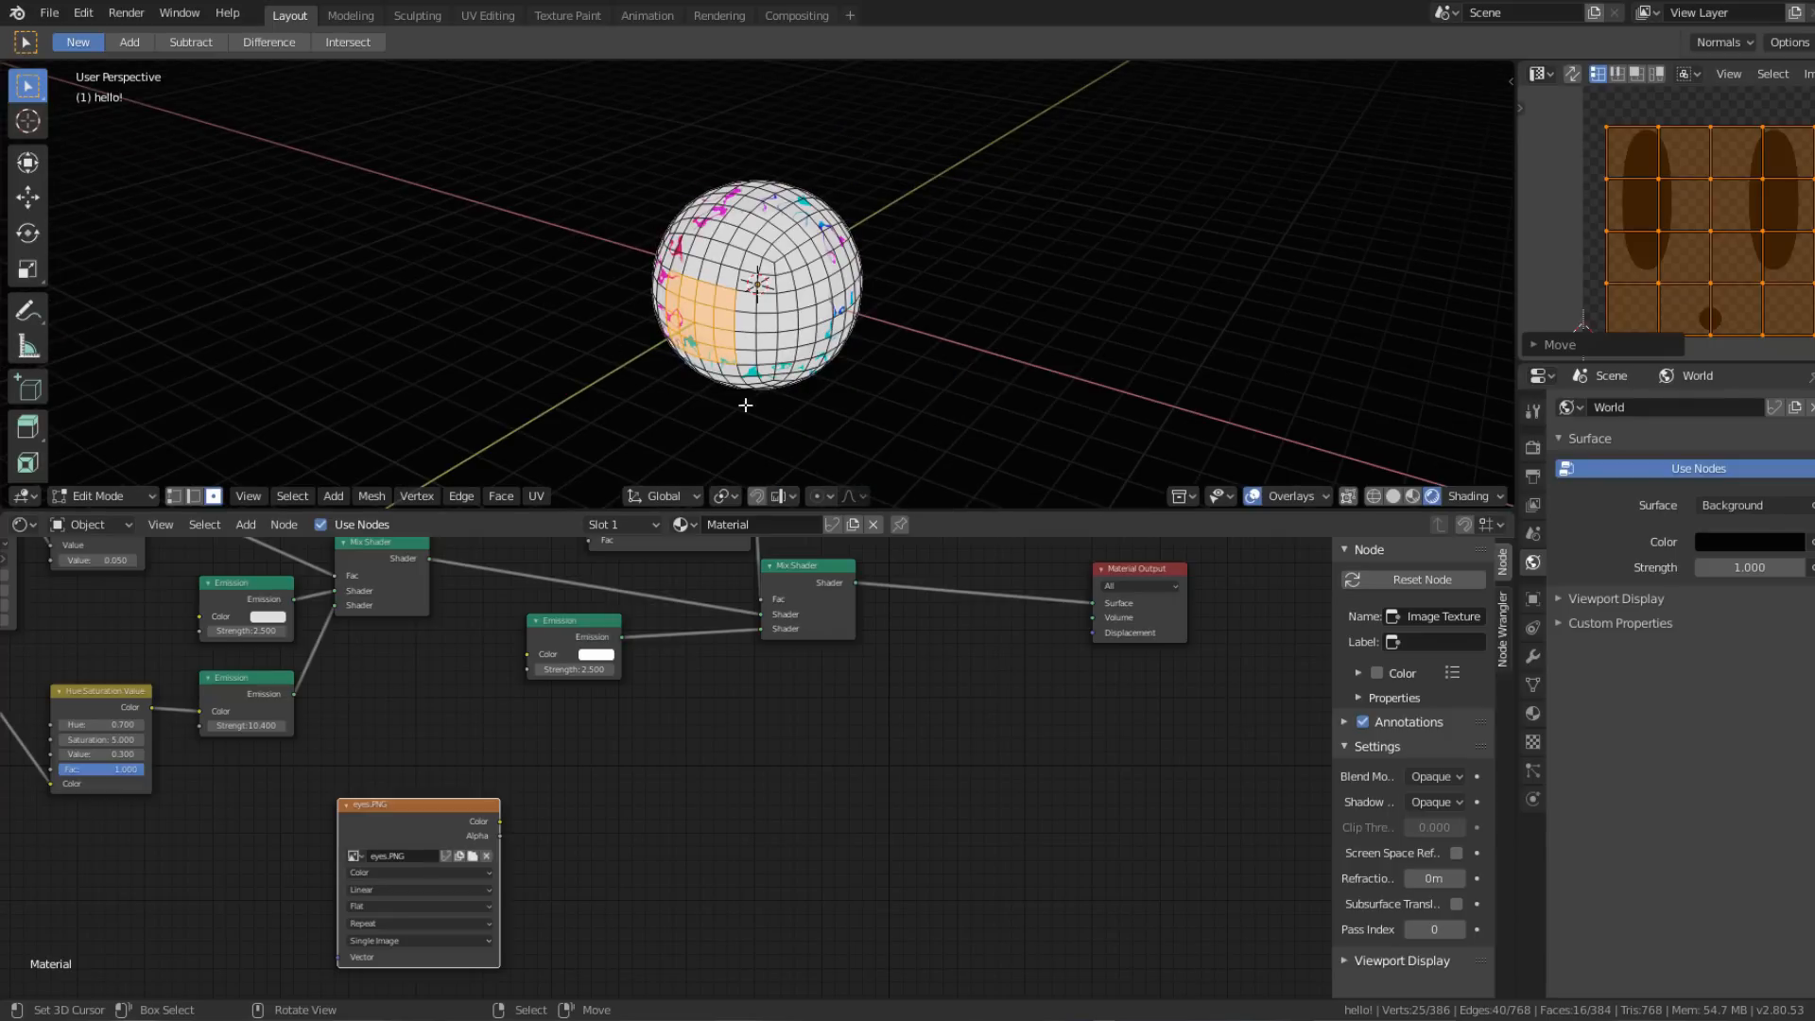
middle_click_drag(674, 378, 927, 324)
scroll(908, 344, "up", 3)
scroll(907, 344, "up", 1)
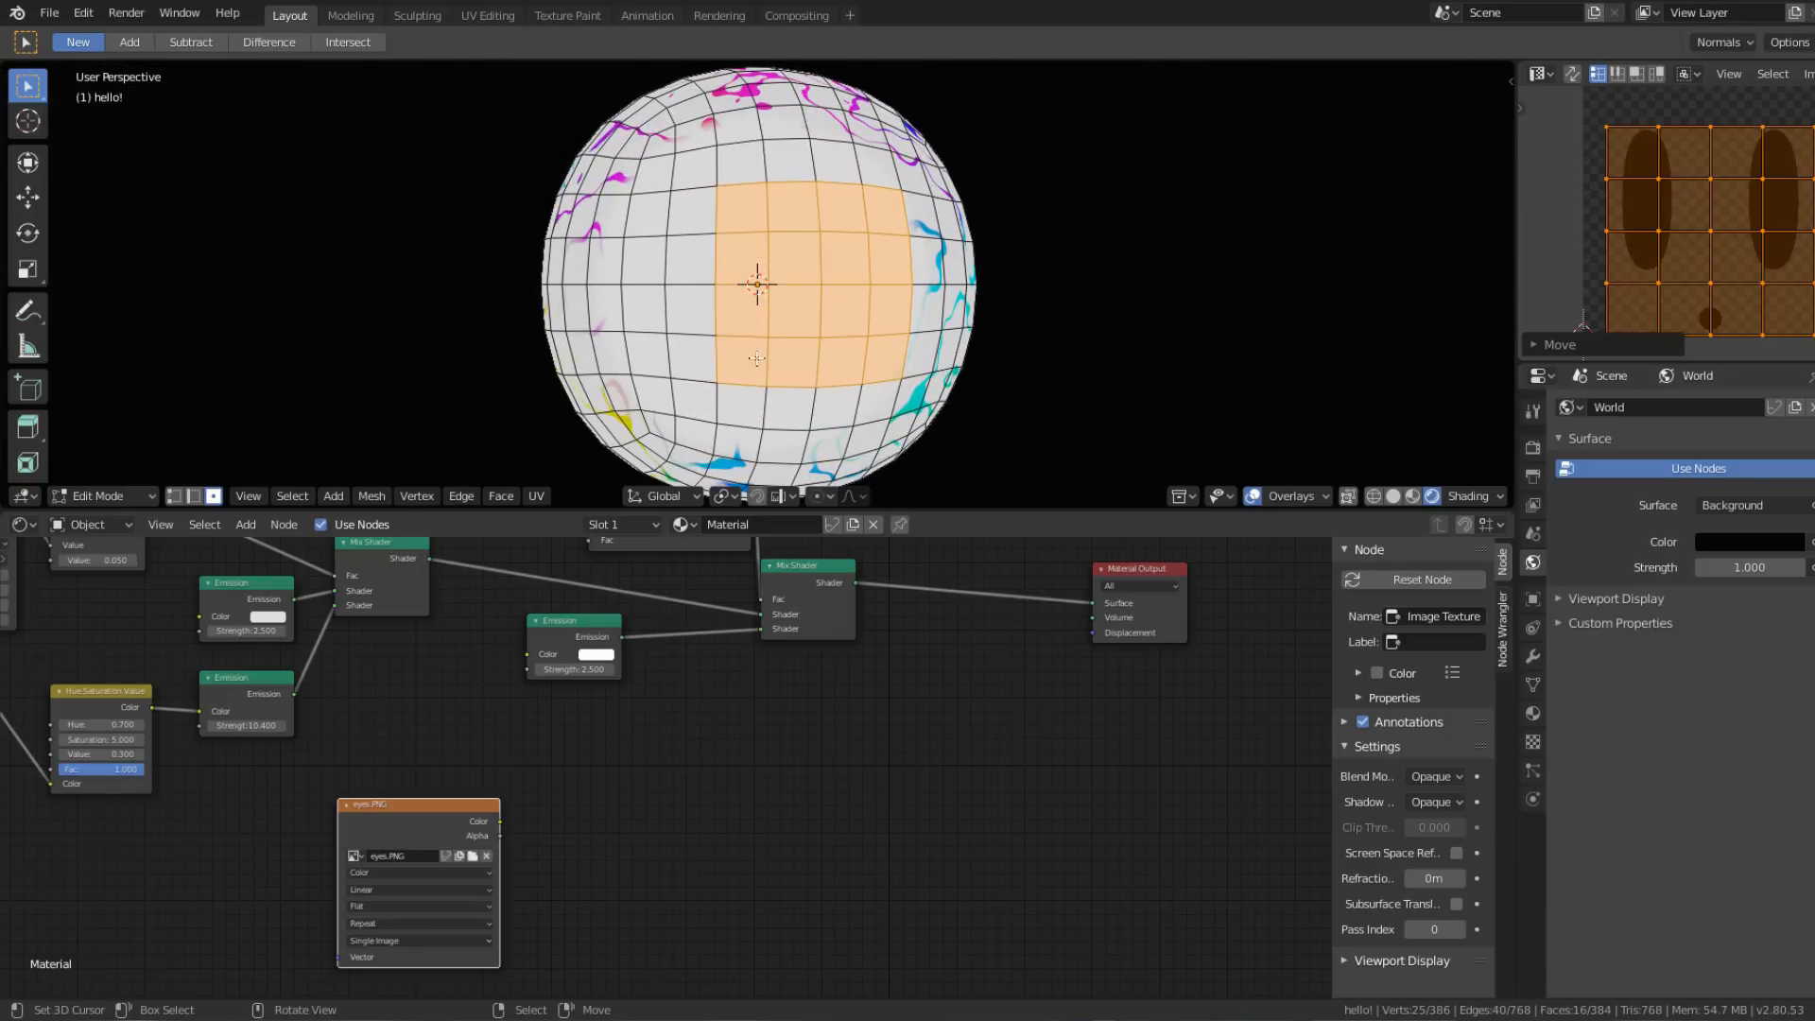
left_click(308, 495)
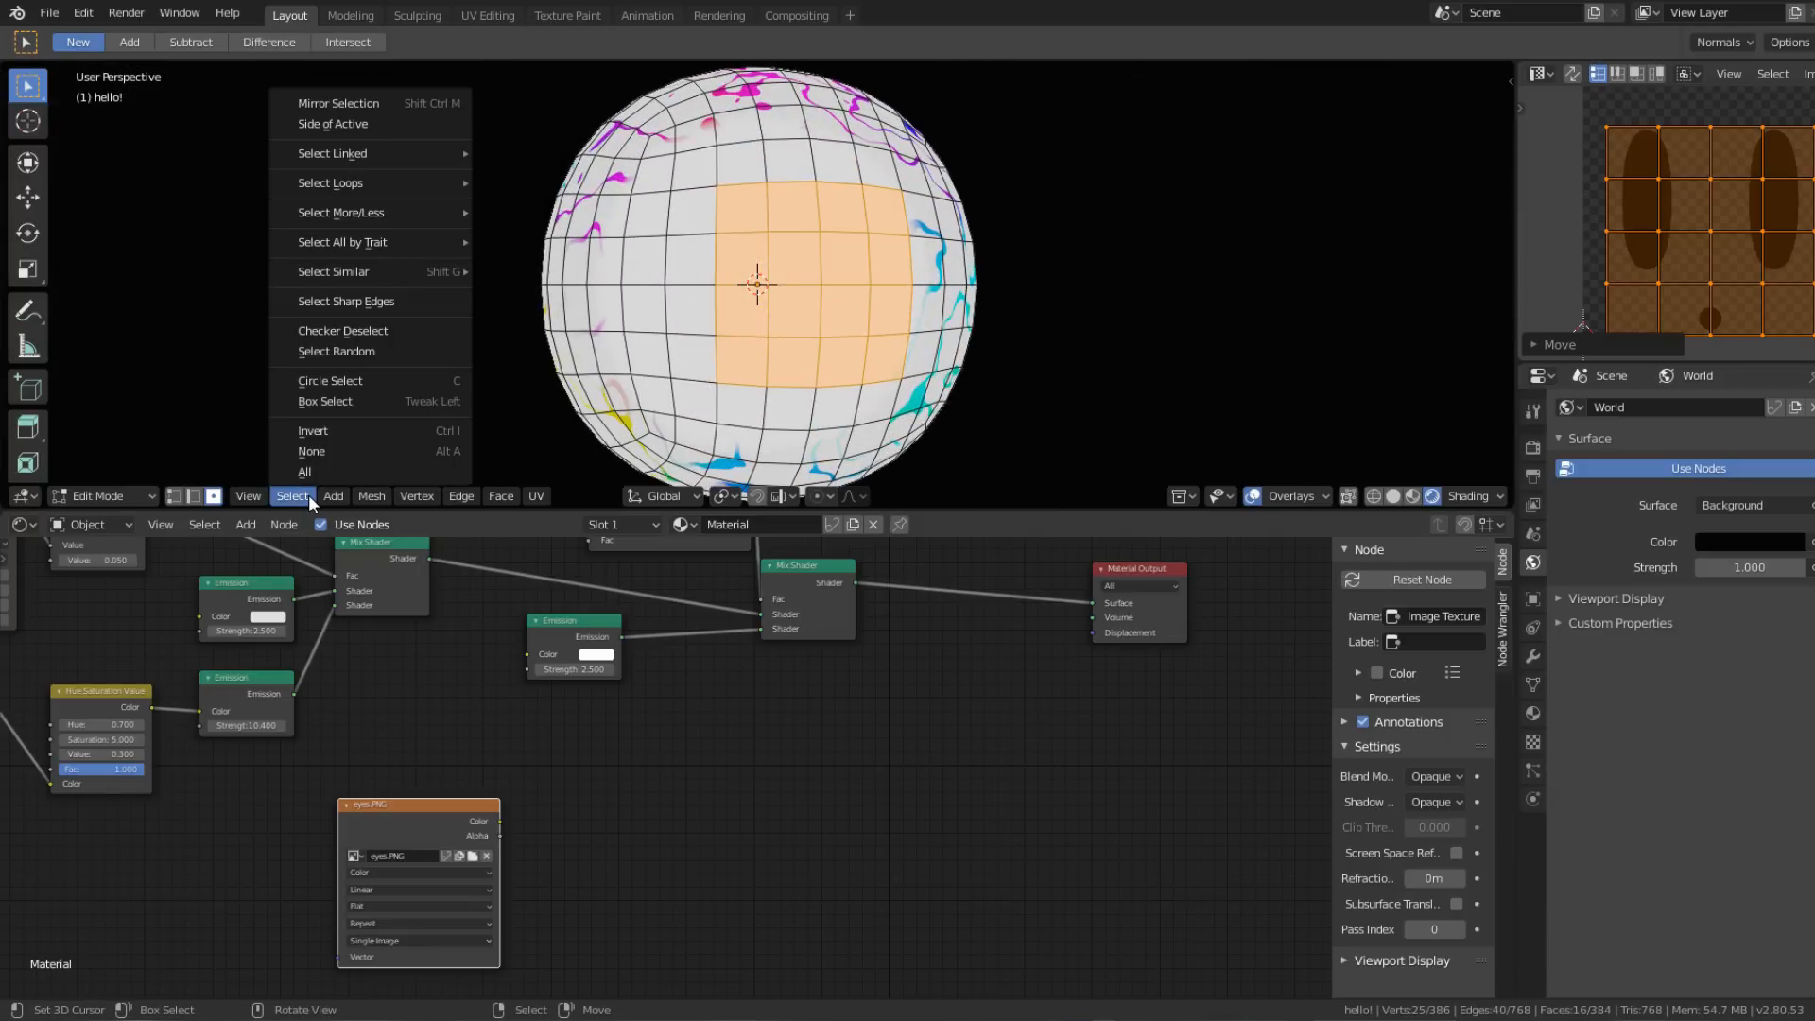
left_click(381, 430)
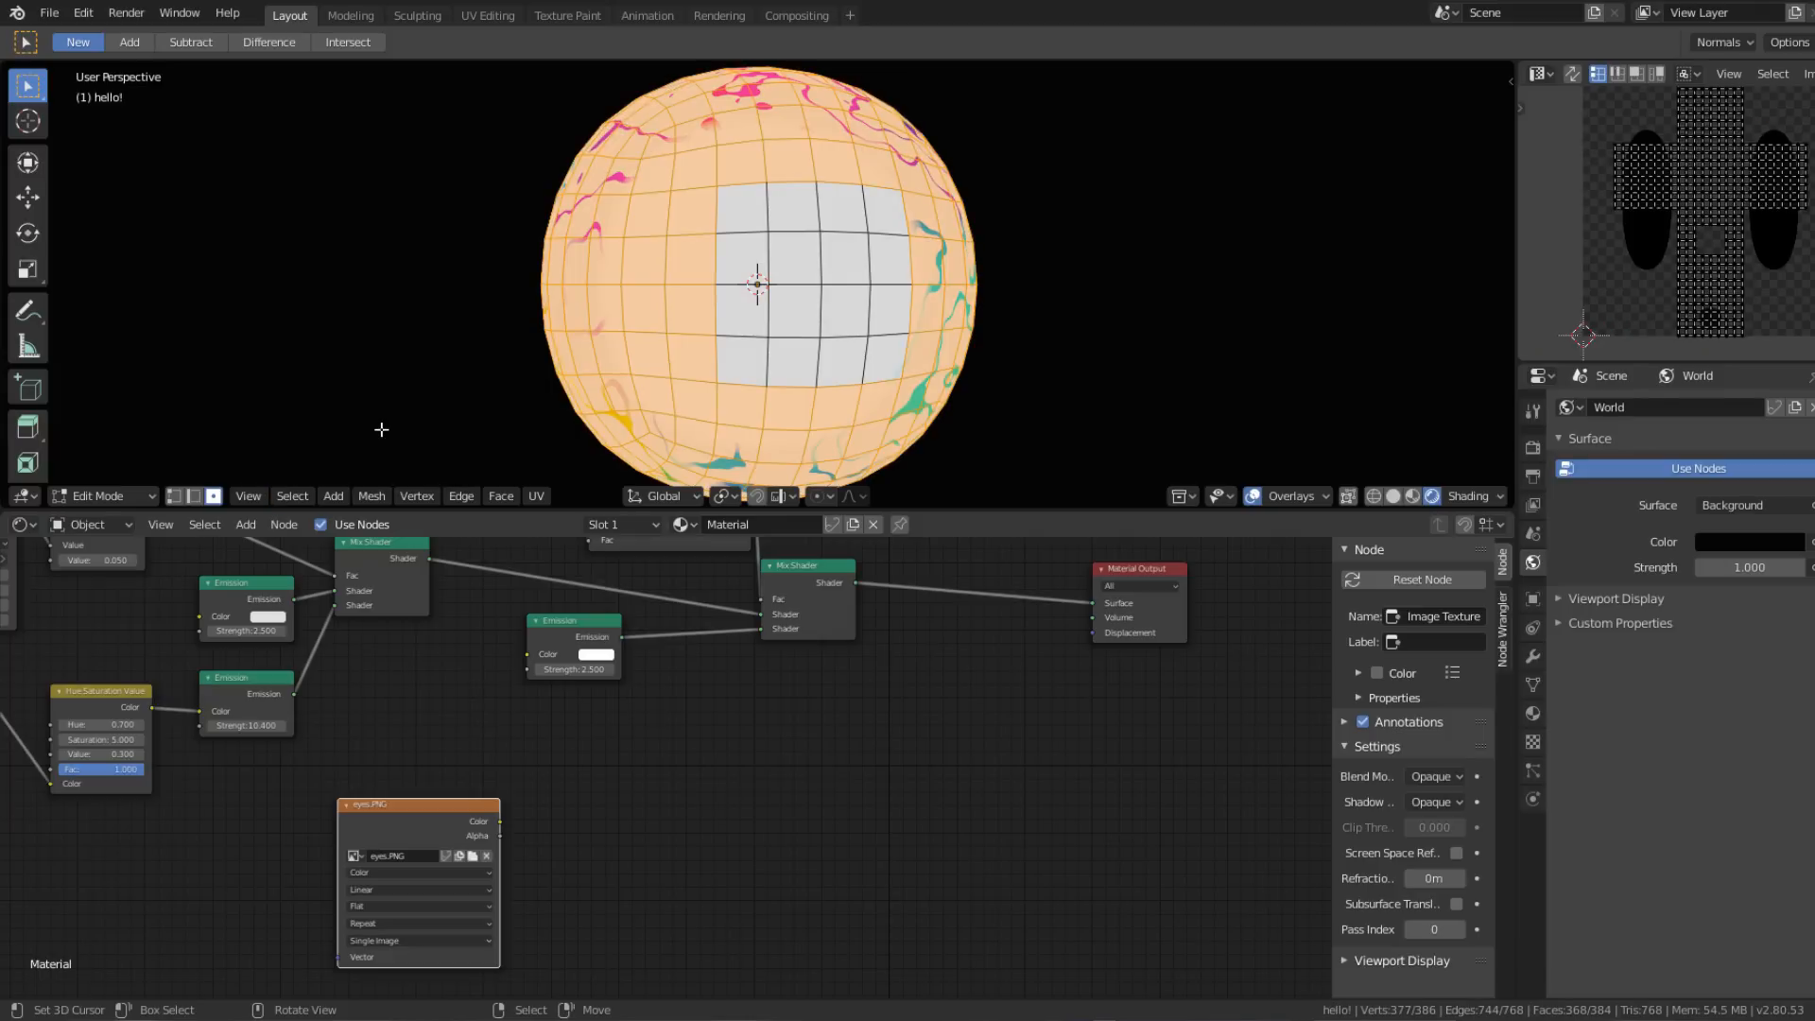
Step: Select all UVs of the remaining faces and scale them to about 0.19 within the transparent area between the eyes
scroll(1664, 284, "up", 3)
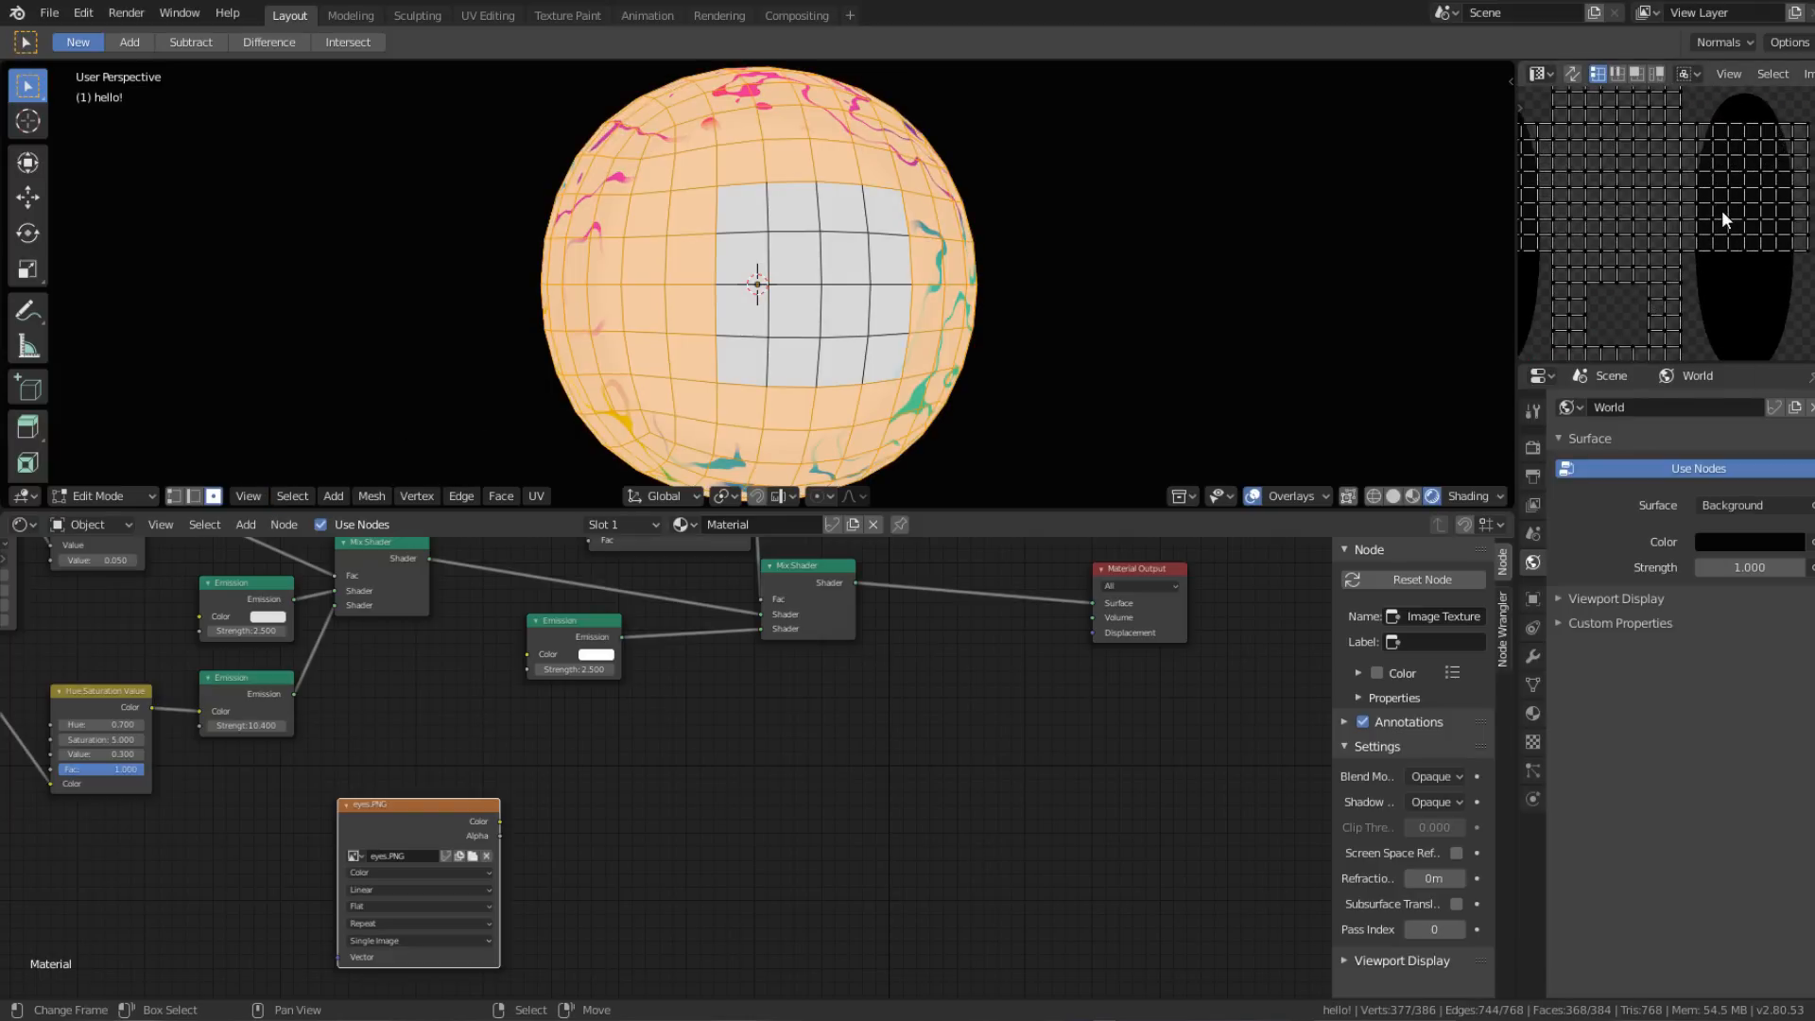
key("a")
scroll(1723, 219, "down", 5)
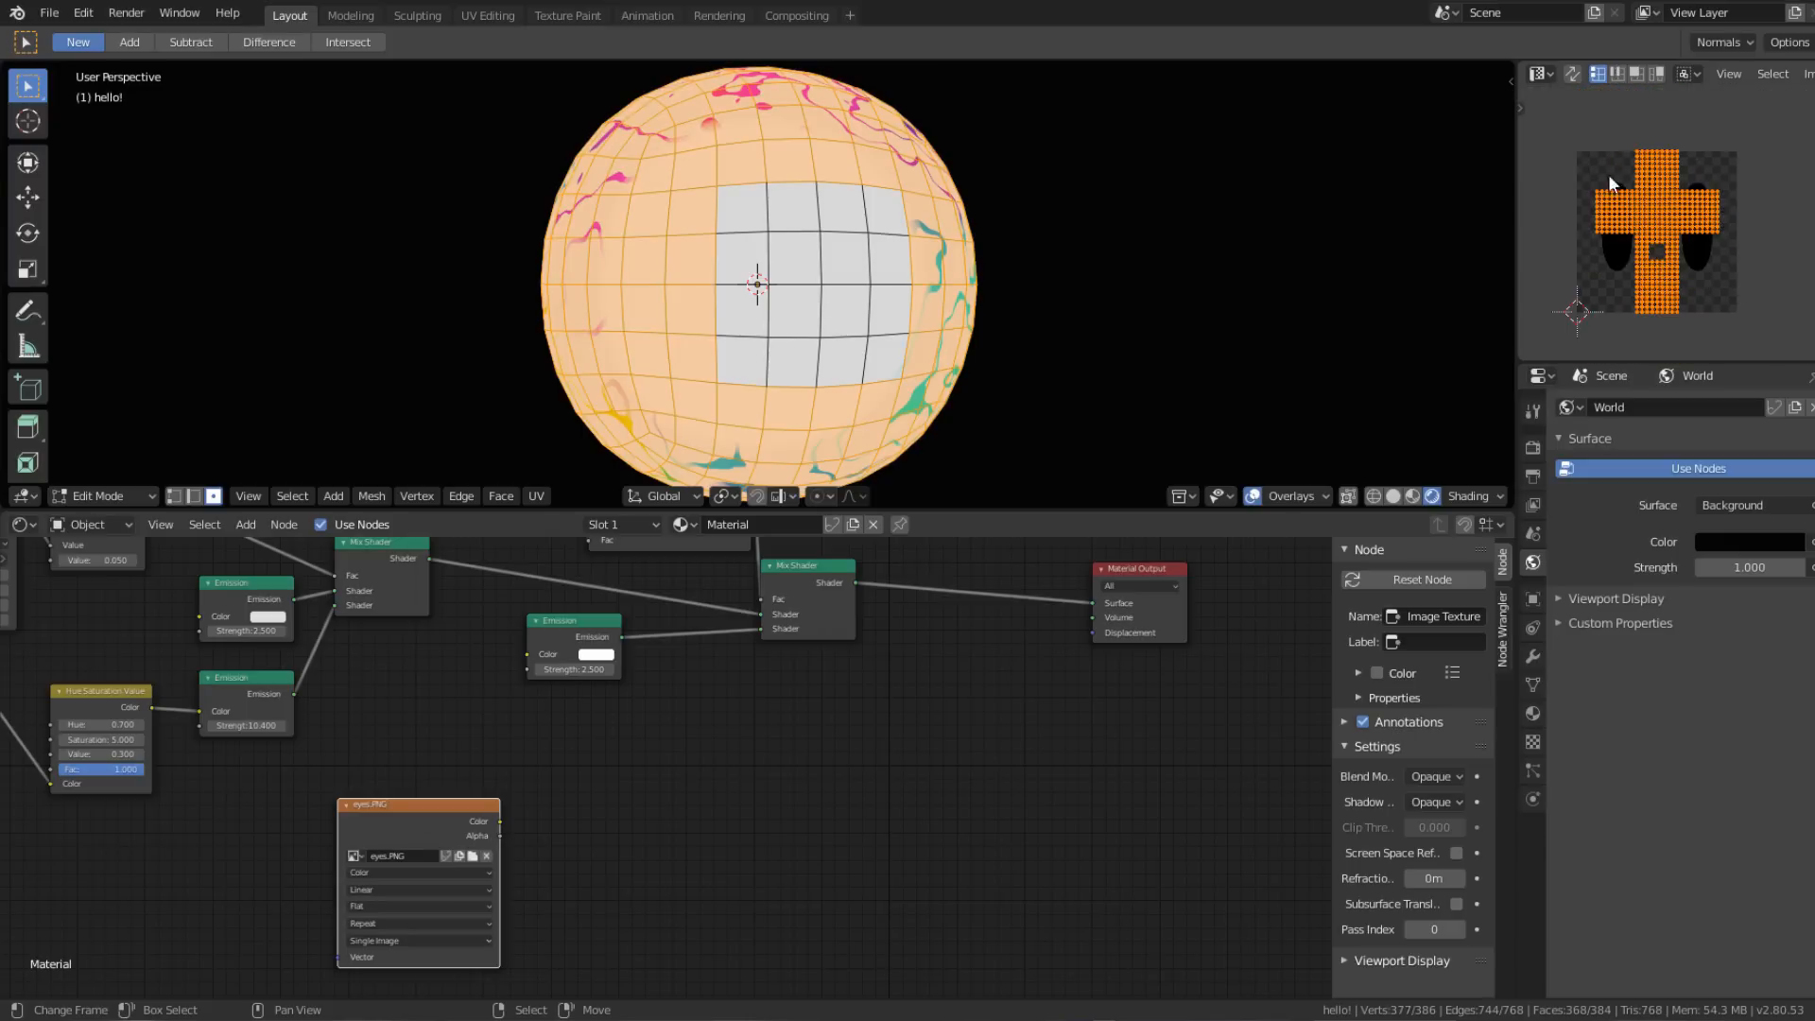
scroll(1641, 246, "up", 6)
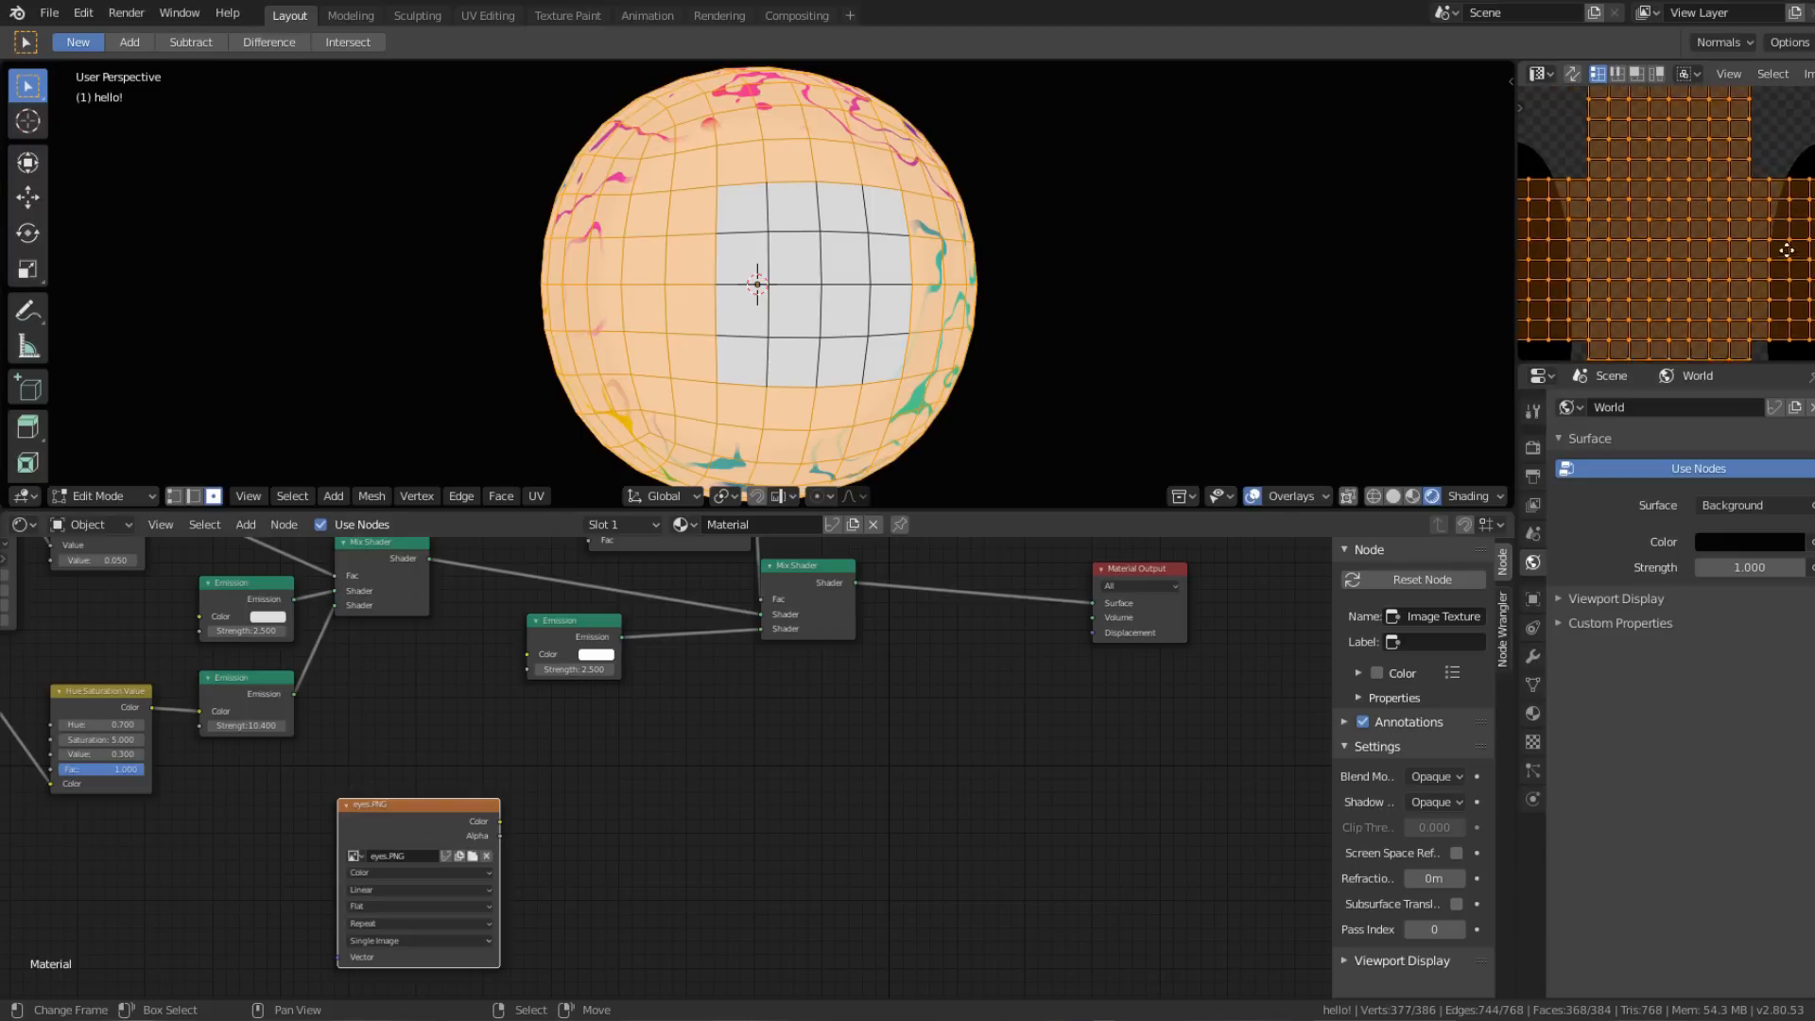
key("s")
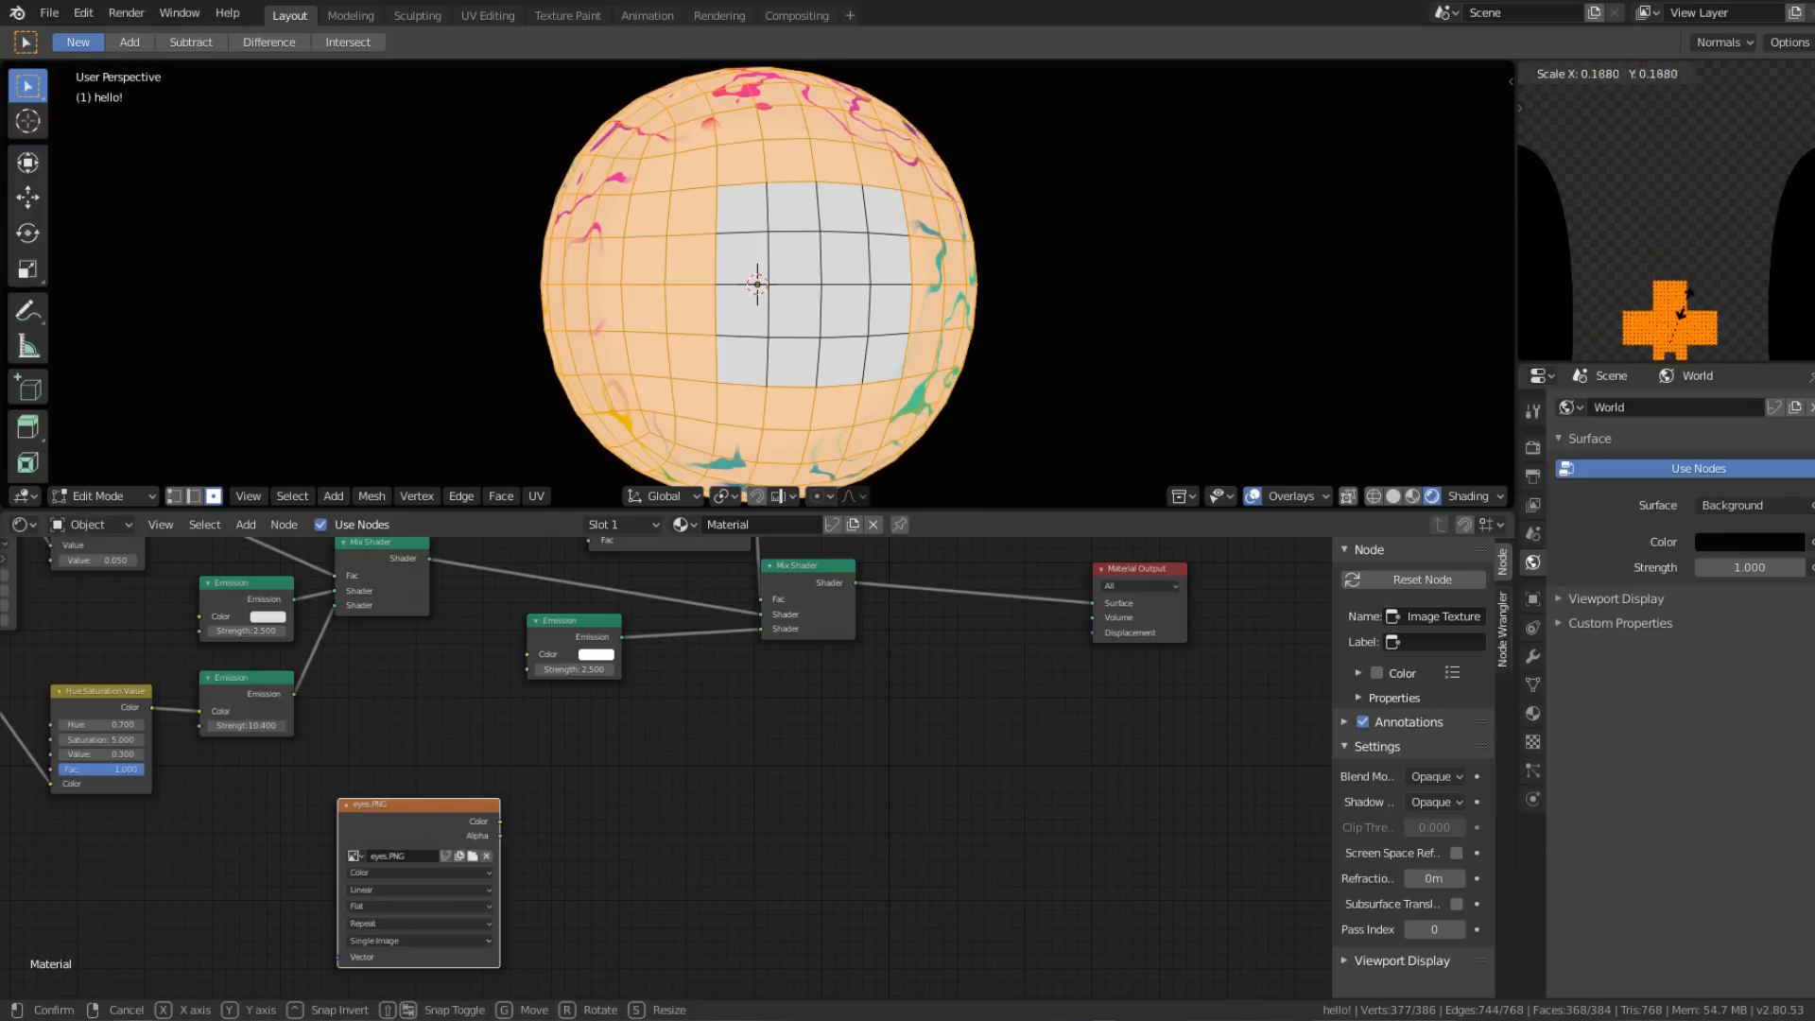
left_click(1682, 315)
scroll(1683, 315, "up", 5)
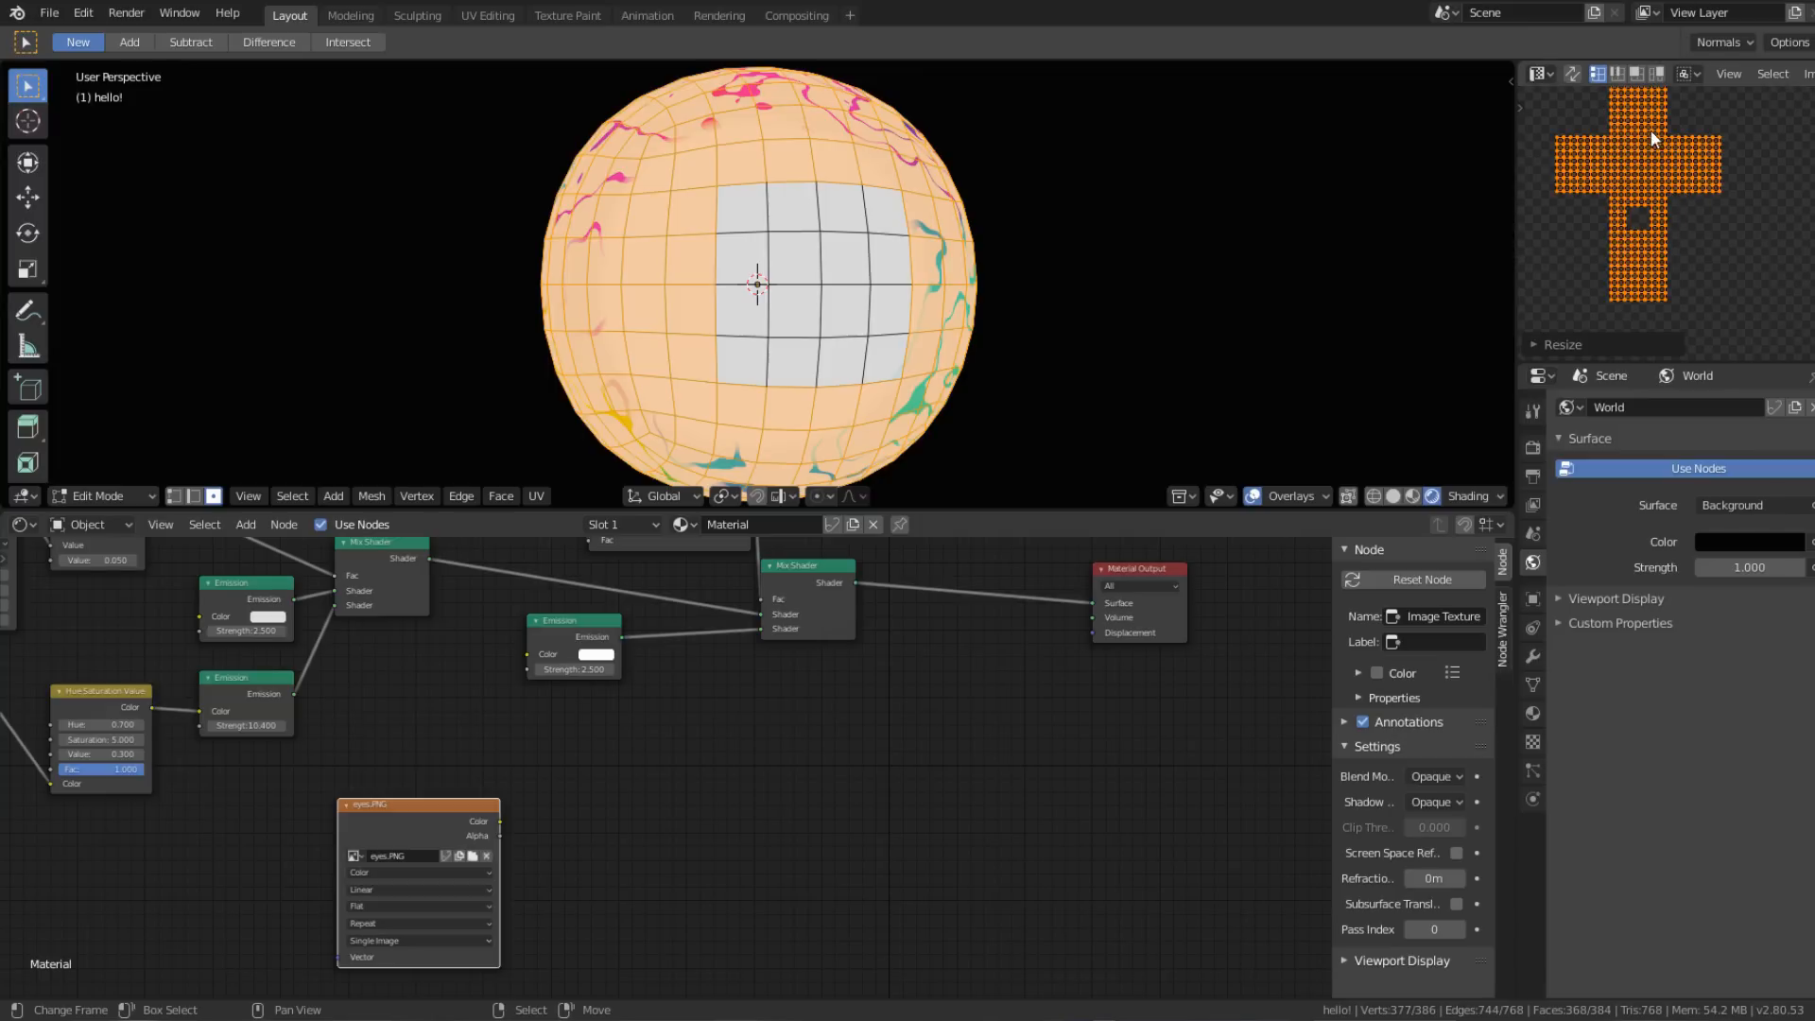
scroll(1630, 195, "down", 5)
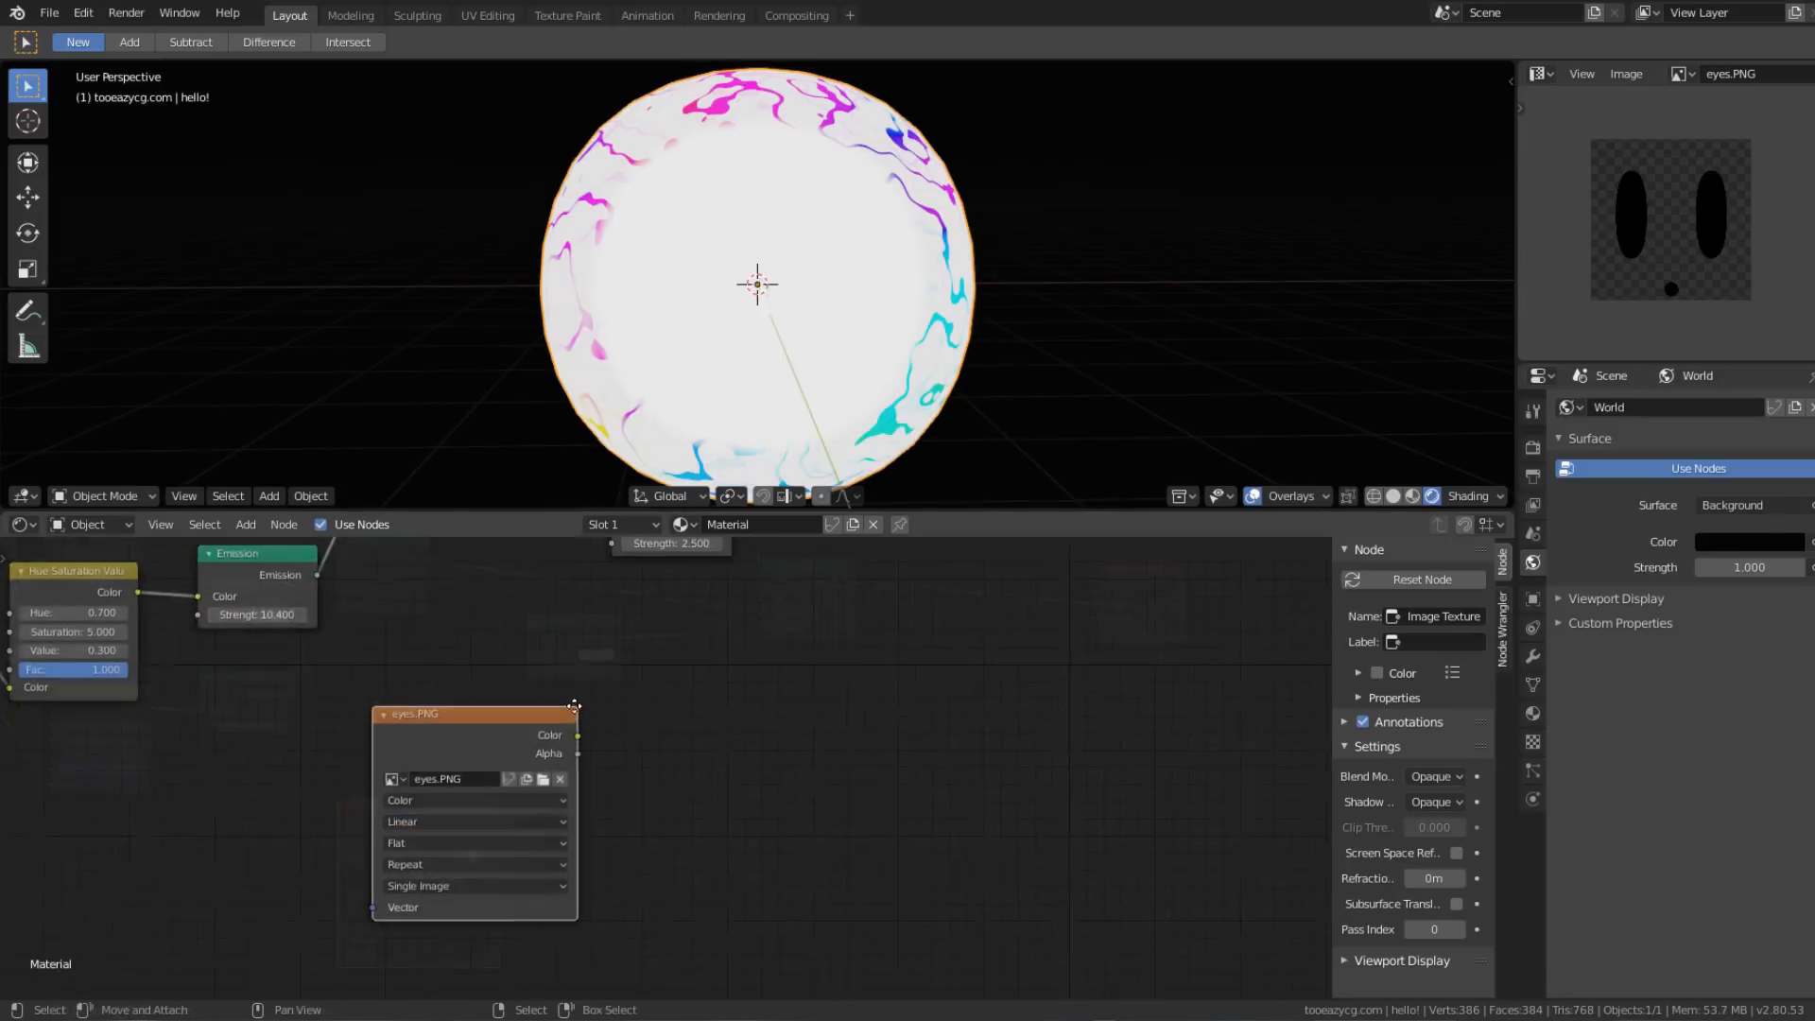
middle_click_drag(575, 705, 662, 704)
key("shift+a")
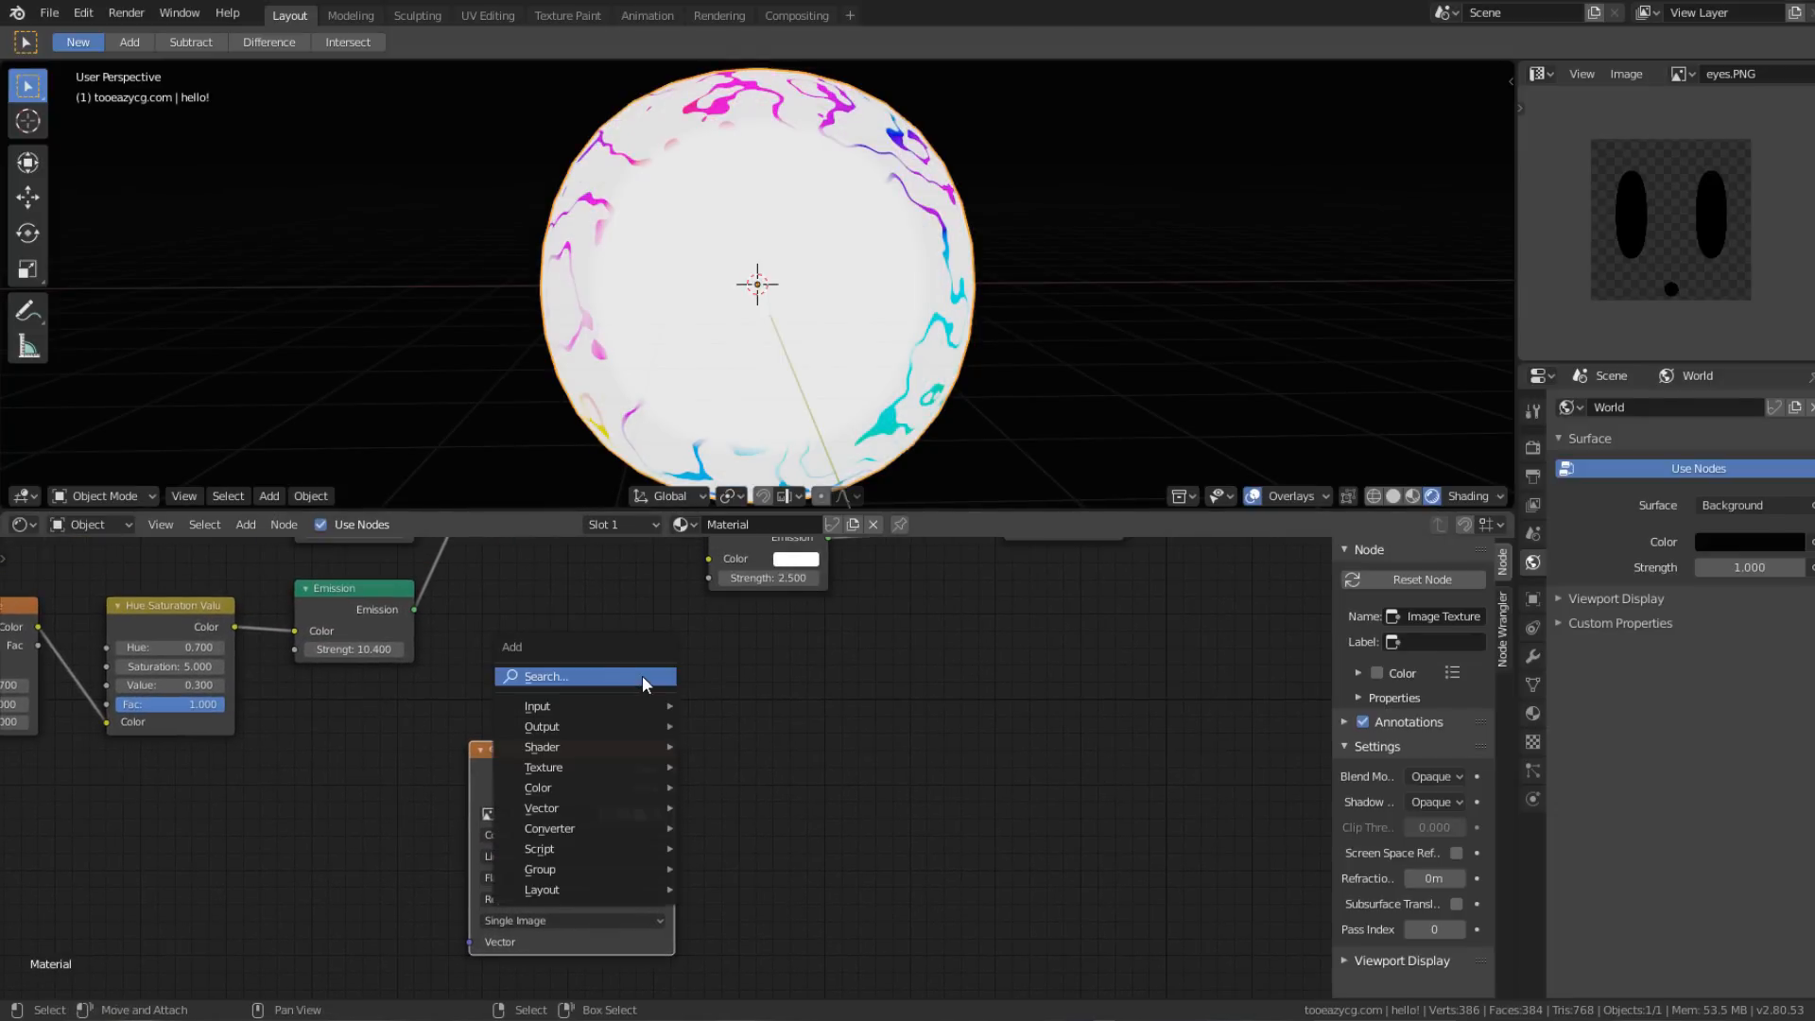
left_click(643, 676)
type("diff")
key("Return")
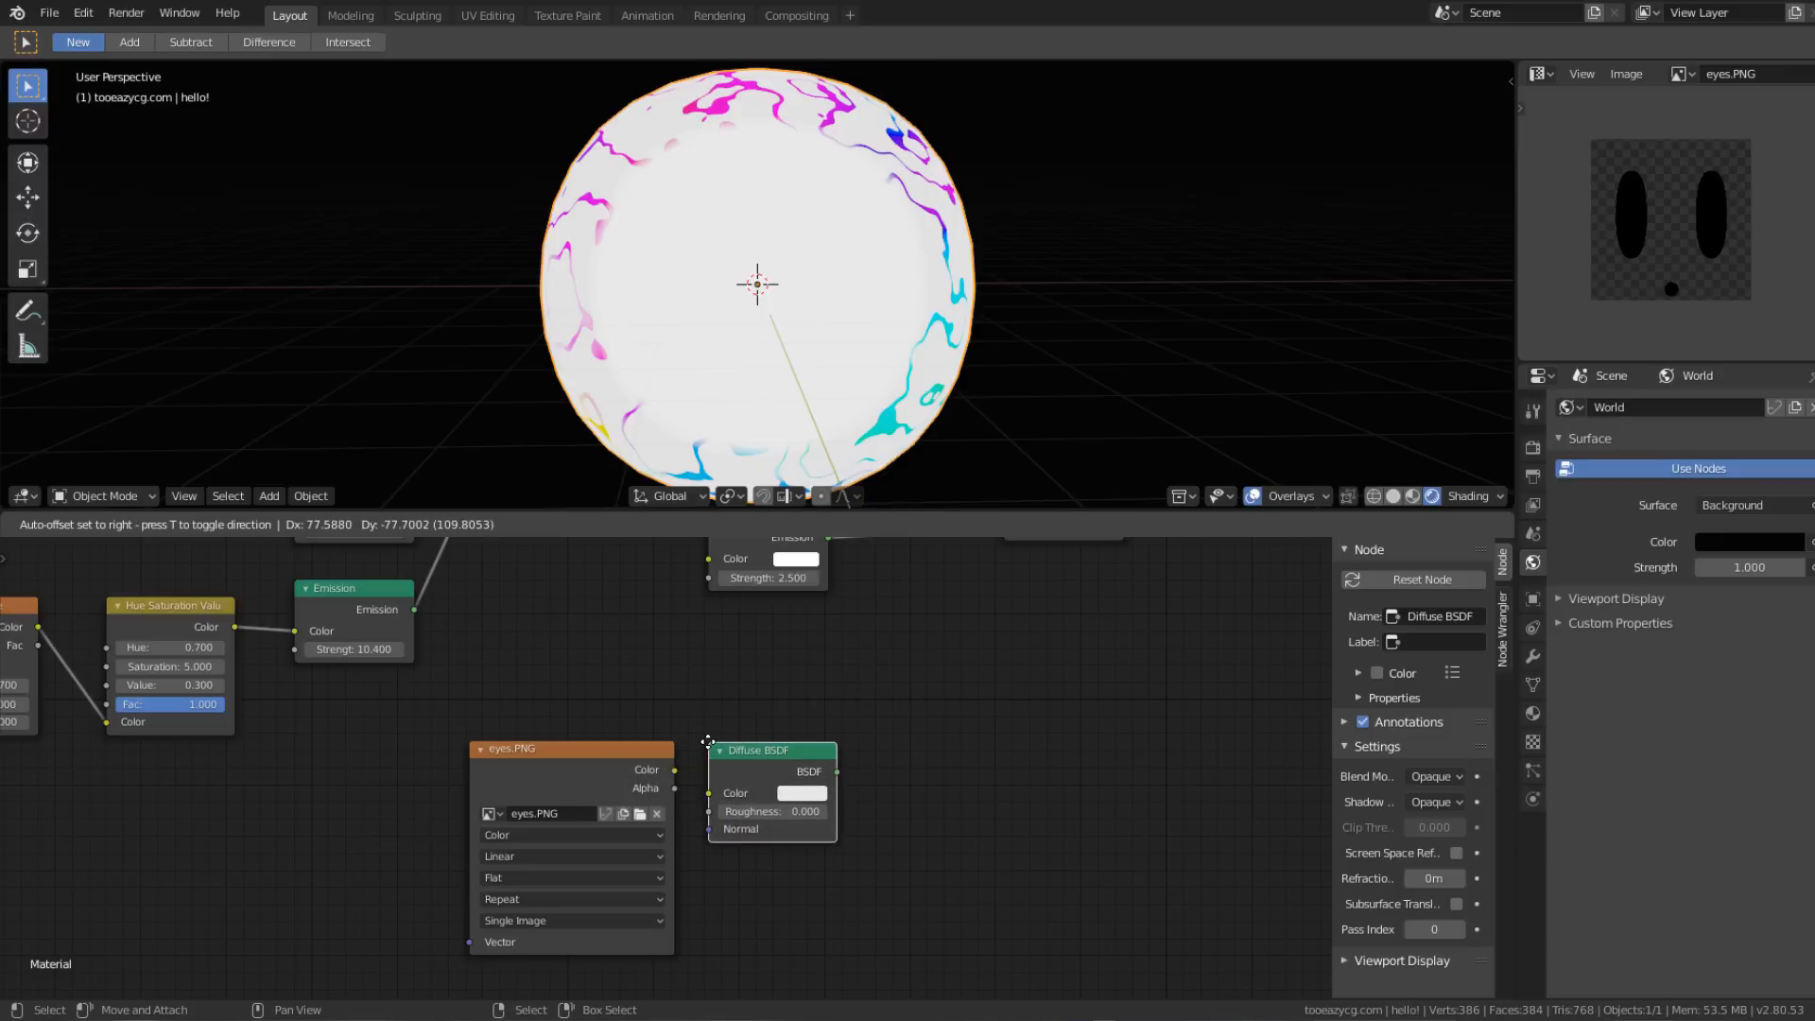
left_click(705, 740)
scroll(746, 738, "up", 3)
left_click(754, 735)
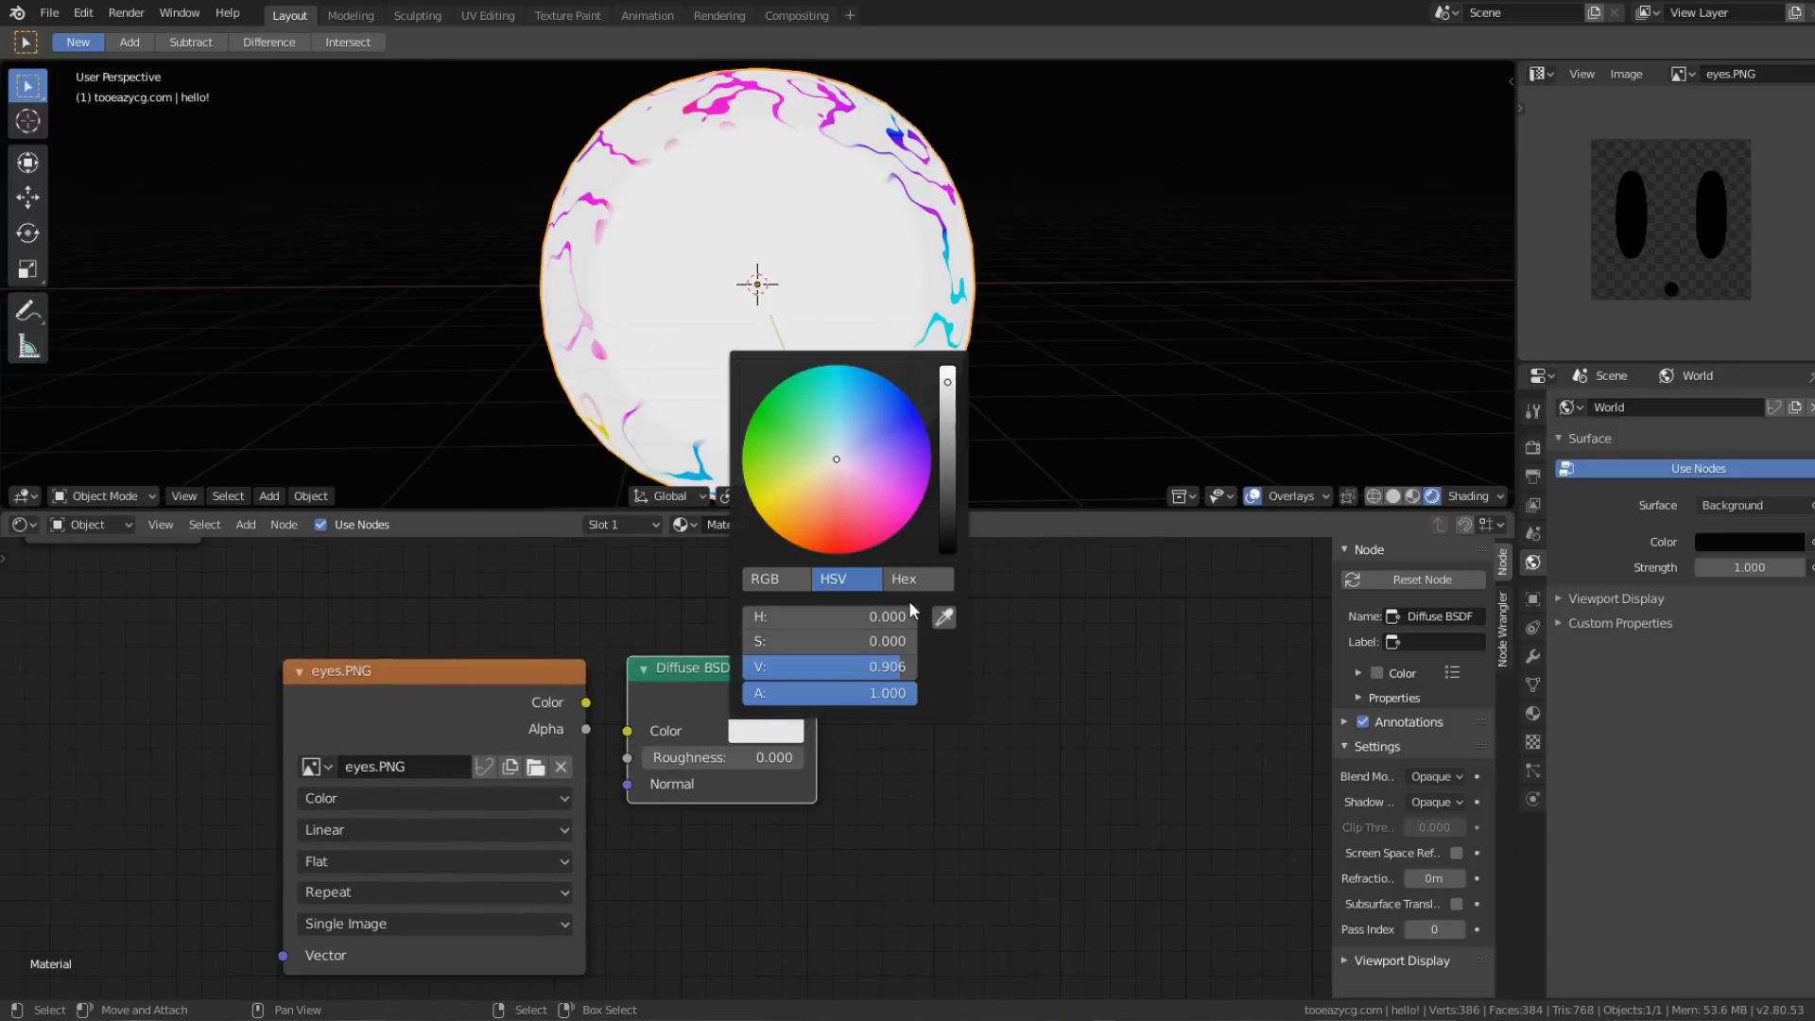
left_click_drag(944, 513, 944, 560)
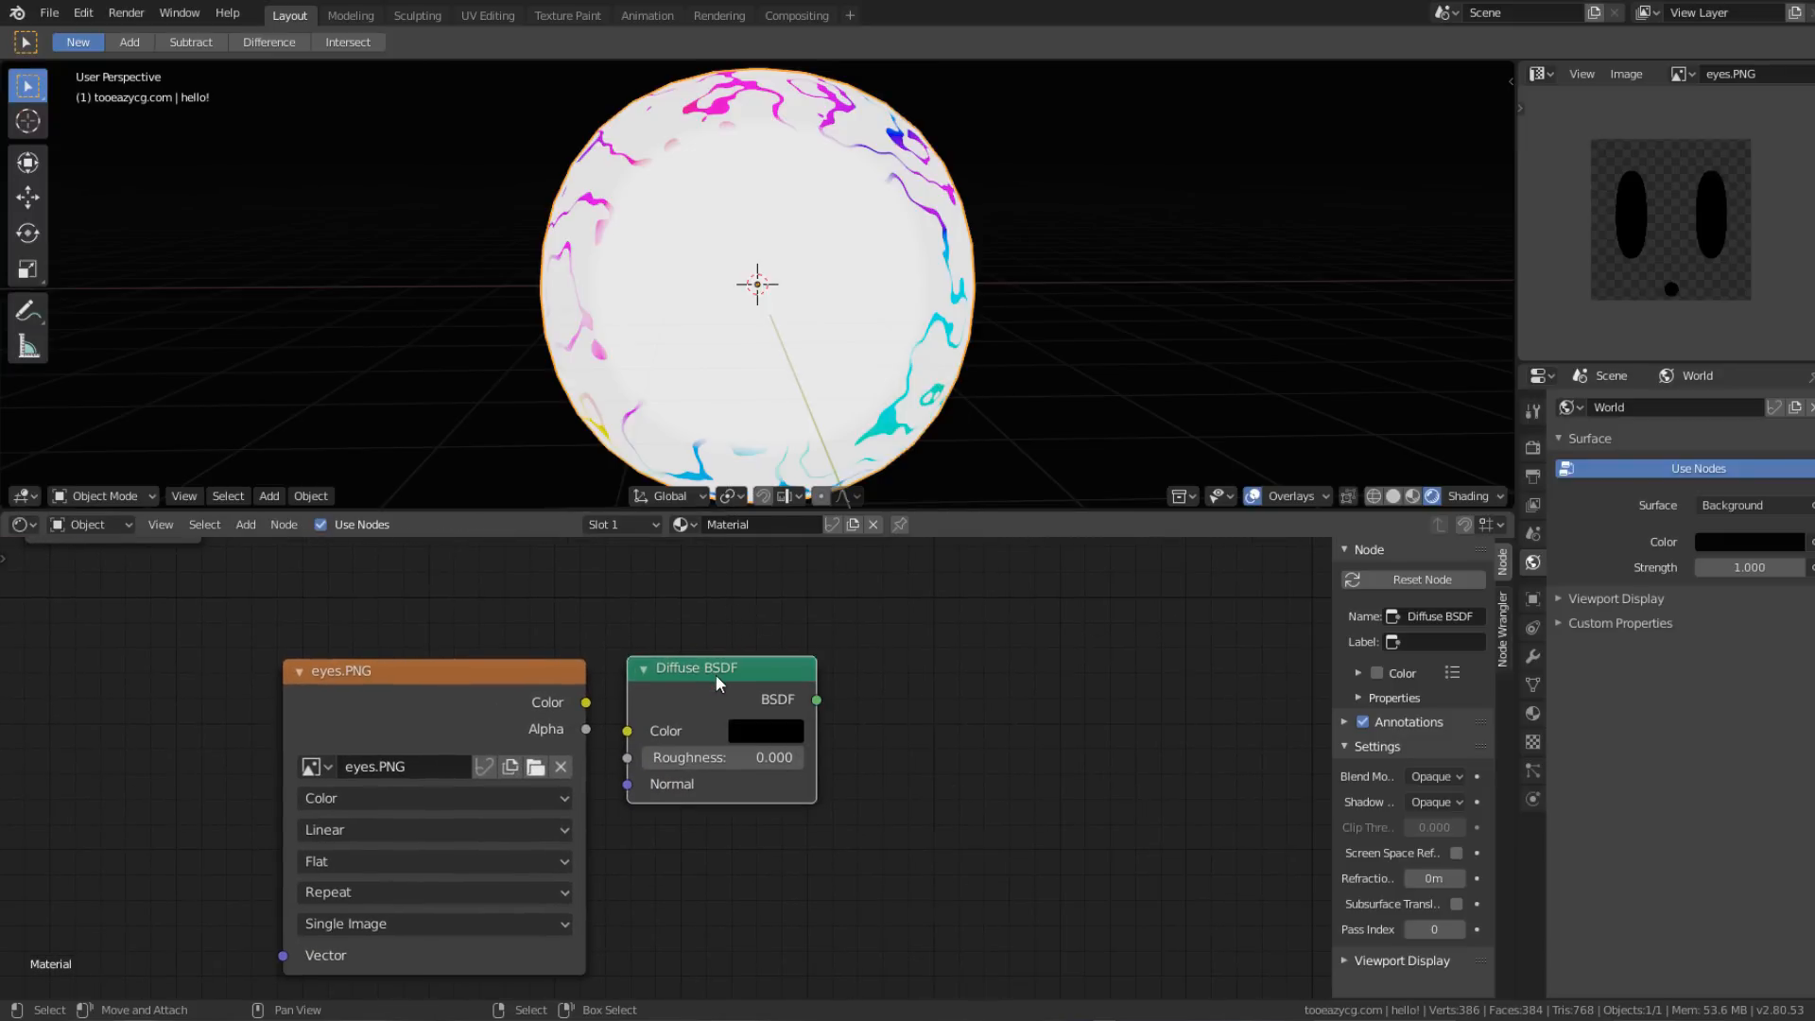
key("x")
Step: Add a second Mix Shader node in the empty area below the existing Mix Shader and Material Output
scroll(717, 677, "down", 4)
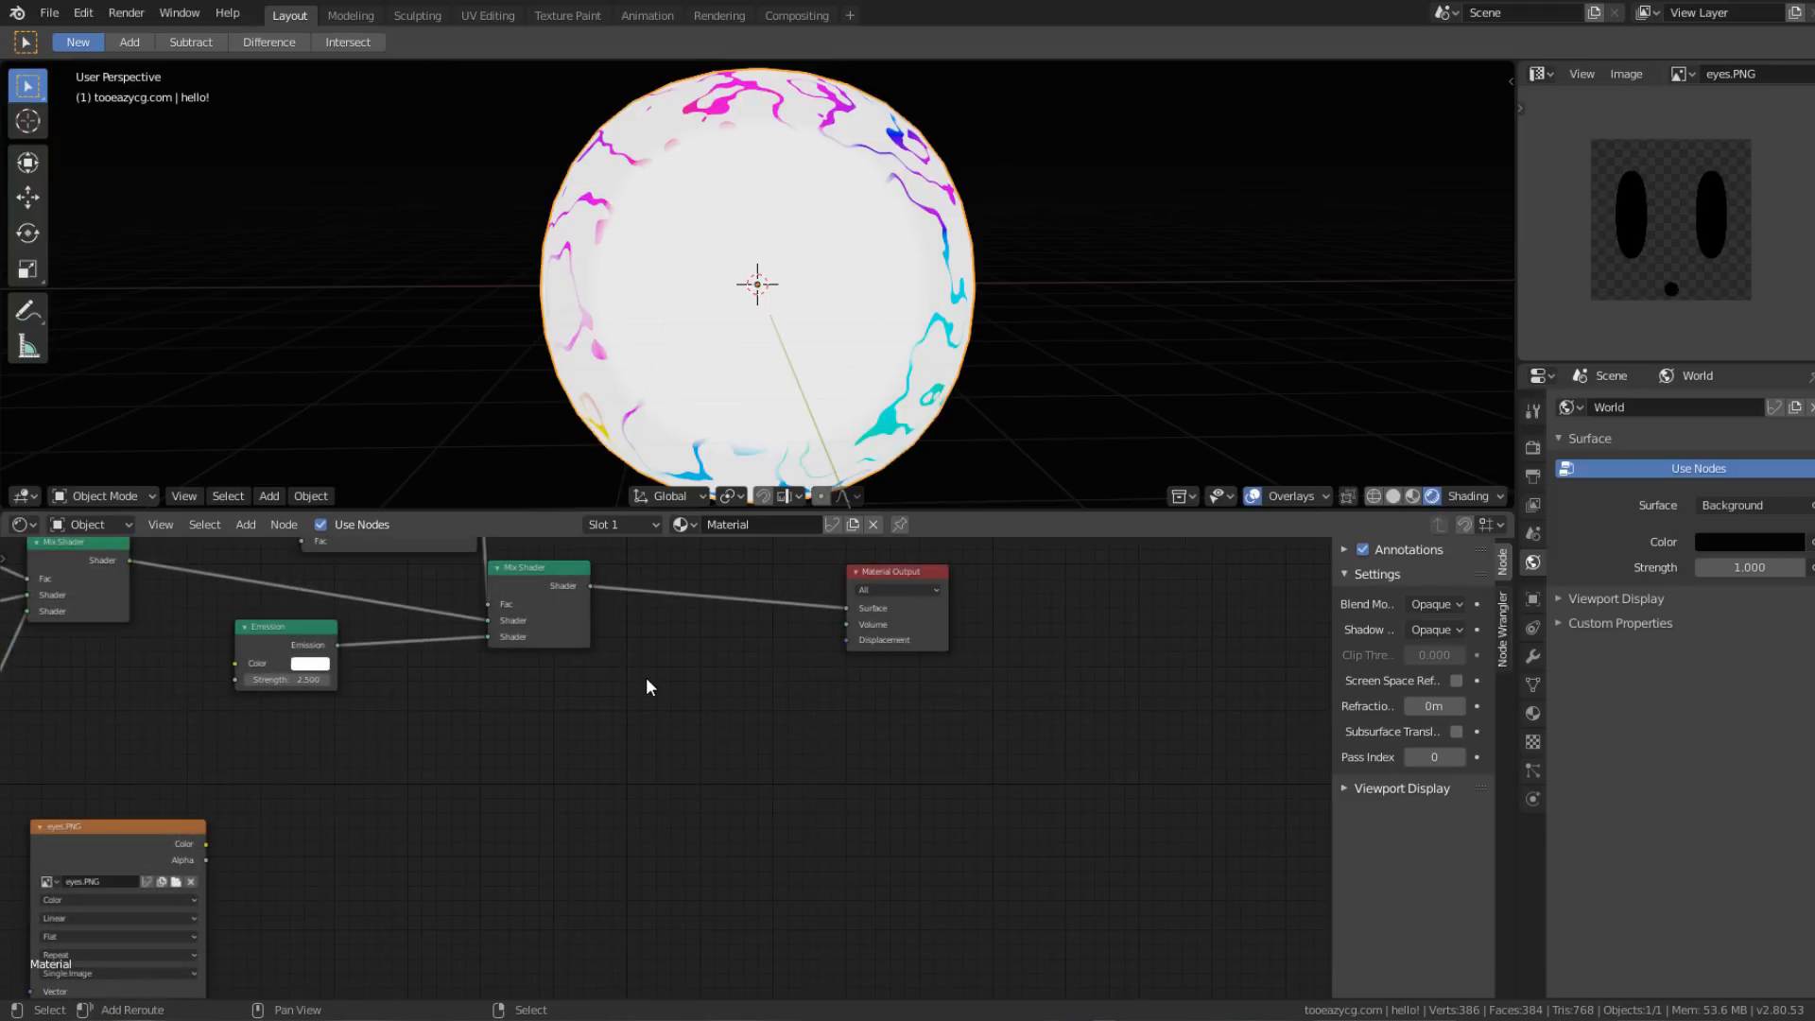
key("shift+a")
left_click(645, 677)
type("mix")
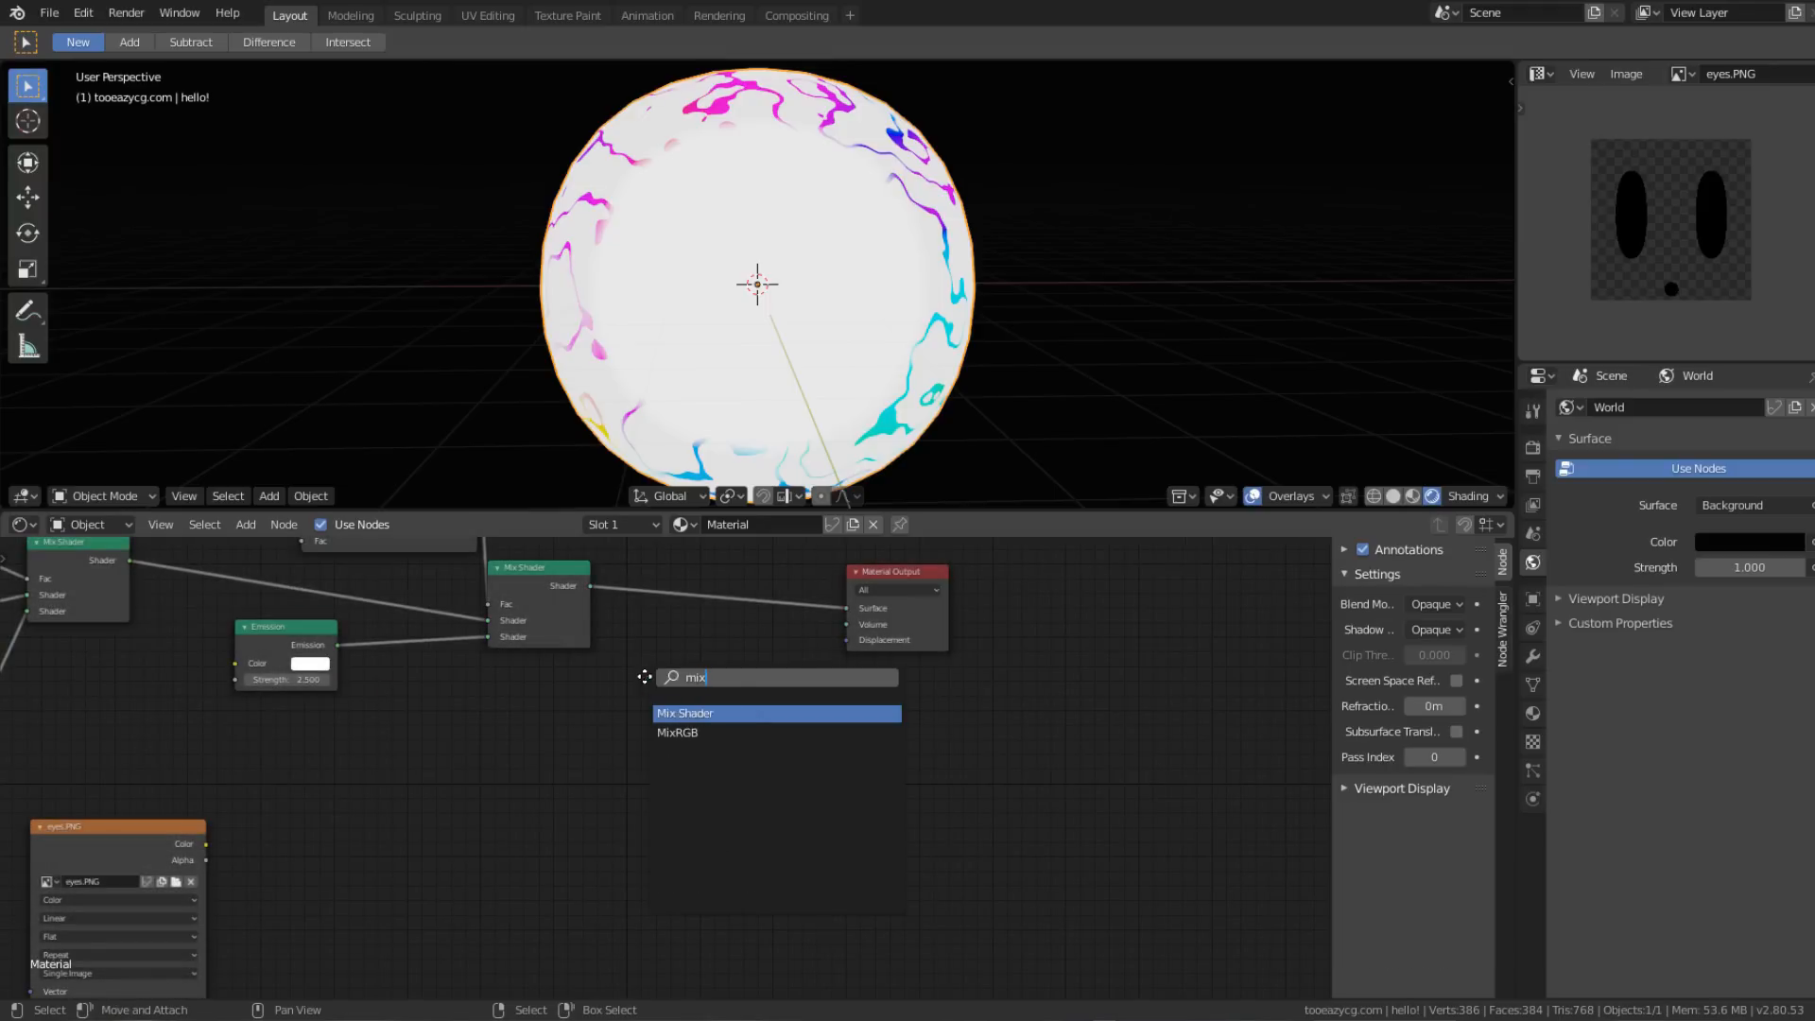
key("Return")
left_click(644, 698)
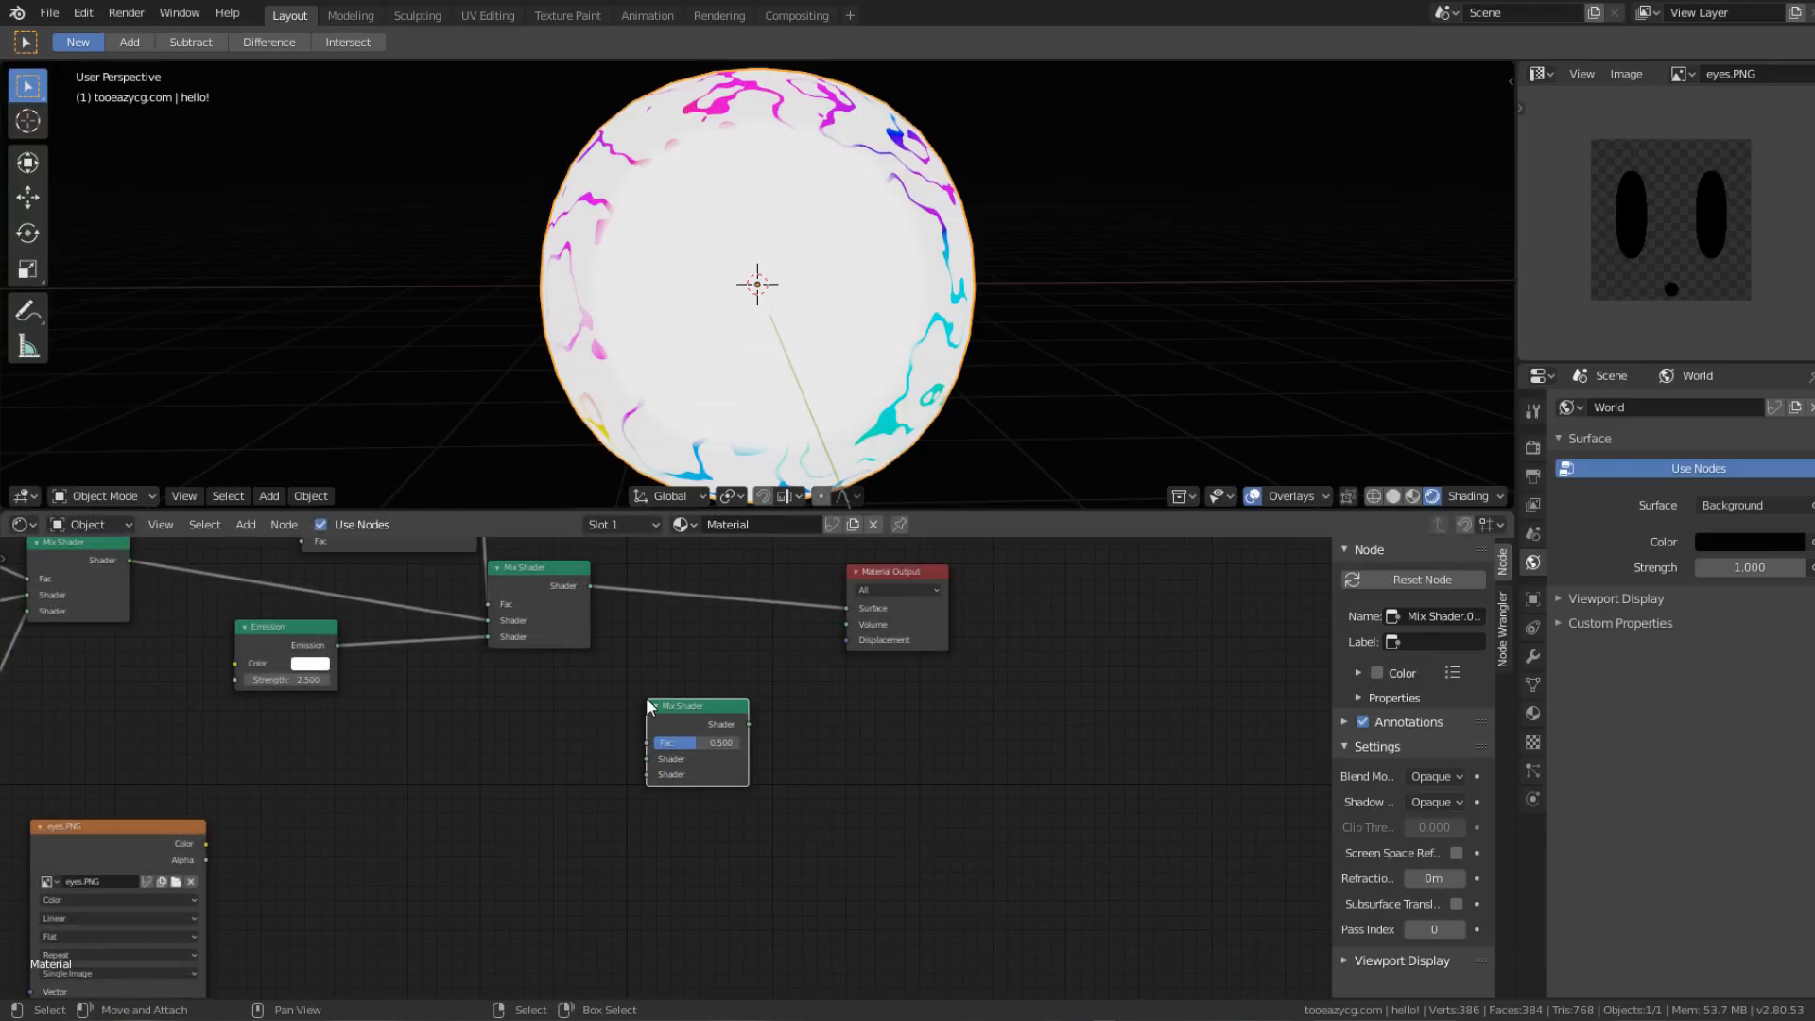
Step: Add a Mapping node just below the eyes.PNG image texture node
middle_click_drag(525, 790, 630, 594)
key("shift+a")
left_click(482, 667)
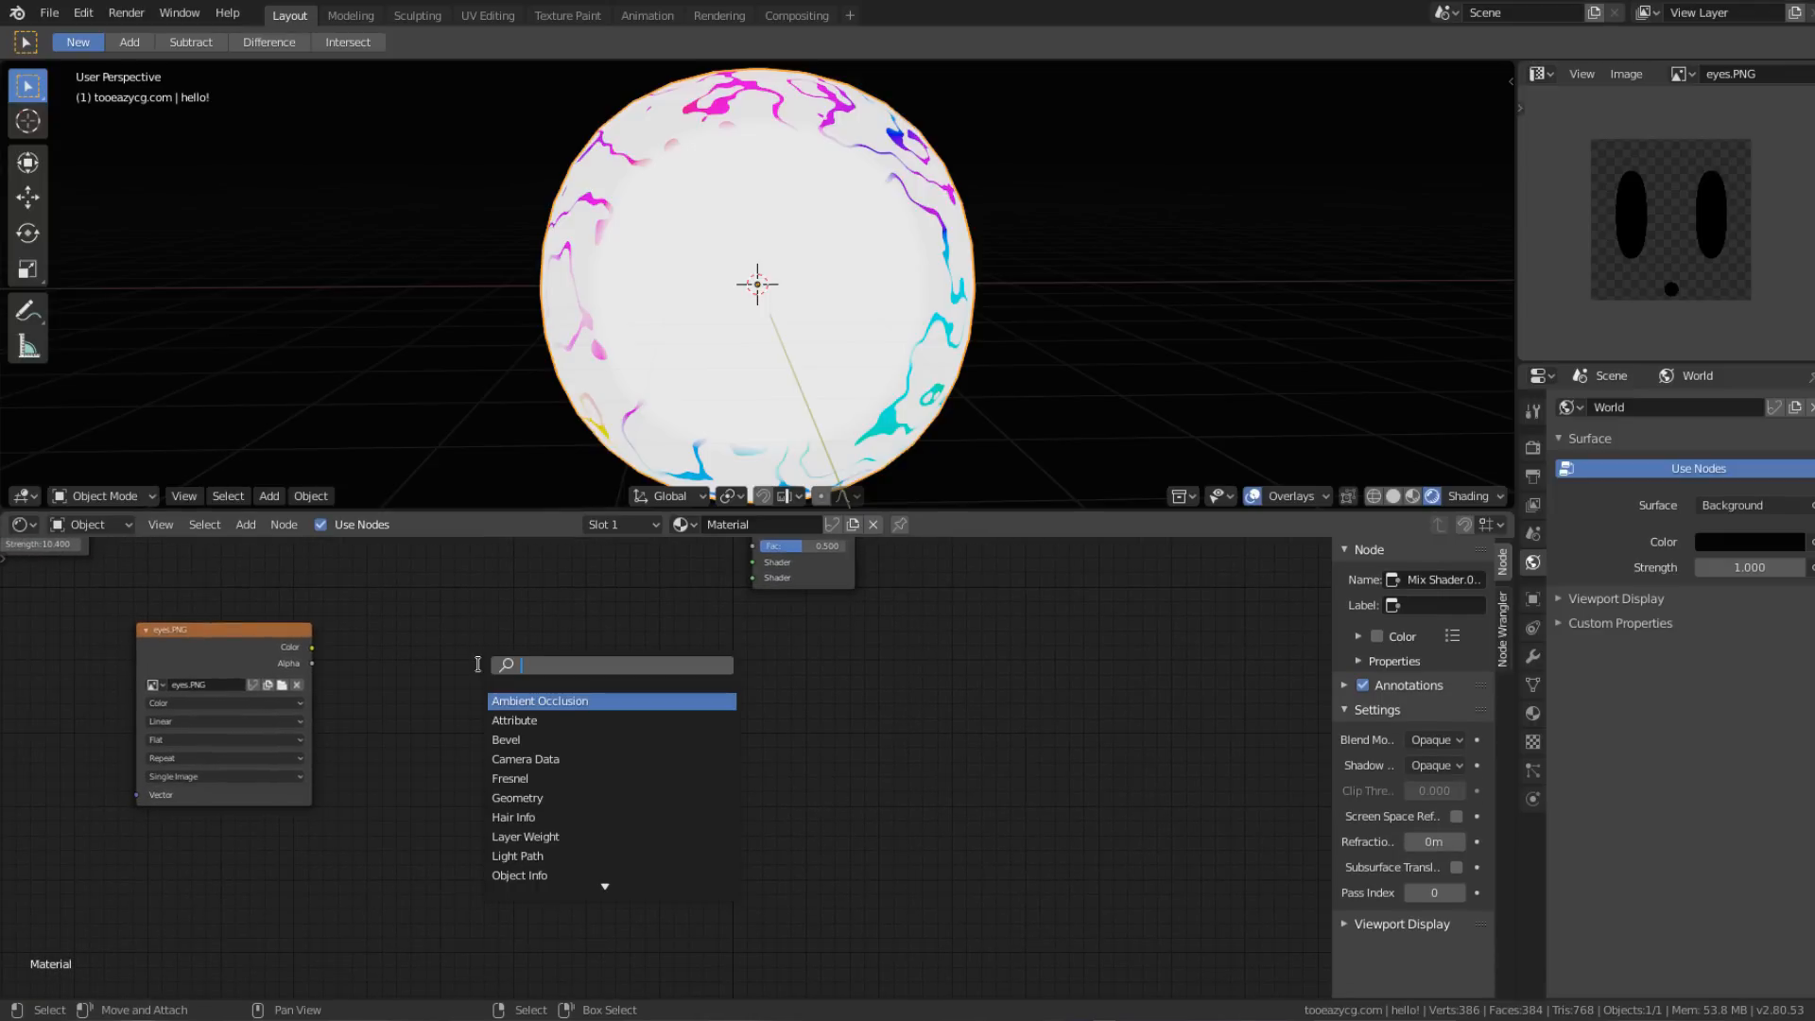
type("map")
key("Return")
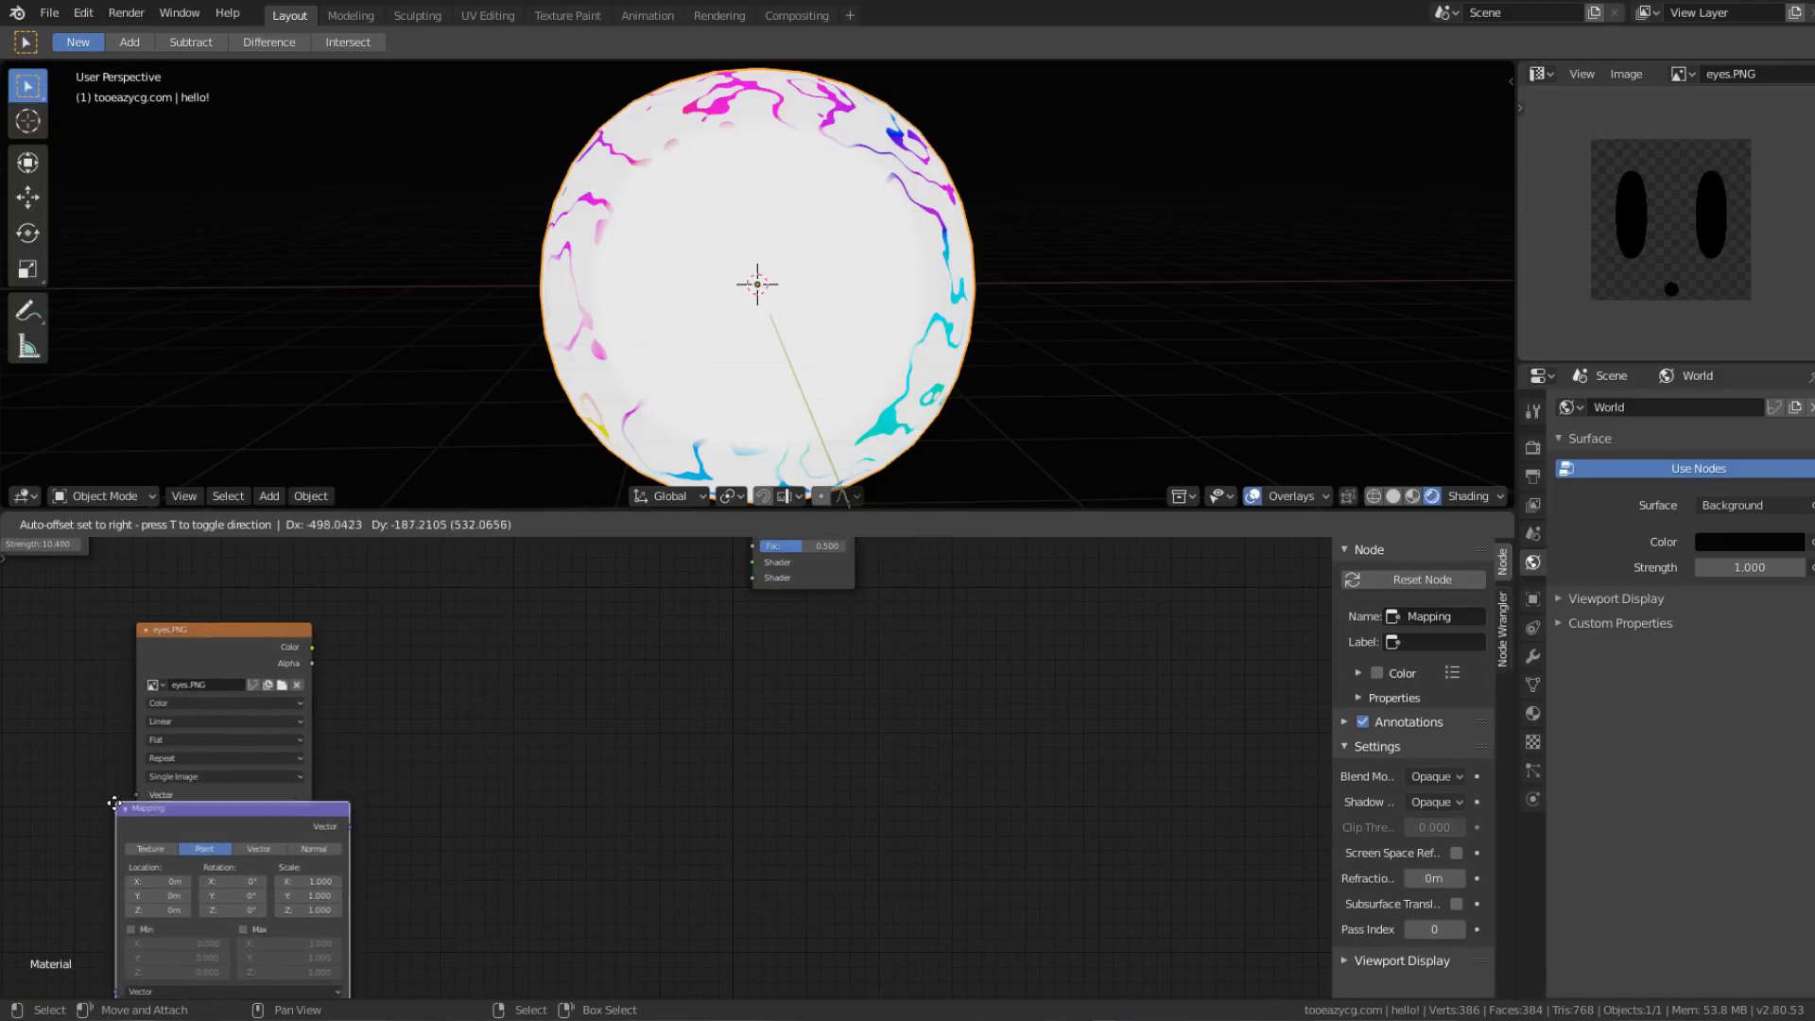
left_click(113, 804)
Step: Add a Noise Texture node beside the Mapping node, next to its Vector output
scroll(463, 649, "up", 2)
key("shift+a")
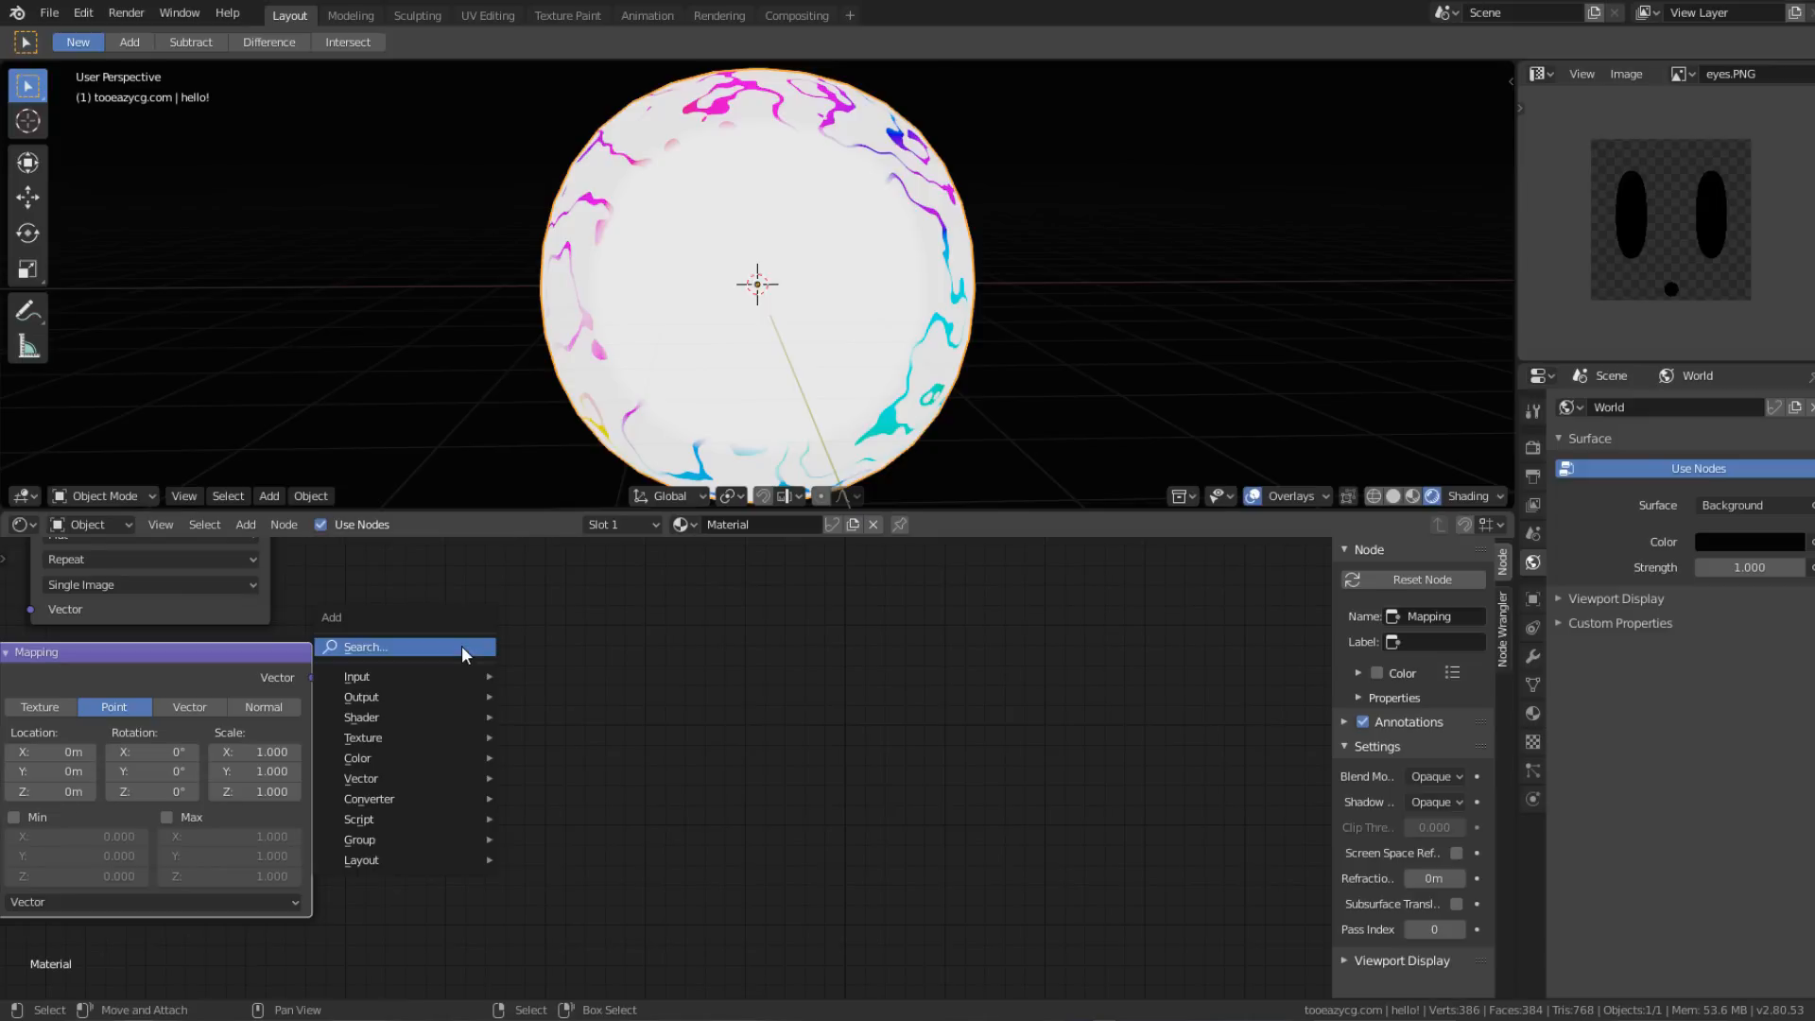
left_click(463, 649)
type("noise")
key("Return")
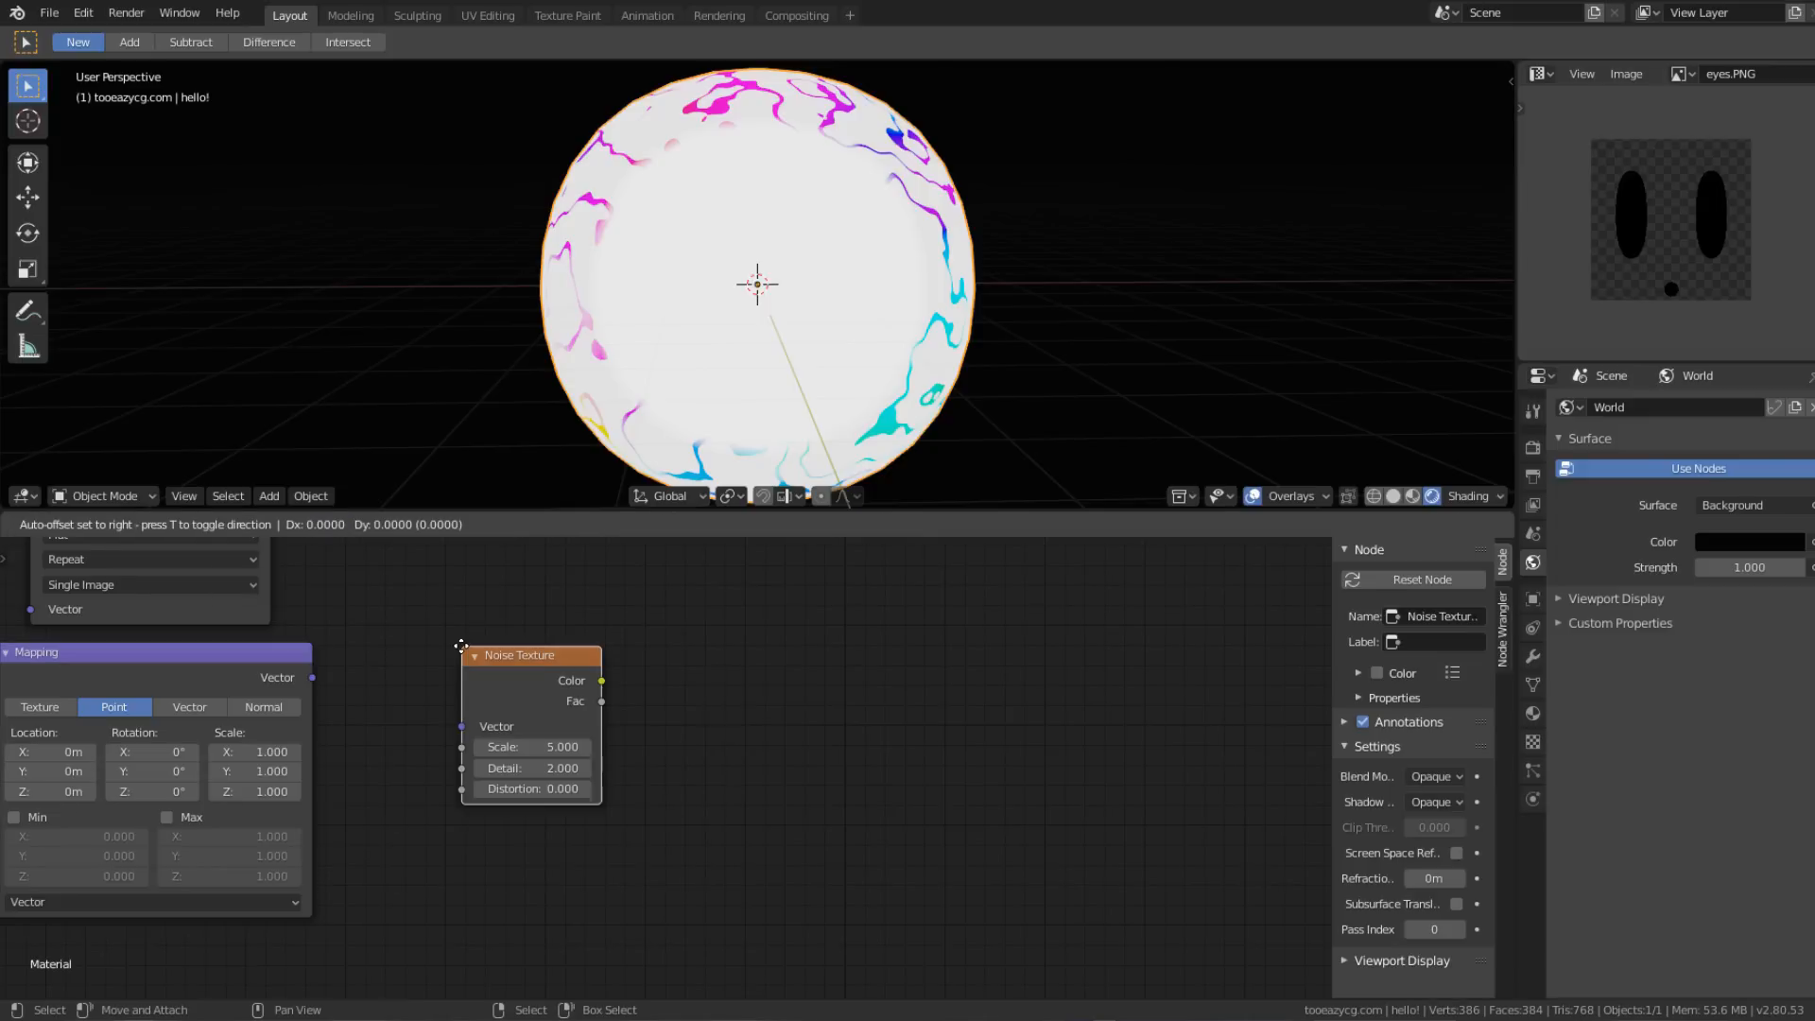
left_click(380, 643)
Step: Add a ColorRamp node following the new Noise Texture node
key("shift+a")
left_click(382, 639)
type("col")
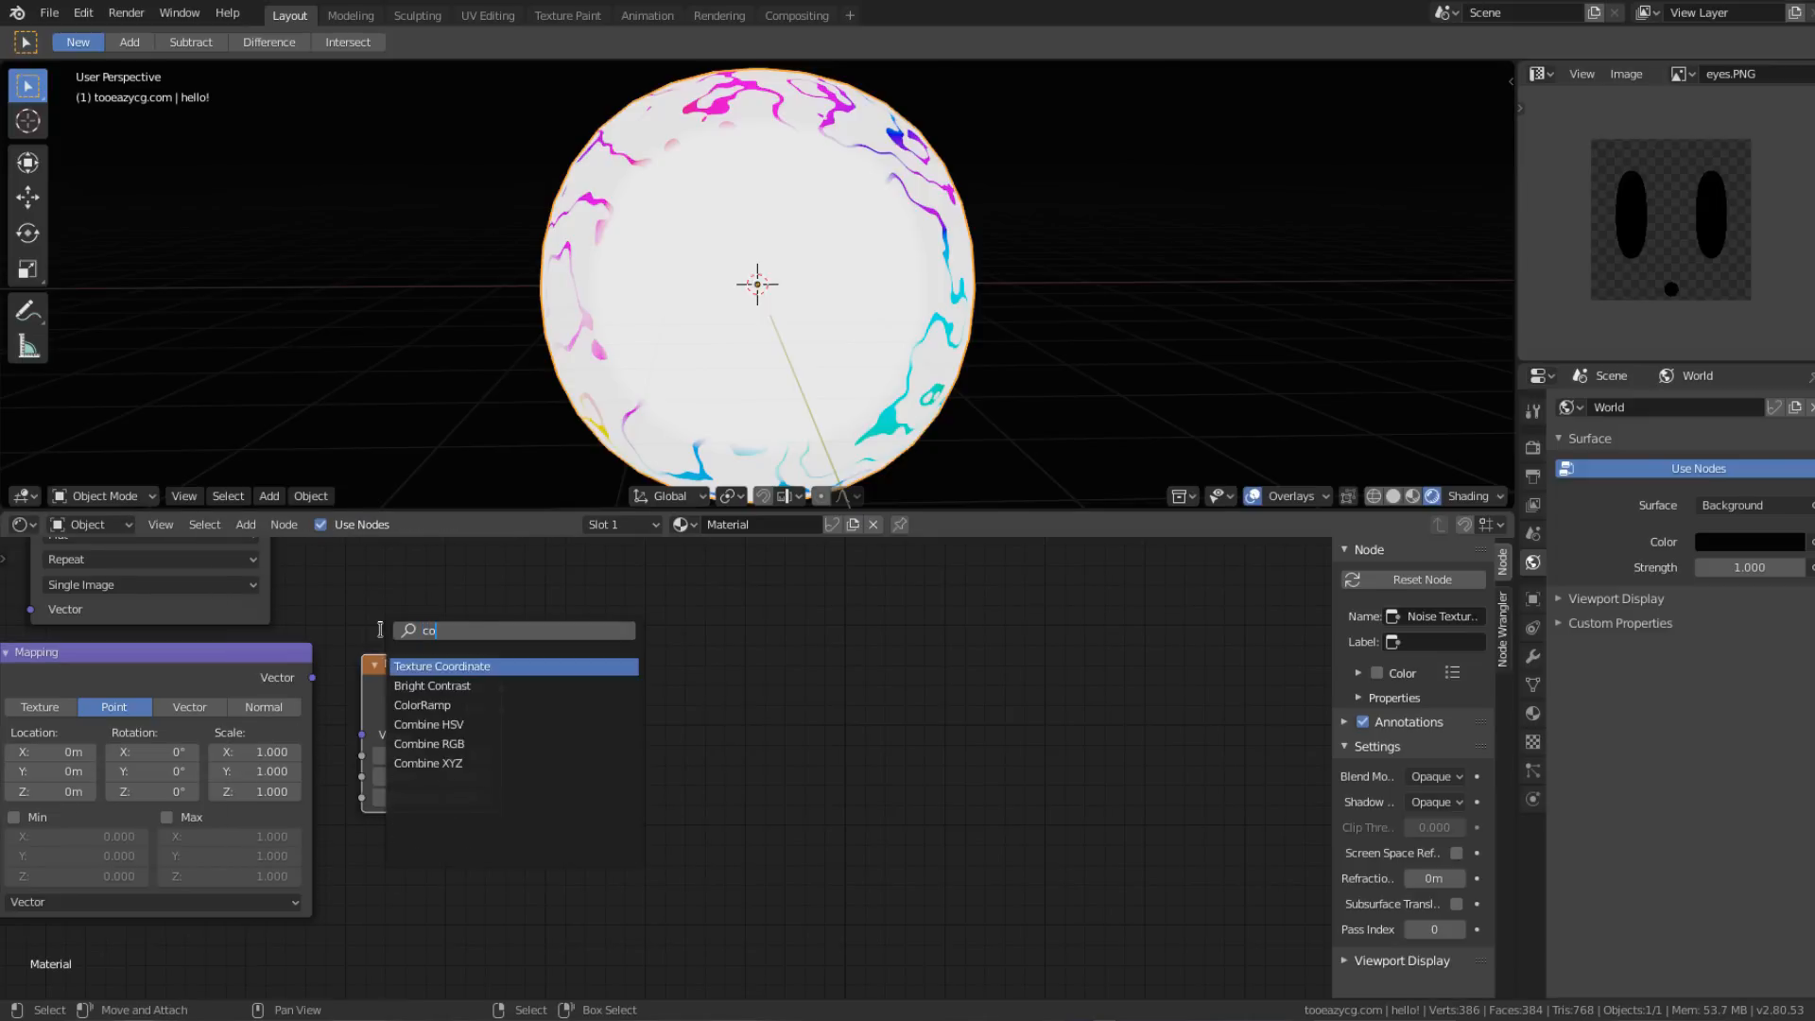
key("Return")
left_click(545, 654)
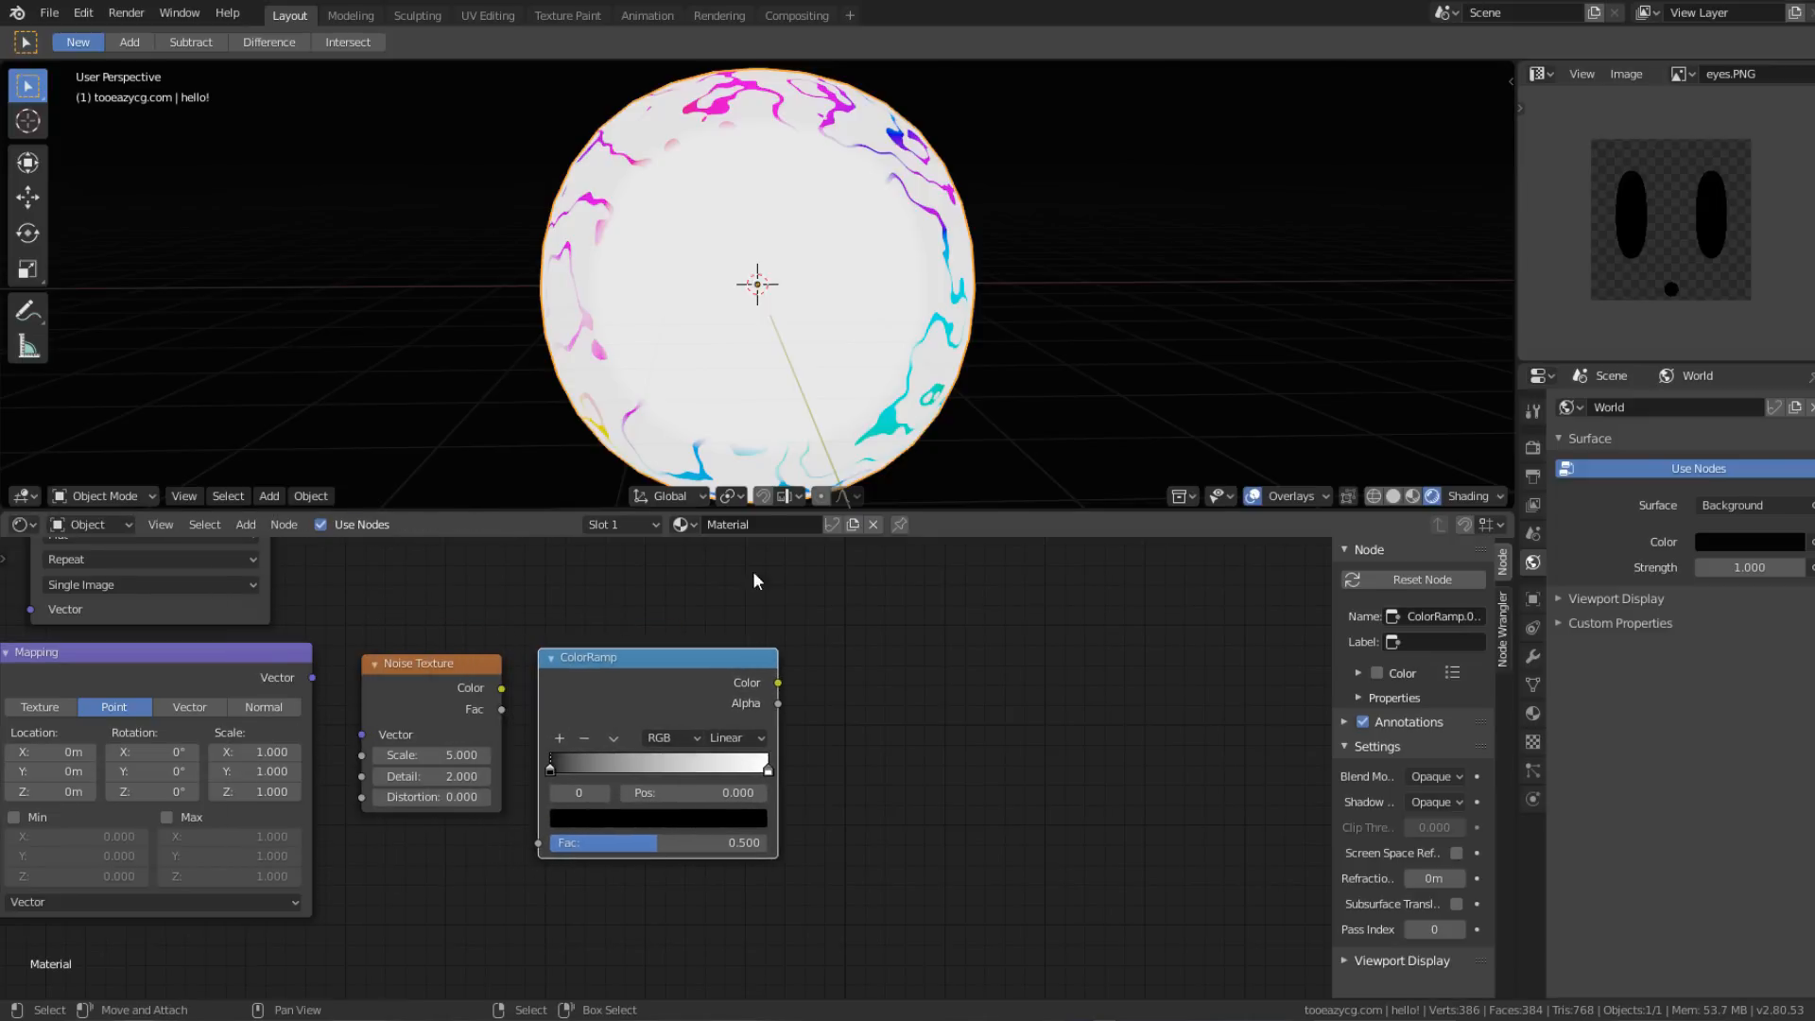
Step: Add a Hue Saturation Value node following the new ColorRamp
middle_click_drag(795, 569, 569, 652)
key("shift+a")
left_click(564, 641)
type("hue")
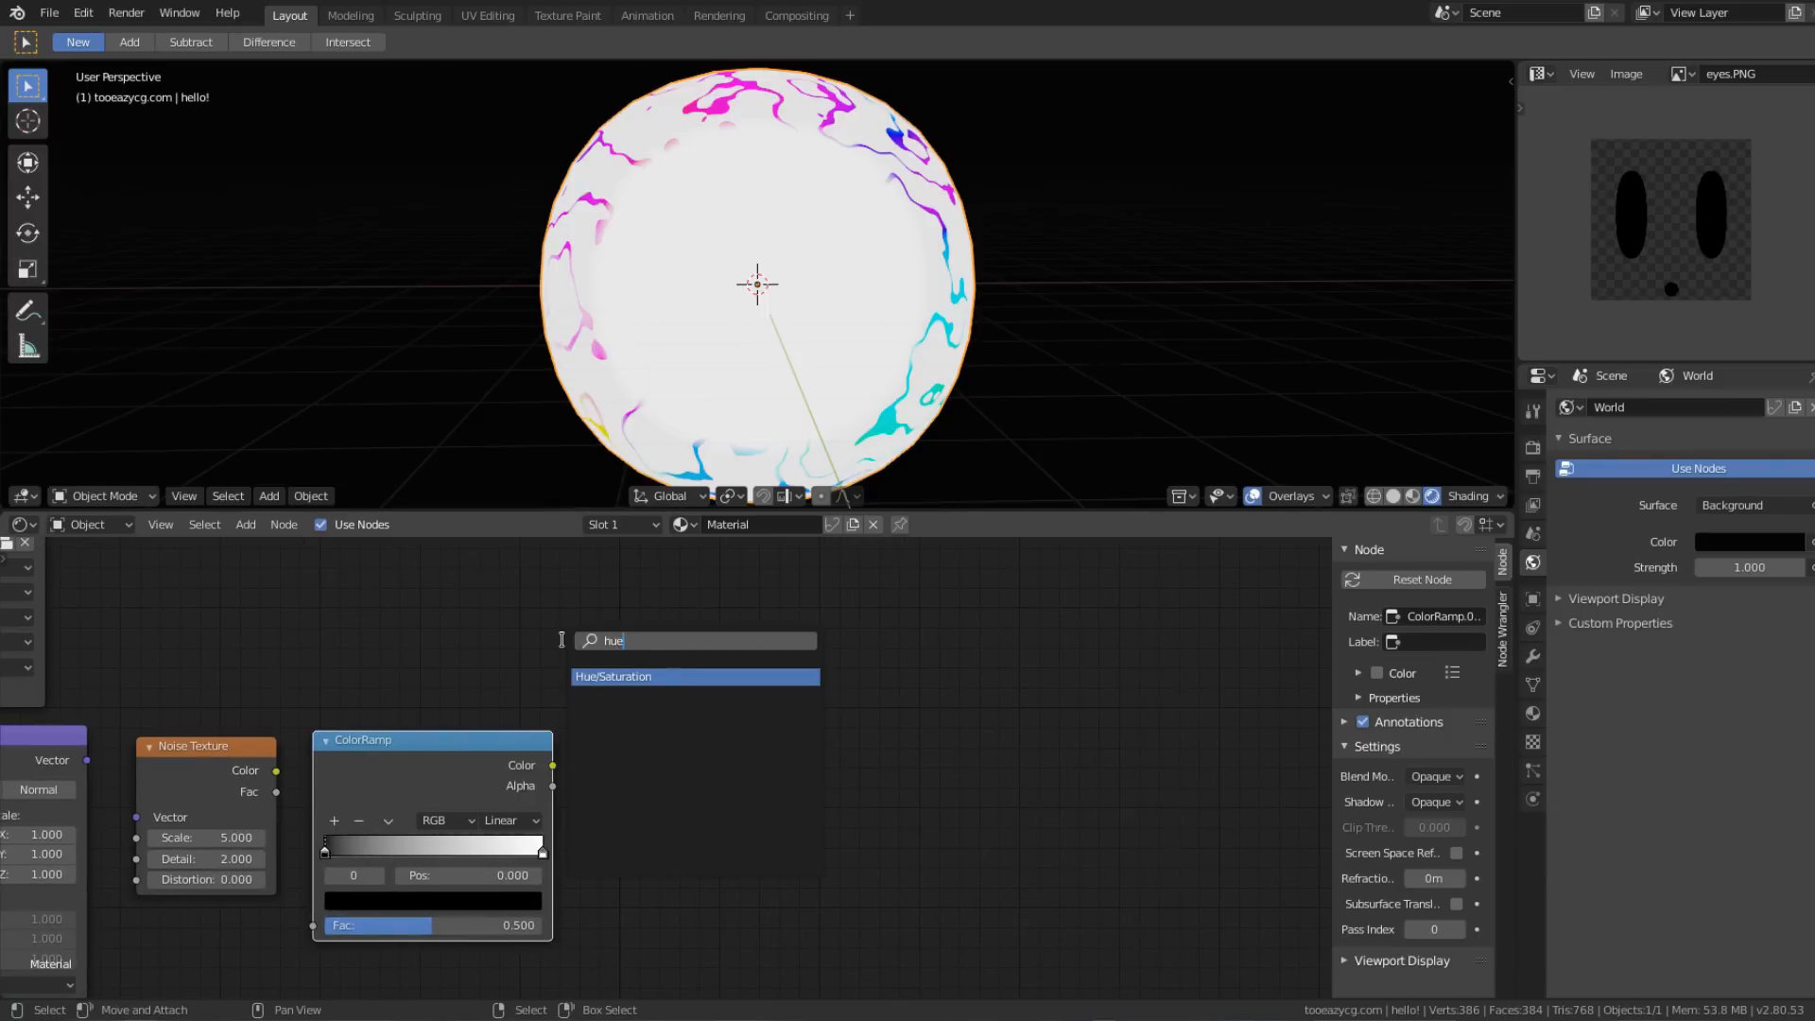
key("Return")
left_click(576, 735)
Step: Connect the new Noise Texture's Color to the ColorRamp's Fac, and the ColorRamp's Color to the Hue Saturation Value node's Color
middle_click_drag(598, 716, 766, 810)
scroll(767, 810, "up", 1)
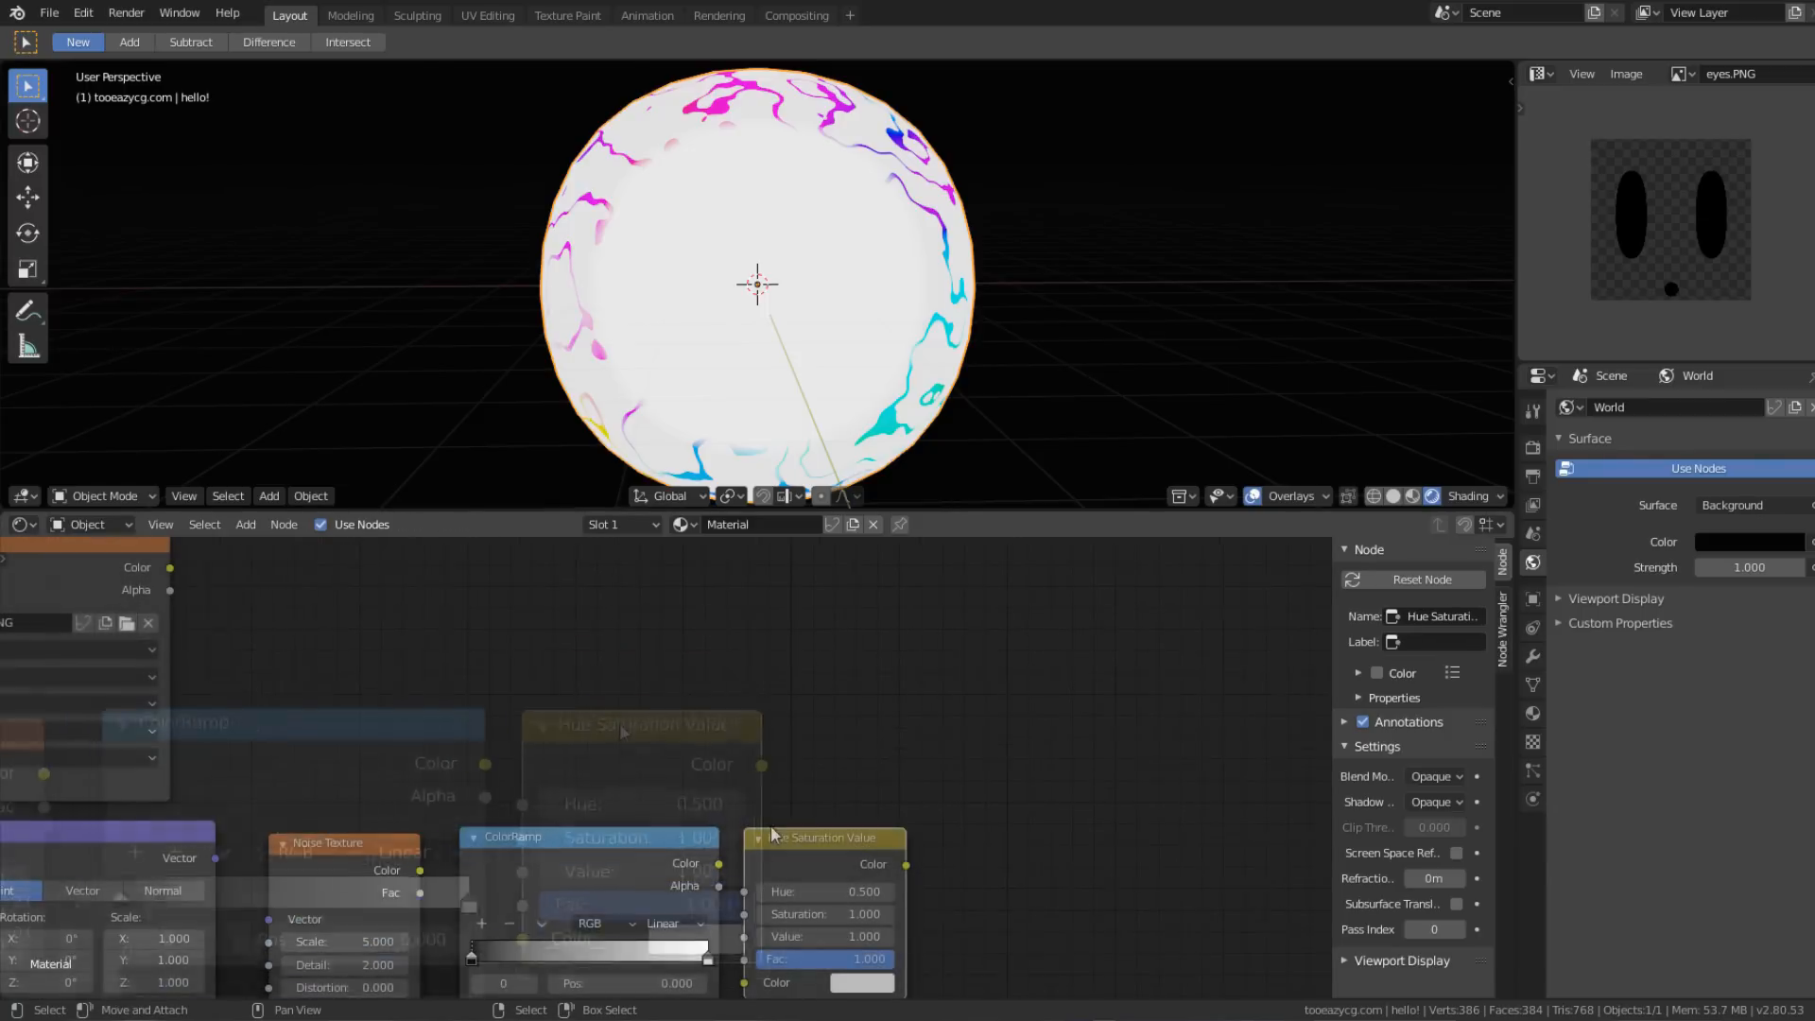
middle_click_drag(642, 819, 1012, 615)
scroll(893, 706, "up", 2)
middle_click_drag(893, 707, 539, 709)
left_click_drag(508, 686, 560, 894)
middle_click_drag(756, 682, 441, 684)
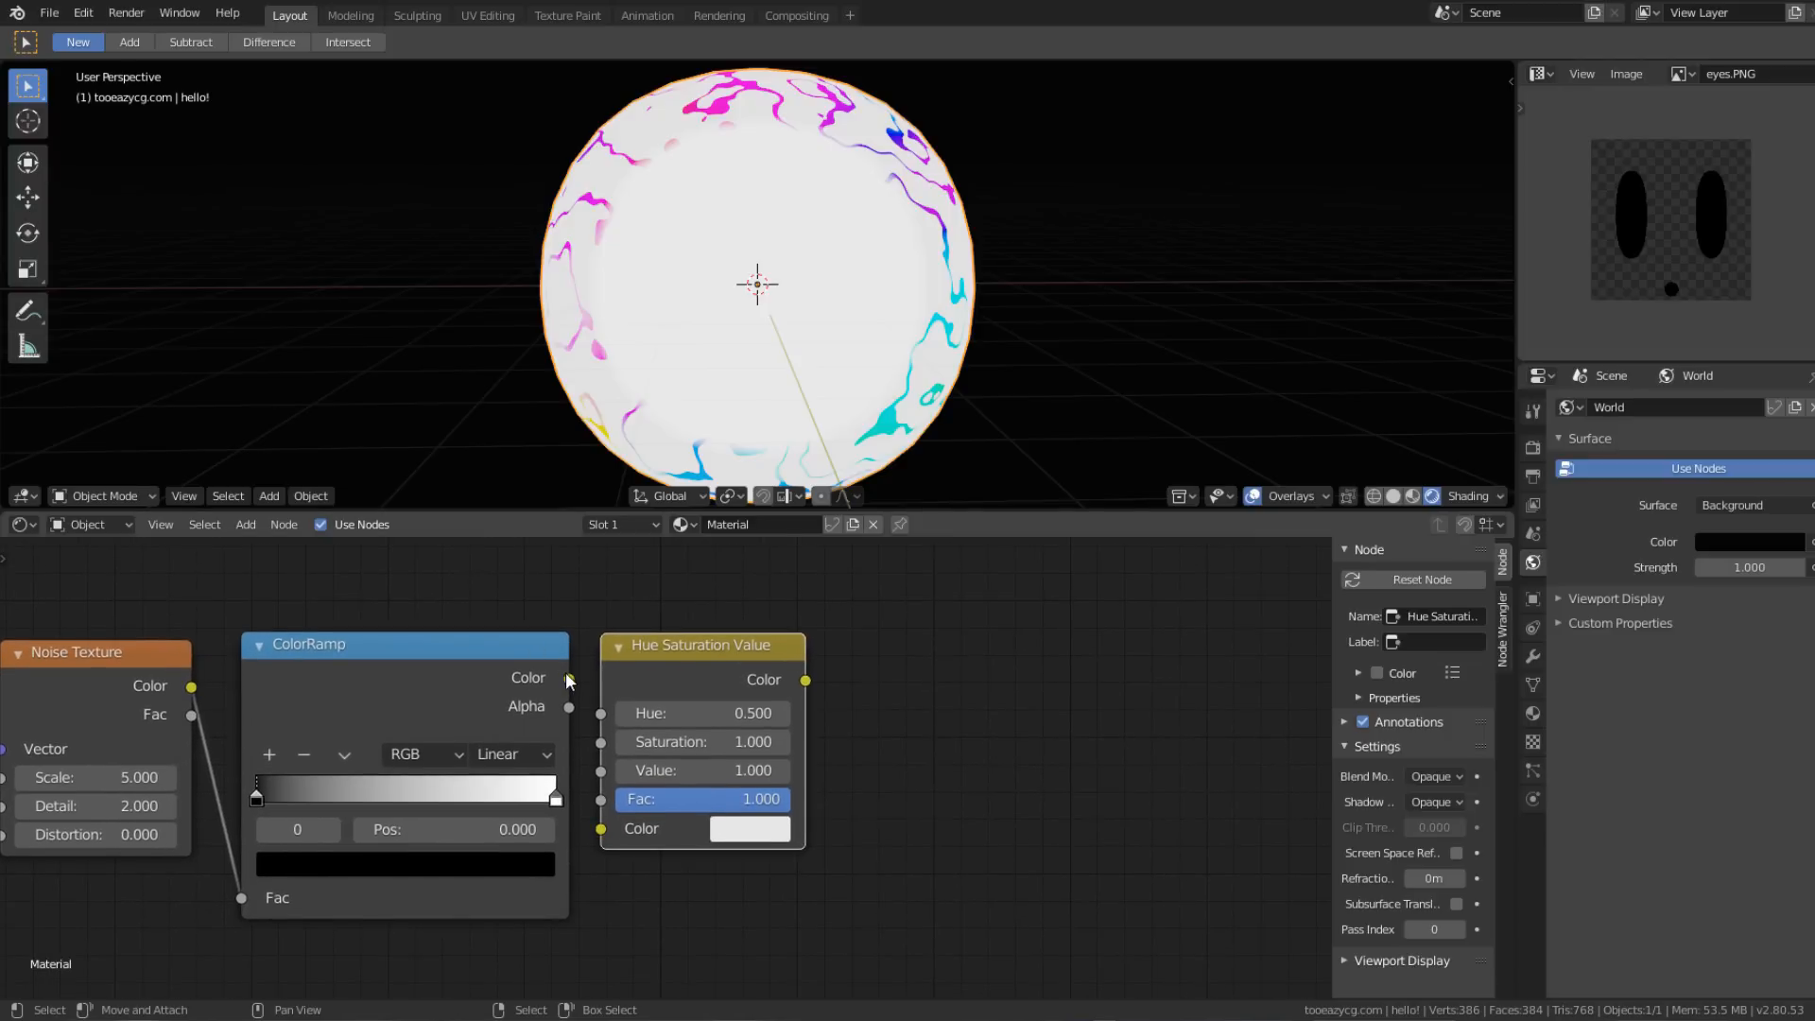
left_click_drag(569, 678, 619, 836)
scroll(679, 775, "up", 2)
scroll(680, 774, "down", 5)
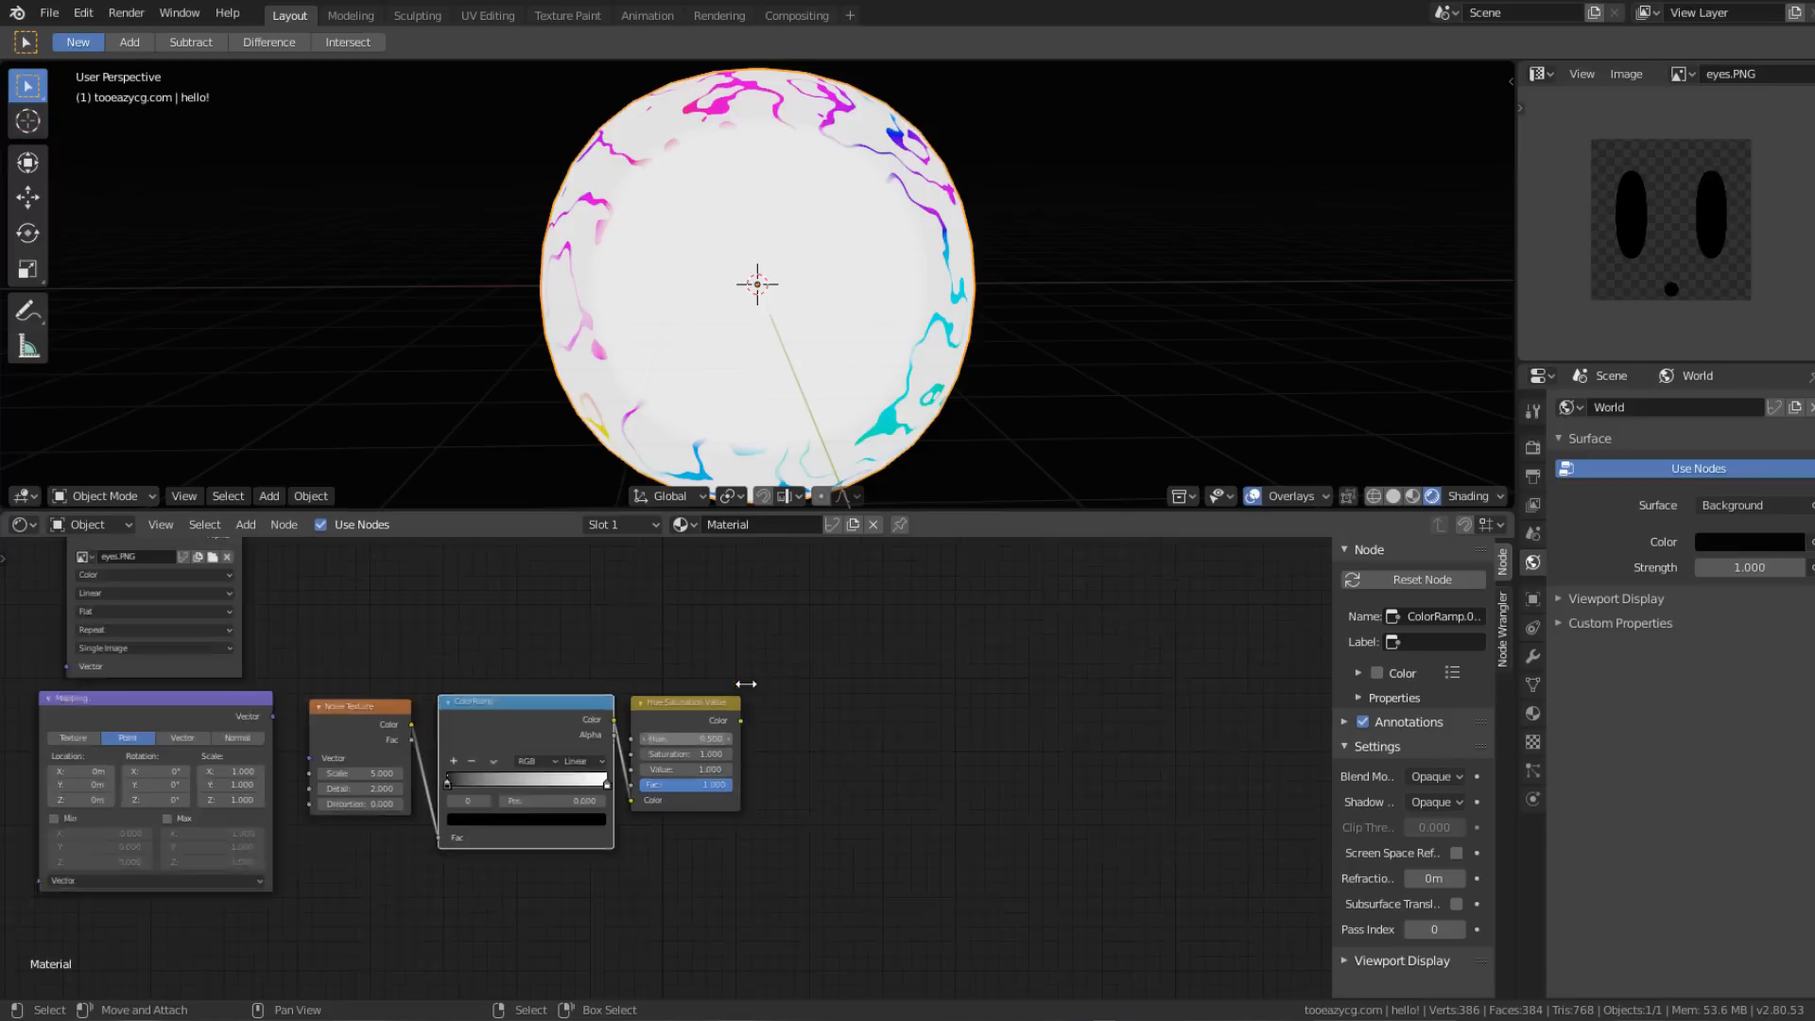
Step: Feed the existing final Mix Shader into the new Mix Shader's first Shader input and route the new one to the Material Output's Surface
middle_click_drag(624, 645, 713, 855)
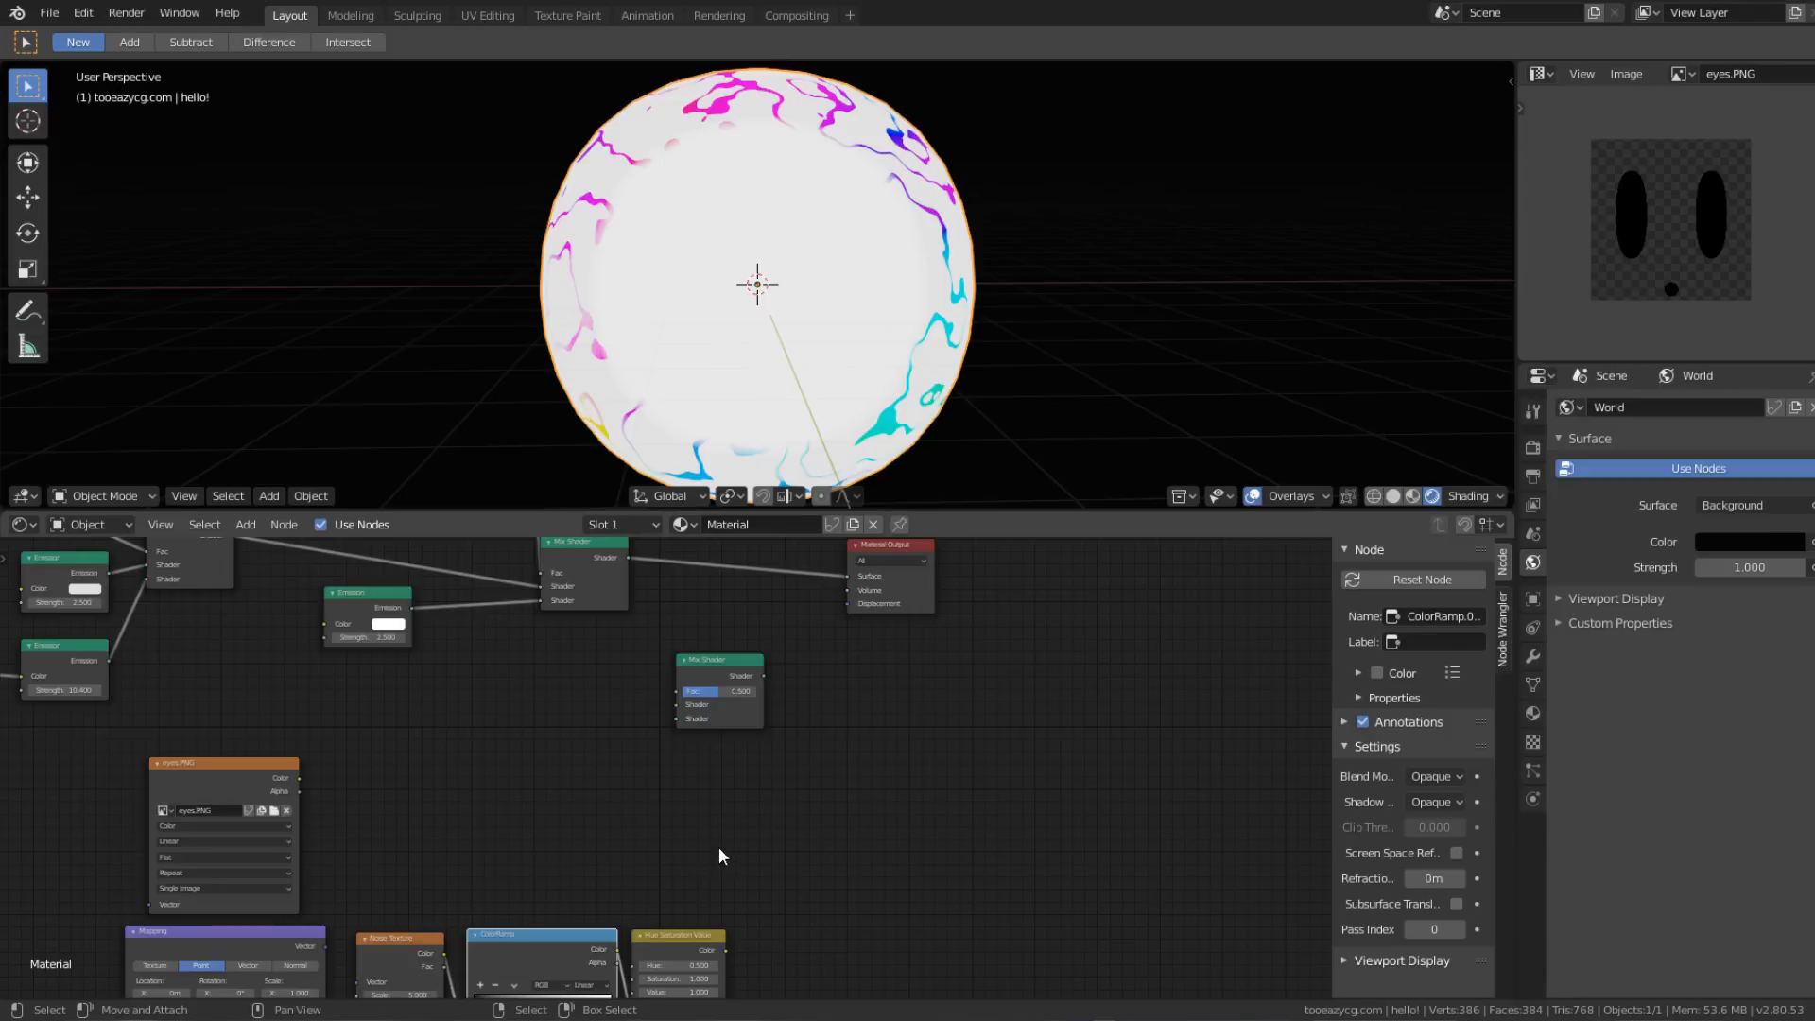
middle_click_drag(729, 773, 763, 866)
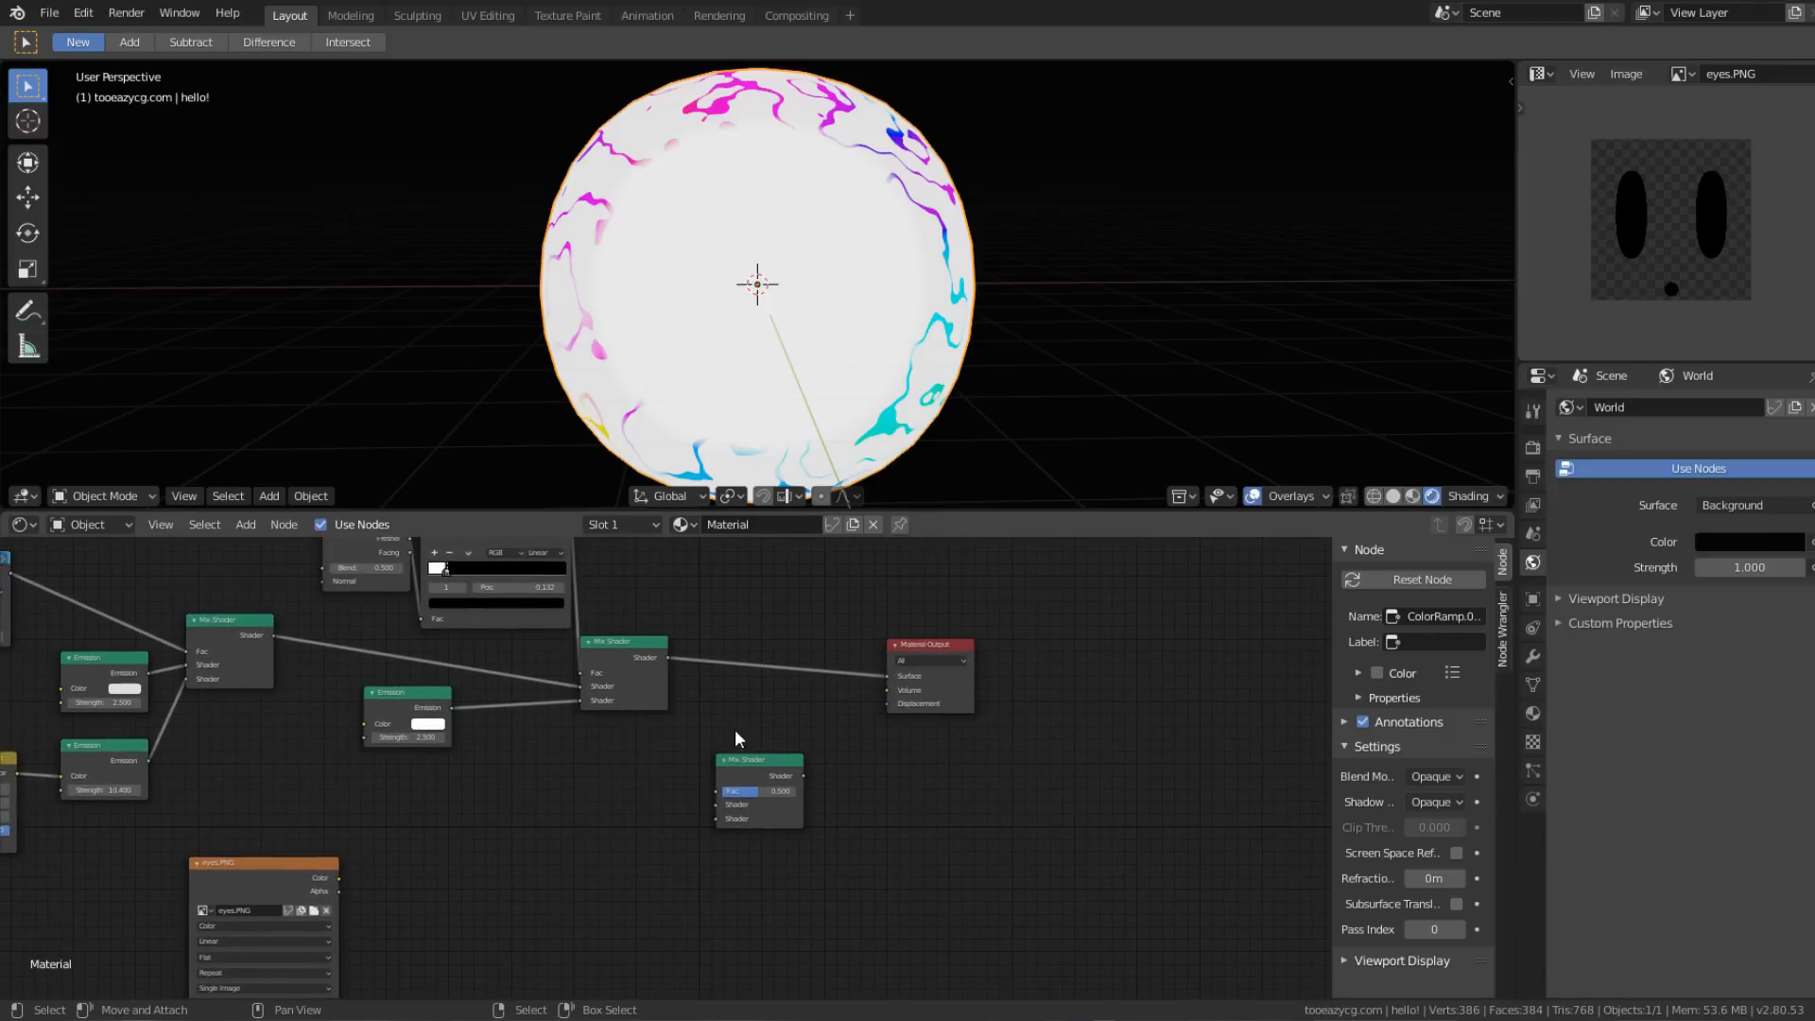
scroll(724, 718, "up", 2)
middle_click_drag(715, 684, 678, 711)
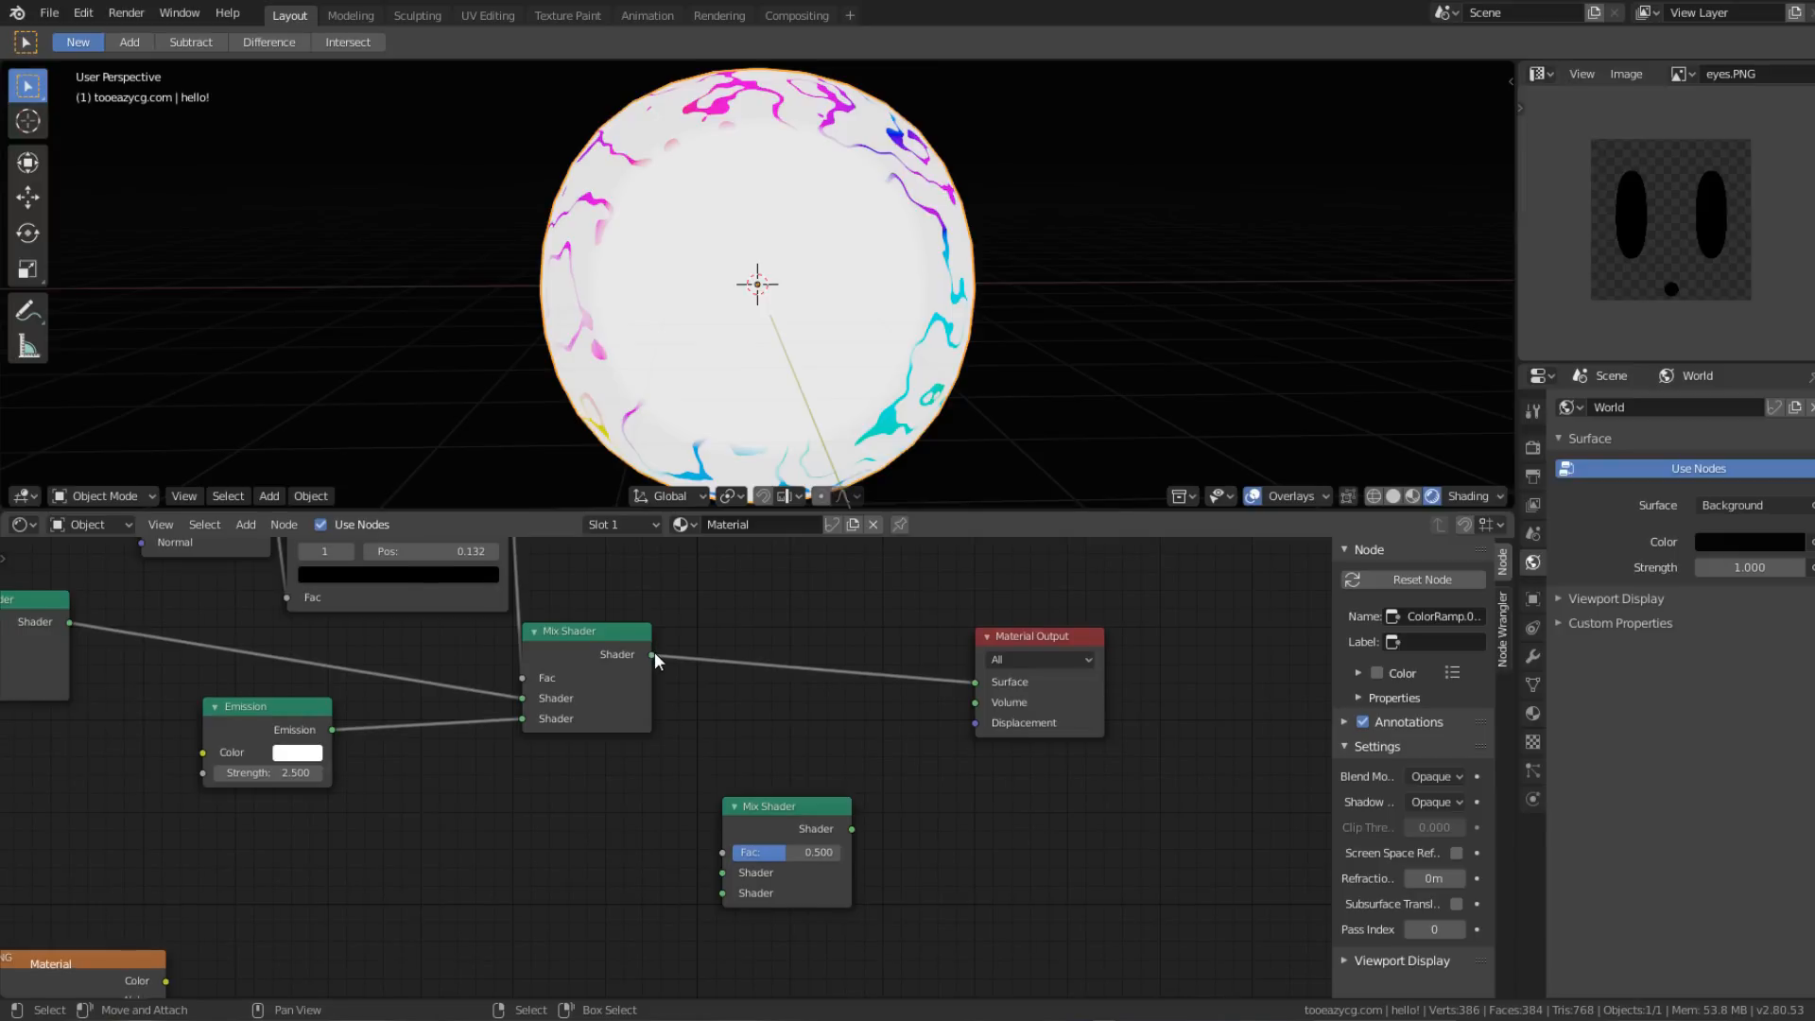
left_click_drag(652, 653, 734, 877)
left_click(778, 810, "ctrl+shift")
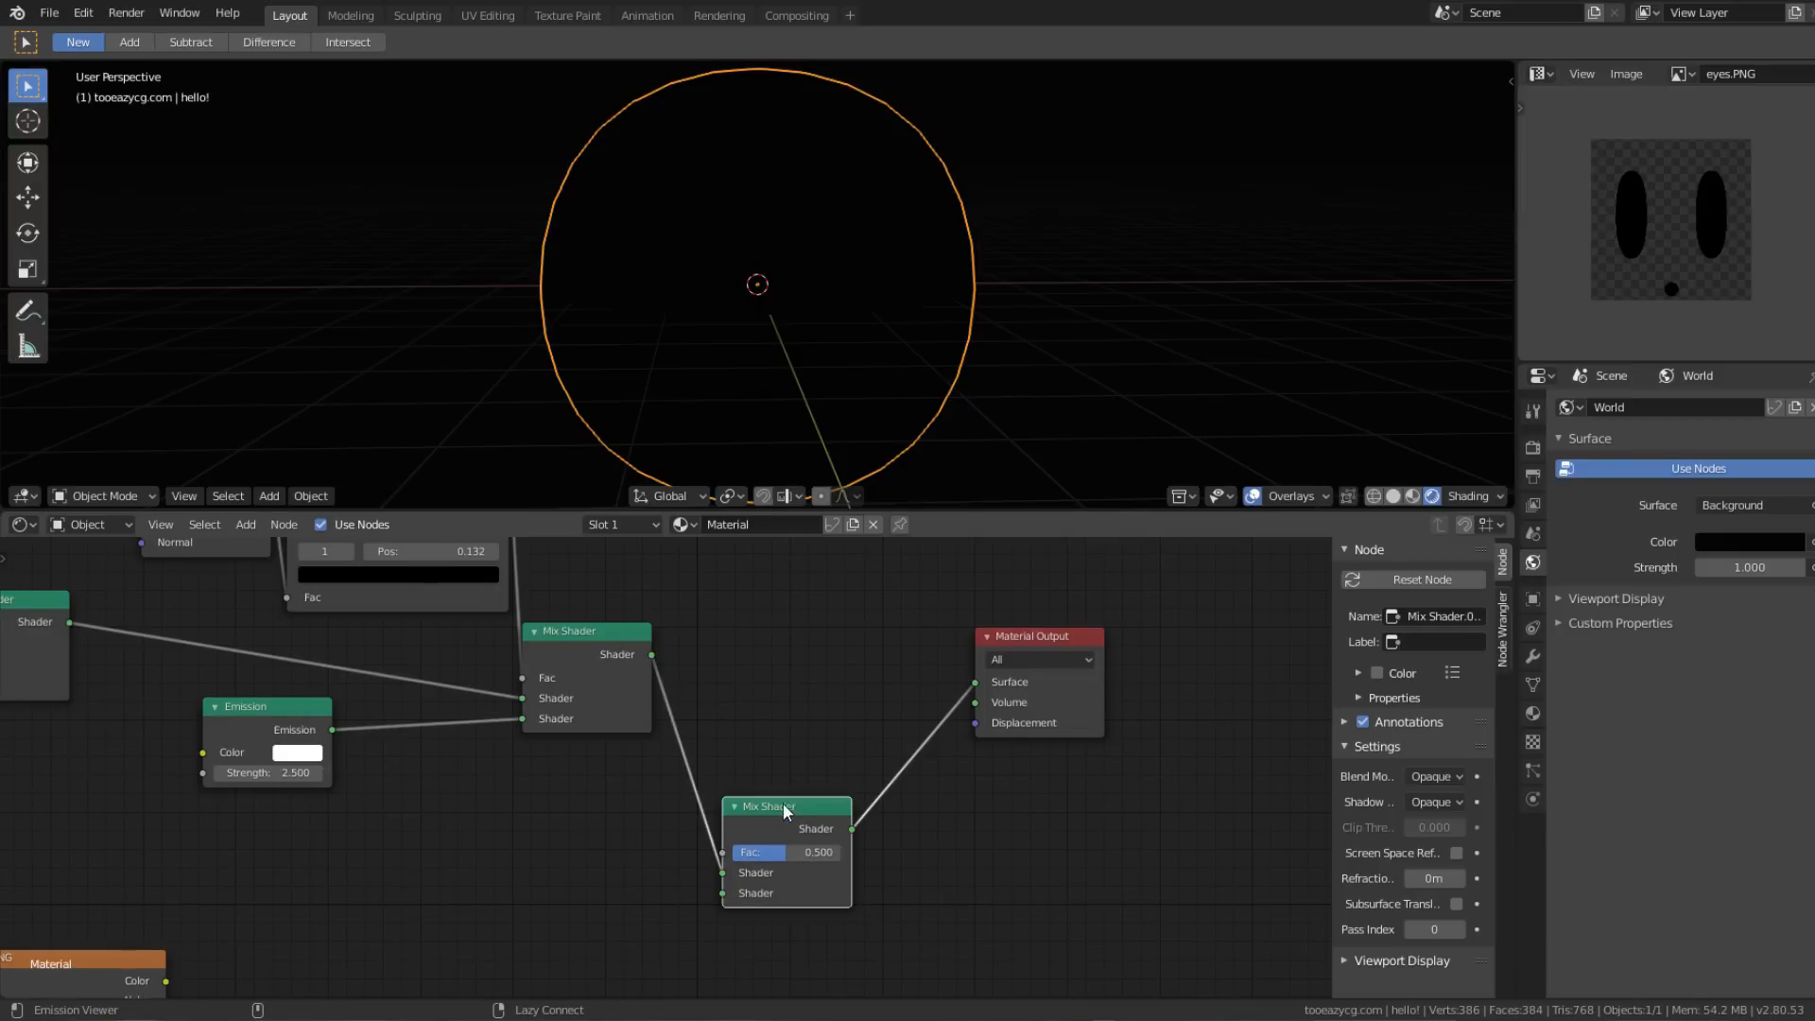
Step: Connect the new Hue Saturation Value node's Color to the second Shader input of the new Mix Shader
middle_click_drag(813, 784, 869, 854)
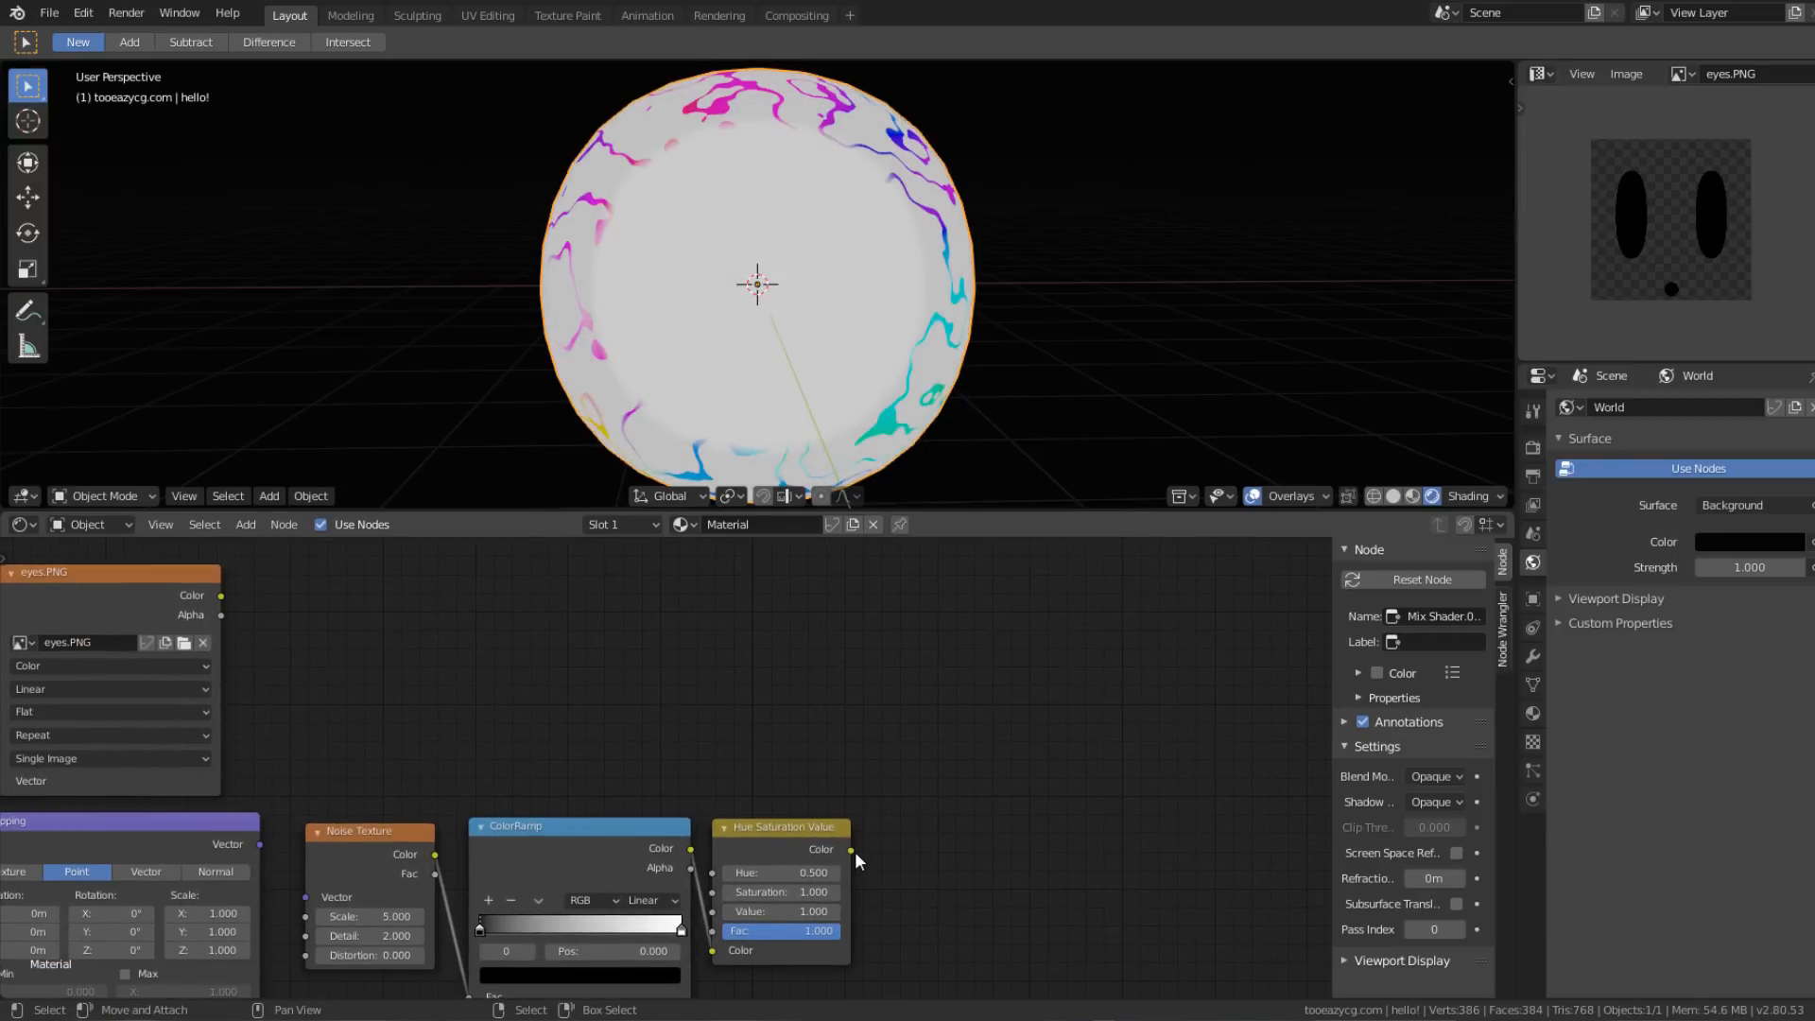
scroll(849, 852, "down", 3)
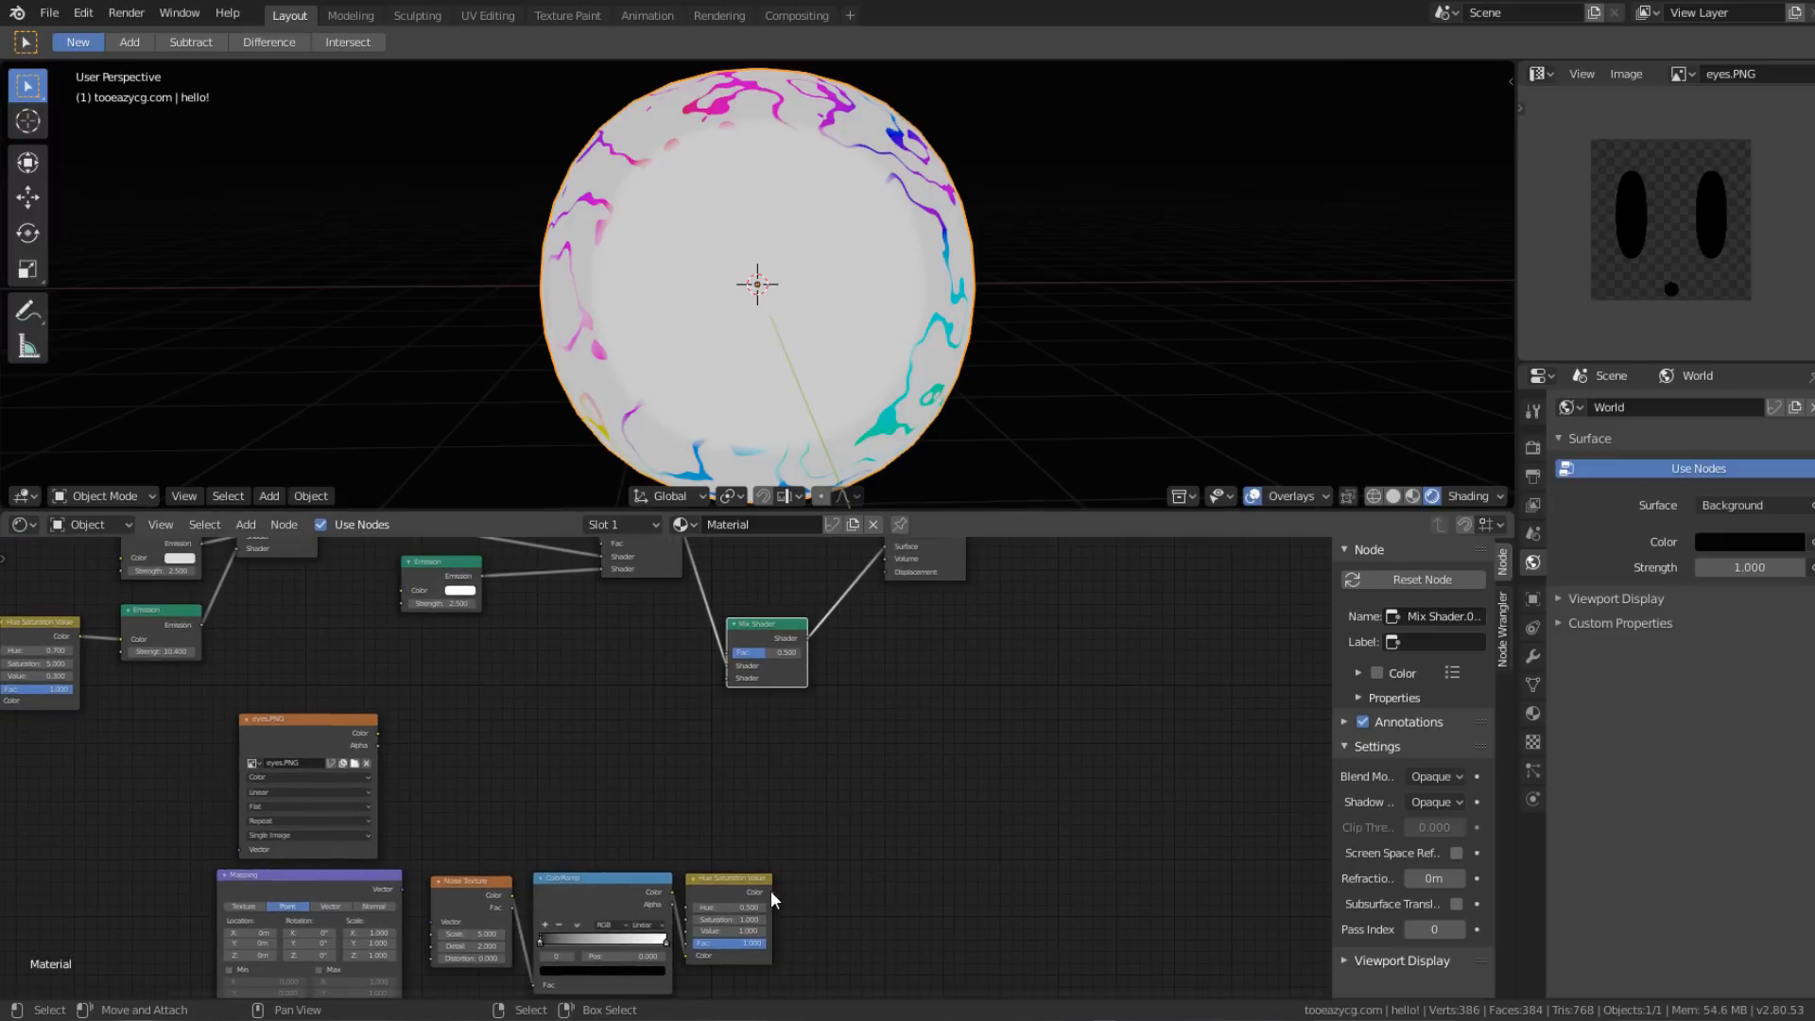
left_click_drag(769, 891, 734, 673)
Step: Connect the eyes.PNG texture's Alpha to the new Mix Shader's Fac and view the face on the sphere
scroll(732, 643, "up", 2)
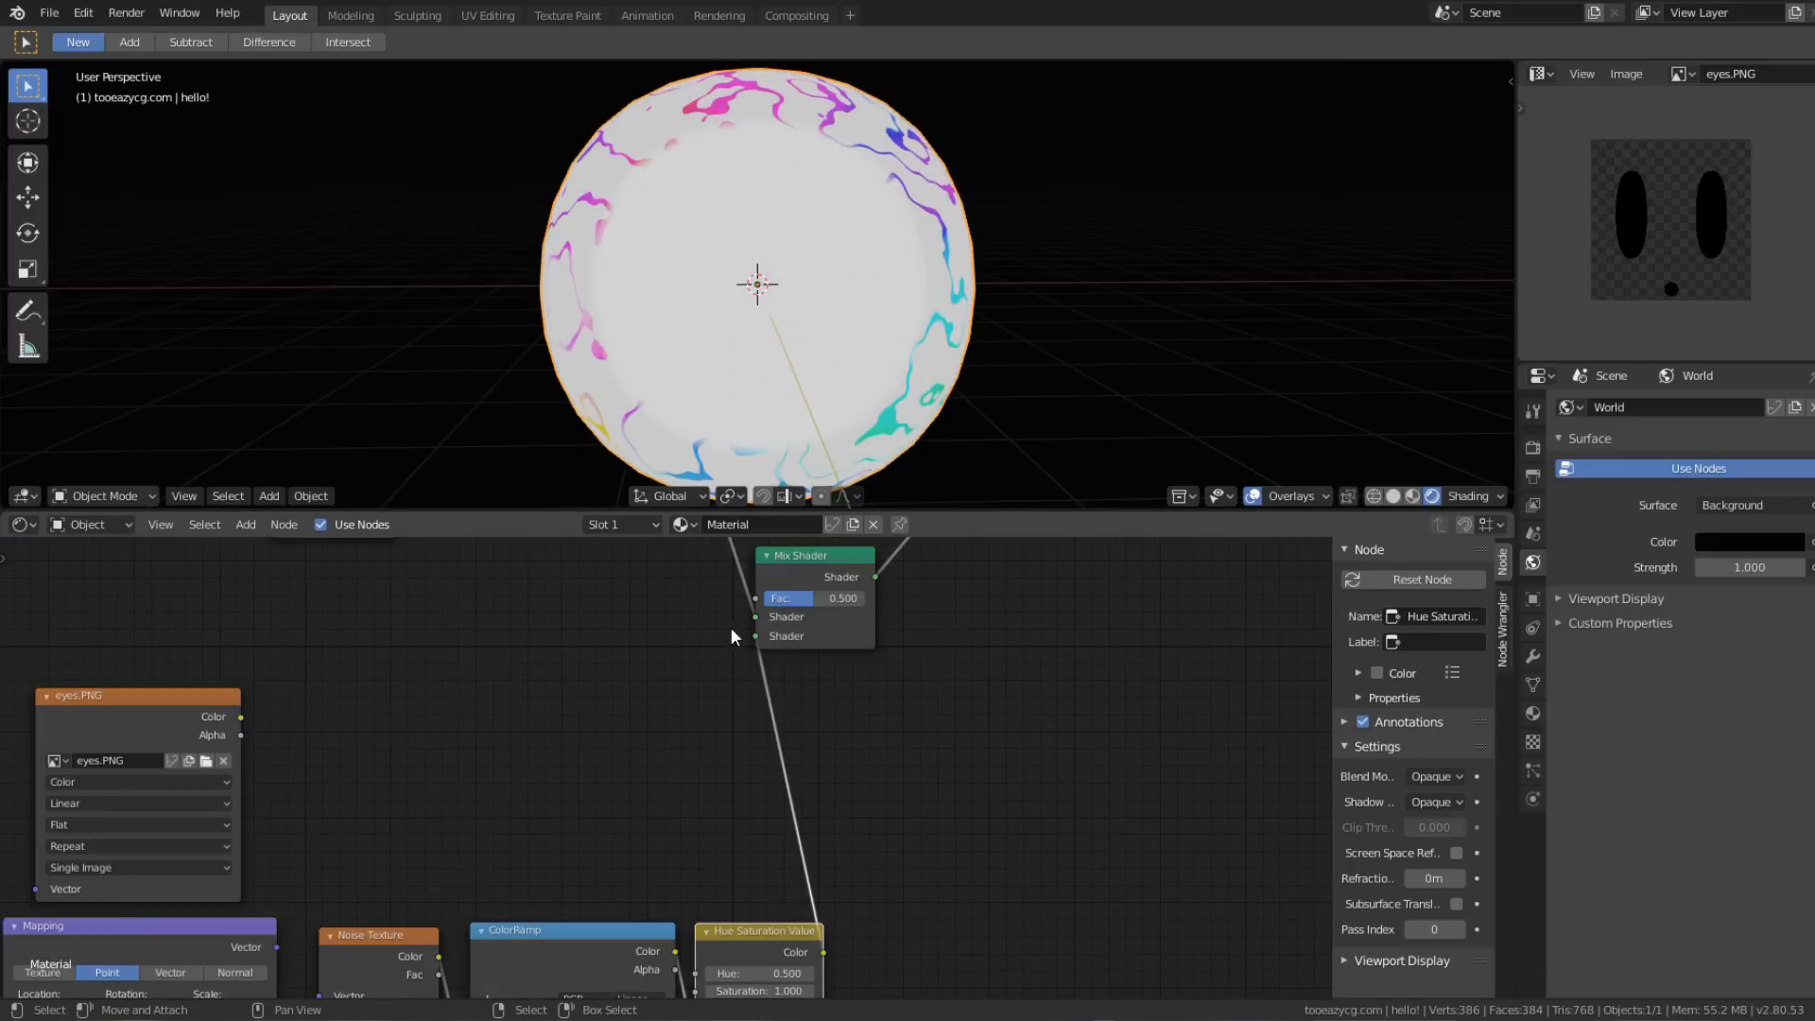
middle_click_drag(581, 615, 791, 732)
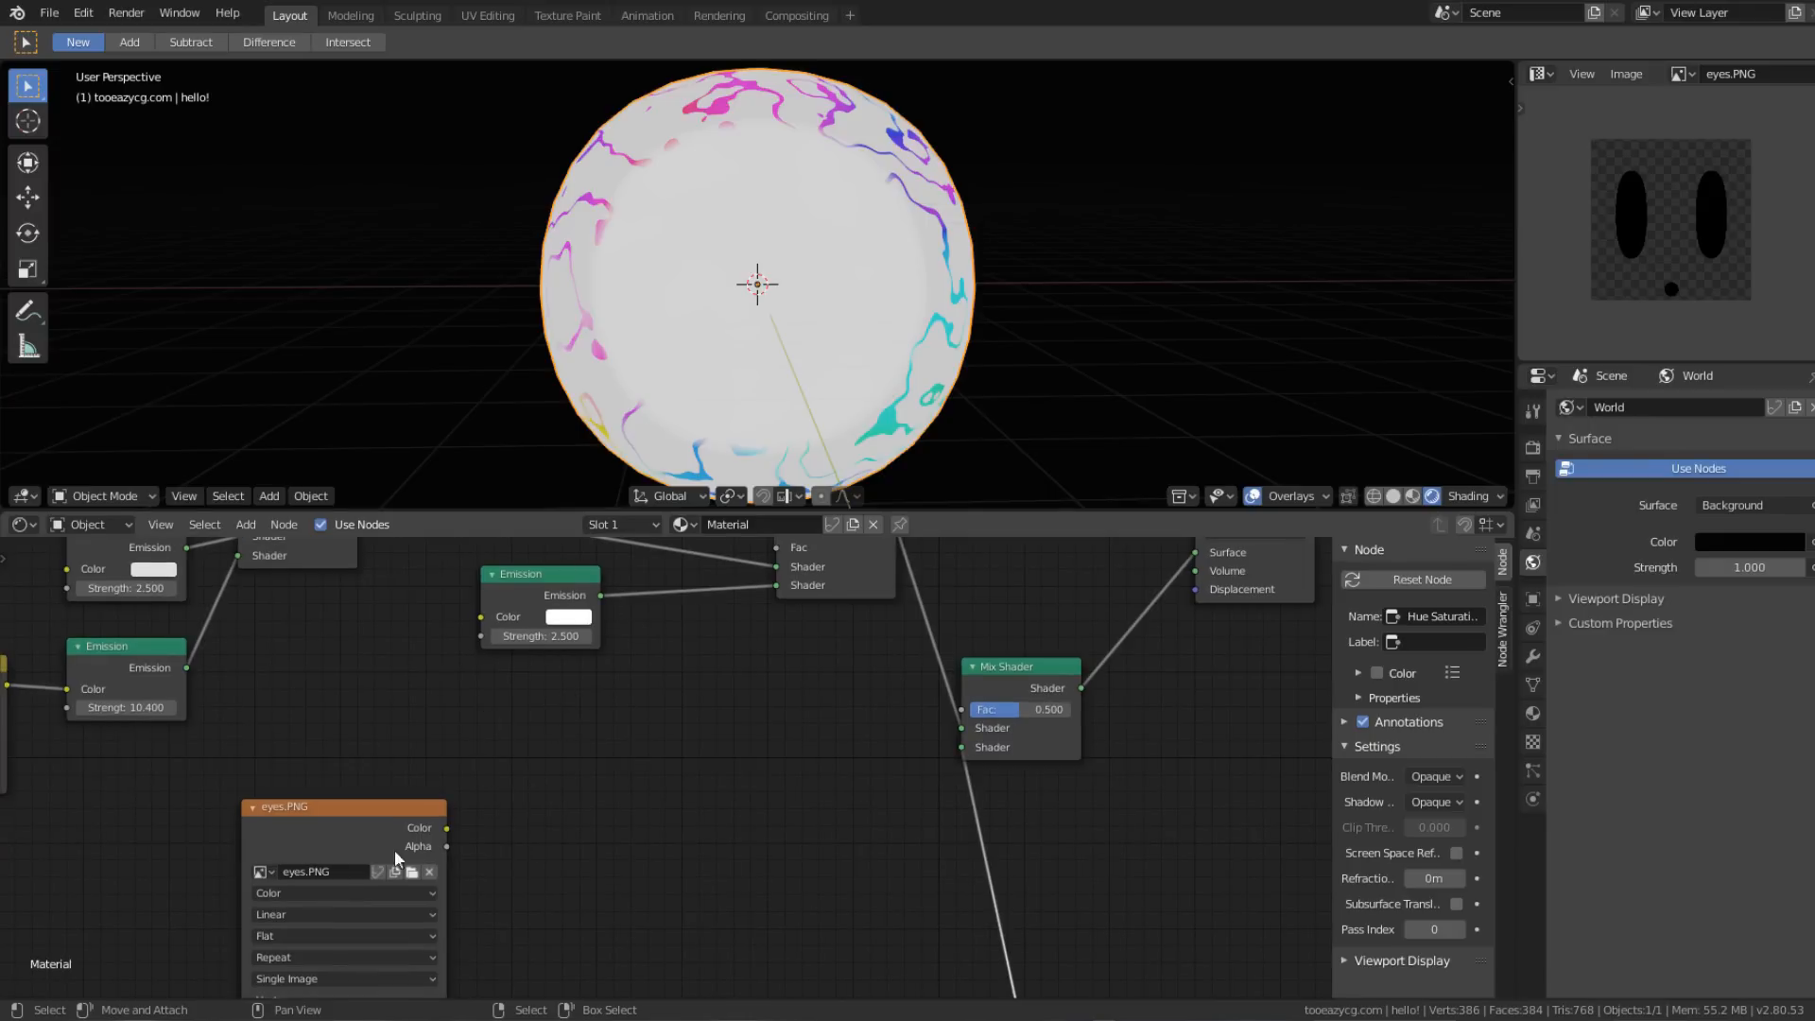
left_click_drag(446, 846, 960, 709)
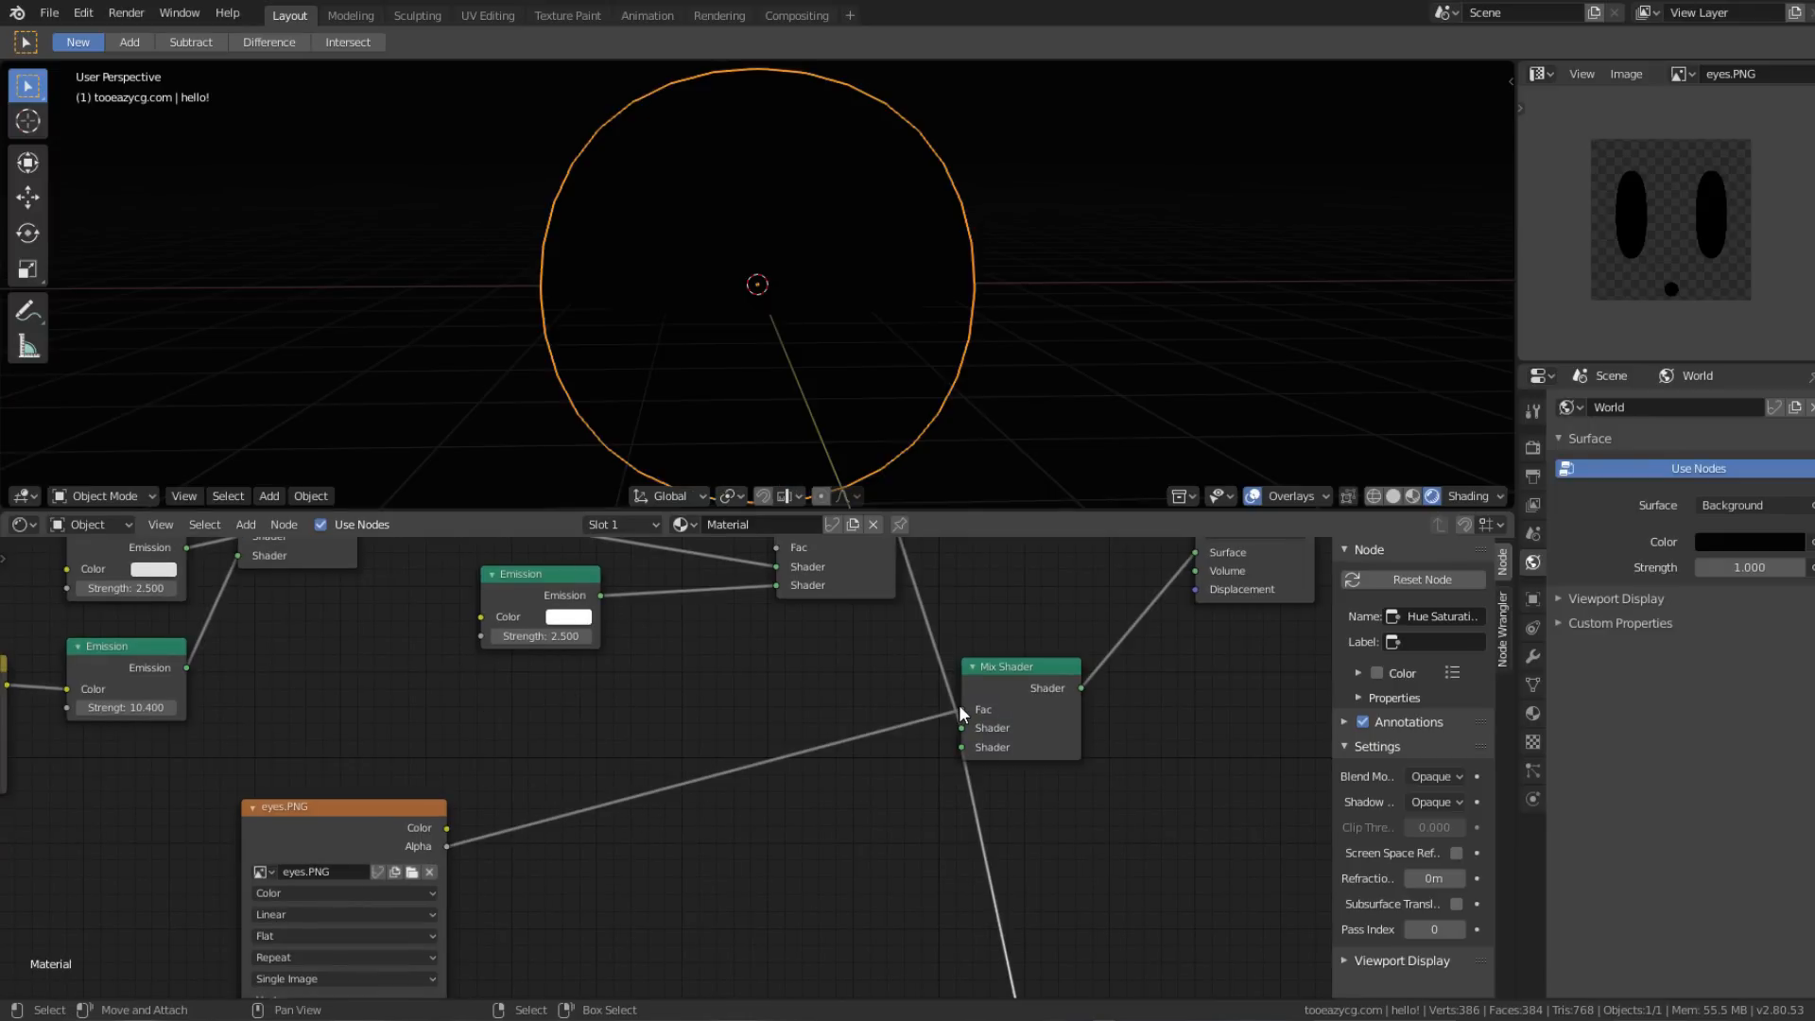
middle_click_drag(823, 655, 852, 656)
middle_click_drag(981, 209, 985, 200)
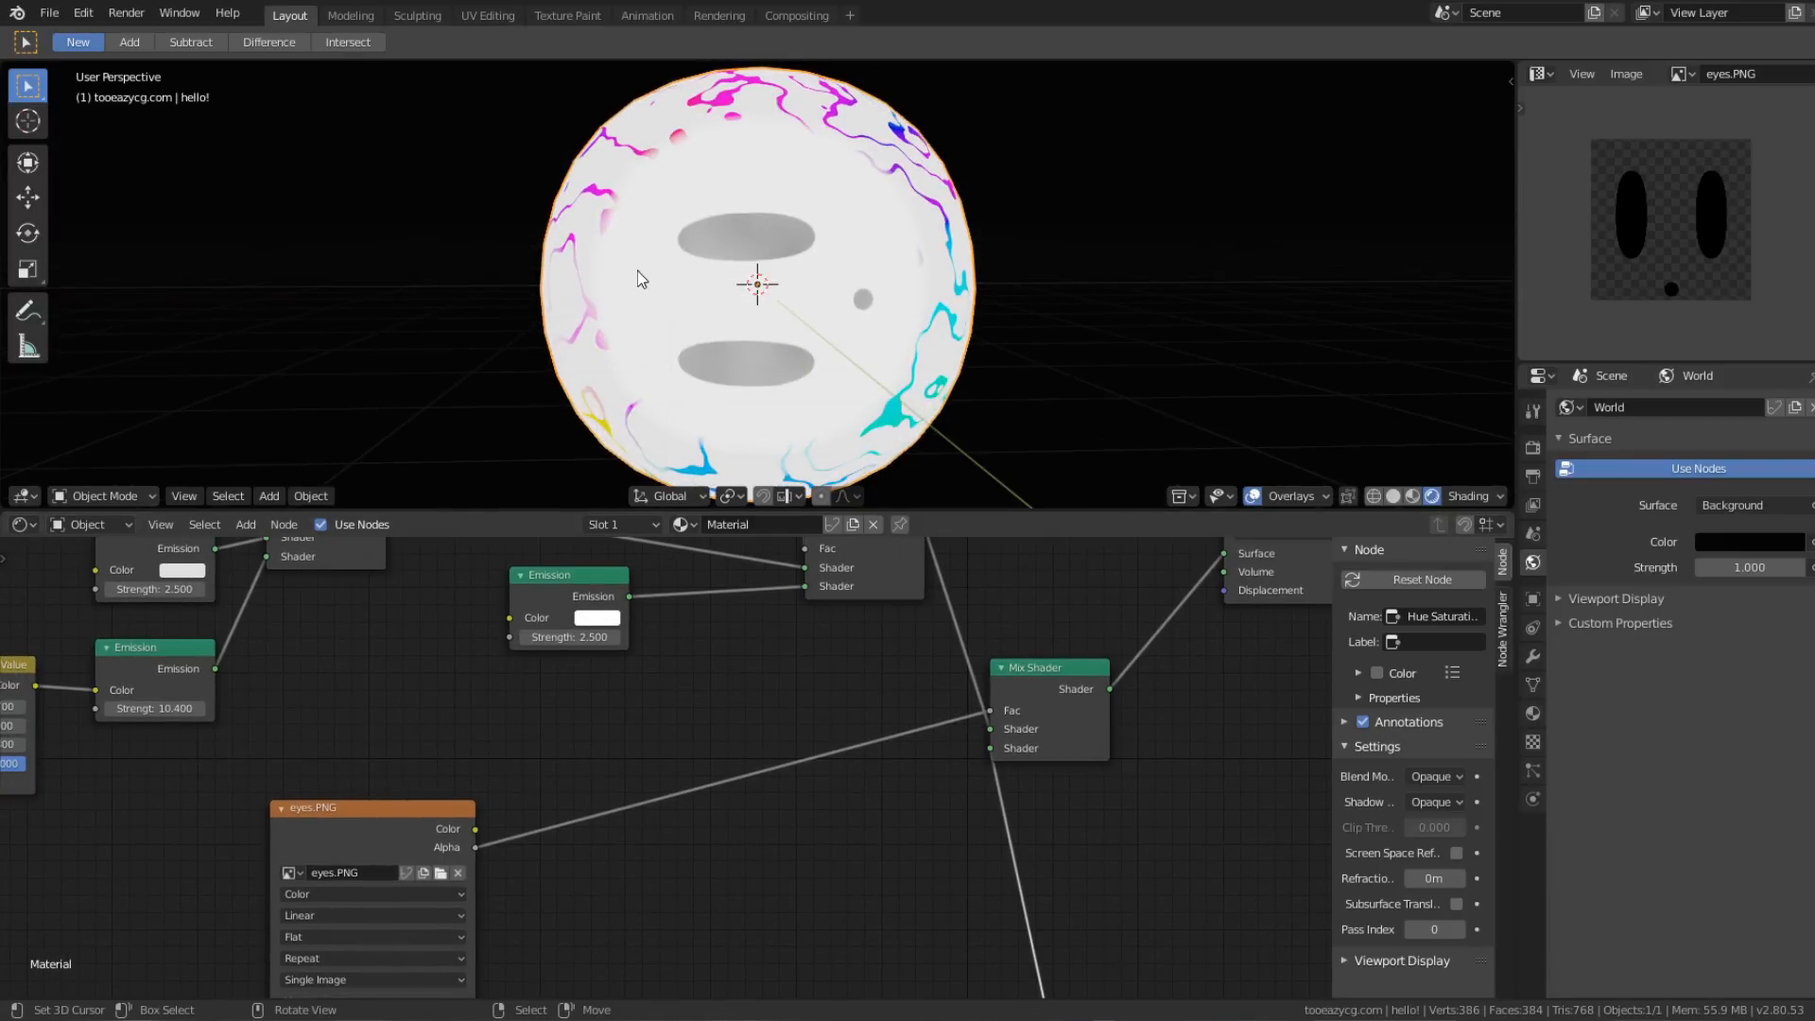
Step: In Edit Mode, invert the face selection to the front 4 by 4 block and rotate its UVs by -90 degrees
scroll(641, 282, "down", 2)
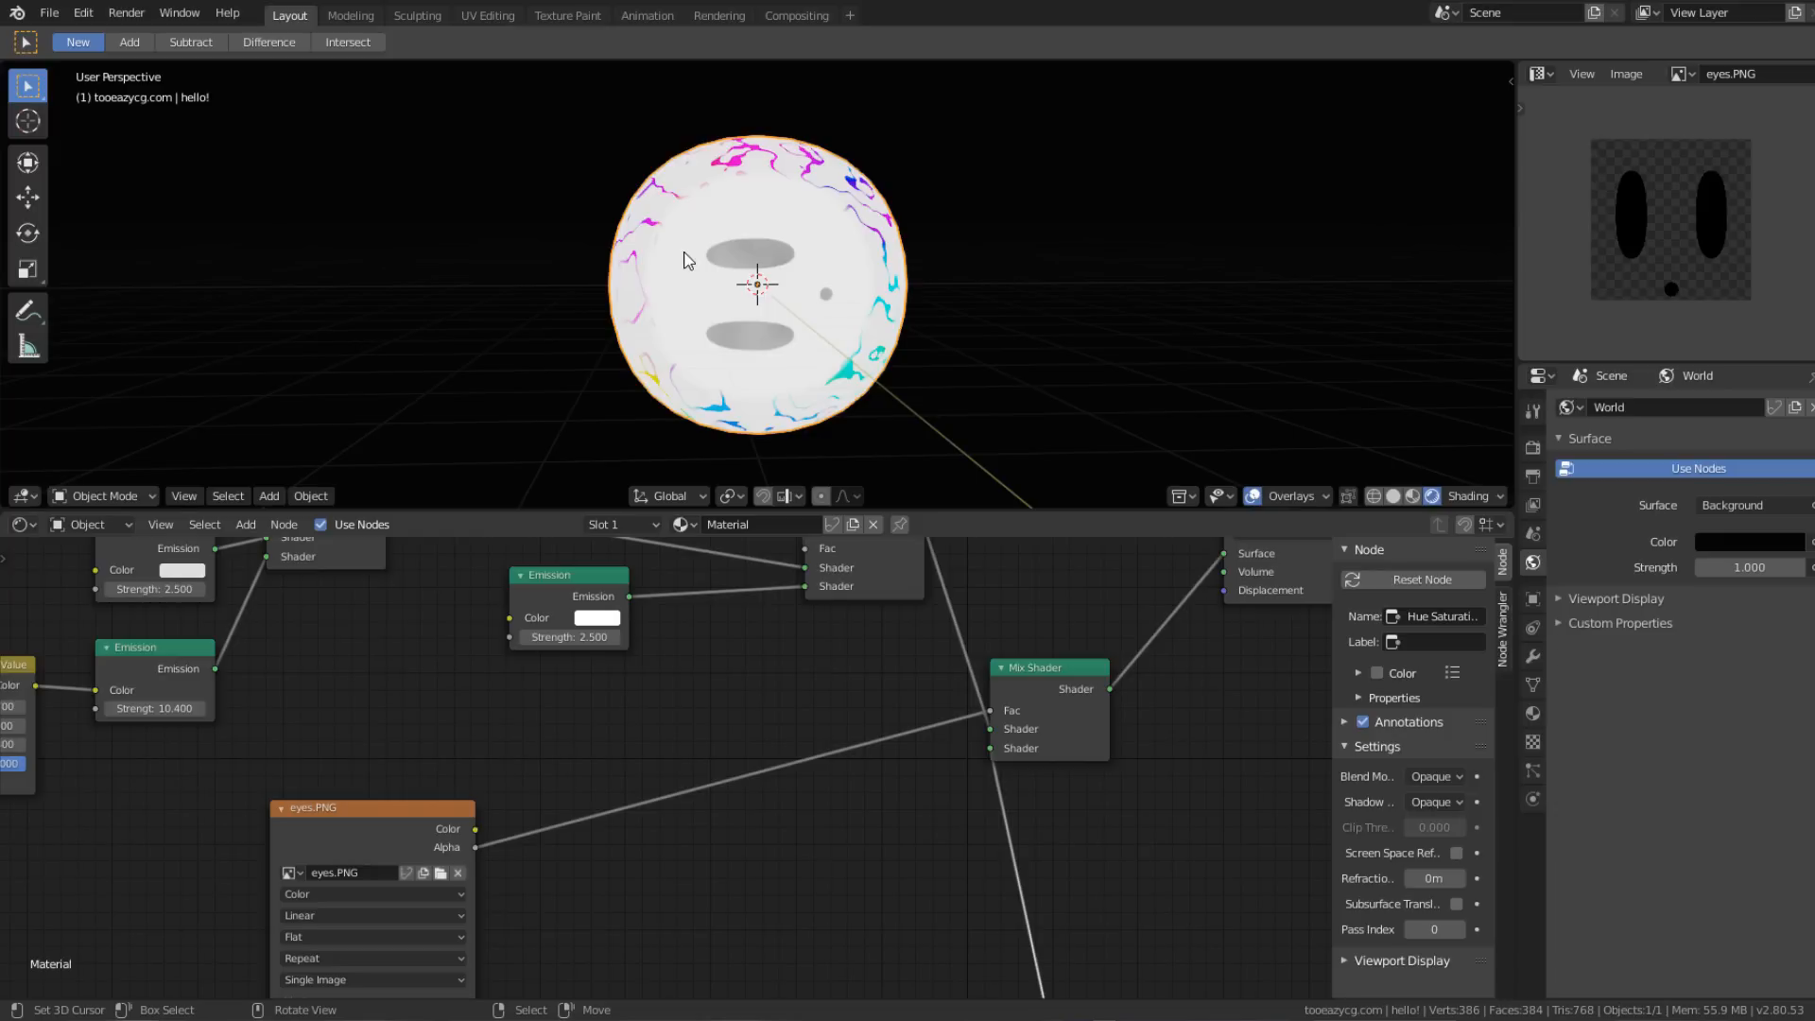
key("Tab")
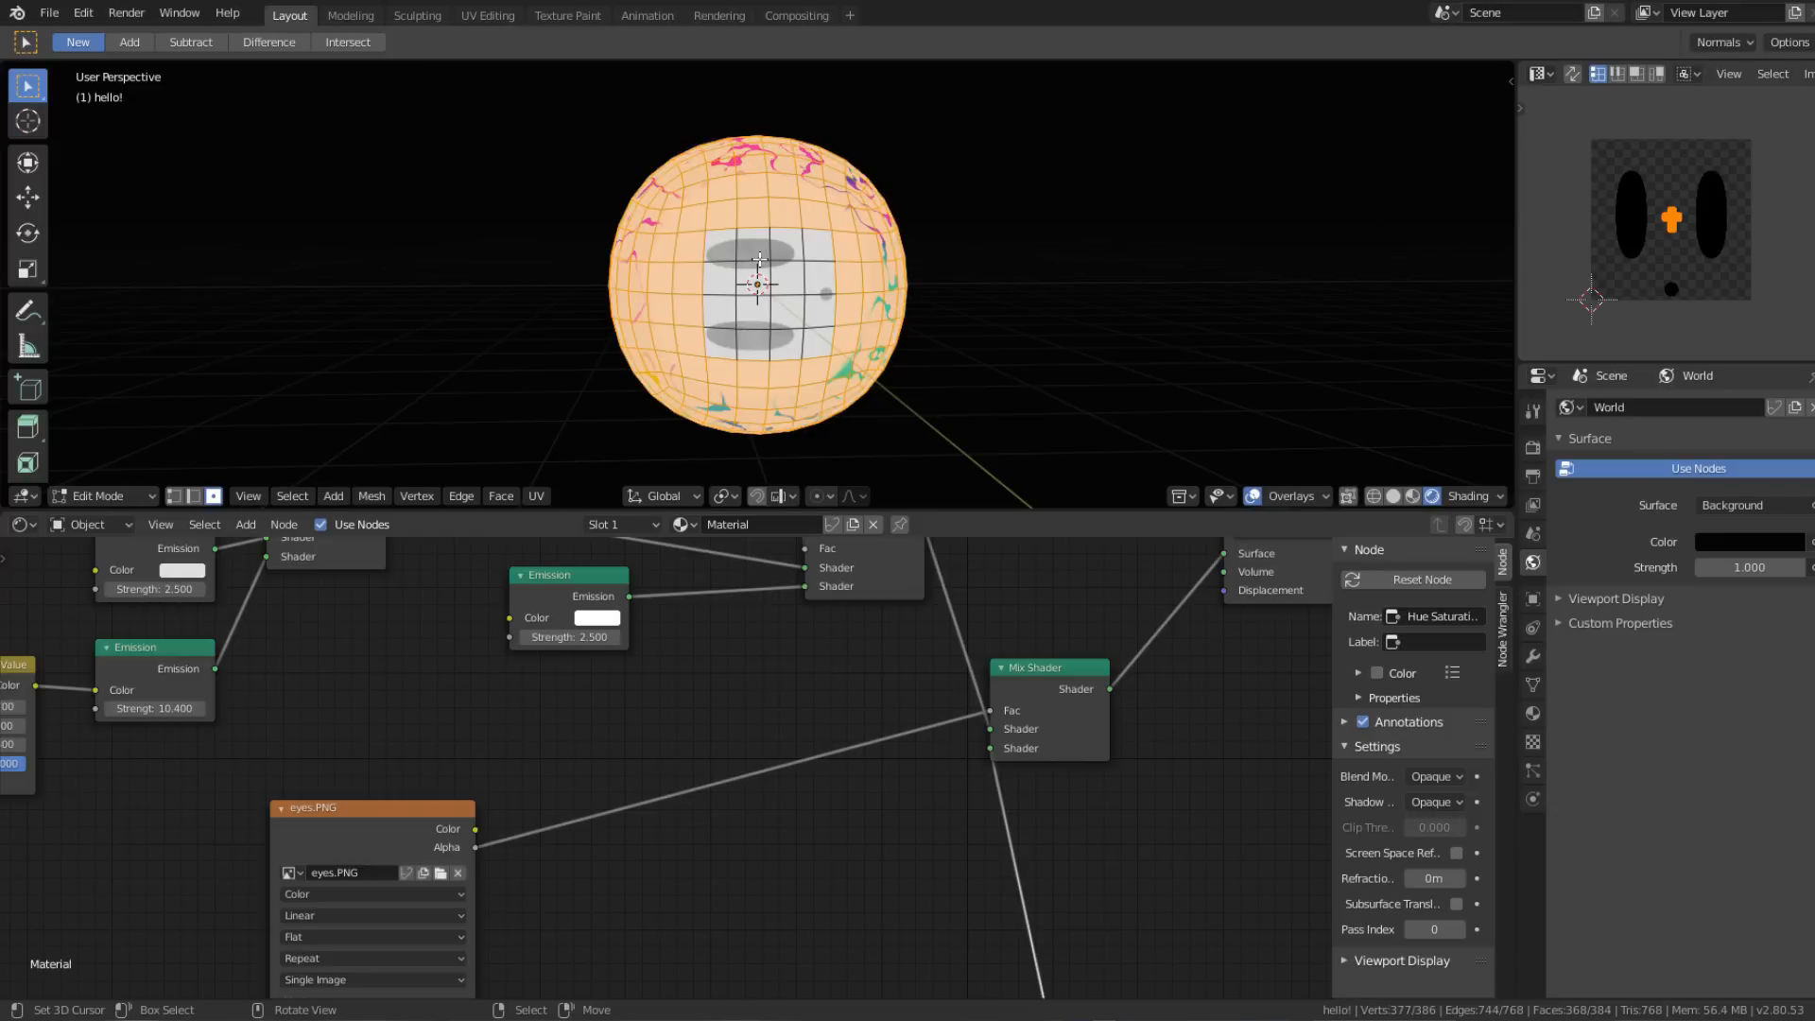
left_click(292, 496)
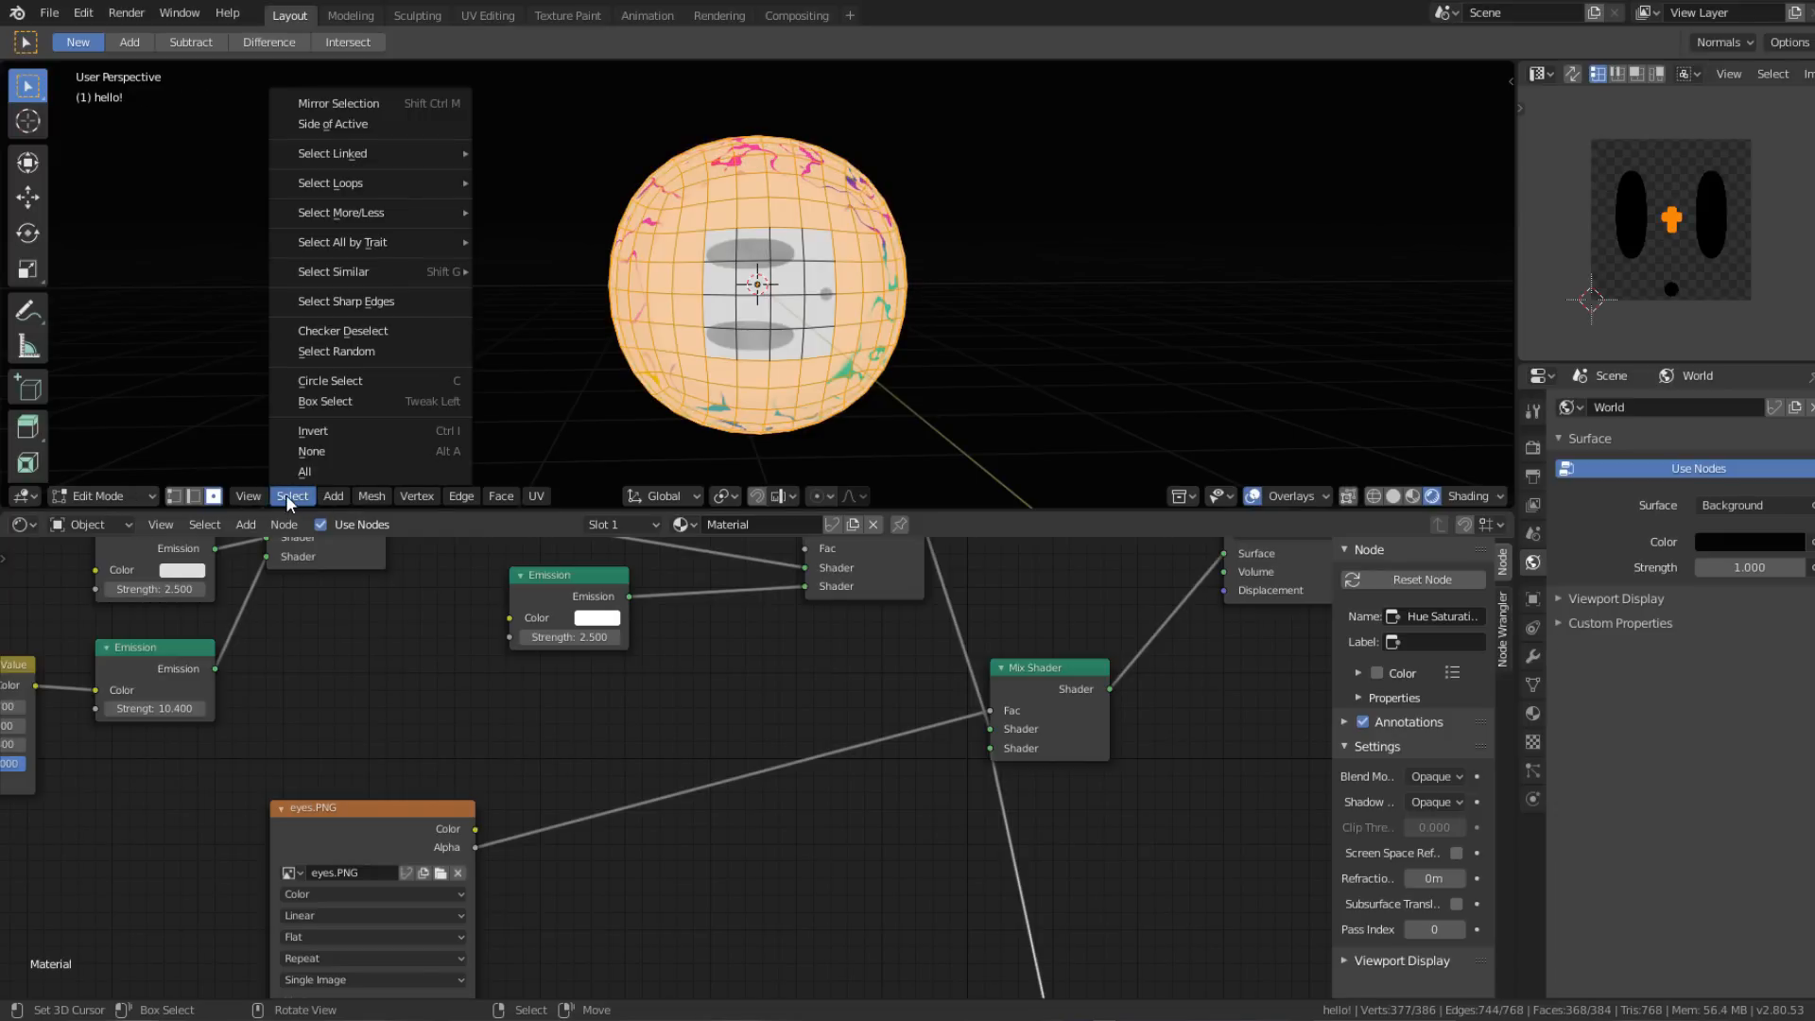
left_click(313, 431)
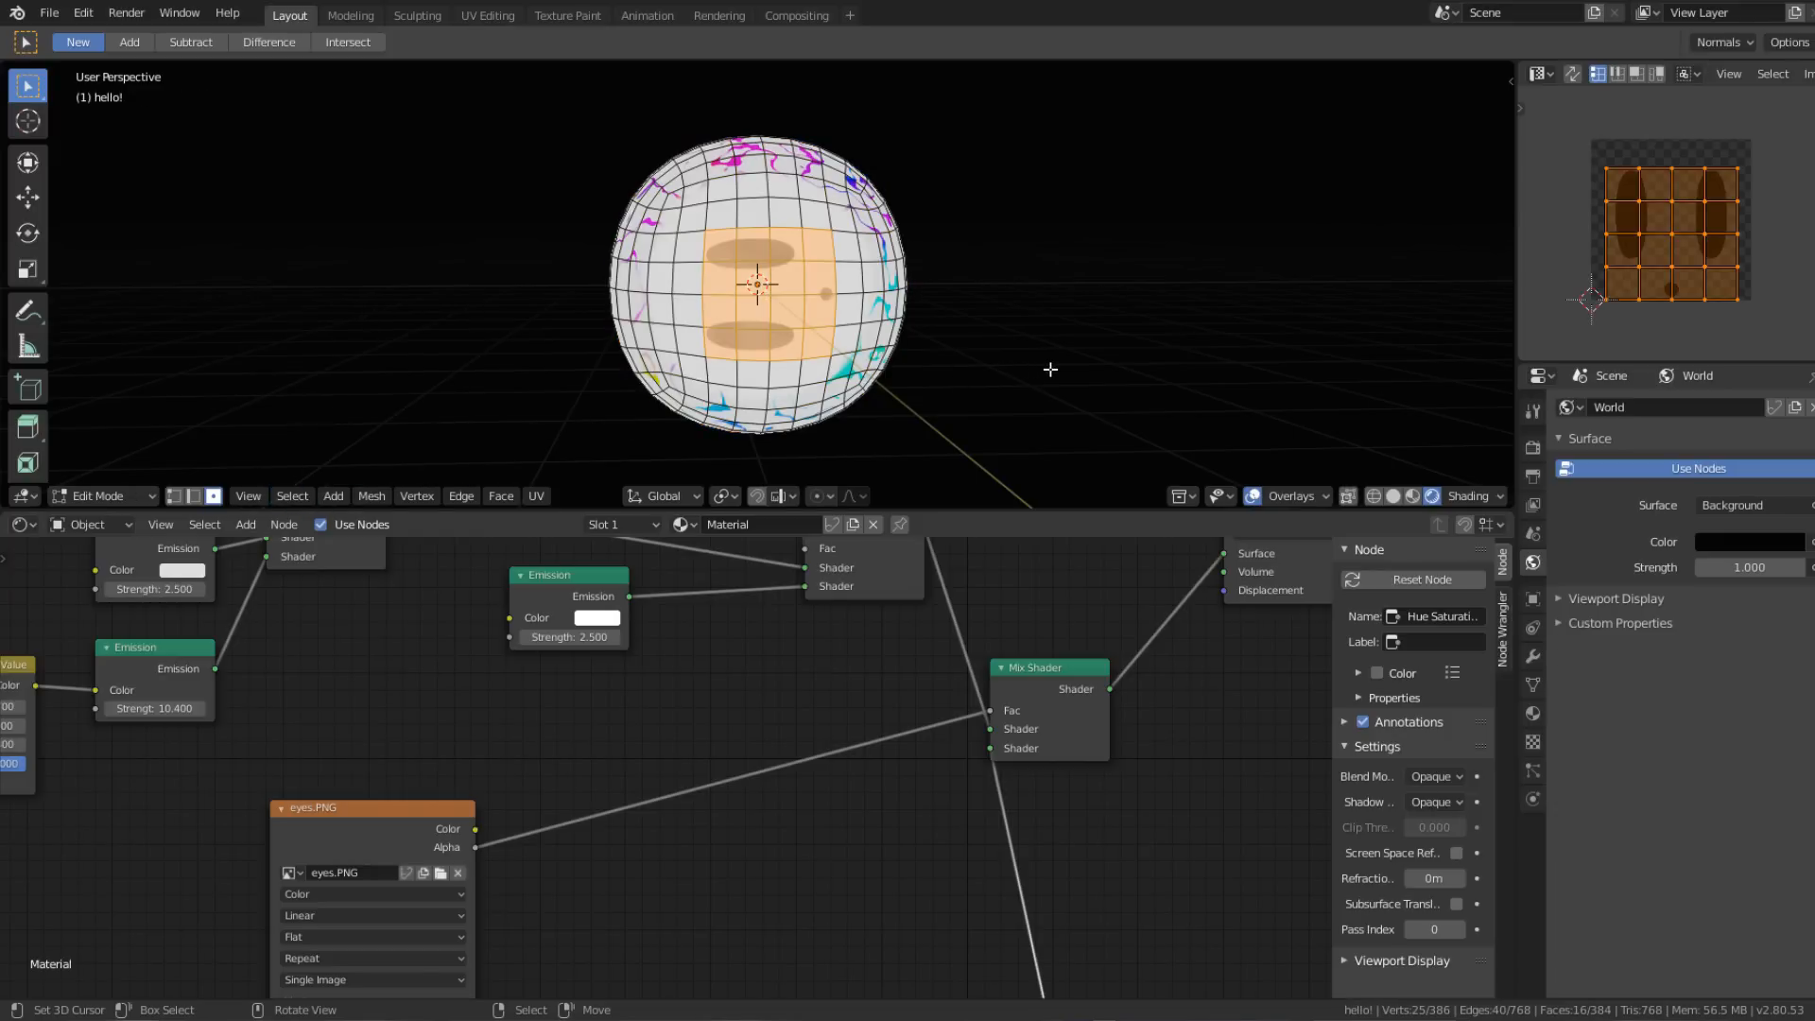
scroll(1745, 263, "up", 2)
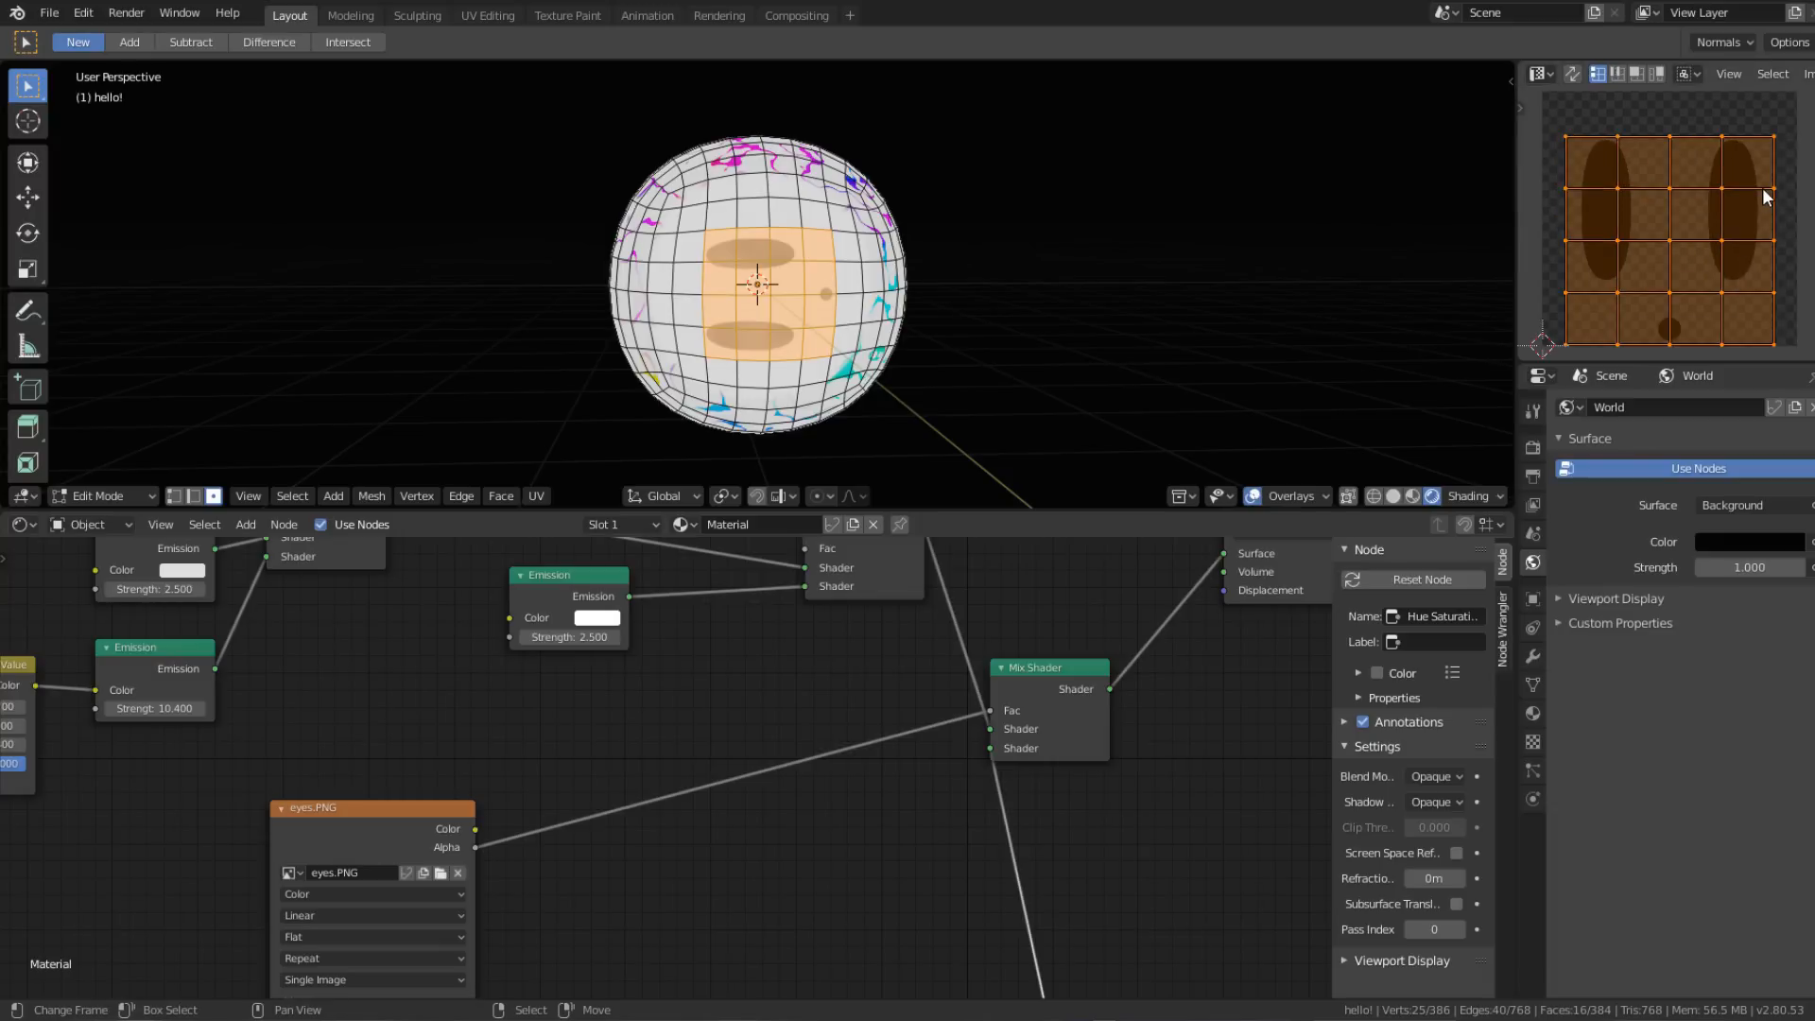
key("r")
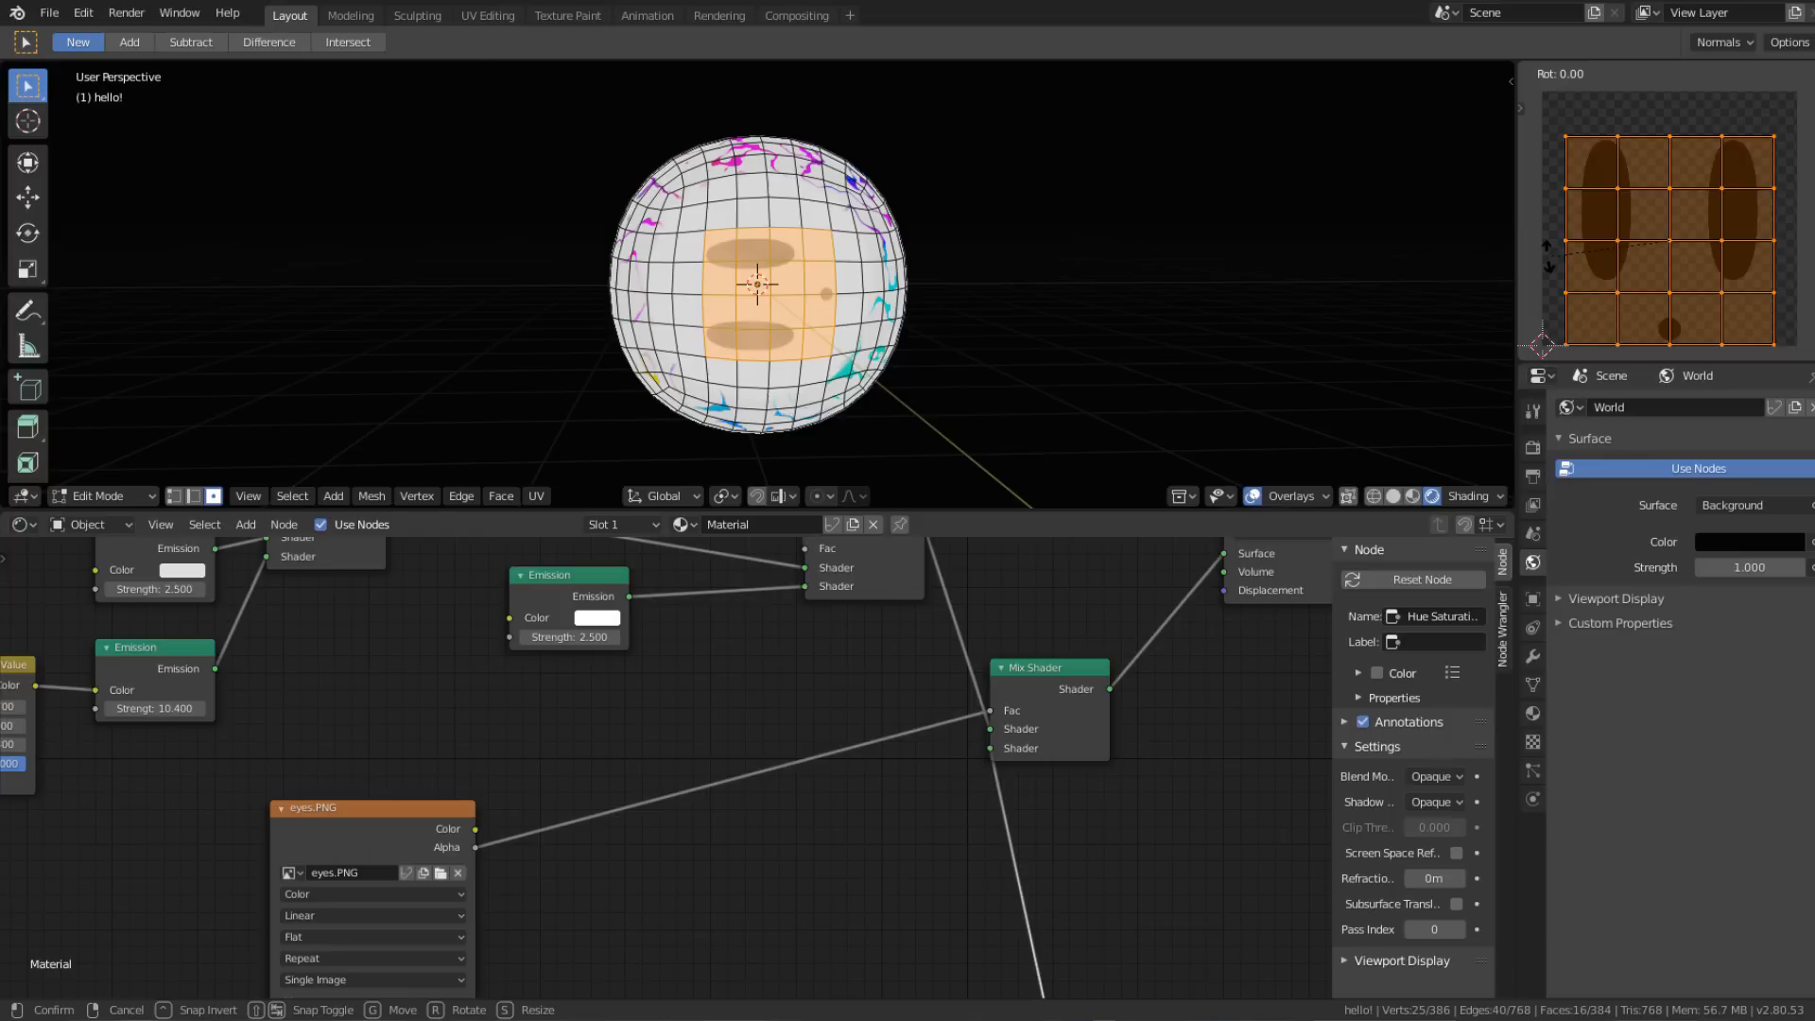
type("-90")
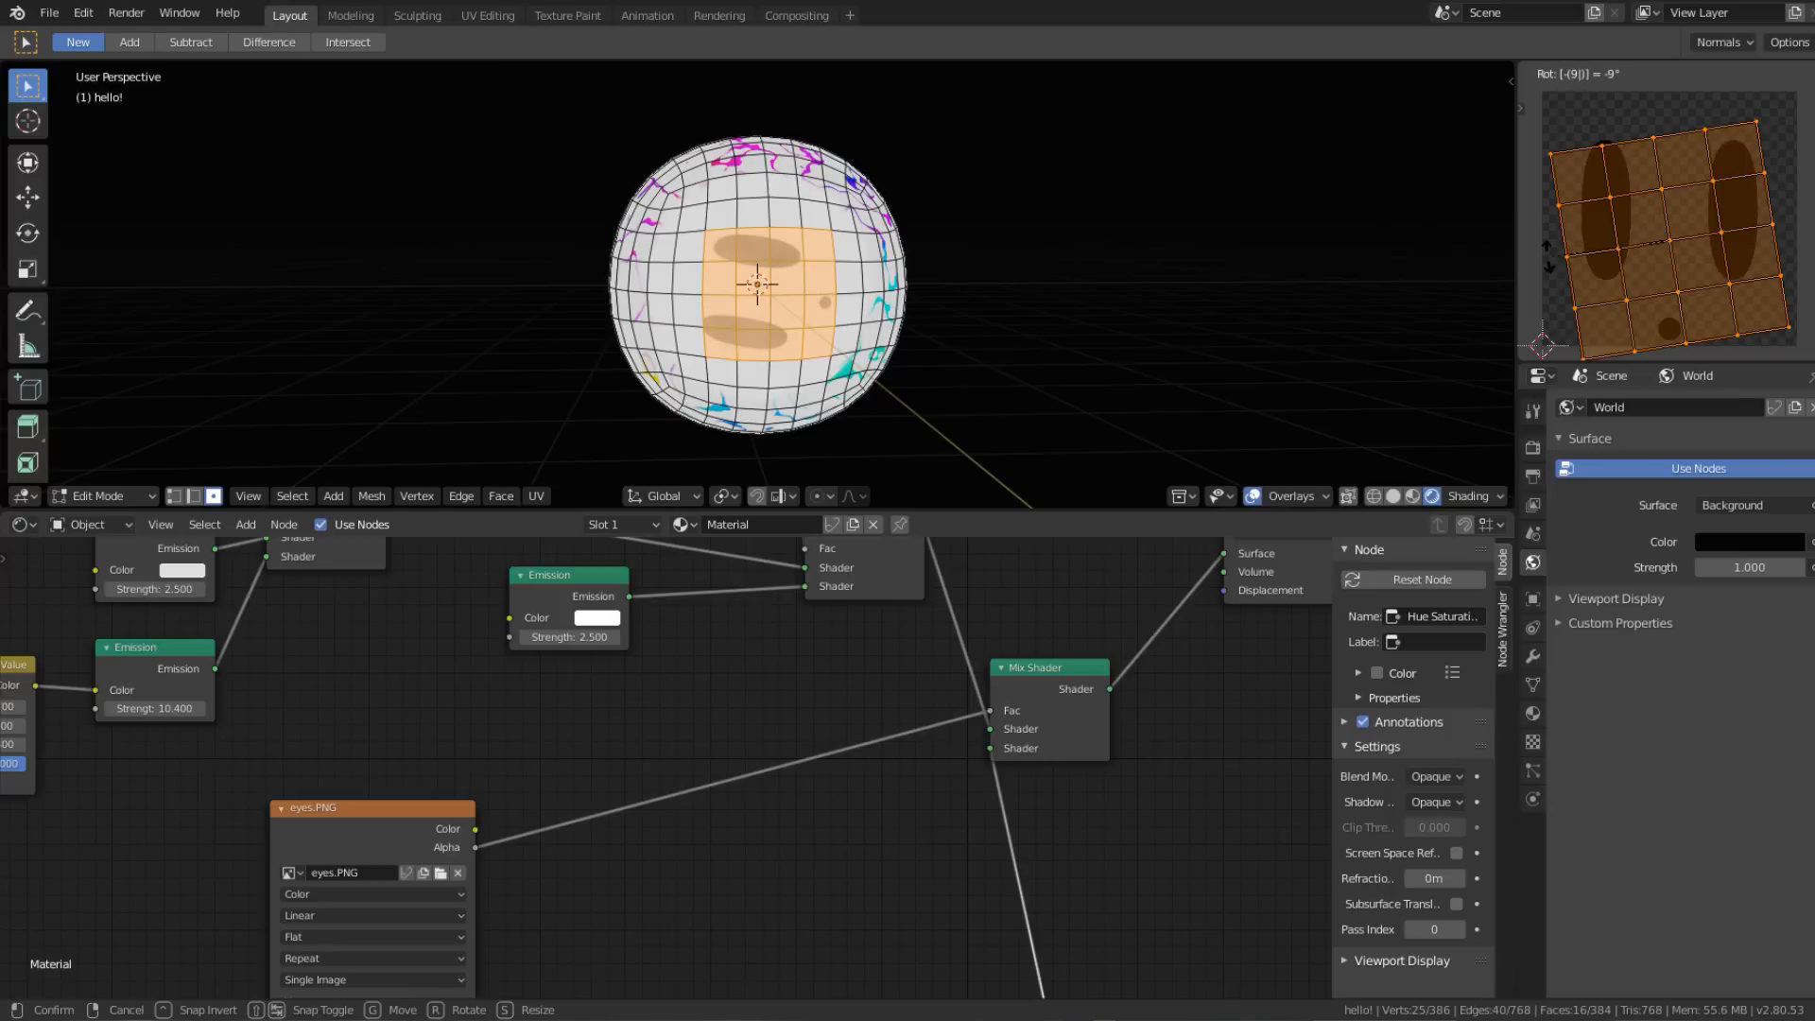
key("Return")
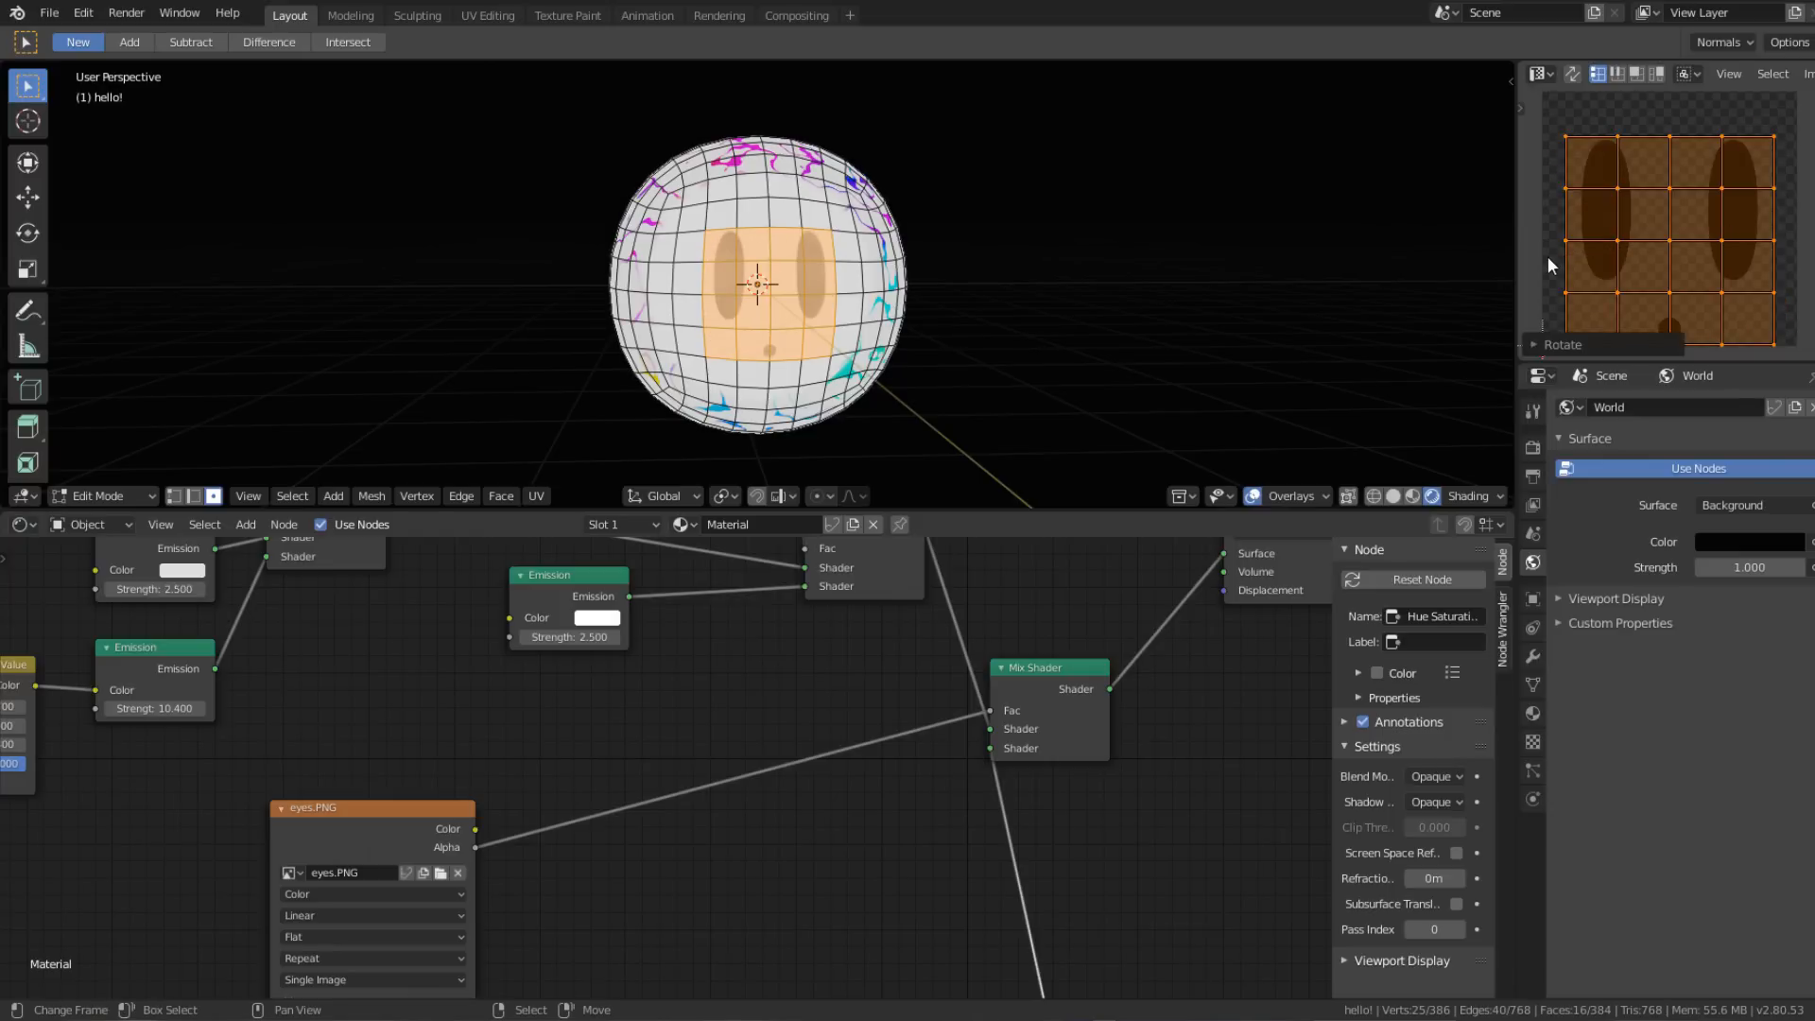
Step: Return to Object Mode and change the white stop of the eyes' ColorRamp to a dark red
key("Tab")
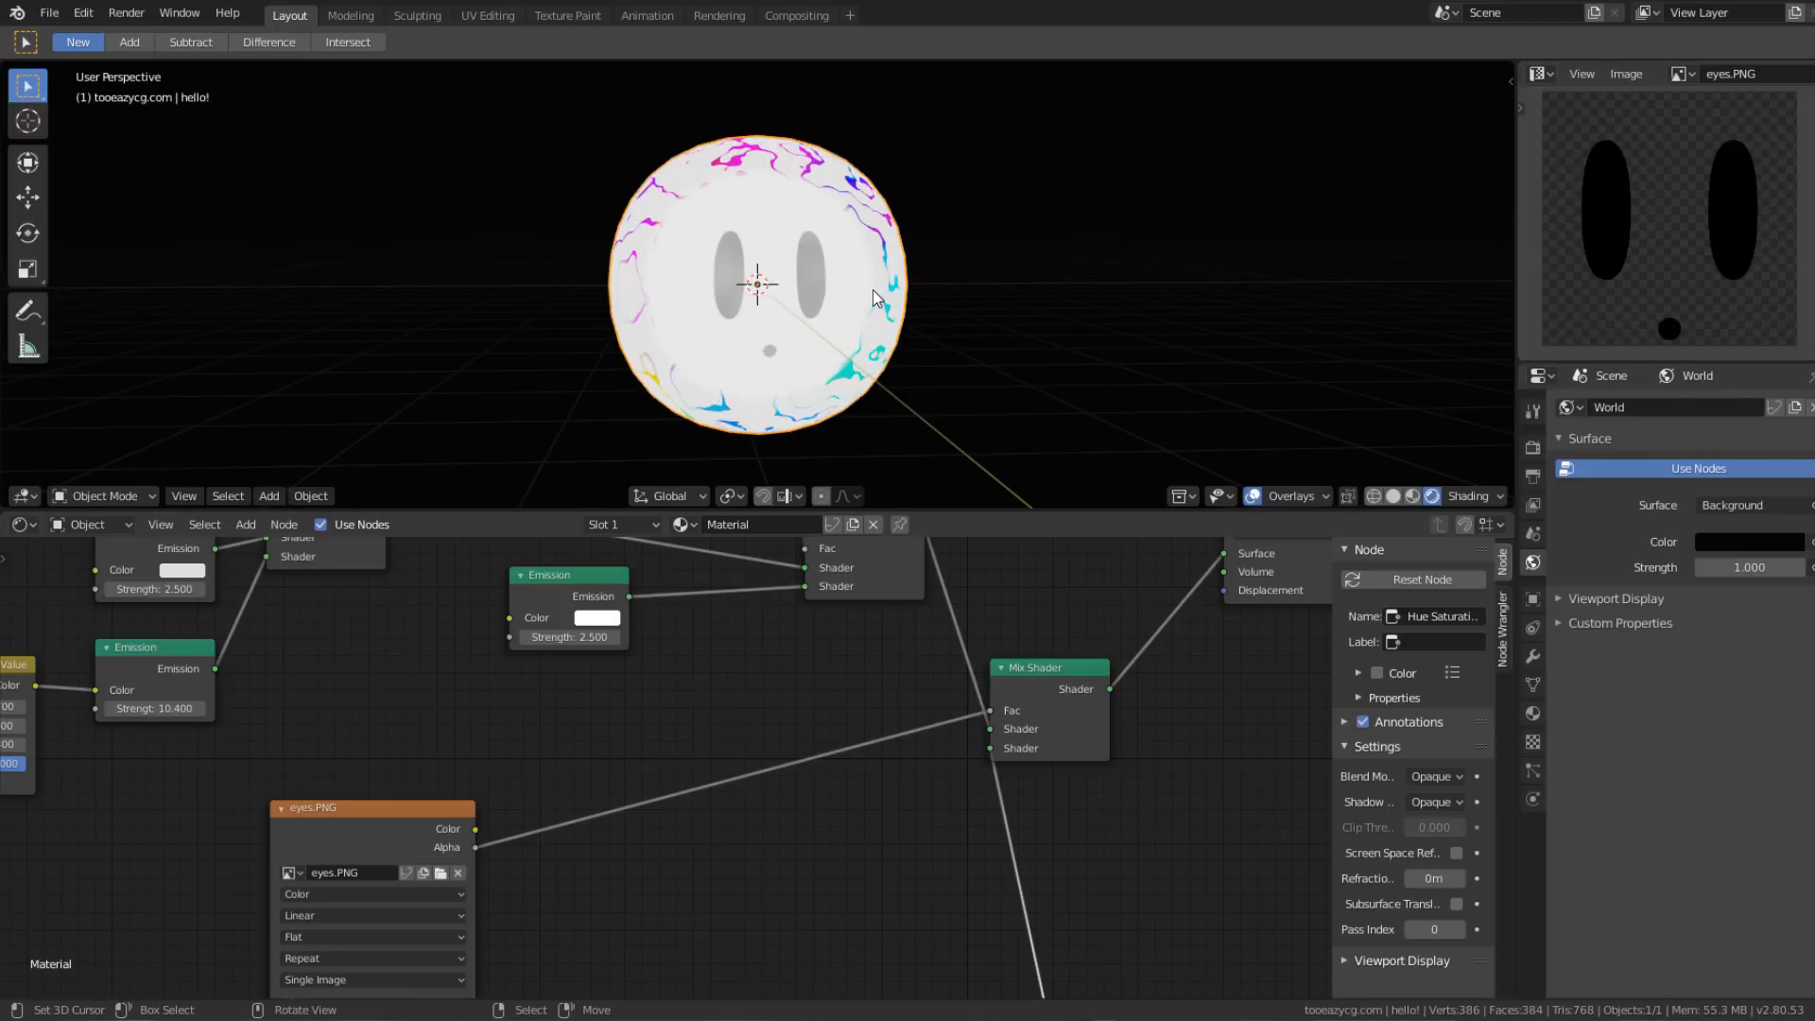
mouse_move(872, 290)
middle_mouse_down()
mouse_move(916, 308)
mouse_move(959, 287)
mouse_move(849, 302)
mouse_move(865, 295)
middle_mouse_up()
middle_click_drag(742, 789, 815, 875)
scroll(671, 804, "up", 3)
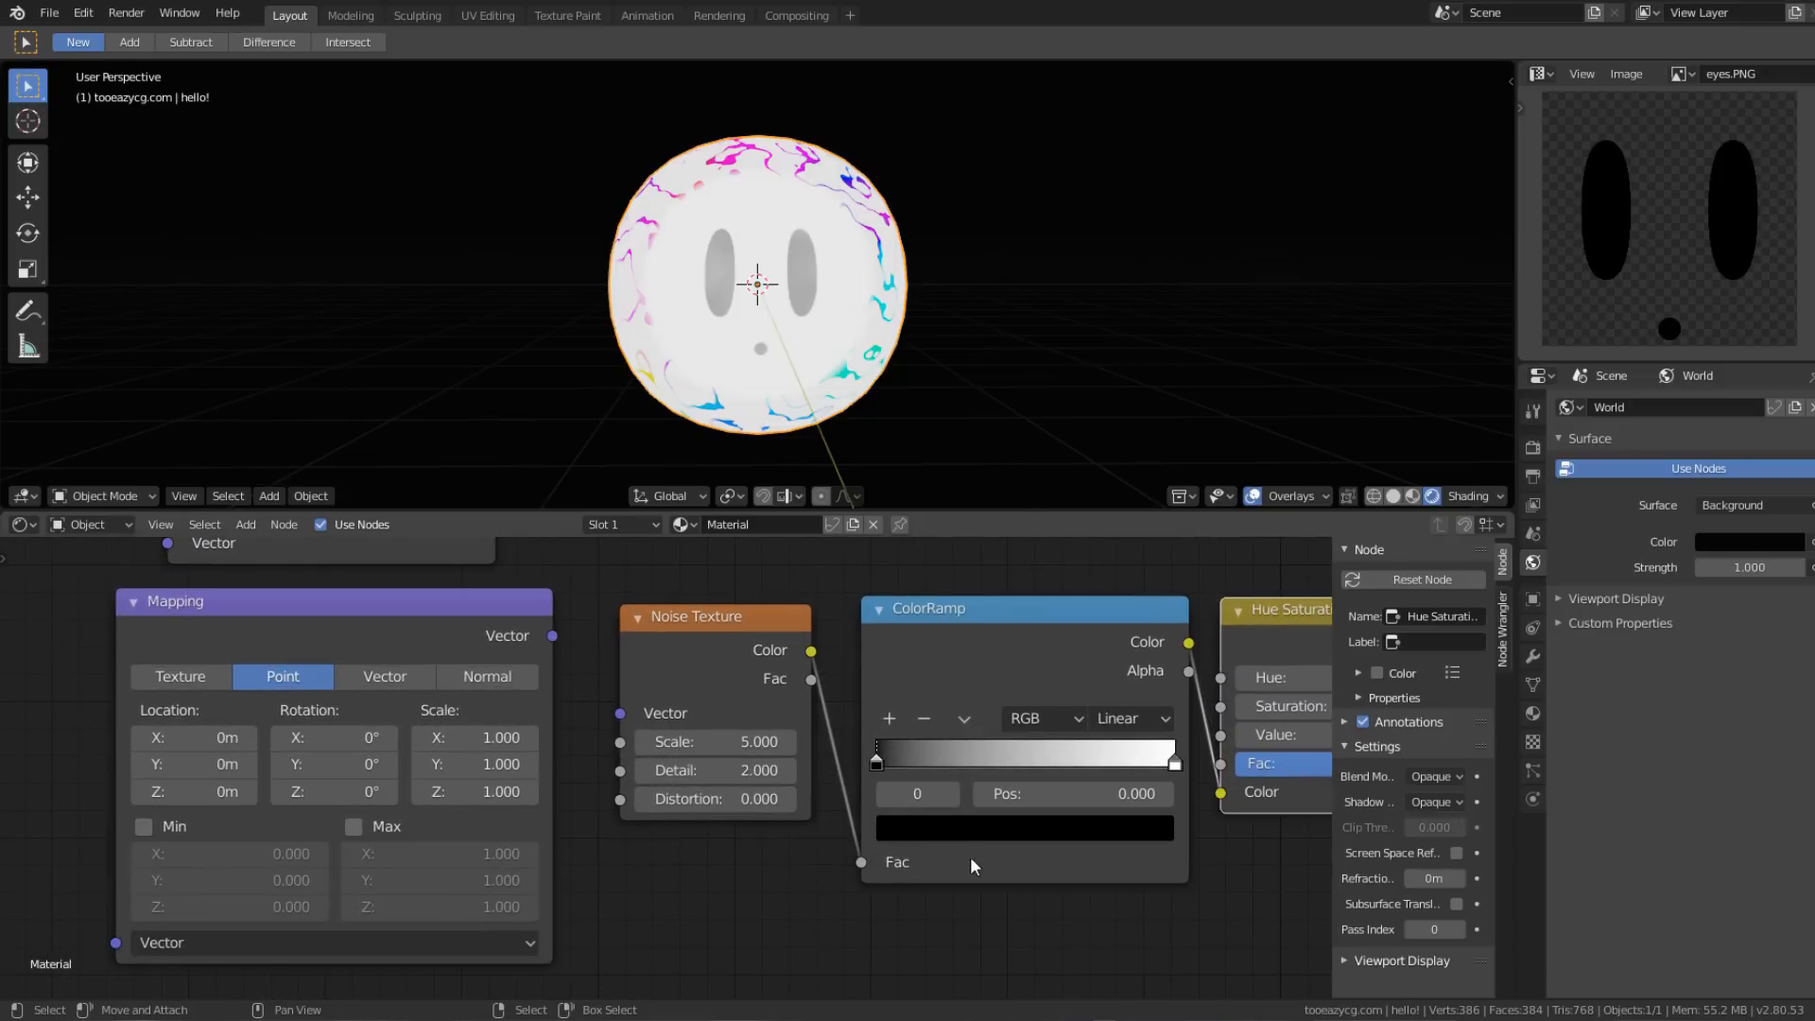
middle_click_drag(1021, 832, 688, 839)
middle_click_drag(590, 787, 552, 785)
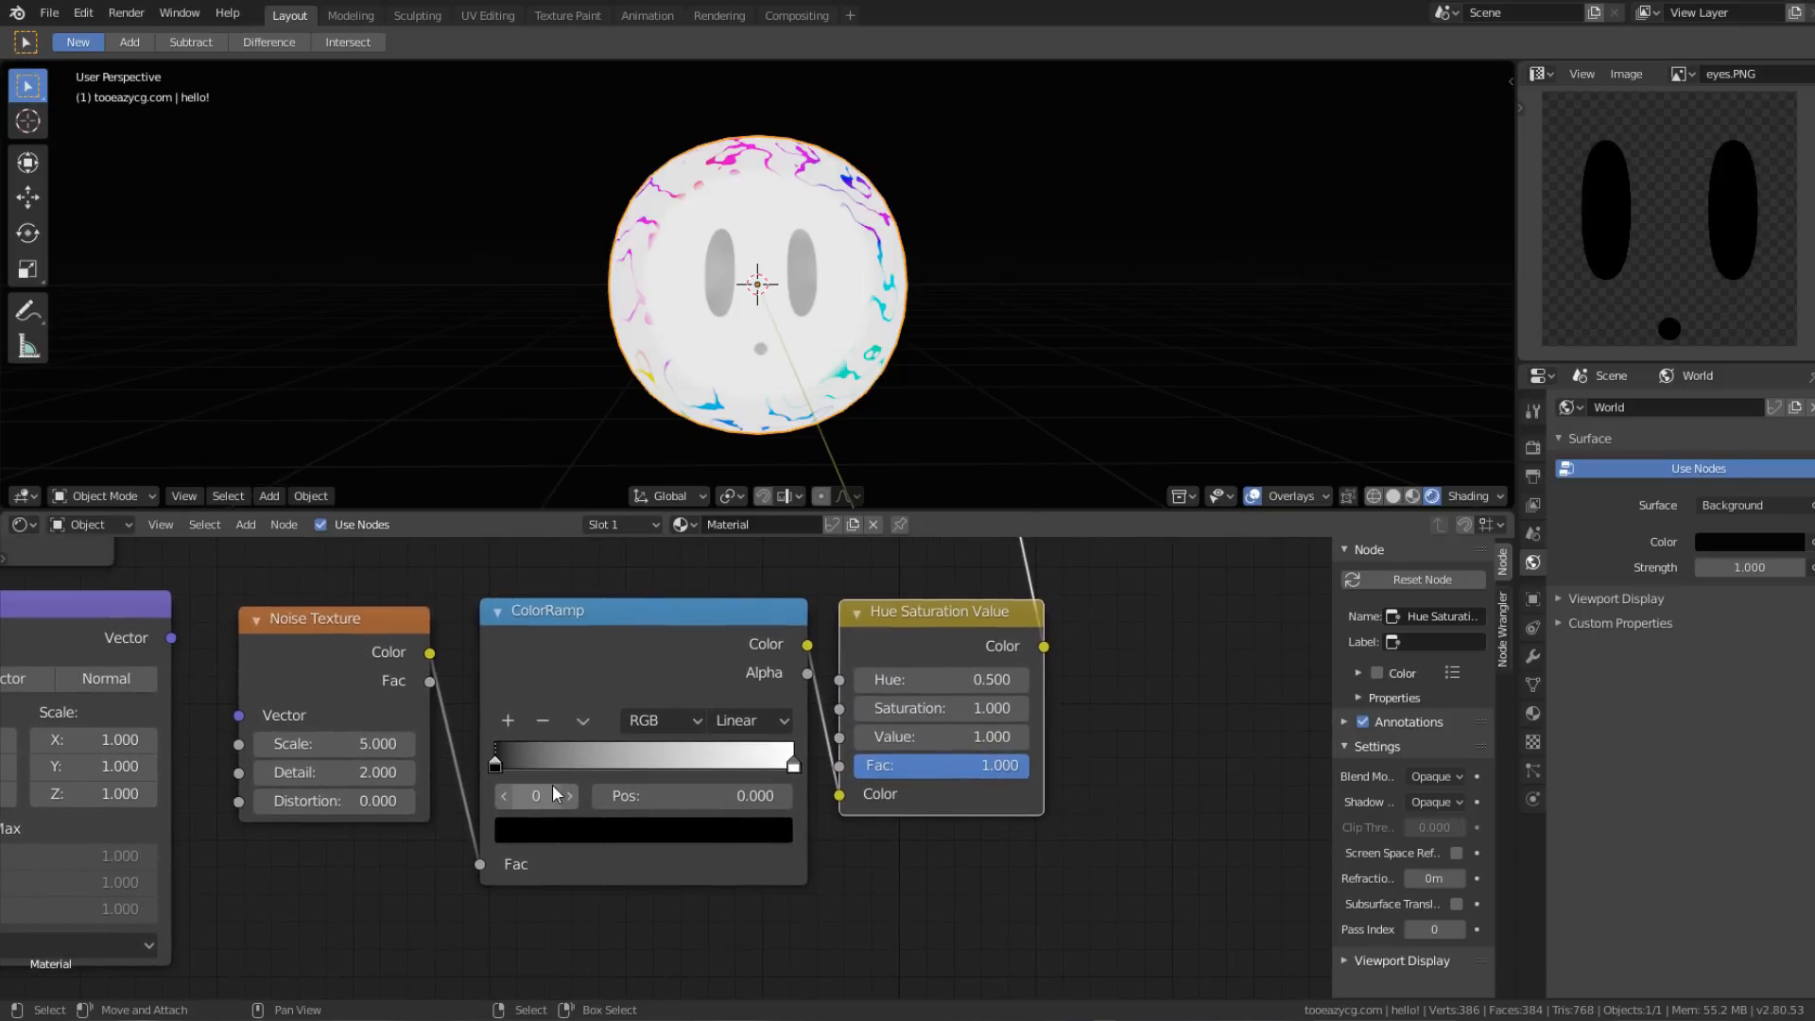
scroll(560, 785, "up", 3)
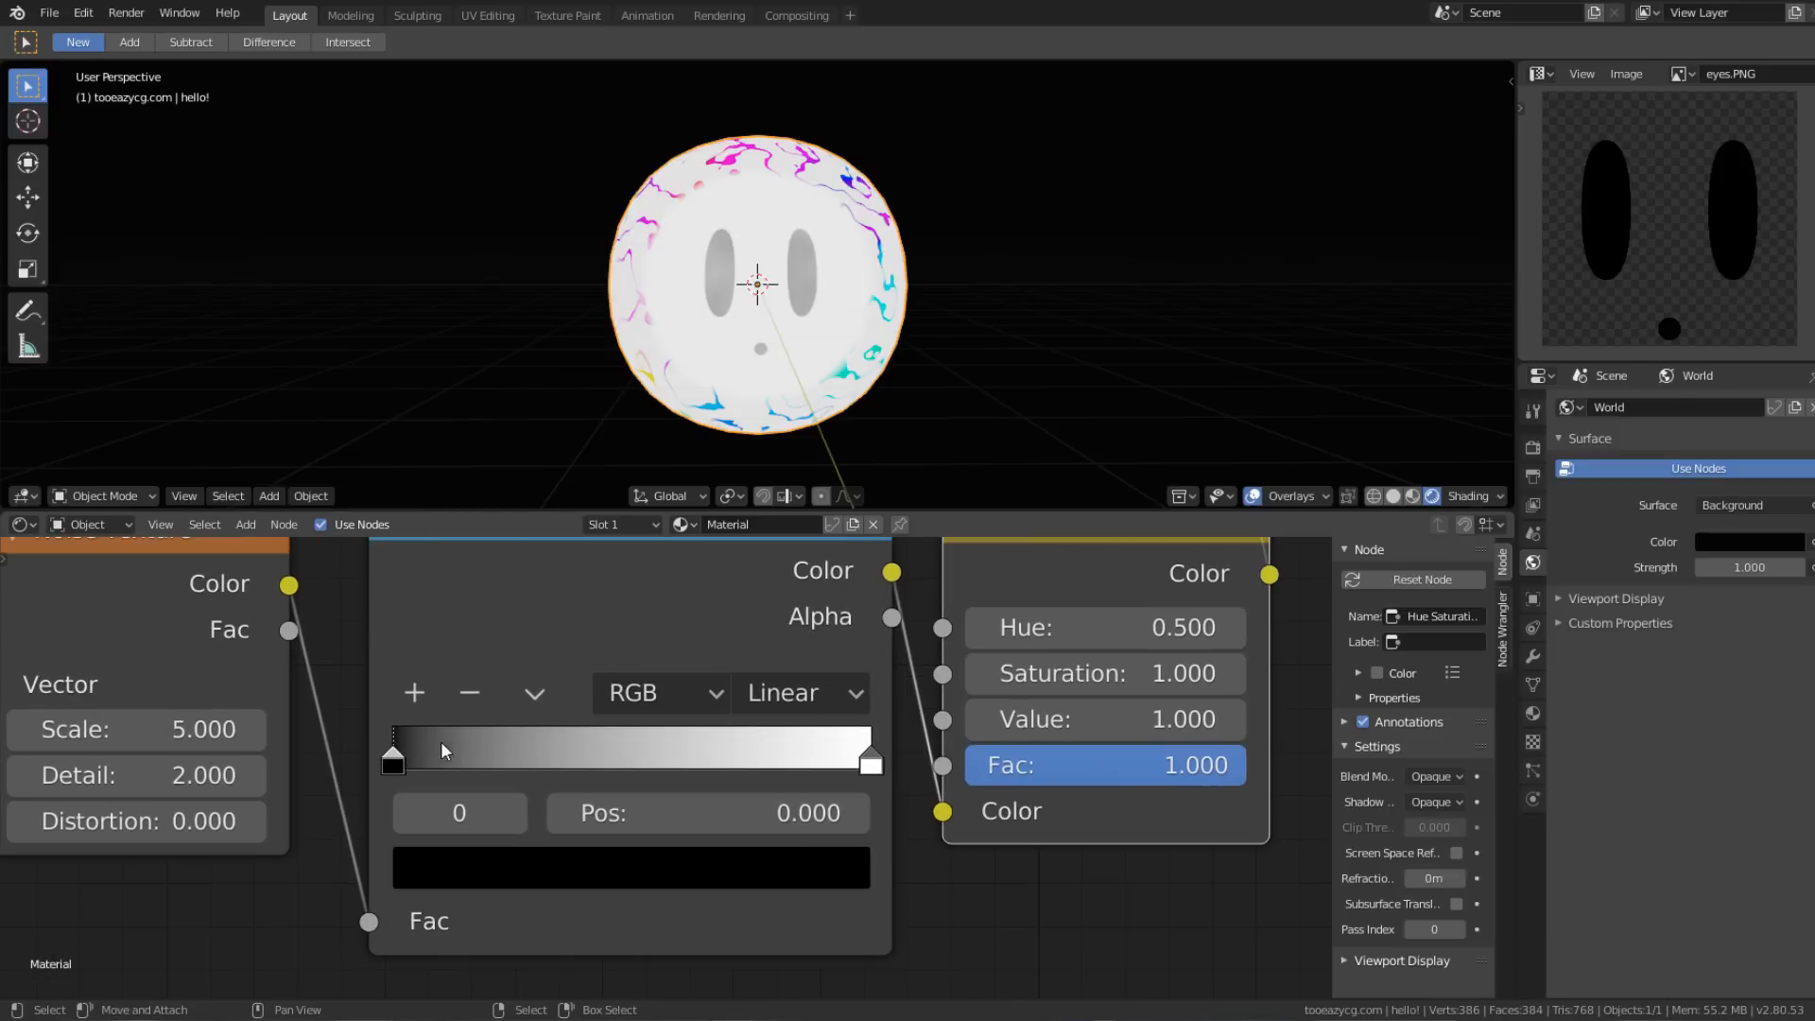
left_click(853, 748)
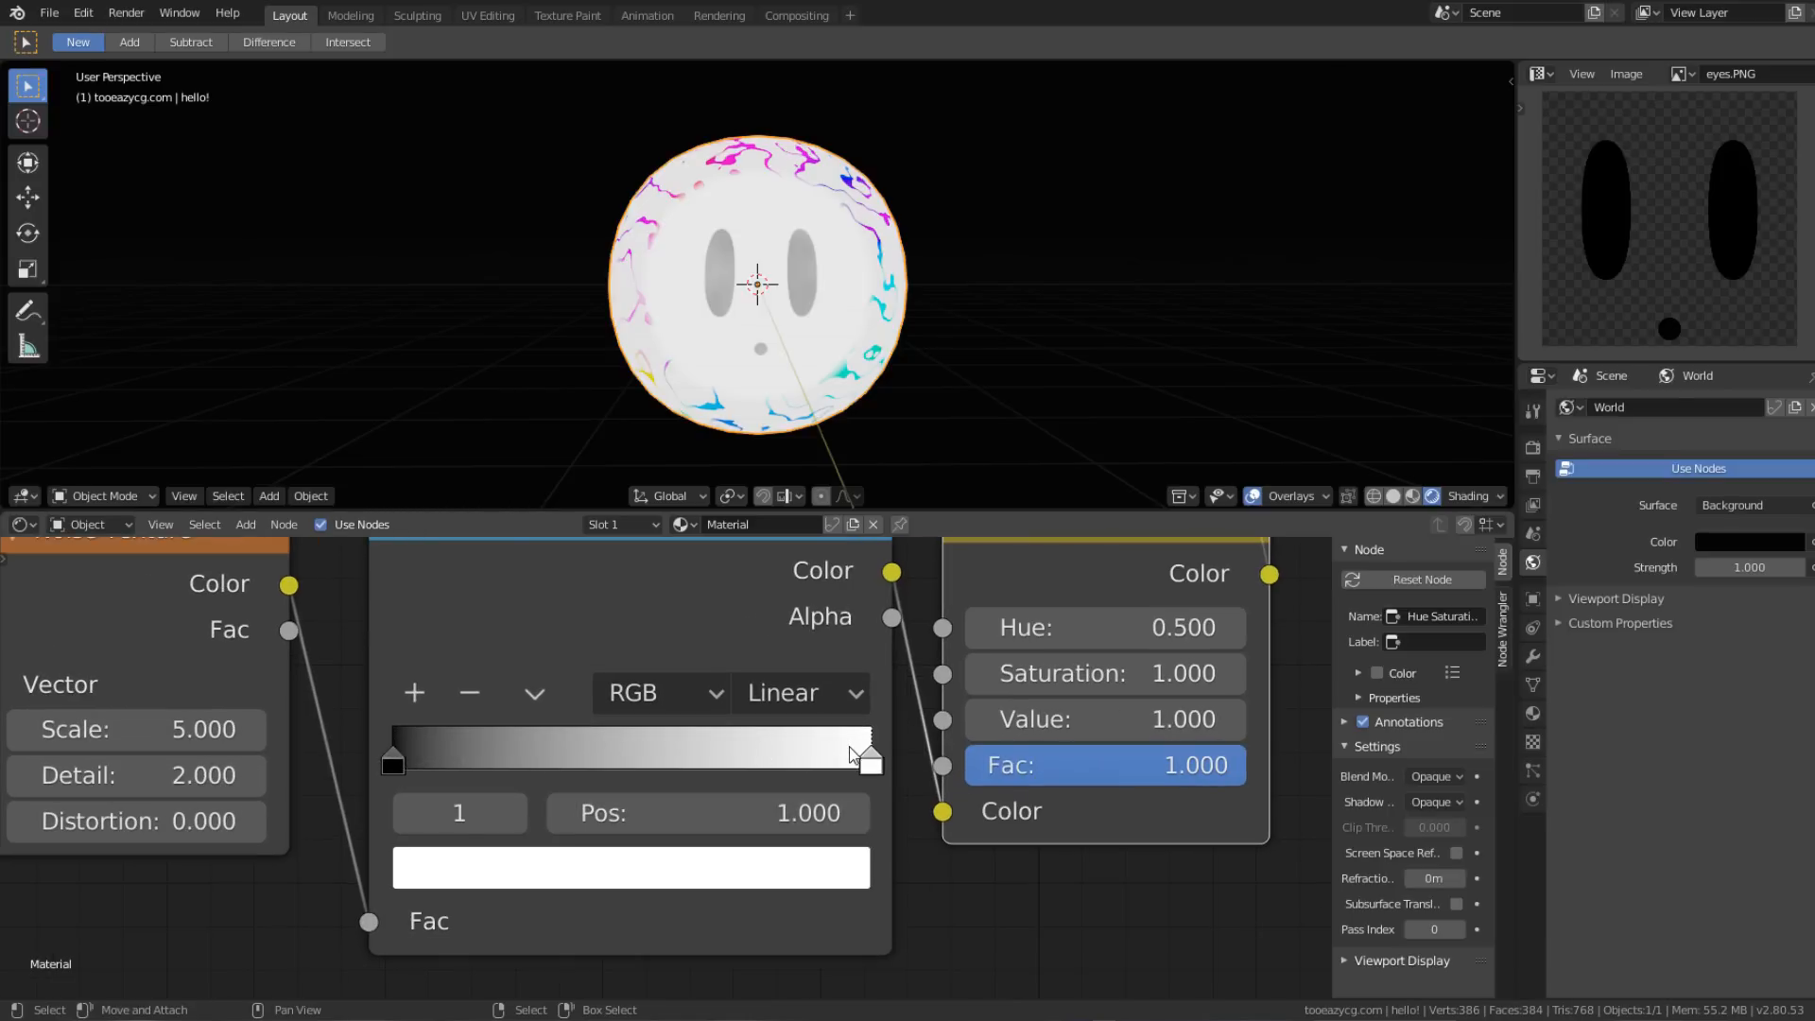
left_click(838, 870)
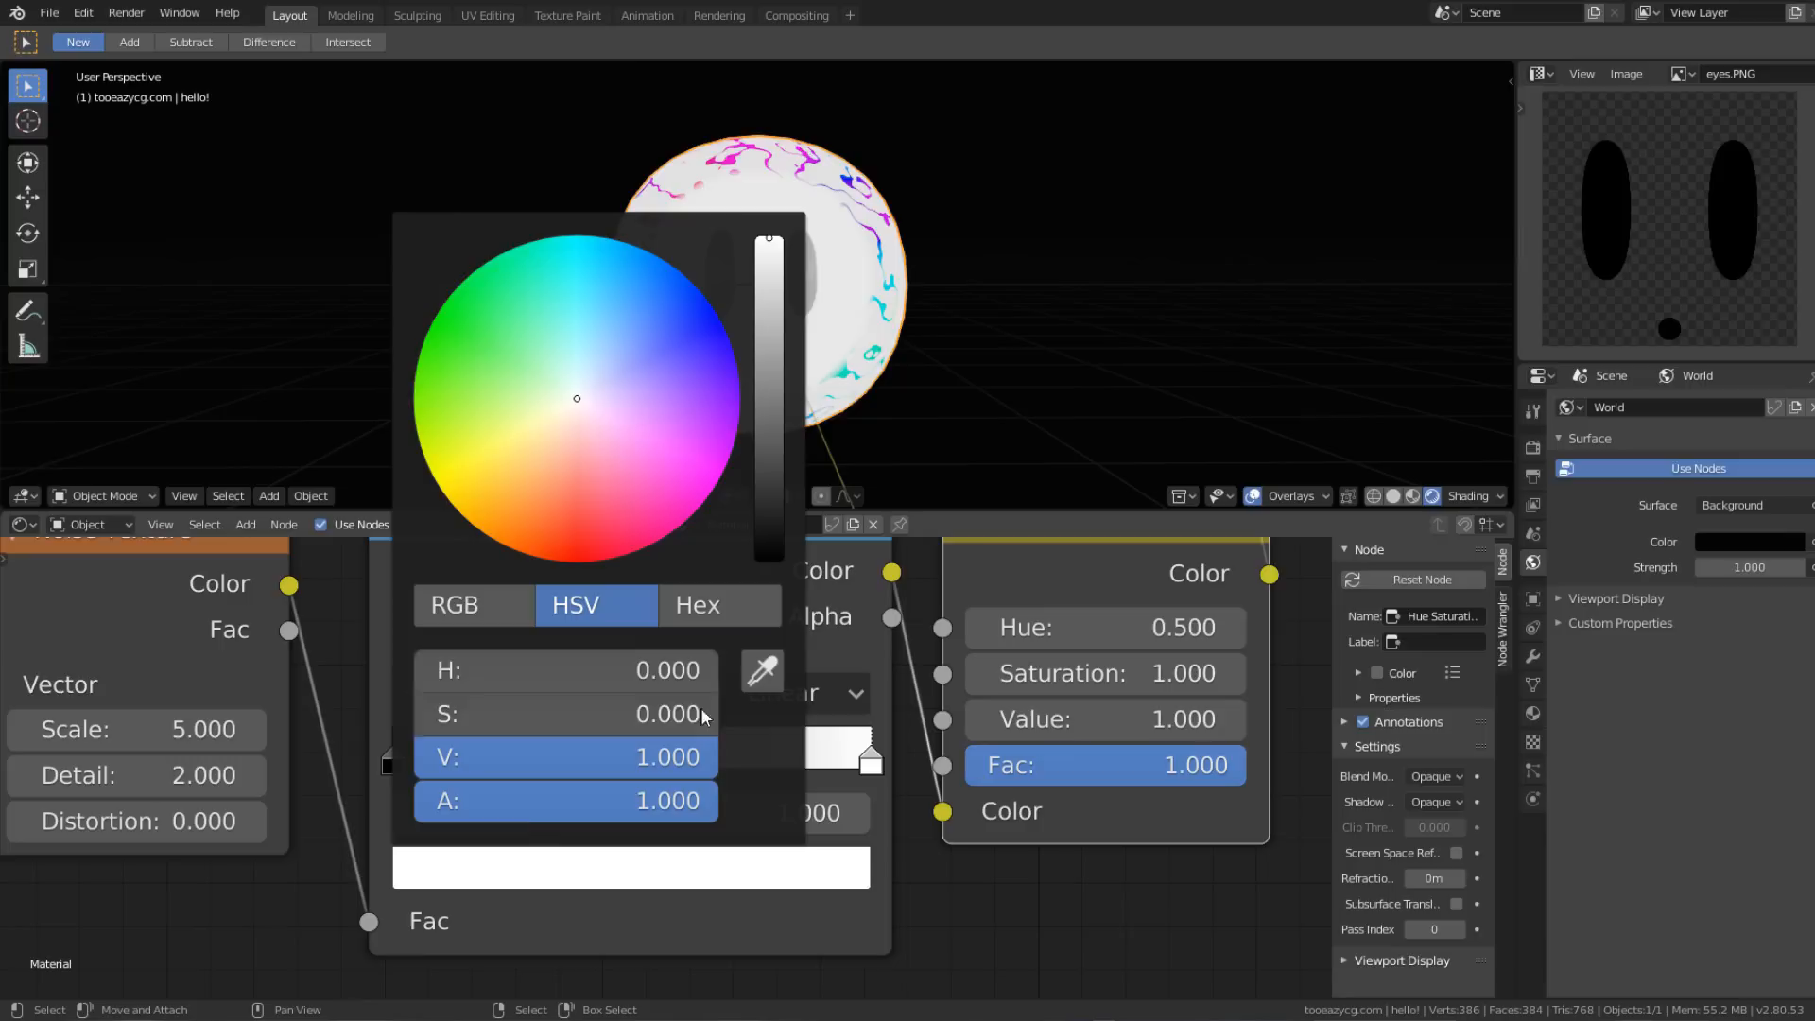
left_click(568, 553)
left_click_drag(767, 435, 775, 362)
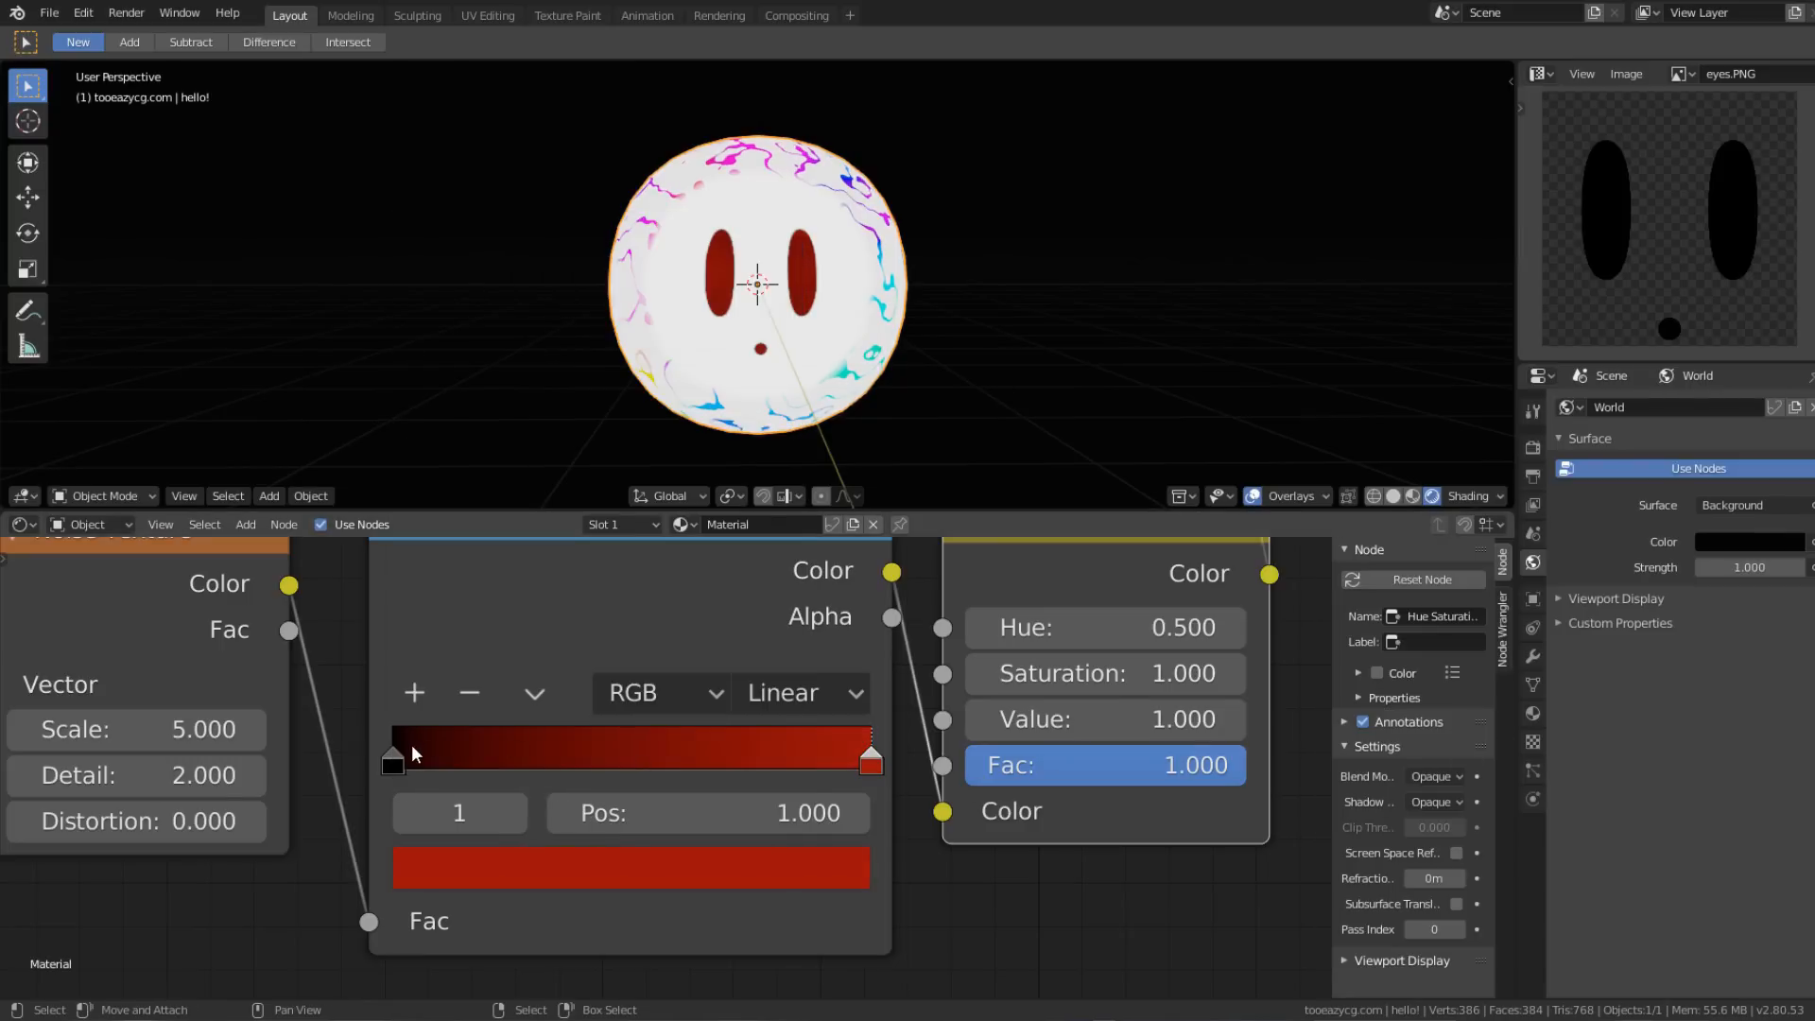
Step: Move the black stop of the eyes' ColorRamp to position 0.518
left_click_drag(412, 744, 660, 756)
scroll(644, 232, "up", 5)
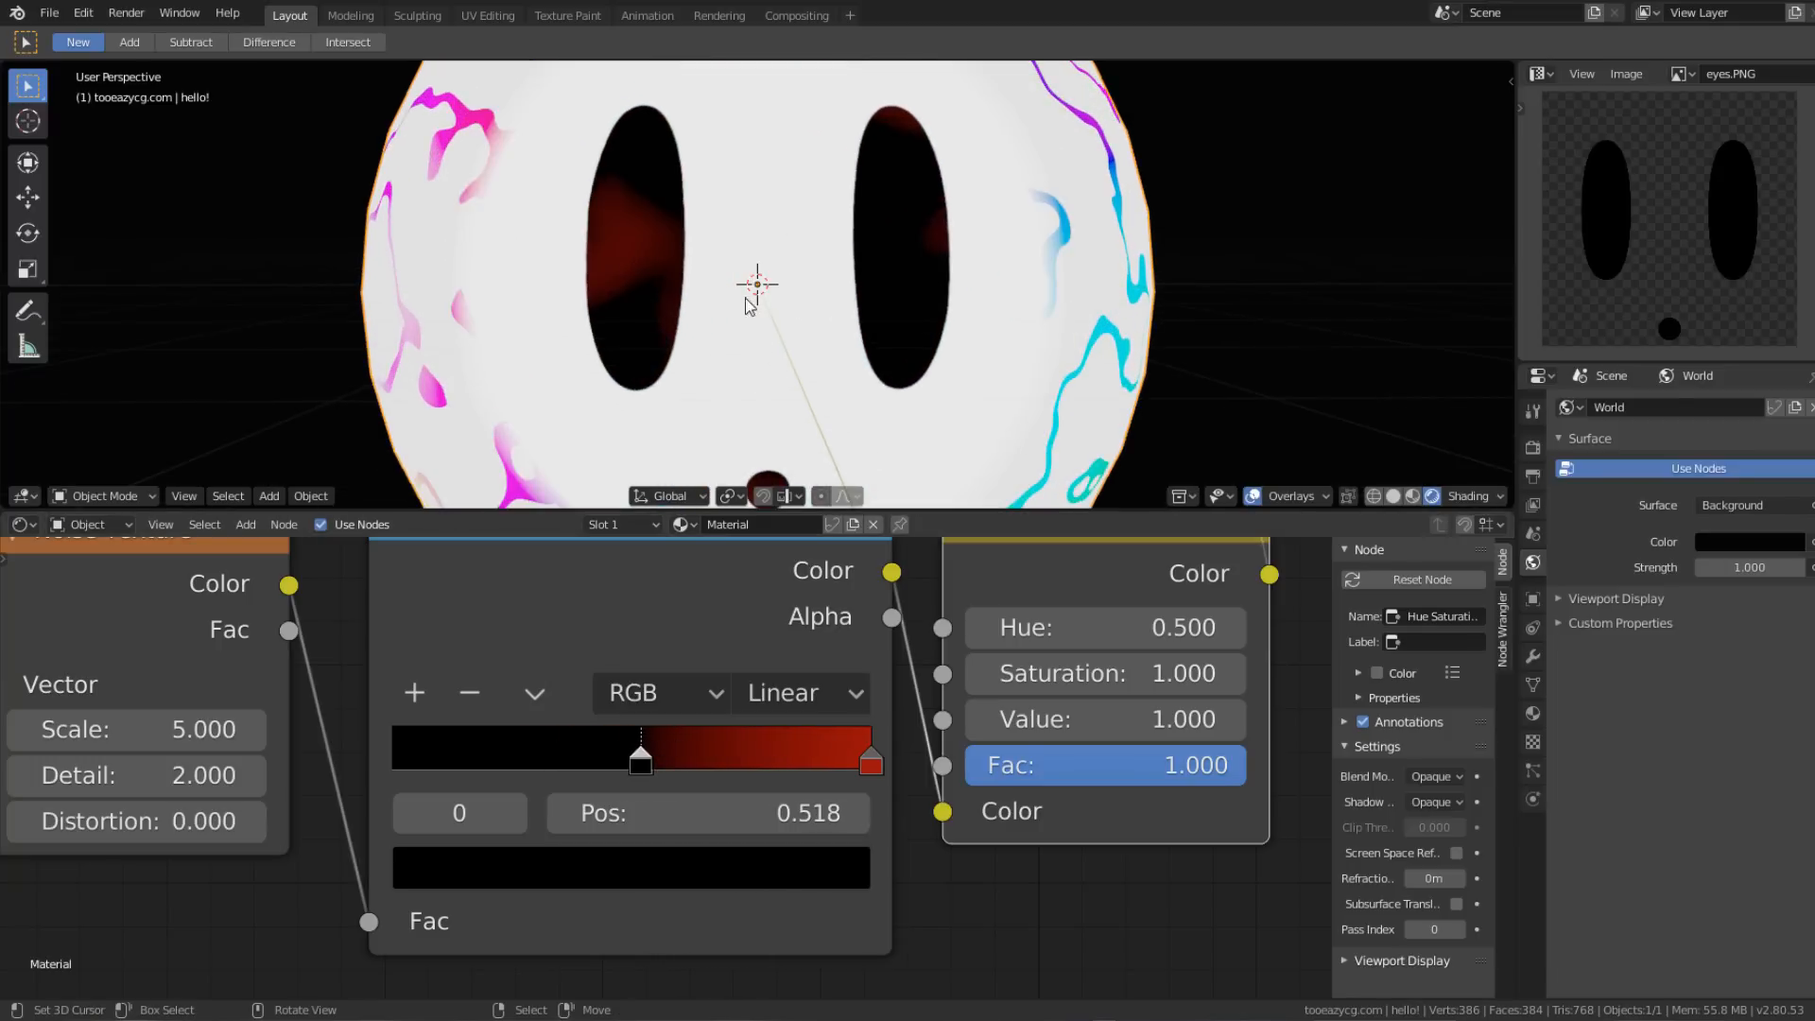
scroll(890, 790, "down", 3)
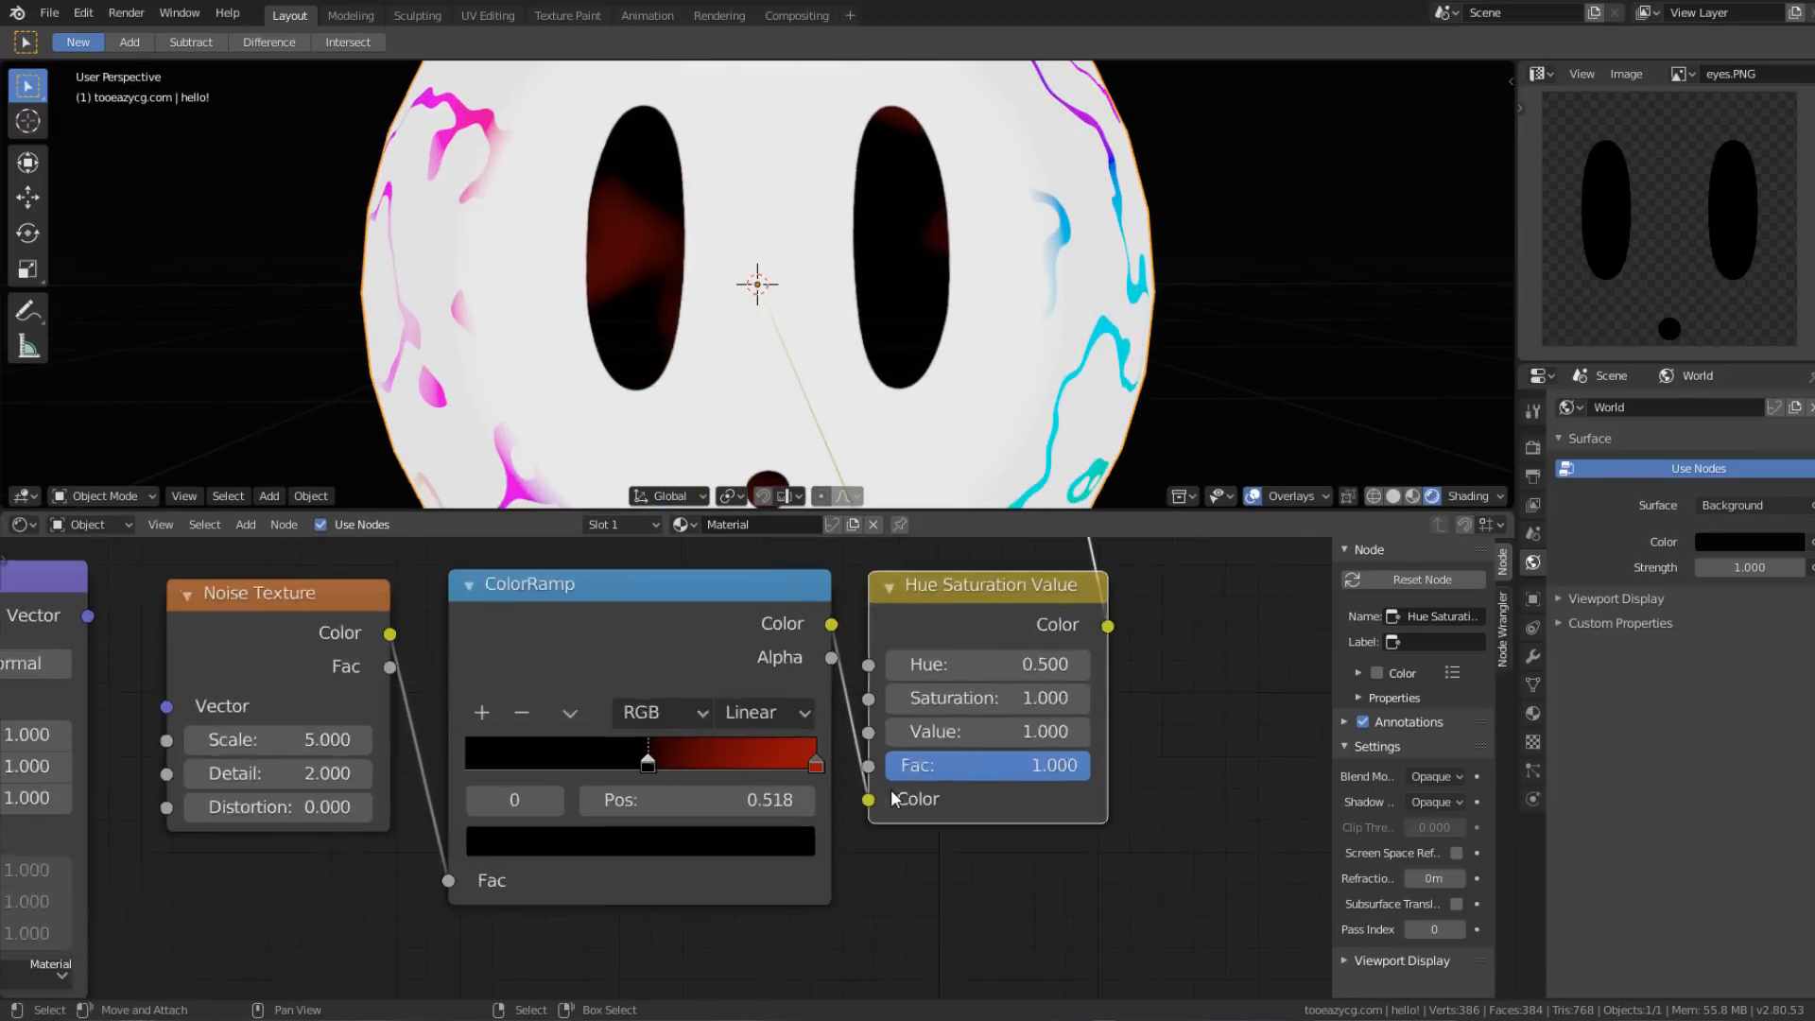
scroll(889, 788, "up", 3)
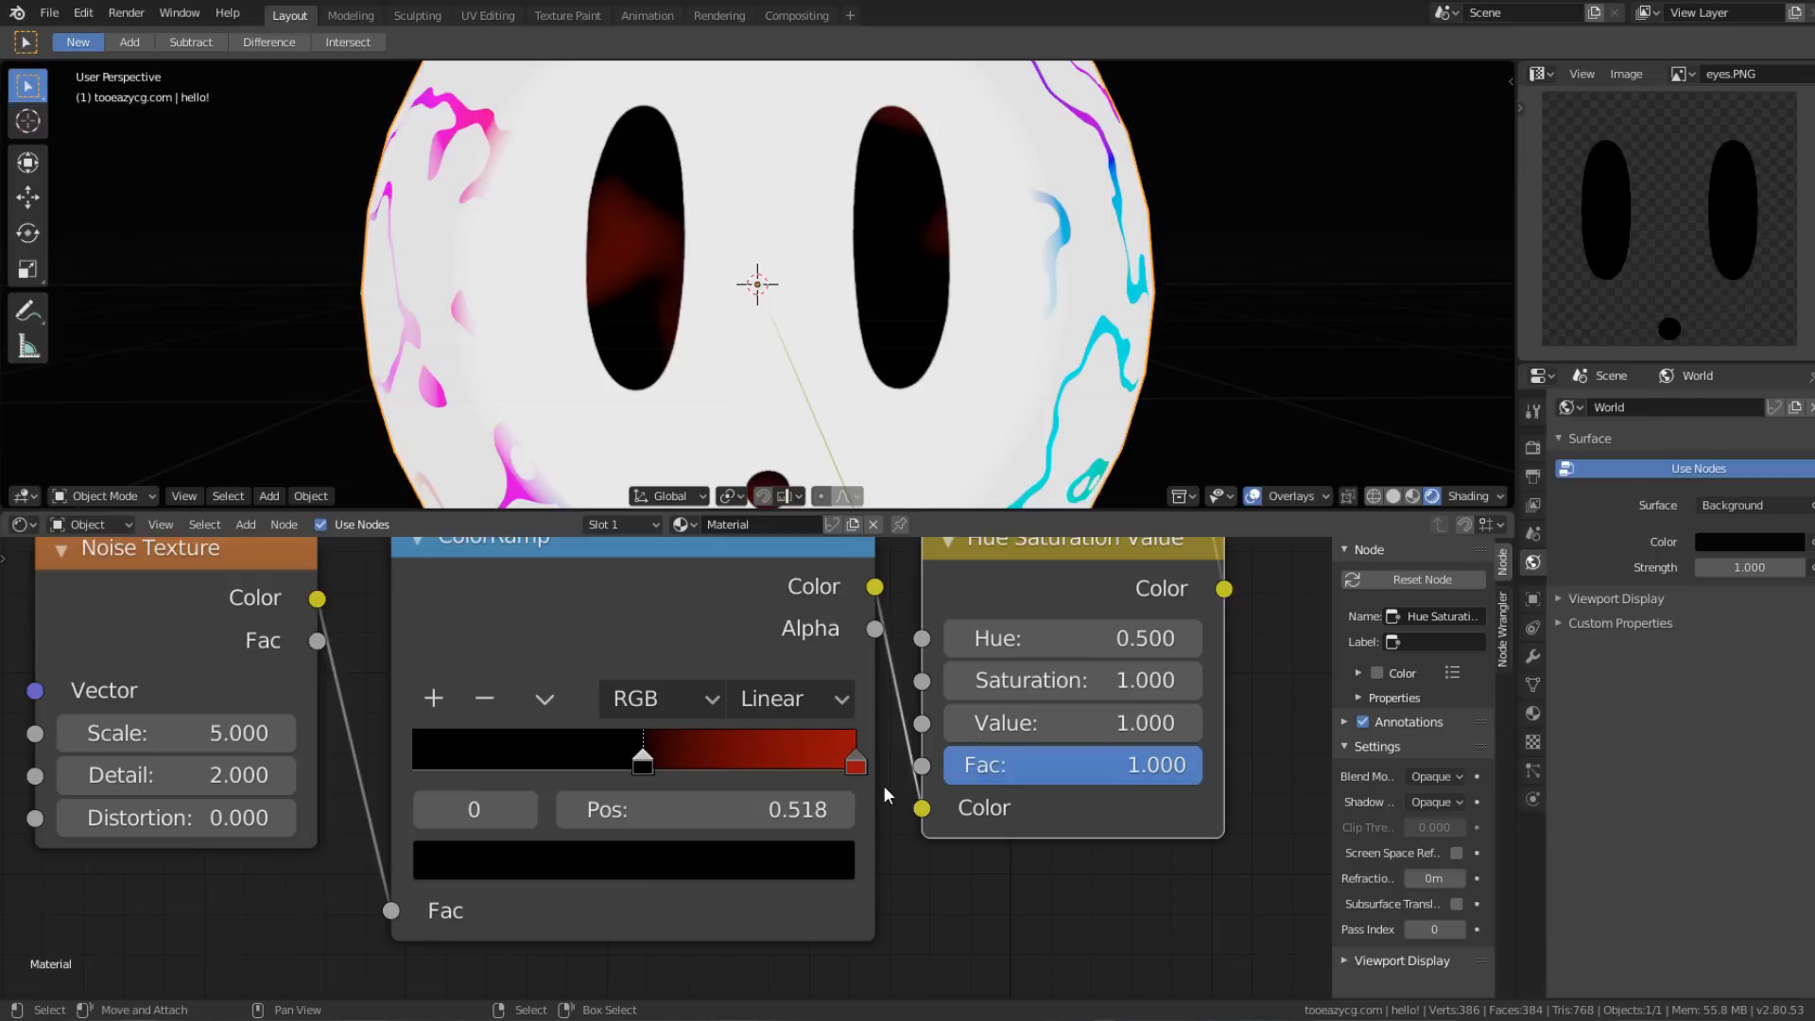
Step: Set Saturation to 3 and Value to 2 on the eyes' Hue Saturation Value node
left_click(1075, 685)
type("3")
key("Return")
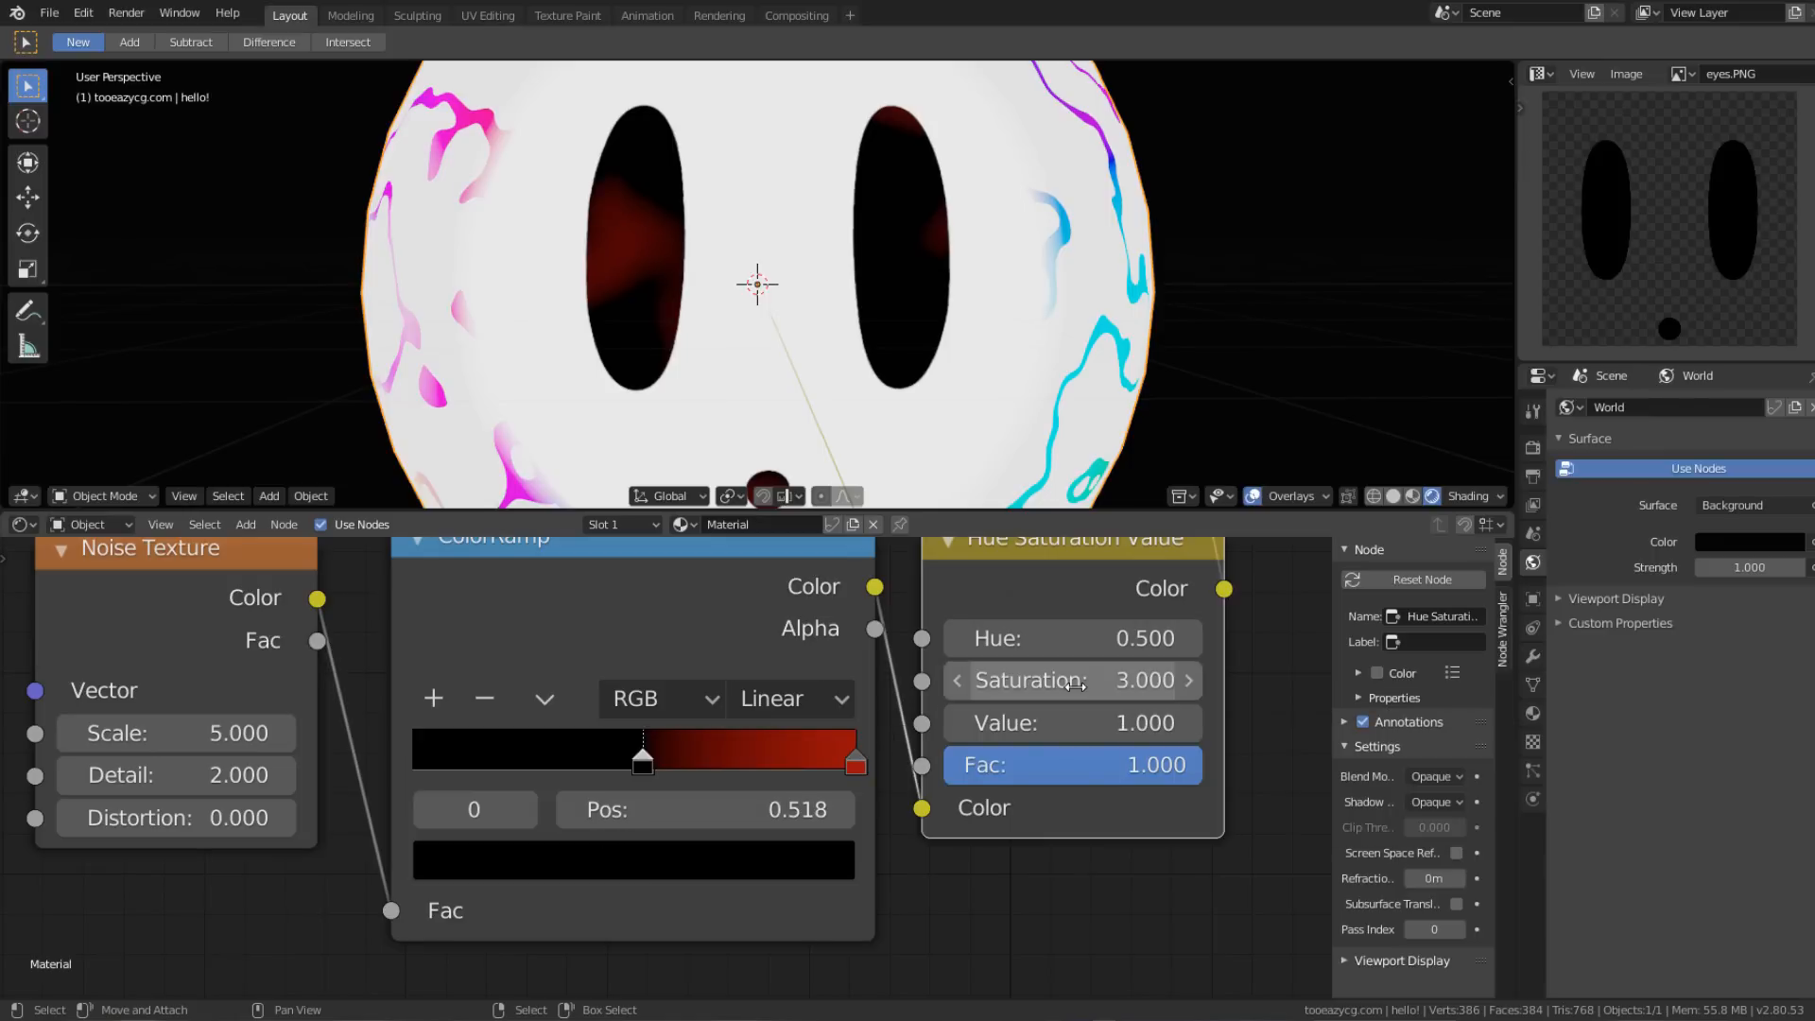
left_click(1078, 721)
type("2")
key("Return")
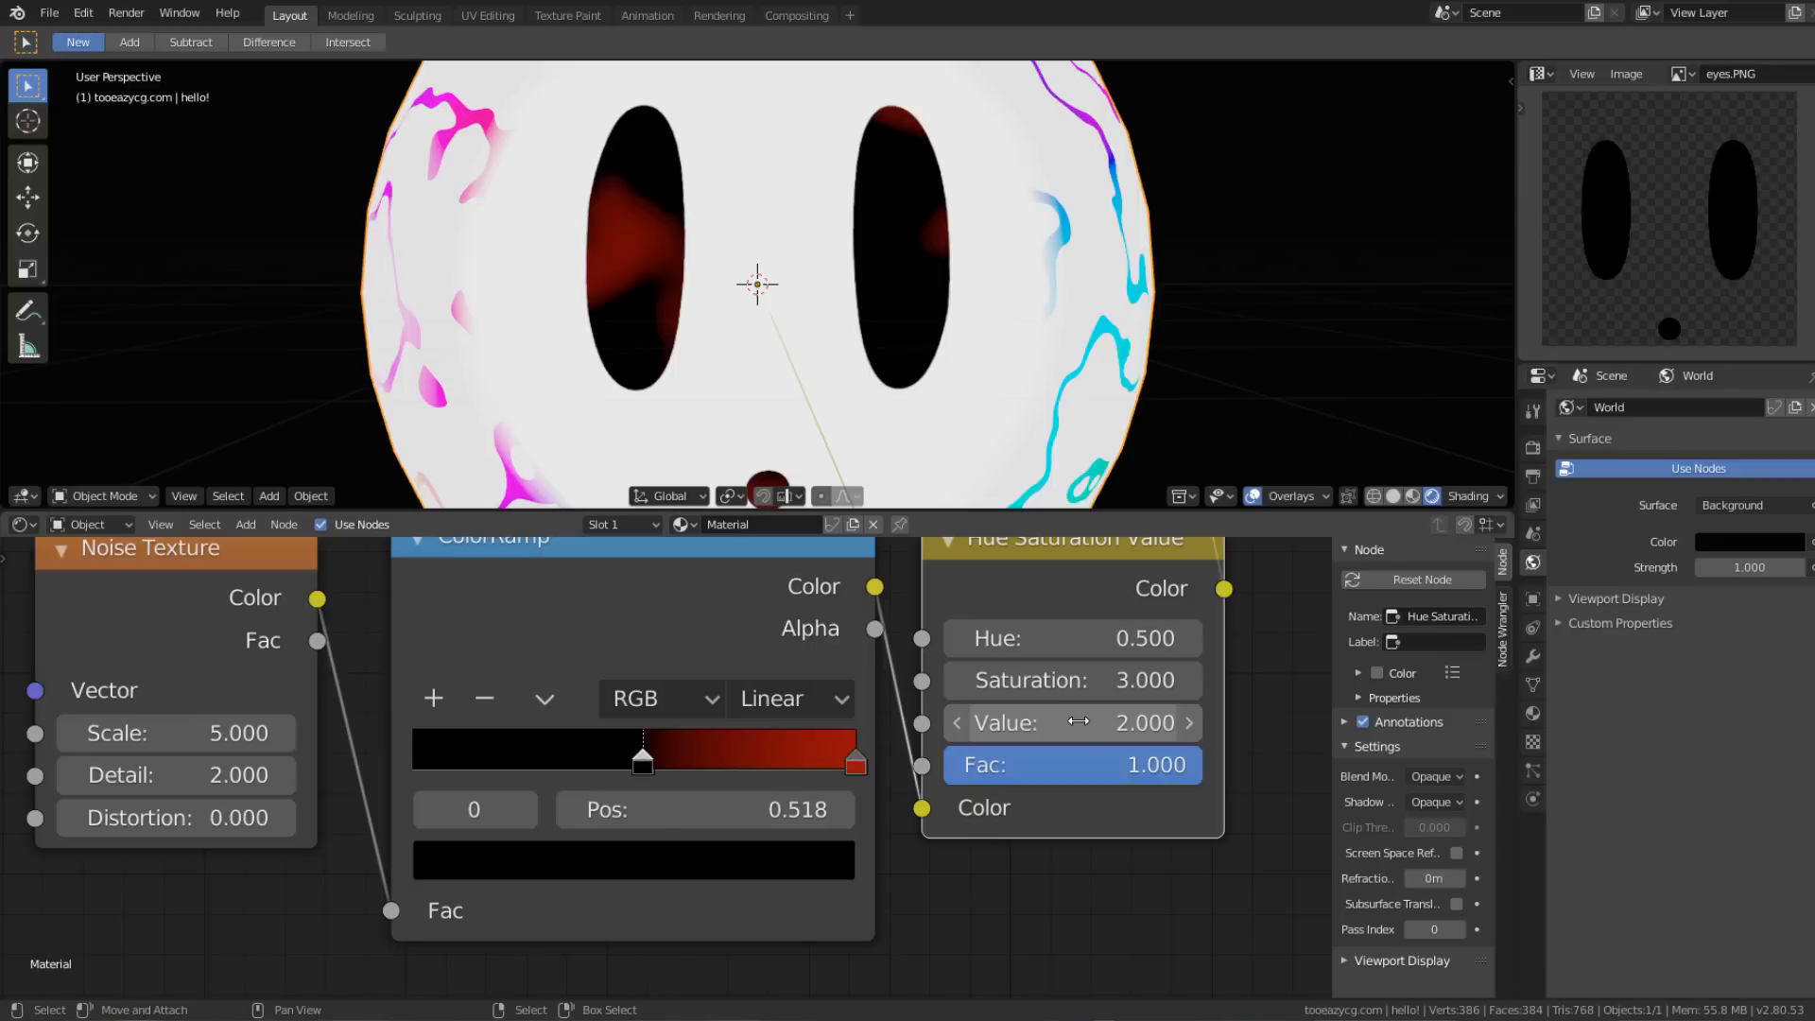
Step: Add a Texture Coordinate node in front of the unconnected Mapping node and the eyes.PNG texture
scroll(662, 756, "down", 2)
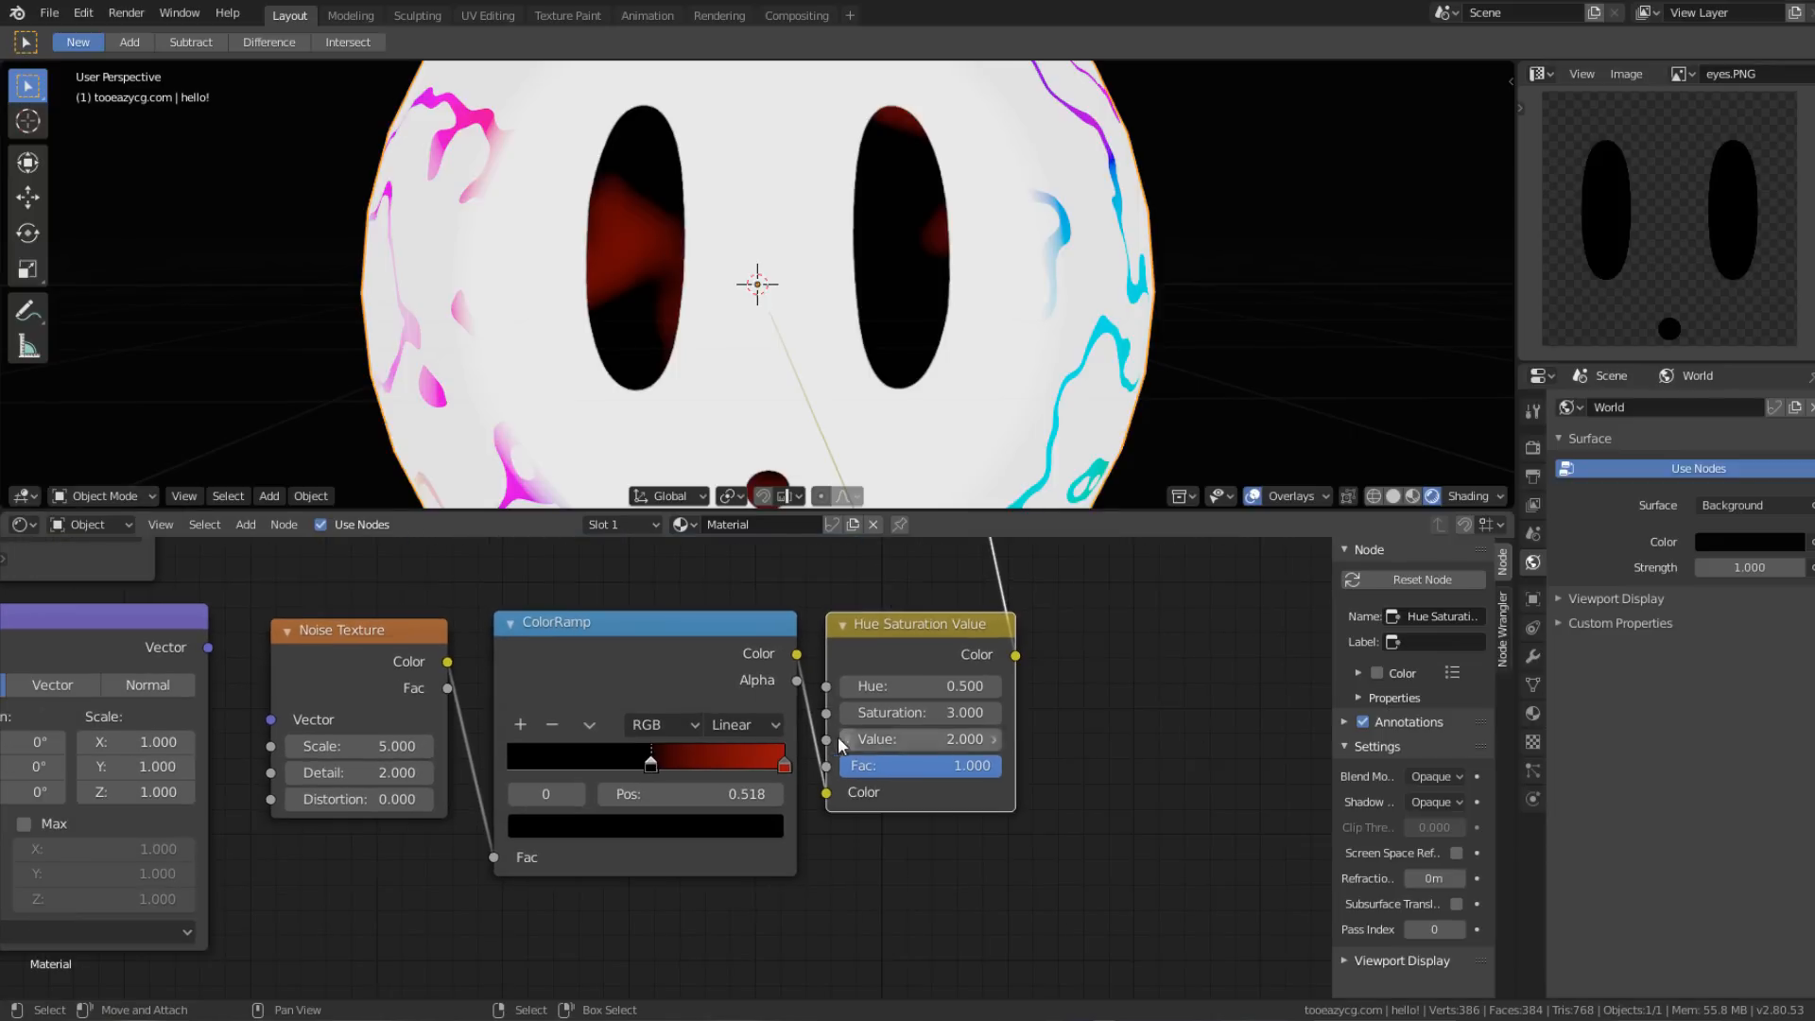
middle_click_drag(534, 714, 976, 738)
scroll(977, 737, "up", 1)
scroll(956, 799, "down", 4)
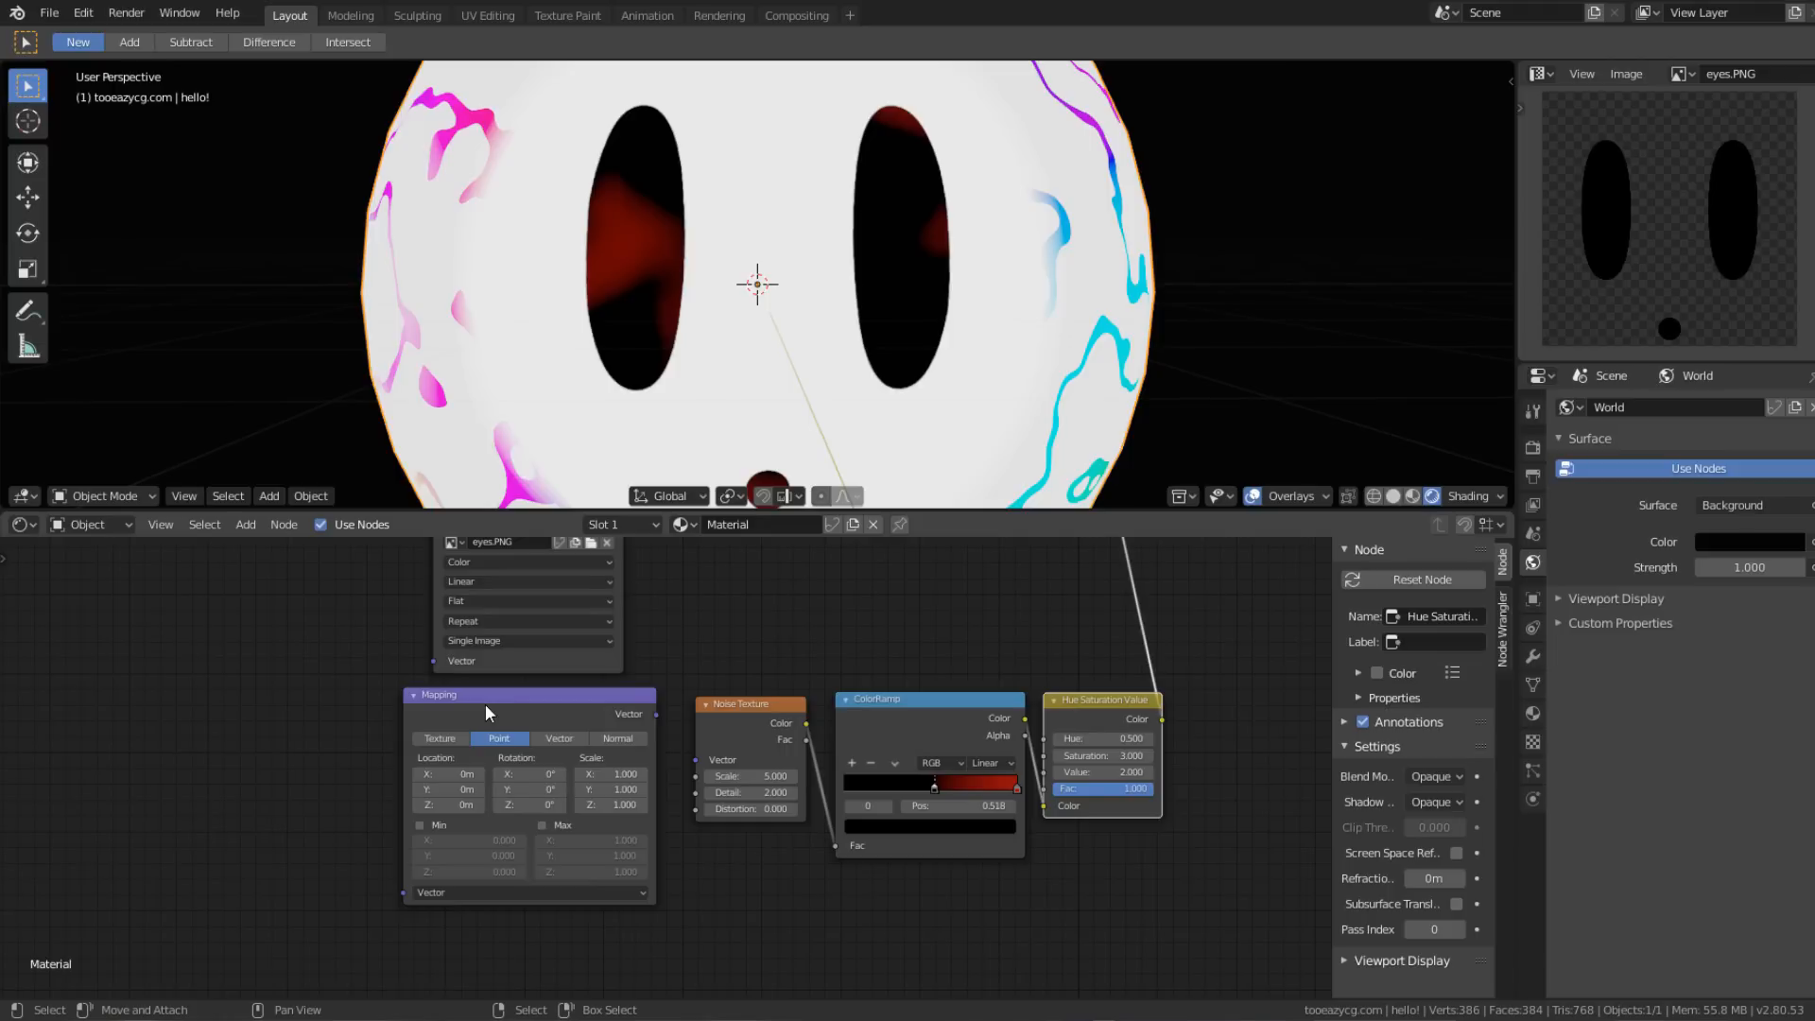
middle_click_drag(491, 718, 869, 843)
key("shift+a")
left_click(649, 661)
type("text")
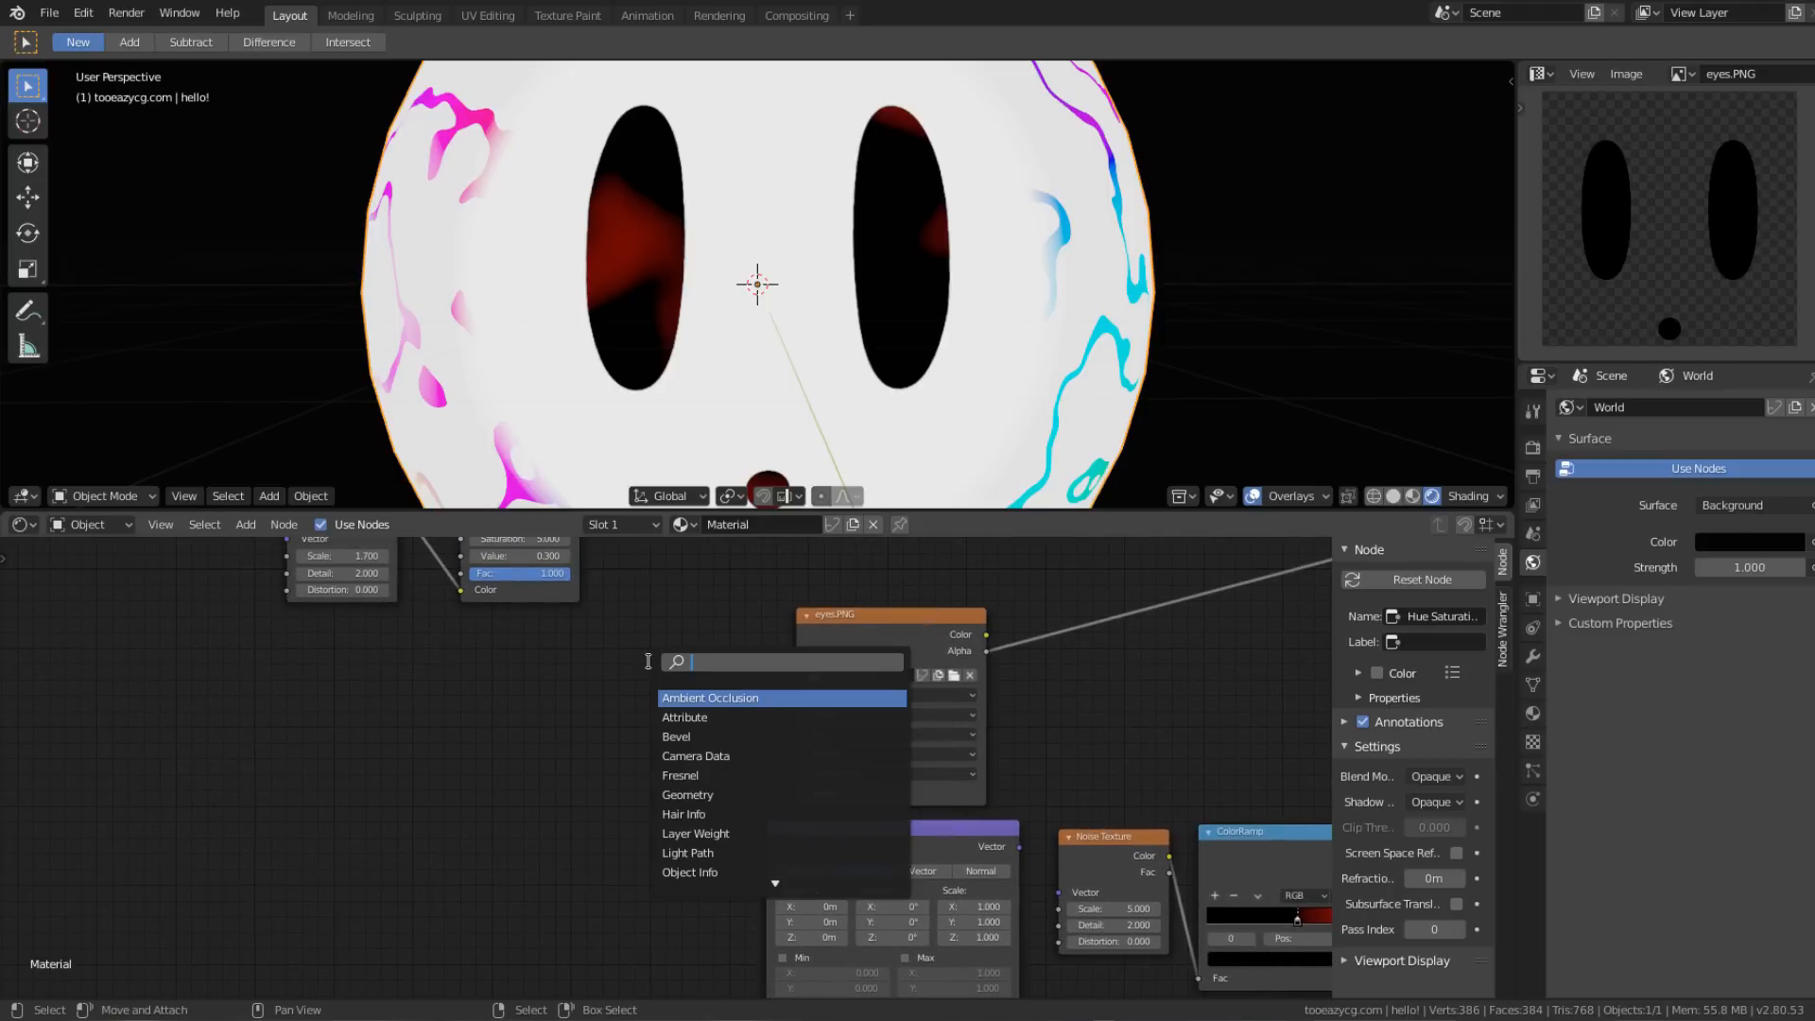
key("Return")
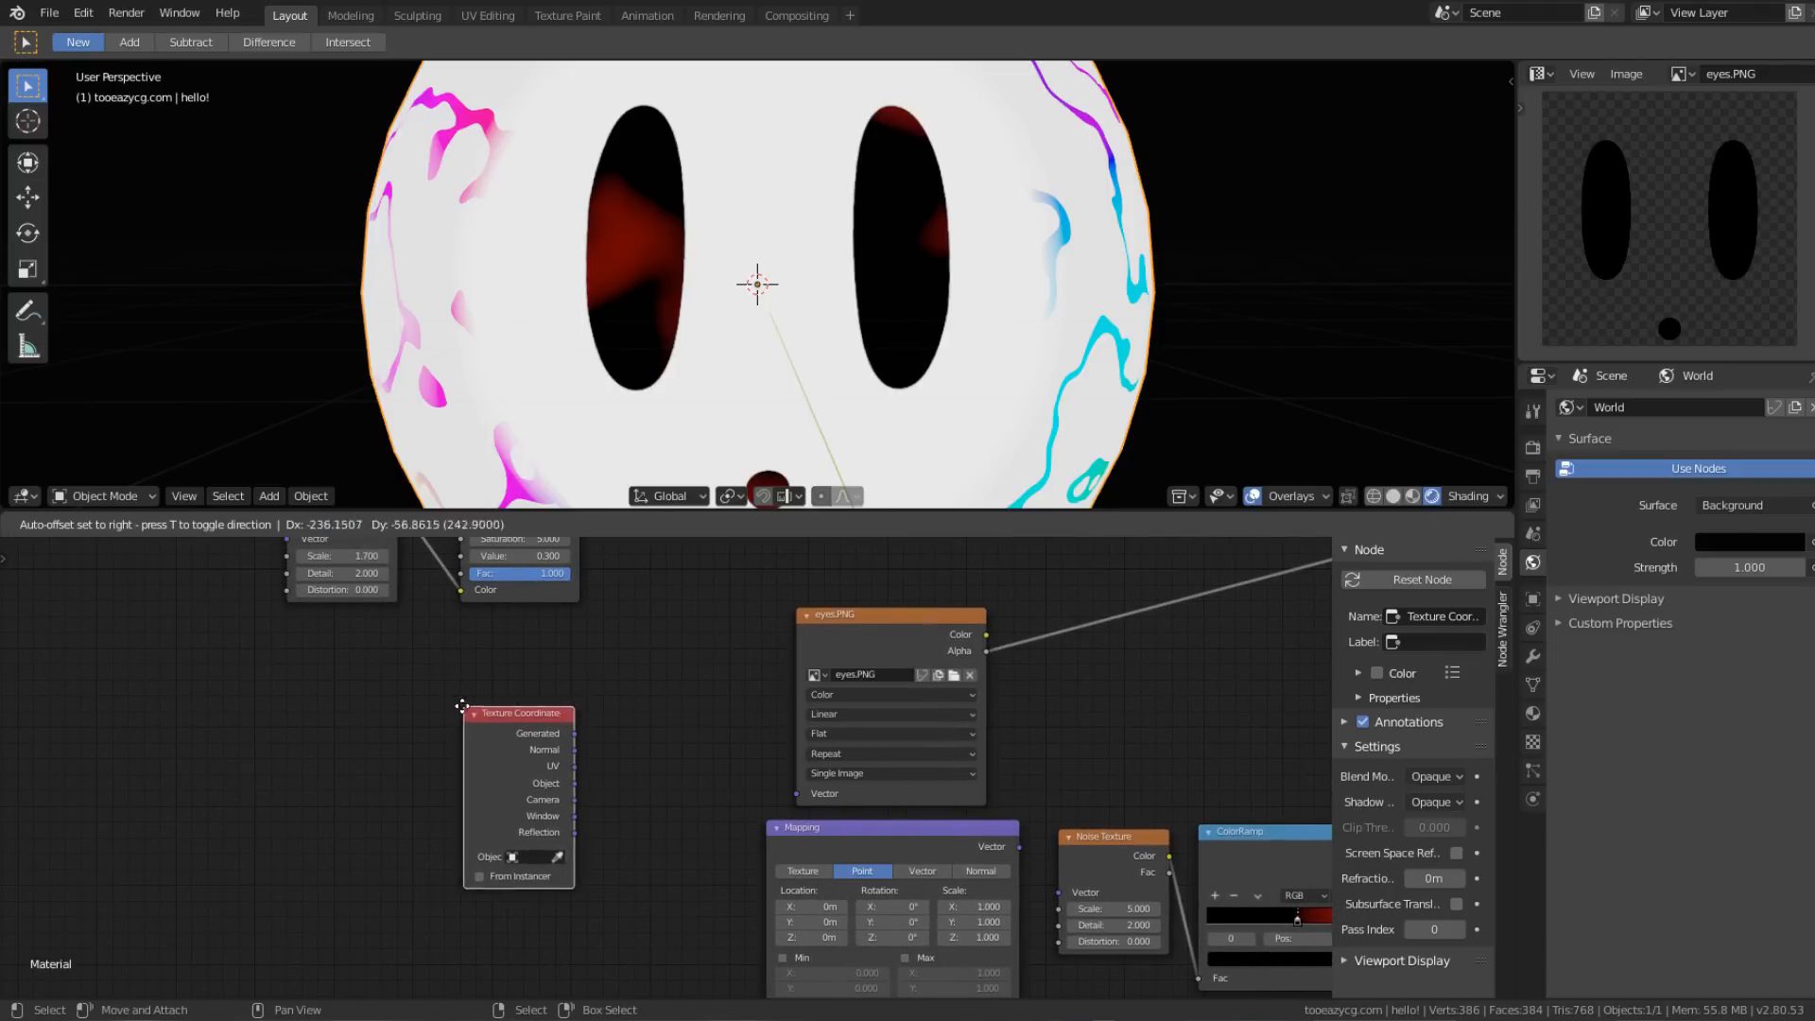
left_click(437, 711)
Step: Connect the Texture Coordinate's Generated output to the Mapping node's Vector input, and the Mapping output to the eyes' Noise Texture Vector
scroll(393, 620, "up", 2)
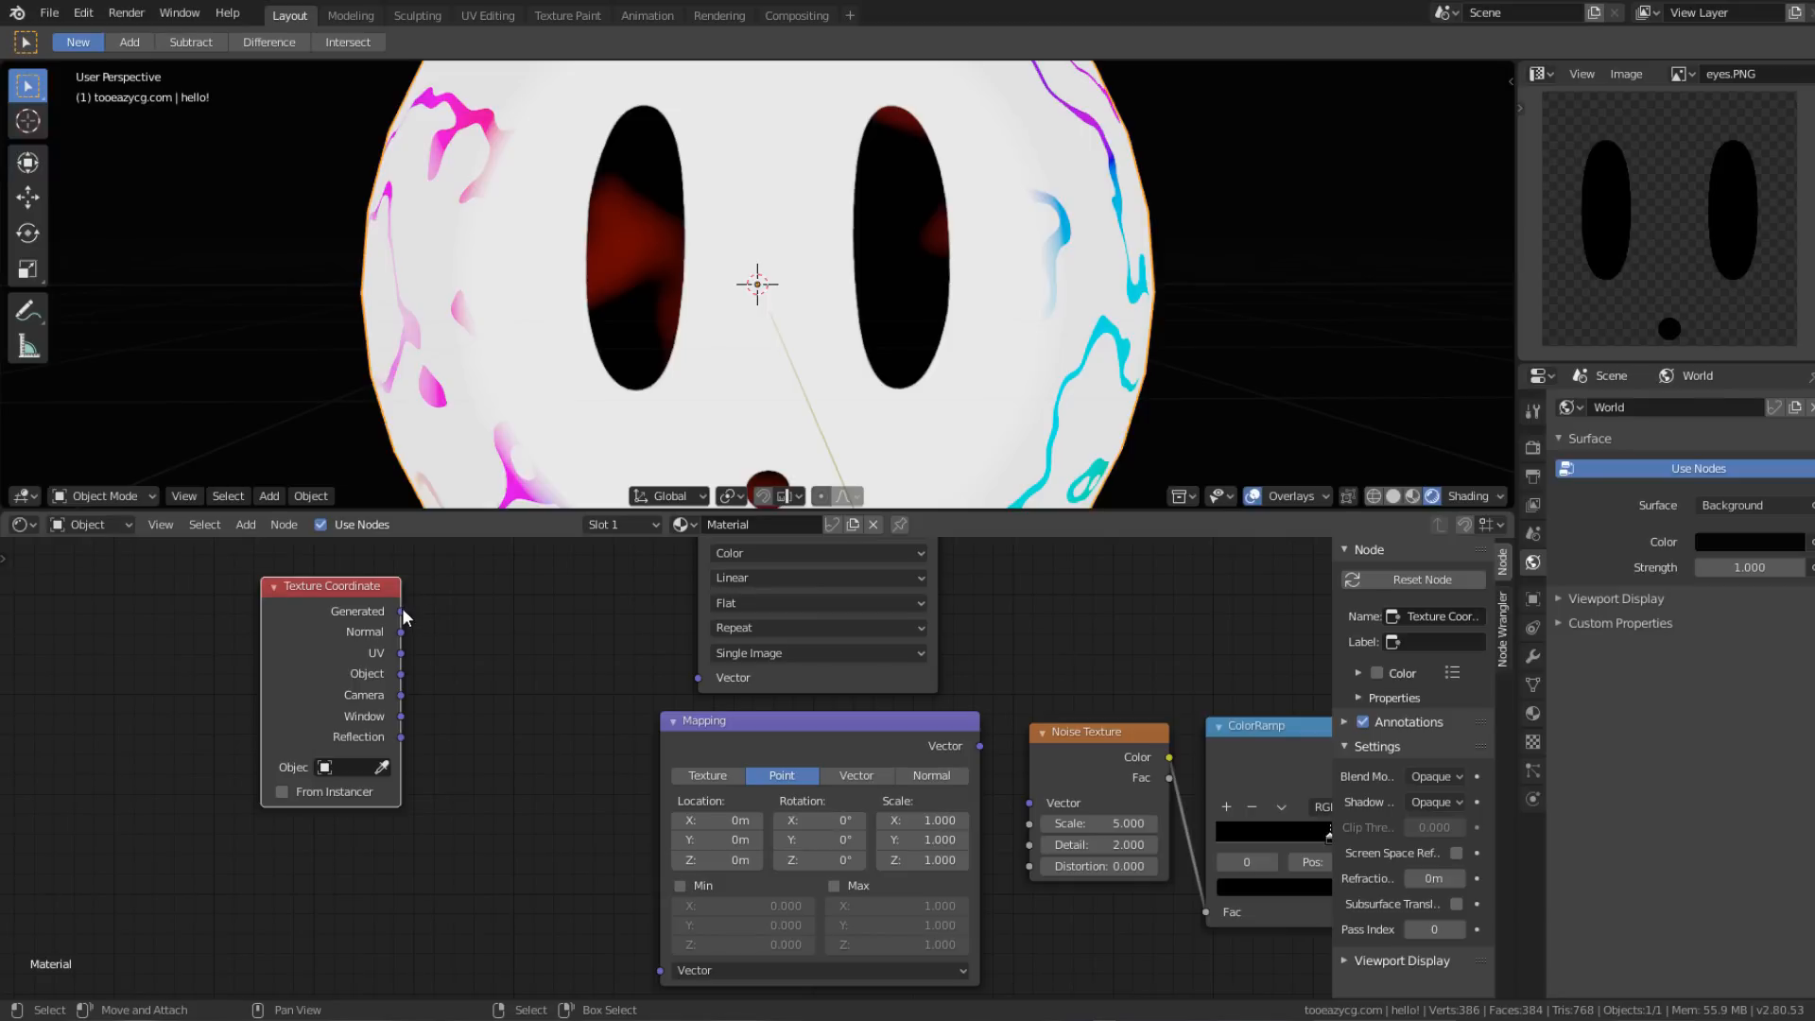
left_click_drag(403, 613, 667, 965)
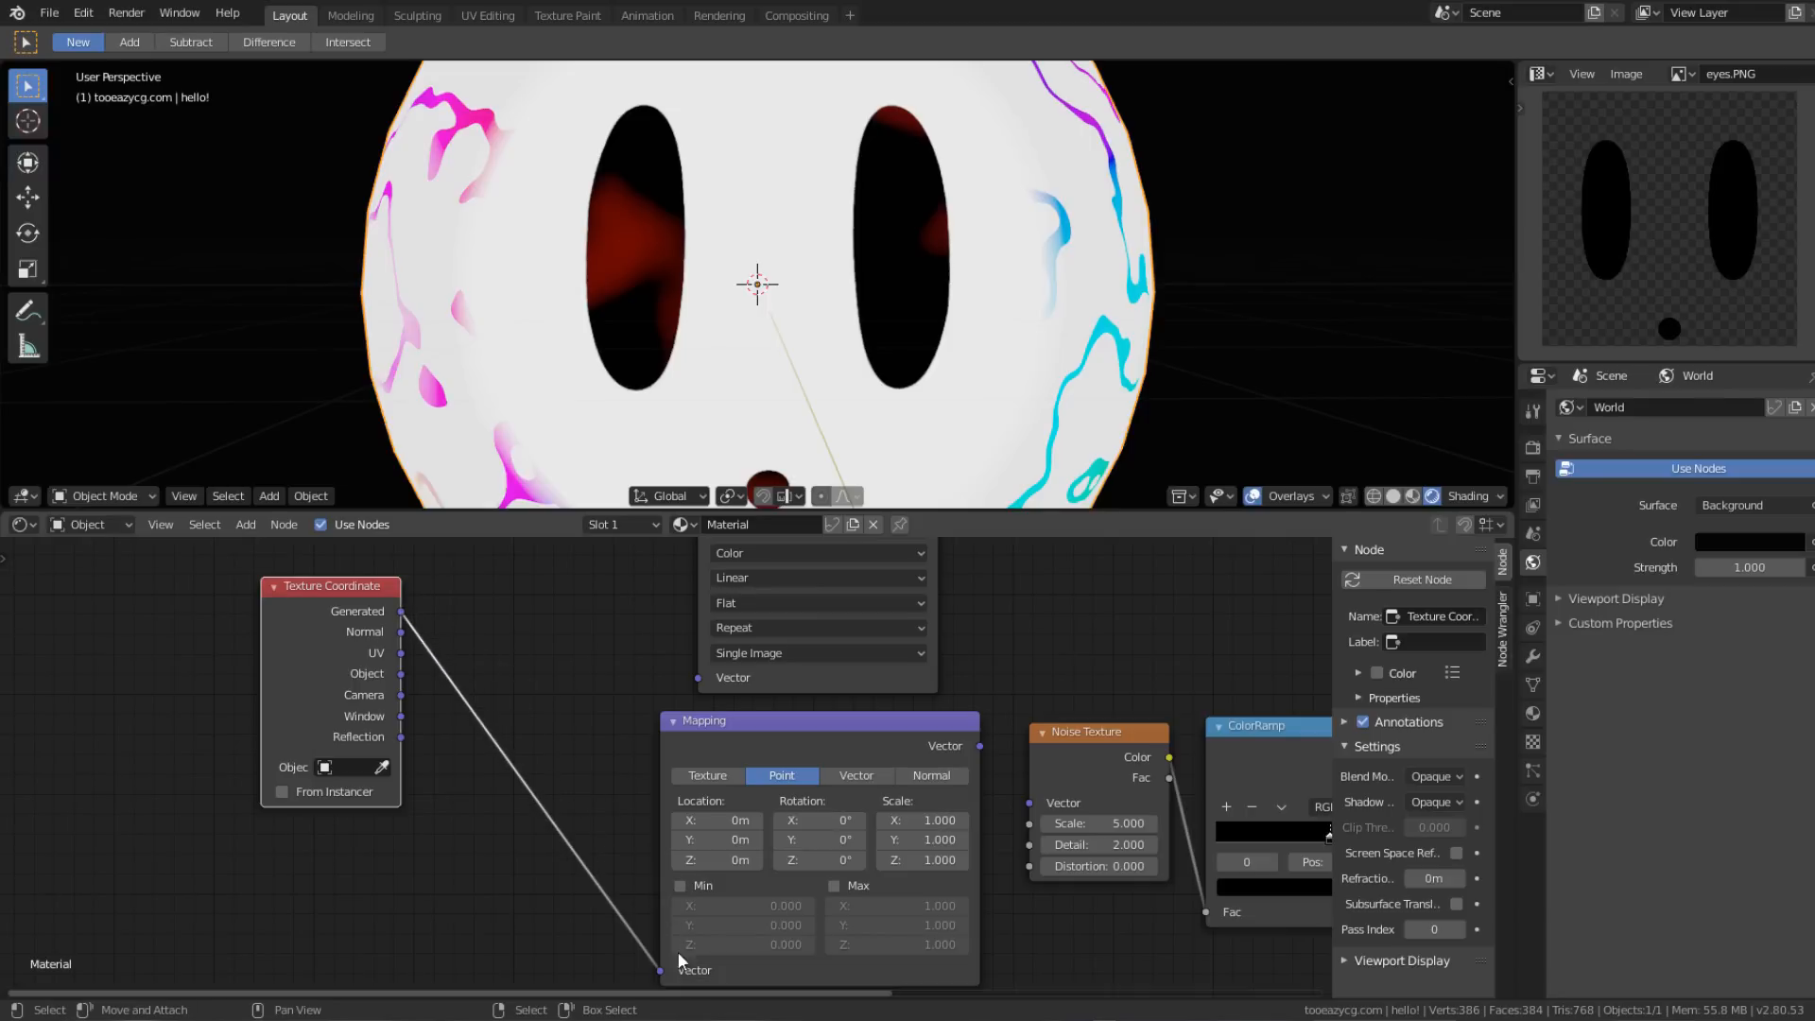
scroll(656, 938, "right", 3, "ctrl")
scroll(750, 697, "up", 2)
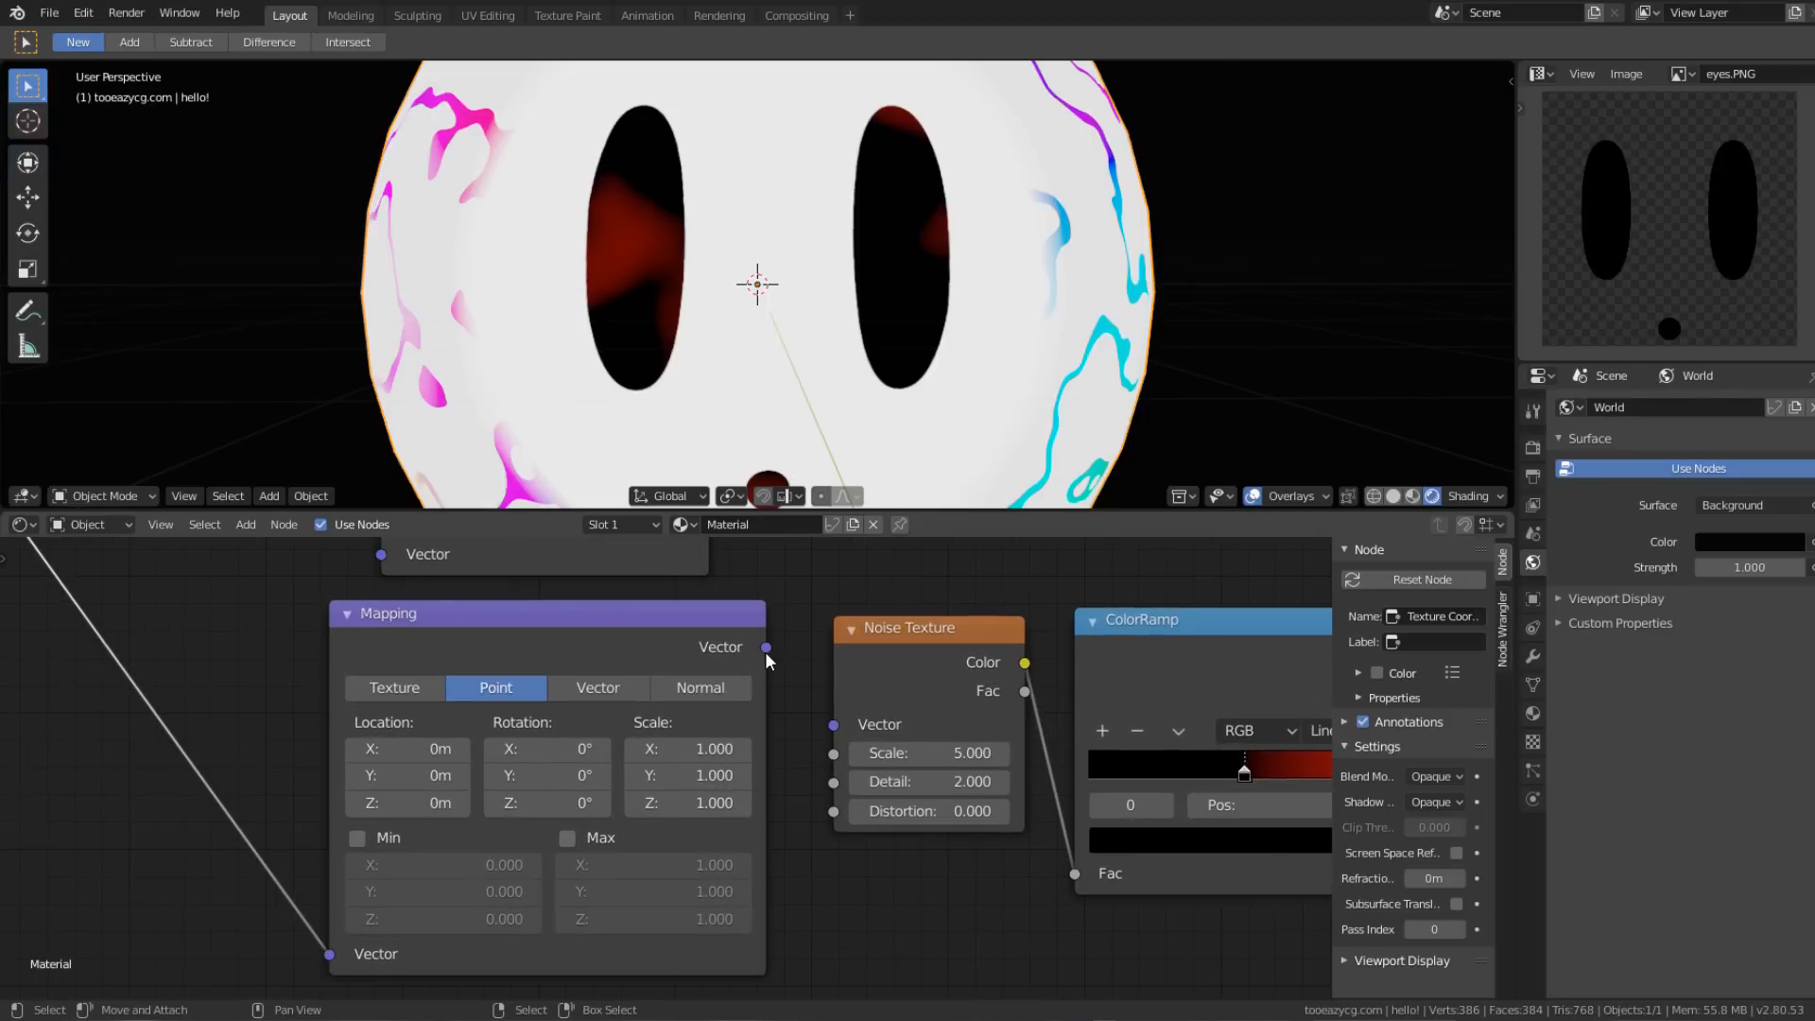
left_click_drag(766, 648, 841, 721)
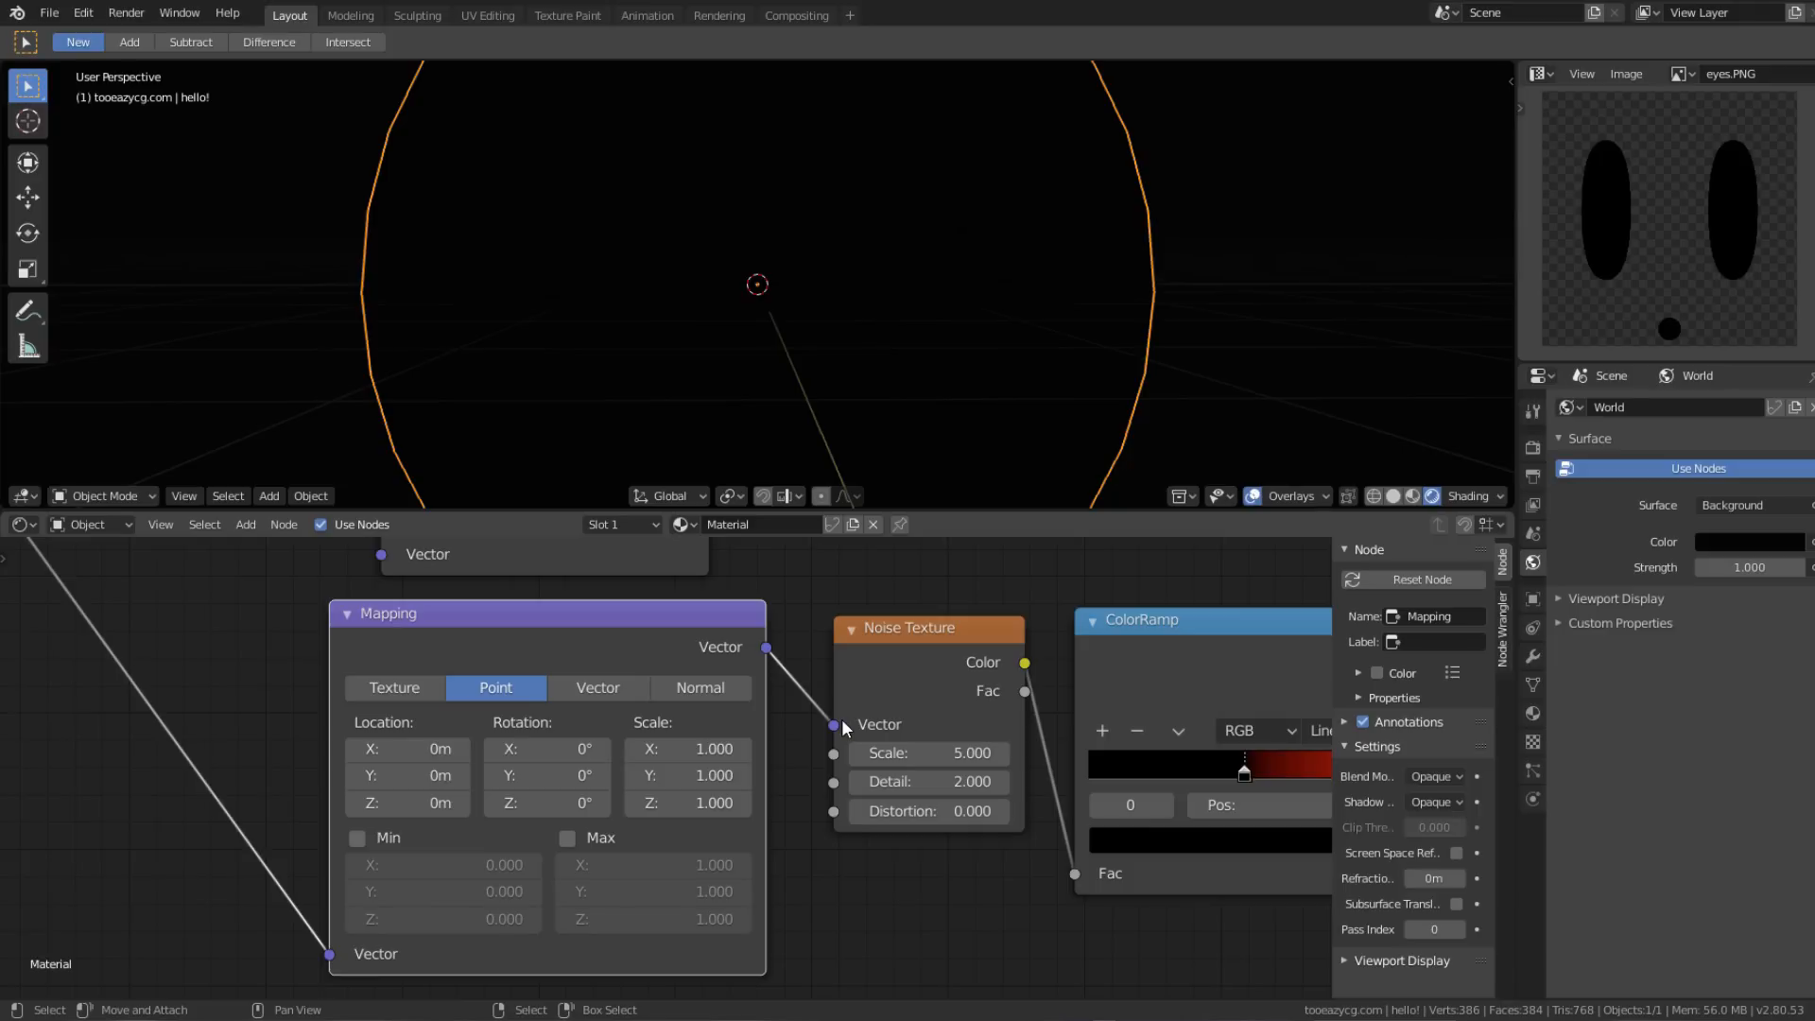
scroll(954, 673, "down", 2)
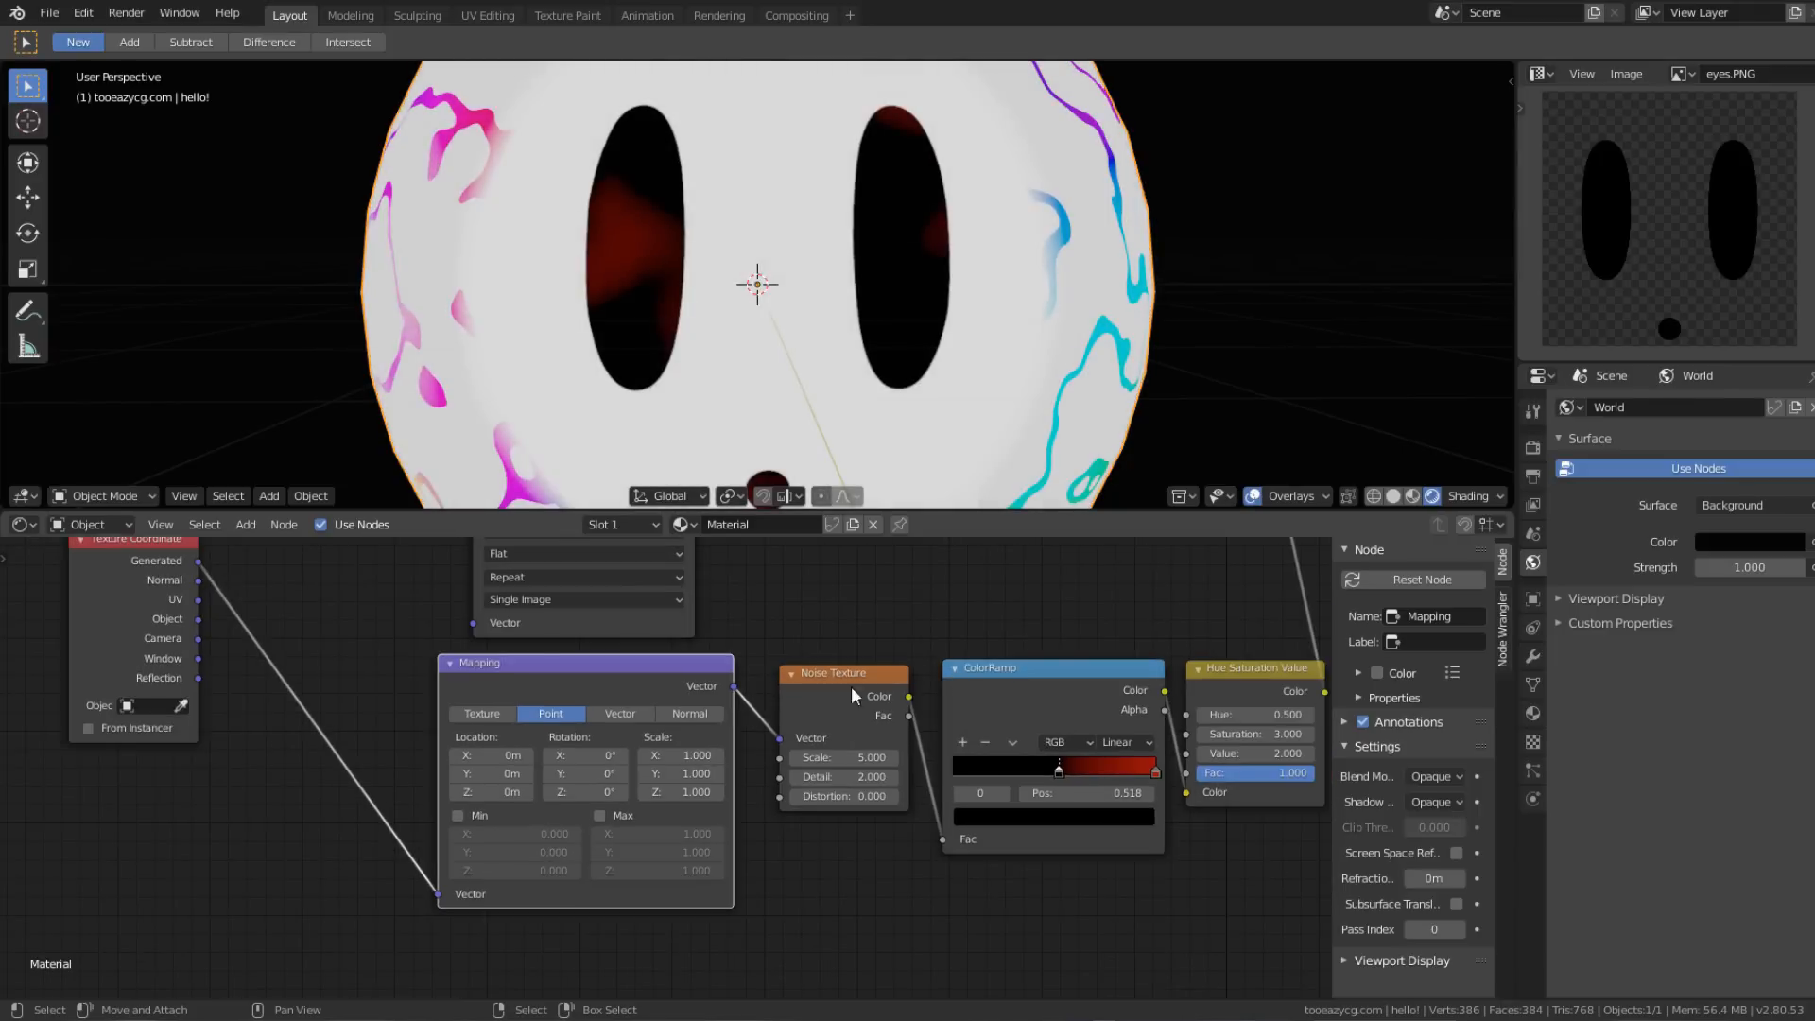
Step: Set the Scale of the eyes' Noise Texture to 2
scroll(851, 693, "up", 3)
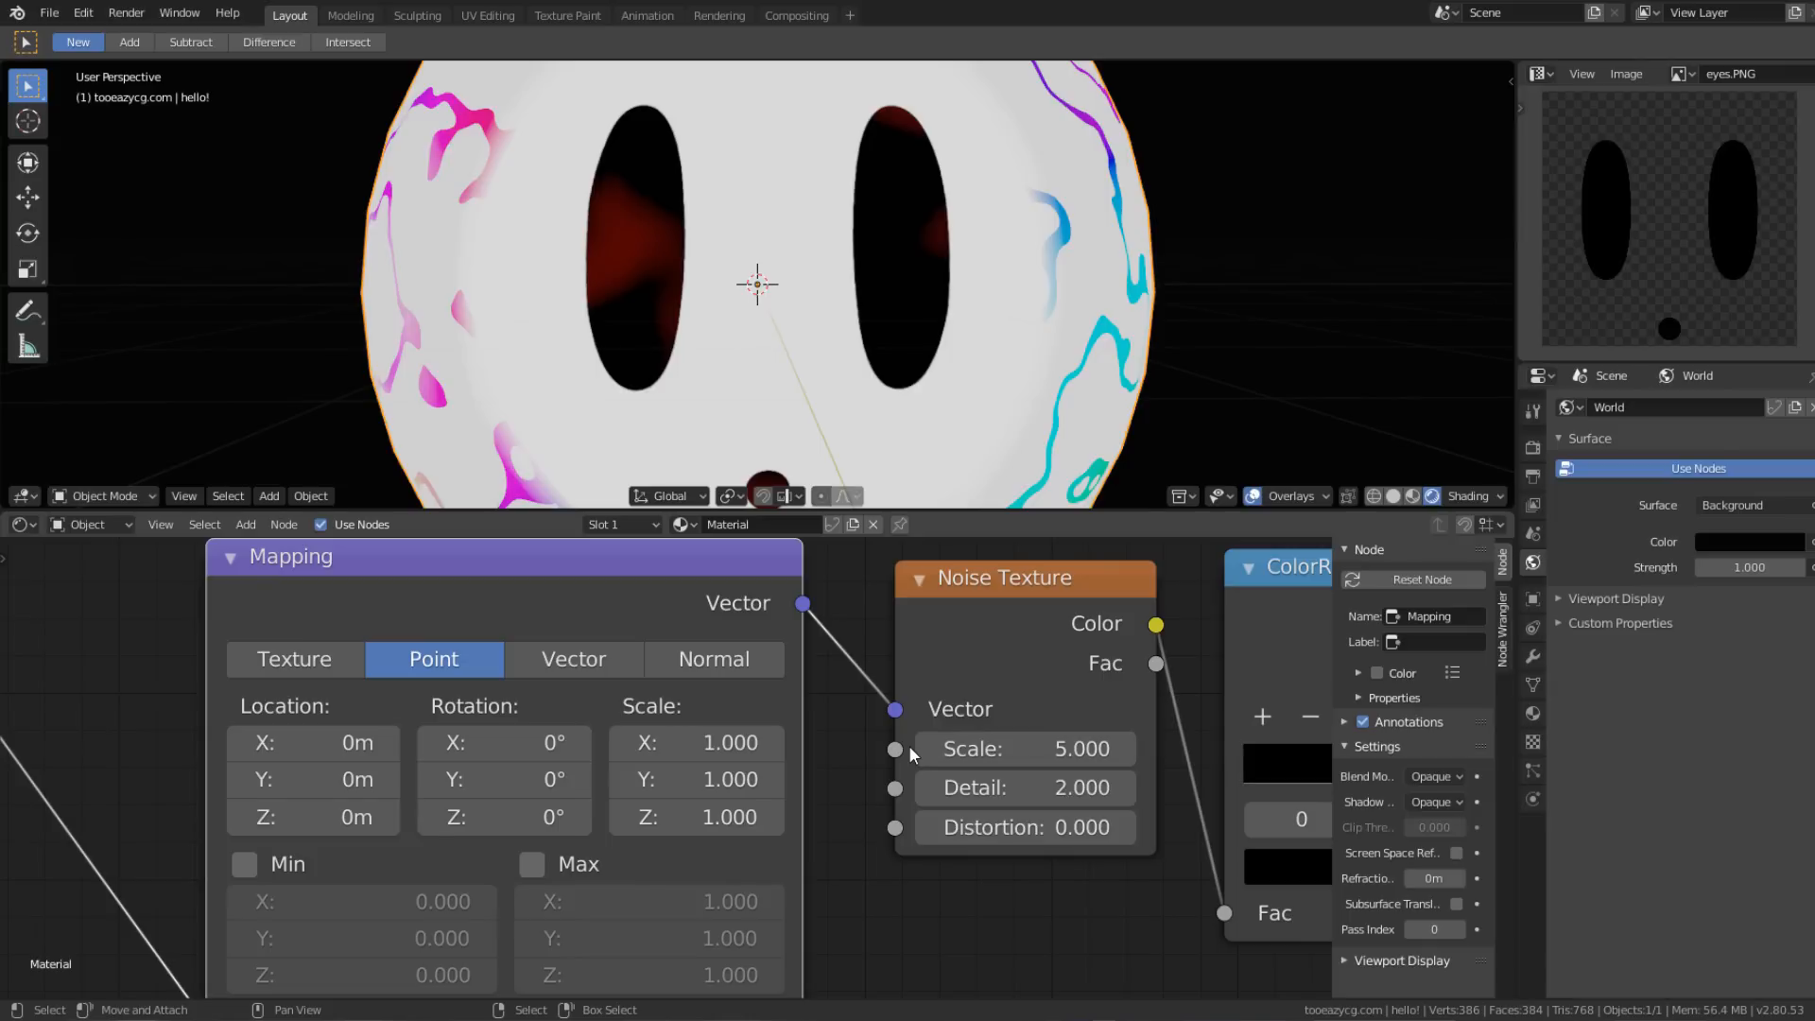
left_click(1038, 743)
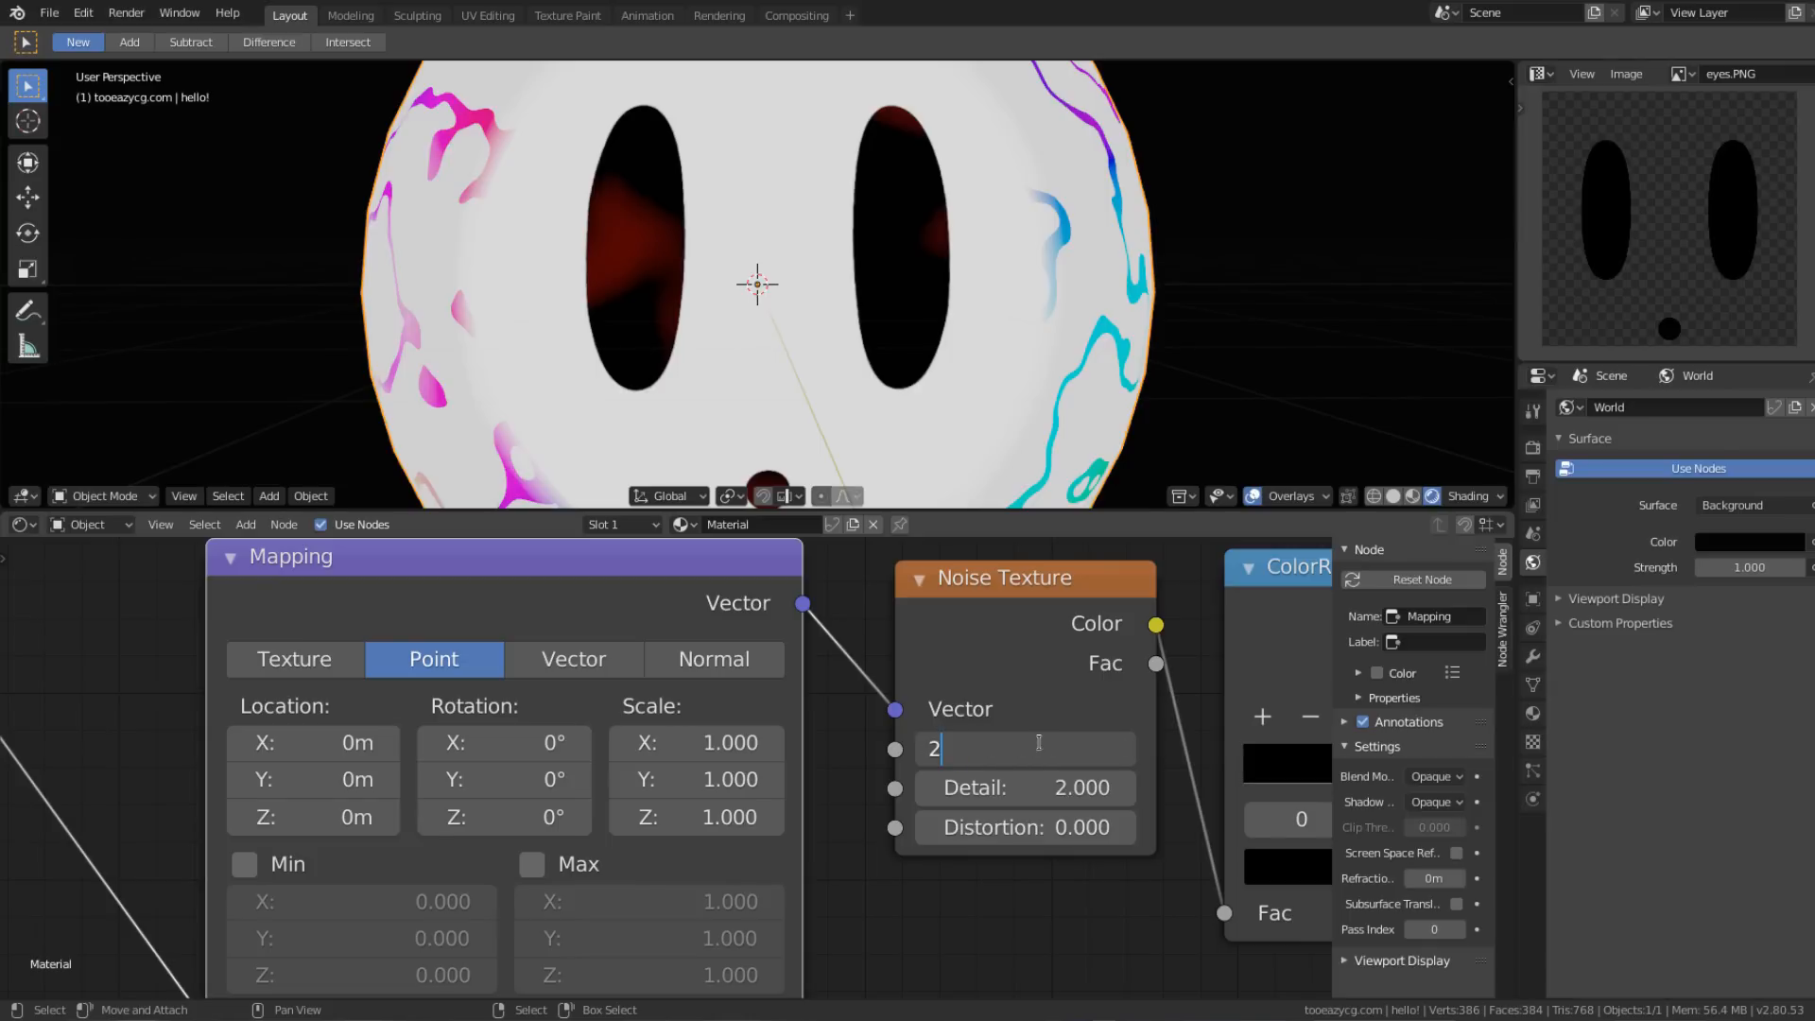
key("Return")
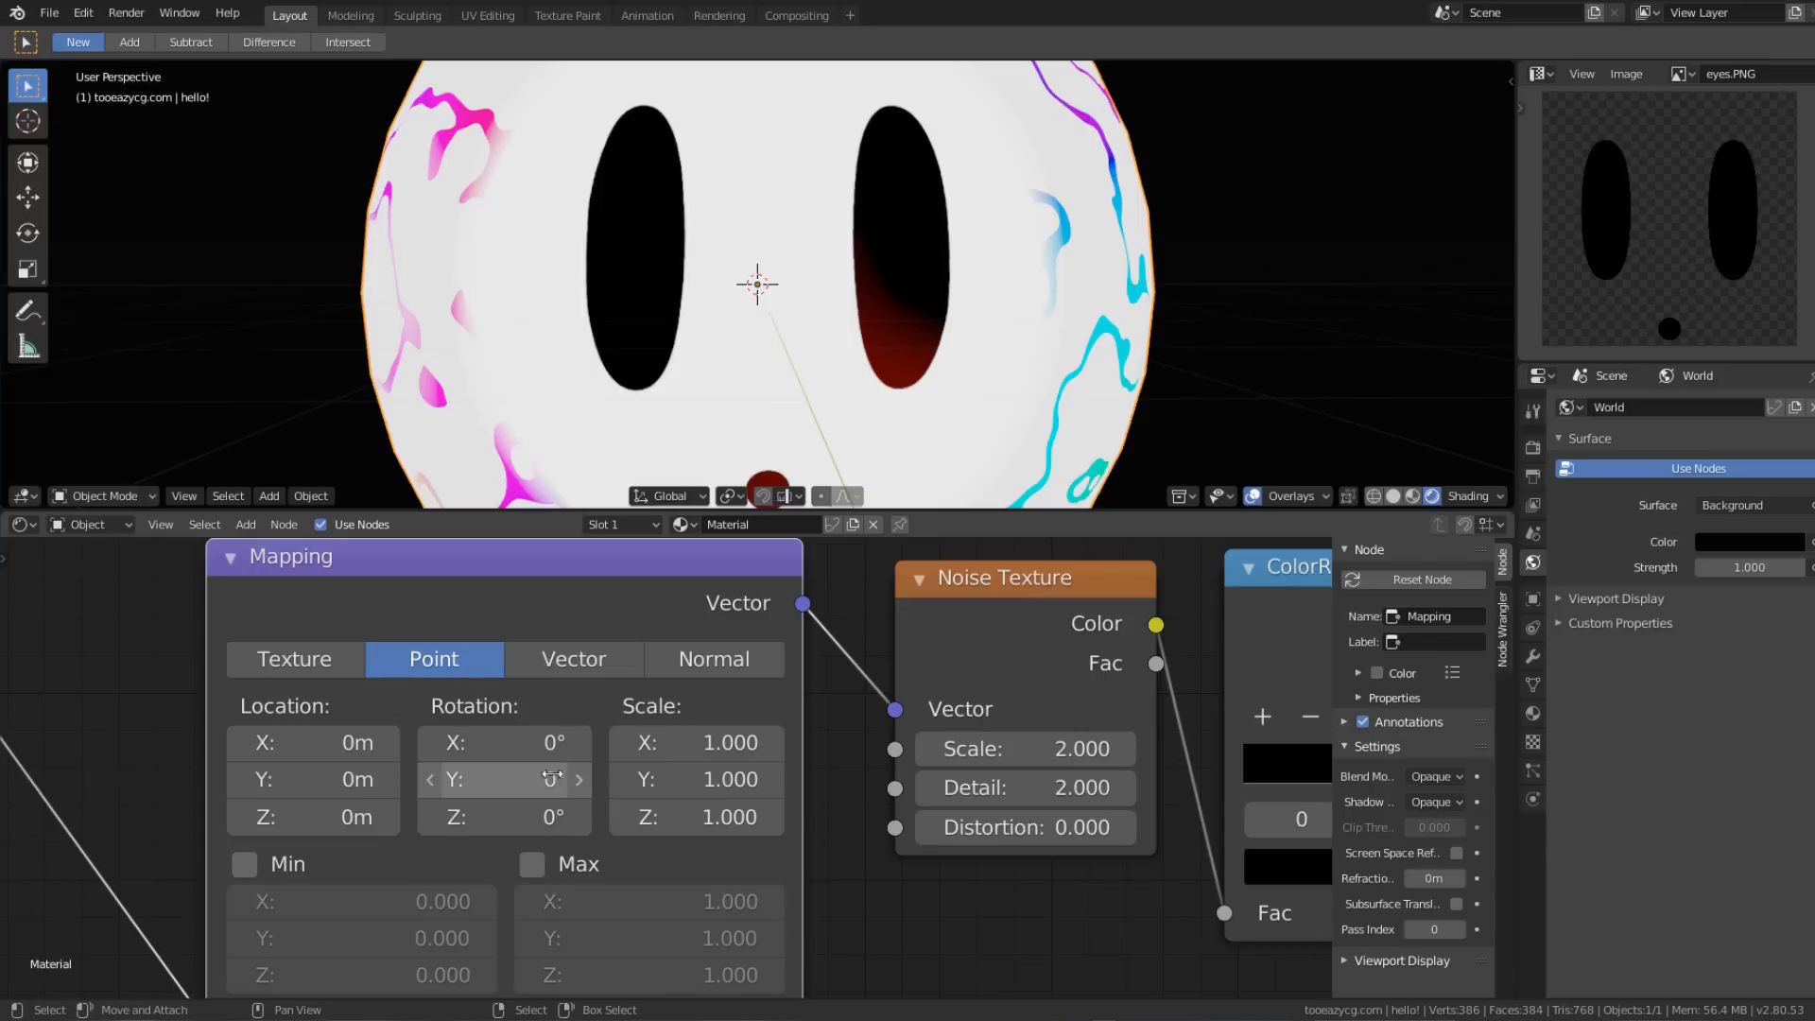
Step: Set the eyes' Mapping rotation to -281° on X and -145° on Z, and its Y location to 3 m
left_click_drag(510, 743, 350, 743)
left_click_drag(510, 817, 312, 817)
left_click(256, 792)
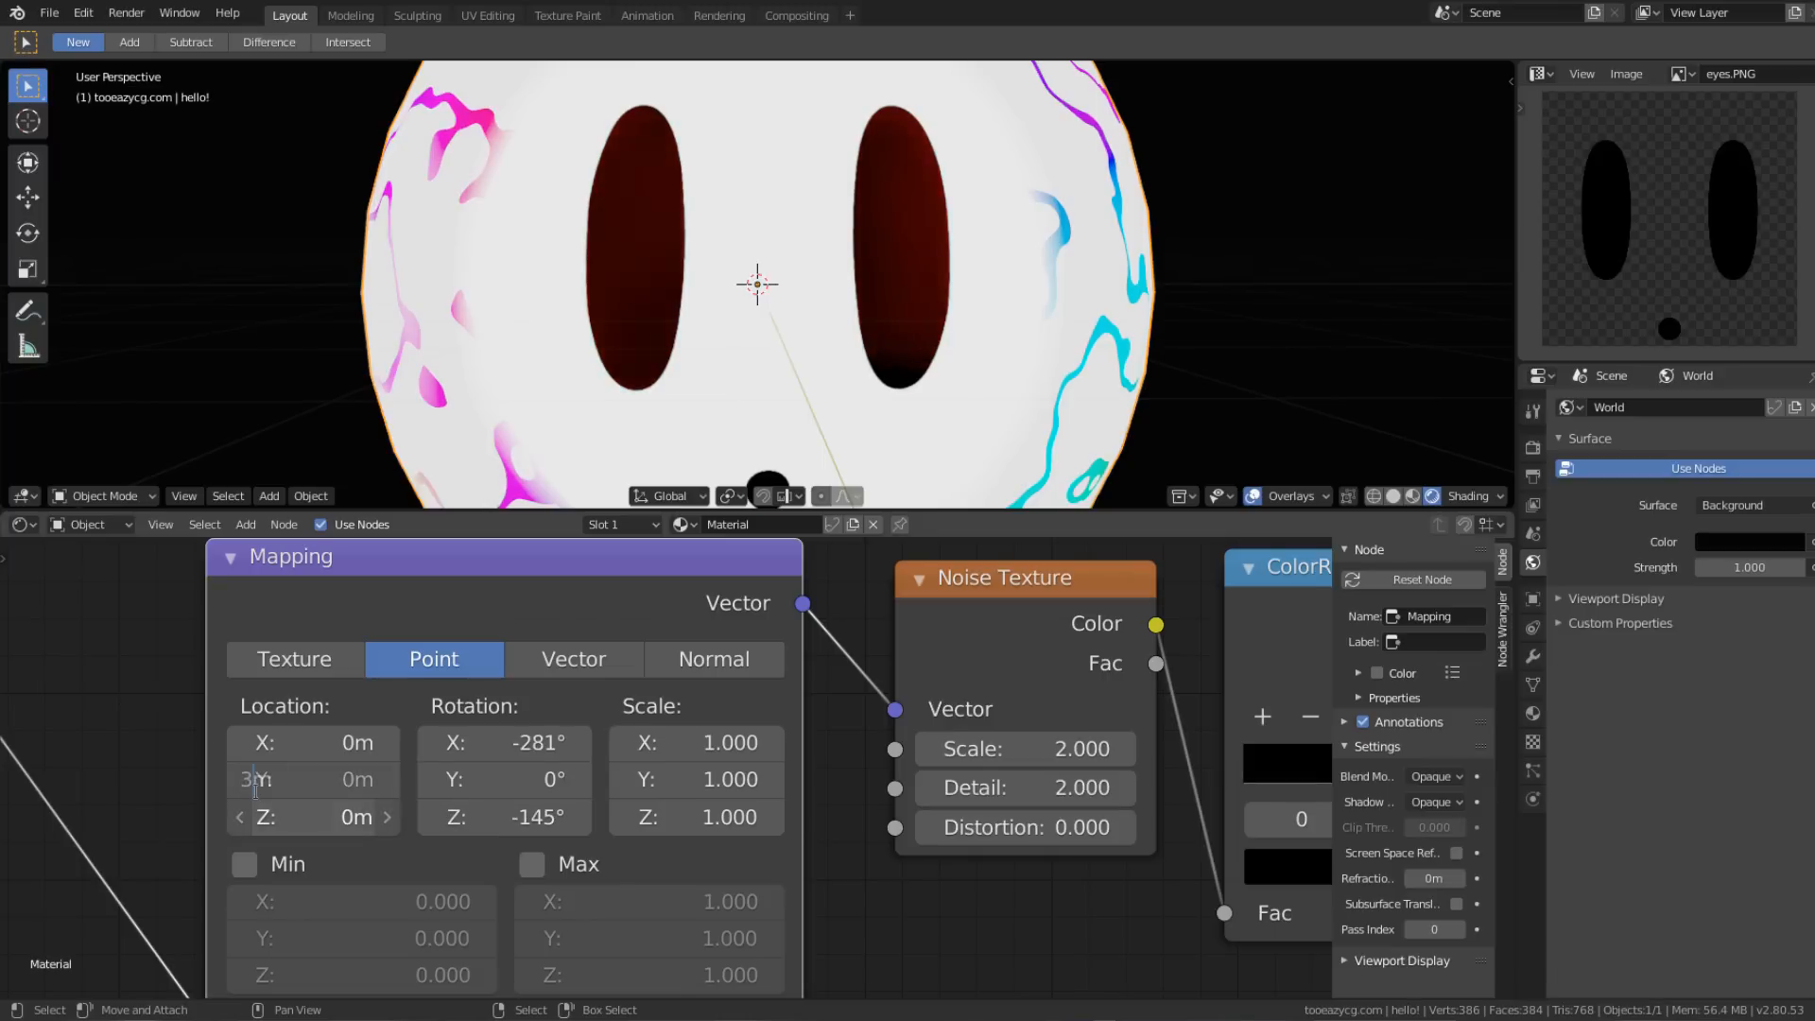
type("3.1")
key("Return")
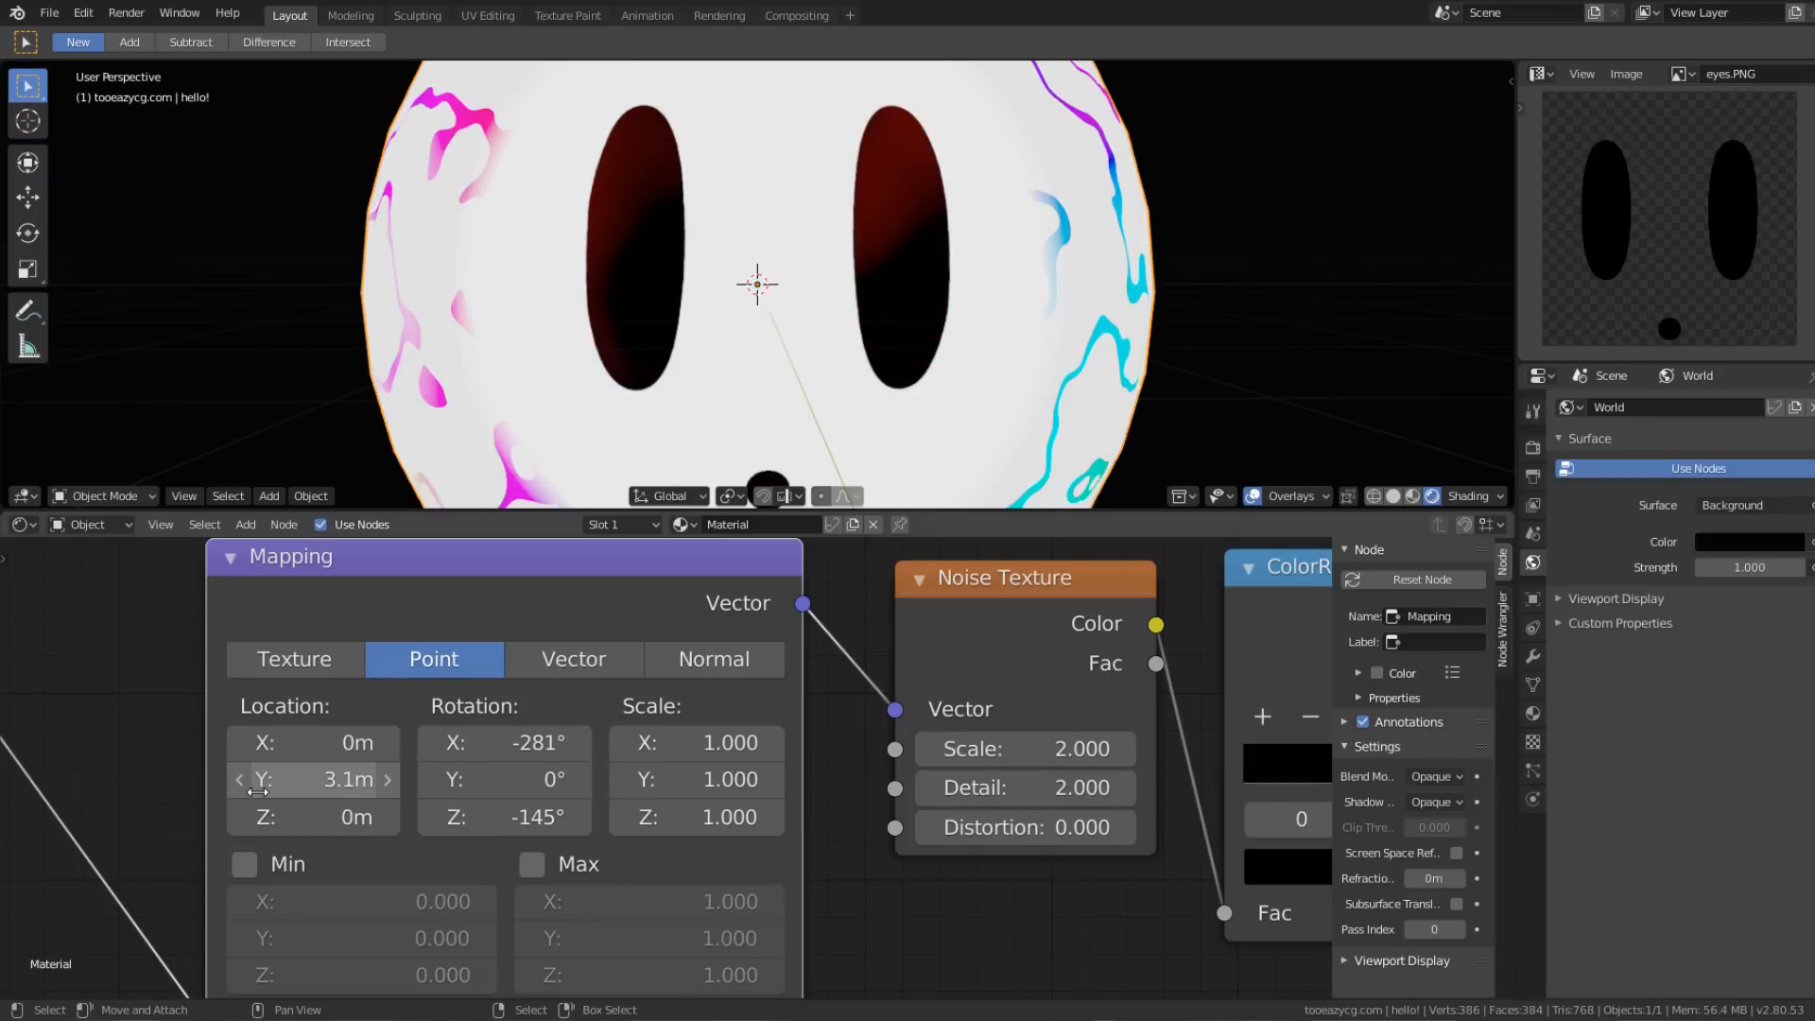
left_click(258, 791)
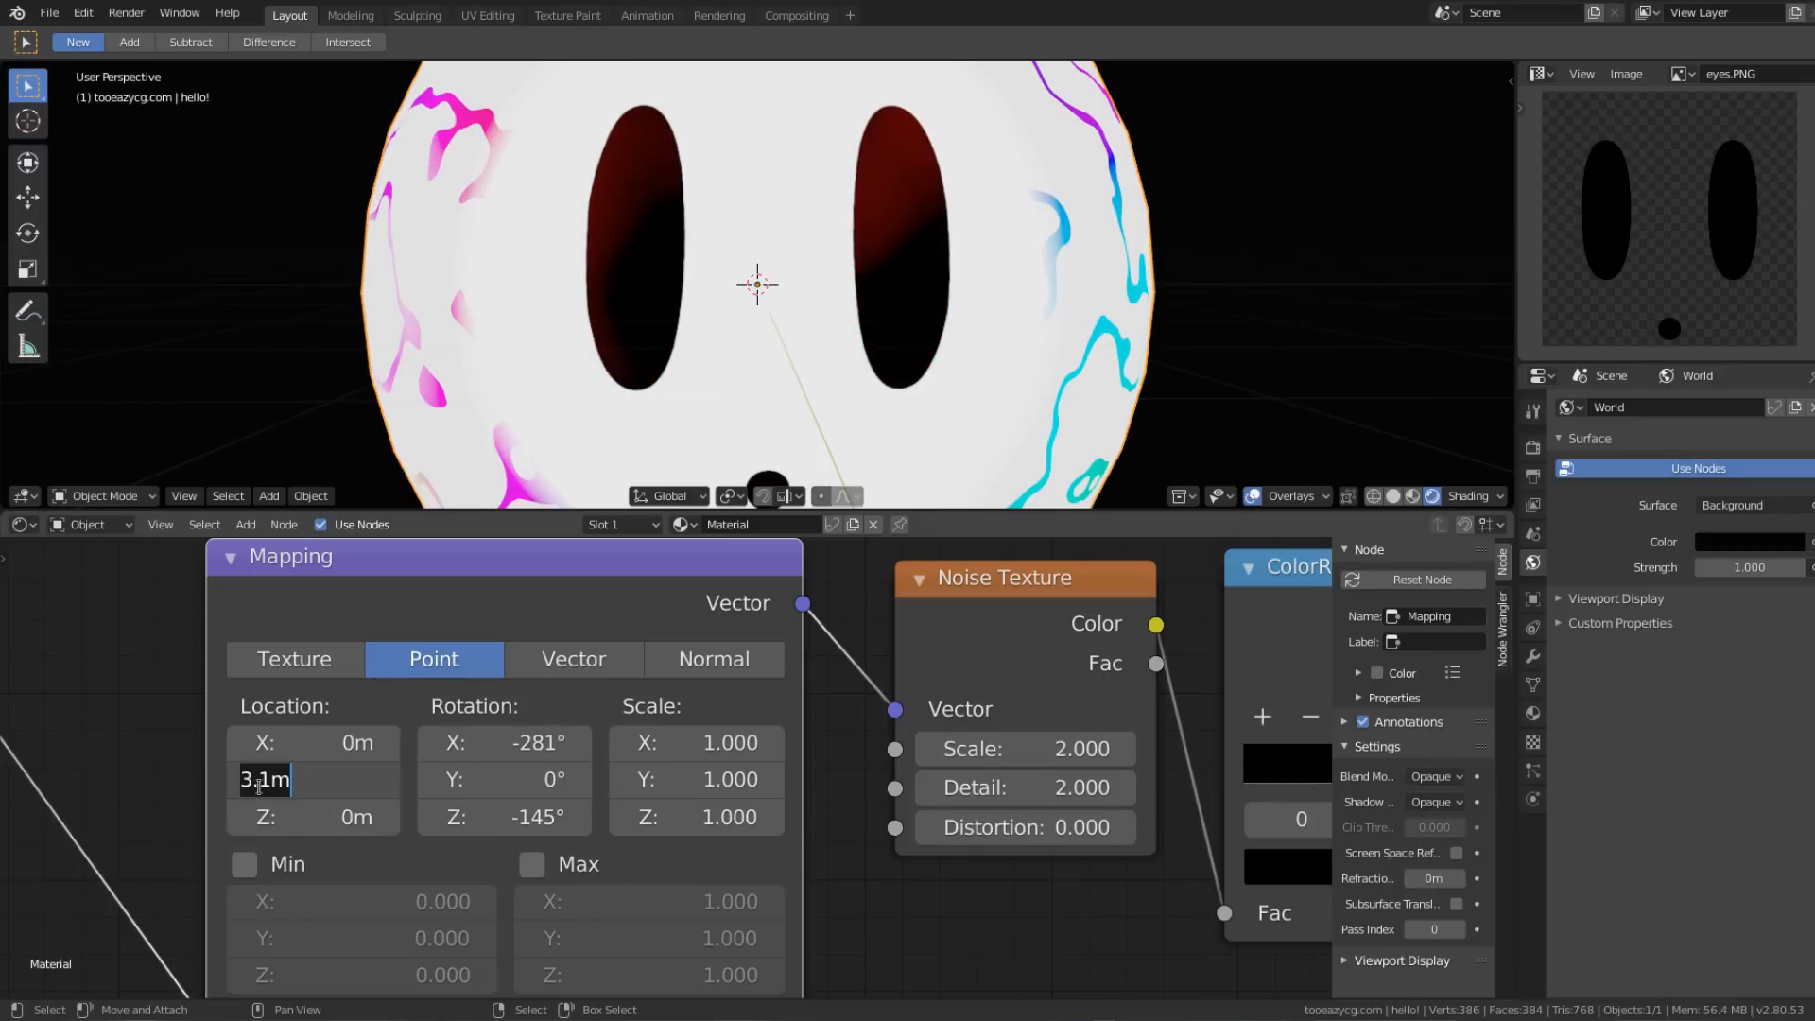
left_click(261, 779)
key("Return")
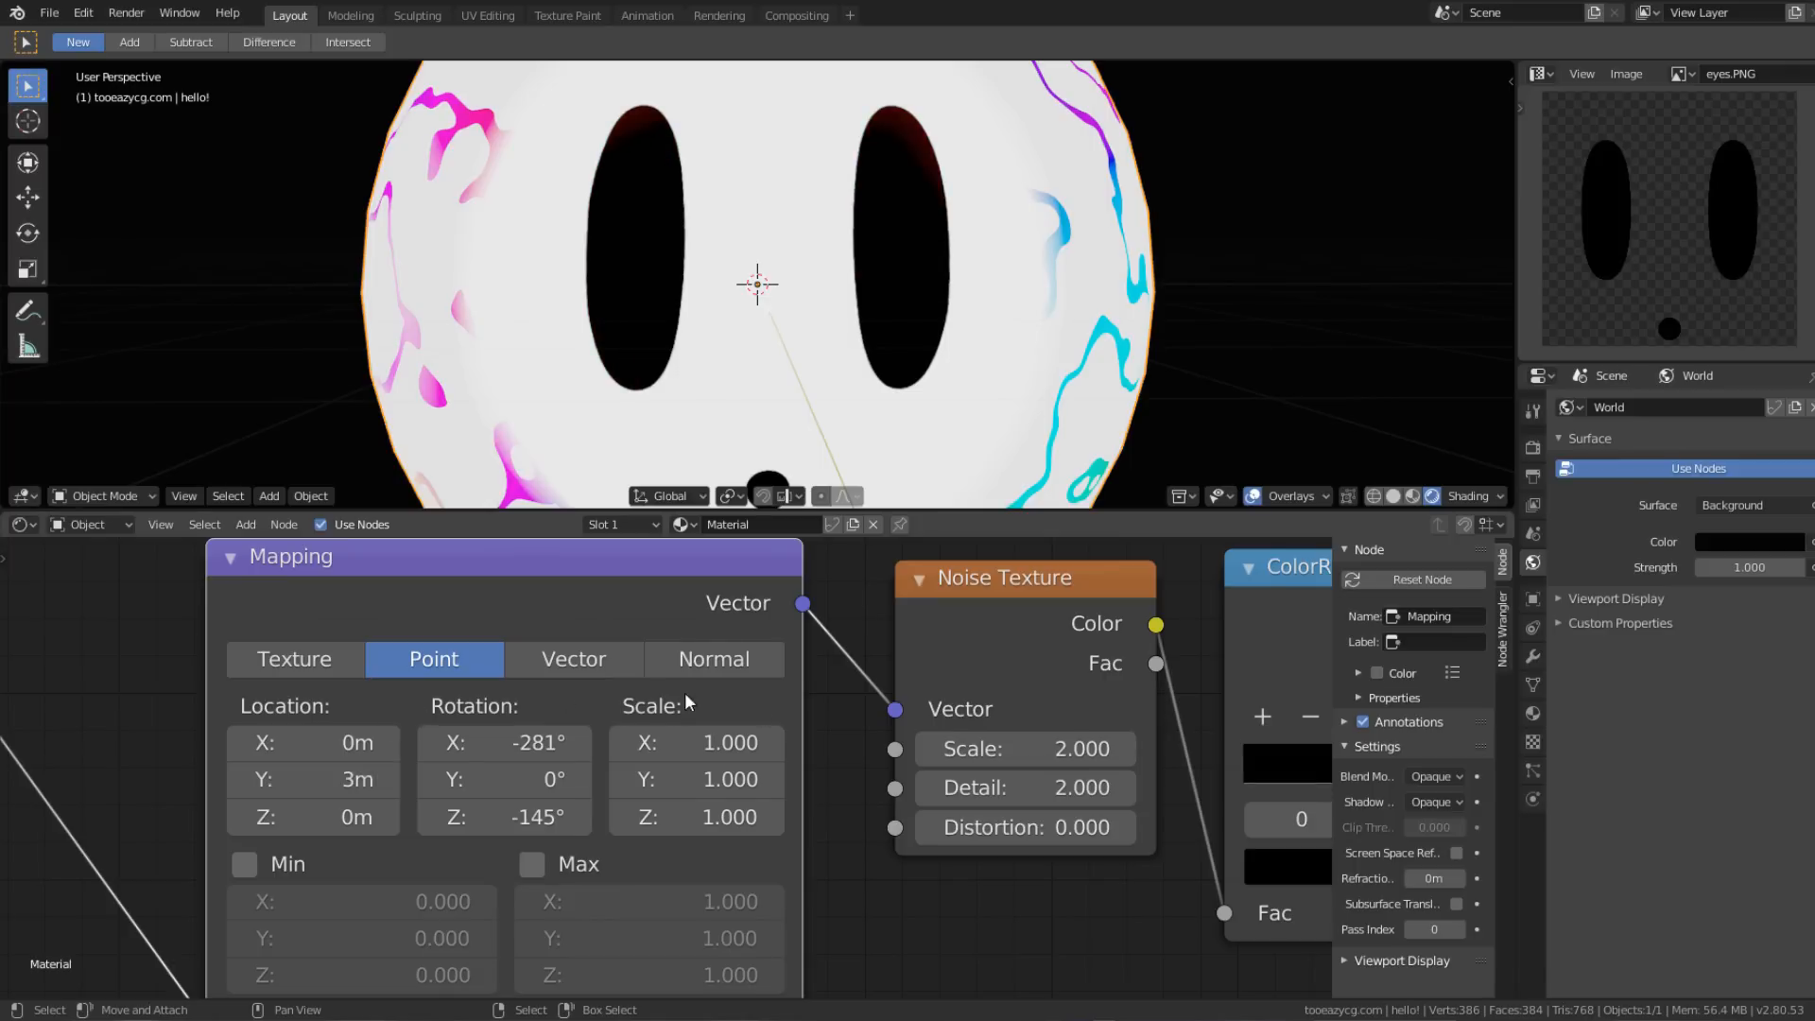
Step: Try a Value of 5 on the eyes' Hue Saturation Value node and check the eyes on the sphere
middle_click_drag(1041, 779, 265, 789)
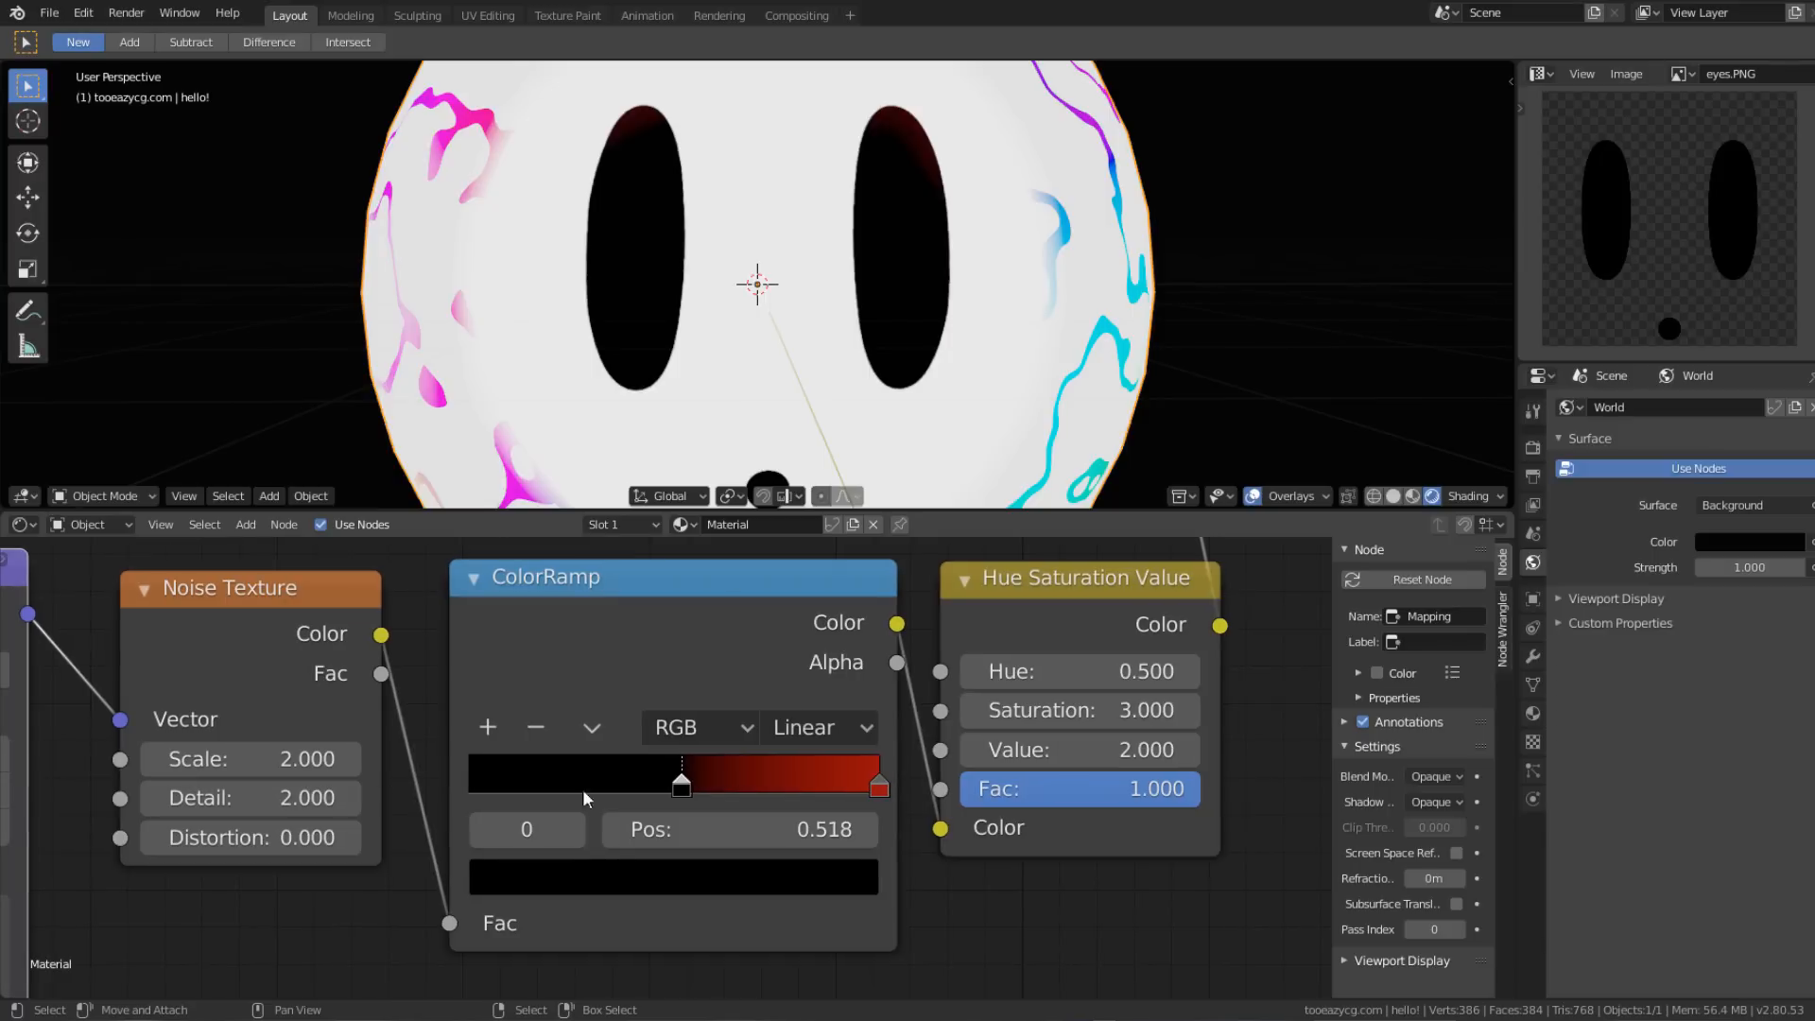
left_click(1069, 740)
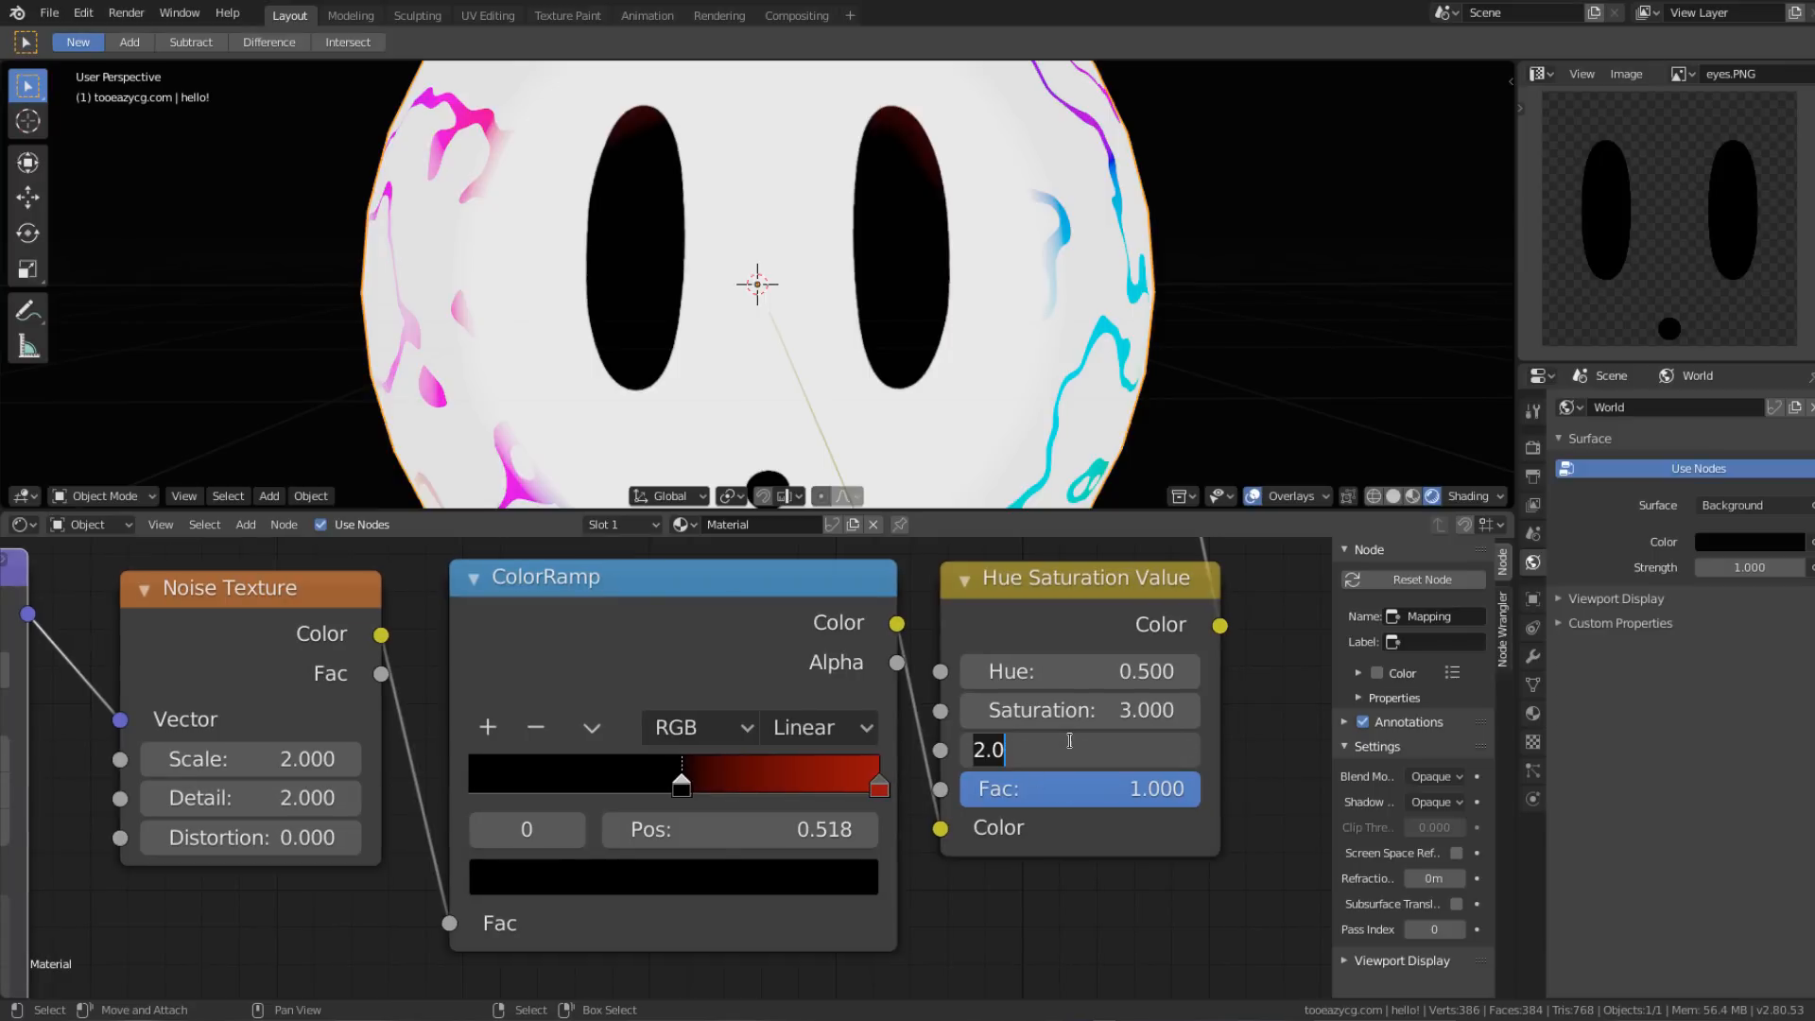
type("5")
key("Return")
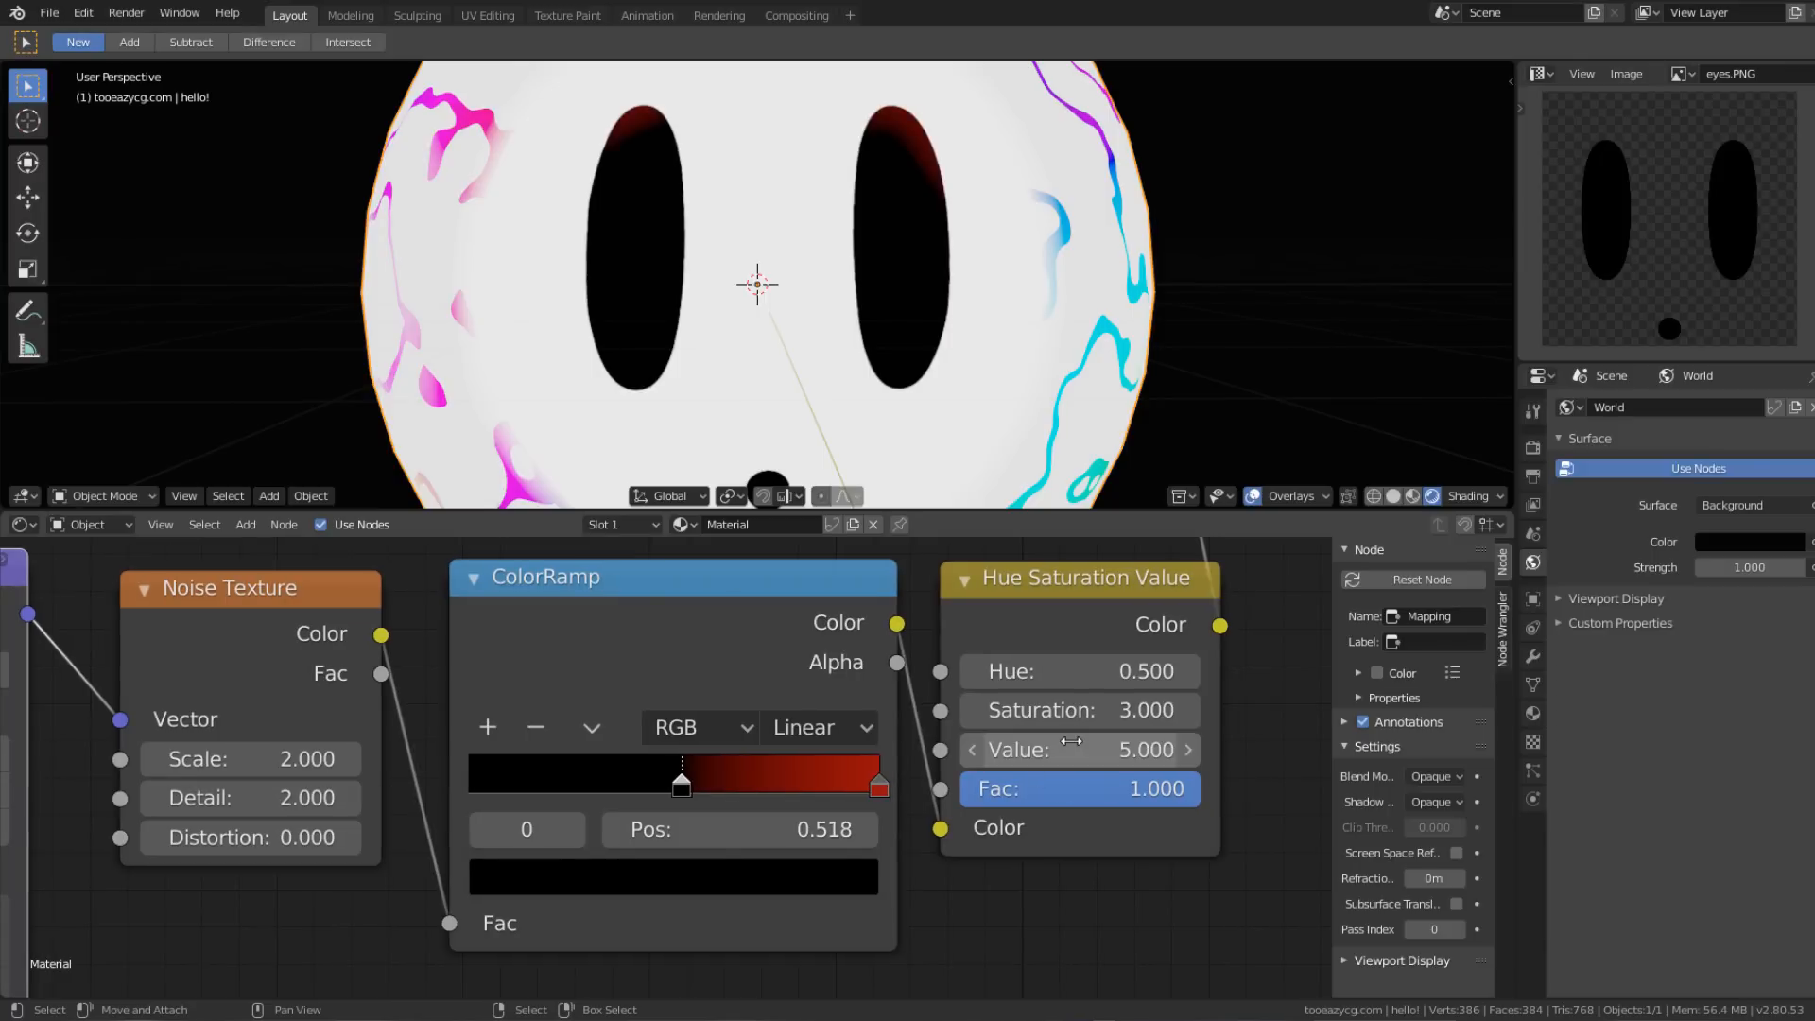
scroll(915, 416, "down", 5)
scroll(915, 416, "up", 5)
middle_click_drag(893, 343, 831, 370)
Step: Set the Value of the eyes' Hue Saturation Value node to 10 and check the whole face
left_click(1094, 760)
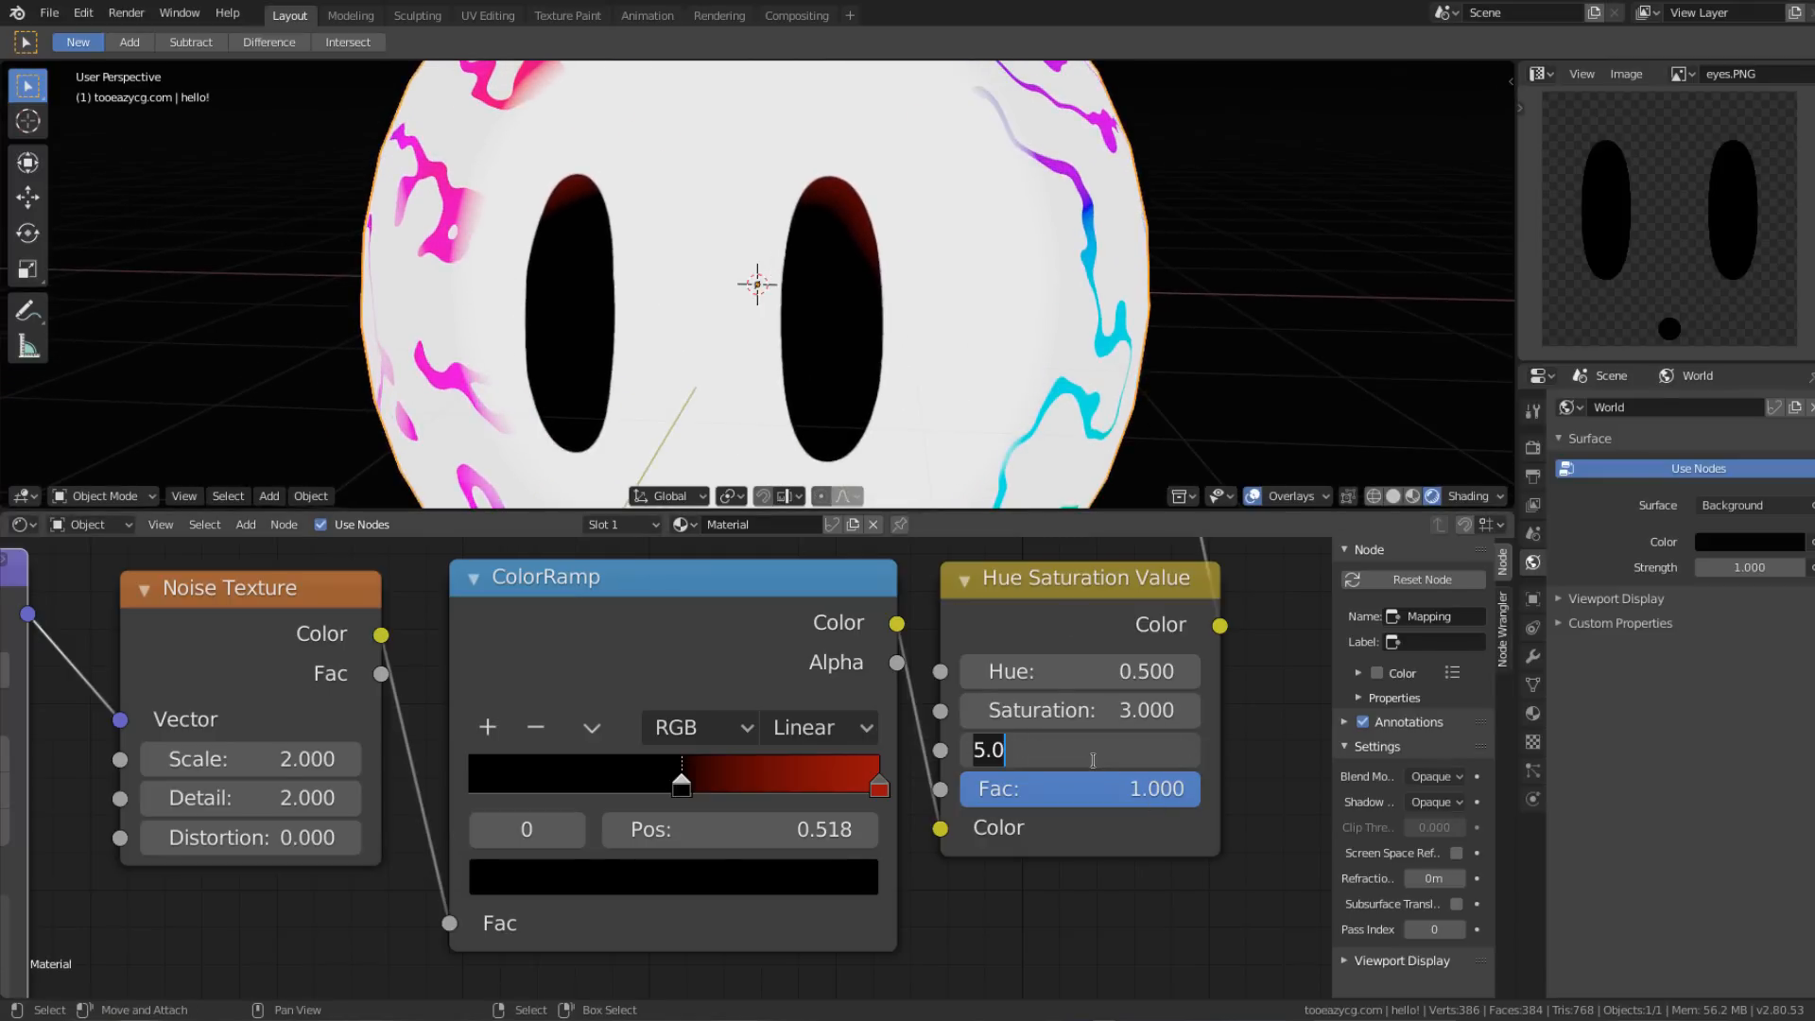
type("10")
key("Return")
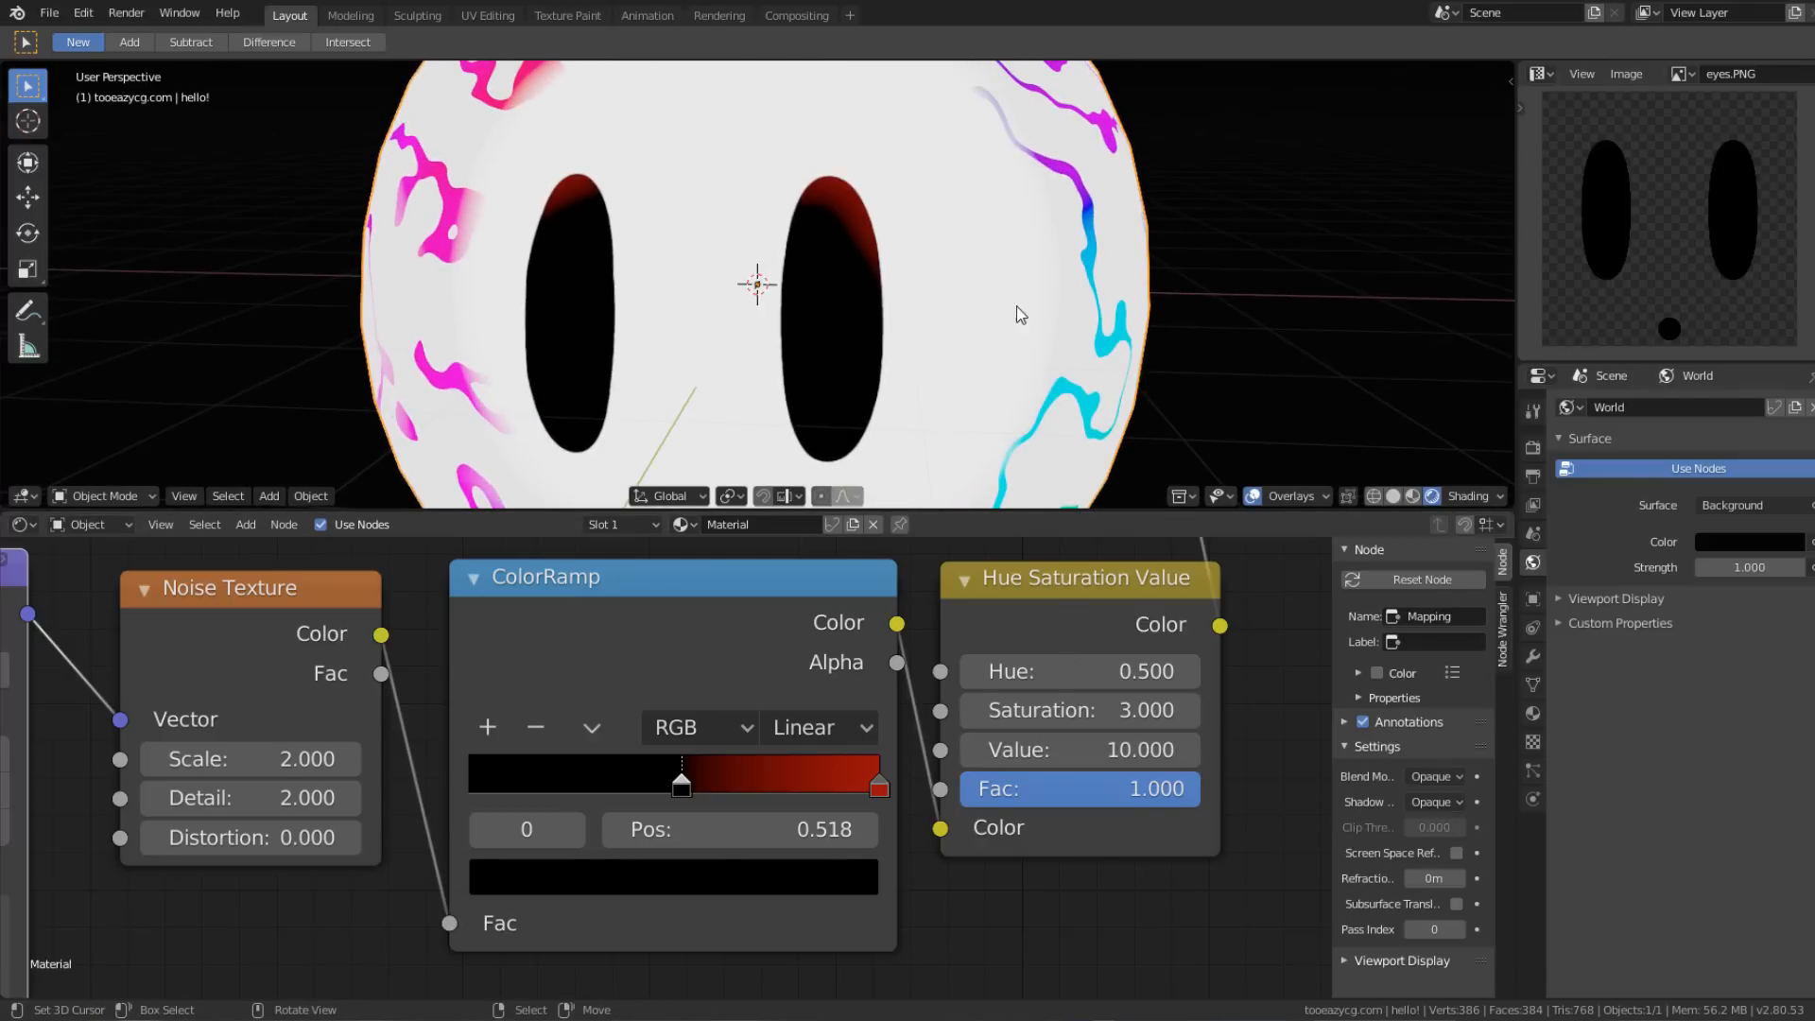
scroll(1036, 250, "down", 5)
scroll(1047, 257, "up", 3)
scroll(1046, 248, "up", 1)
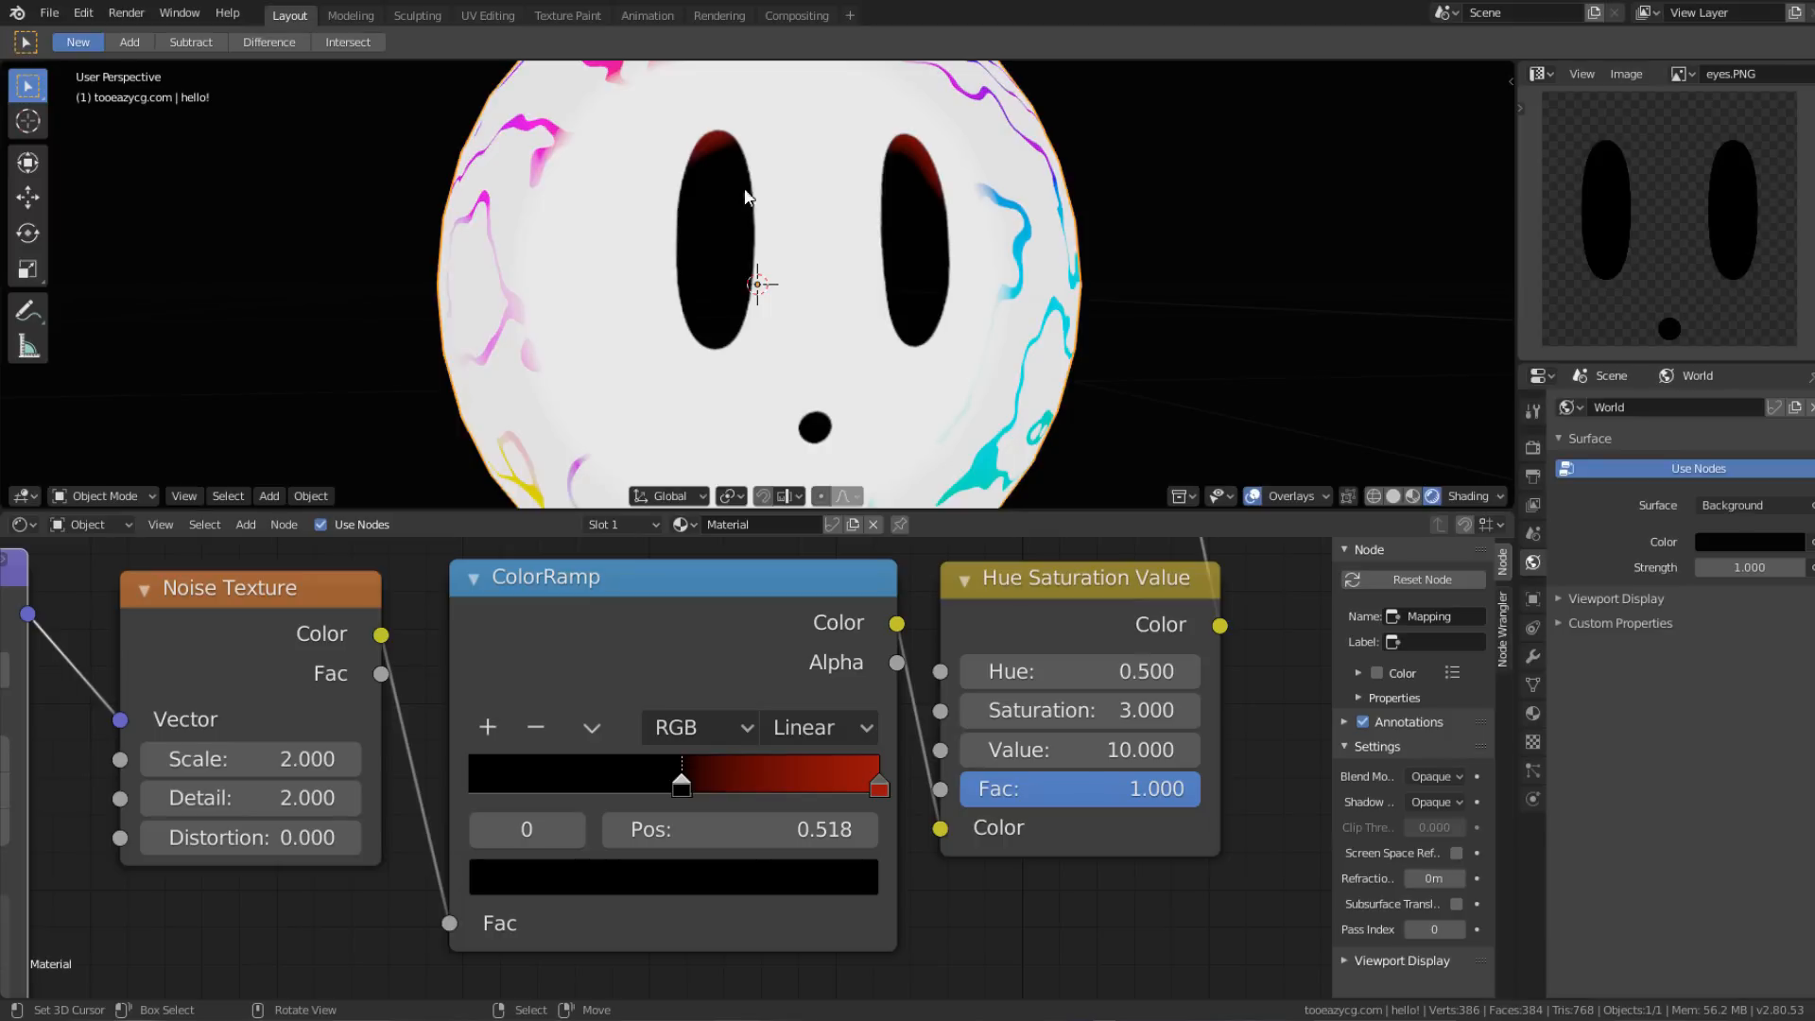
scroll(719, 284, "down", 3)
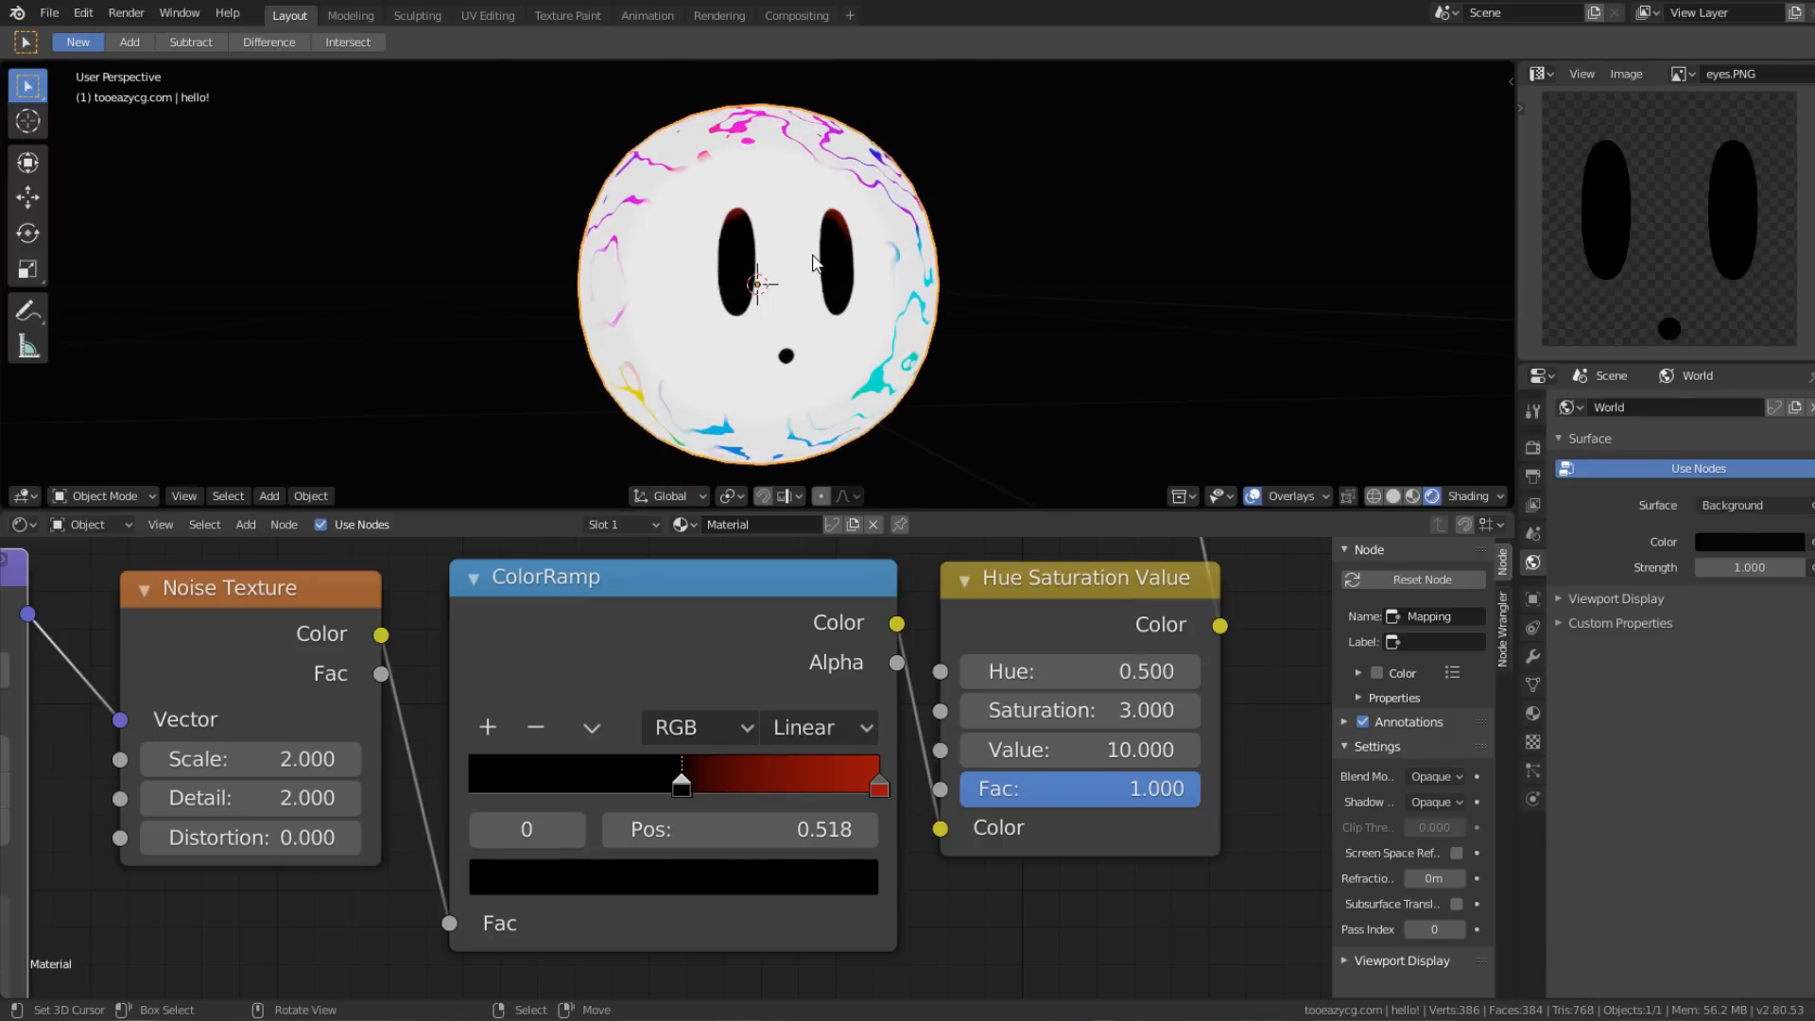
Step: Add an Emission node in the free space above the final Mix Shader
scroll(728, 270, "up", 3)
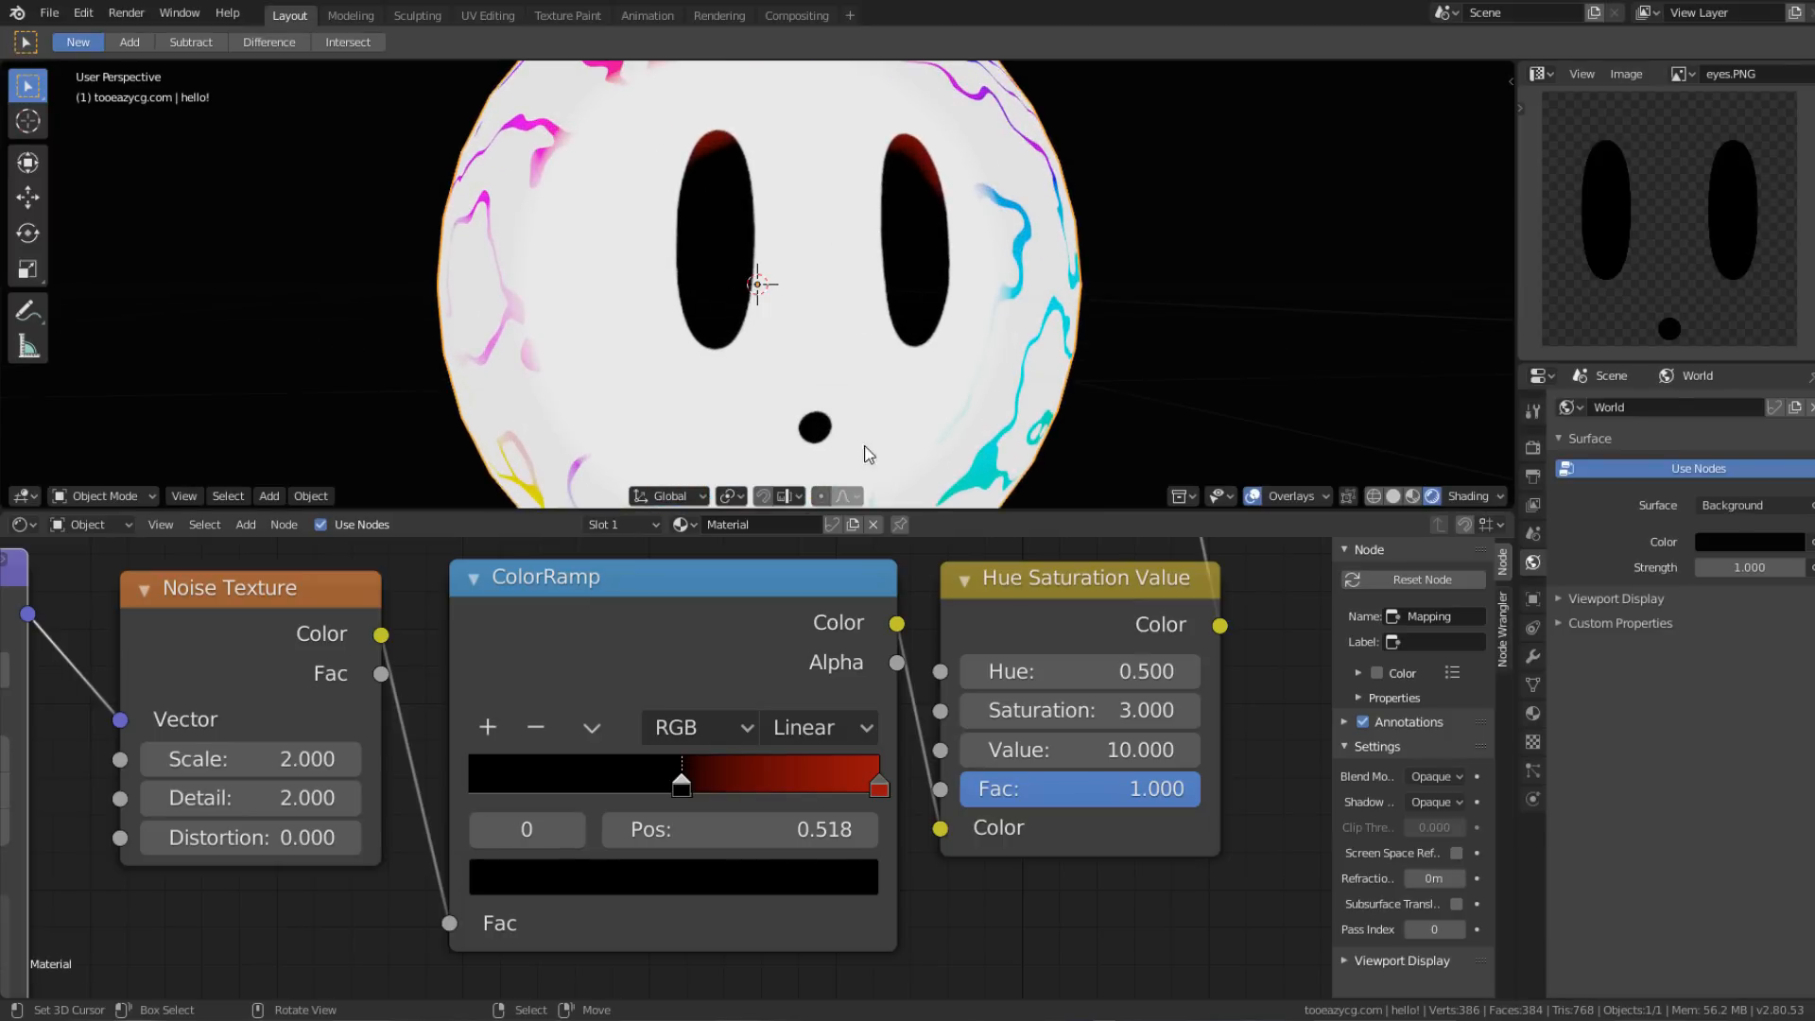
scroll(889, 426, "down", 3)
scroll(887, 335, "up", 1)
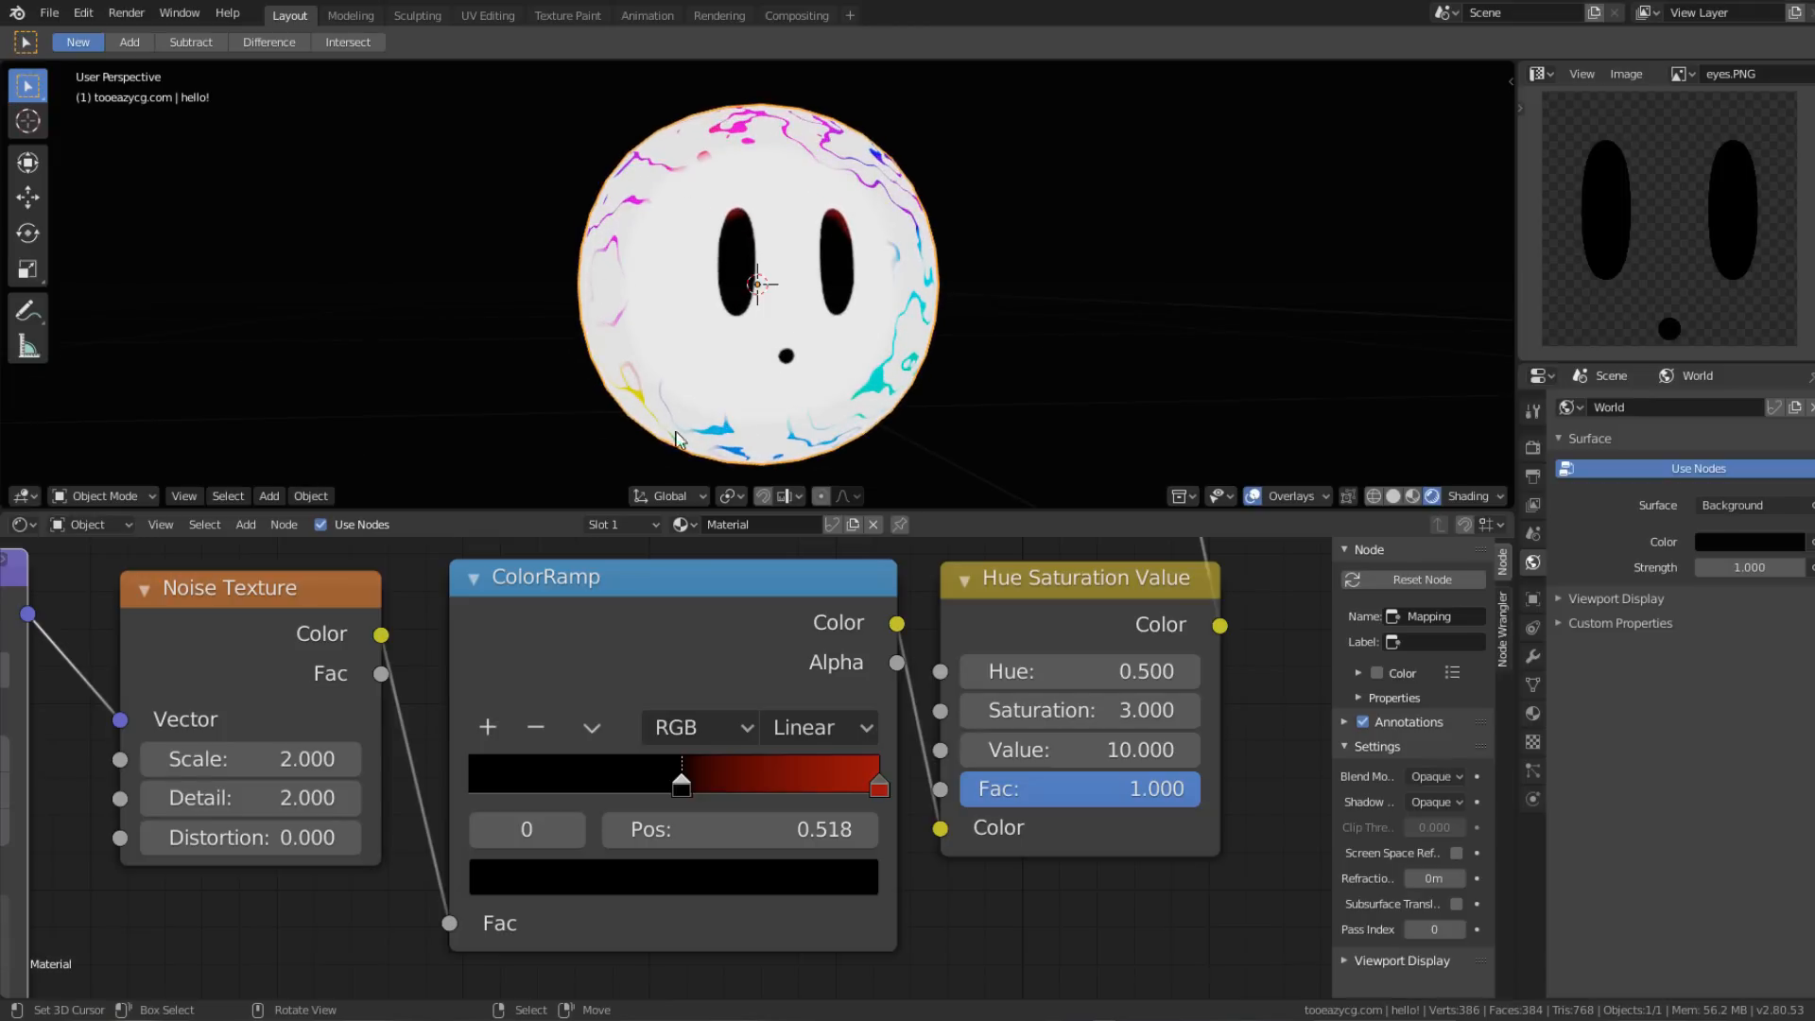
scroll(760, 697, "down", 4)
key("shift+a")
left_click(760, 697)
type("em")
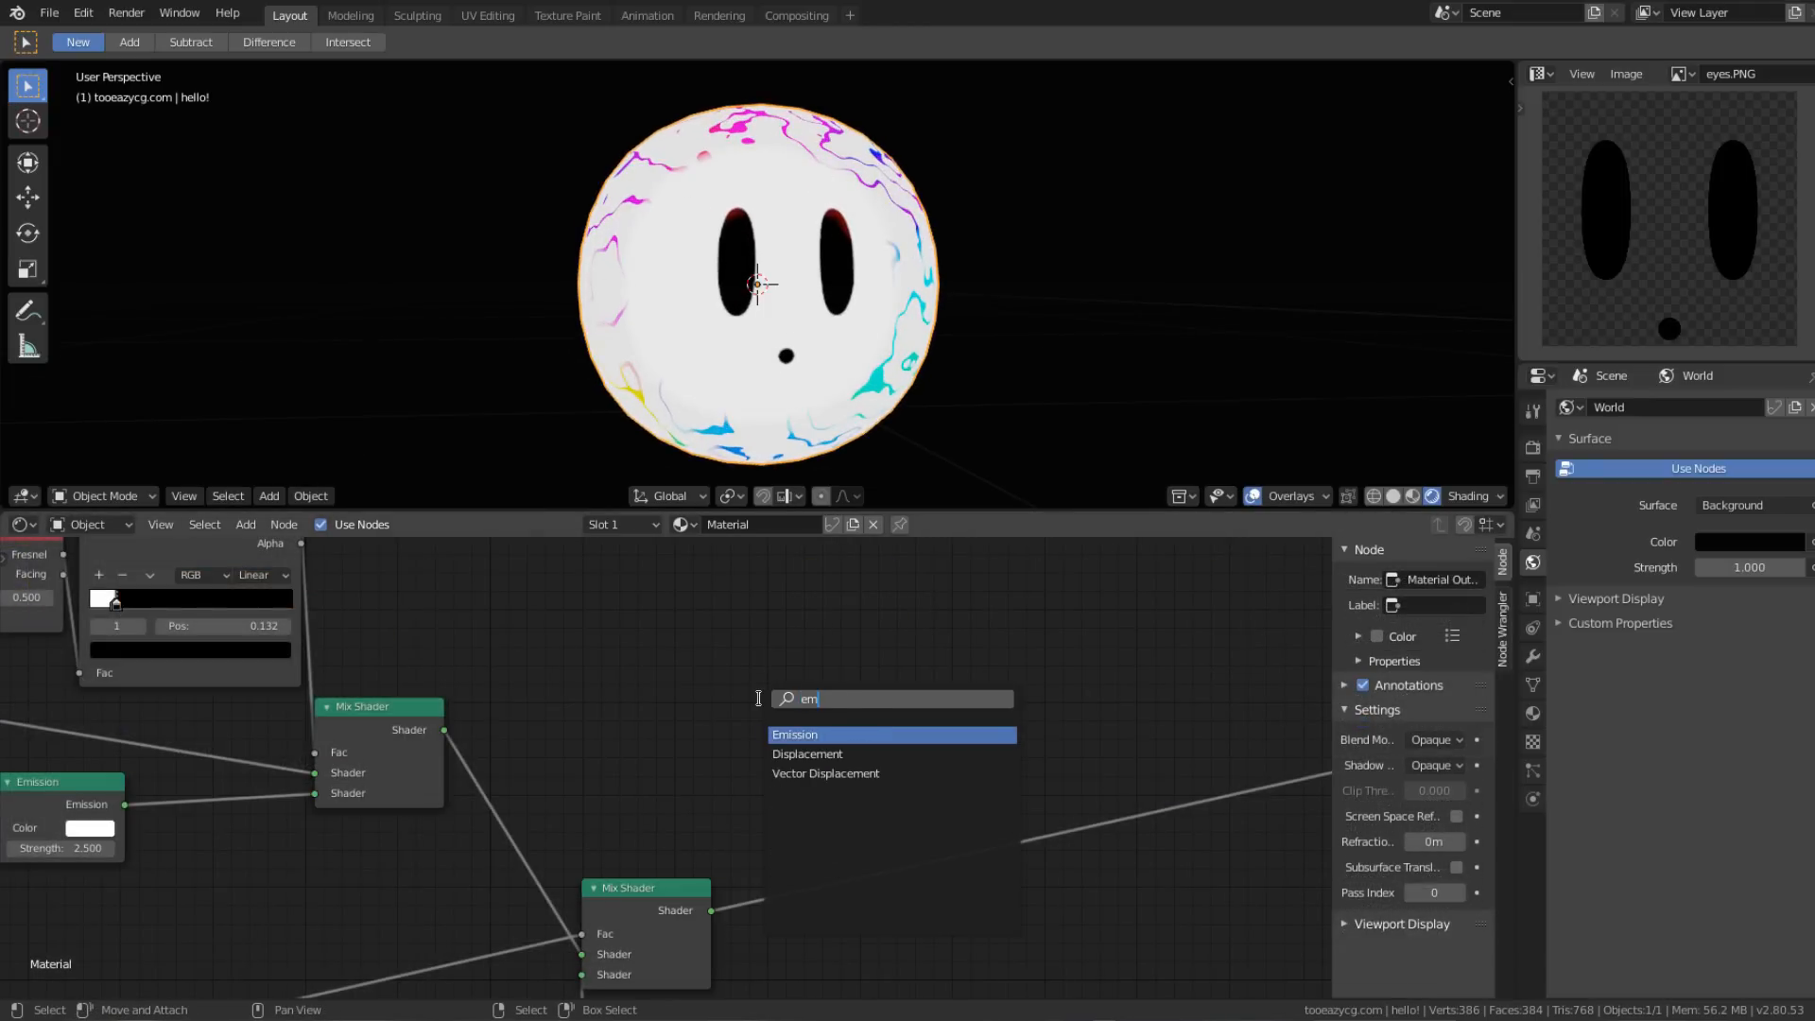
type("is")
key("Return")
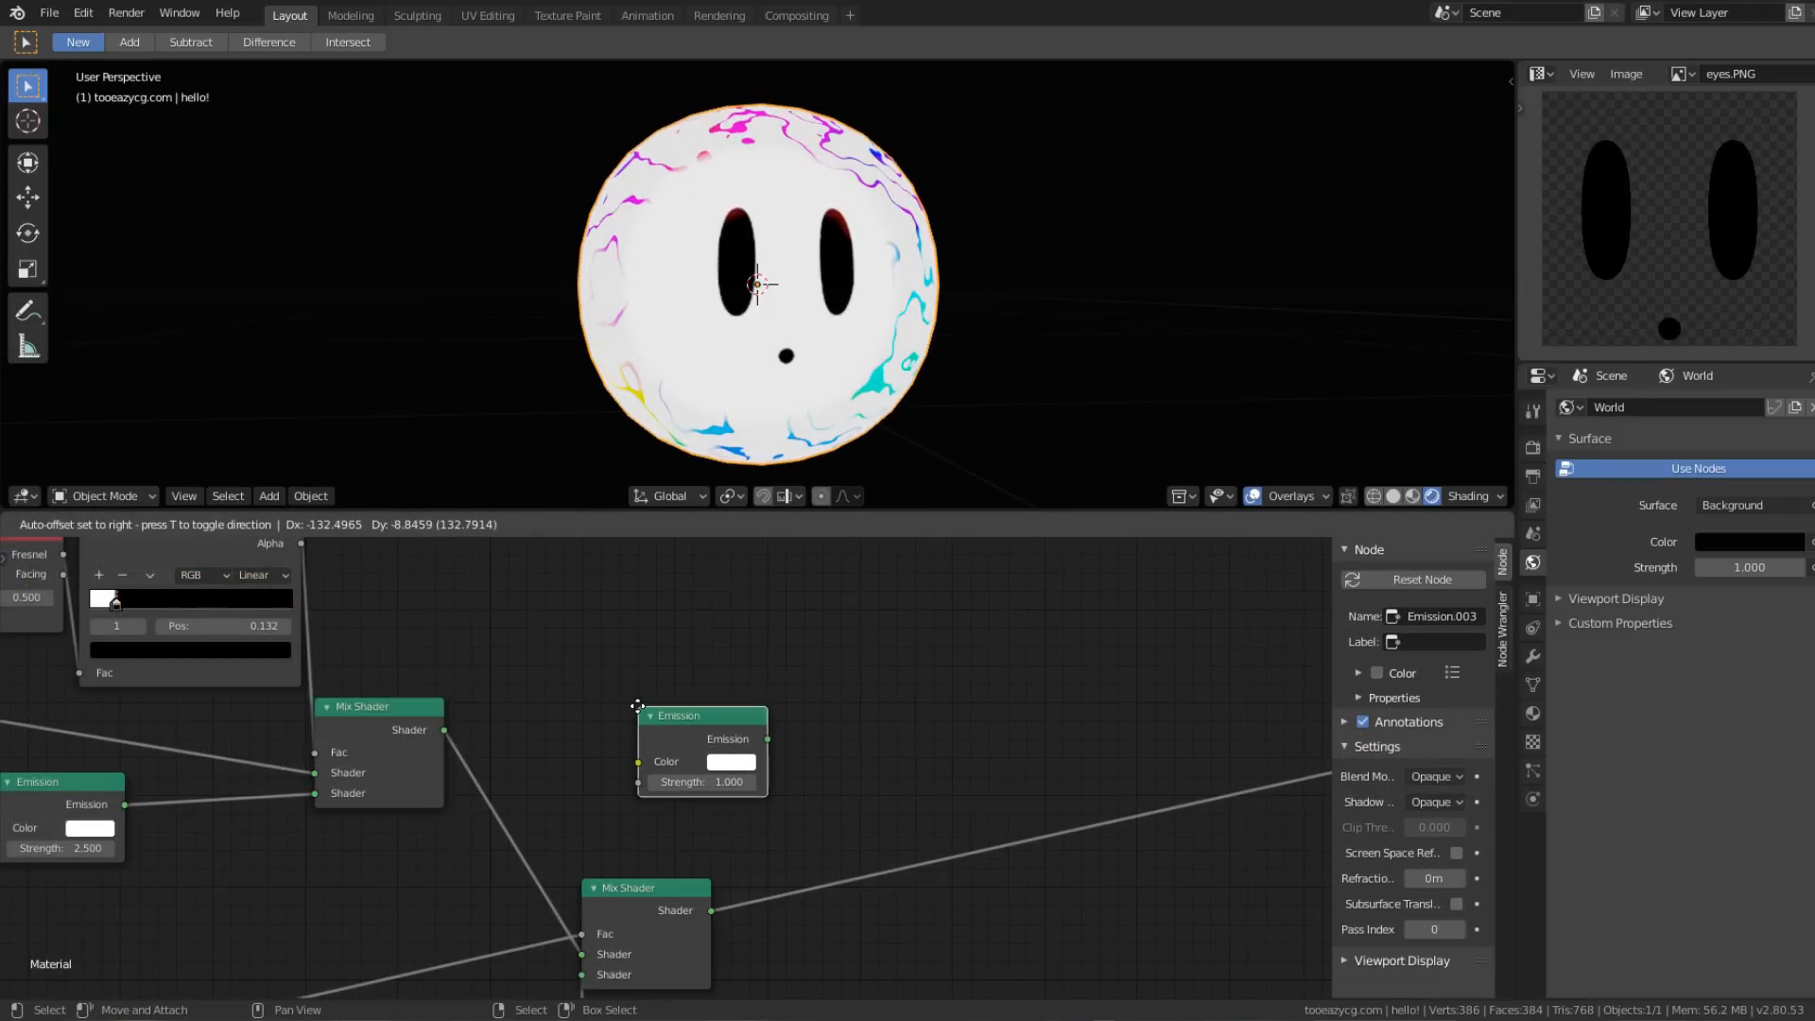
left_click(638, 706)
Step: Add a Layer Weight node above the new Emission node
middle_click_drag(638, 692, 718, 781)
key("shift+a")
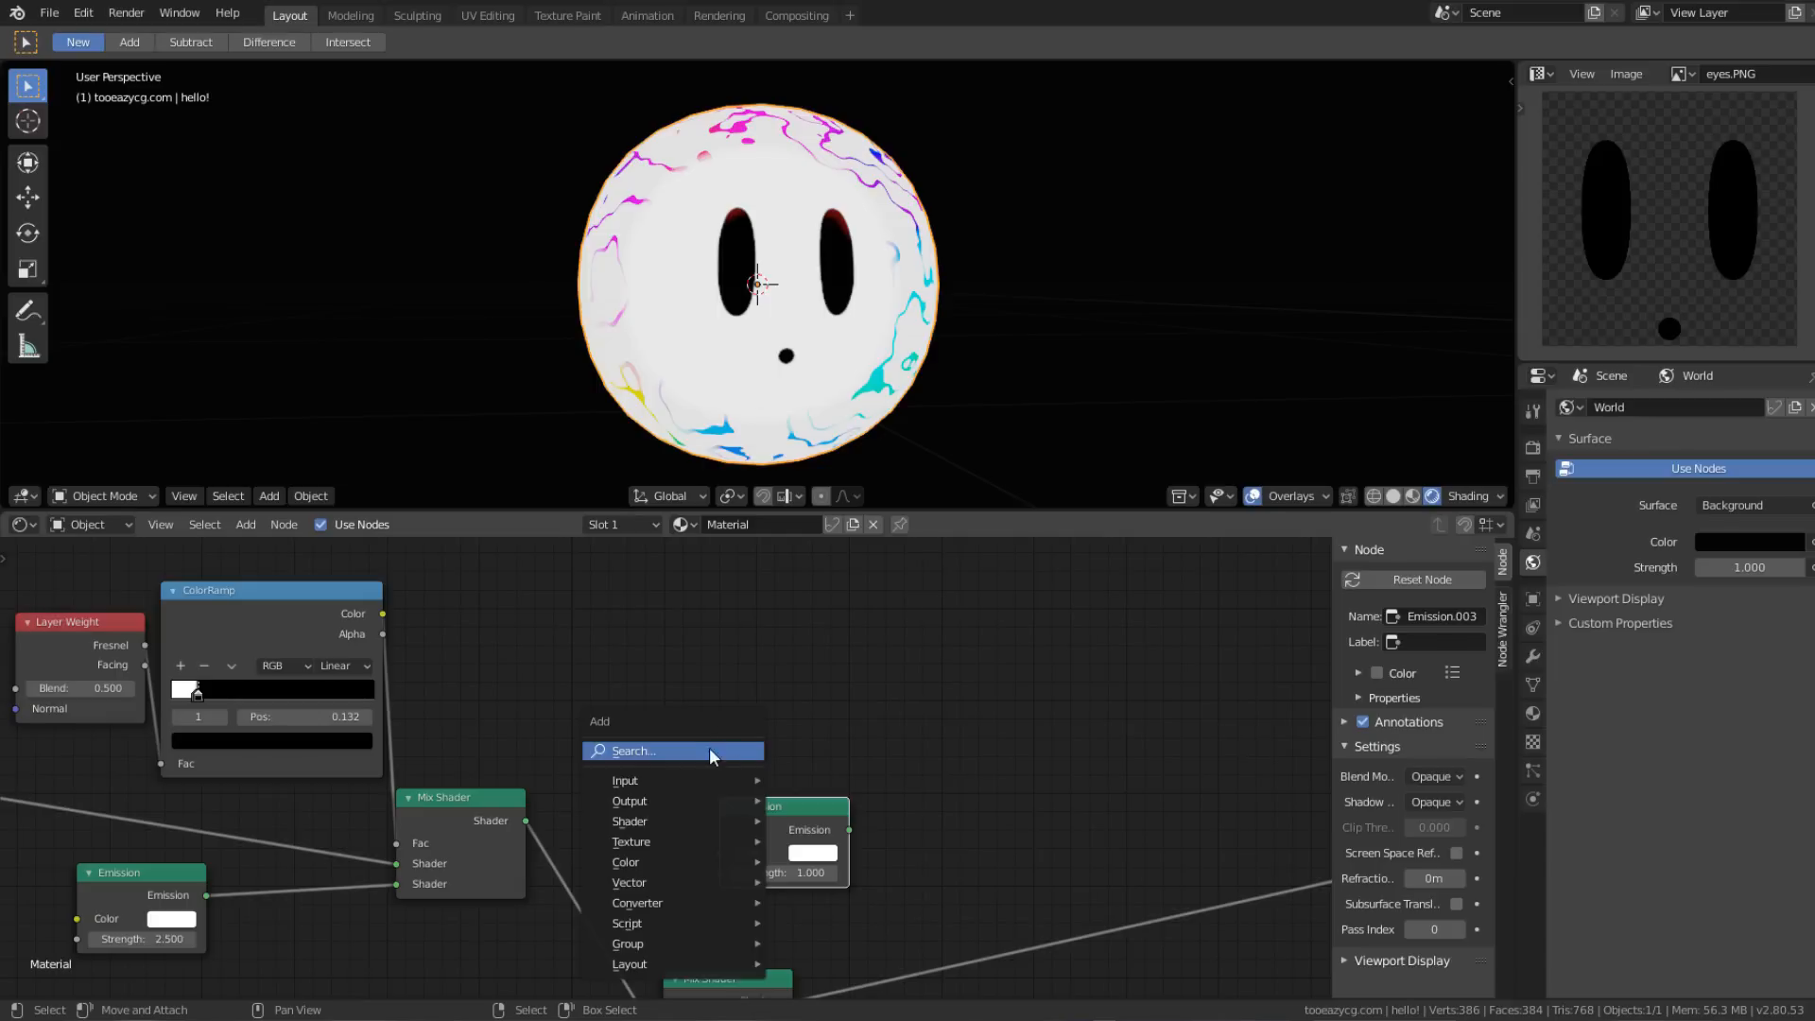
left_click(711, 753)
type("layer")
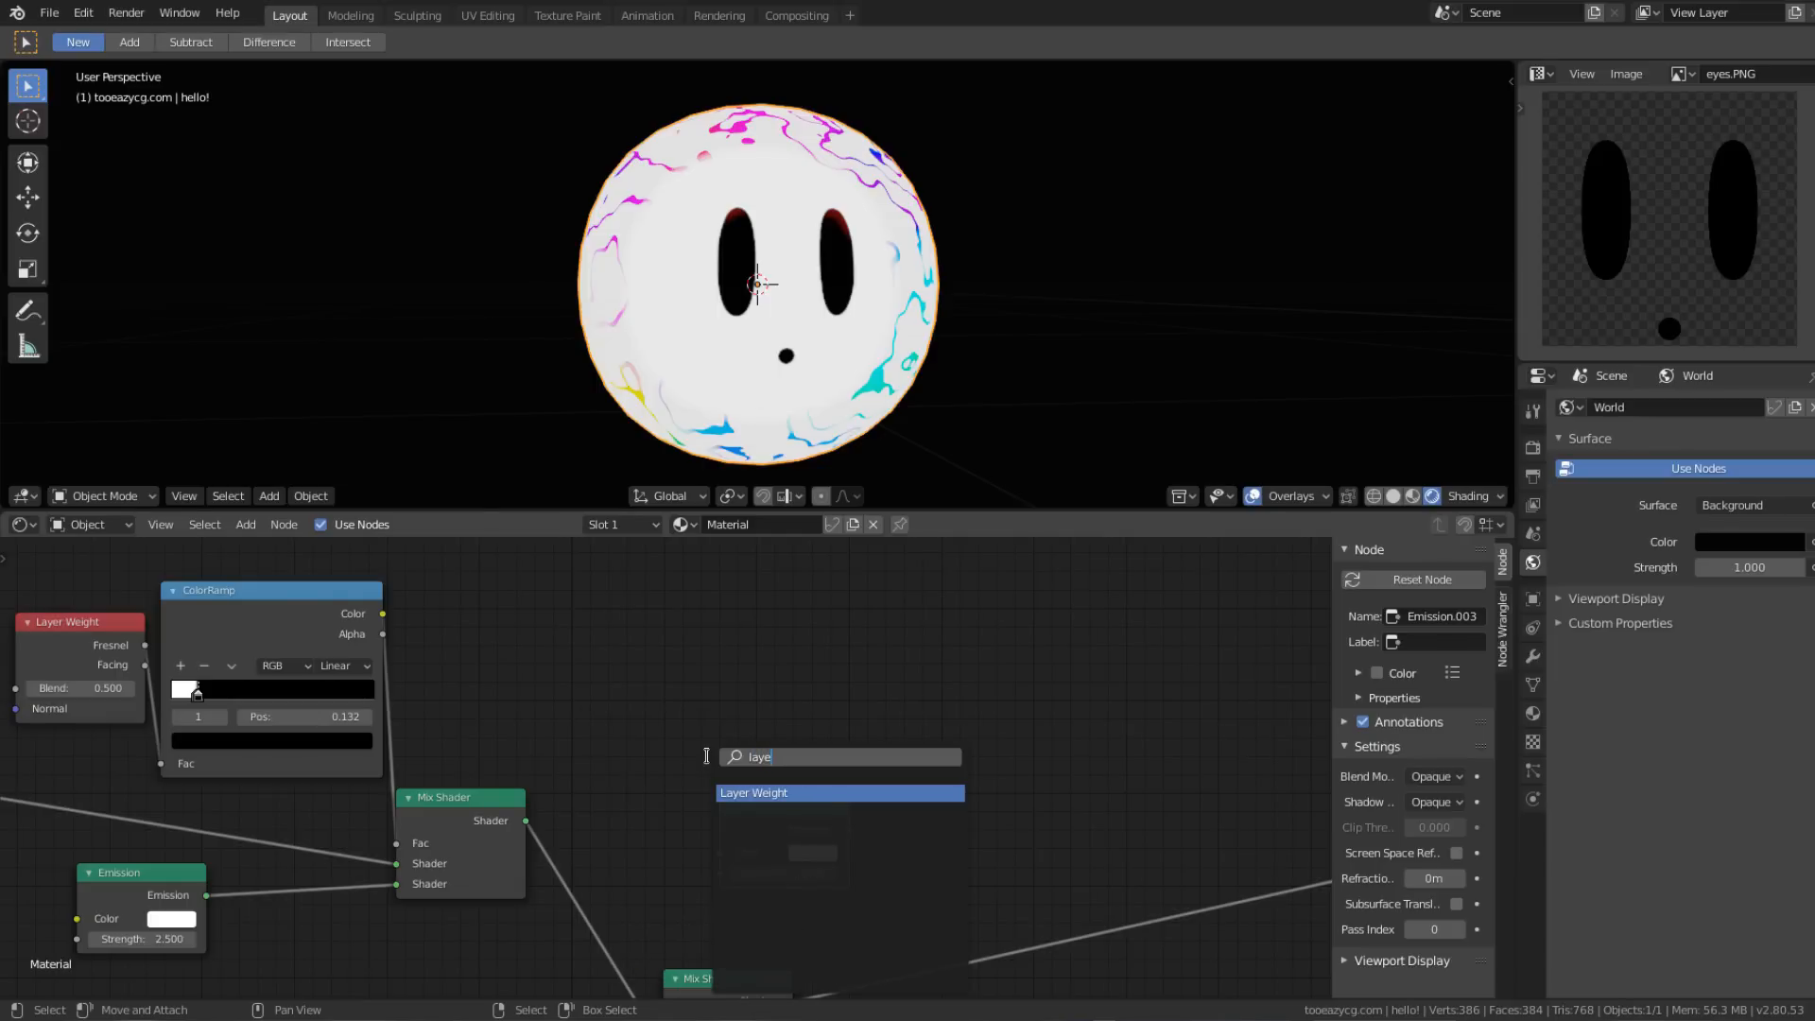
key("Return")
left_click(636, 603)
Step: Add a ColorRamp node beside the new Layer Weight node
key("shift+a")
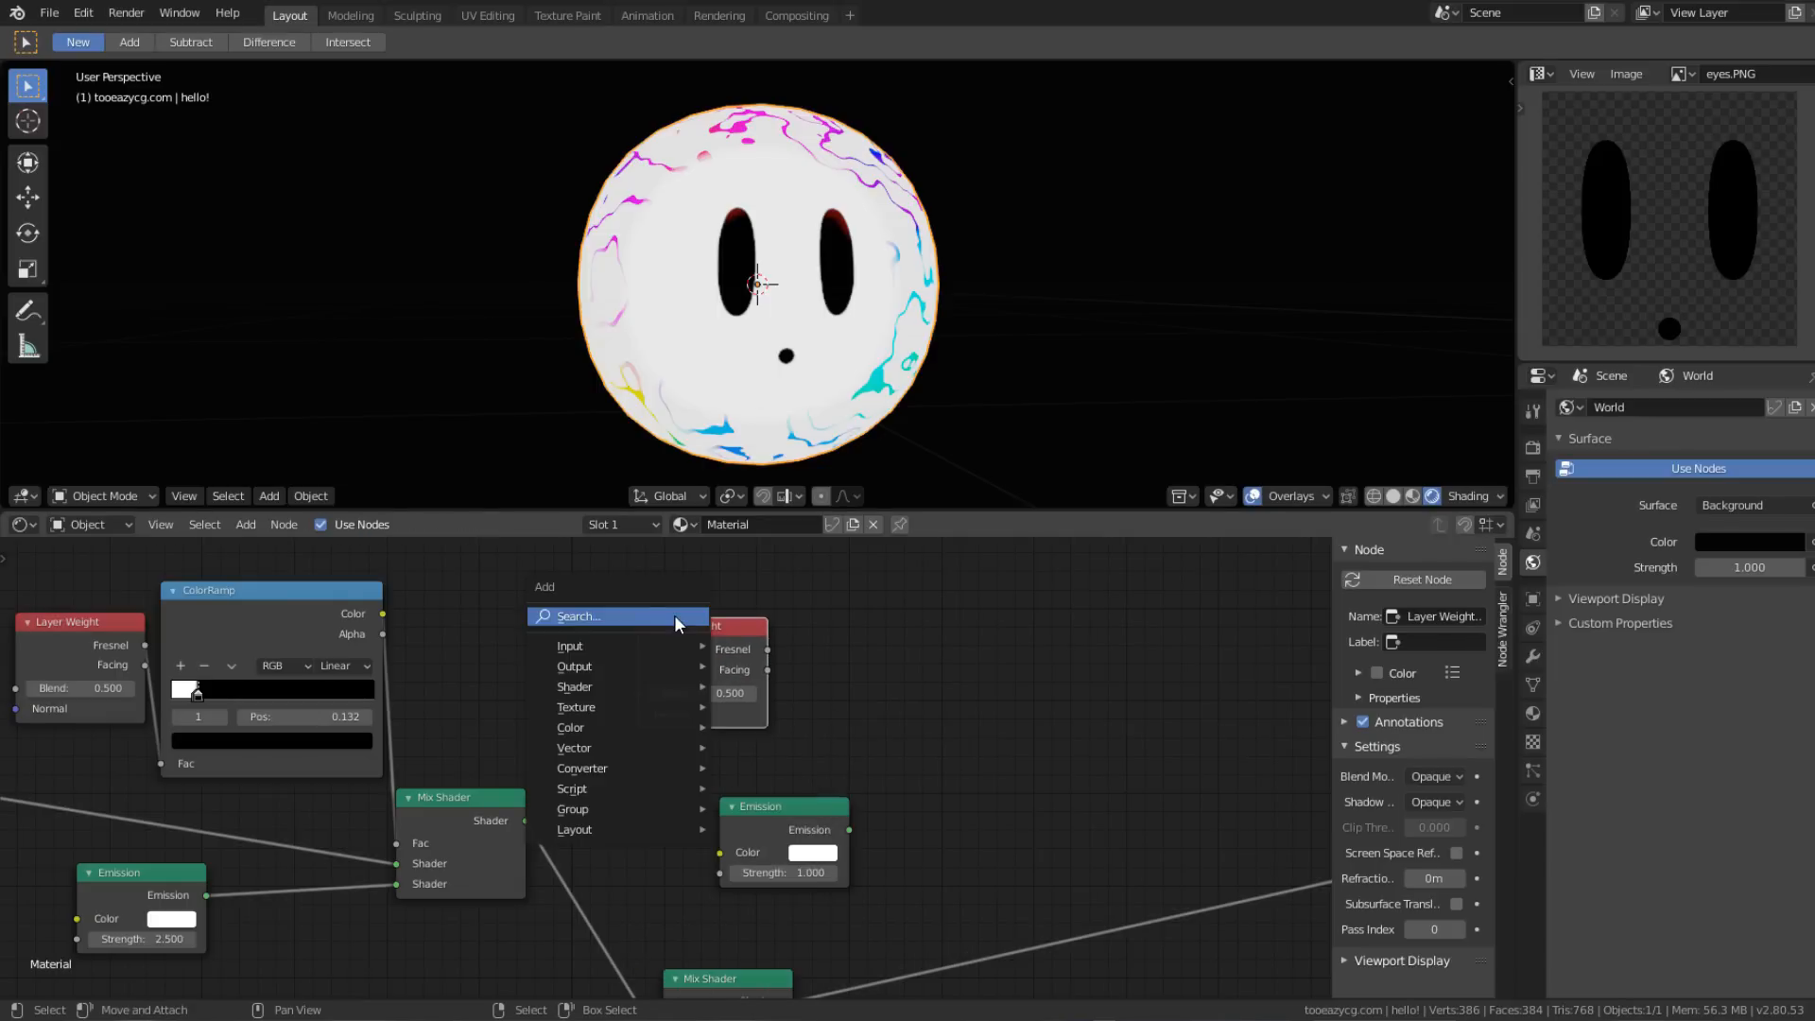
left_click(673, 615)
type("col")
key("Return")
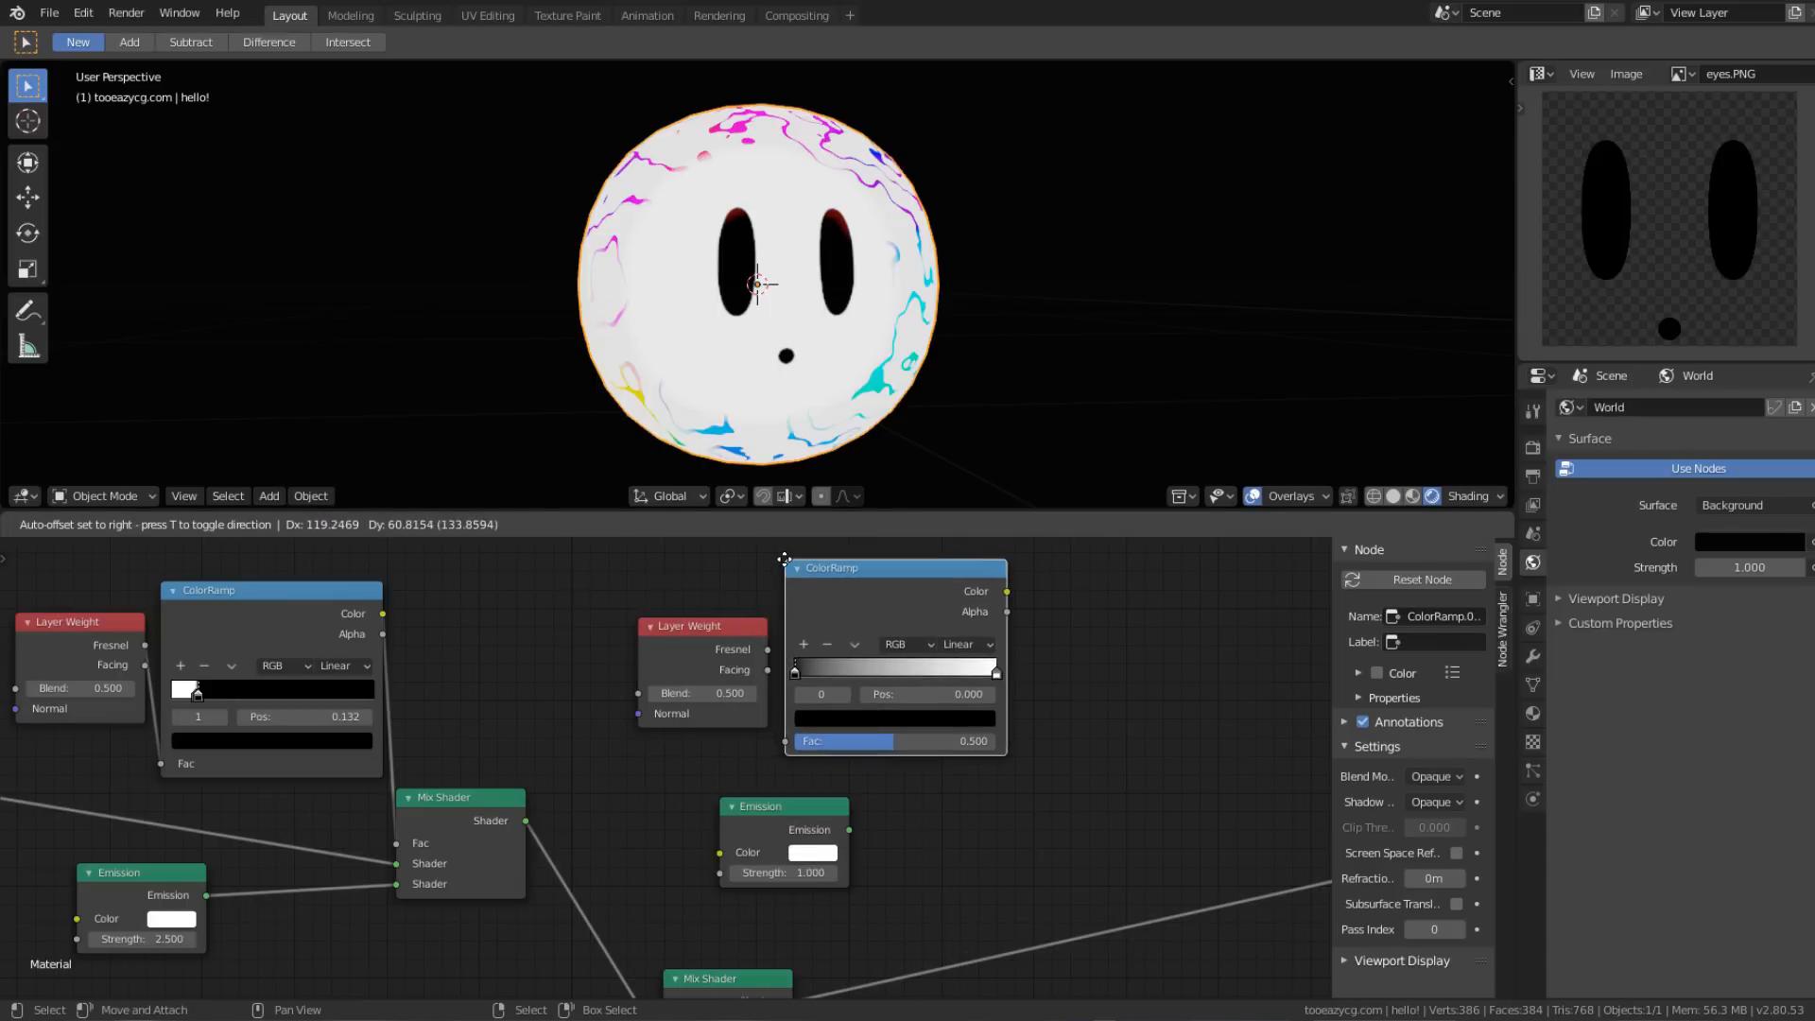
left_click(995, 669)
Step: Add a Mix Shader node between the new Emission node and the Material Output
middle_click_drag(995, 669, 783, 652)
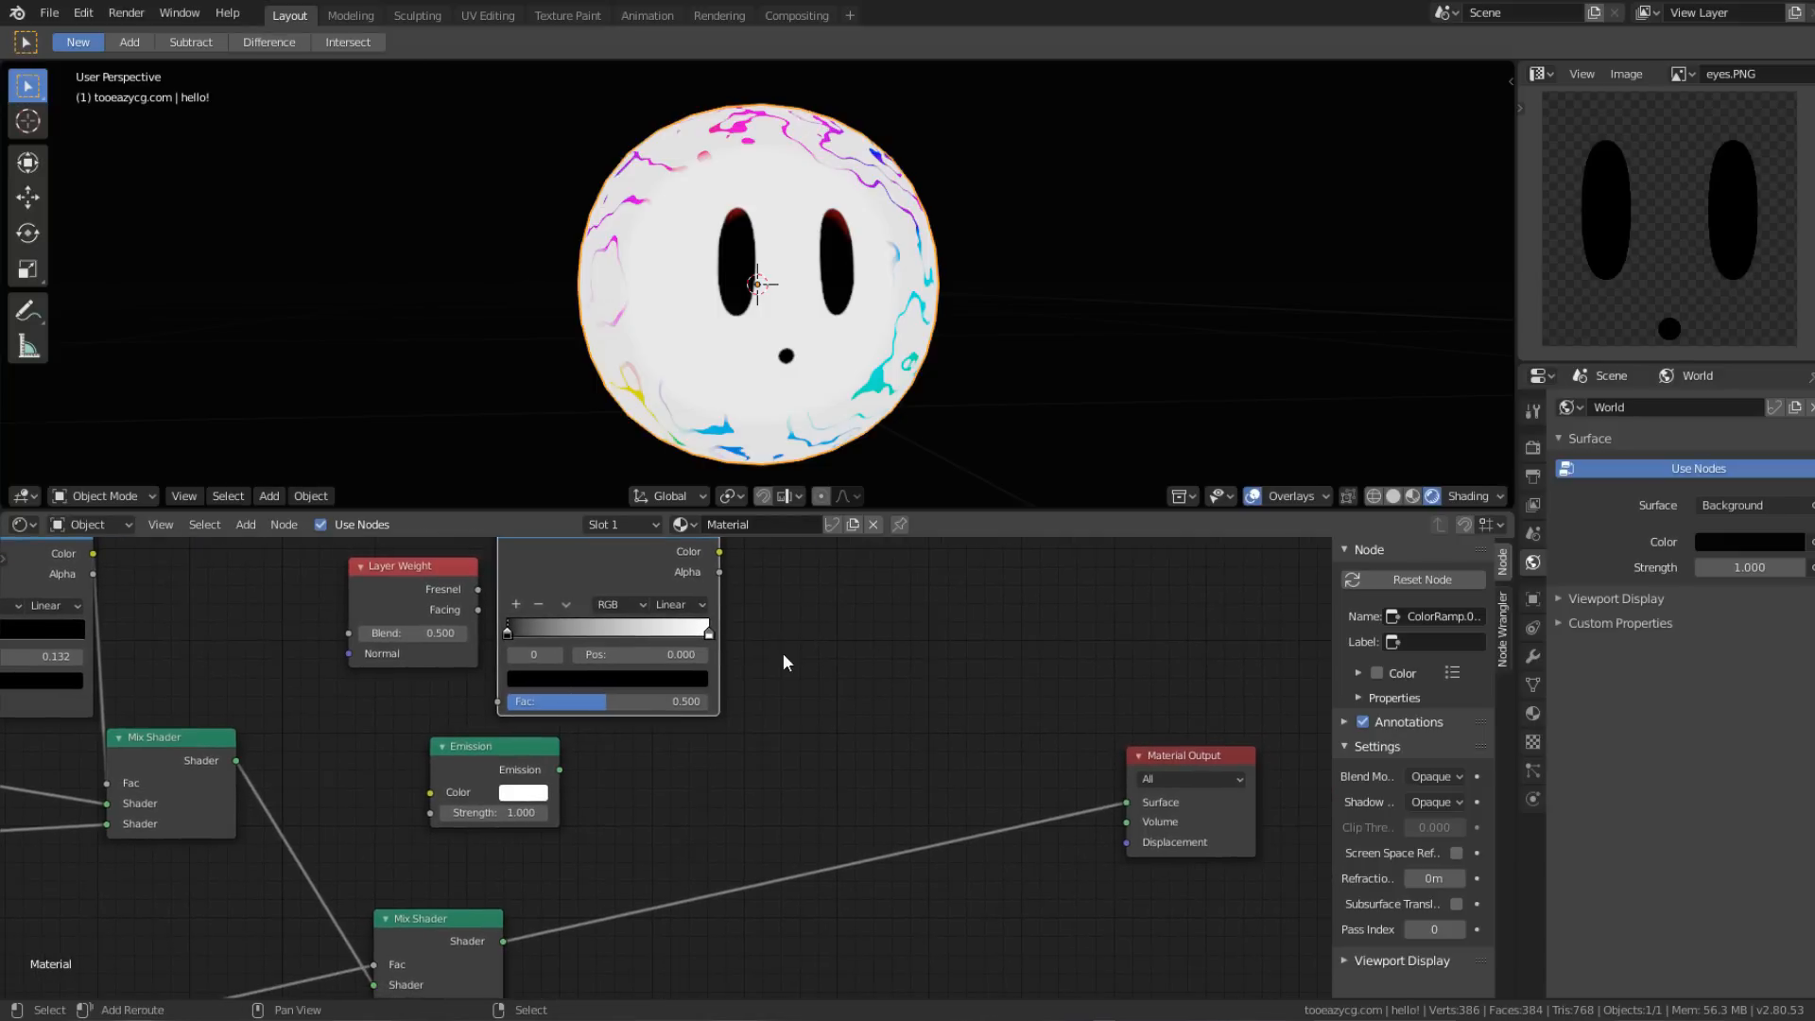
key("shift+a")
left_click(783, 652)
type("mix")
key("Return")
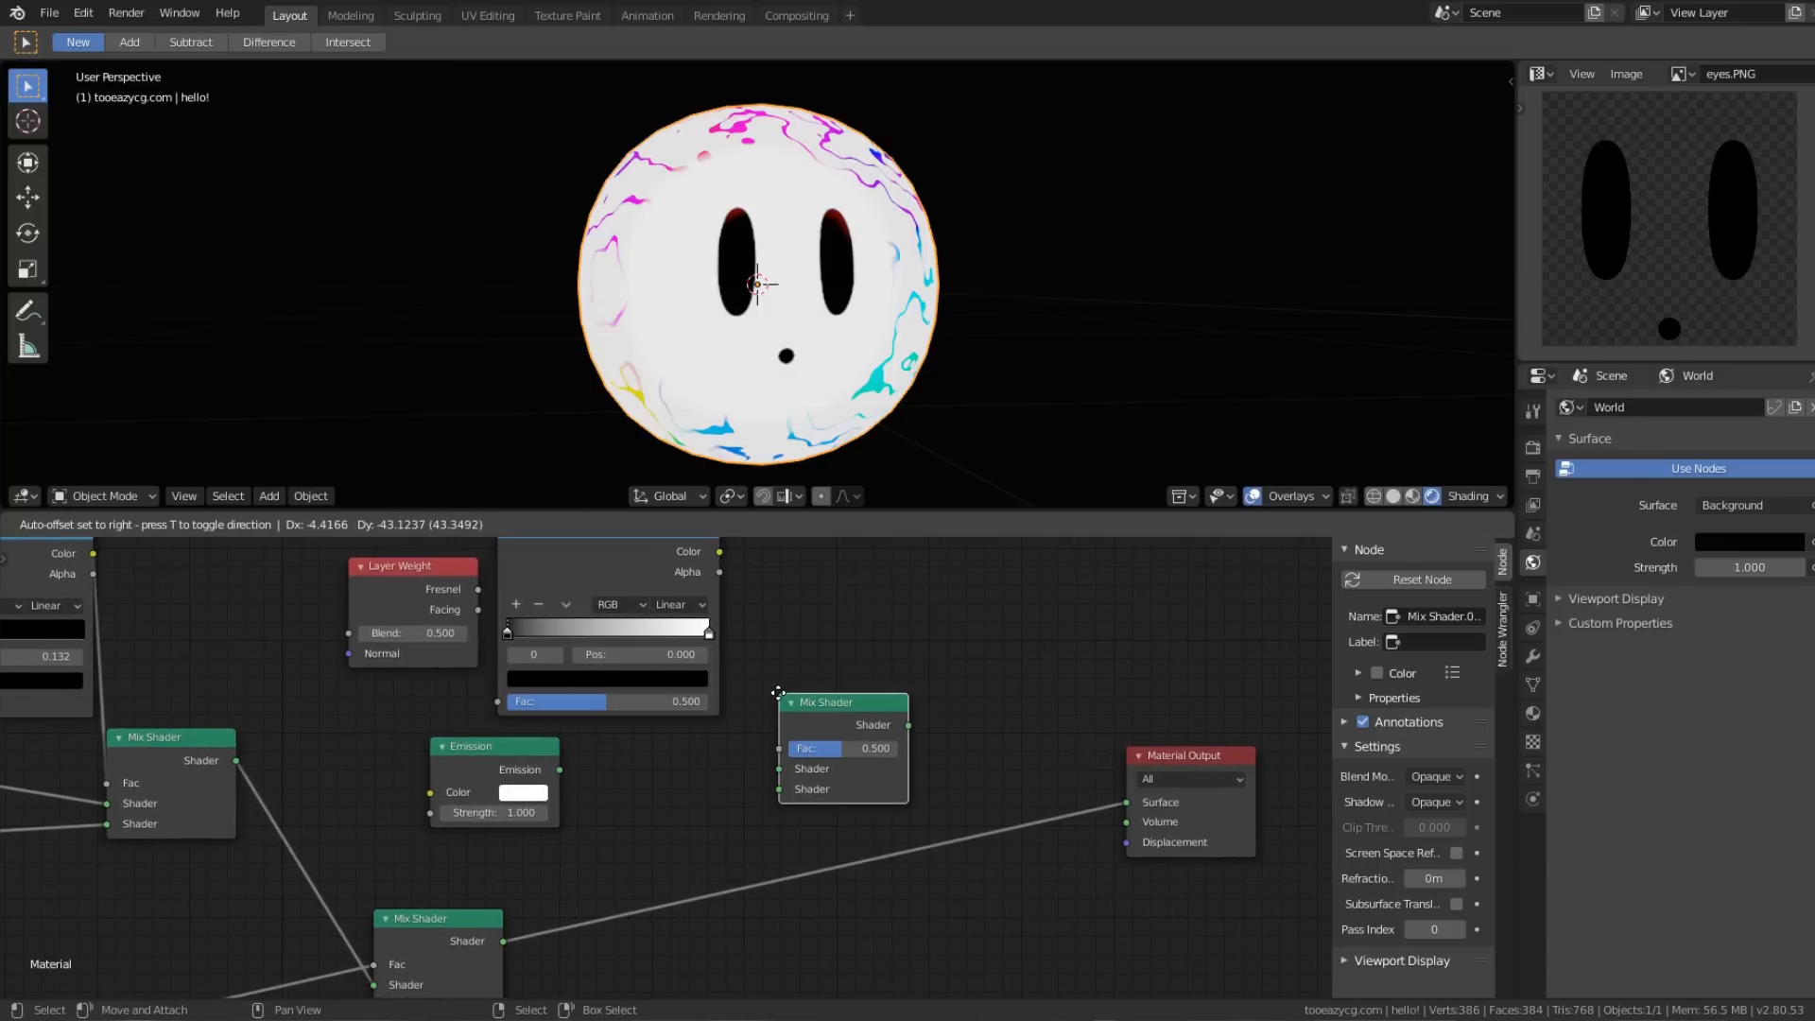
left_click(778, 693)
Step: Set the new Emission node's color to black
middle_click_drag(615, 791, 723, 769)
scroll(770, 723, "up", 3)
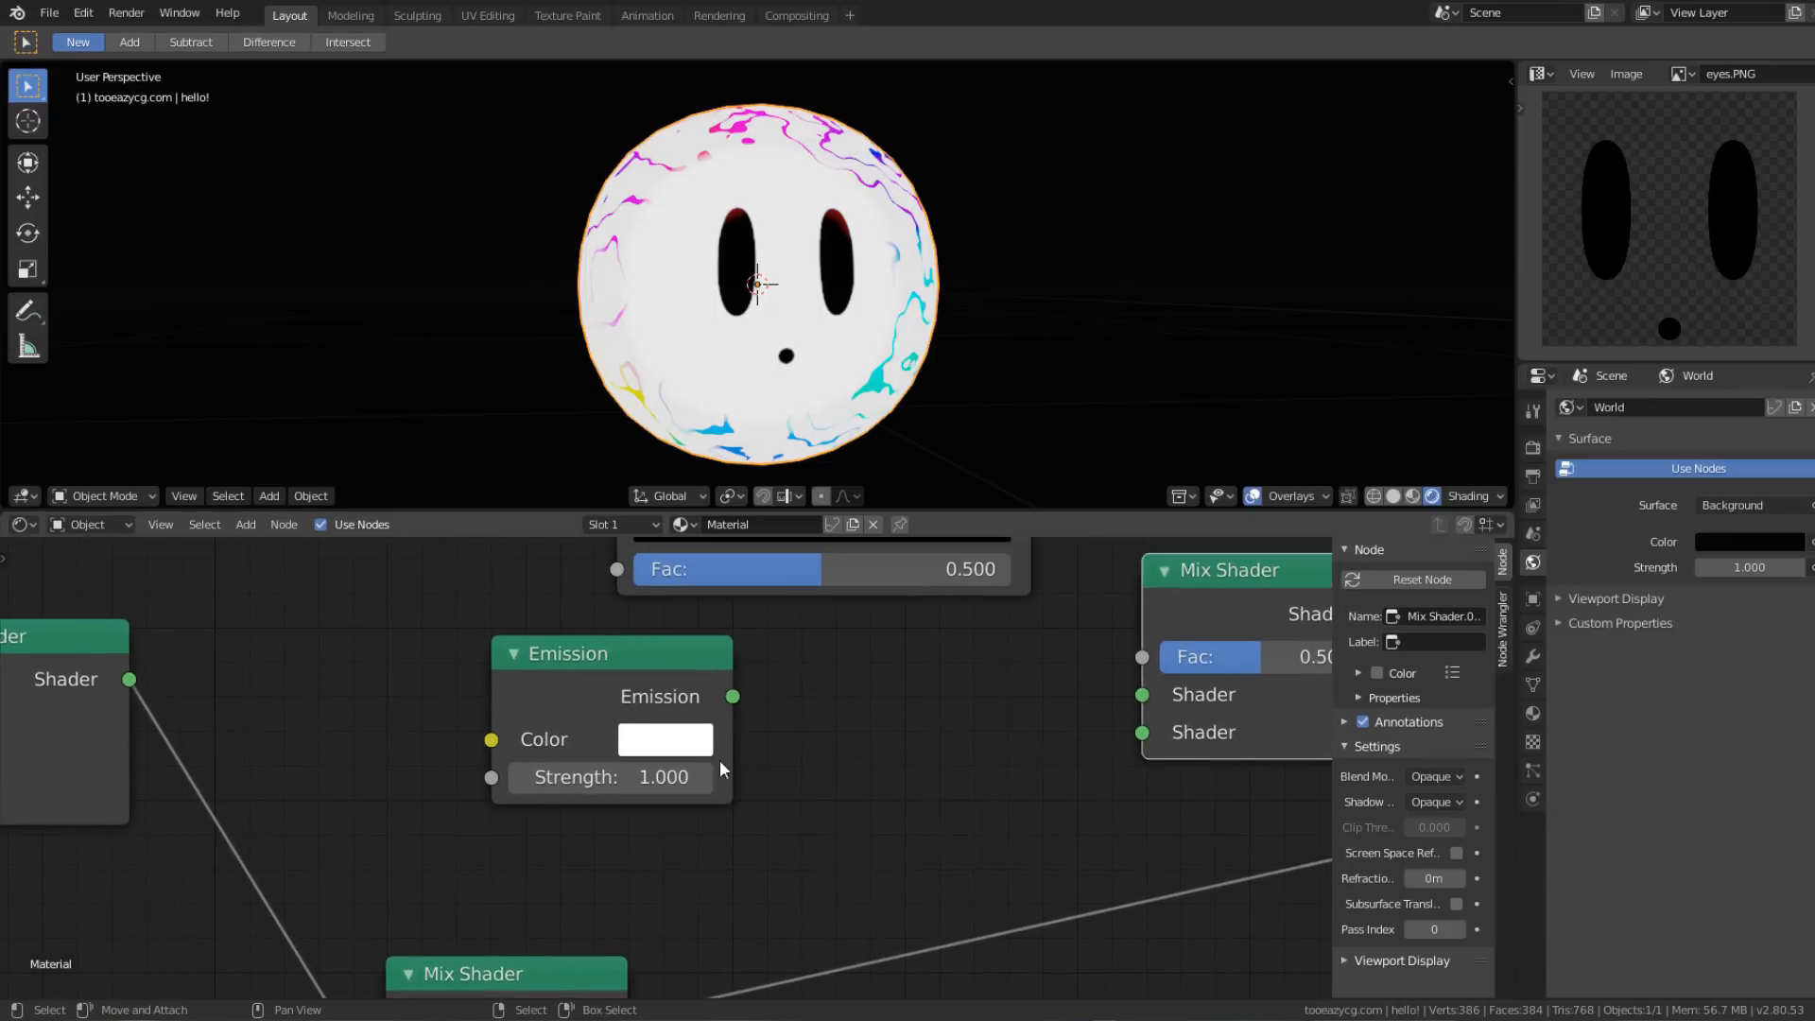
left_click(652, 744)
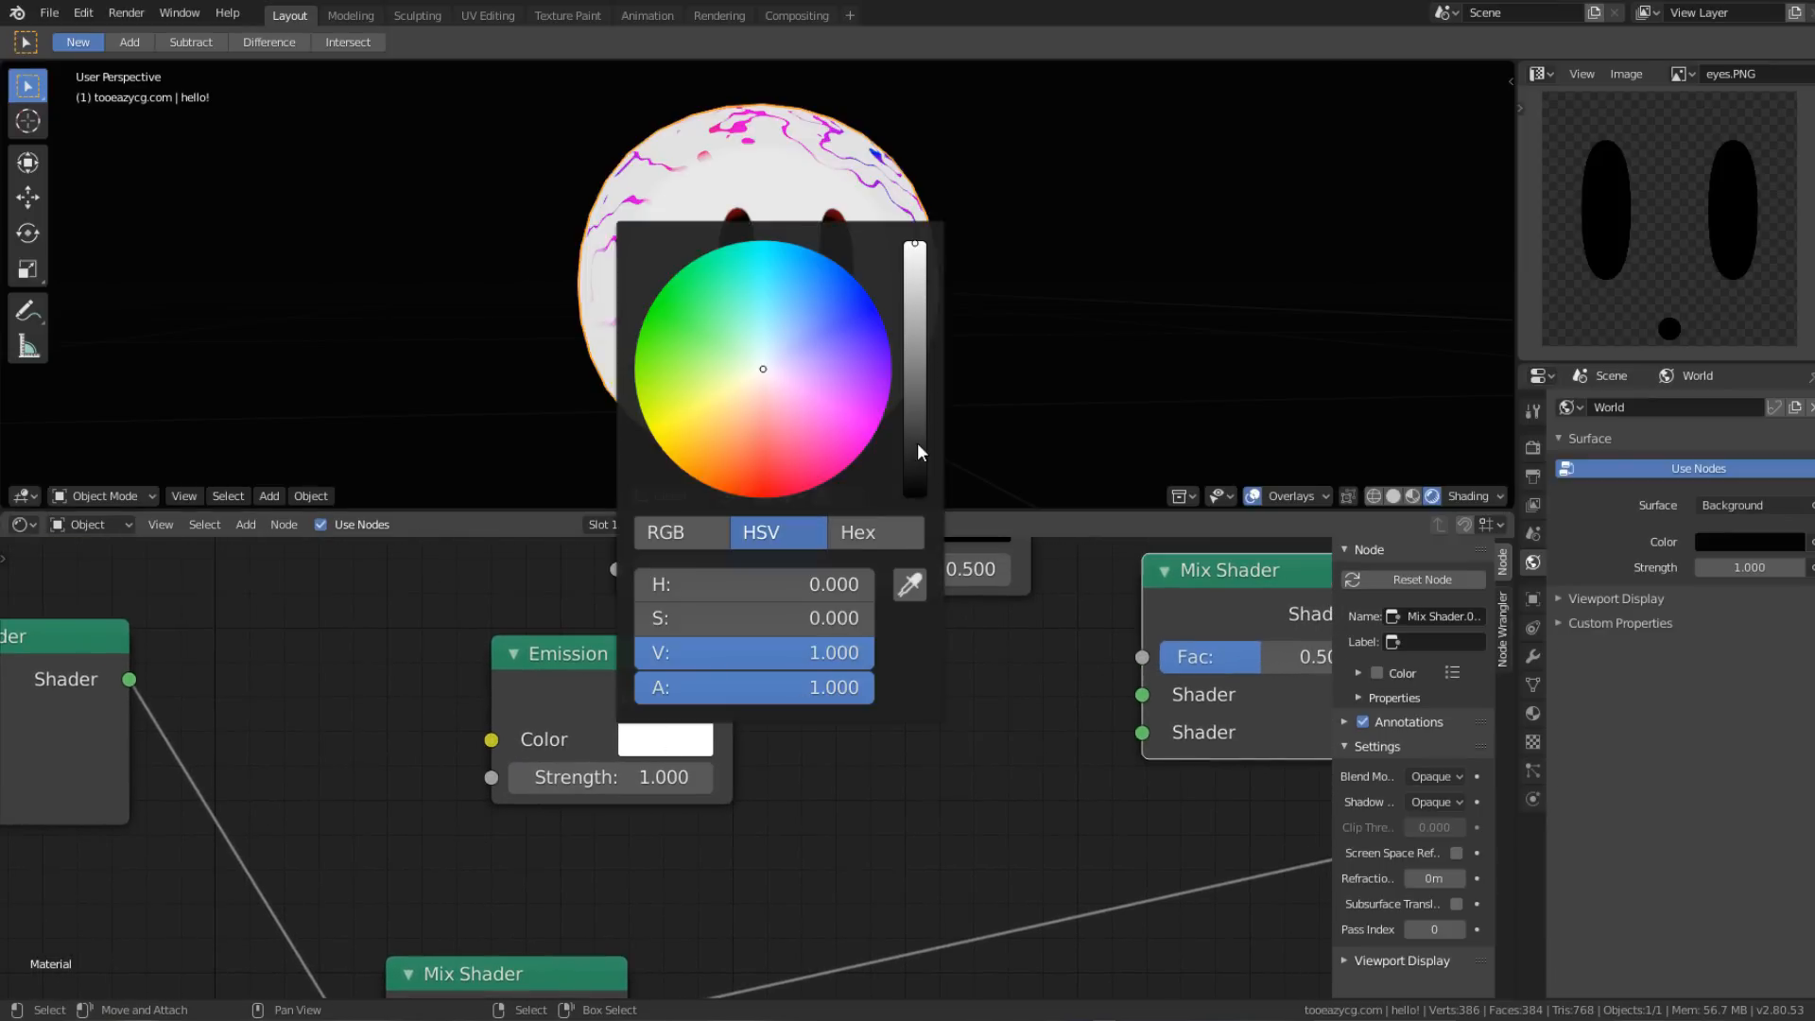
left_click_drag(917, 442, 915, 497)
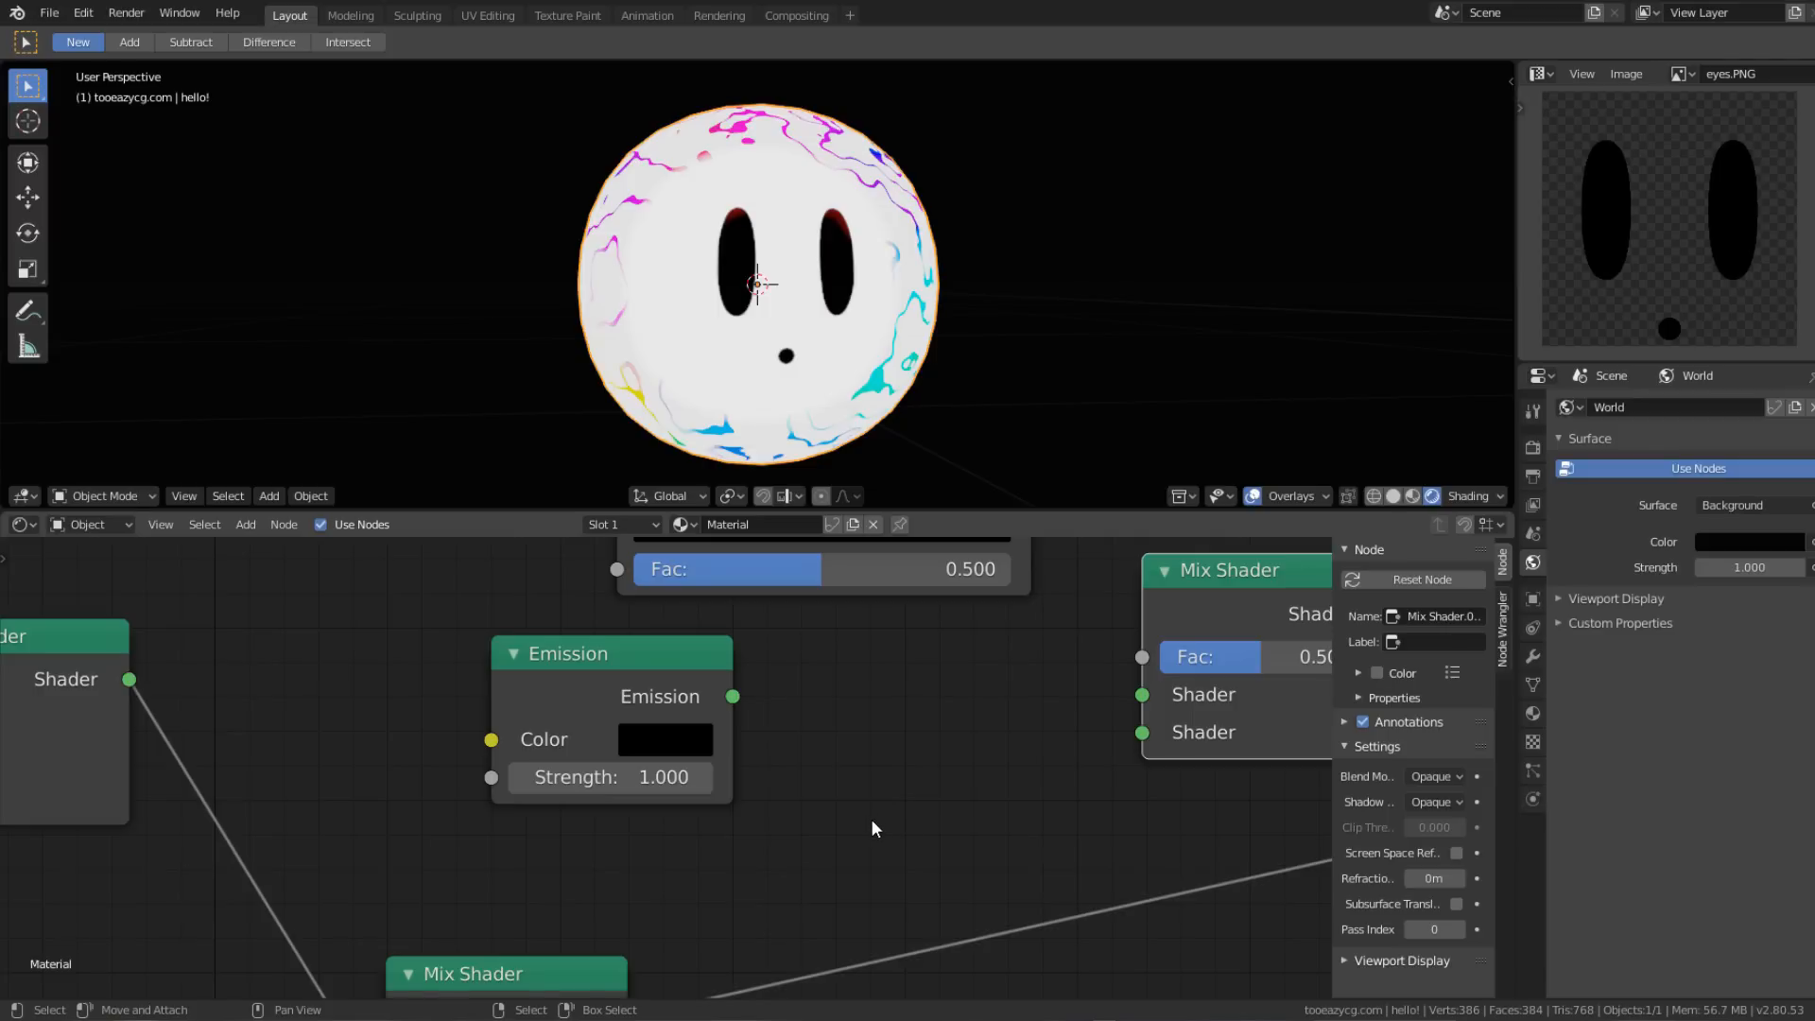
Step: Connect the black Emission to the second Shader input of the new Mix Shader, and route that Mix Shader into the Material Output
middle_click_drag(870, 819, 705, 870)
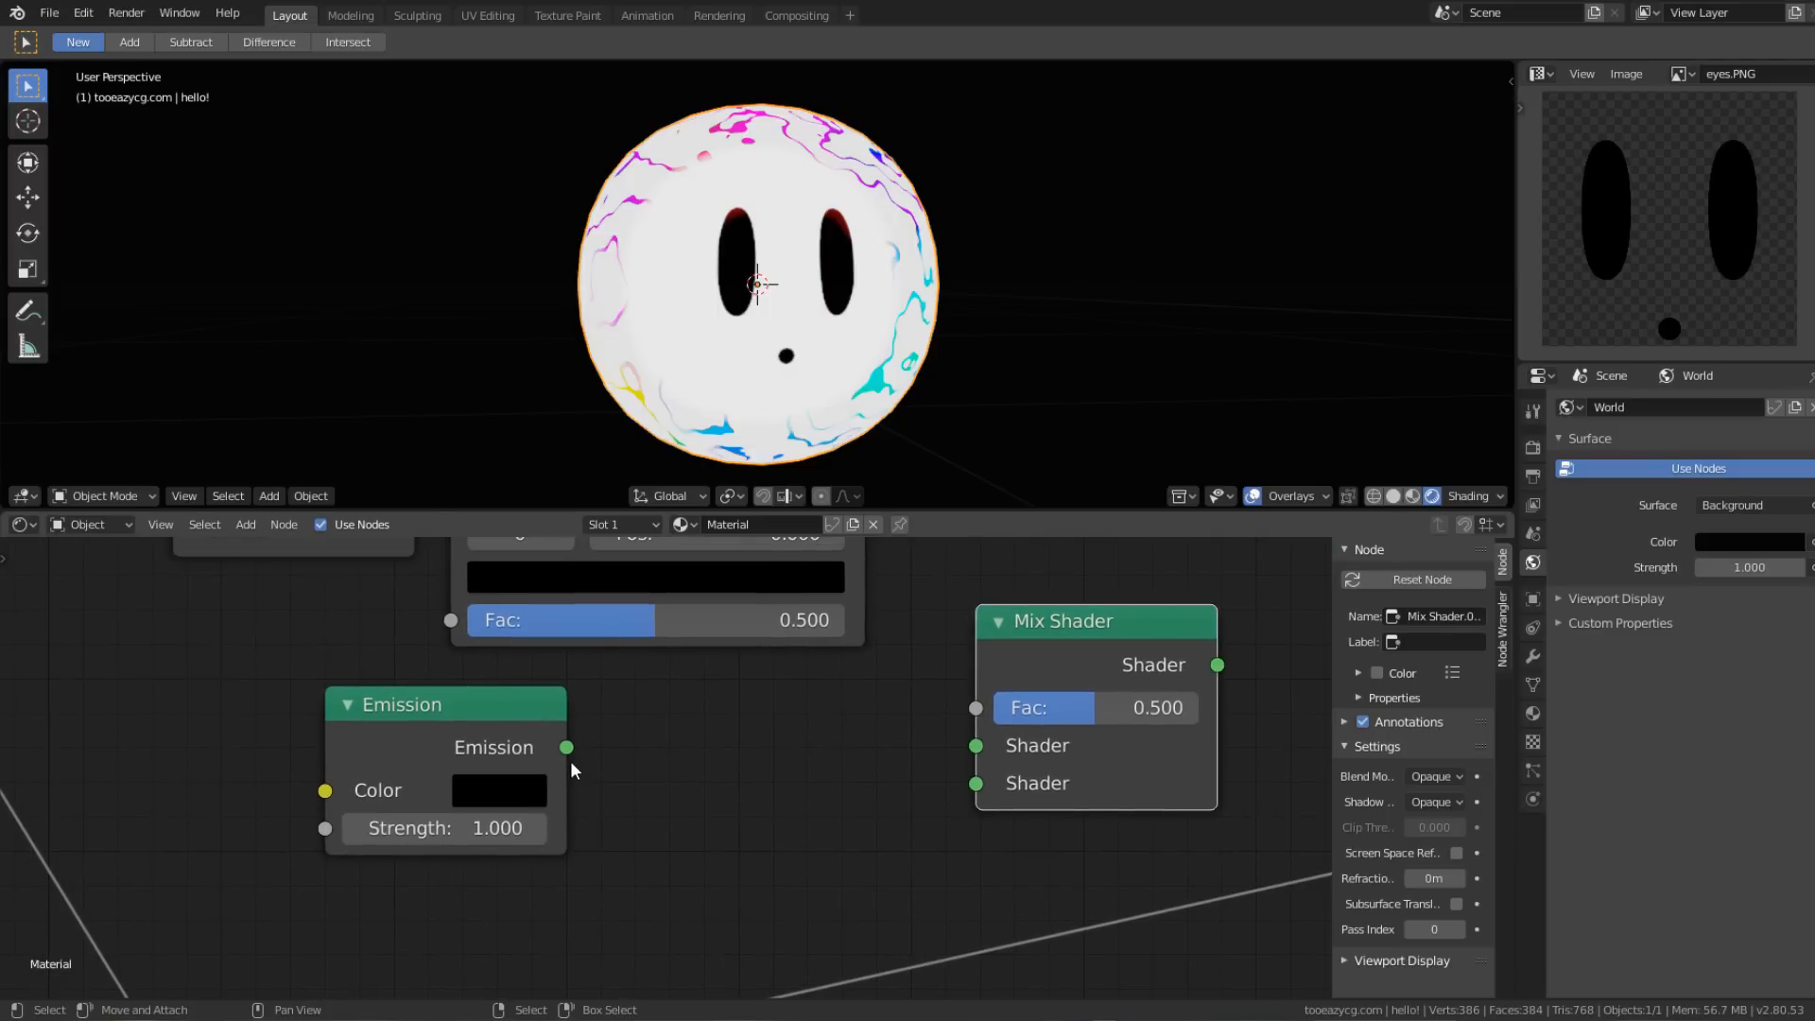
left_click_drag(566, 747, 976, 782)
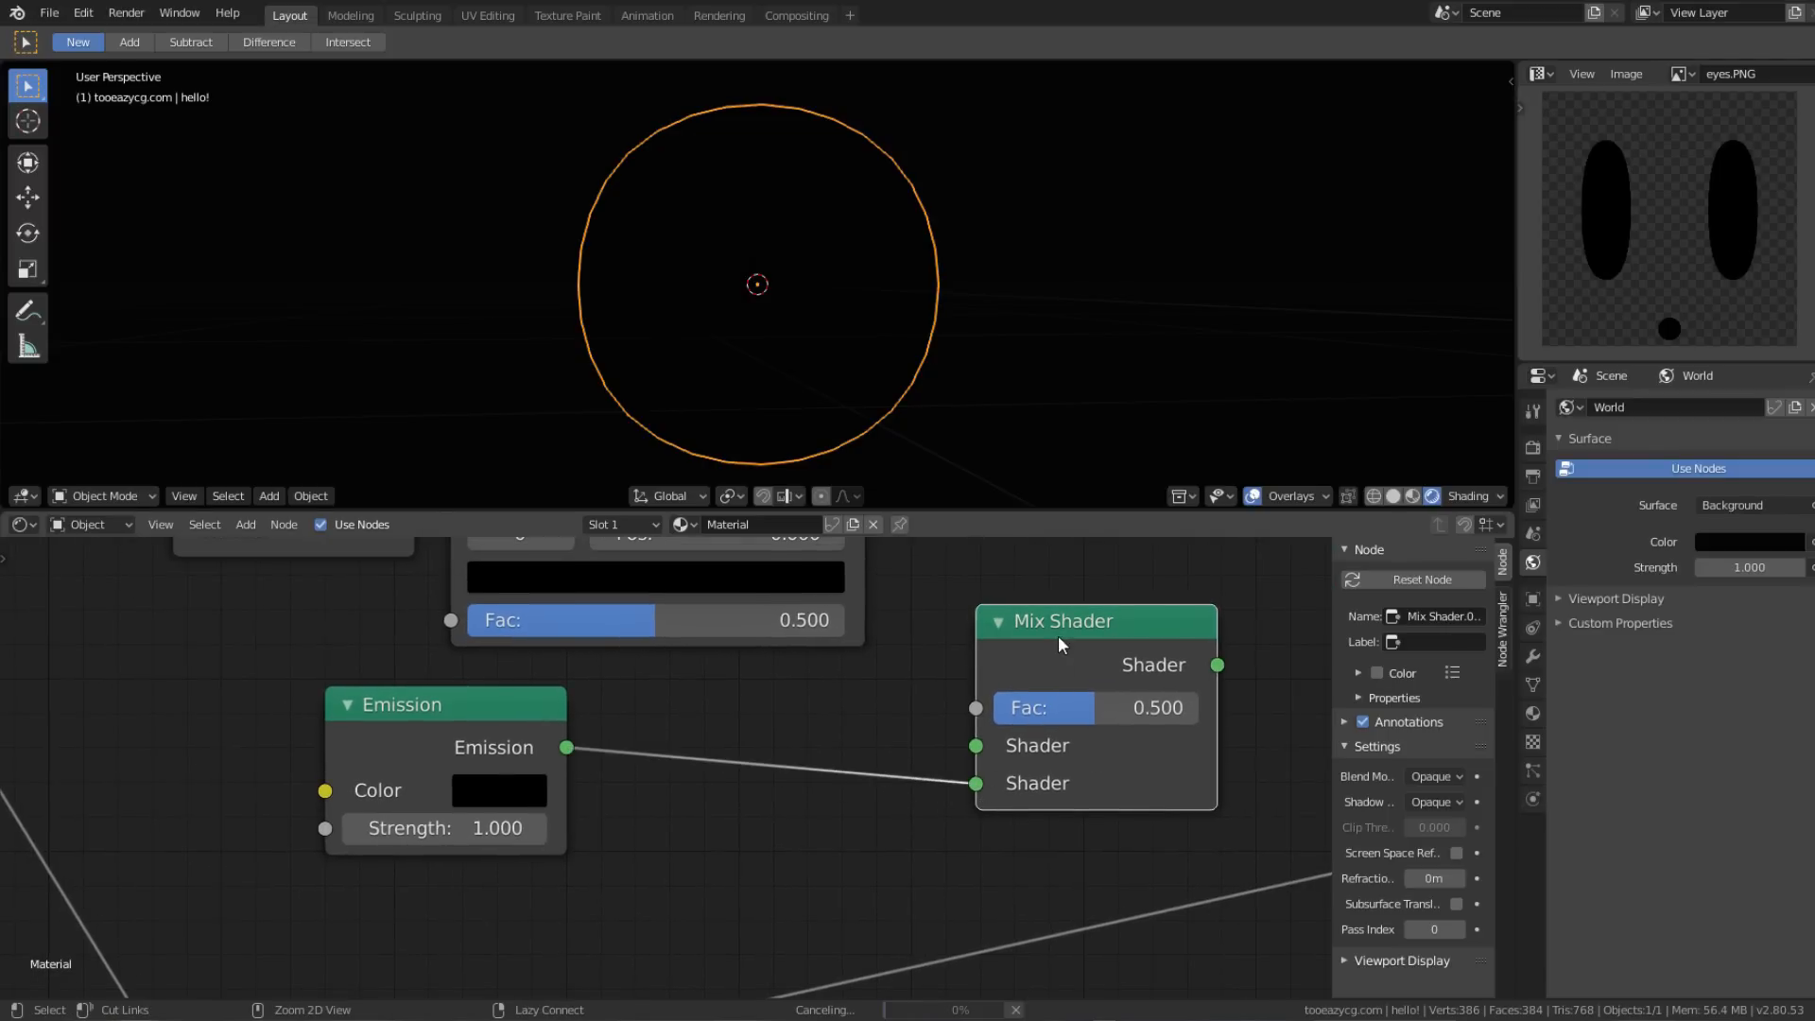
left_click(1062, 643, "ctrl+shift")
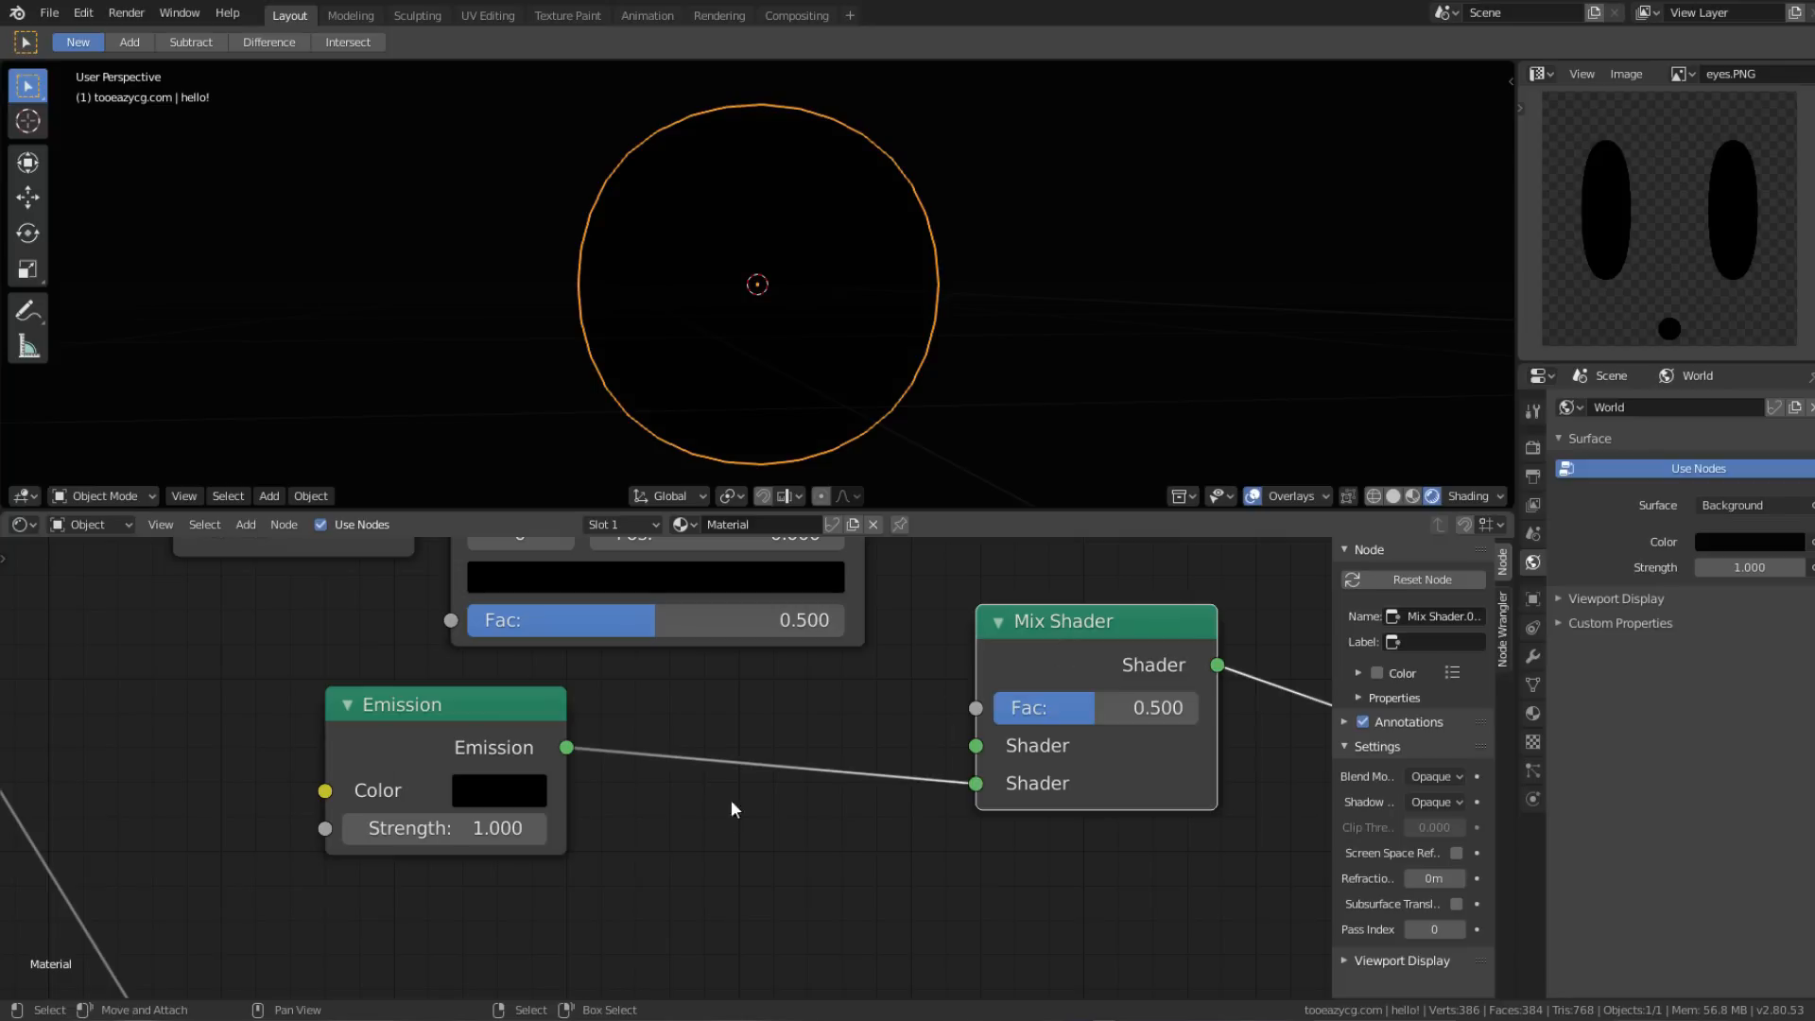
Step: Connect the eyes' Mix Shader output to the first Shader input of the new Mix Shader
middle_click_drag(730, 800, 791, 713)
scroll(681, 766, "down", 2)
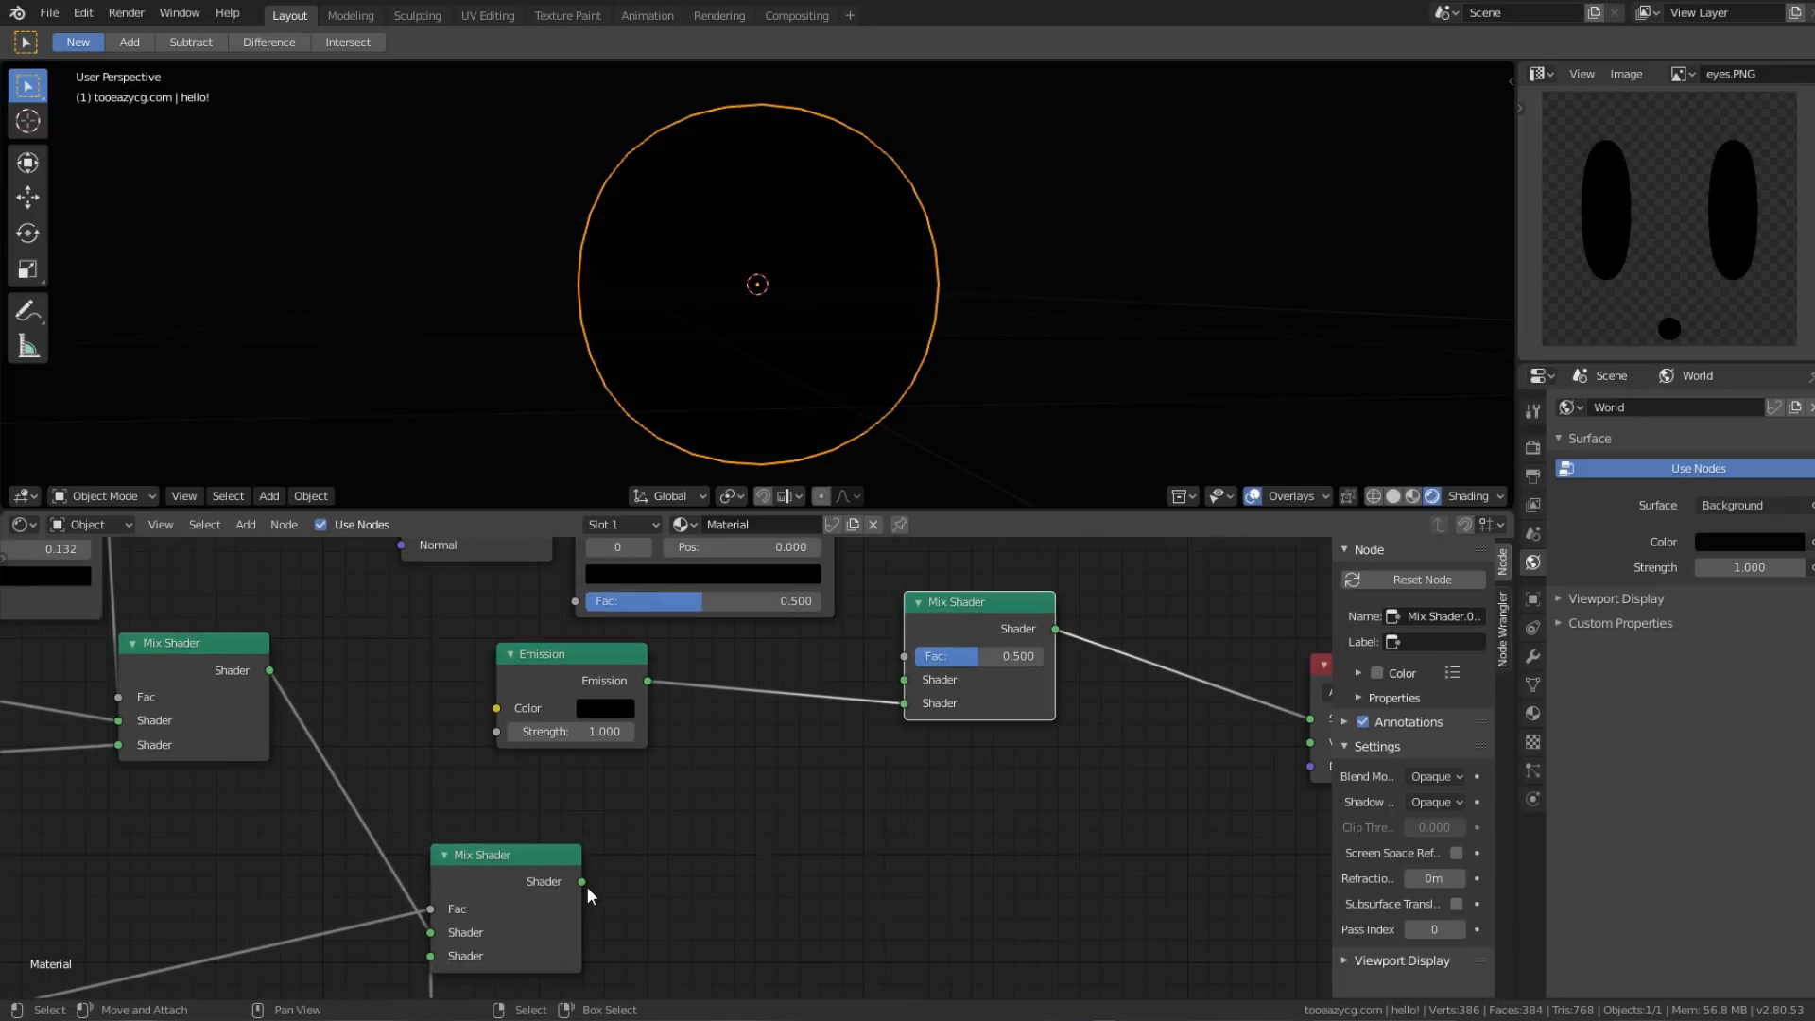
left_click_drag(582, 881, 932, 673)
Step: Link the new Layer Weight's Fresnel to the ColorRamp's Fac and the ColorRamp's Color to the new Mix Shader's Fac
middle_click_drag(1003, 615, 1046, 808)
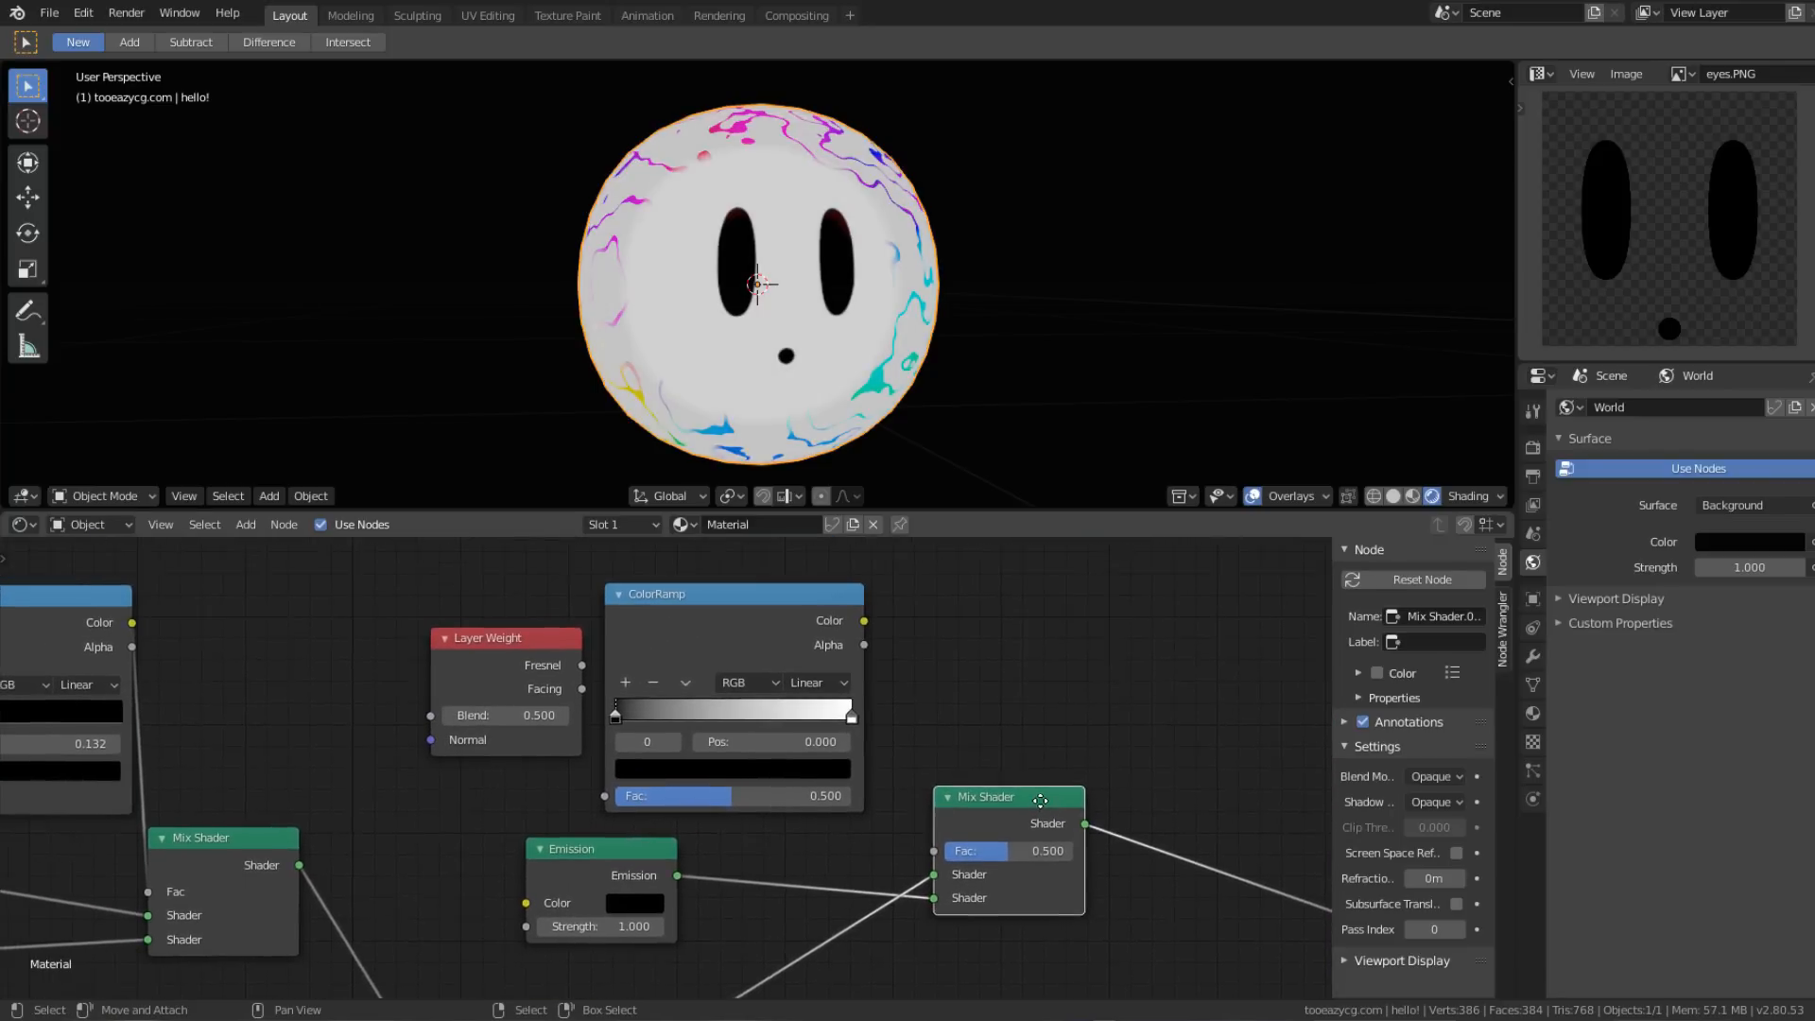
scroll(615, 803, "up", 2)
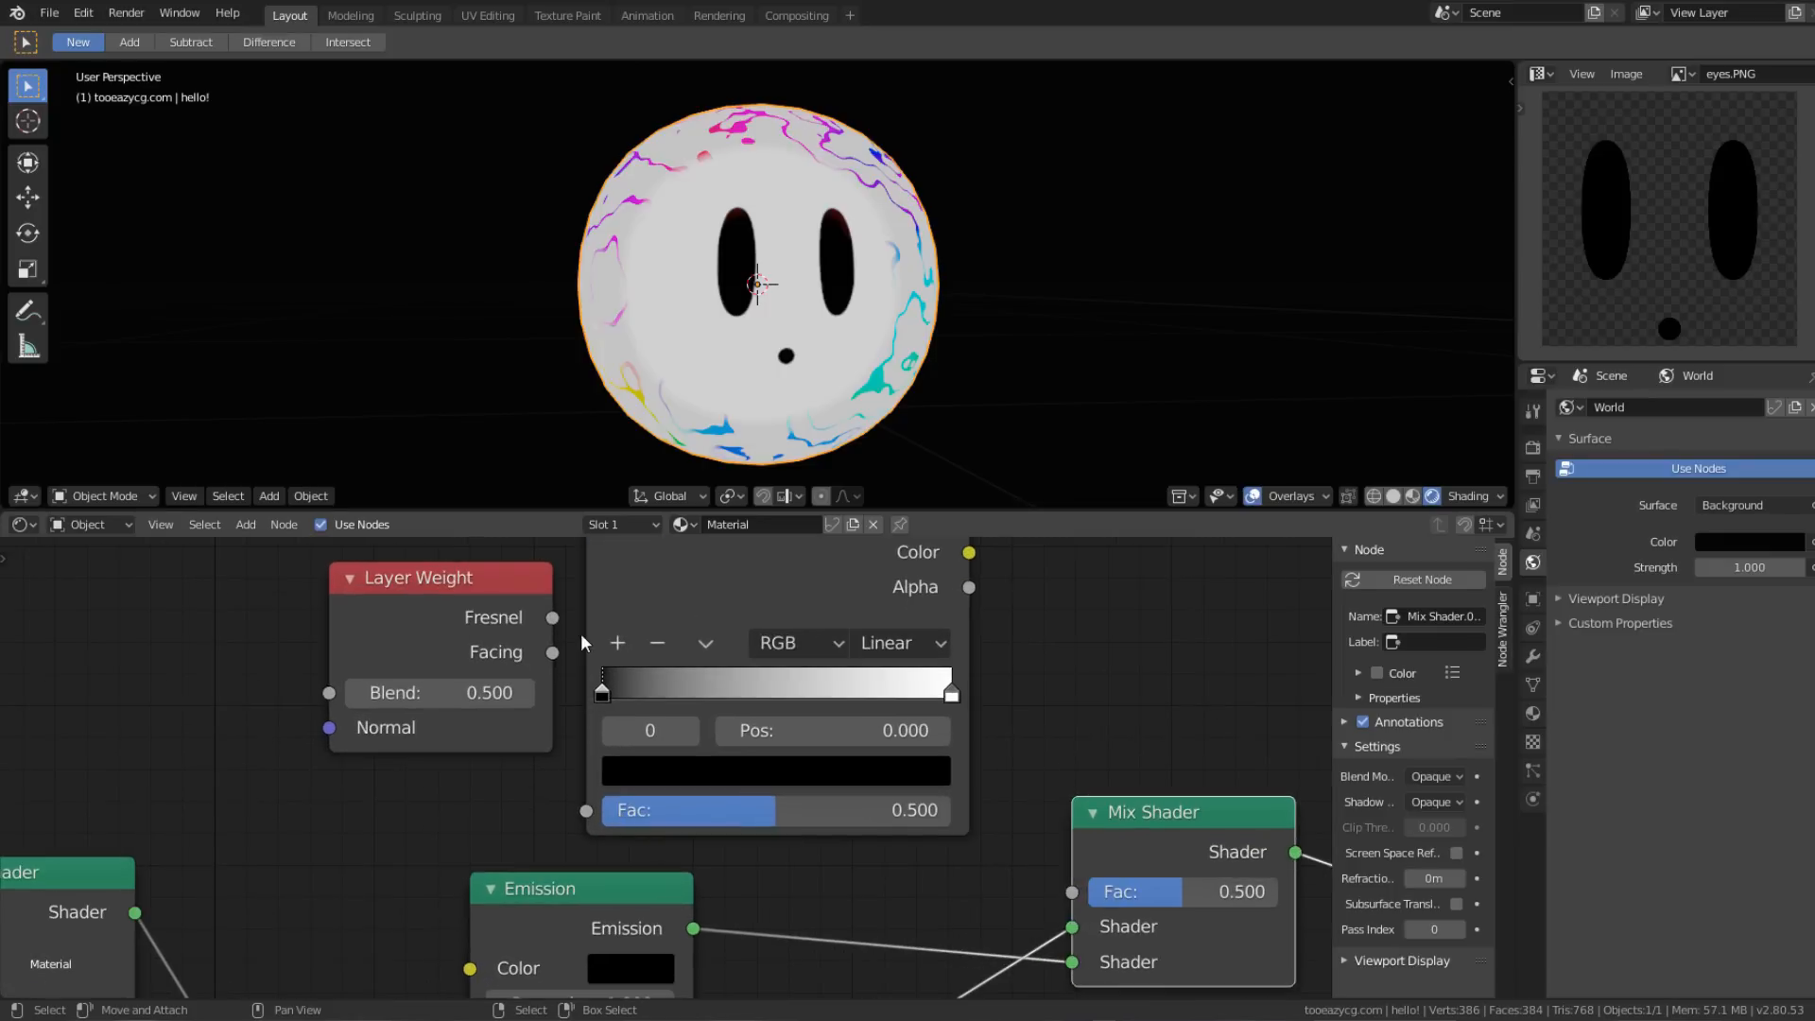
left_click_drag(548, 618, 588, 809)
middle_click_drag(948, 593, 834, 672)
left_click_drag(852, 633, 969, 972)
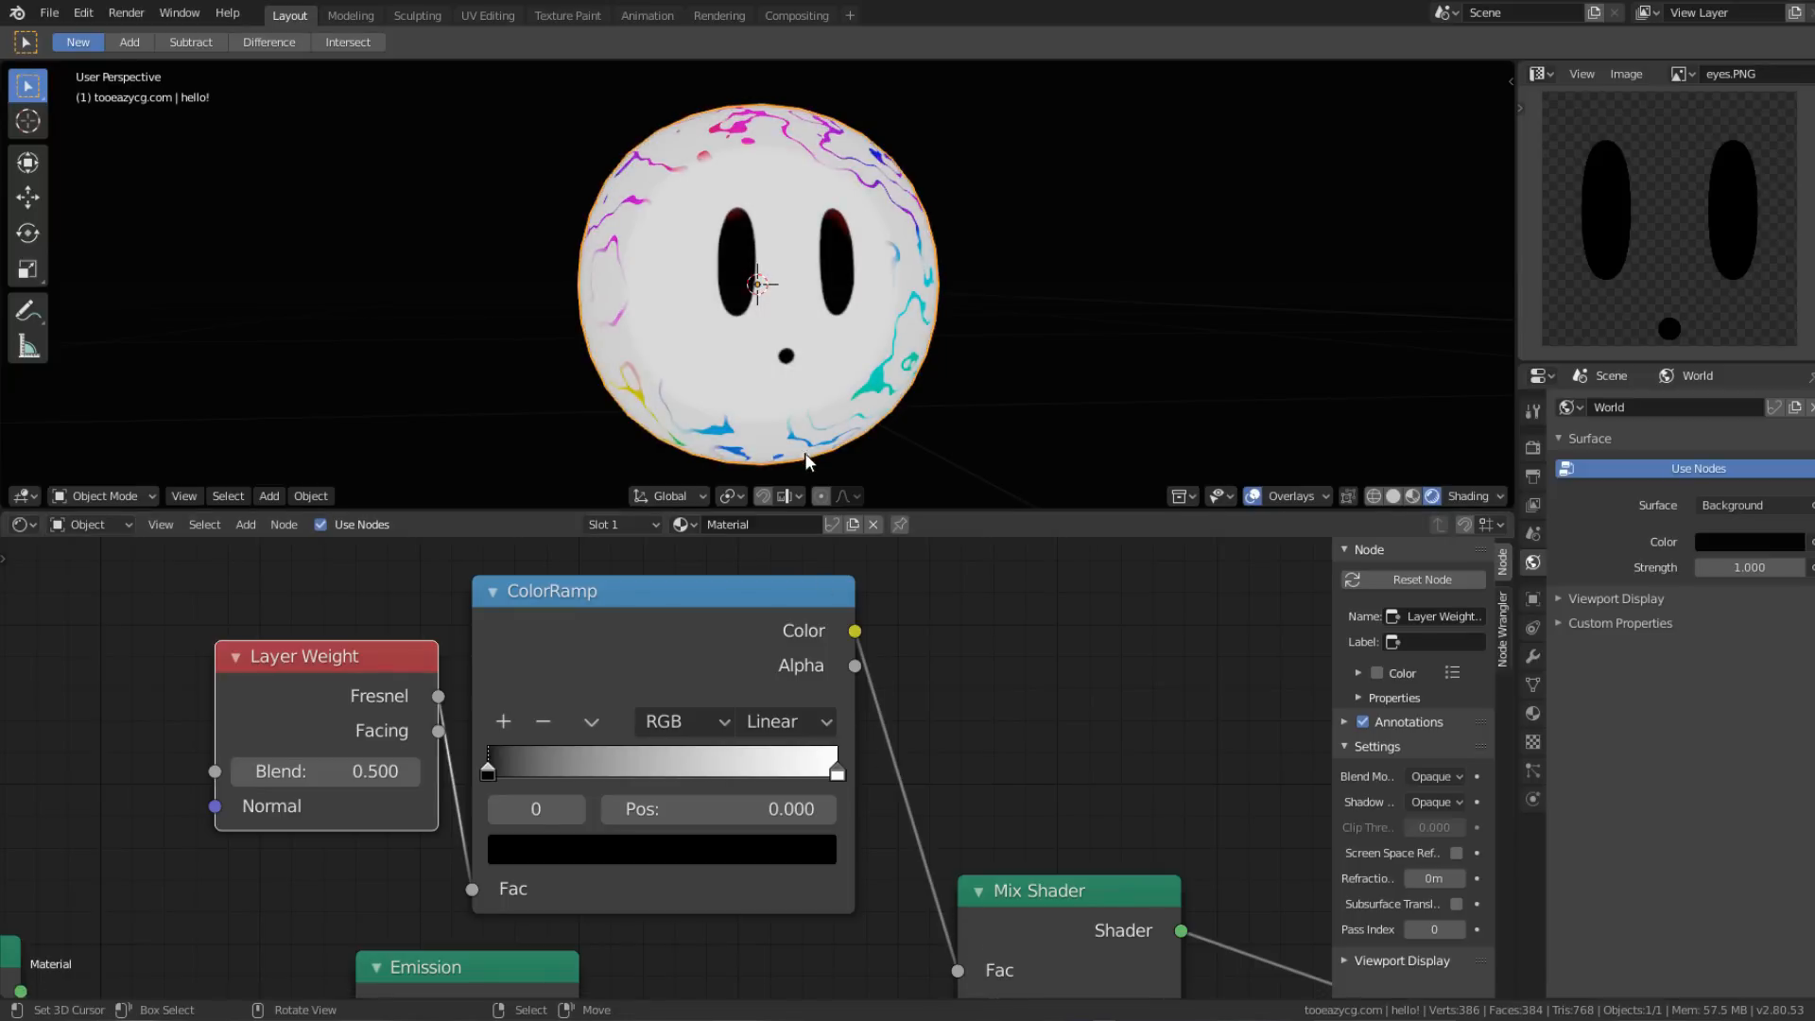
Step: Preview the new ColorRamp on the sphere and set its interpolation to B-Spline
left_click(625, 618, "ctrl+shift")
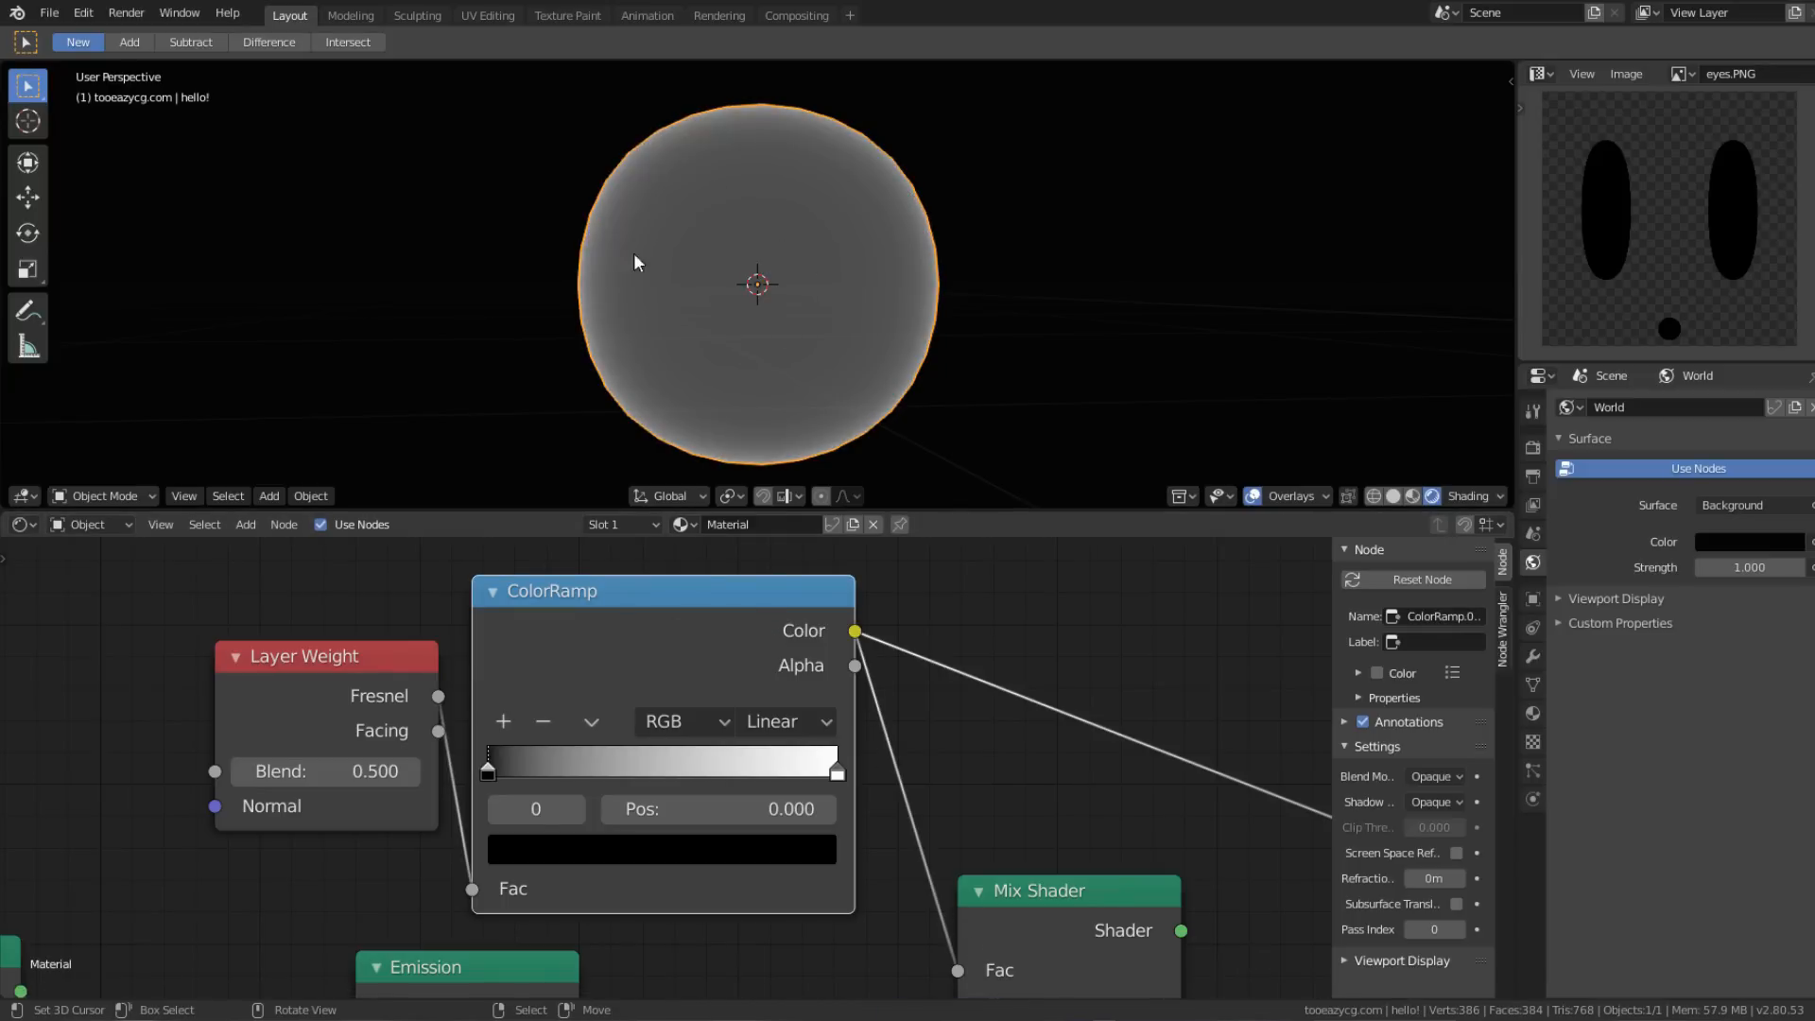
middle_click_drag(633, 253, 677, 343)
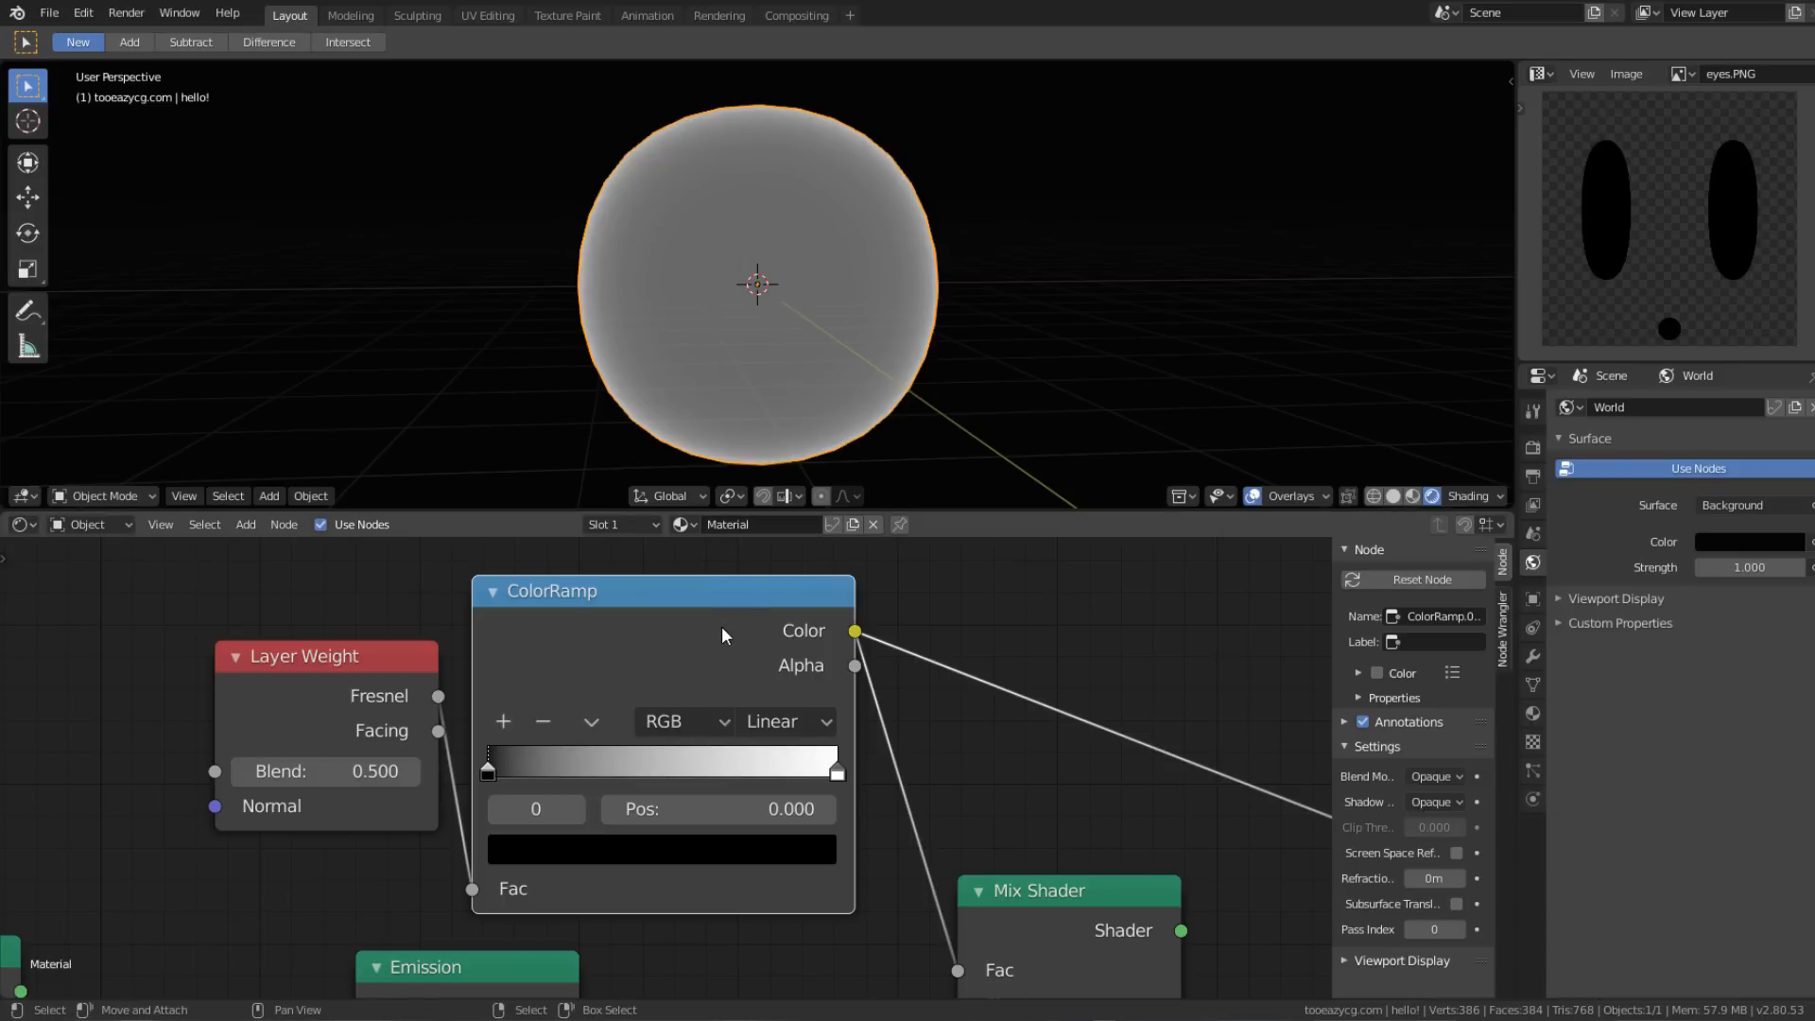
left_click(770, 723)
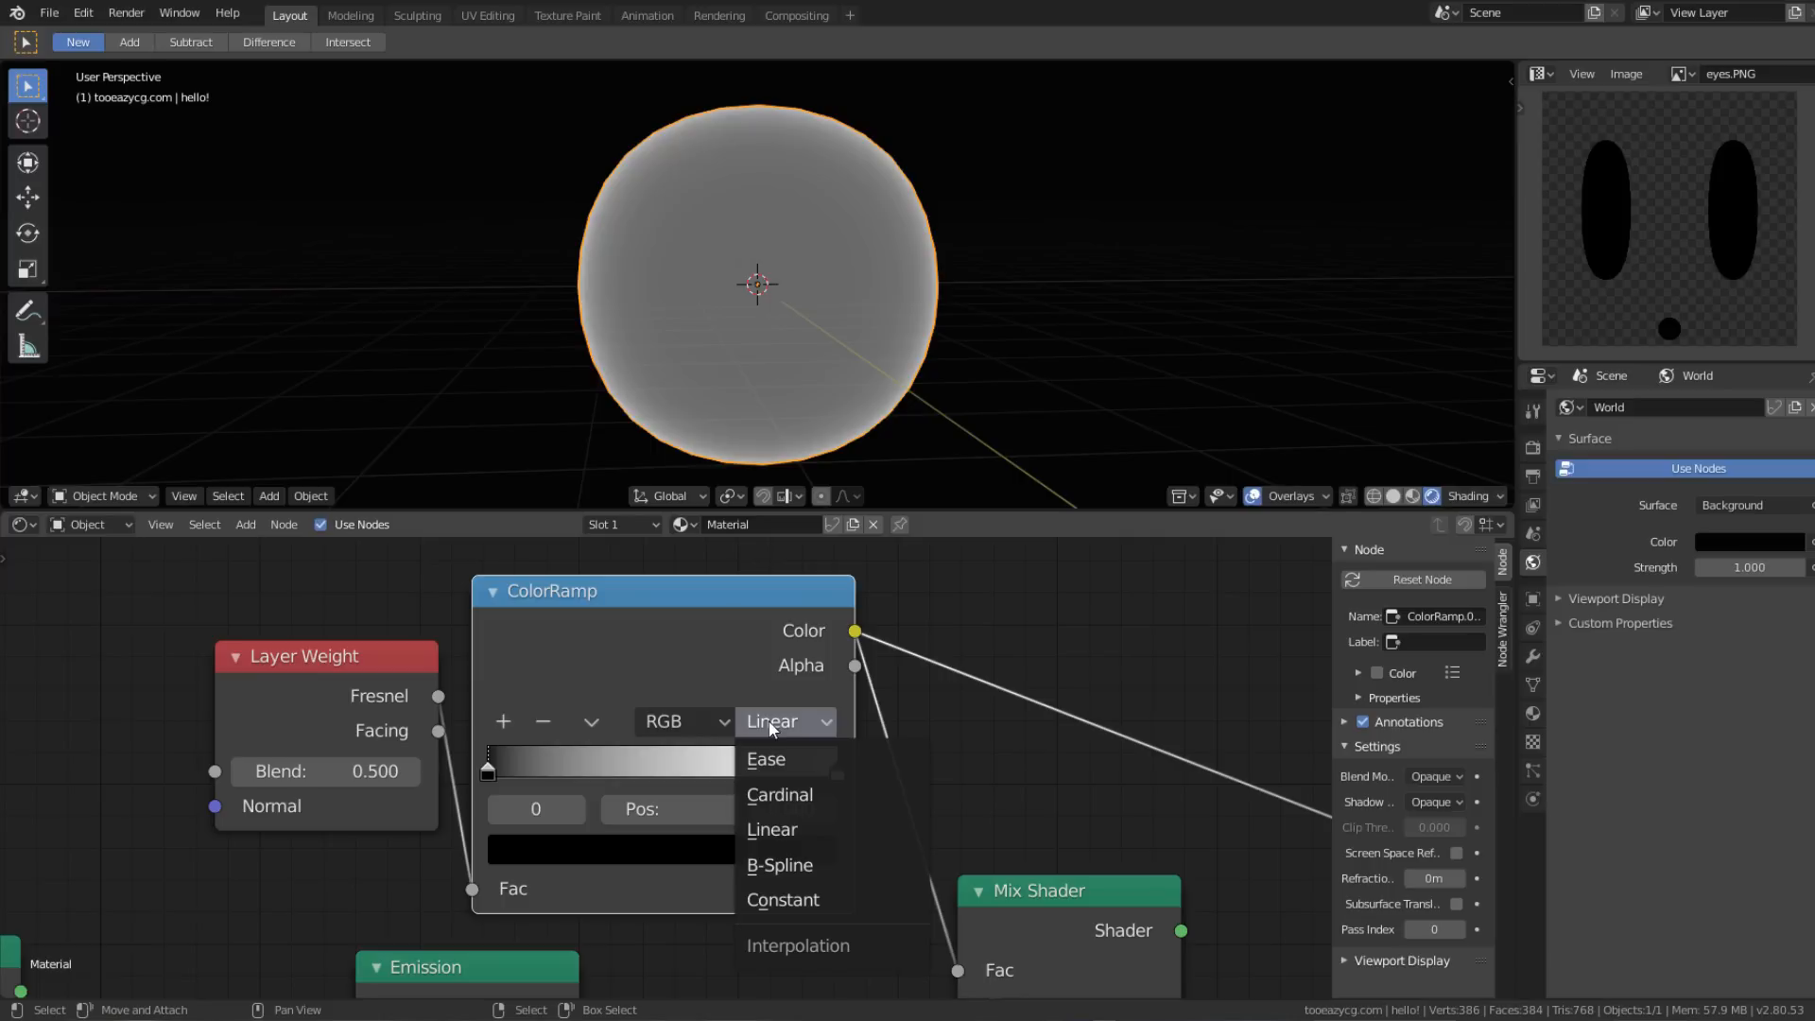
left_click(781, 866)
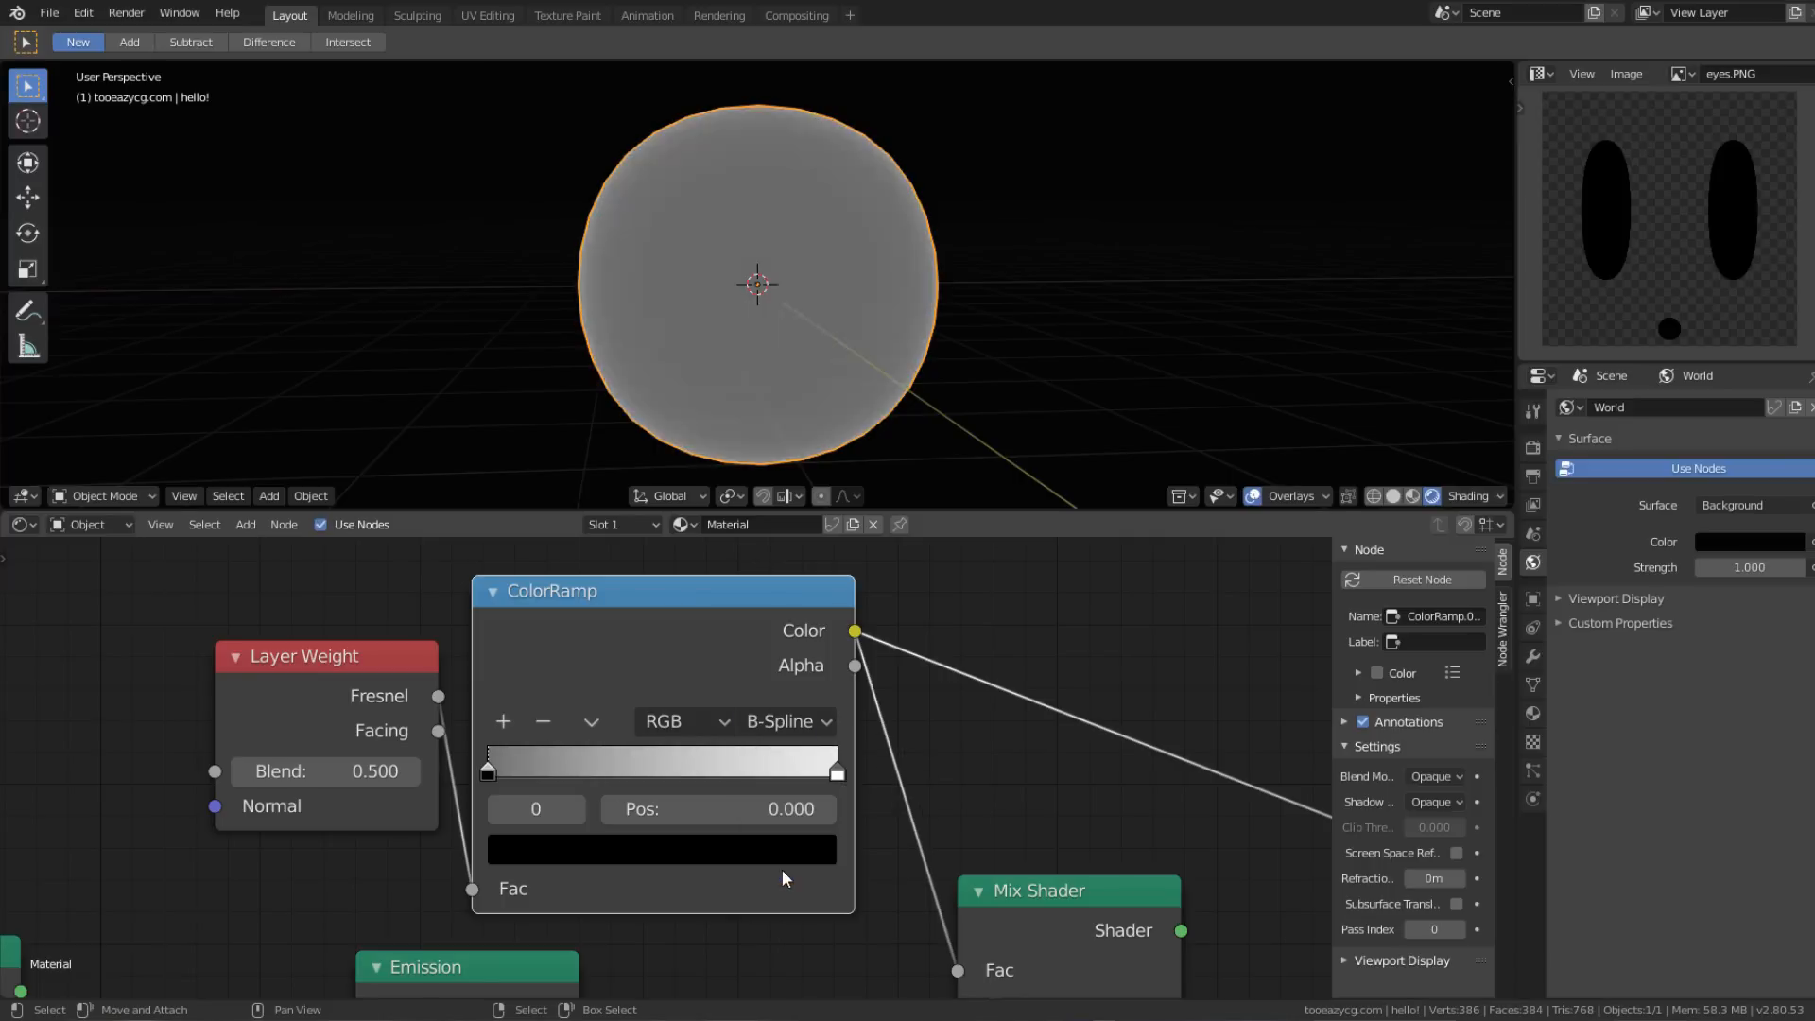
Step: Move the white stop of the B-Spline ColorRamp to position 0.155
middle_click_drag(804, 638, 814, 626)
middle_click_drag(832, 425, 850, 421)
left_click_drag(847, 762, 505, 764)
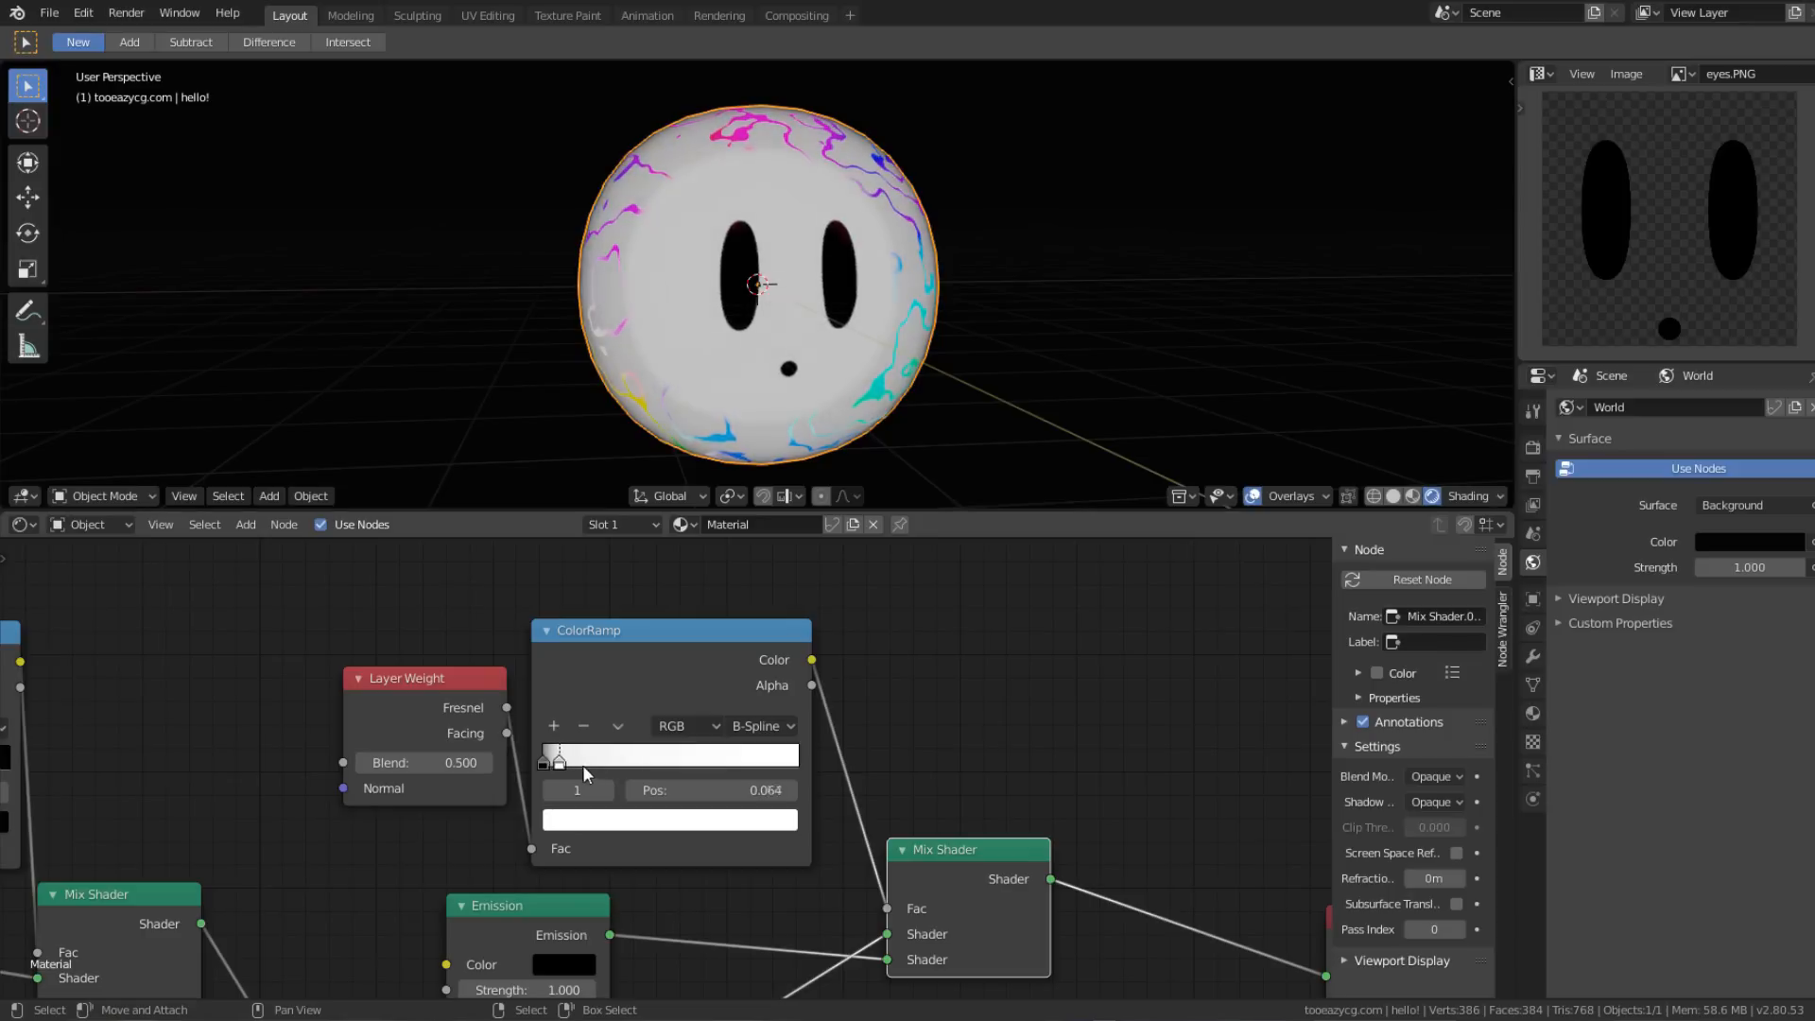
mouse_move(582, 764)
left_mouse_down()
mouse_move(681, 761)
mouse_move(571, 769)
mouse_move(599, 774)
left_mouse_up()
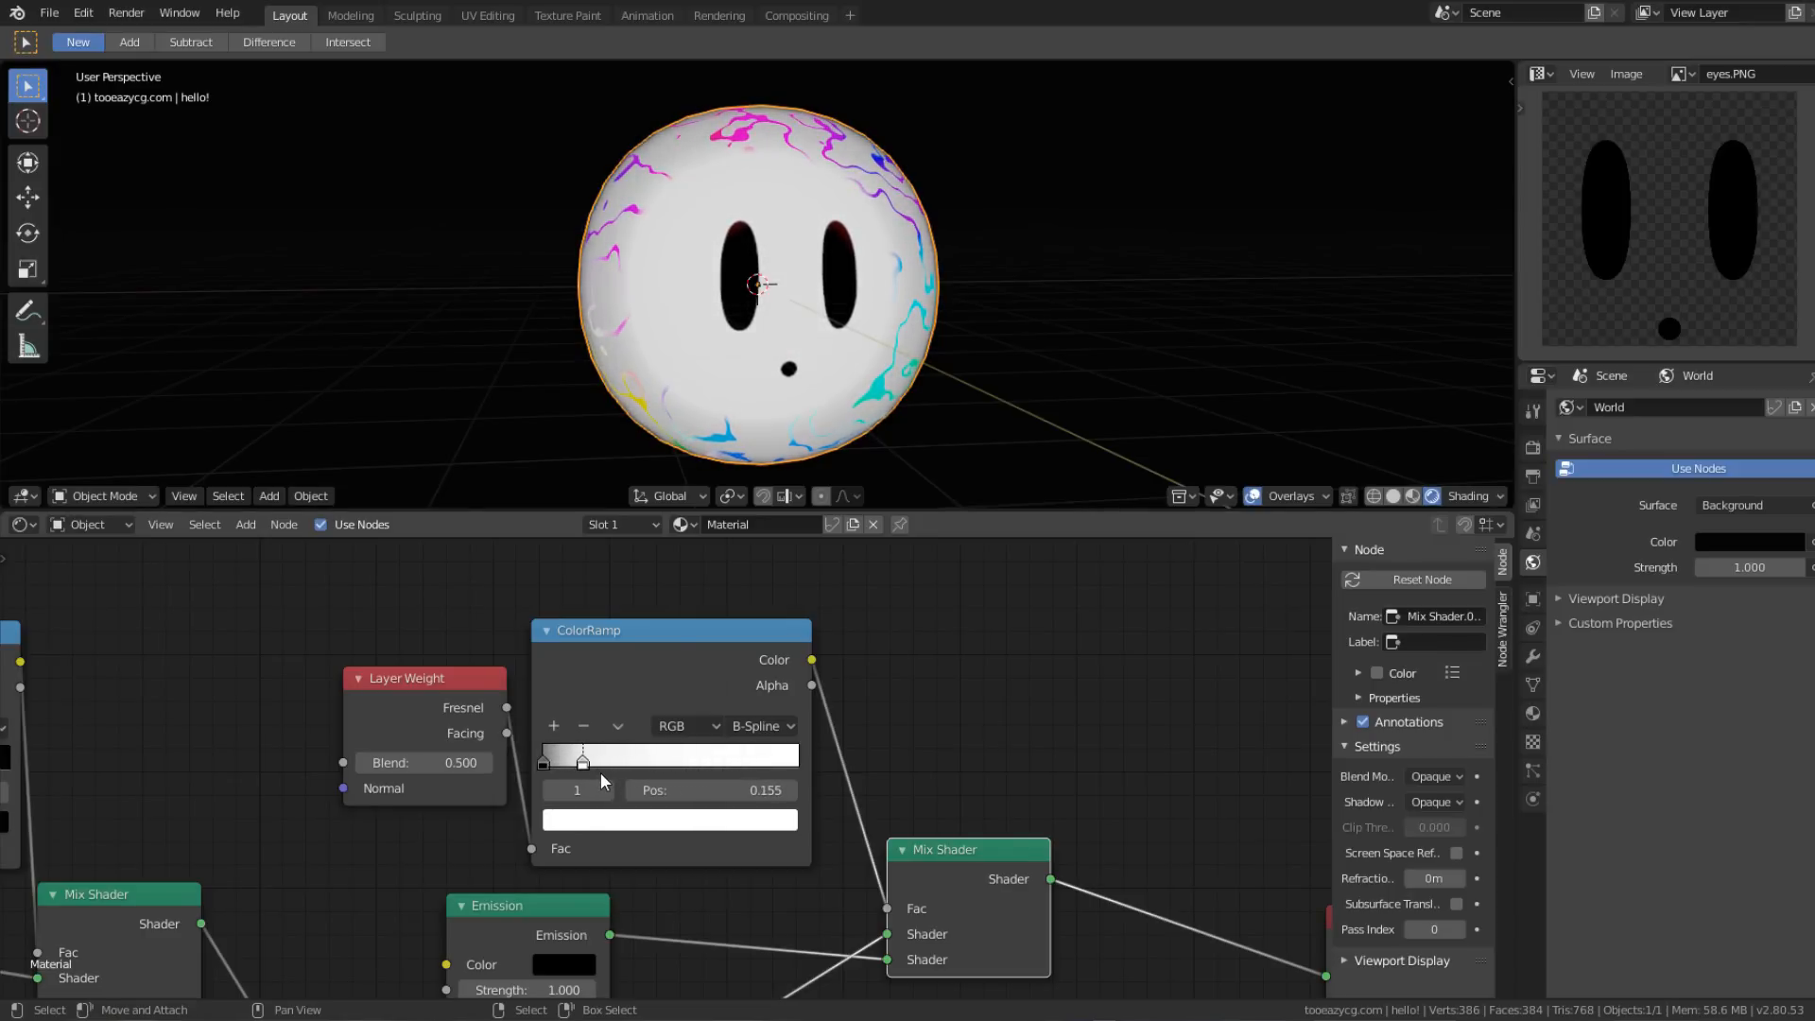
Step: Inspect the finished node chain and check the sphere's rim shading from several angles and distances
scroll(1019, 672, "down", 3)
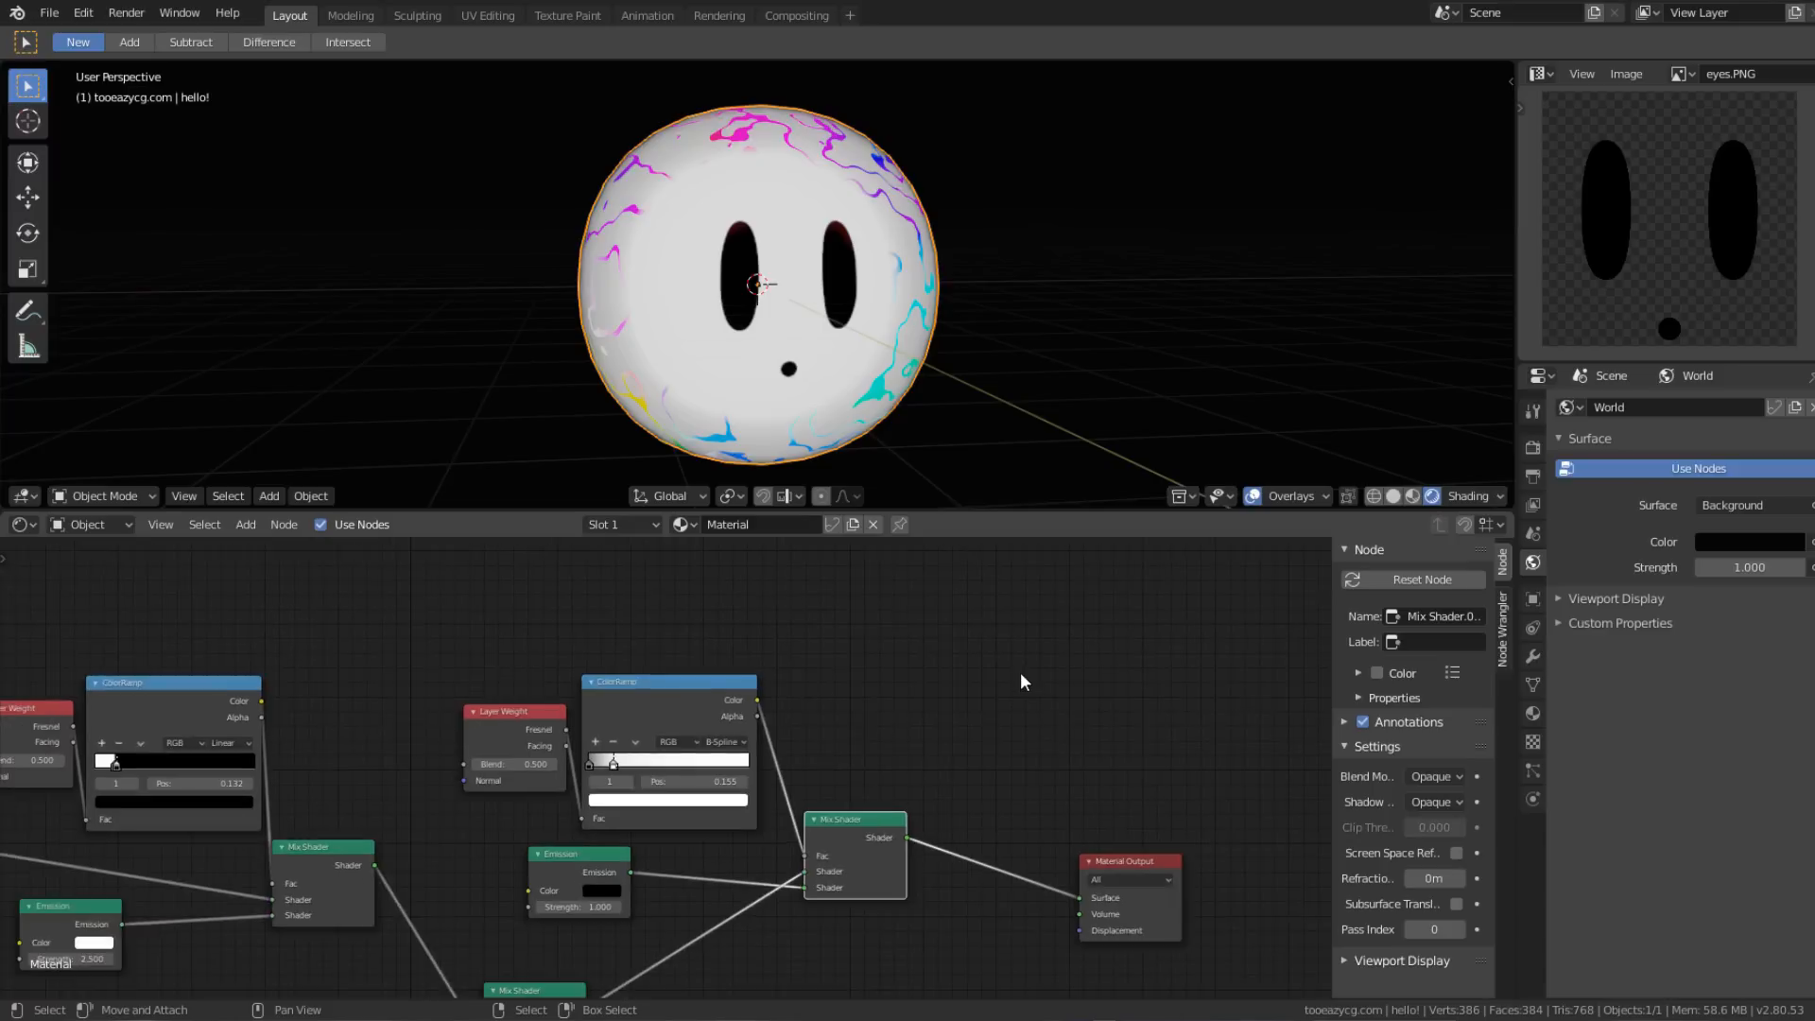
middle_click_drag(975, 802, 975, 724)
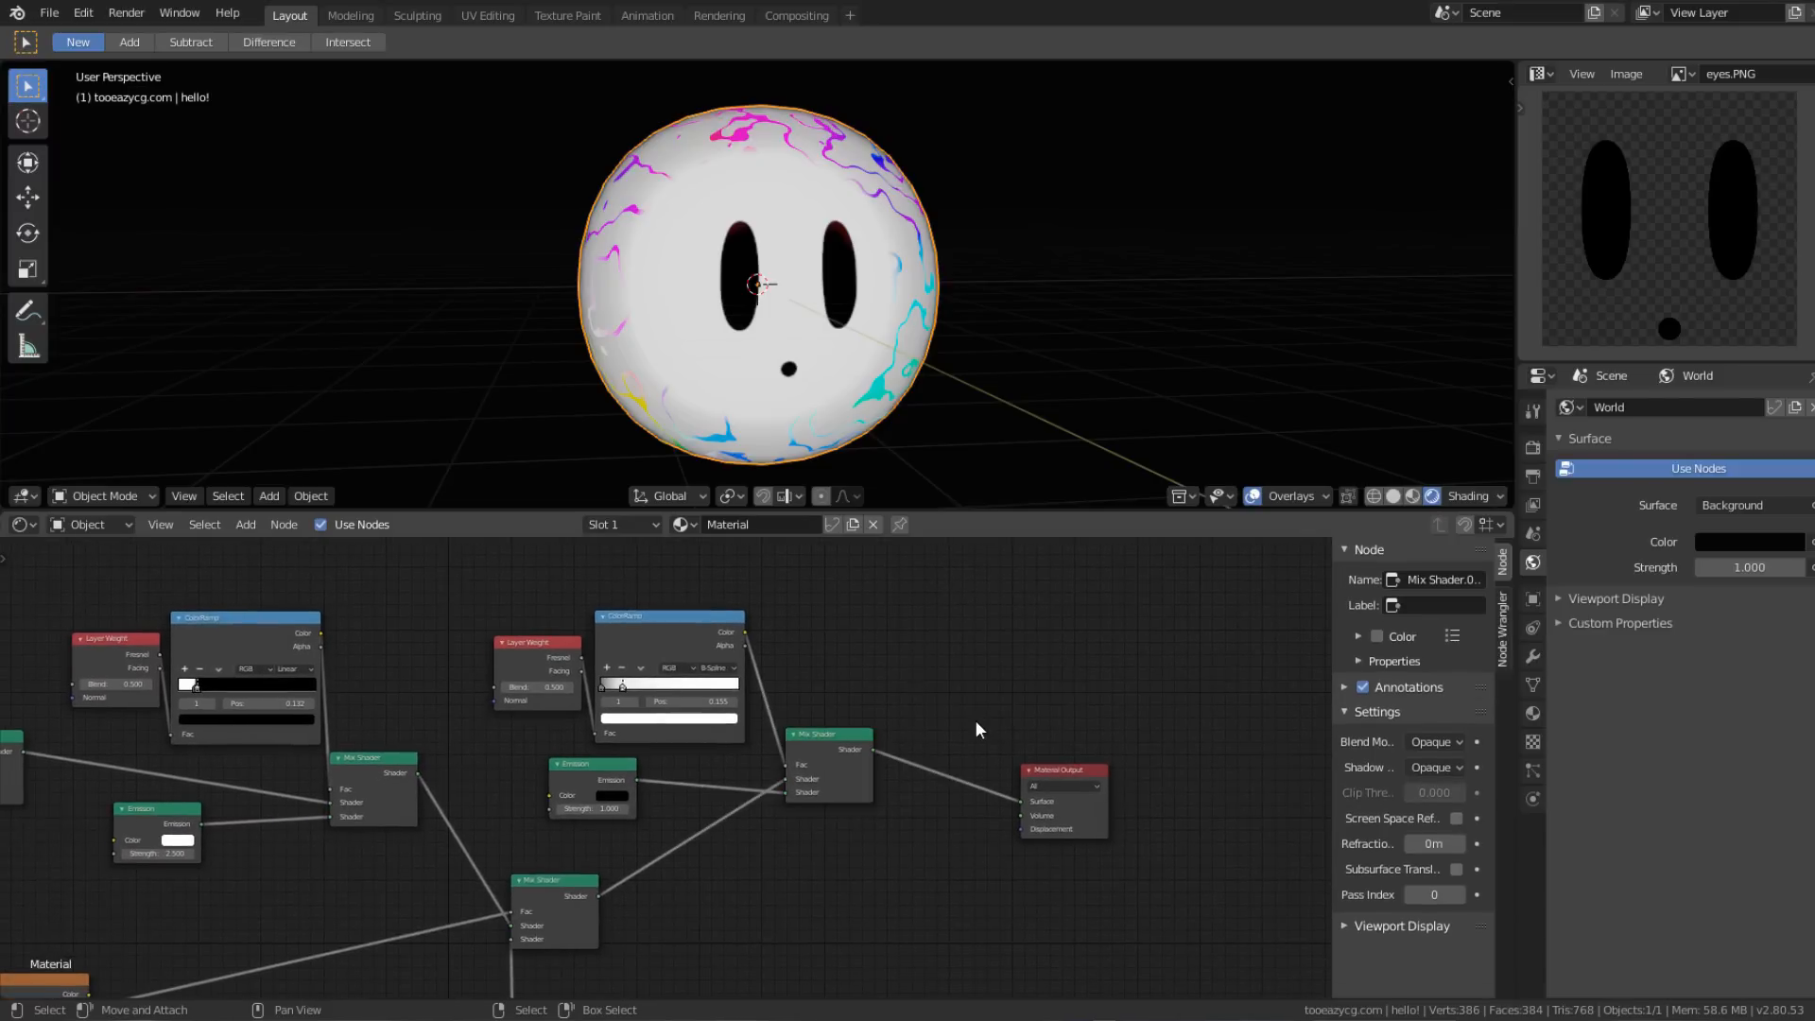
middle_click_drag(930, 295, 1007, 284)
scroll(879, 275, "down", 4)
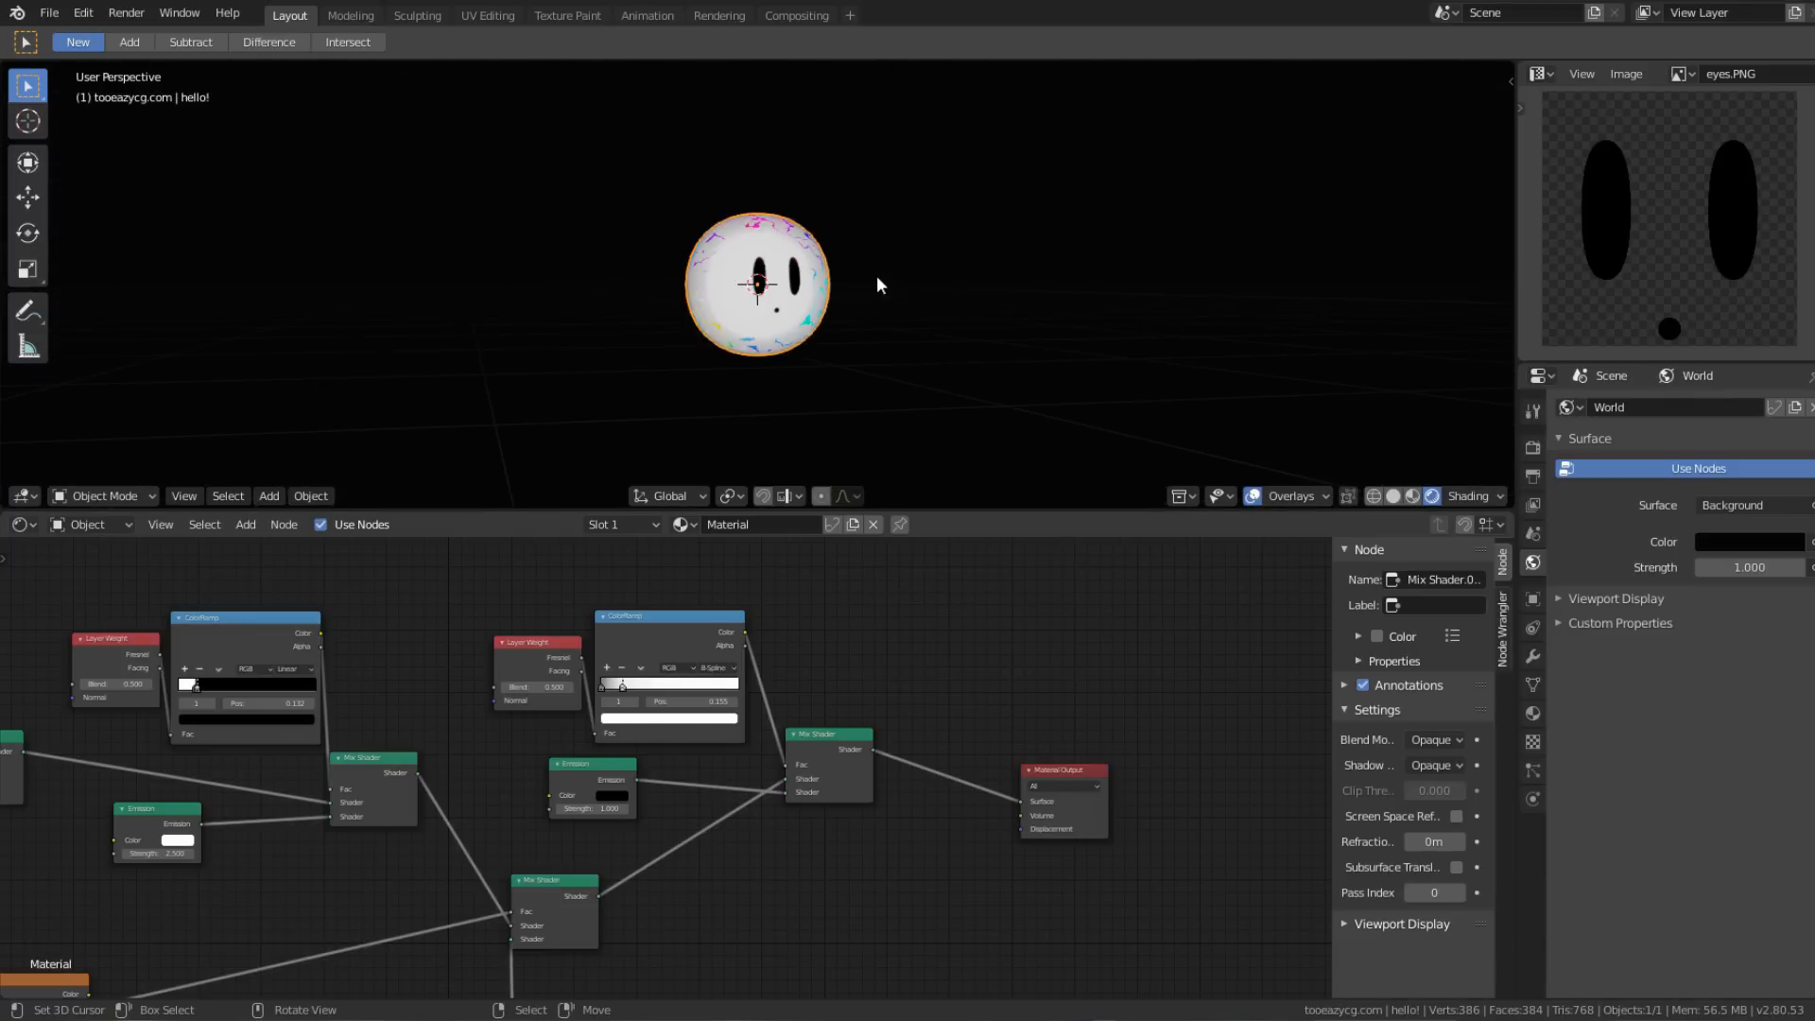
scroll(877, 275, "up", 4)
scroll(894, 308, "up", 1)
middle_click_drag(876, 275, 969, 300)
scroll(893, 305, "down", 5)
scroll(867, 293, "up", 4)
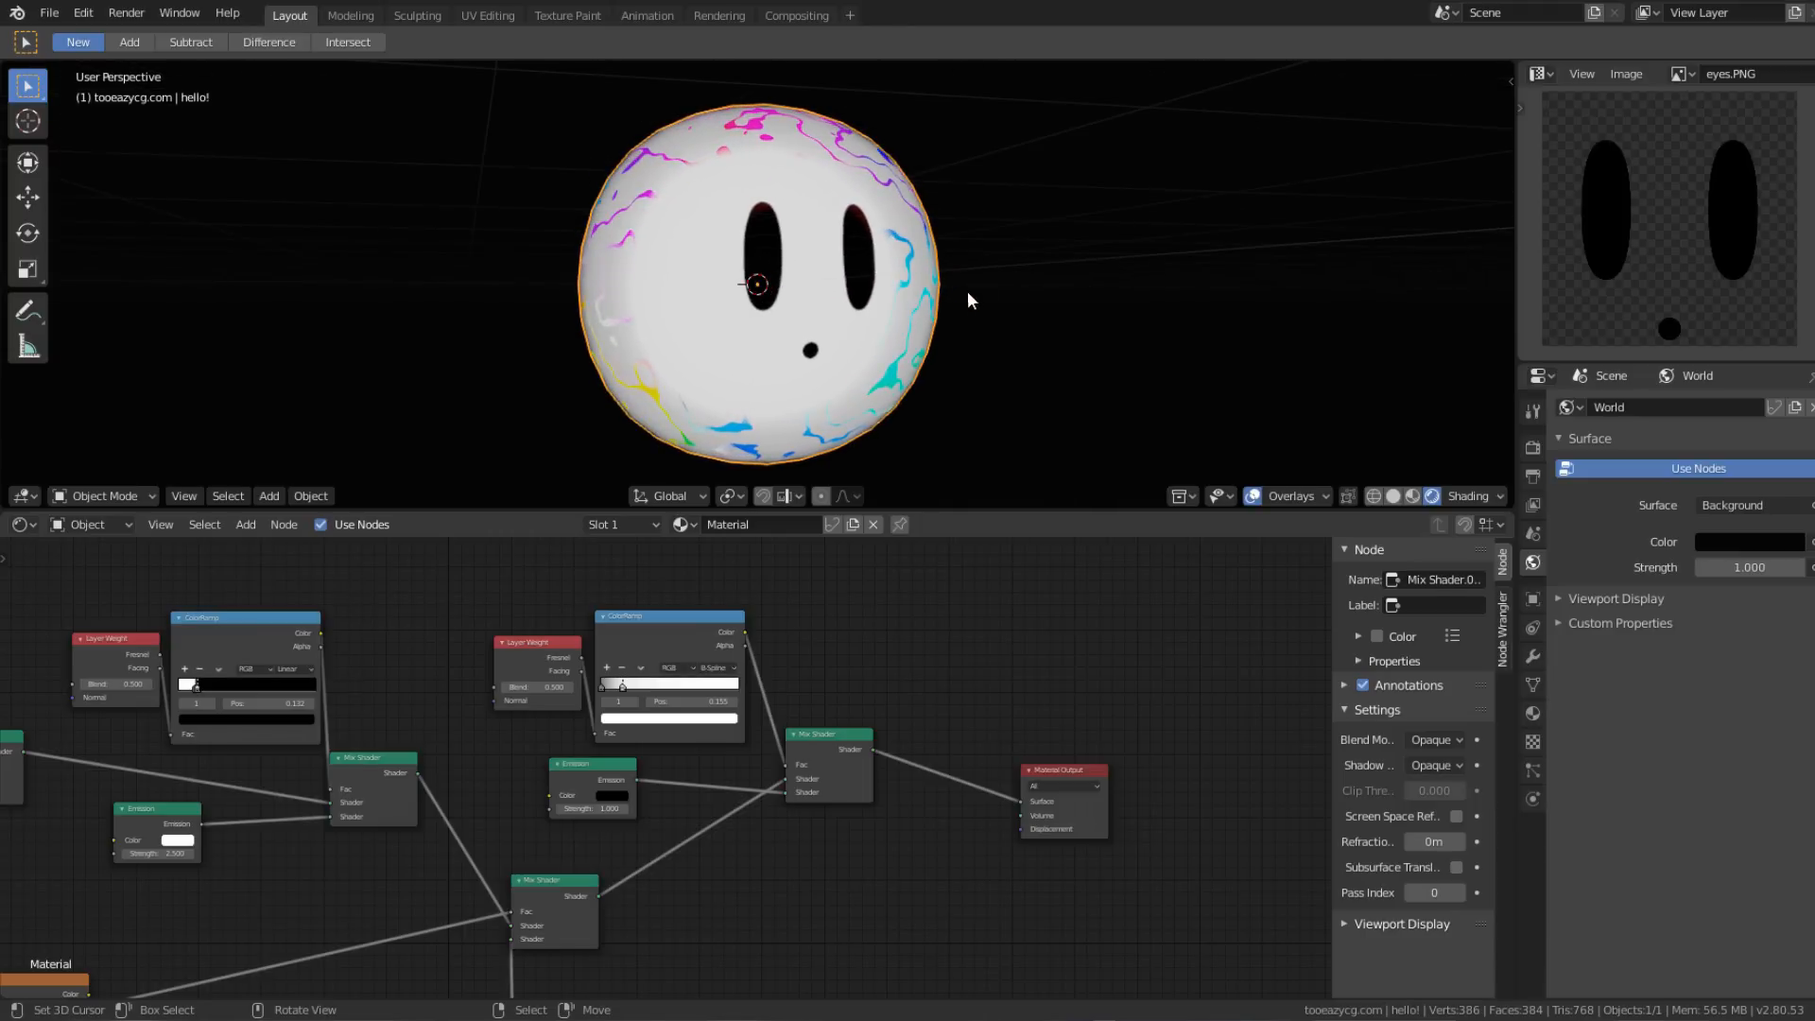
Step: Try Bloom in the Eevee render settings and check the glow around the sphere
left_click(1532, 446)
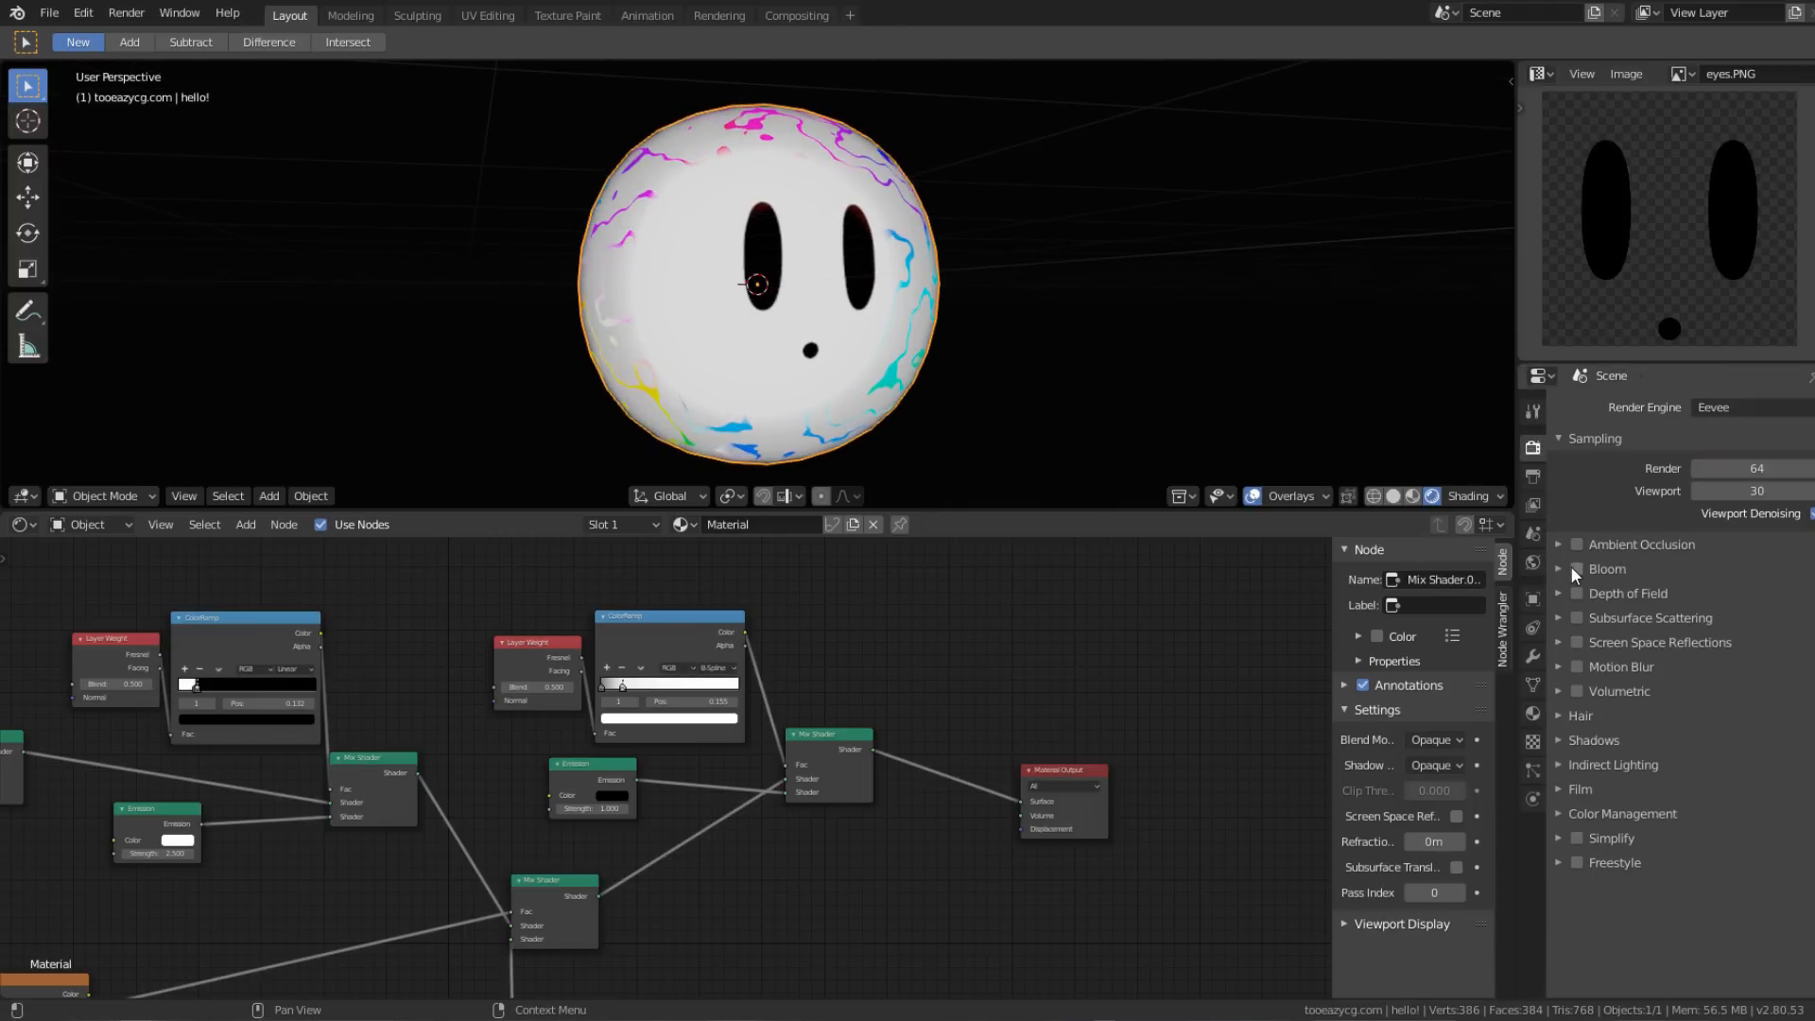
left_click(1576, 568)
middle_click_drag(983, 283, 858, 218)
scroll(757, 249, "down", 5)
scroll(856, 220, "up", 3)
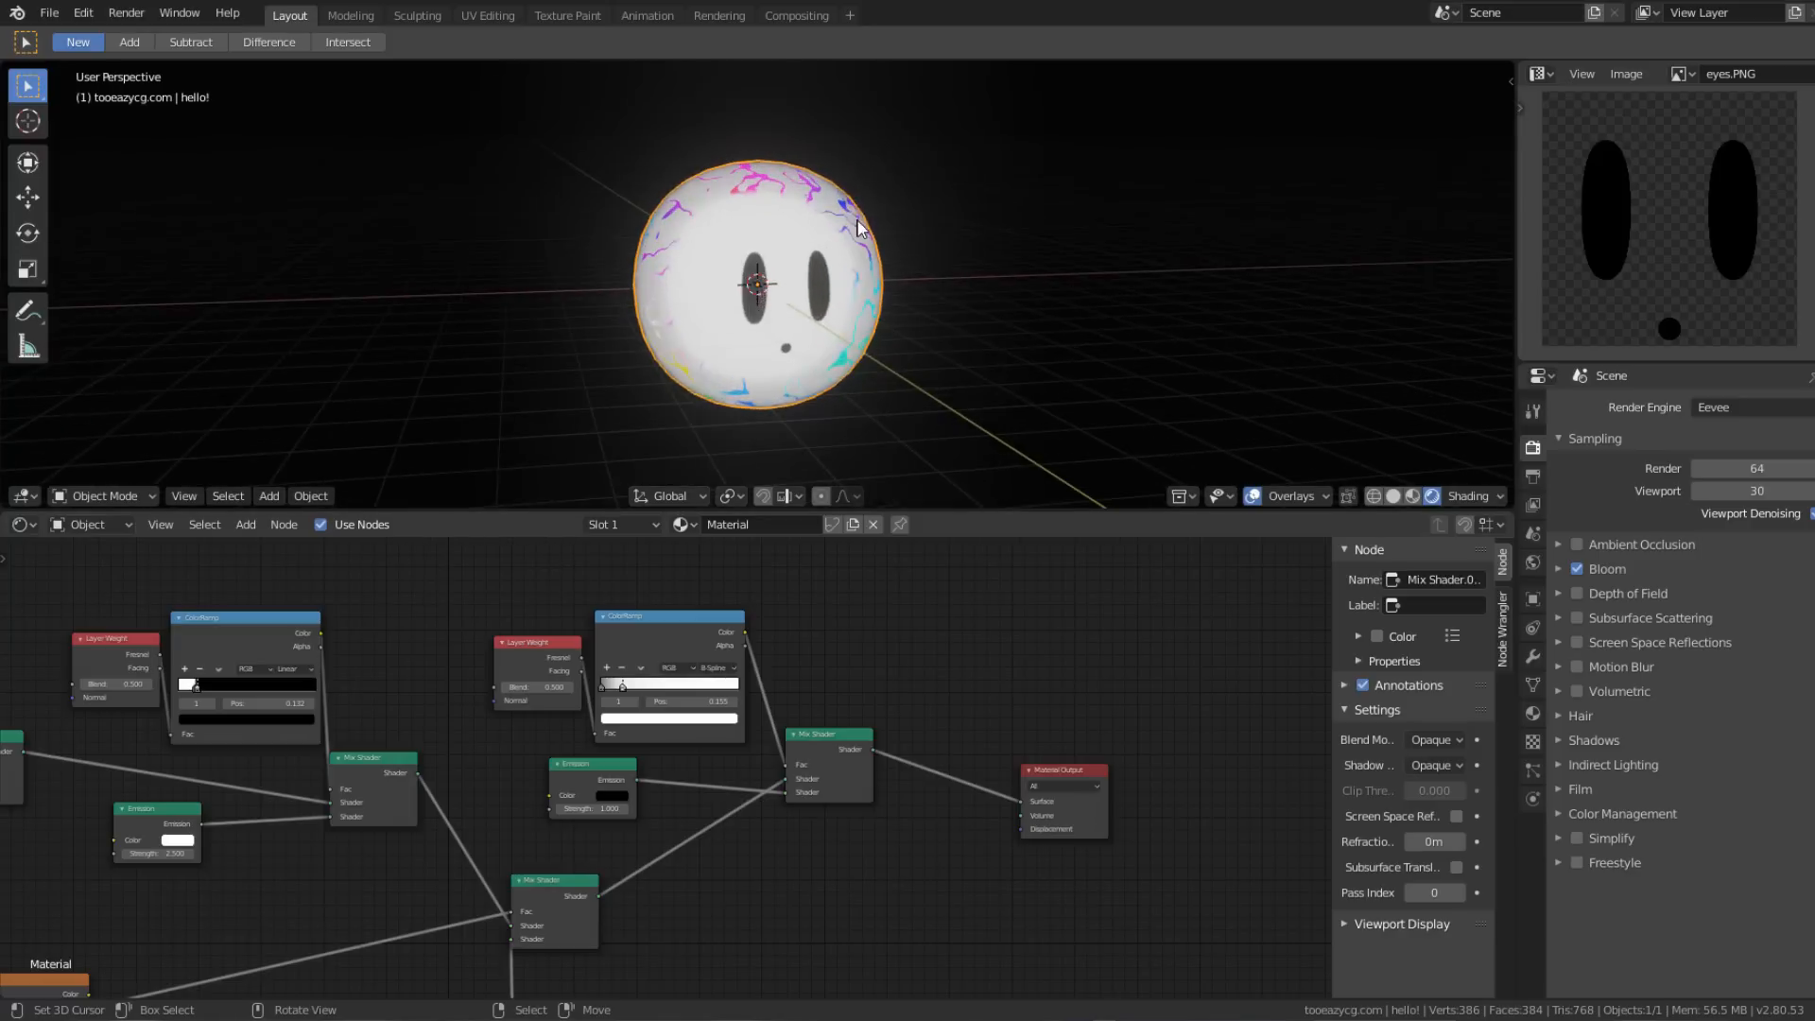
scroll(858, 228, "up", 1)
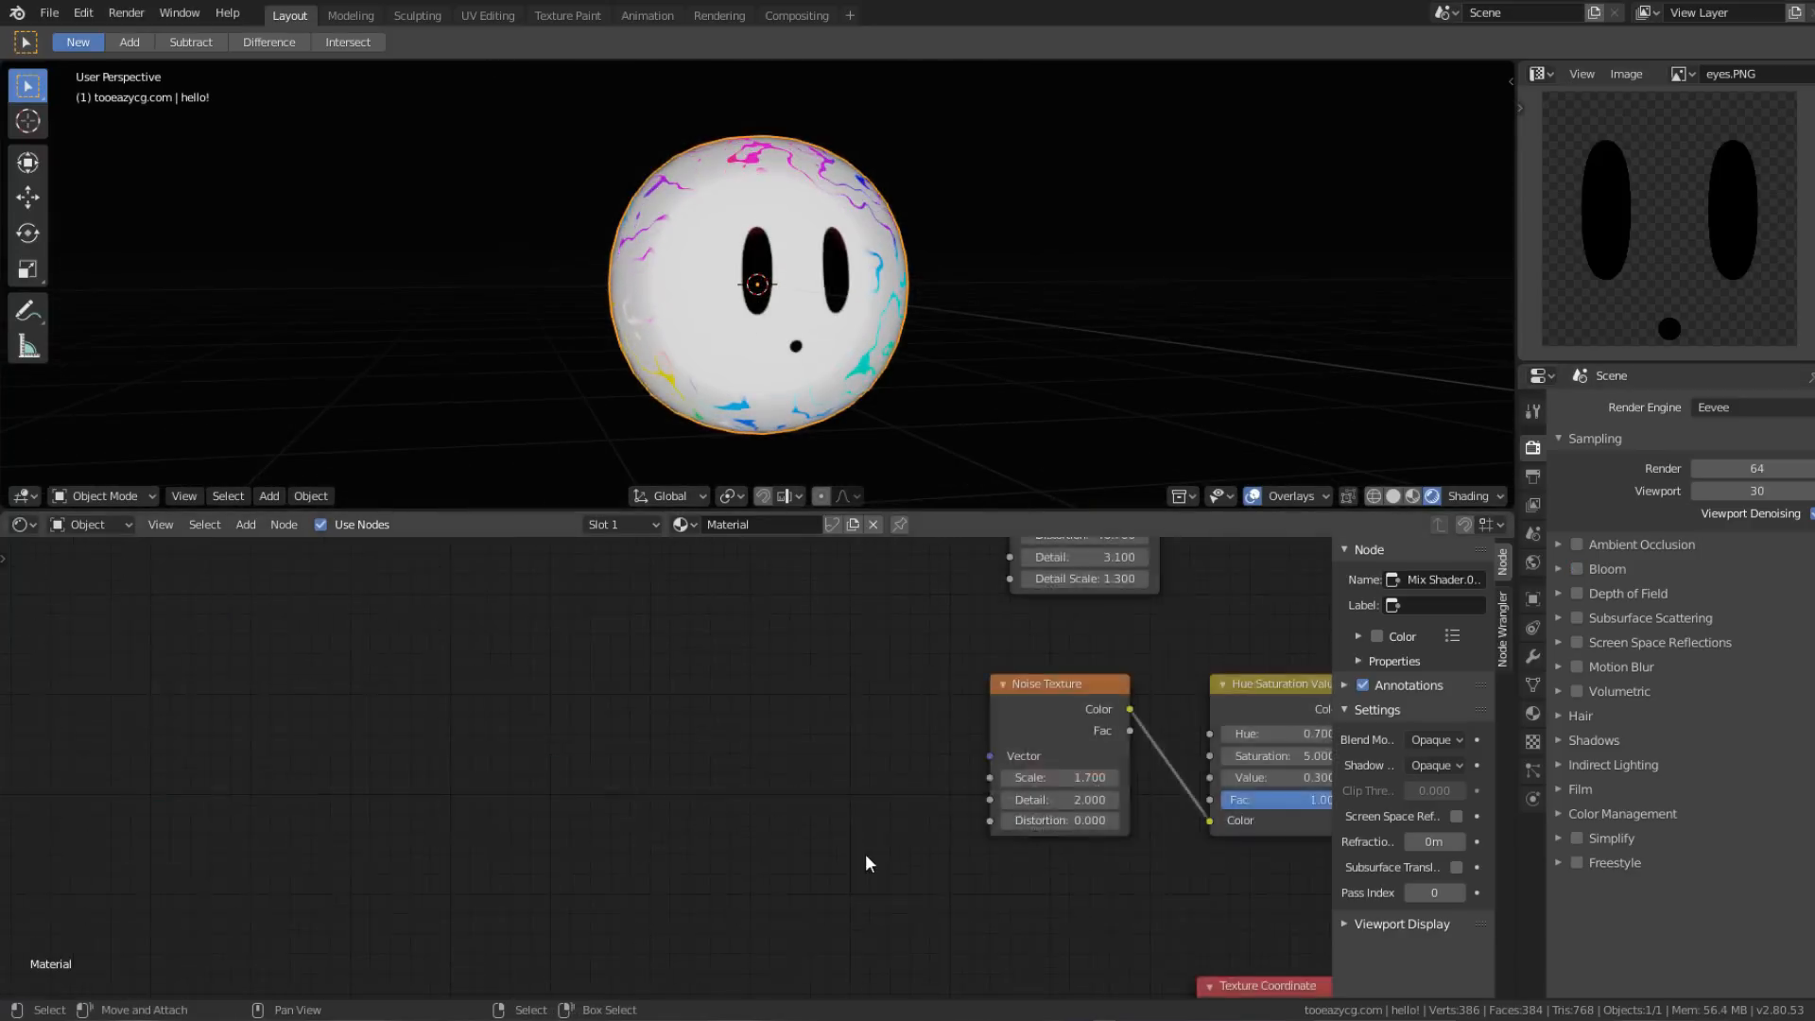
Step: Add a Mapping node and place it before the Noise Texture that colors the lines
scroll(865, 853, "up", 2)
key("shift+a")
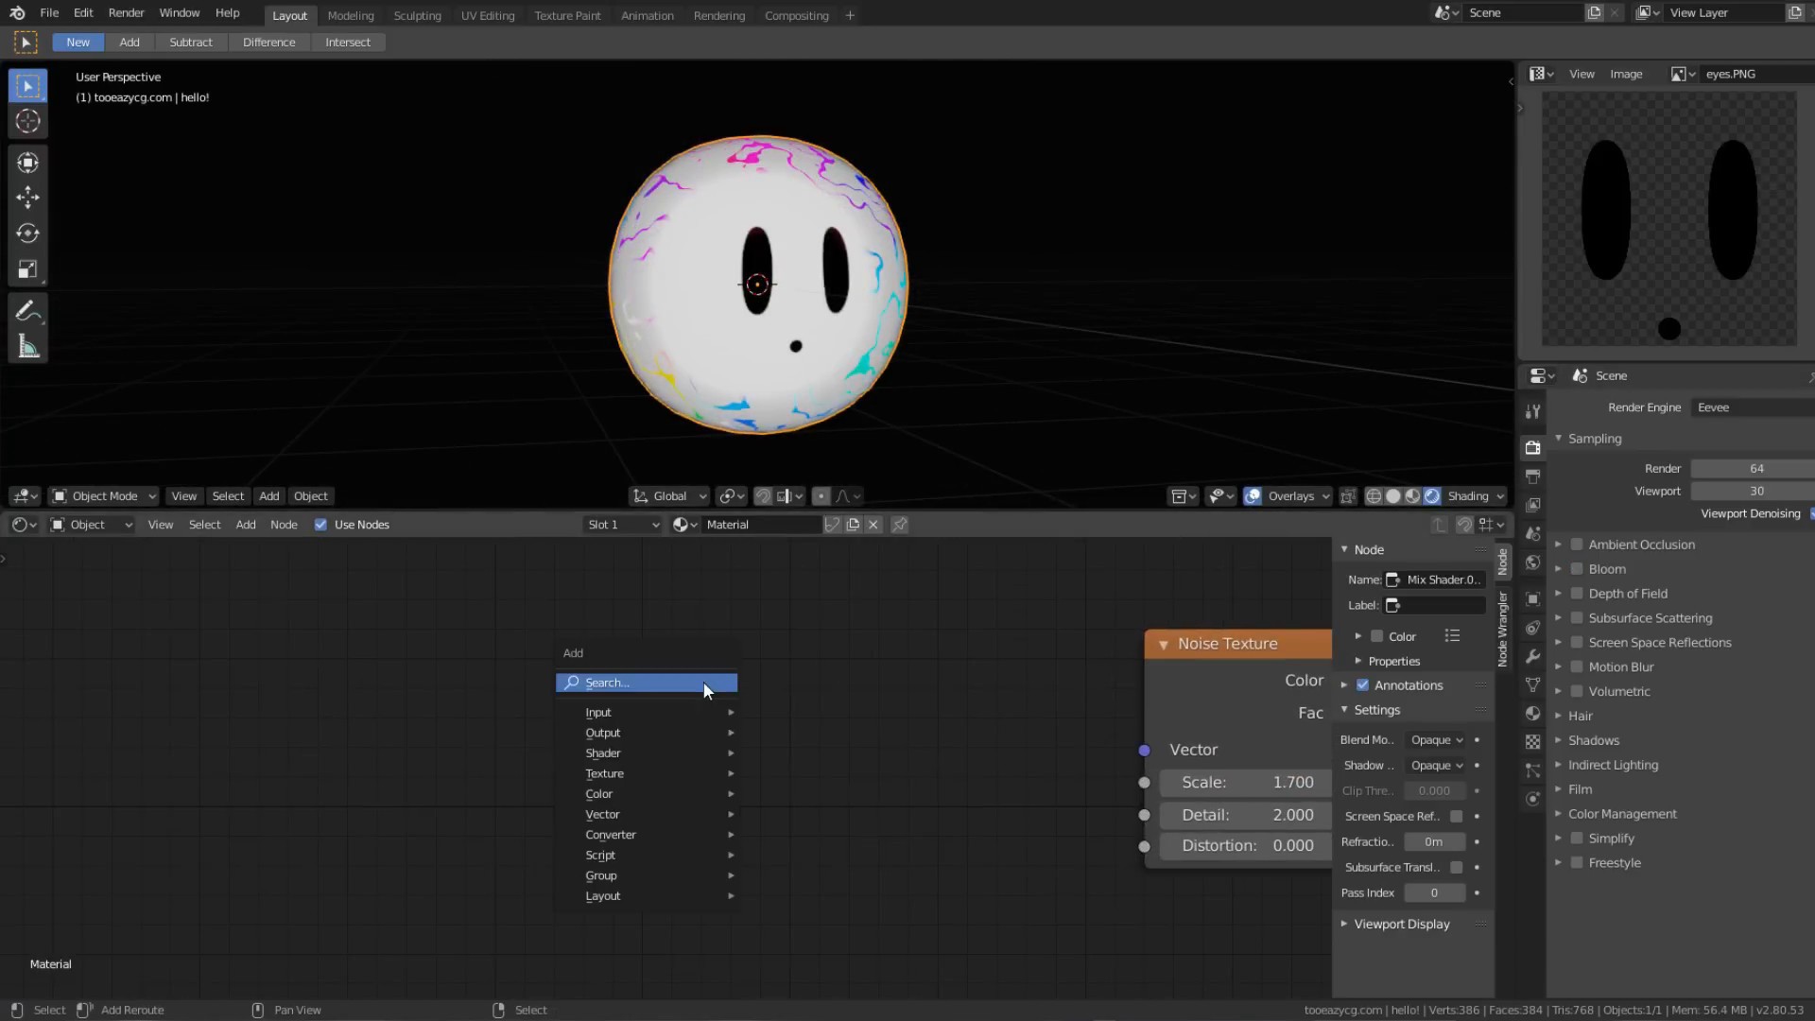
left_click(703, 683)
type("map")
key("Return")
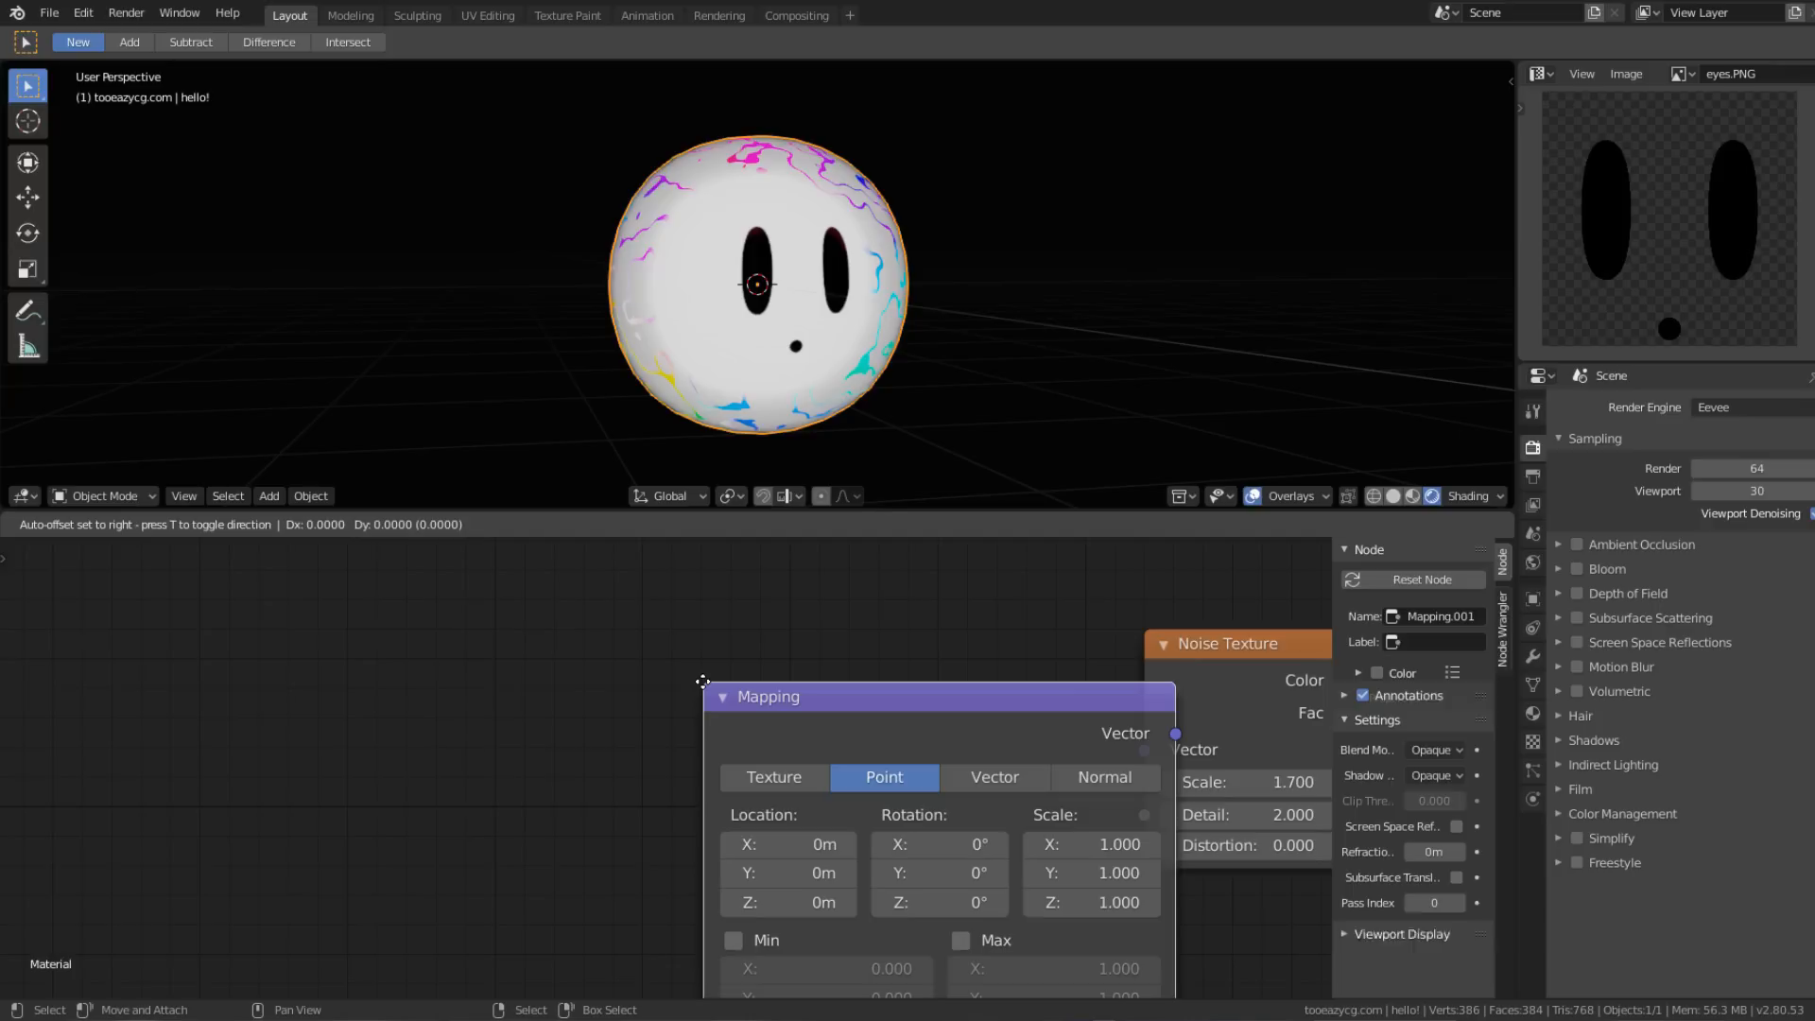
left_click(541, 571)
scroll(541, 571, "down", 2)
Step: Add a Texture Coordinate node and feed its Generated output through the Mapping node into the Noise and Wave Texture vectors
middle_click_drag(541, 571, 734, 610)
key("shift+a")
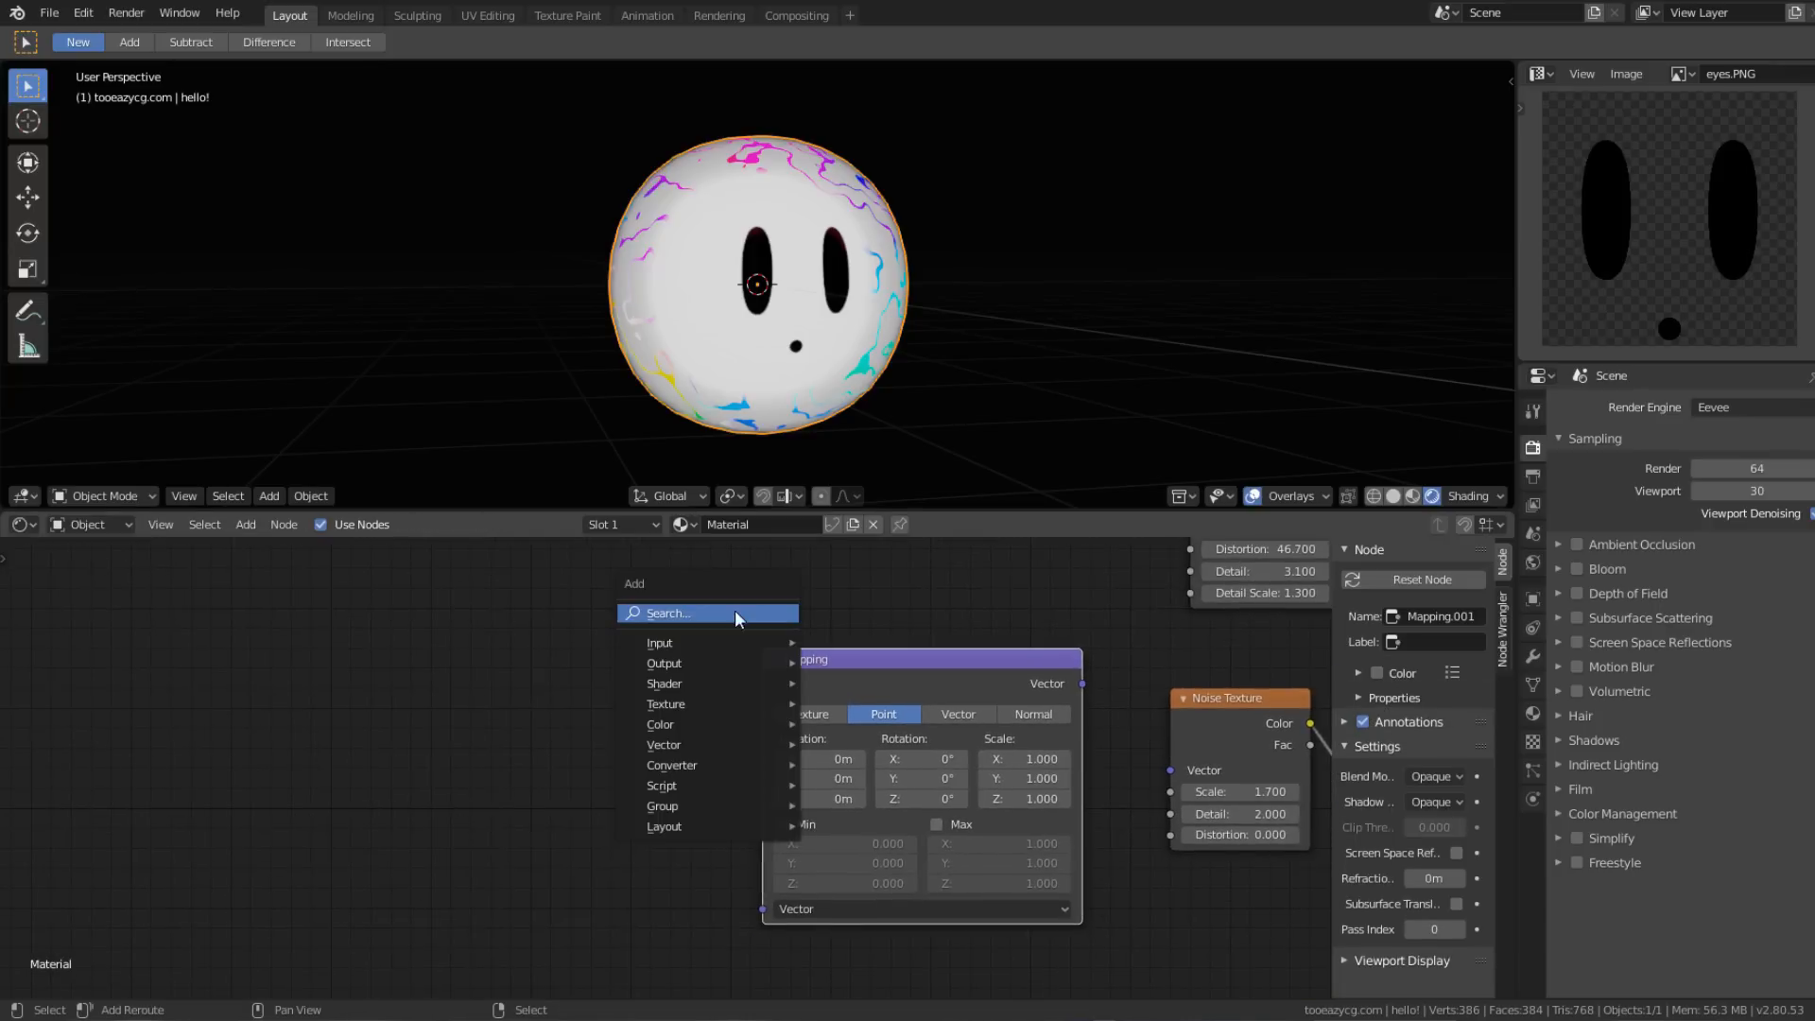
left_click(734, 610)
type("textu")
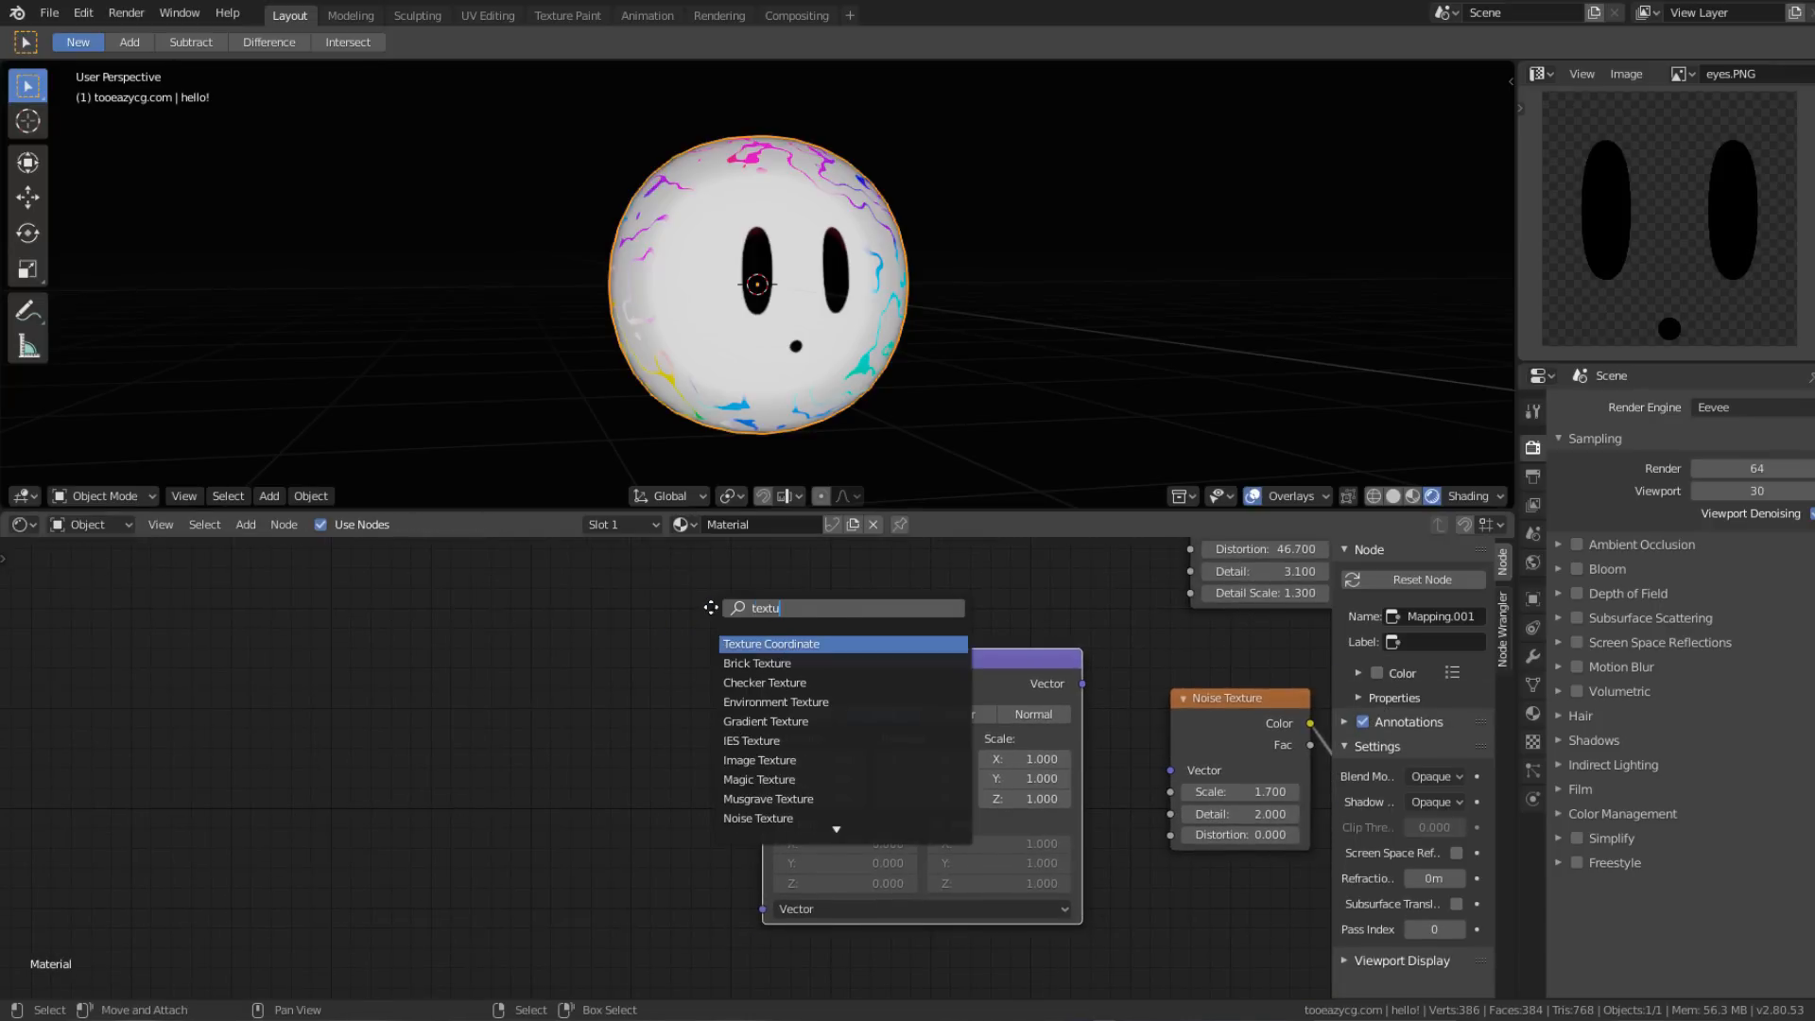
key("Return")
left_click(632, 641)
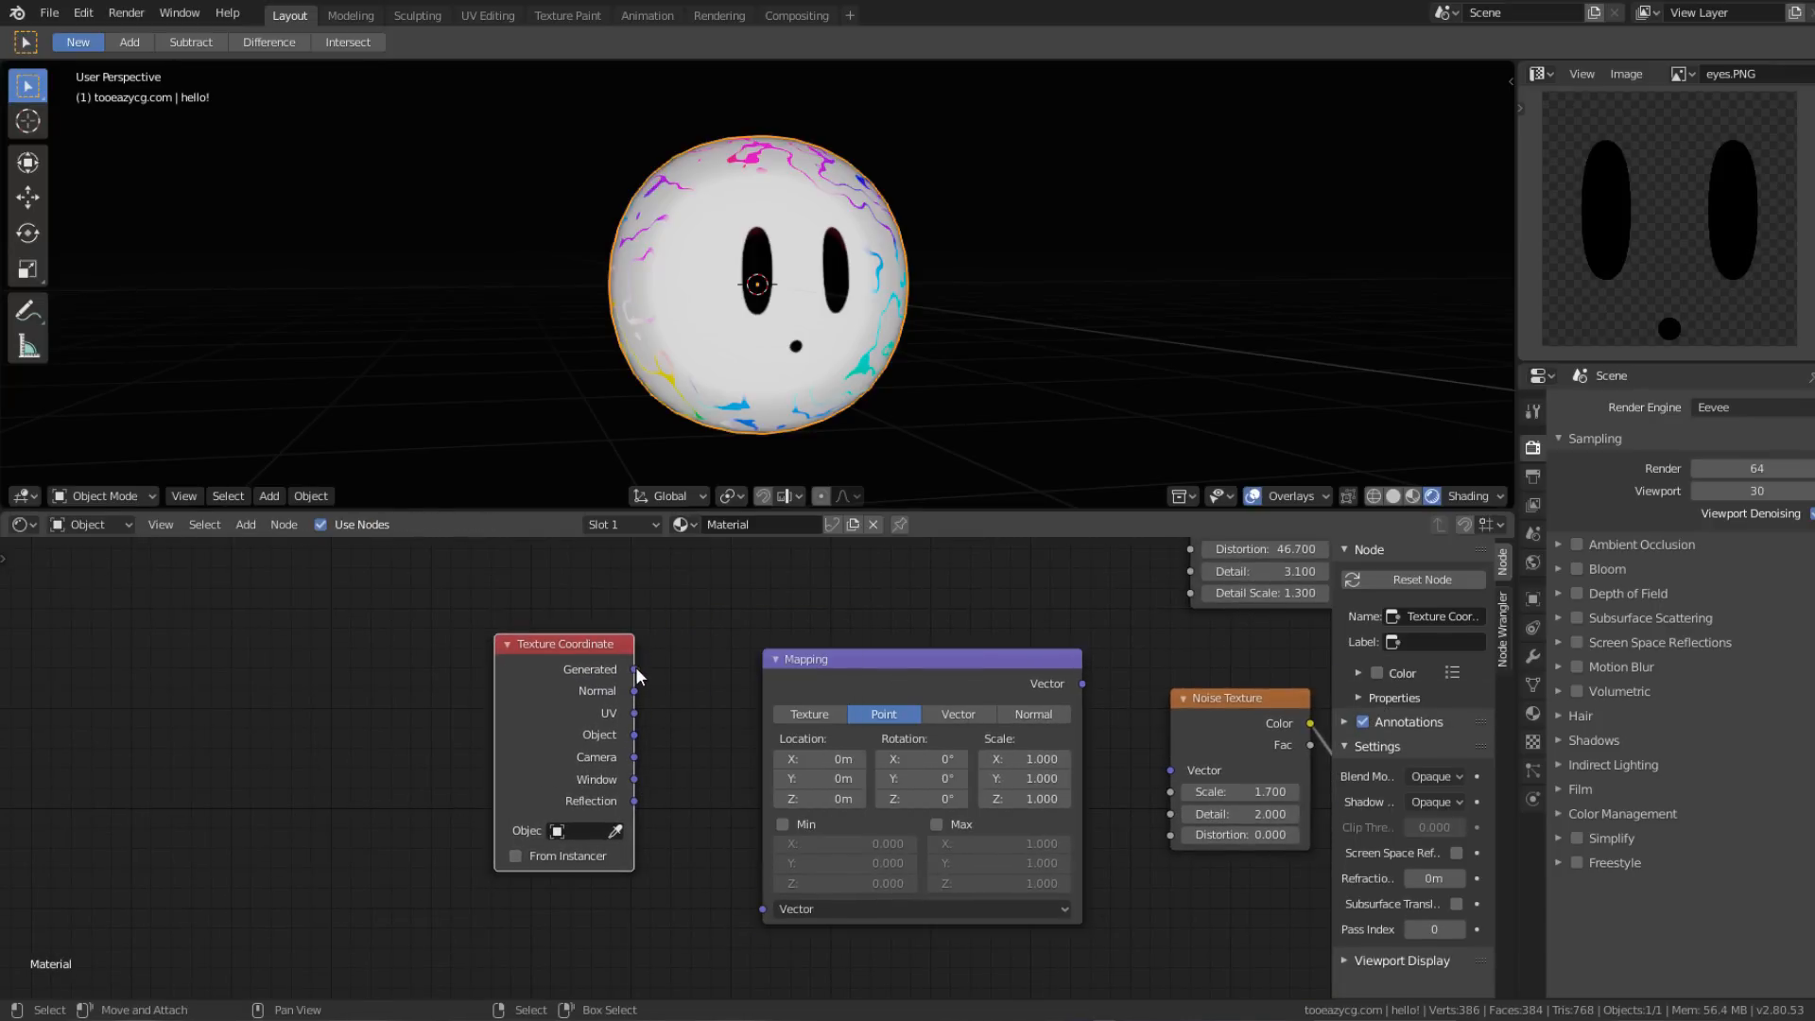
left_click_drag(635, 667, 763, 908)
Step: Try shifting the line pattern with the Mapping node's Y location, including 12.2 m and 0.9 m, and return it to 0 m
scroll(1054, 870, "up", 4)
left_click_drag(836, 778, 865, 778)
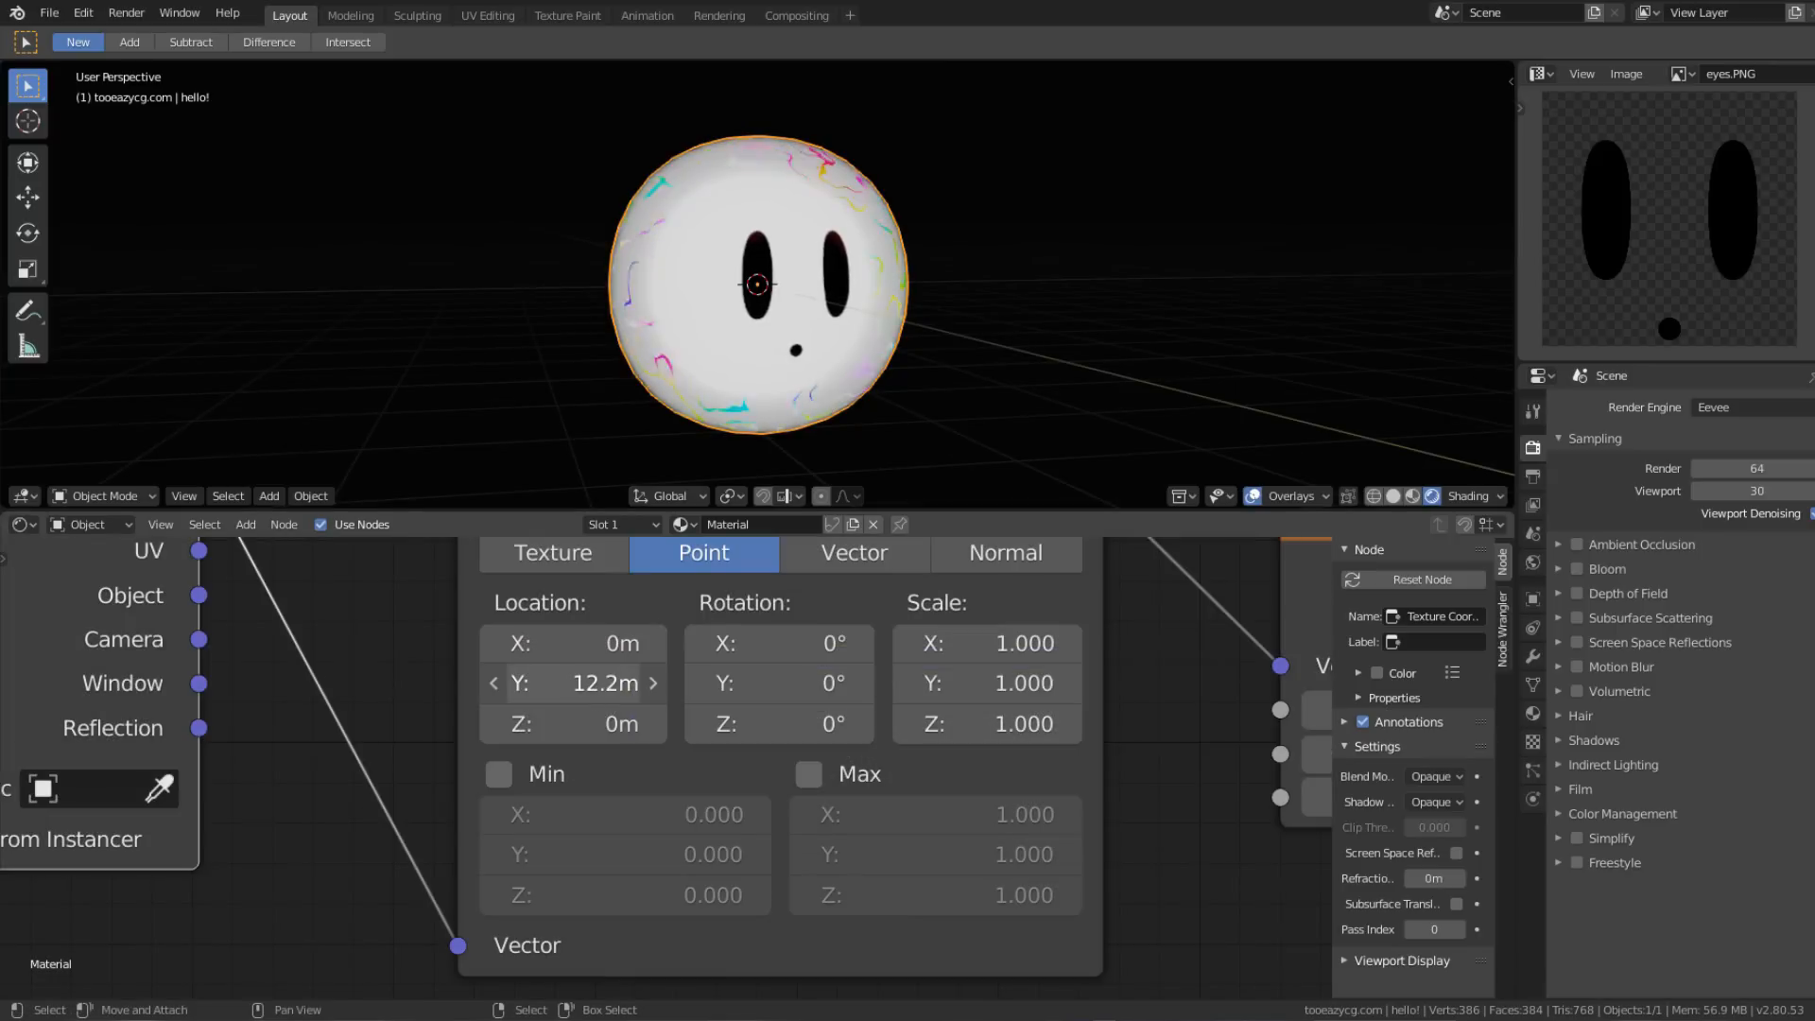
left_click_drag(605, 682, 472, 683)
scroll(472, 682, "down", 4)
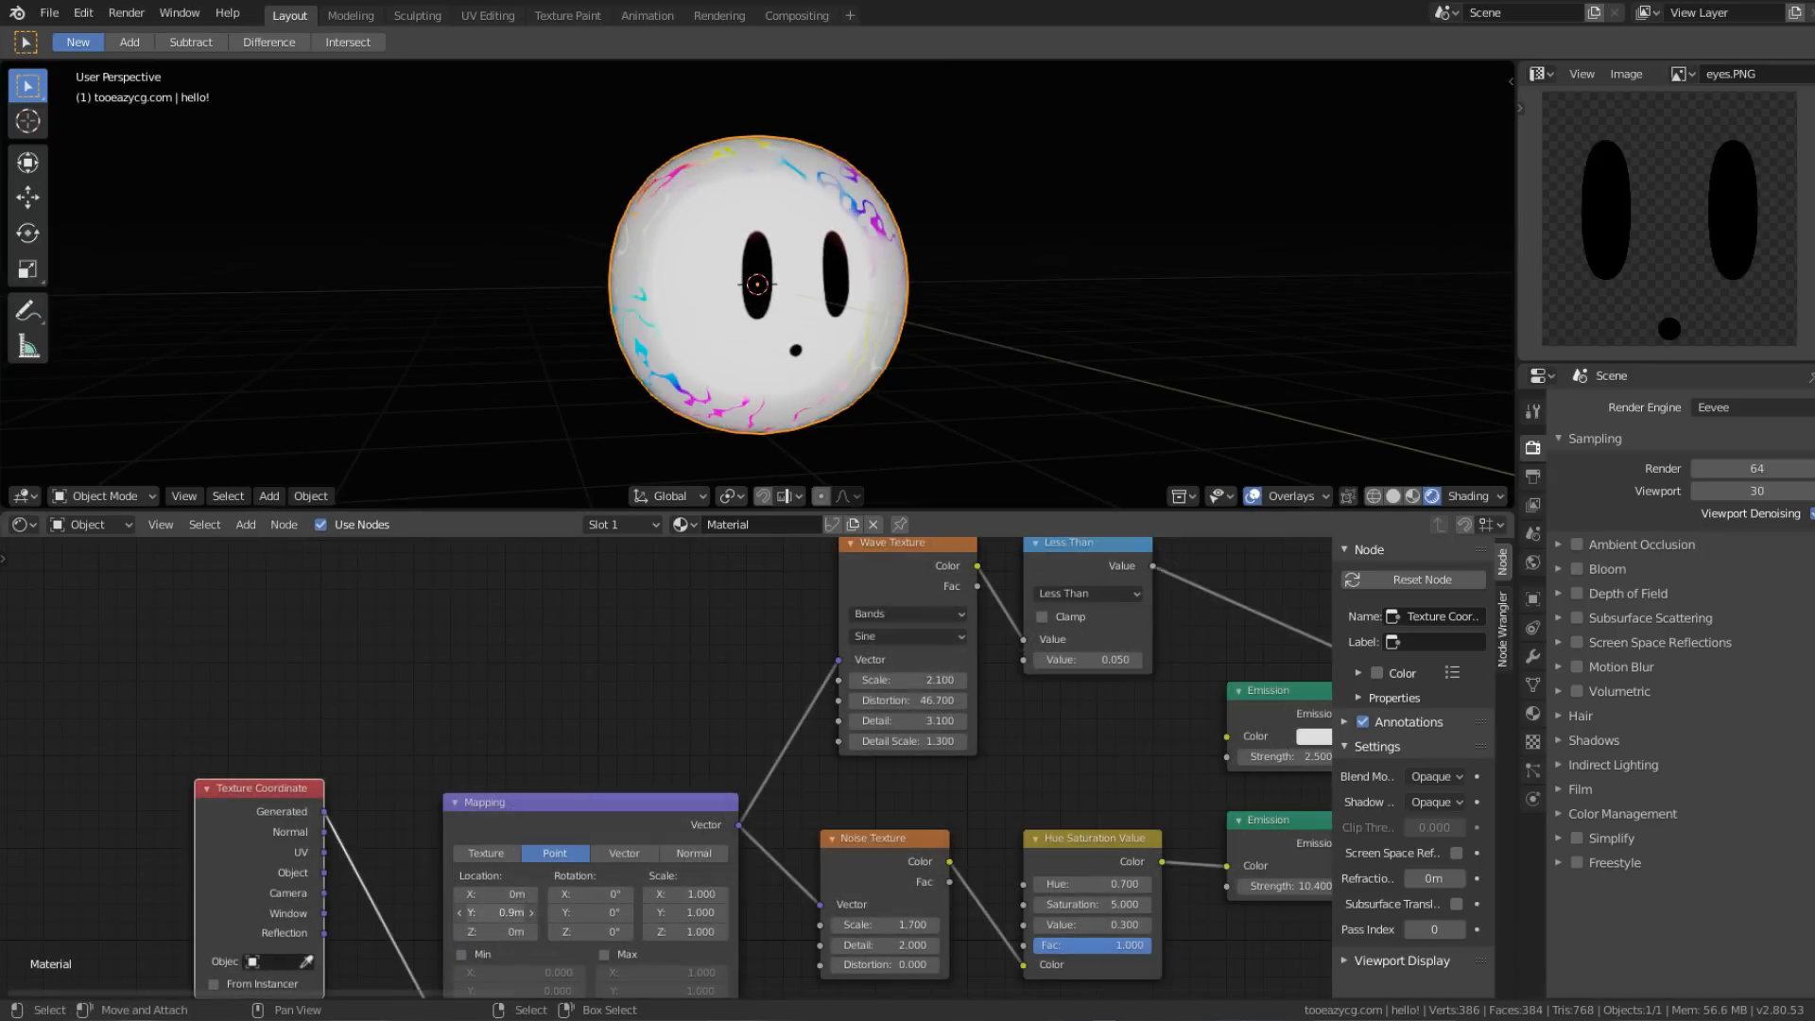
left_click_drag(515, 913, 492, 913)
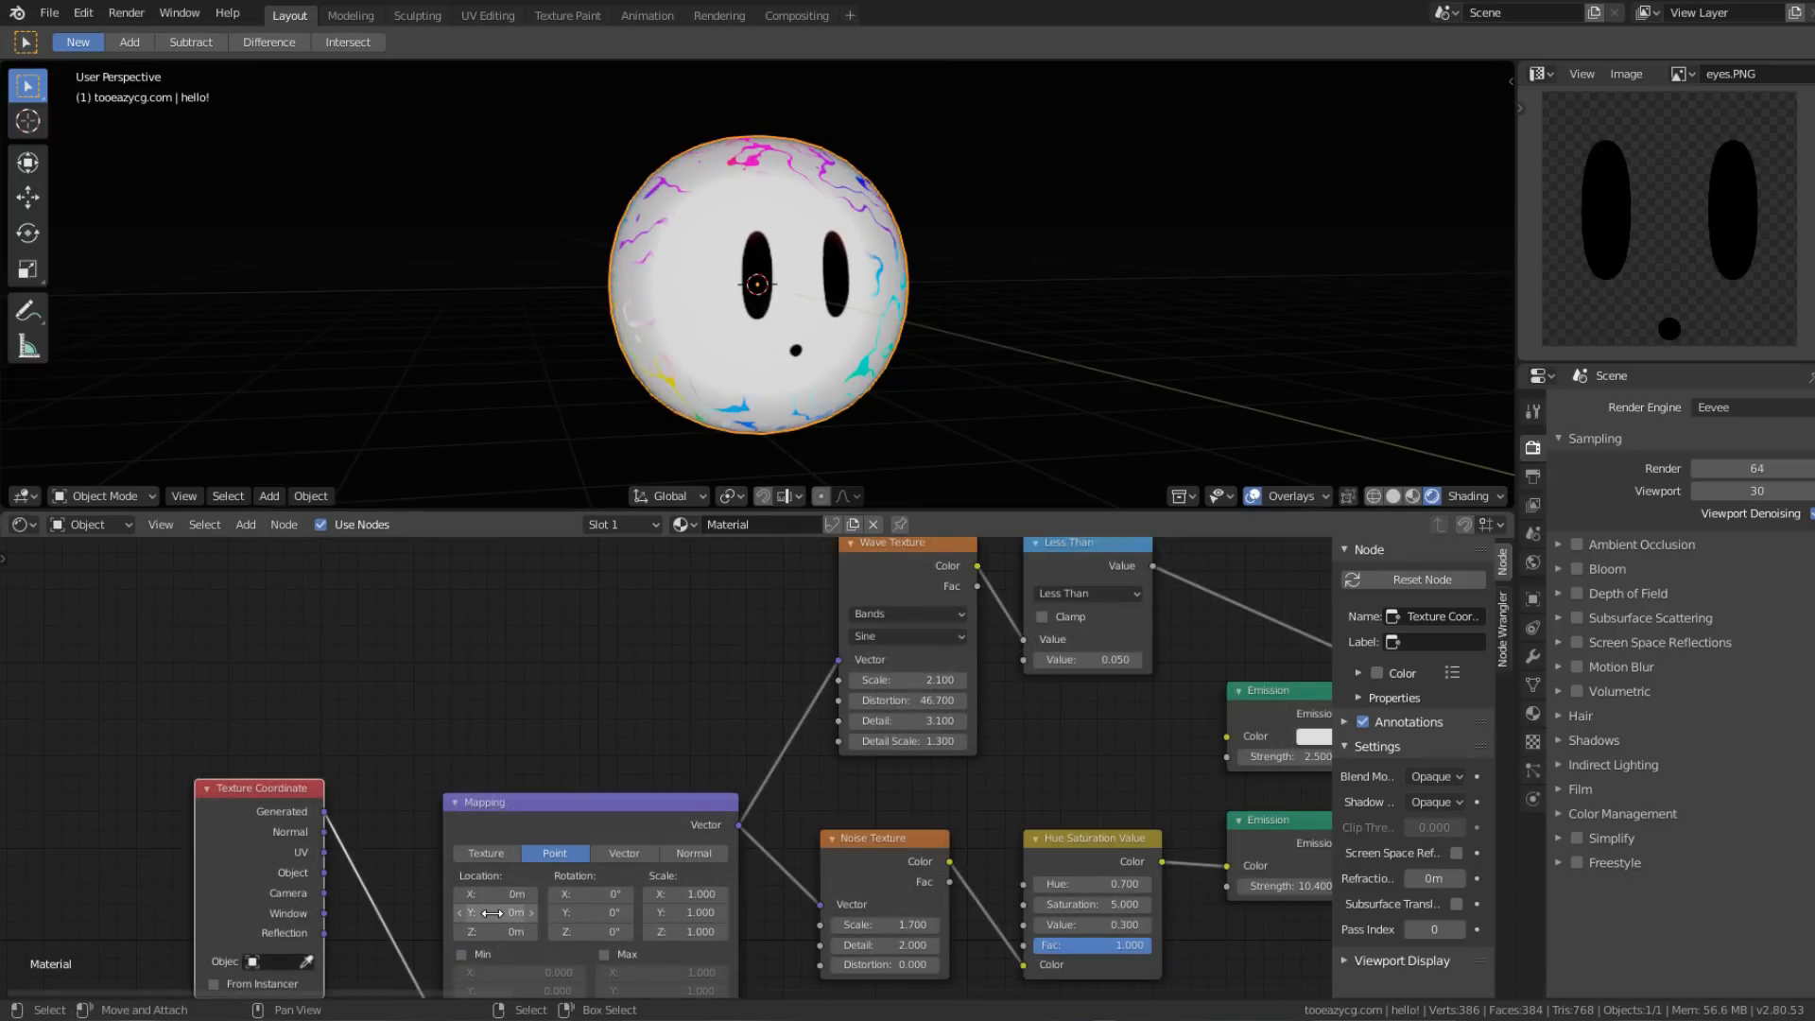
scroll(882, 655, "down", 3)
middle_click_drag(788, 716, 546, 682)
middle_click_drag(856, 288, 794, 259)
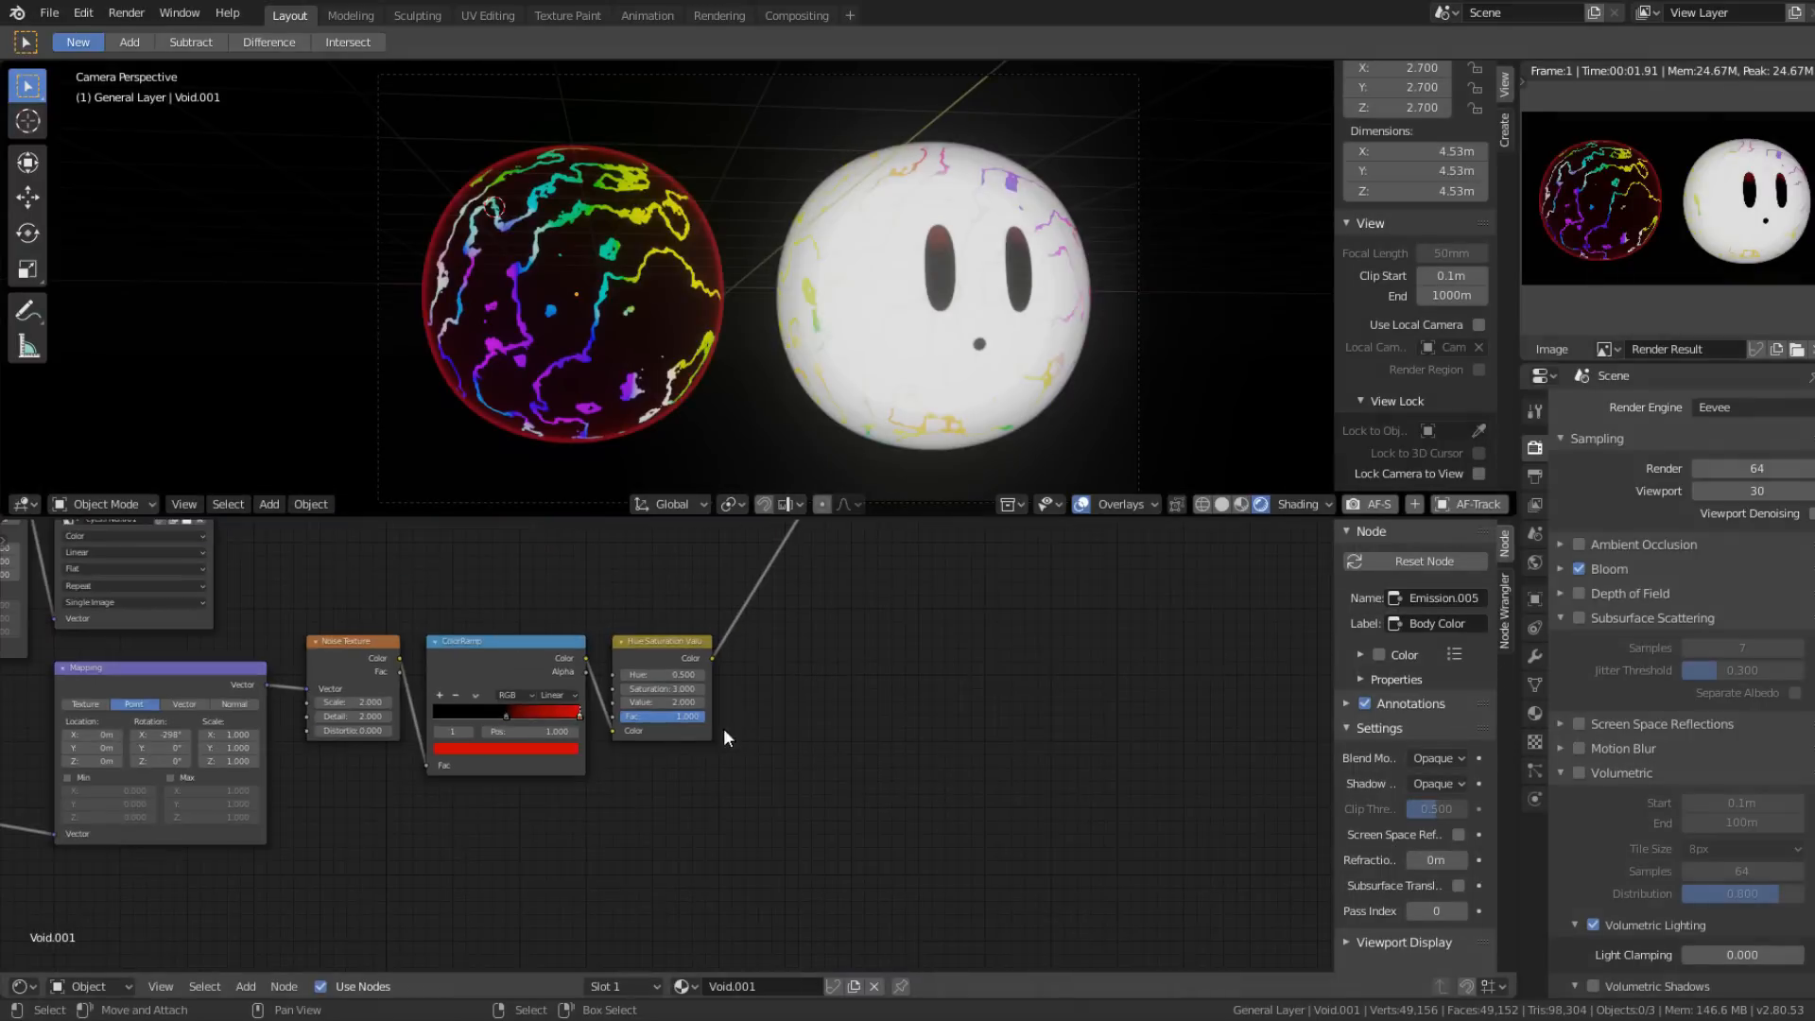
Step: Examine the Void.001 material's full node tree and view the dark and white spheres from different angles
scroll(665, 723, "down", 3)
middle_click_drag(820, 688, 1064, 862)
scroll(857, 819, "down", 6)
scroll(921, 803, "up", 8)
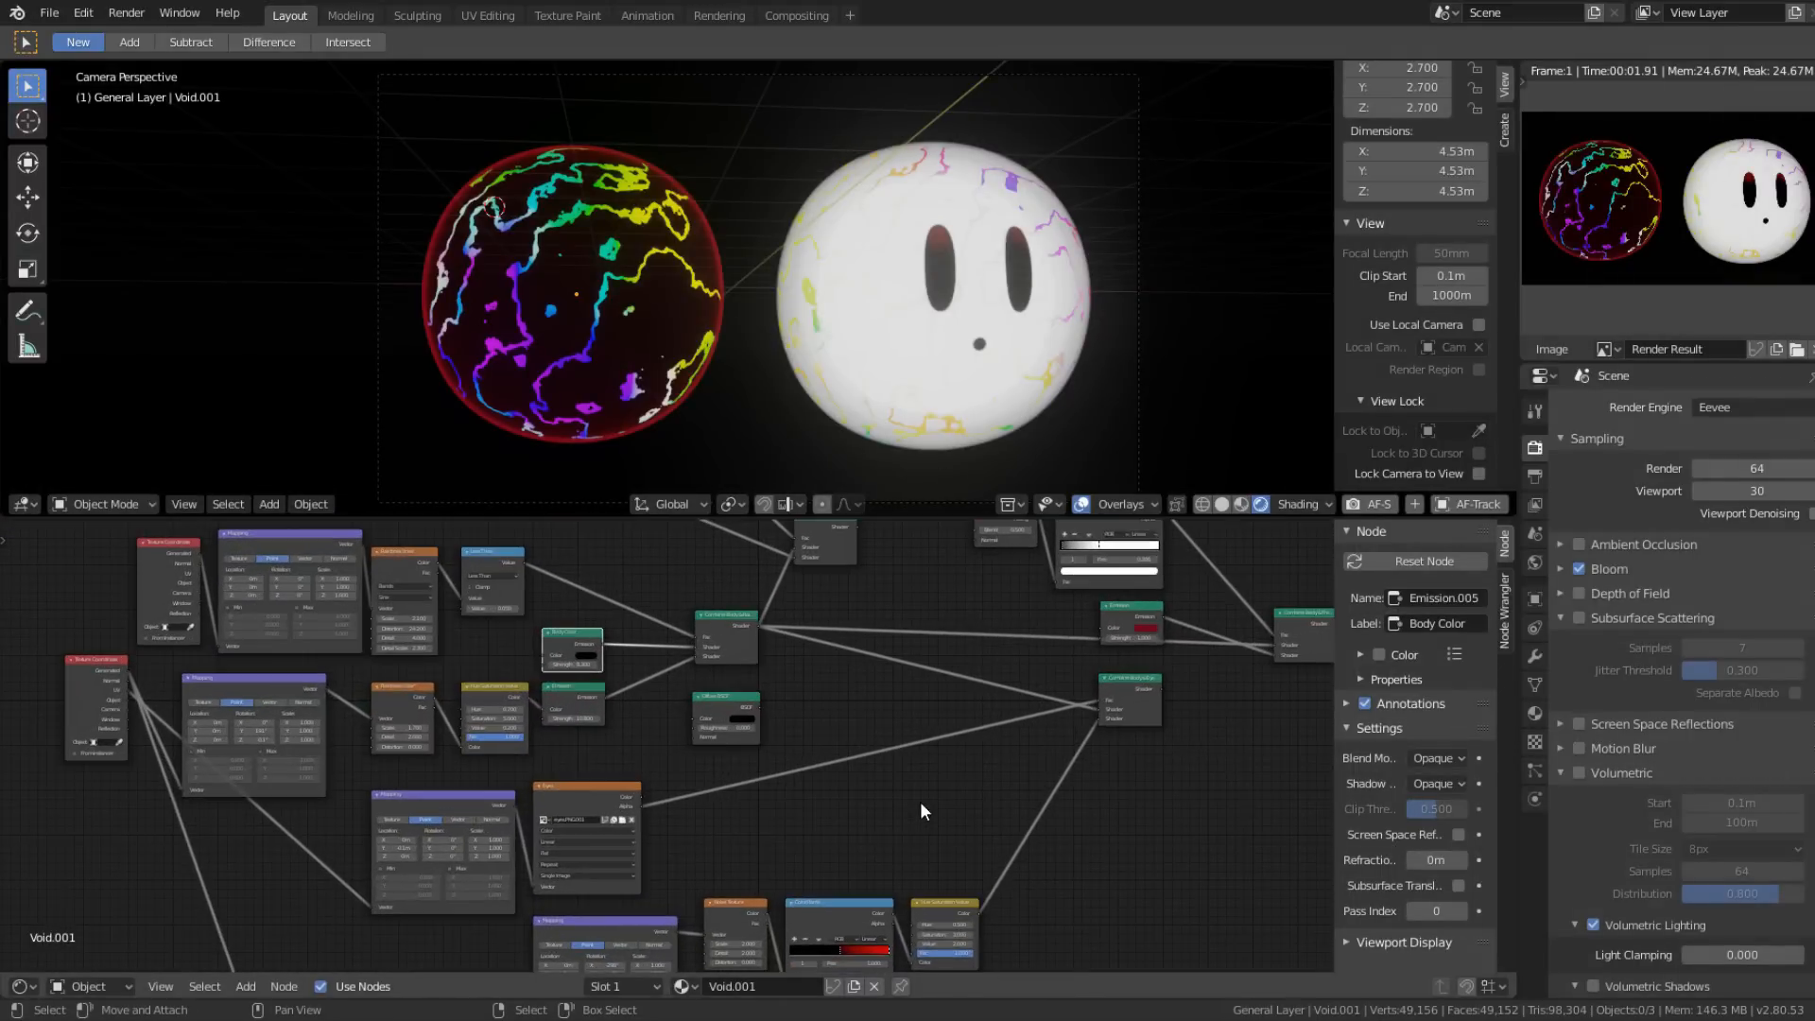
scroll(899, 762, "down", 2)
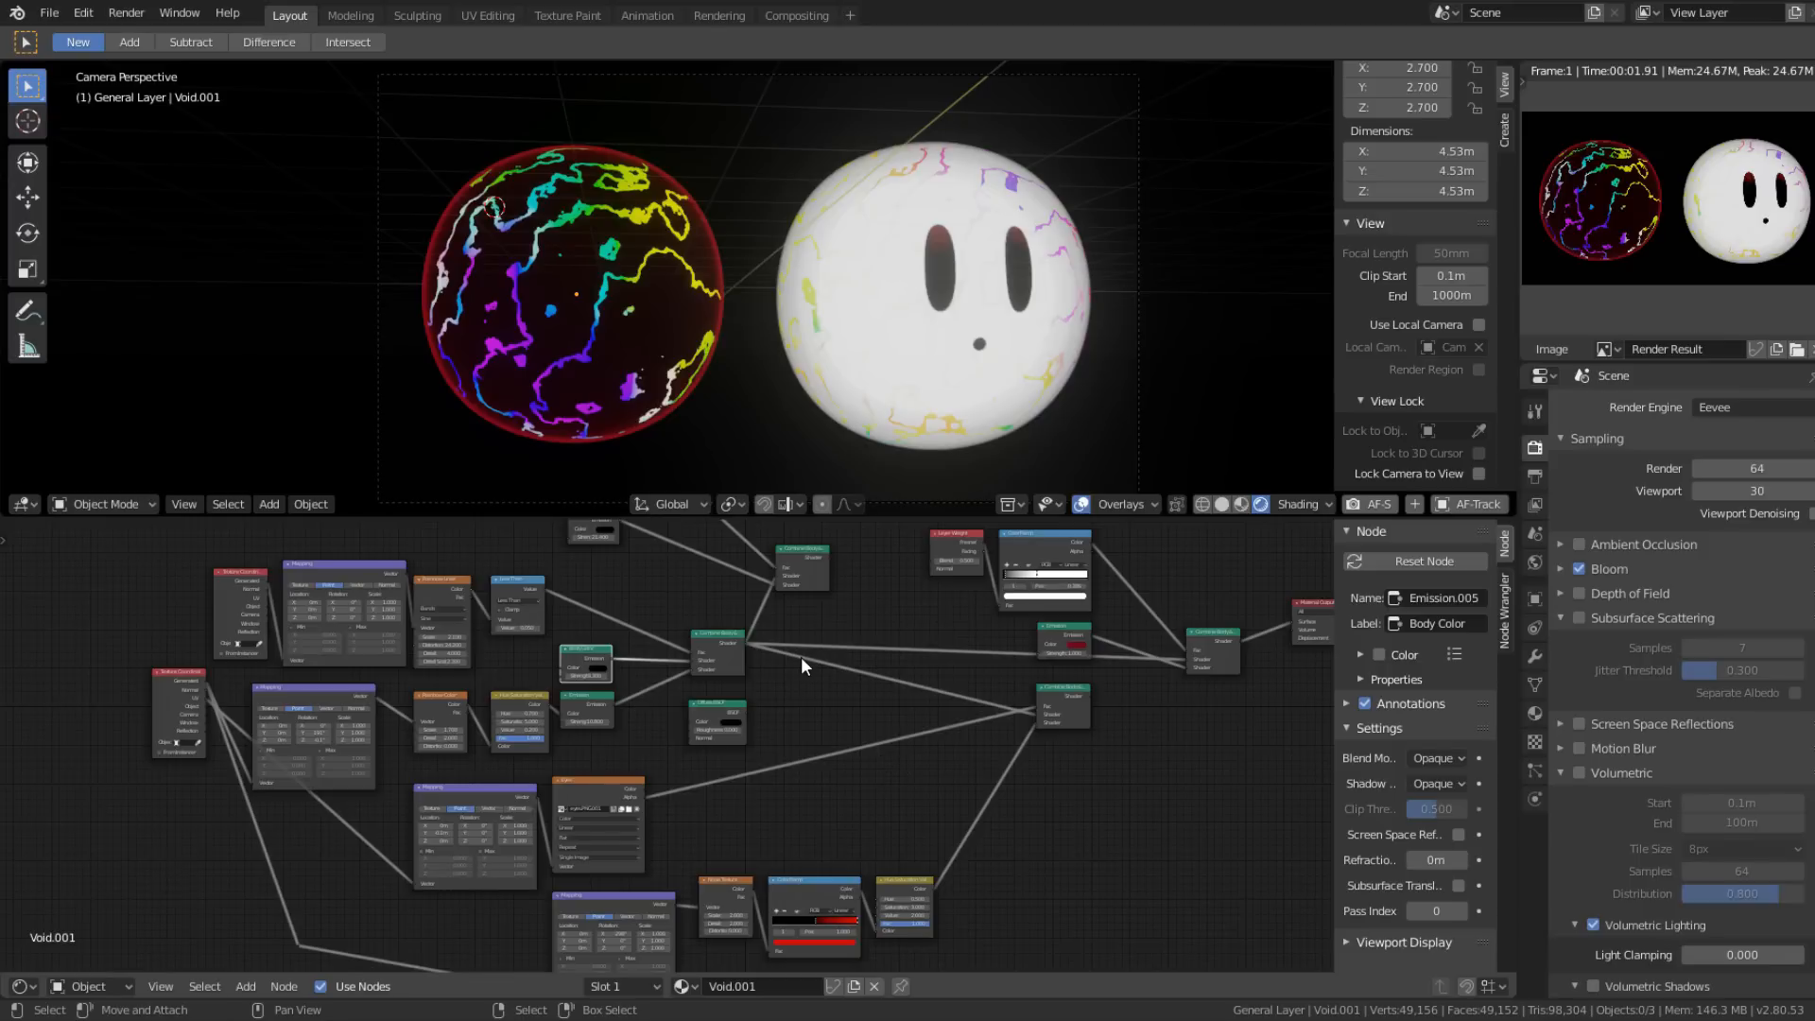
middle_click_drag(800, 660, 1026, 792)
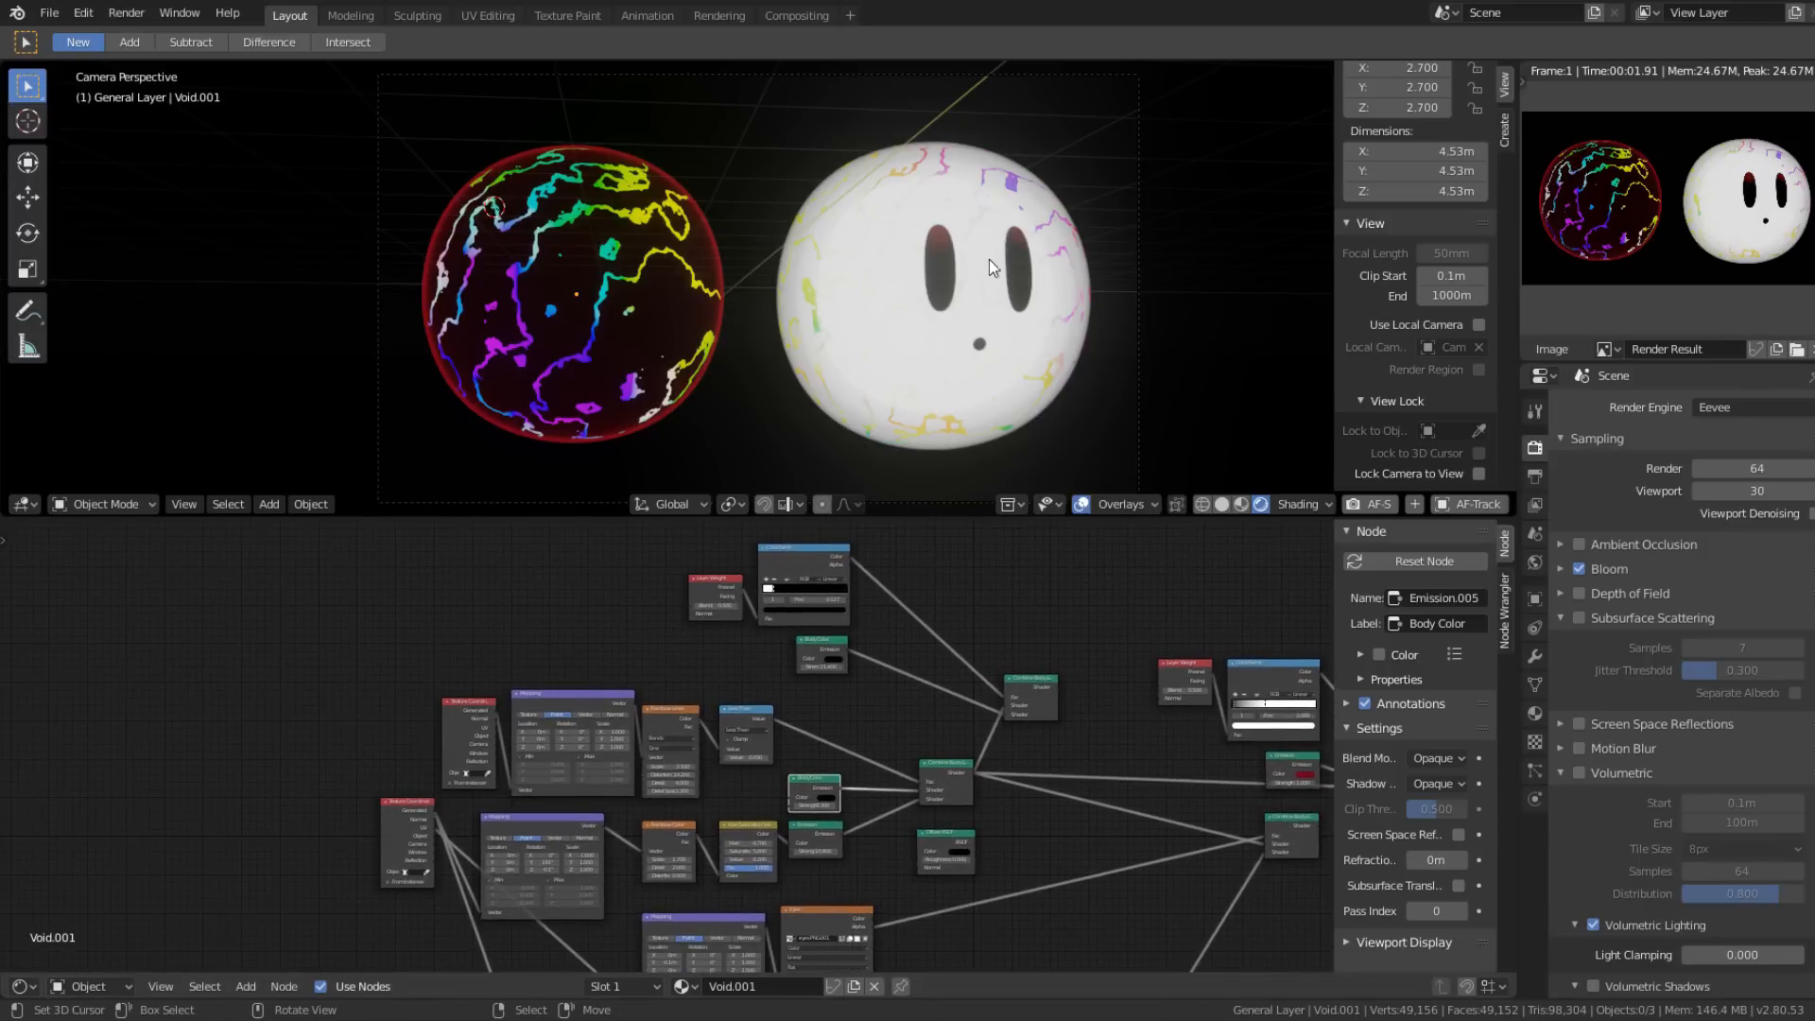
middle_click_drag(989, 259, 984, 268)
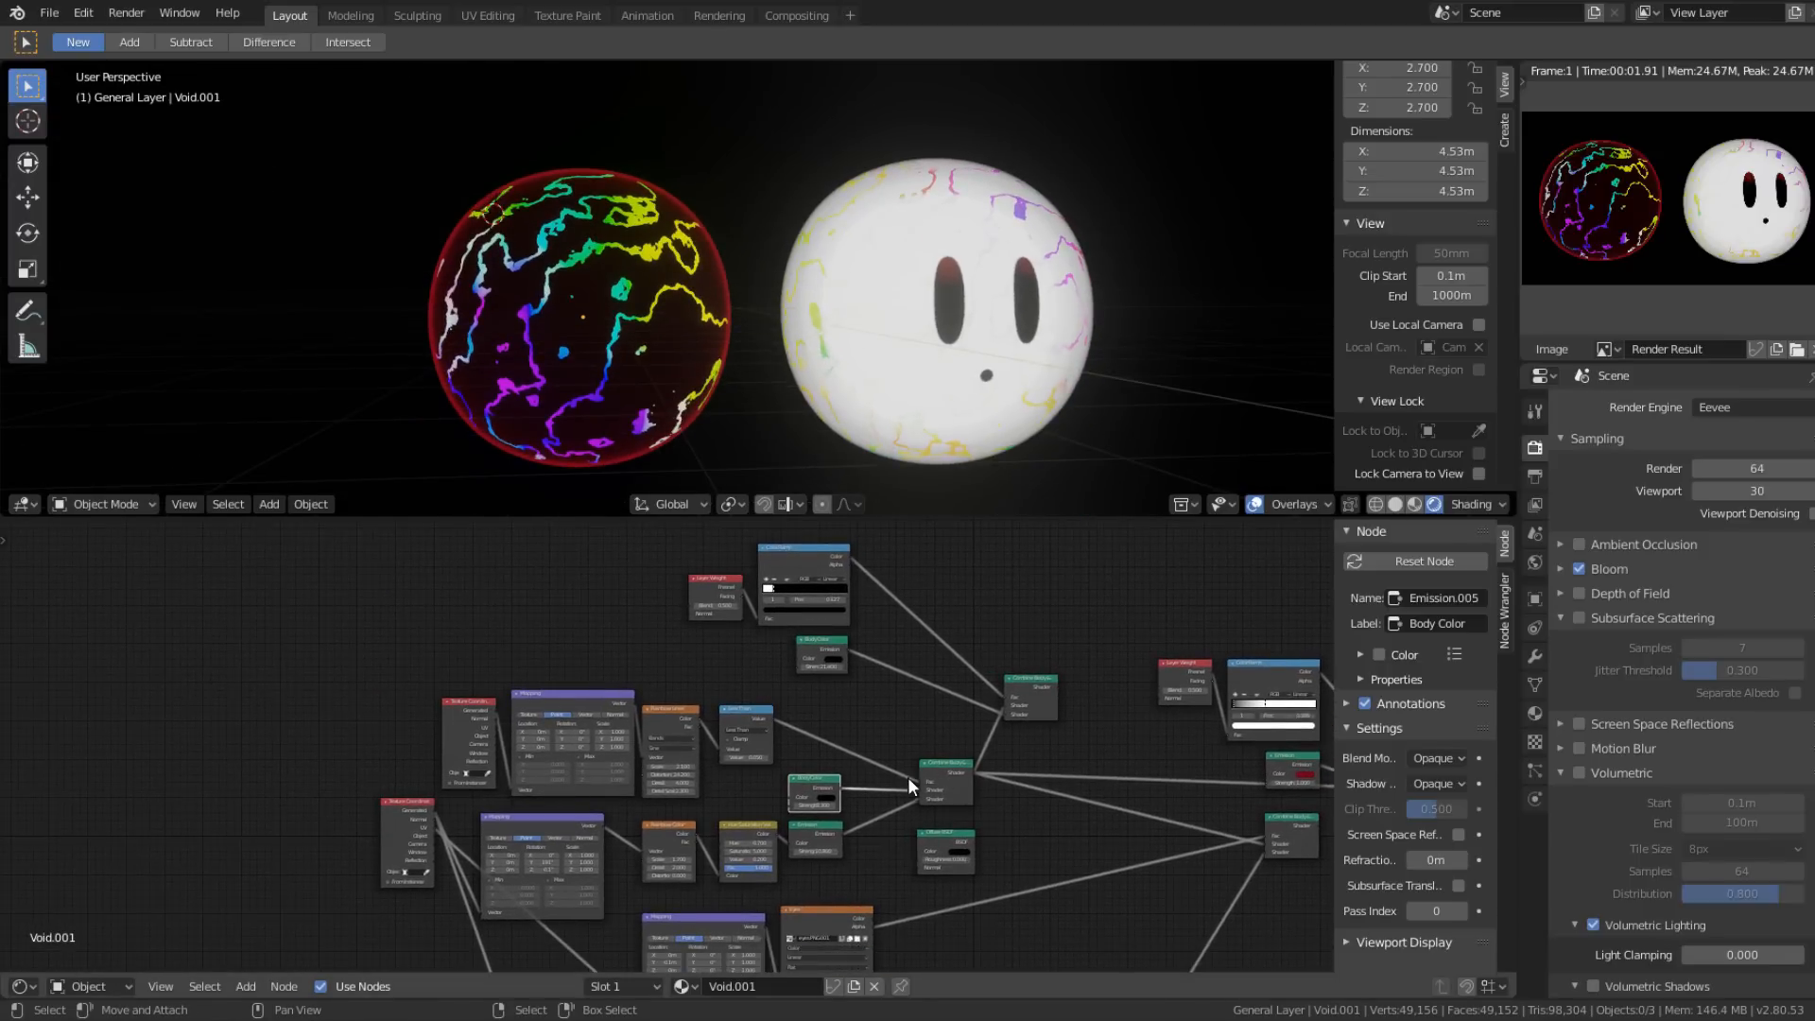
middle_click_drag(1087, 848, 961, 697)
middle_click_drag(1032, 172, 1021, 234)
middle_click_drag(1150, 248, 964, 180)
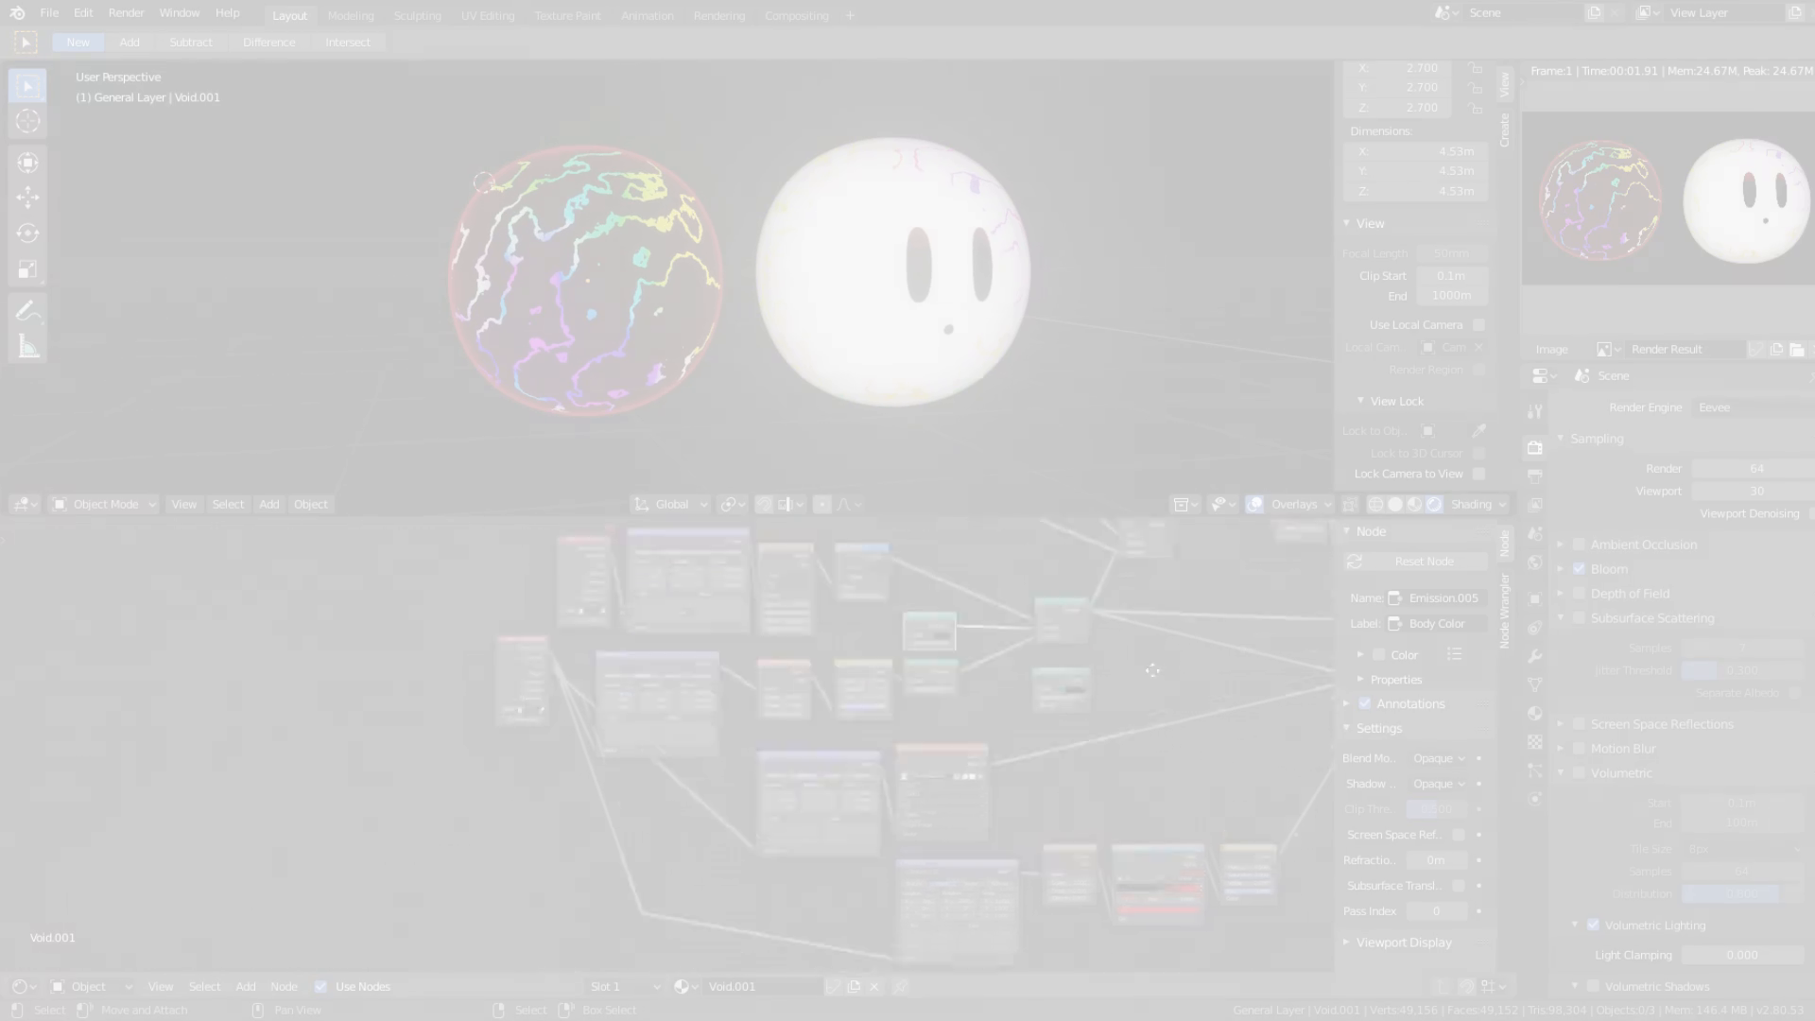